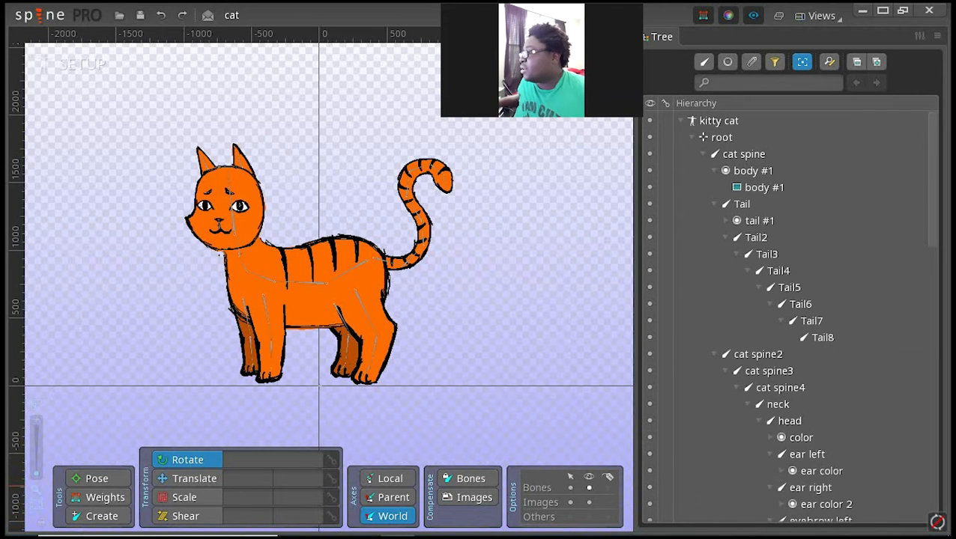
# Step: Hide the bones in the viewport and show them again, and do the same with the images
pyautogui.click(589, 487)
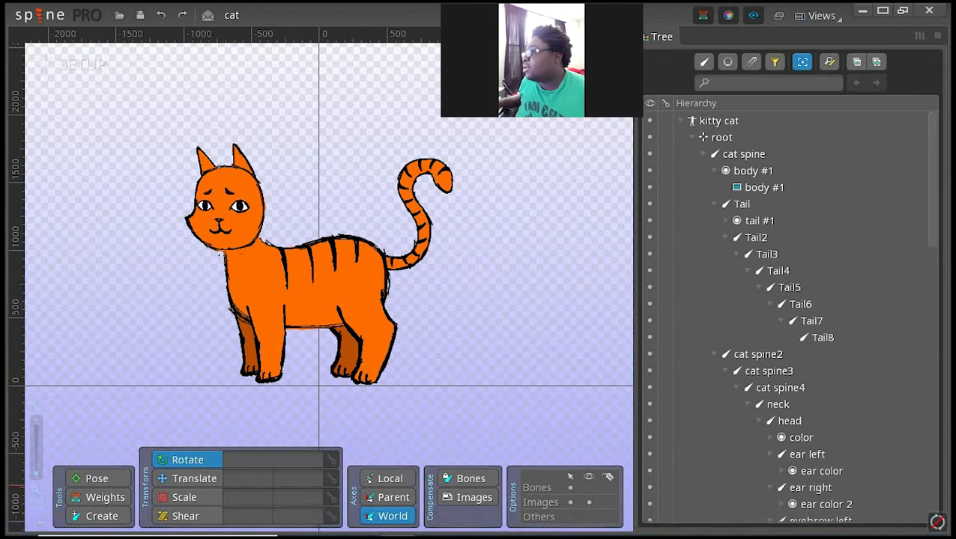
pyautogui.click(589, 487)
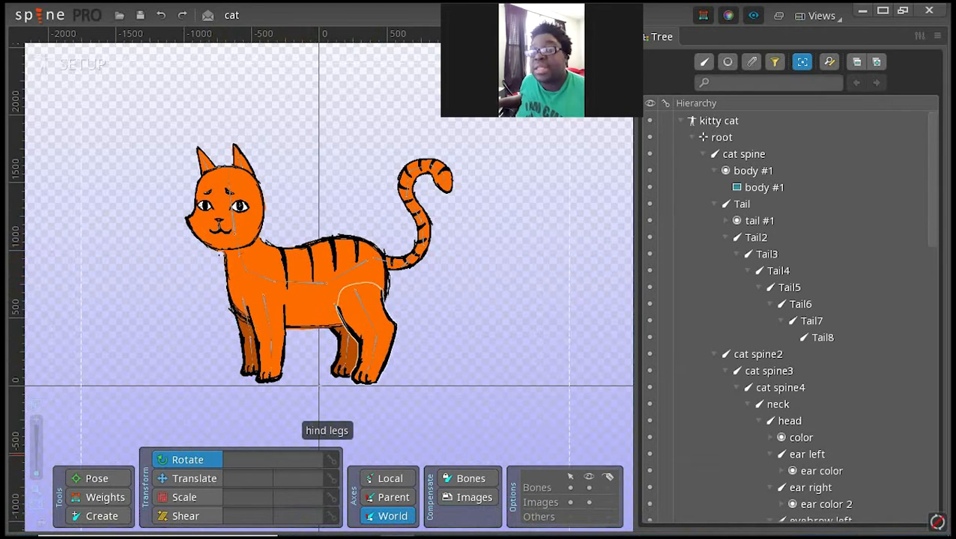
pyautogui.click(588, 503)
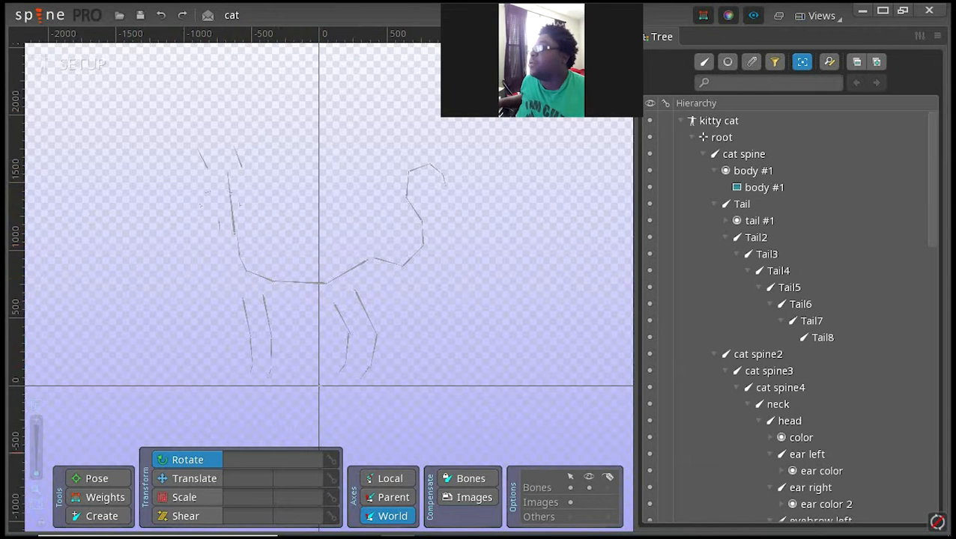
pyautogui.click(588, 503)
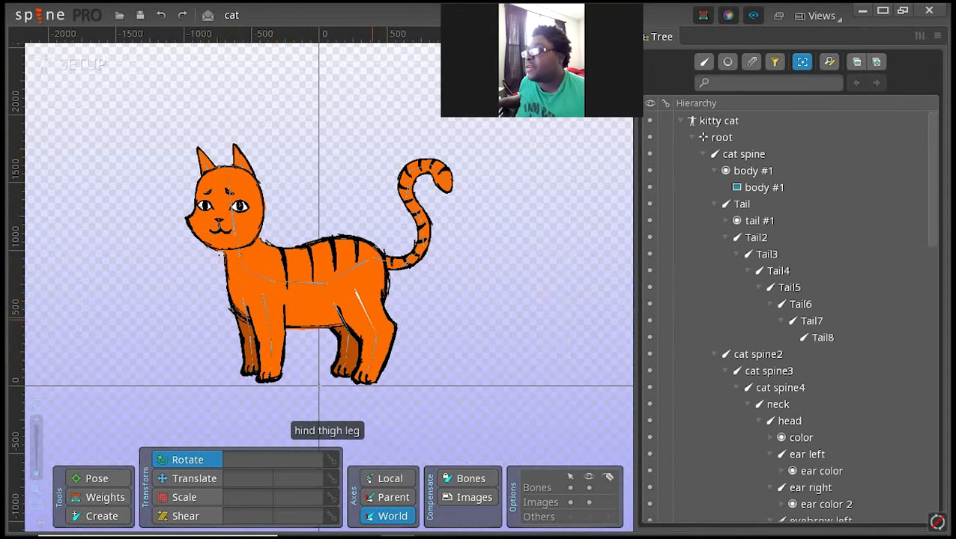
# Step: Try rotating the hind thigh leg bone to about 332° and its child bone slightly, and undo both rotations
pyautogui.click(355, 294)
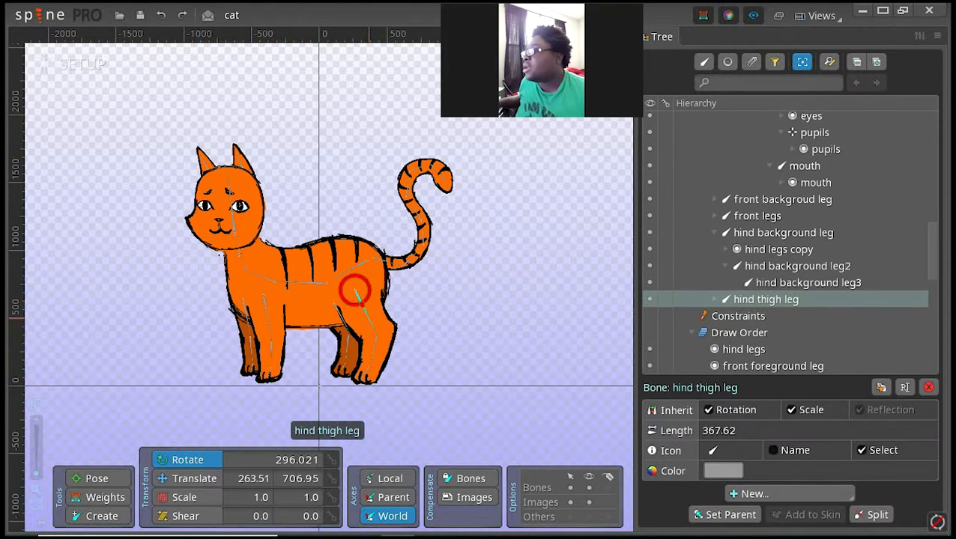
pyautogui.moveTo(370, 318); pyautogui.dragTo(421, 325)
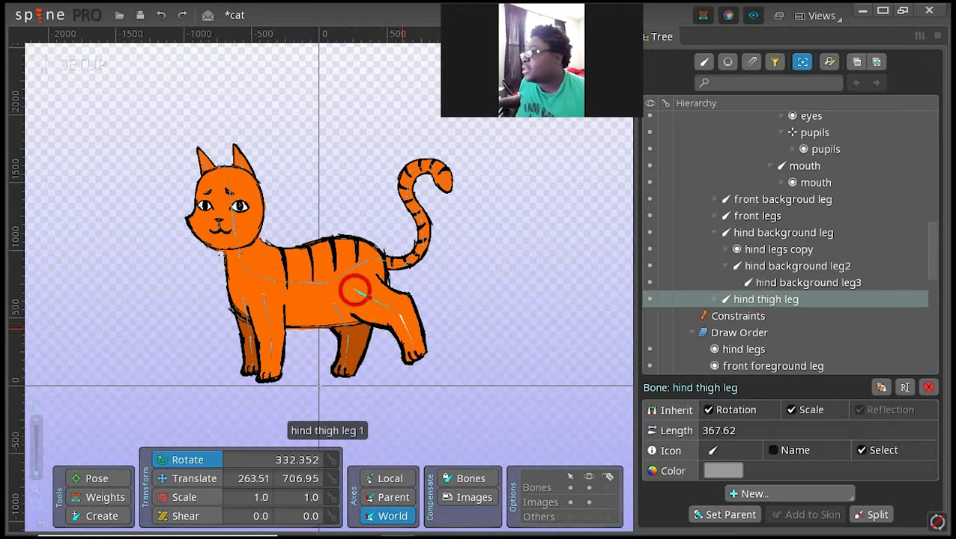
pyautogui.moveTo(354, 291); pyautogui.dragTo(401, 318)
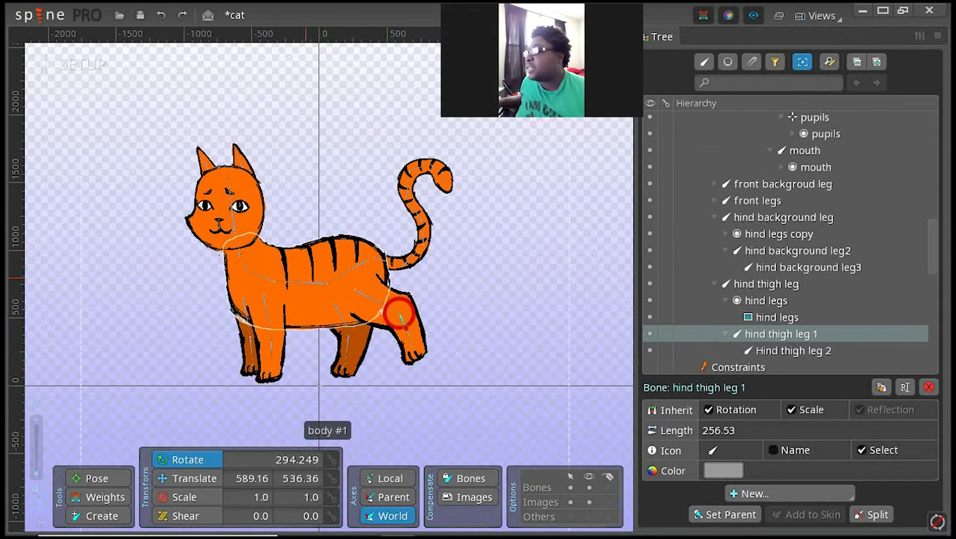
pyautogui.hotkey('ctrl', 'z')
pyautogui.hotkey('ctrl', 'z')
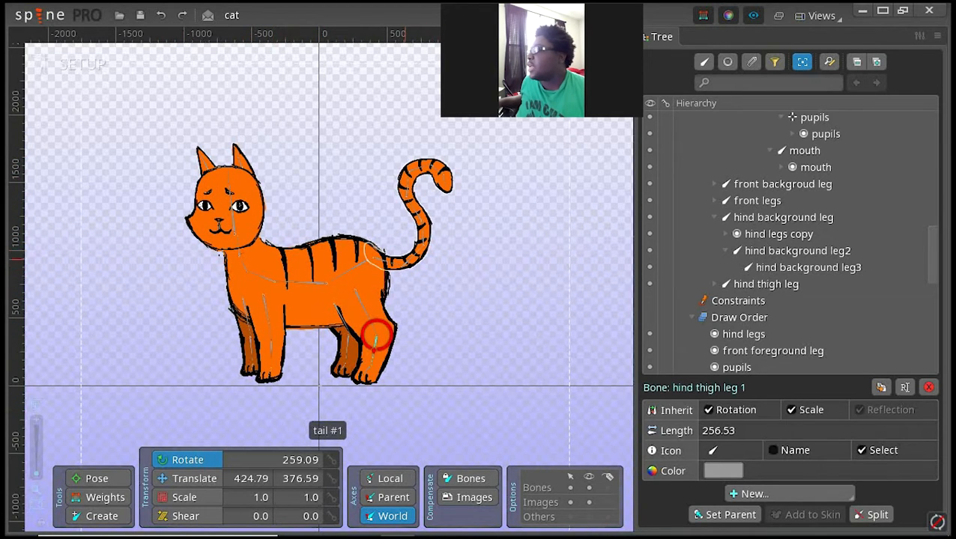
# Step: Convert the tail #1 region attachment to a mesh and open it for mesh editing
pyautogui.click(324, 307)
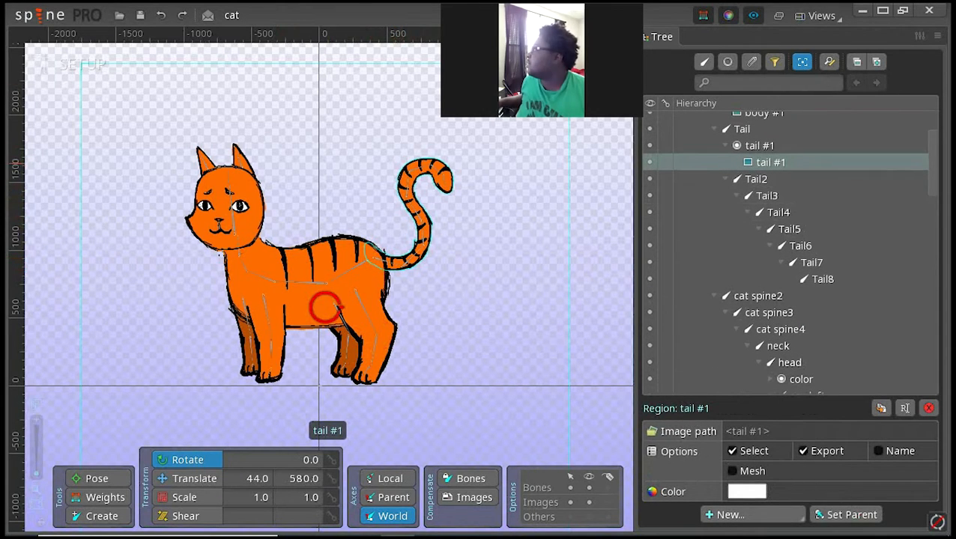
pyautogui.moveTo(770, 161)
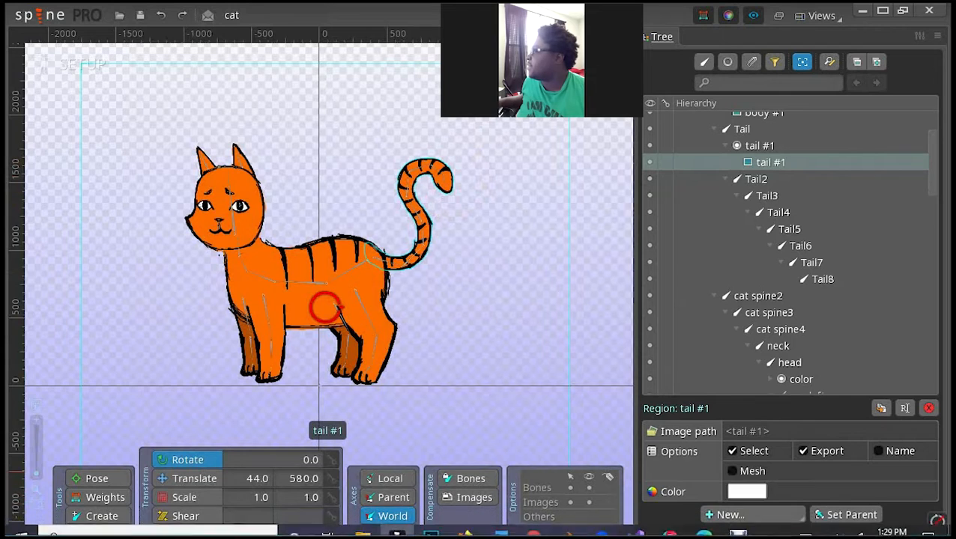
pyautogui.click(735, 470)
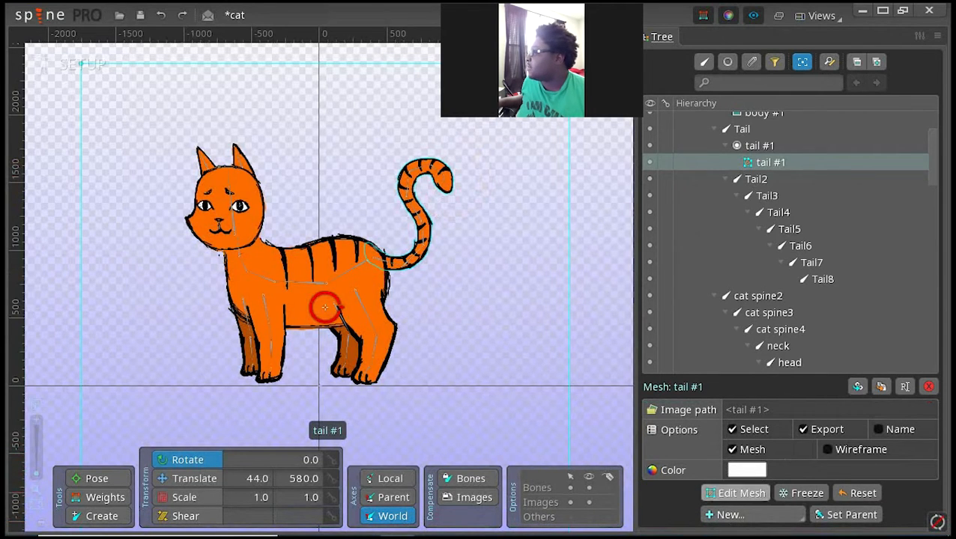
pyautogui.click(735, 493)
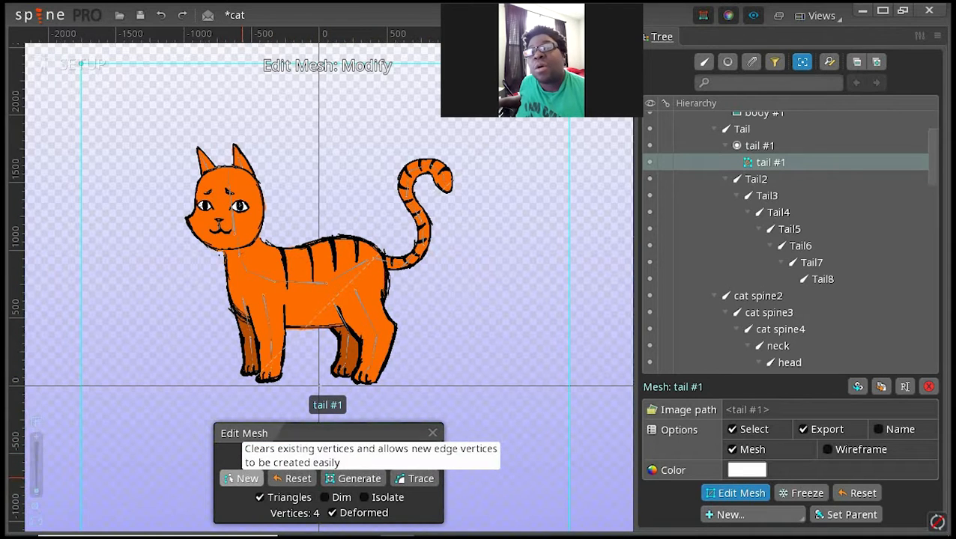
# Step: Replace the tail's default mesh vertices with a new closed outline of 27 vertices that follows the tail's contour closely
pyautogui.click(242, 478)
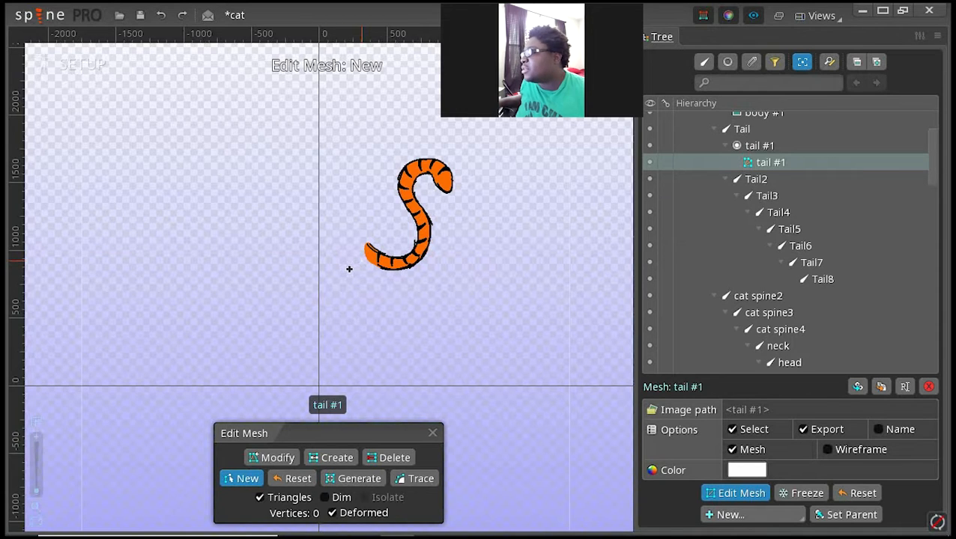
pyautogui.click(361, 261)
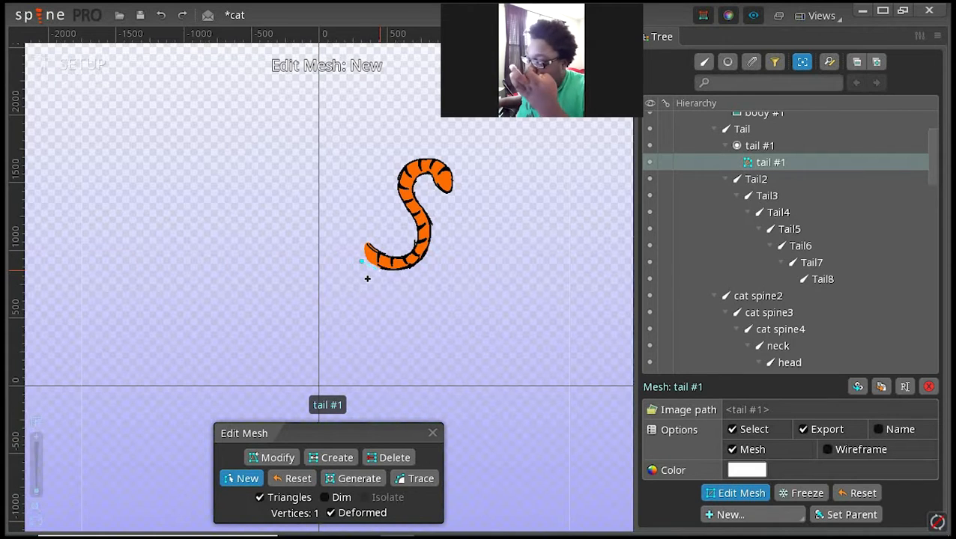
pyautogui.click(367, 277)
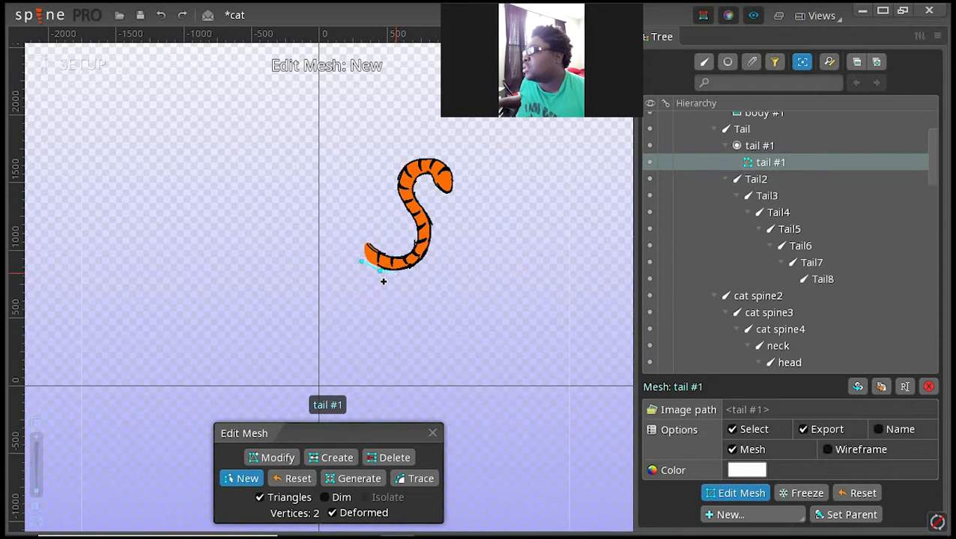
pyautogui.click(395, 274)
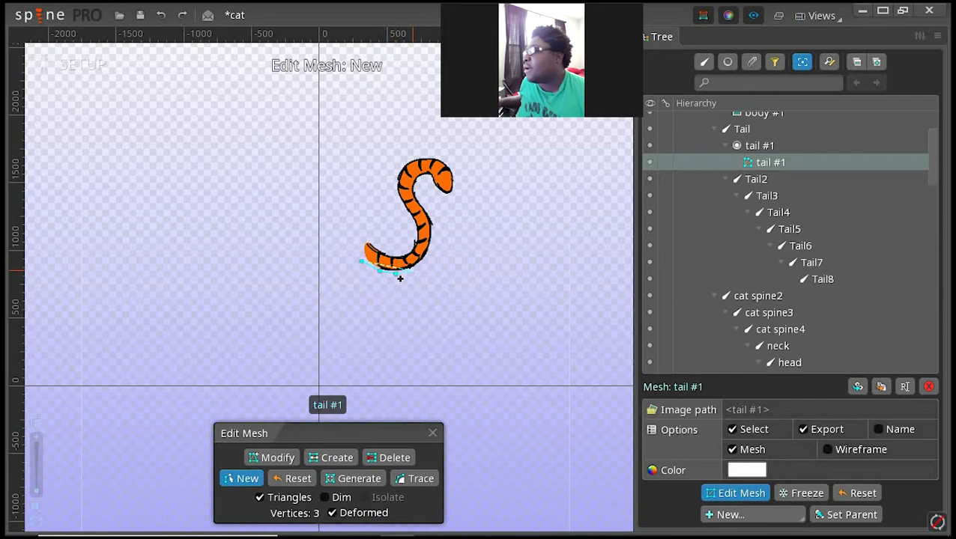
pyautogui.click(400, 277)
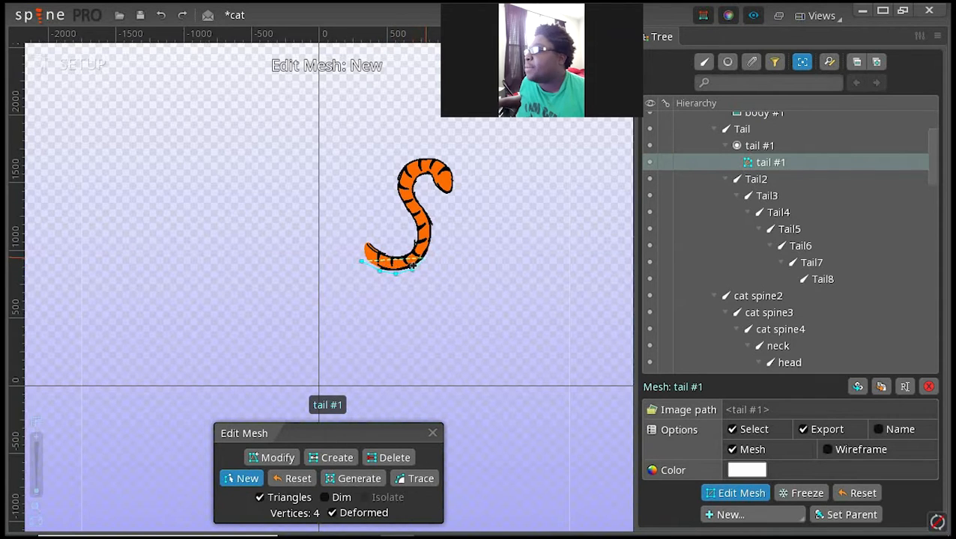
pyautogui.click(421, 250)
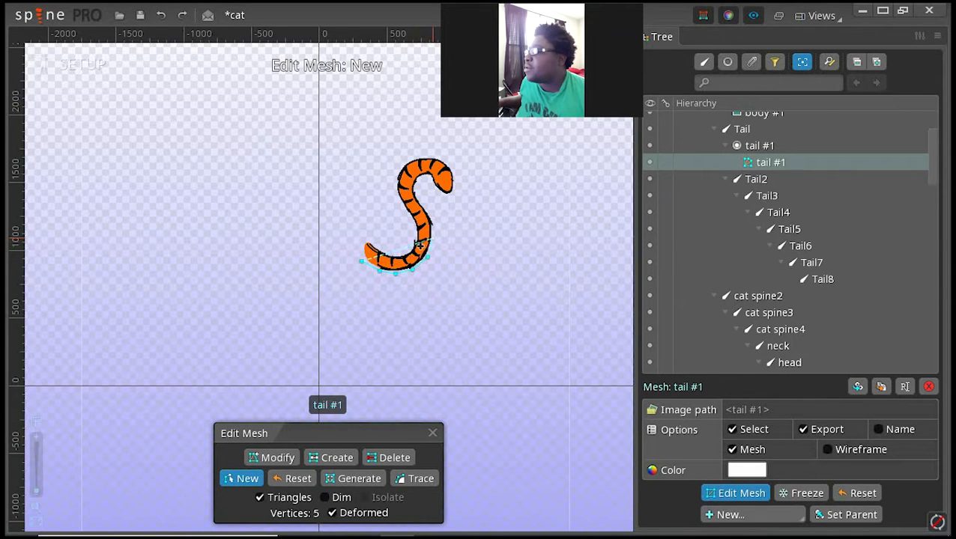
pyautogui.click(418, 244)
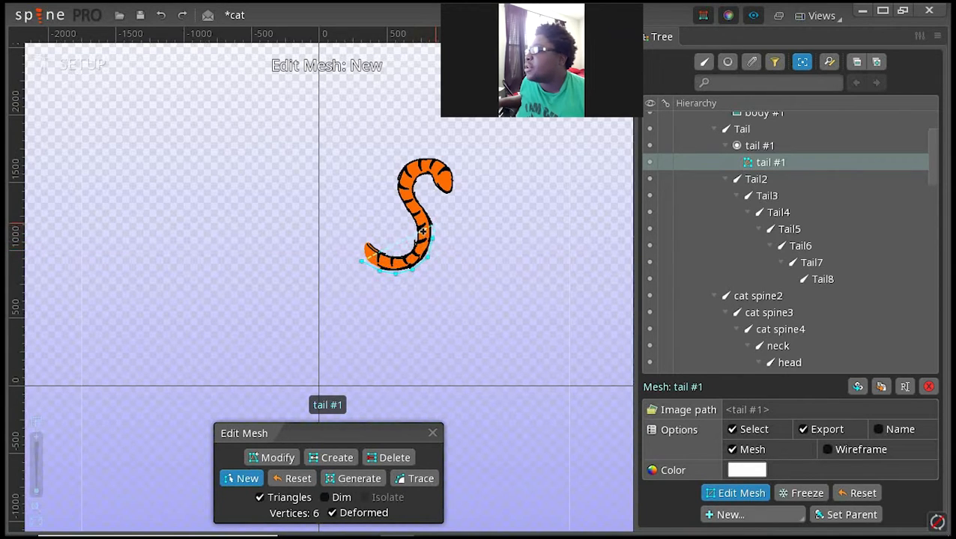
pyautogui.click(423, 232)
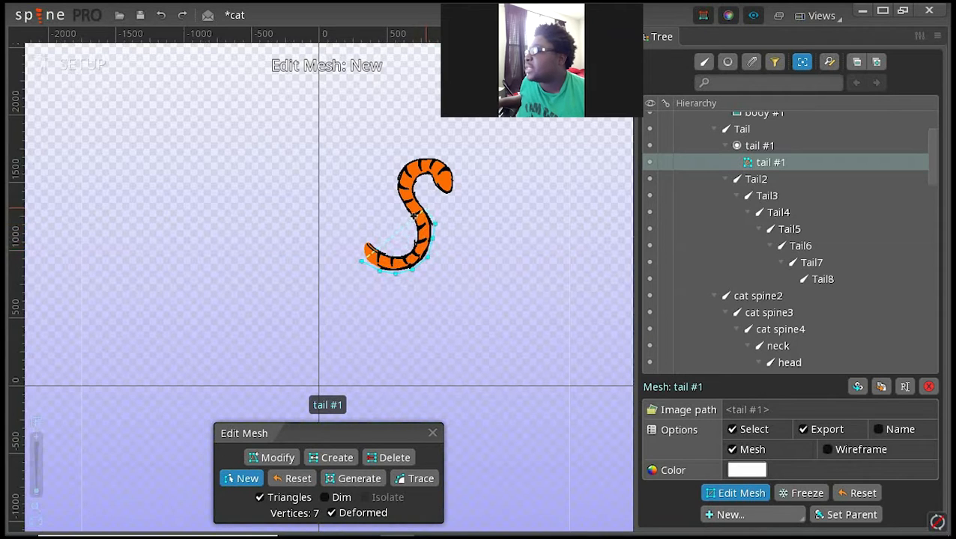
pyautogui.click(413, 213)
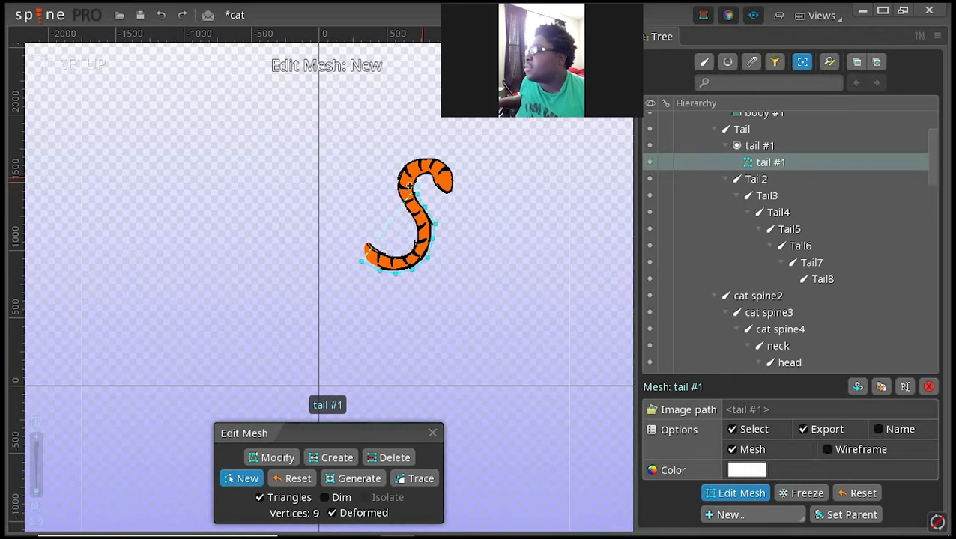
pyautogui.click(405, 187)
pyautogui.click(406, 187)
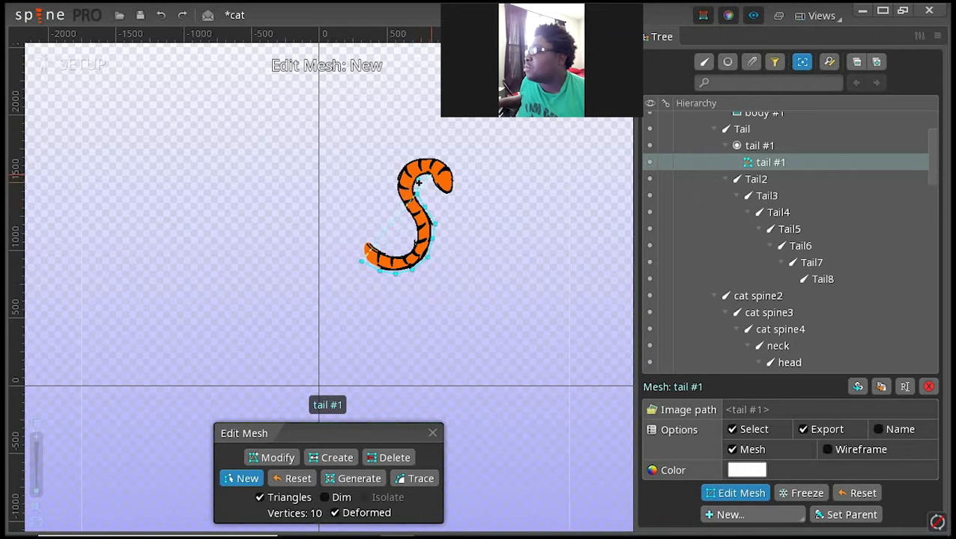
pyautogui.click(415, 185)
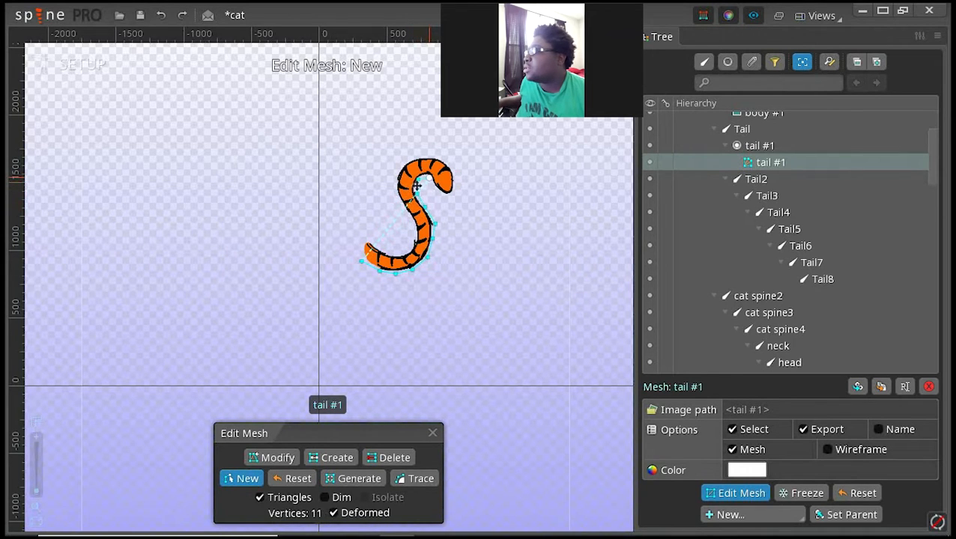
pyautogui.click(424, 200)
pyautogui.click(436, 203)
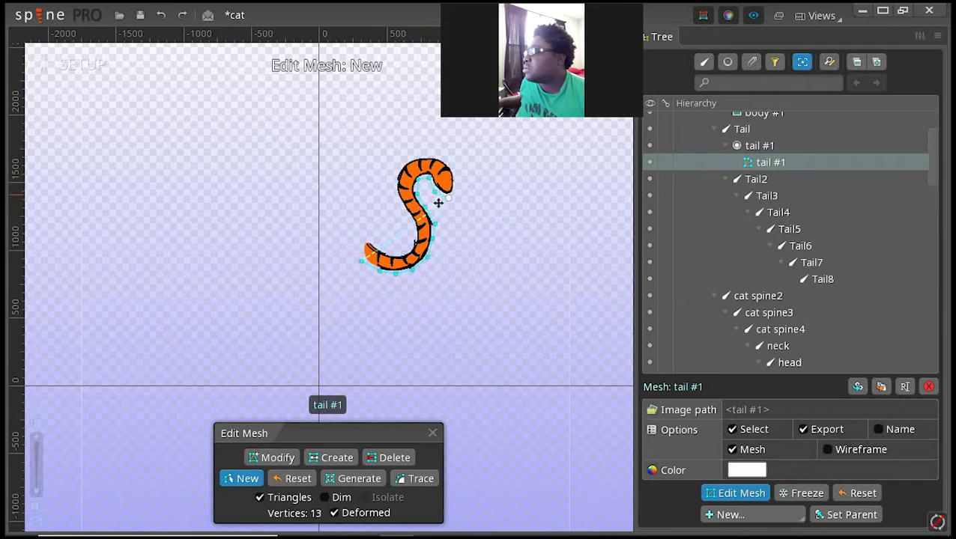
pyautogui.click(443, 190)
pyautogui.click(448, 174)
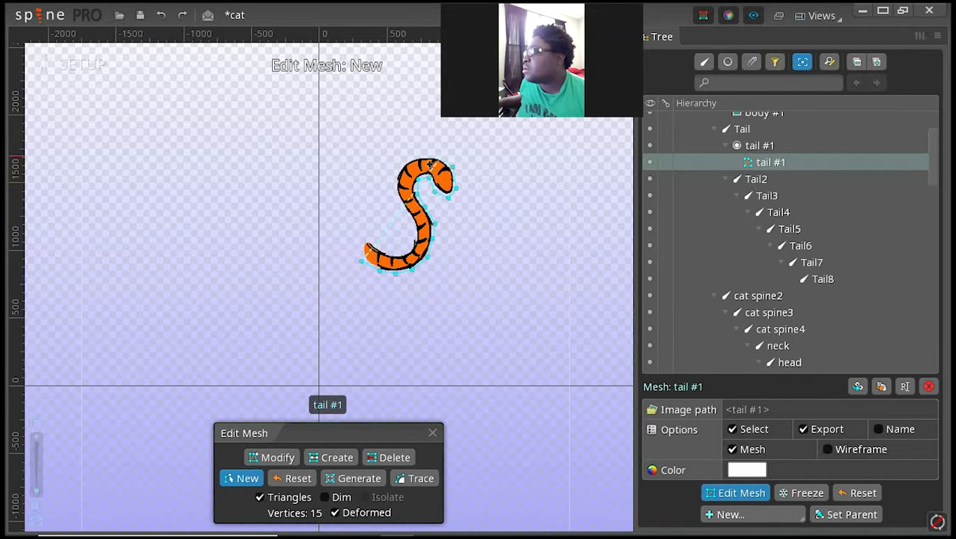
pyautogui.click(414, 157)
pyautogui.click(397, 168)
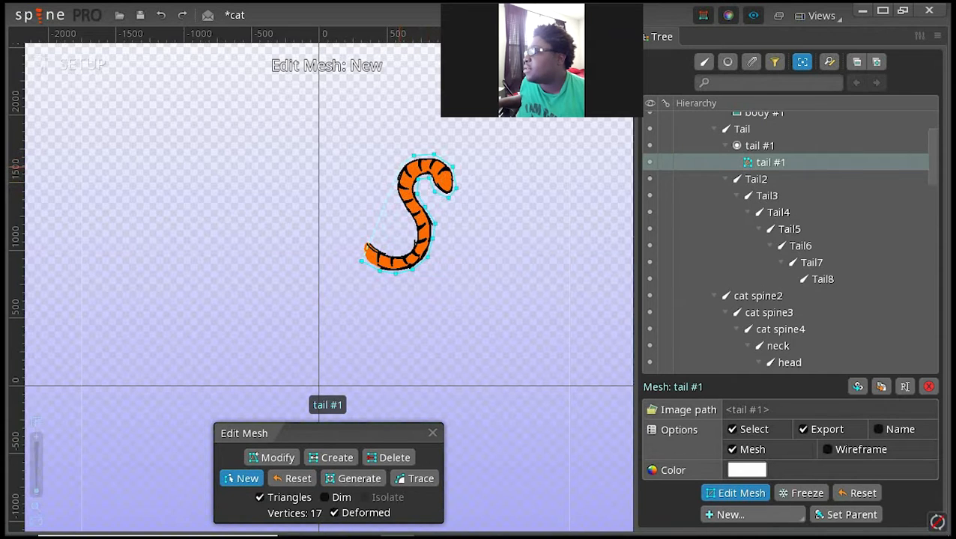
pyautogui.click(381, 182)
pyautogui.click(379, 194)
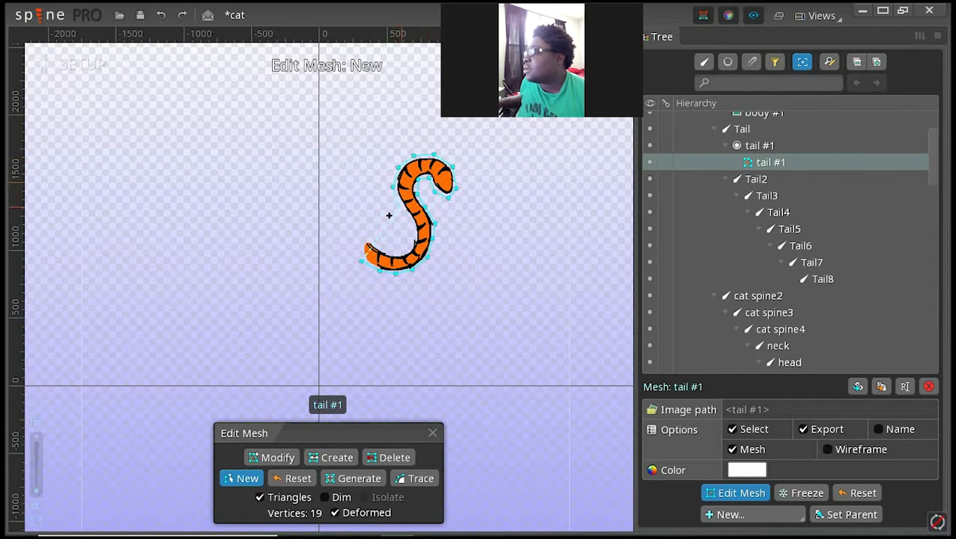
pyautogui.click(390, 215)
pyautogui.click(396, 227)
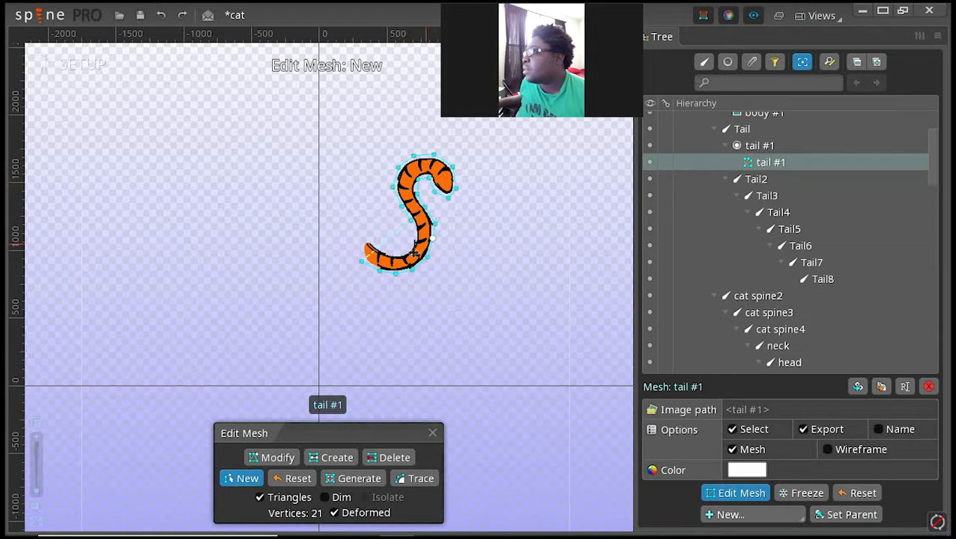
pyautogui.click(398, 249)
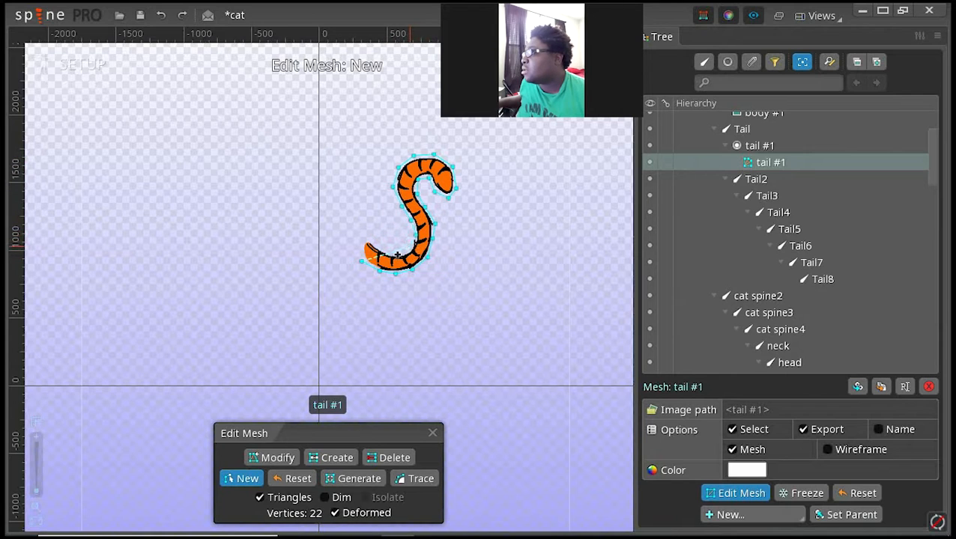
pyautogui.click(394, 256)
pyautogui.click(378, 260)
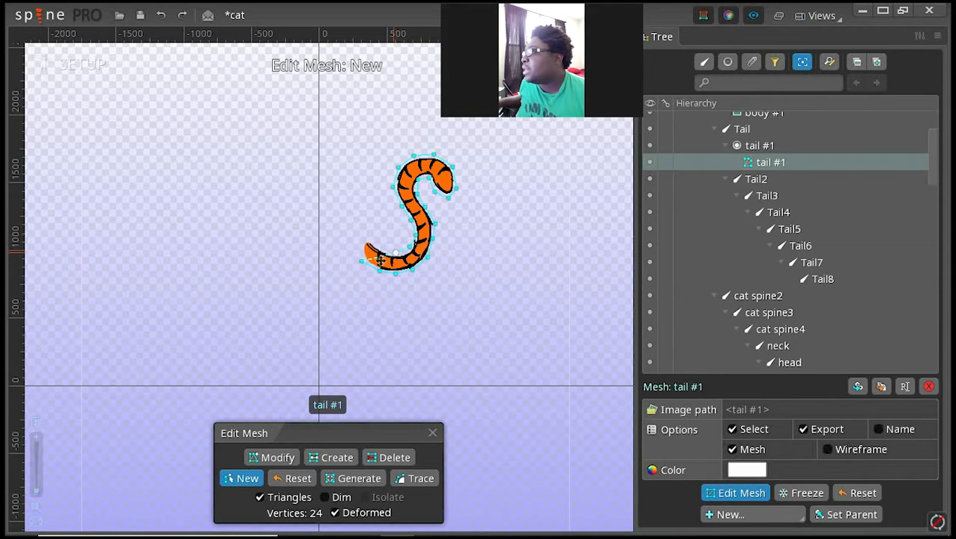
pyautogui.click(365, 246)
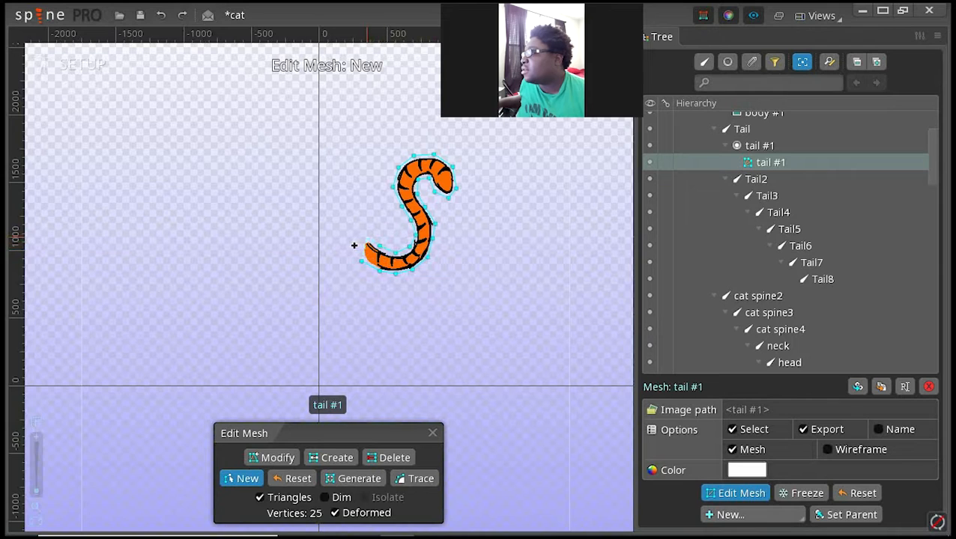
pyautogui.click(361, 236)
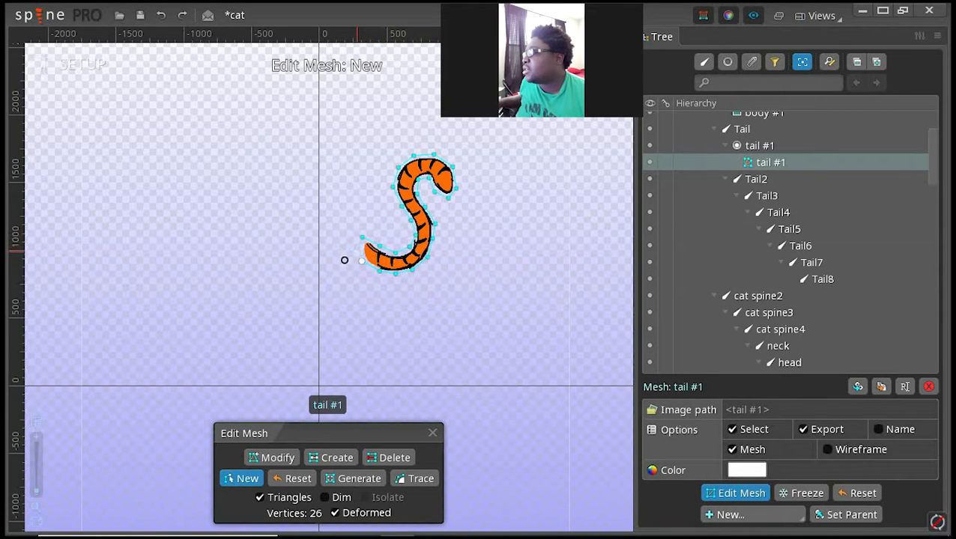
pyautogui.click(343, 259)
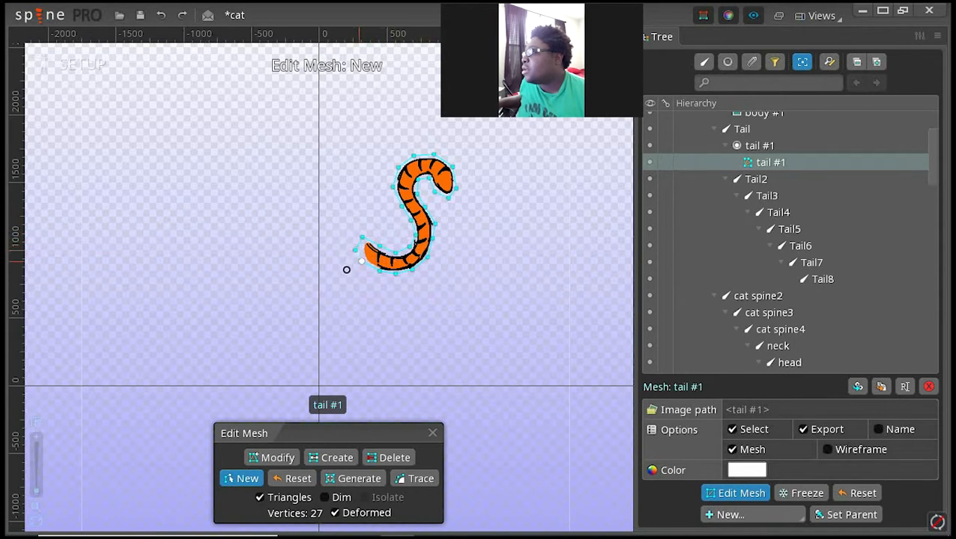
pyautogui.click(350, 270)
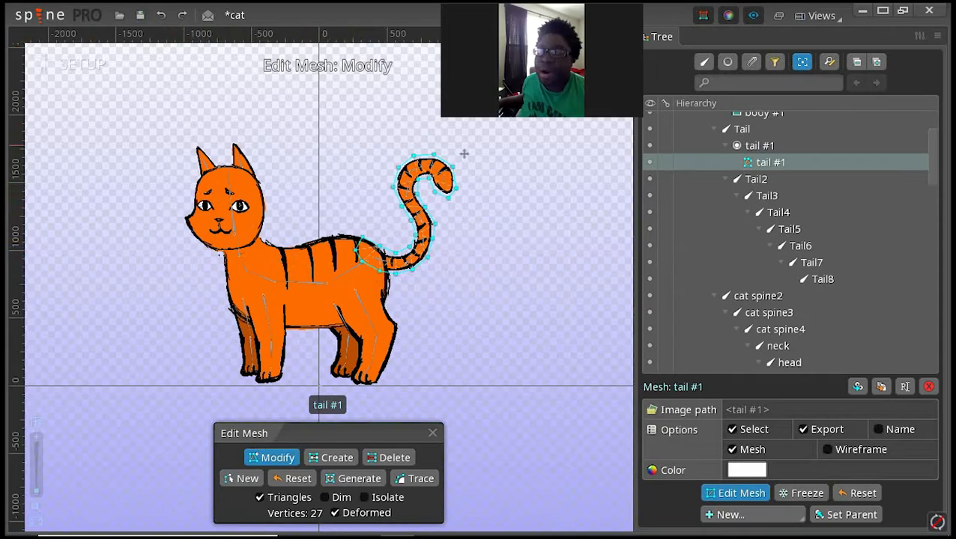
pyautogui.scroll(4, 426, 256)
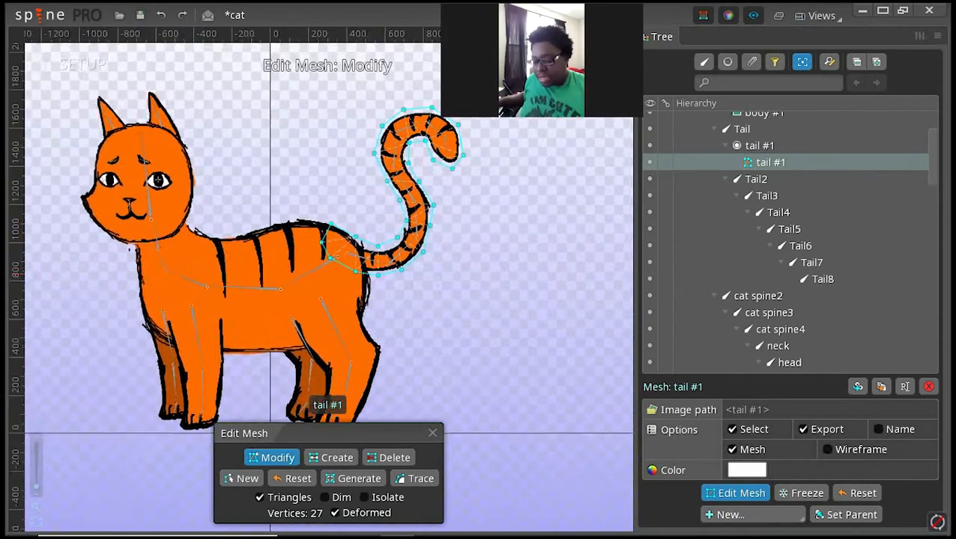
# Step: Move the outline vertices around the tail's tip in closer to the drawn contour
pyautogui.scroll(3, 456, 252)
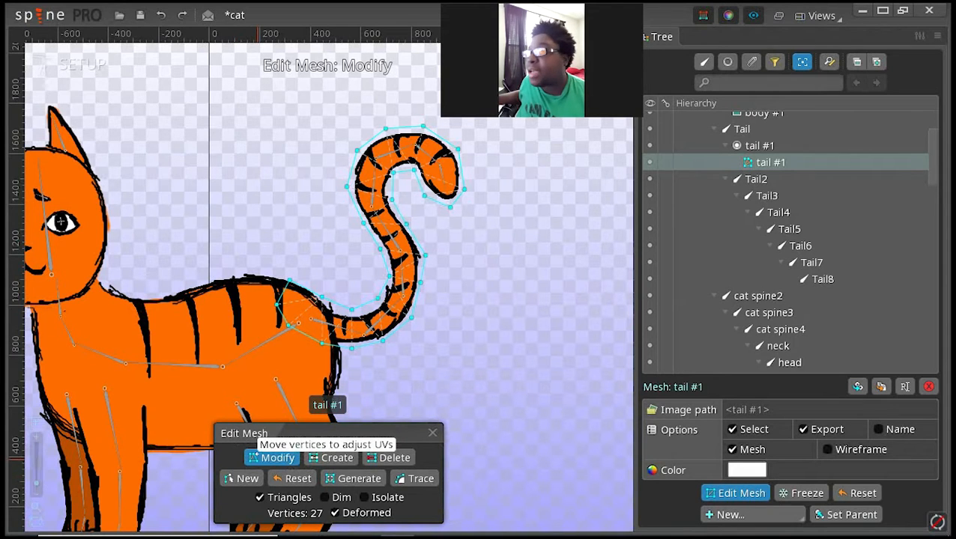
pyautogui.click(254, 458)
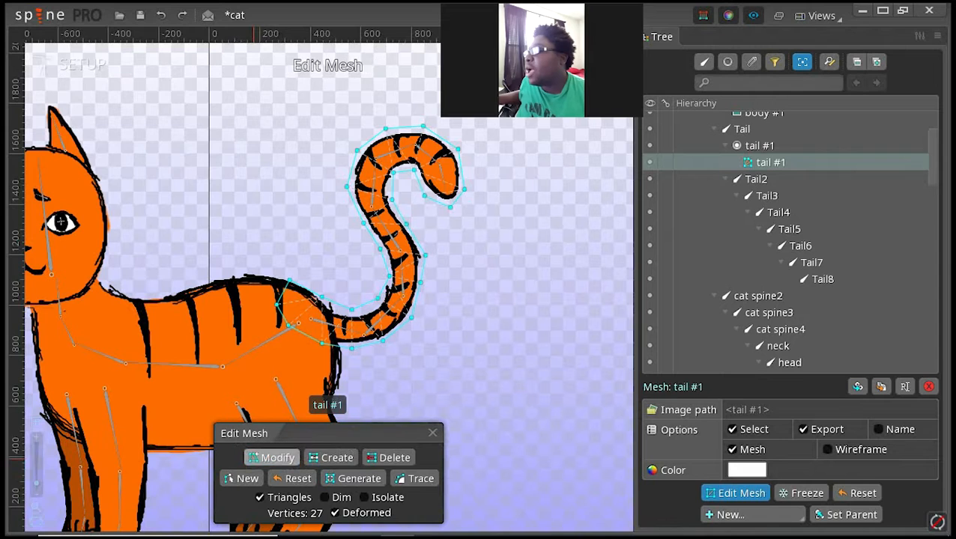
pyautogui.click(253, 458)
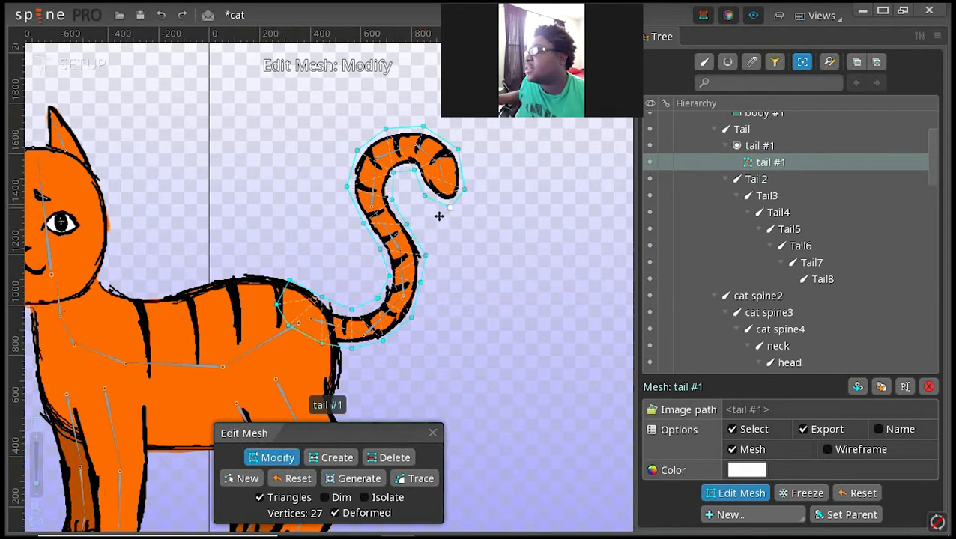
pyautogui.moveTo(450, 208)
pyautogui.mouseDown()
pyautogui.moveTo(447, 195)
pyautogui.moveTo(452, 214)
pyautogui.moveTo(429, 197)
pyautogui.moveTo(437, 216)
pyautogui.moveTo(449, 198)
pyautogui.moveTo(440, 173)
pyautogui.moveTo(451, 205)
pyautogui.mouseUp()
pyautogui.click(423, 196)
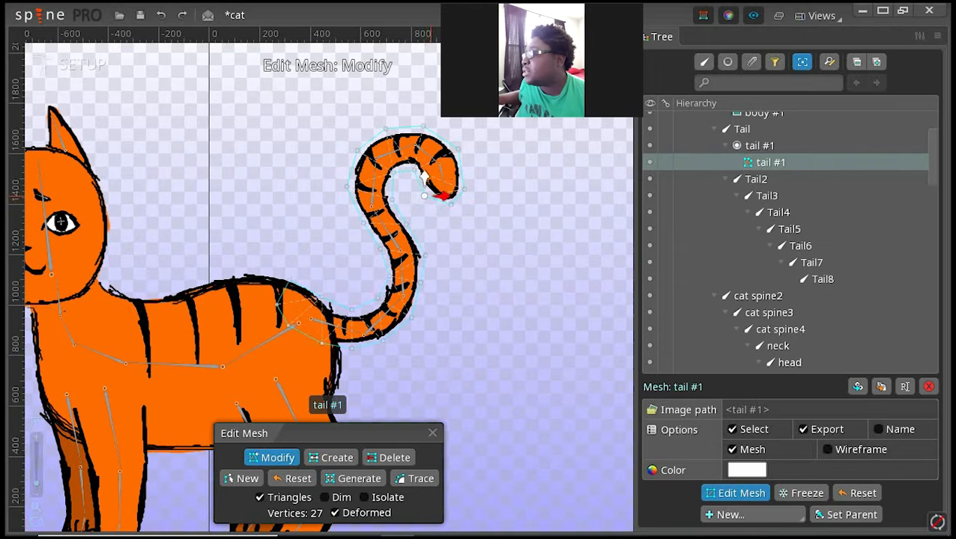
pyautogui.moveTo(424, 174); pyautogui.dragTo(462, 190)
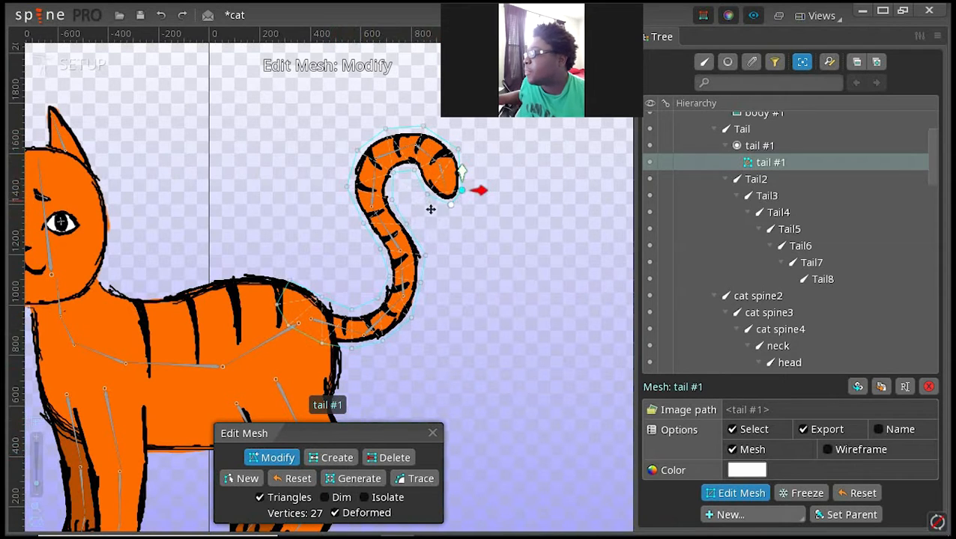
# Step: Add a first interior vertex to the tail mesh, inside the curled end near the tip
pyautogui.click(336, 458)
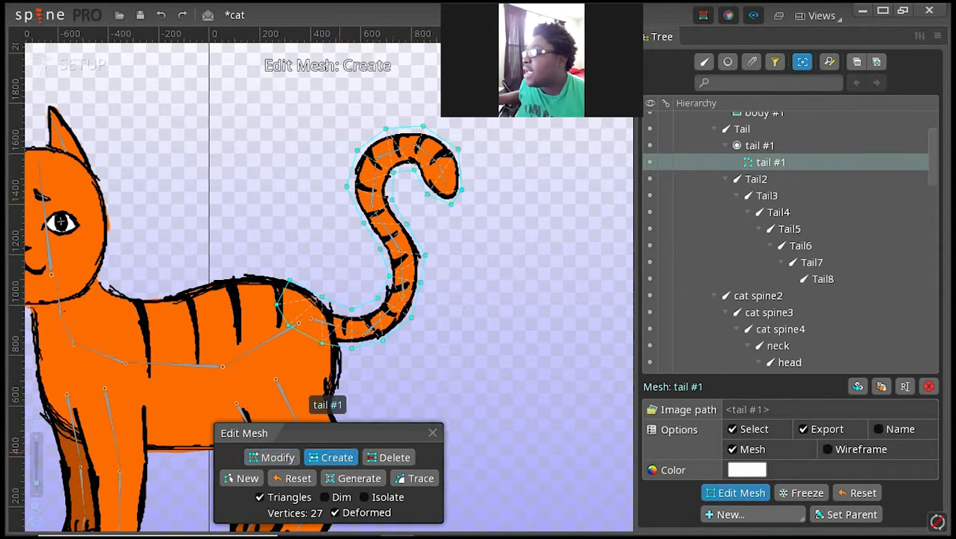
pyautogui.click(333, 459)
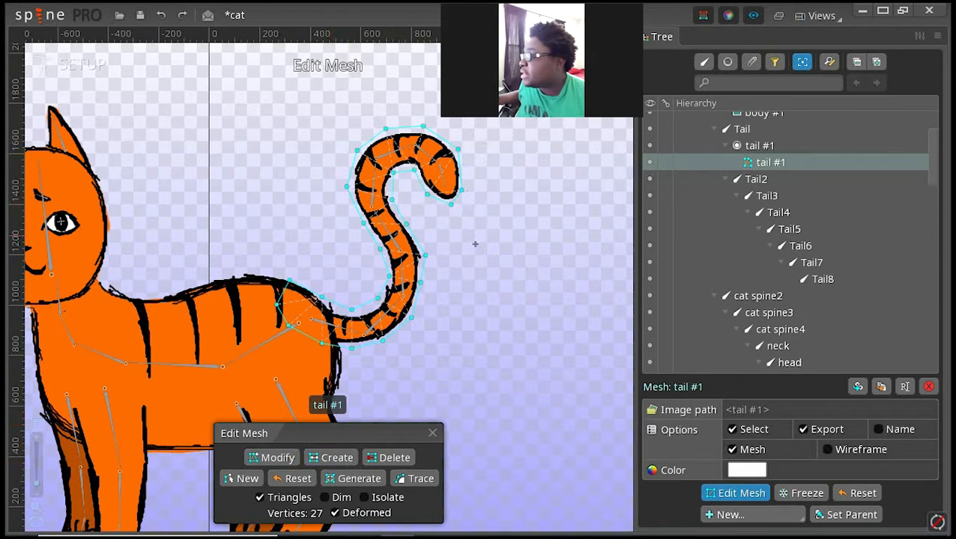
pyautogui.click(428, 219)
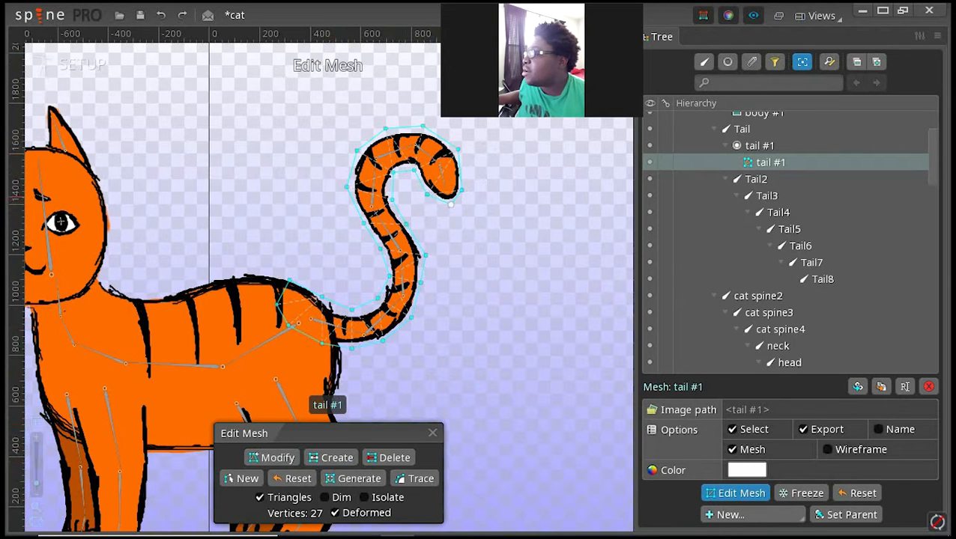
pyautogui.hotkey('ctrl', 'z')
pyautogui.hotkey('ctrl', 'z')
pyautogui.hotkey('ctrl', 'z')
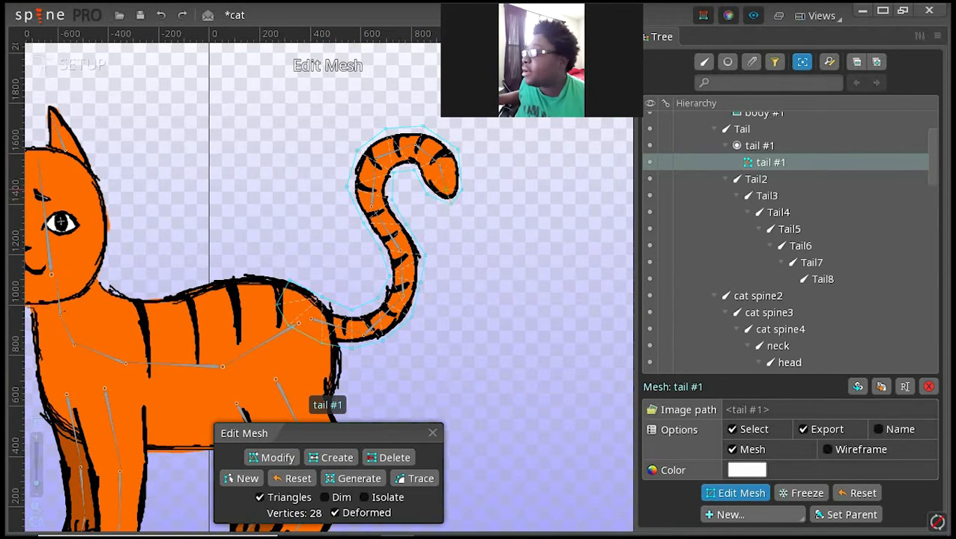
pyautogui.hotkey('ctrl', 'z')
pyautogui.hotkey('ctrl', 'z')
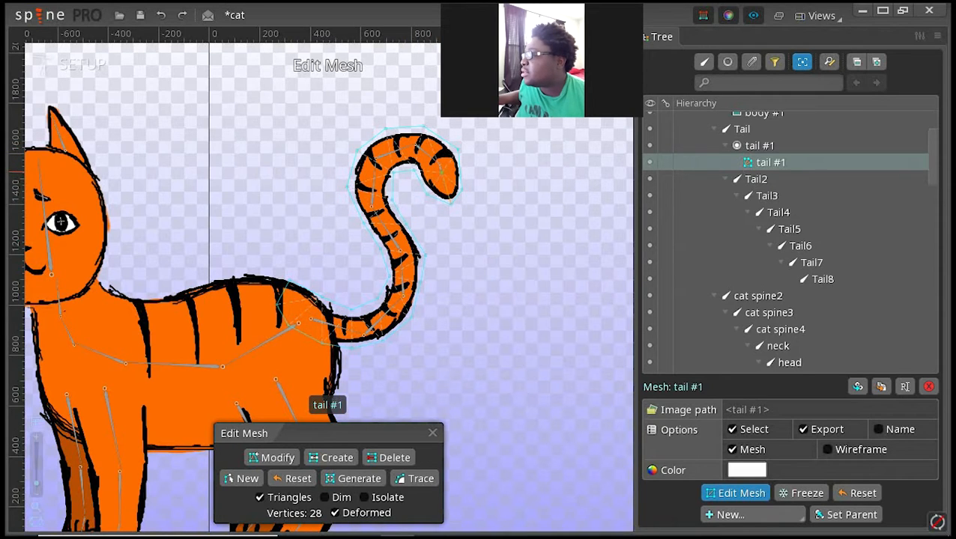
# Step: Add eight more connected interior vertices to the mesh, following the tail bones from the curl down to the tail's base
pyautogui.moveTo(441, 172); pyautogui.dragTo(378, 157)
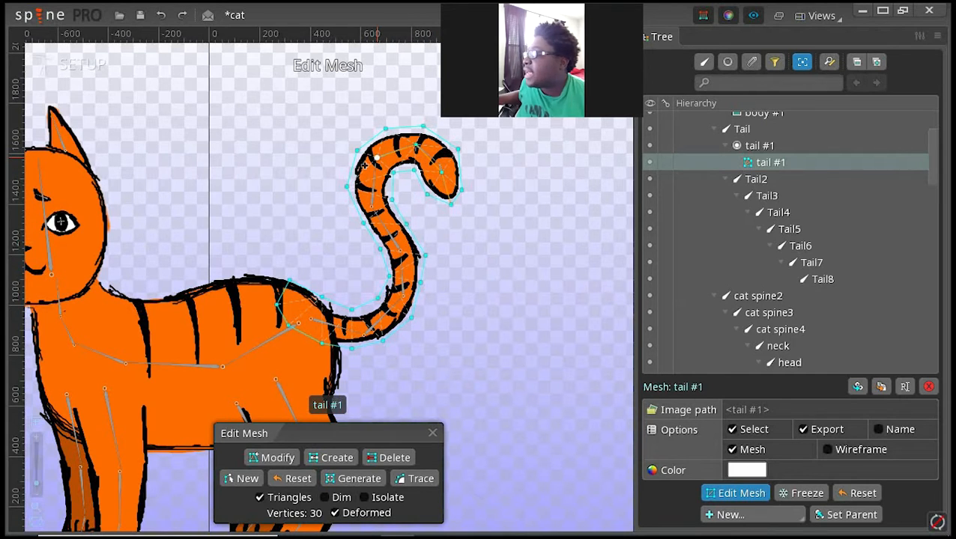
pyautogui.moveTo(376, 158); pyautogui.dragTo(372, 207)
pyautogui.click(388, 227)
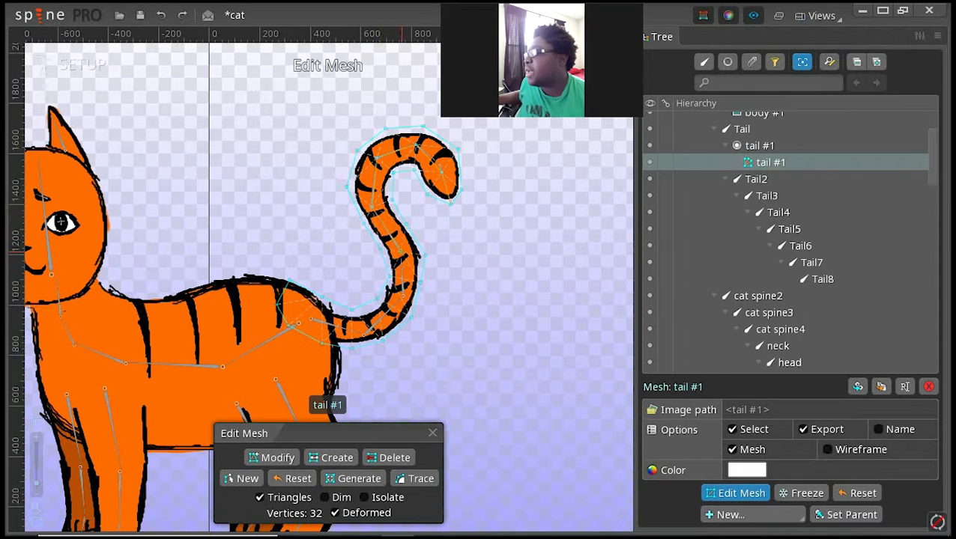
pyautogui.click(402, 297)
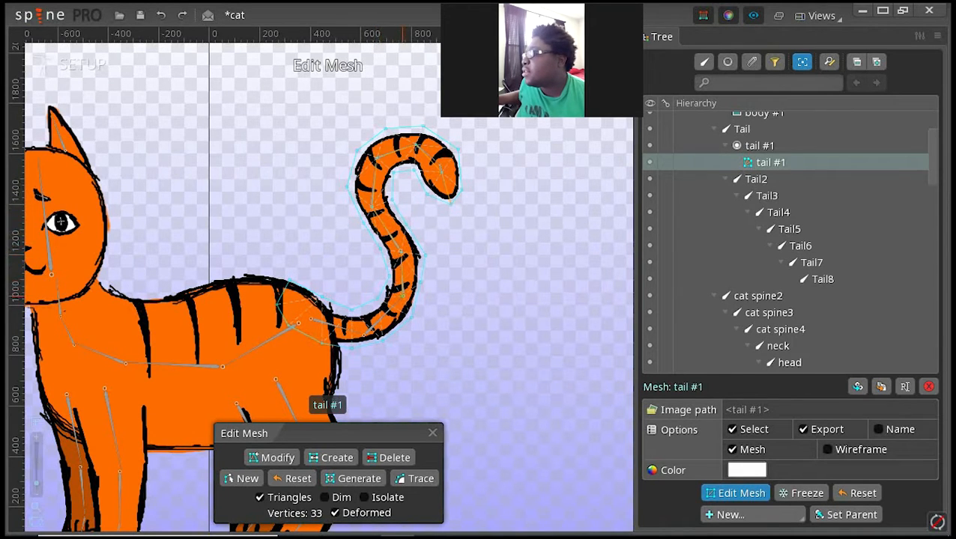
pyautogui.click(390, 305)
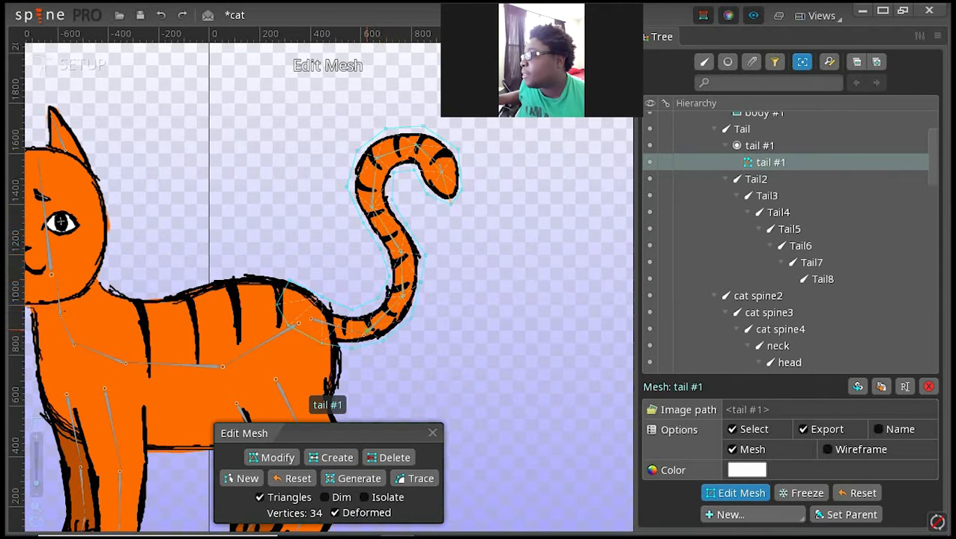
pyautogui.click(355, 336)
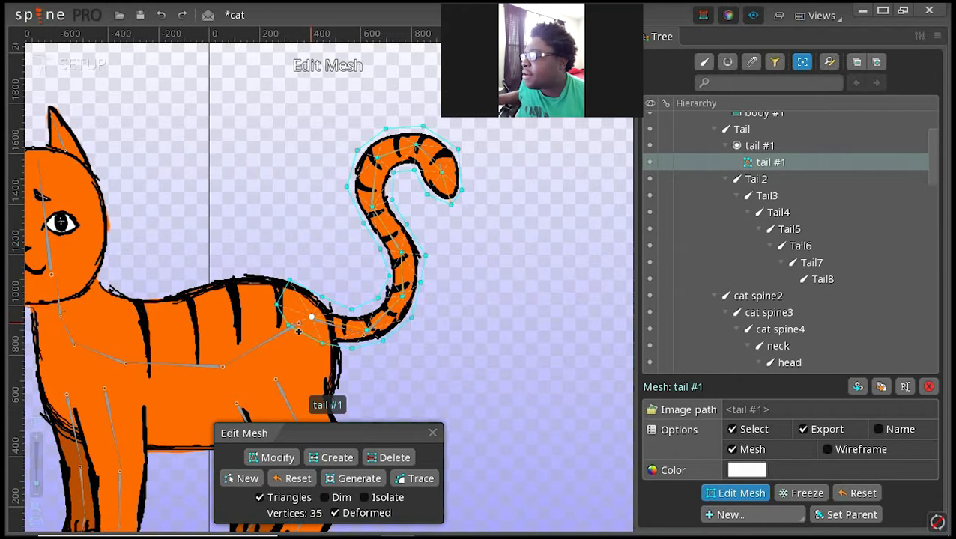
pyautogui.click(293, 307)
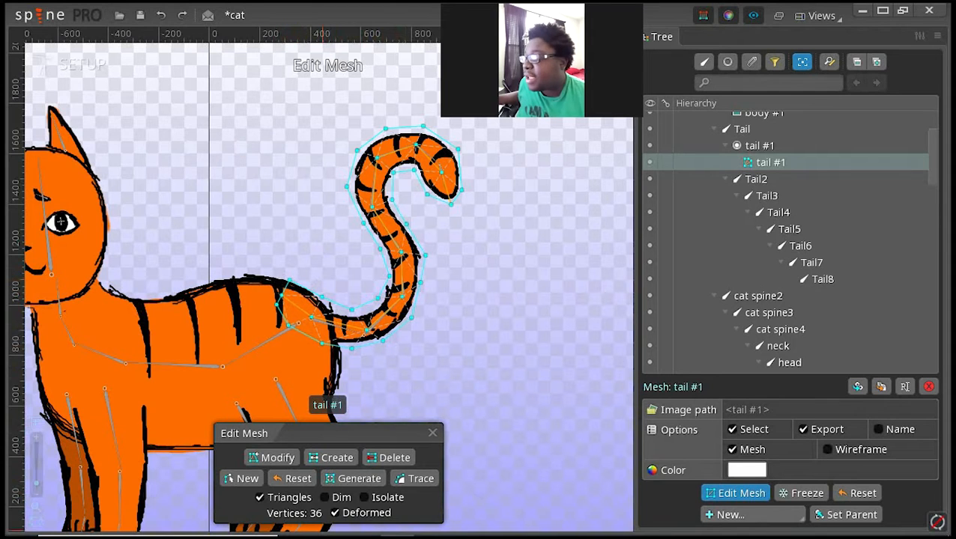
# Step: Delete the outline vertices on both sides of the tail's lower bend and create a replacement vertex on each side
pyautogui.click(390, 457)
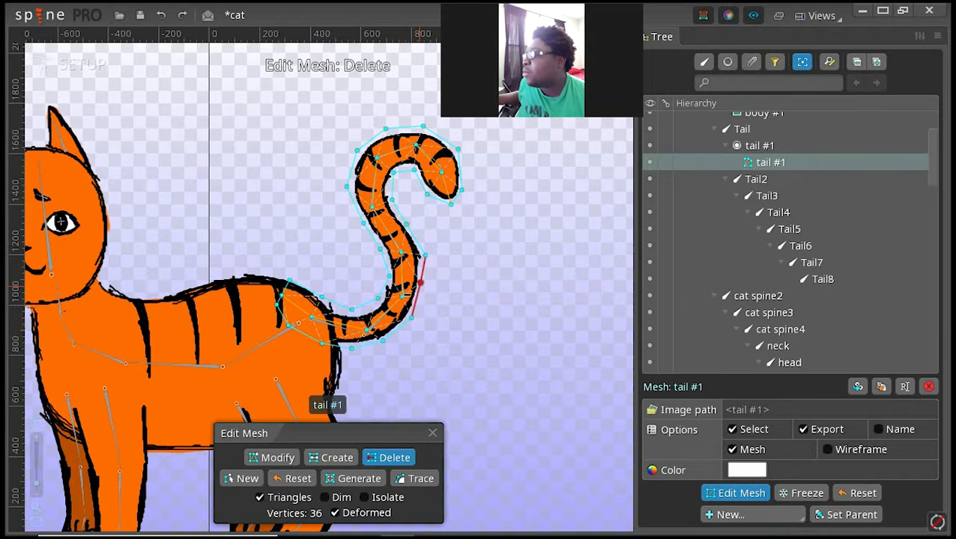
pyautogui.click(420, 282)
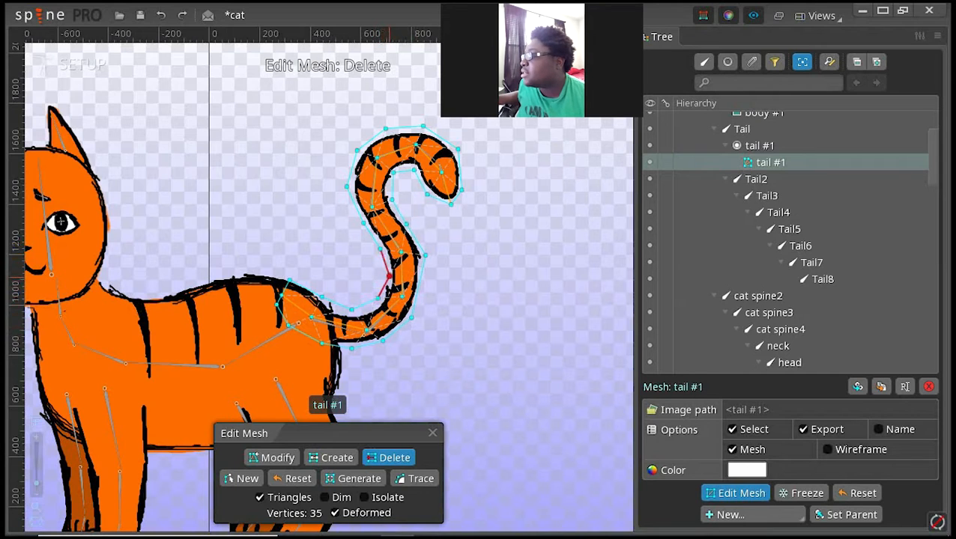
pyautogui.click(389, 275)
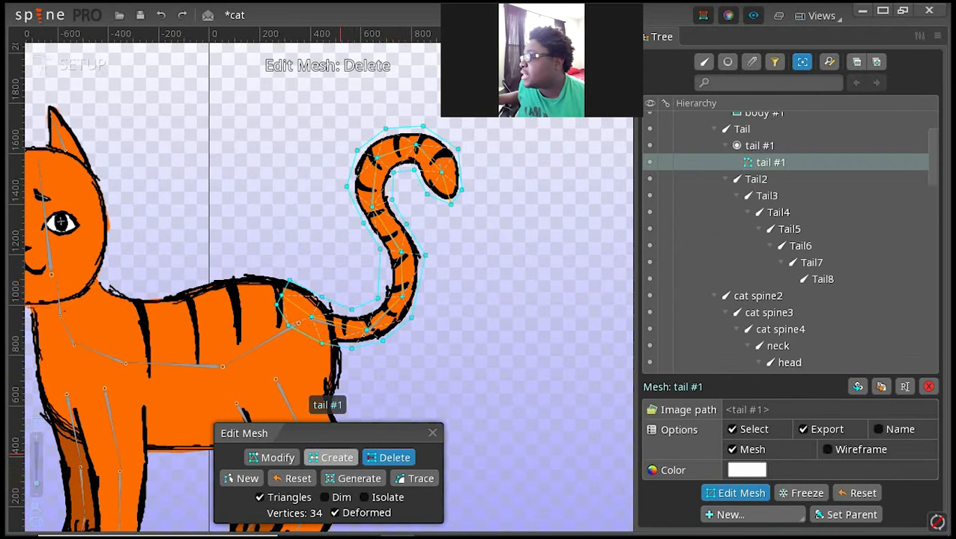
pyautogui.click(334, 457)
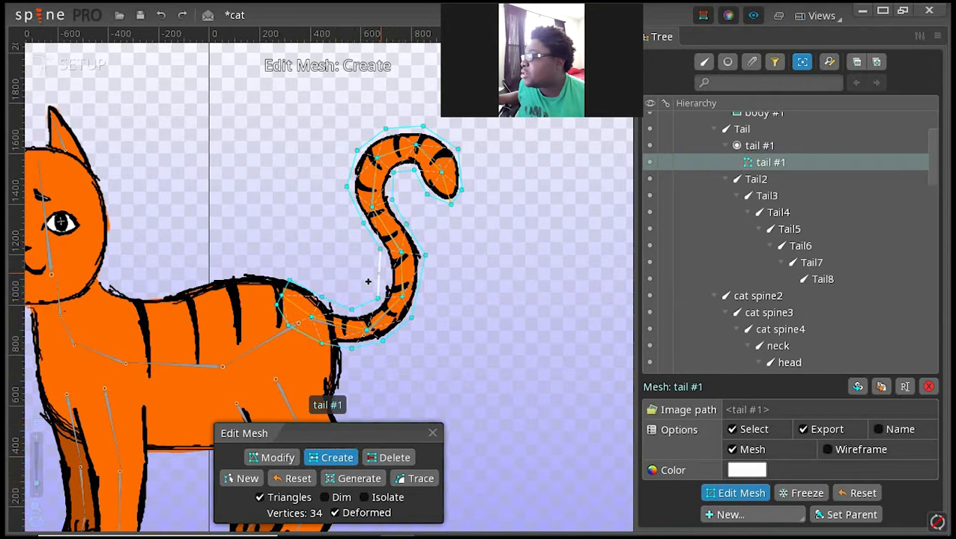
pyautogui.click(377, 274)
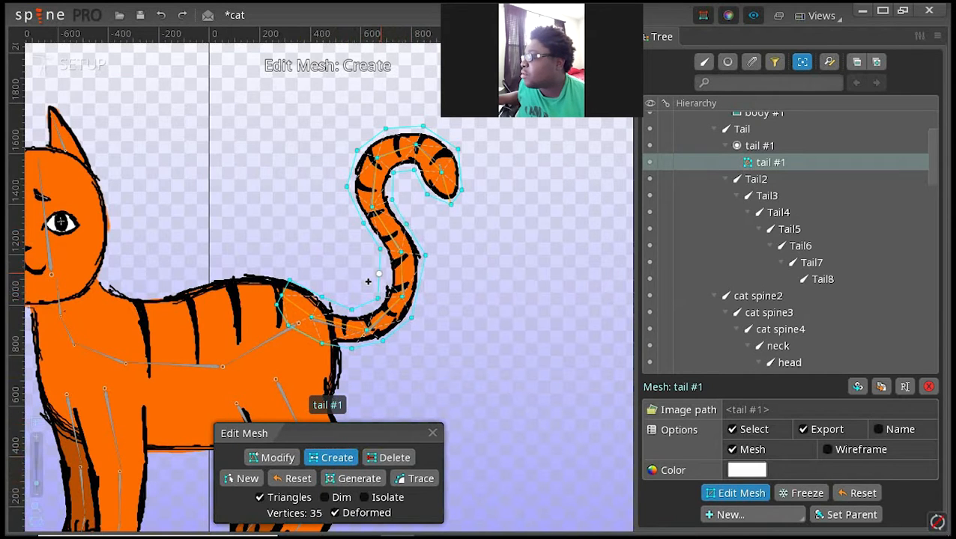
pyautogui.click(406, 293)
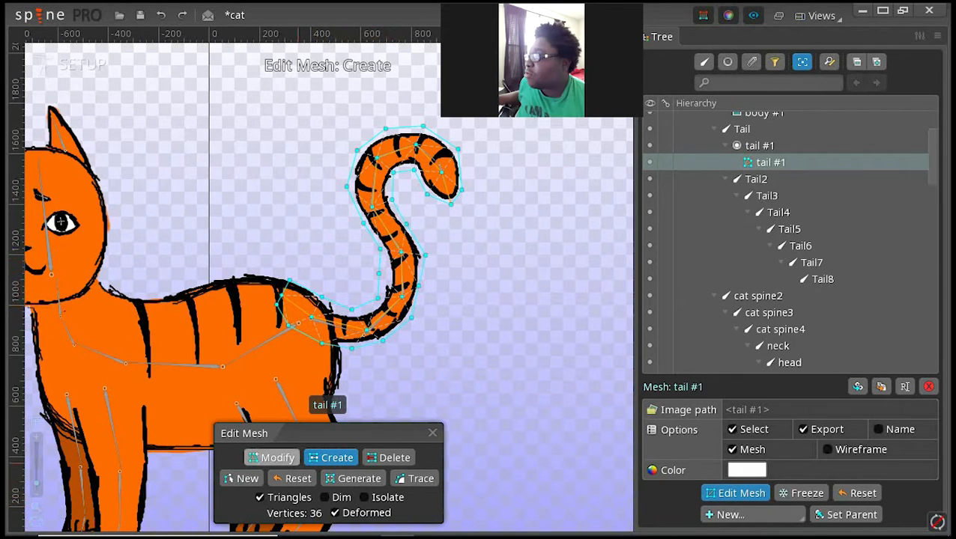
# Step: Adjust the outline vertex on the outer side of the tail's lower bend and finish editing the mesh
pyautogui.click(271, 457)
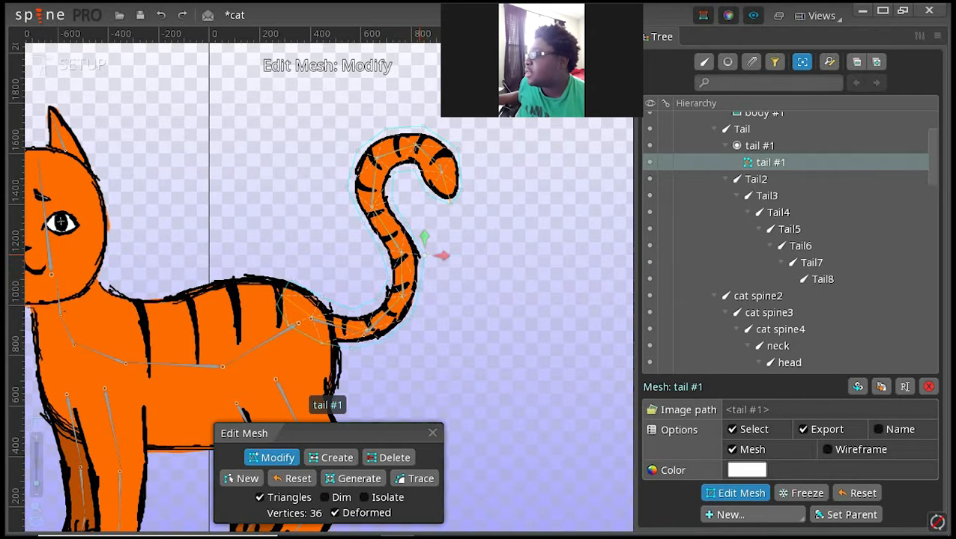
pyautogui.click(424, 255)
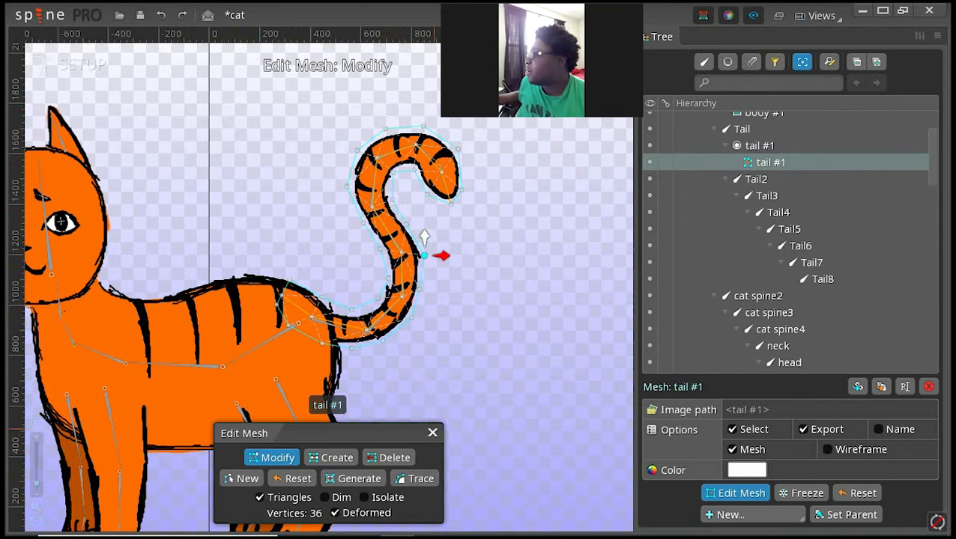
pyautogui.click(432, 433)
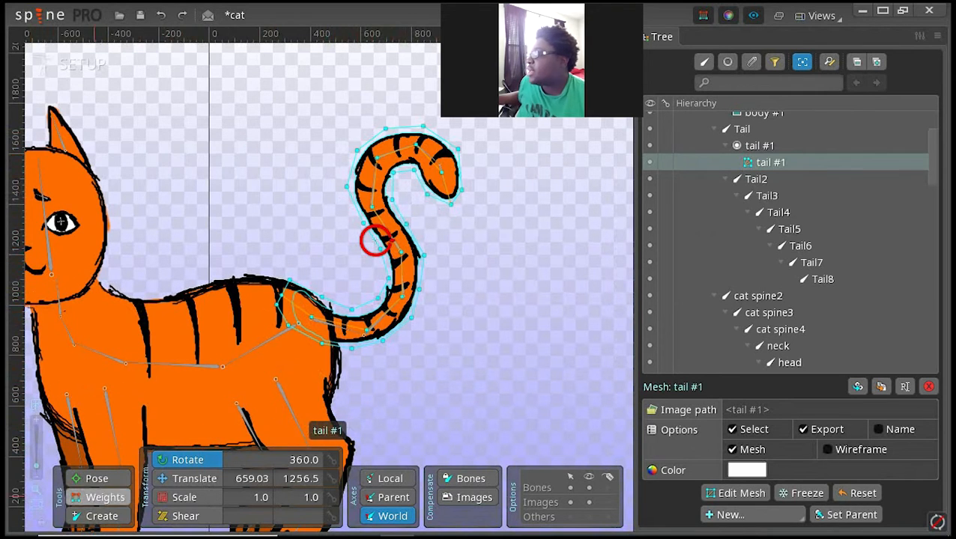
# Step: Try posing the tail by rotating its lower bones, with Tail2 at about 60°, and undo the rotations
pyautogui.click(96, 478)
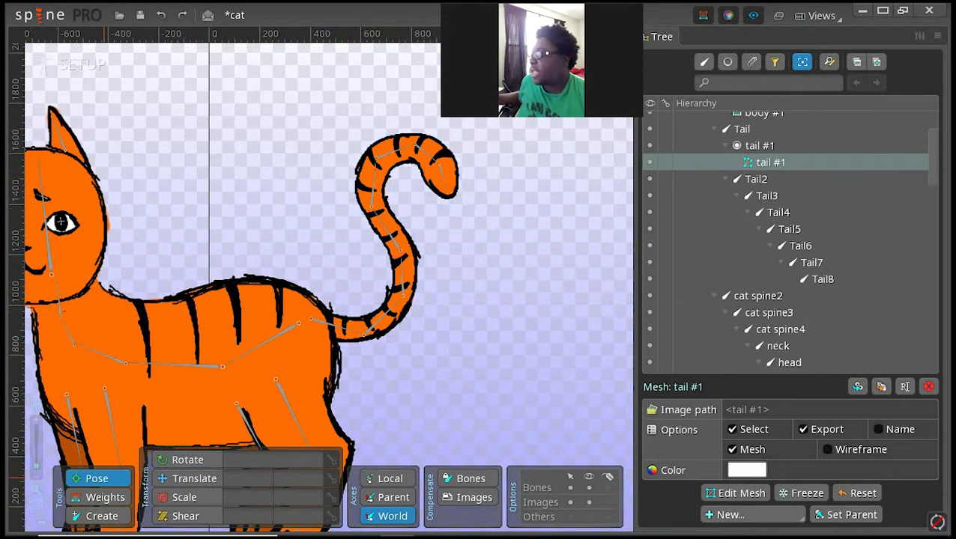
pyautogui.moveTo(360, 334); pyautogui.dragTo(392, 273)
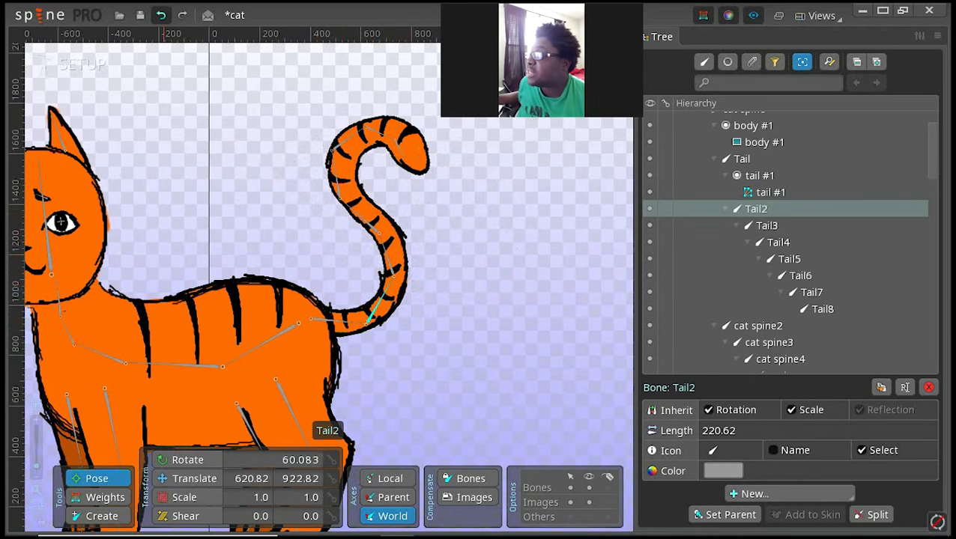
pyautogui.click(160, 15)
pyautogui.click(160, 15)
pyautogui.click(160, 15)
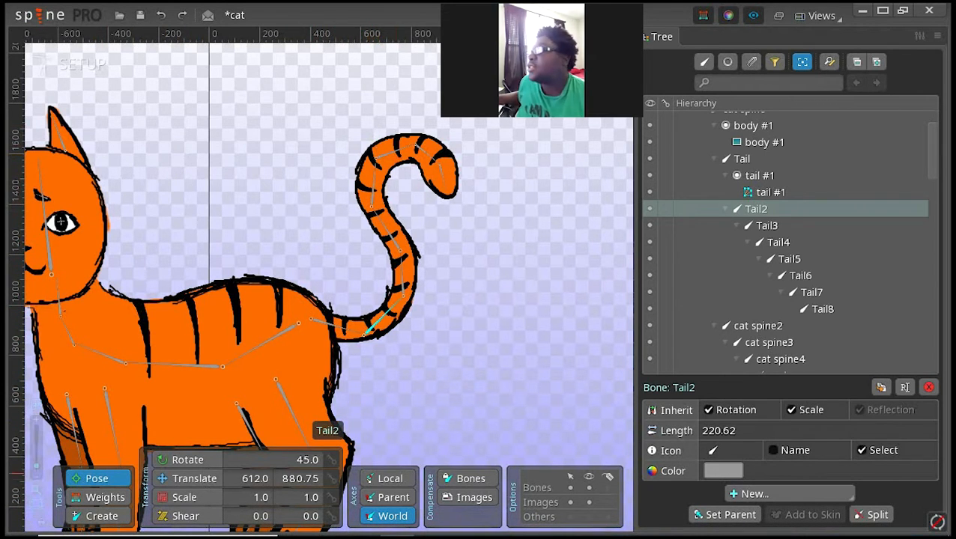
# Step: Bind the tail #1 mesh to the eight tail bones in order, from Tail and Tail2 through Tail8
pyautogui.click(105, 498)
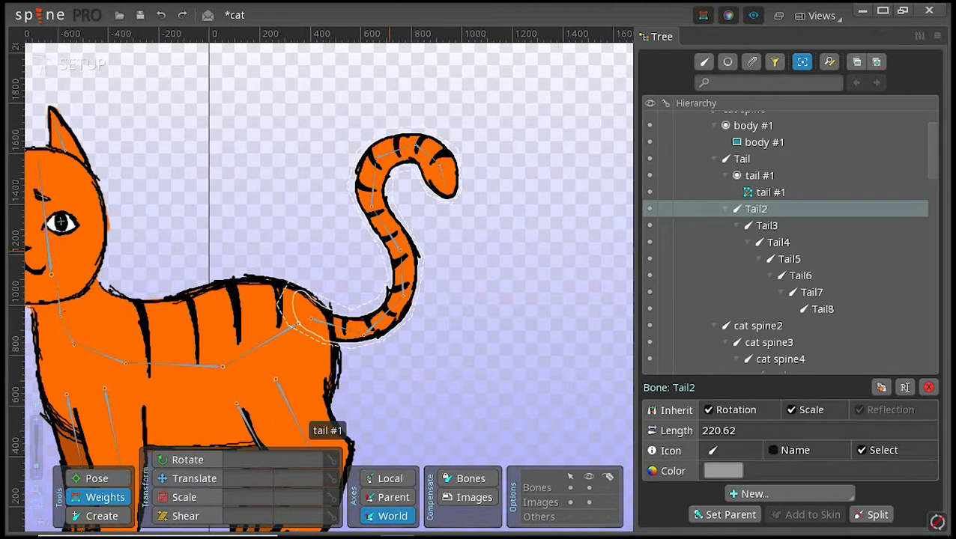
pyautogui.click(388, 250)
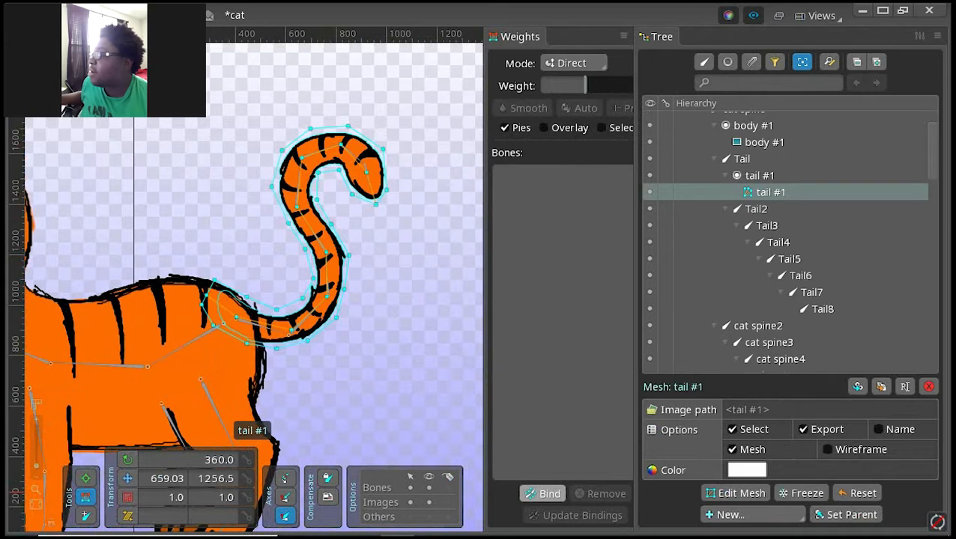
pyautogui.click(541, 494)
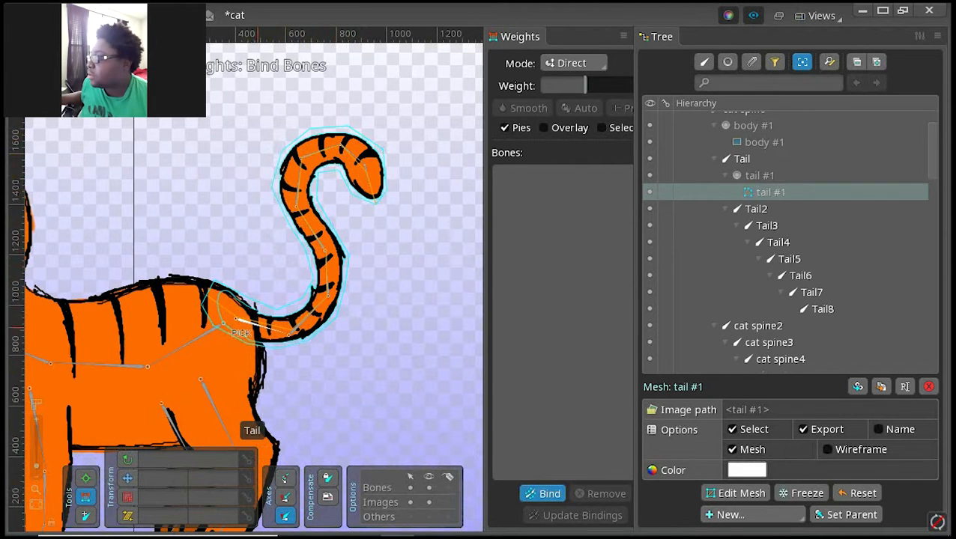
pyautogui.click(235, 325)
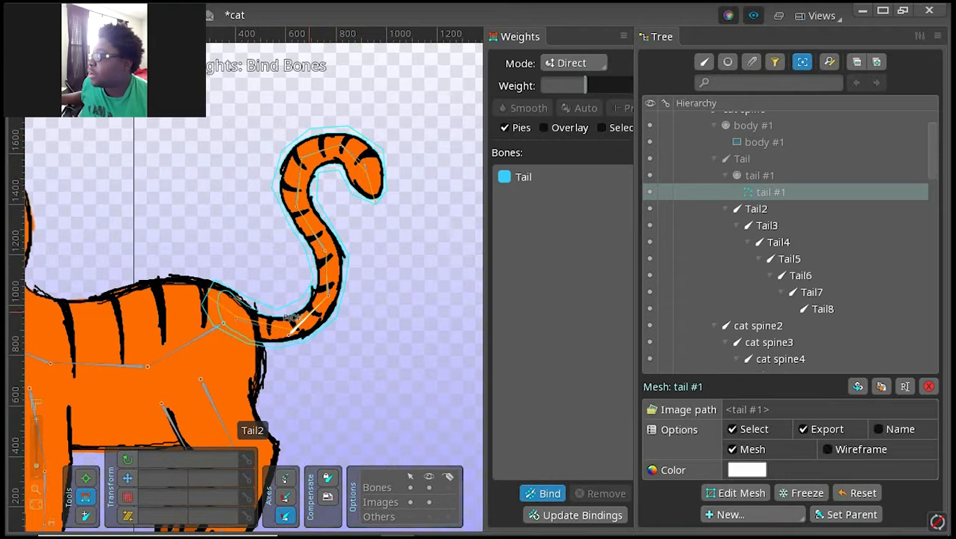
pyautogui.click(289, 318)
pyautogui.click(305, 275)
pyautogui.click(299, 231)
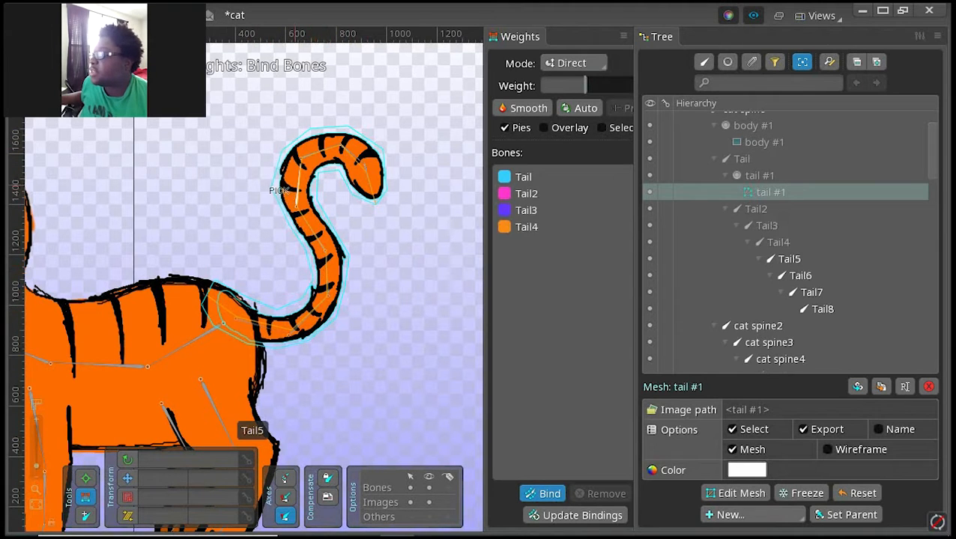
pyautogui.click(279, 189)
pyautogui.click(293, 158)
pyautogui.click(341, 153)
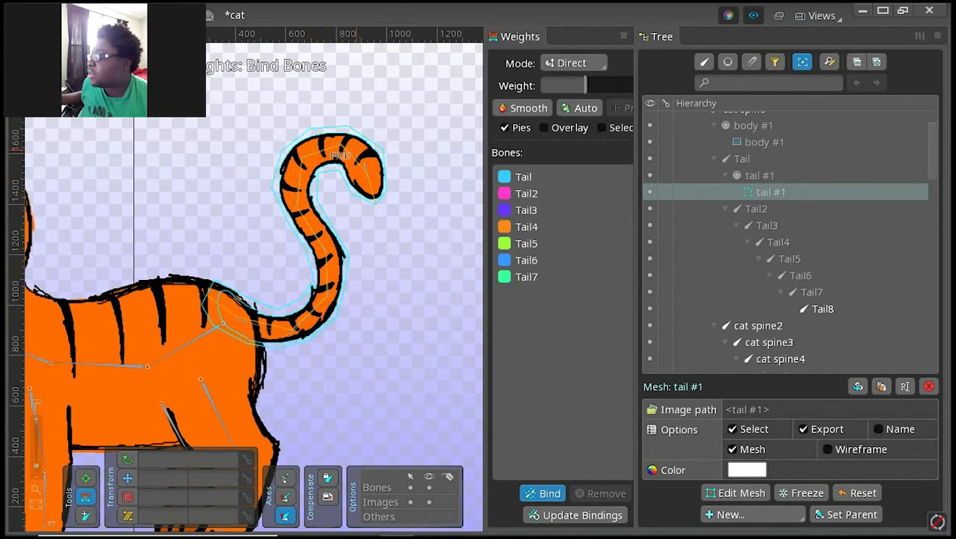
pyautogui.click(352, 189)
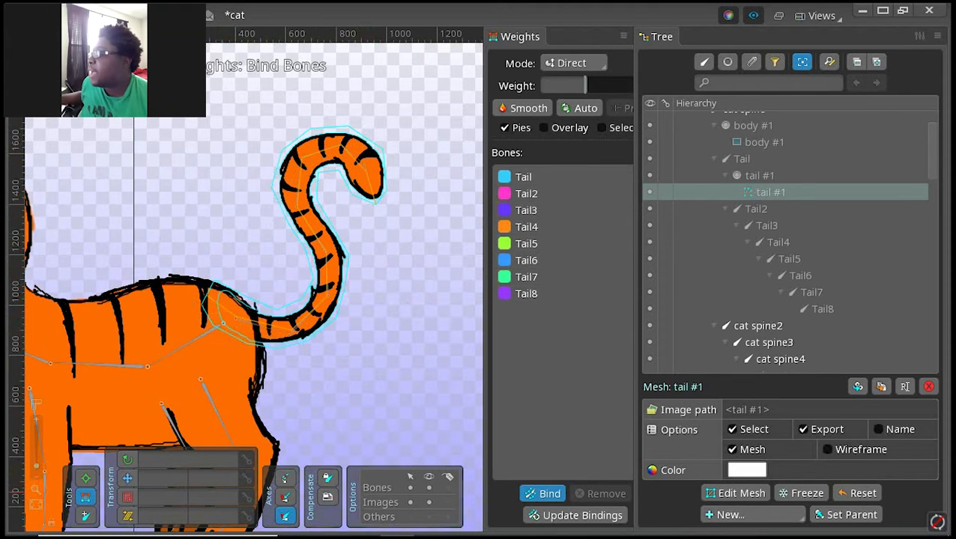
# Step: Confirm the tail mesh's bone binding and examine the weights of two upper outline vertices near the tail's base
pyautogui.click(546, 494)
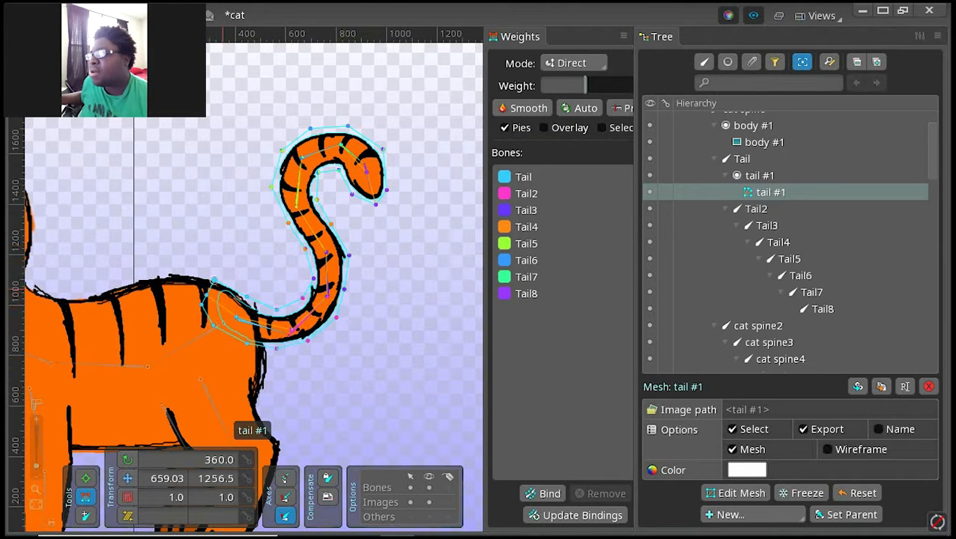
pyautogui.scroll(4, 278, 289)
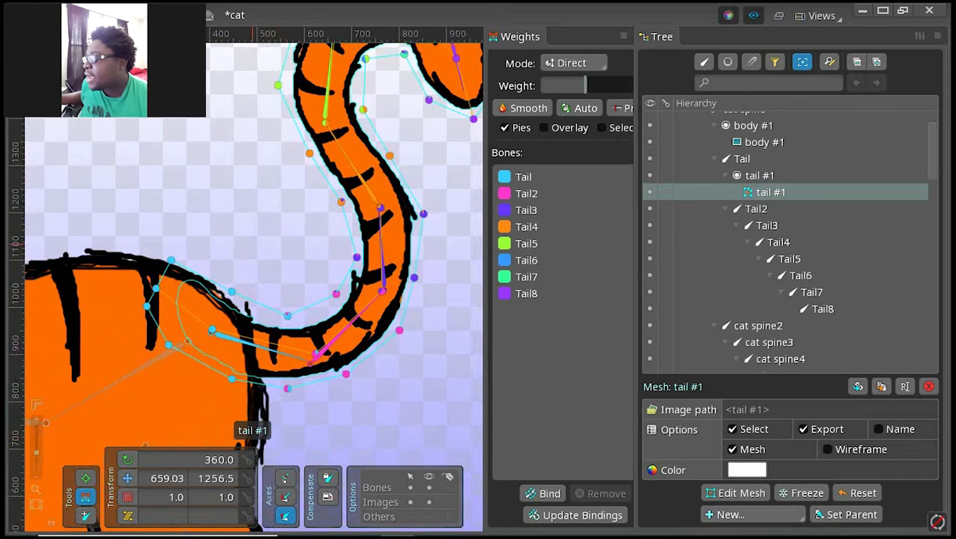
pyautogui.scroll(1, 252, 244)
pyautogui.moveTo(278, 328); pyautogui.dragTo(220, 303)
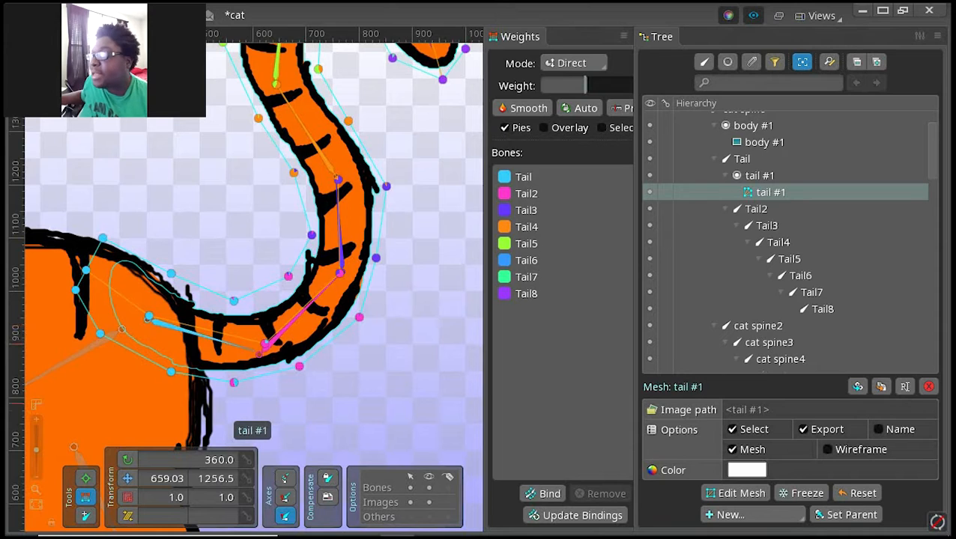
pyautogui.click(170, 274)
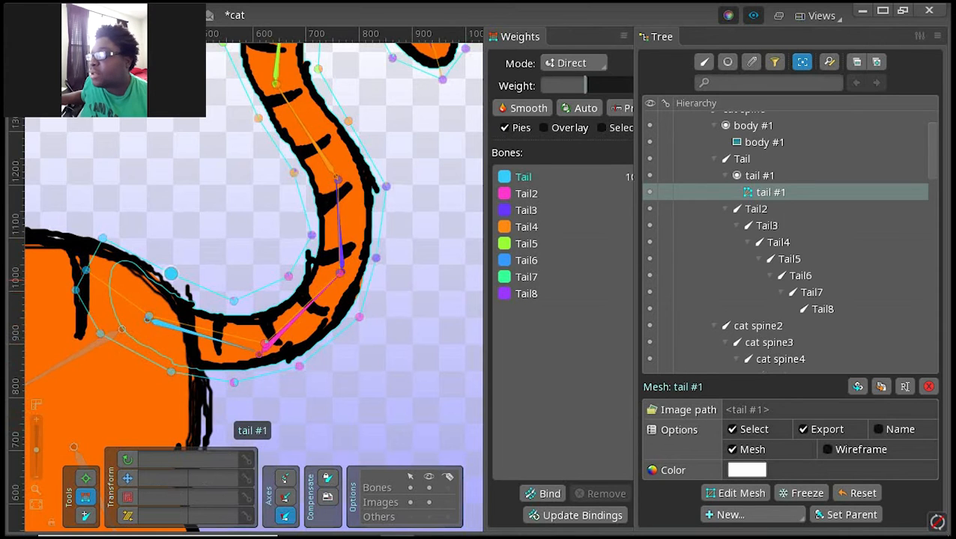
pyautogui.moveTo(486, 159); pyautogui.dragTo(439, 159)
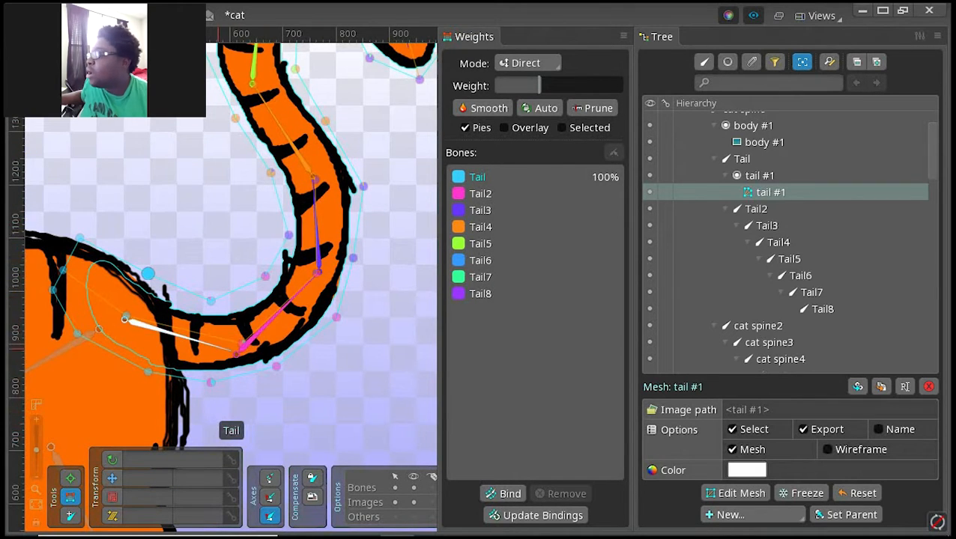
pyautogui.click(211, 300)
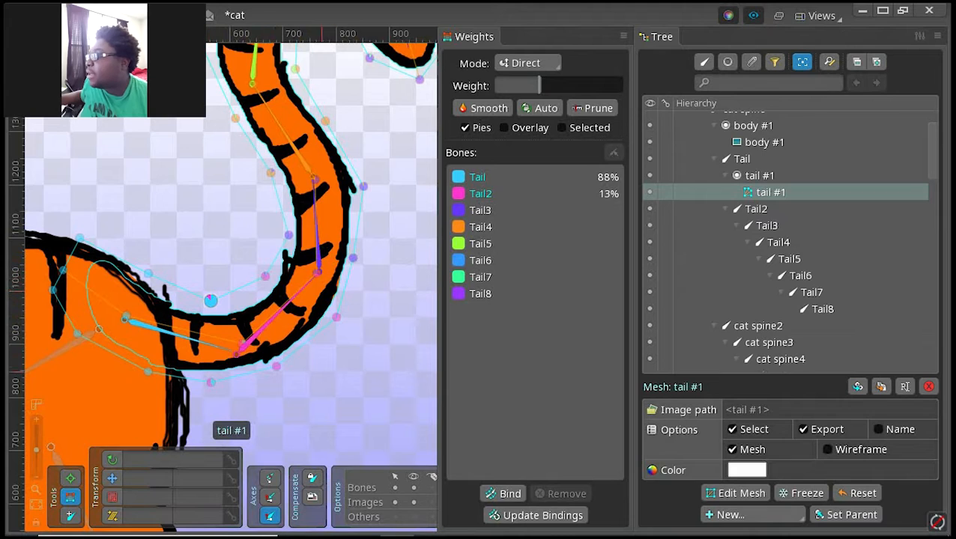
# Step: Try posing the base of the tail by slightly rotating the Tail2 bone, and undo the rotation
pyautogui.scroll(-5, 364, 388)
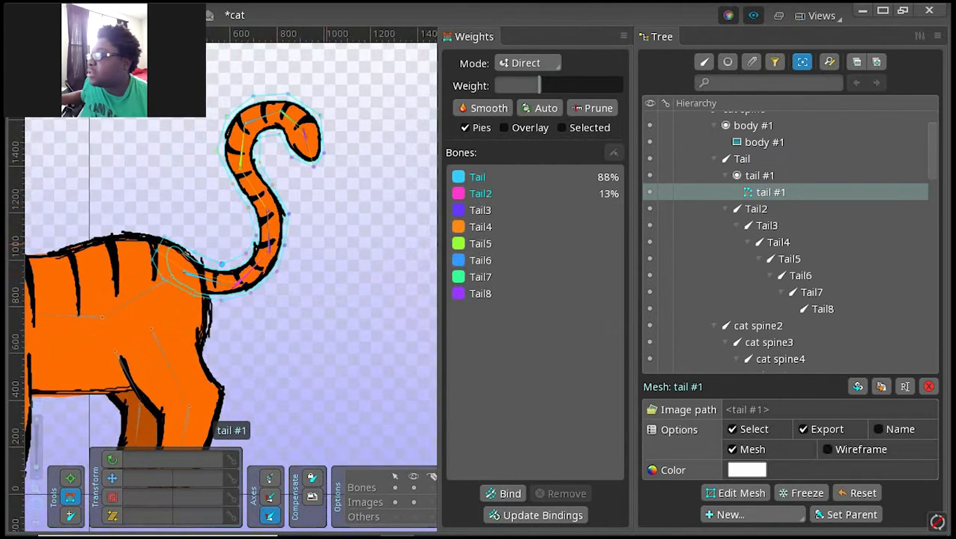
pyautogui.scroll(-1, 282, 255)
pyautogui.moveTo(282, 335); pyautogui.dragTo(294, 377)
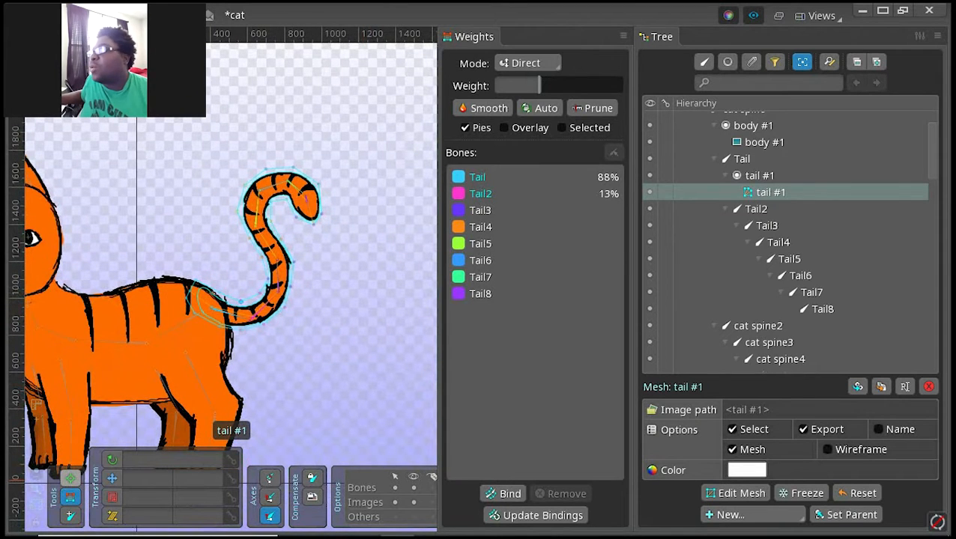
pyautogui.click(70, 477)
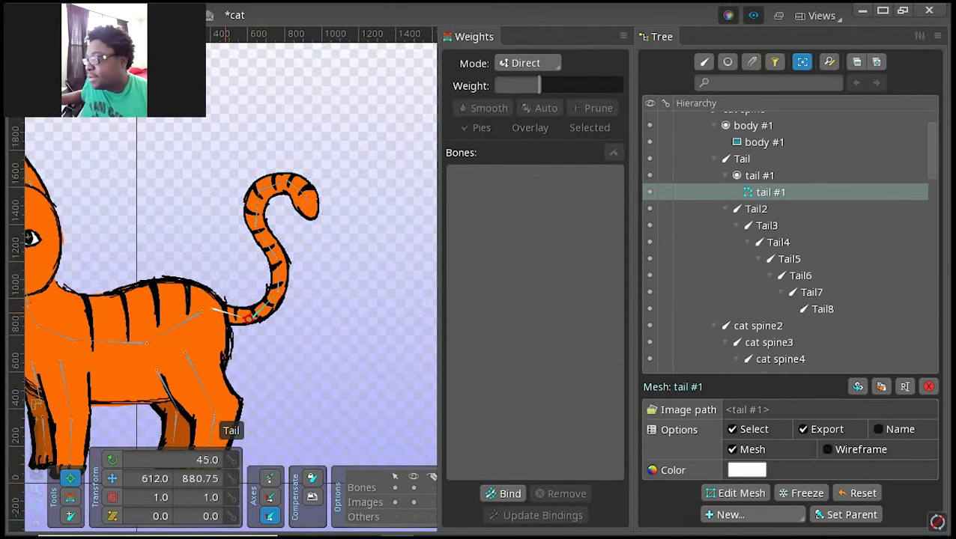
pyautogui.click(227, 313)
pyautogui.moveTo(234, 303); pyautogui.dragTo(245, 322)
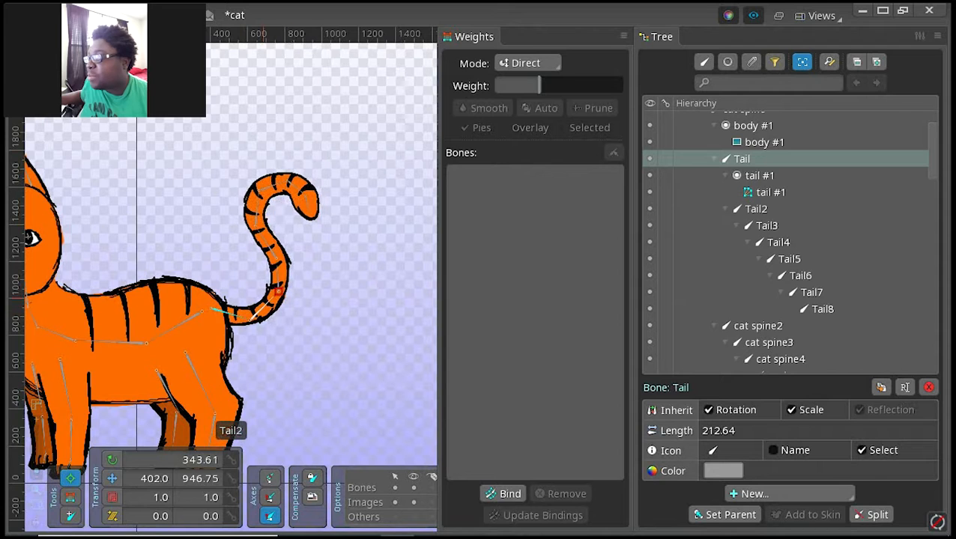
pyautogui.click(276, 292)
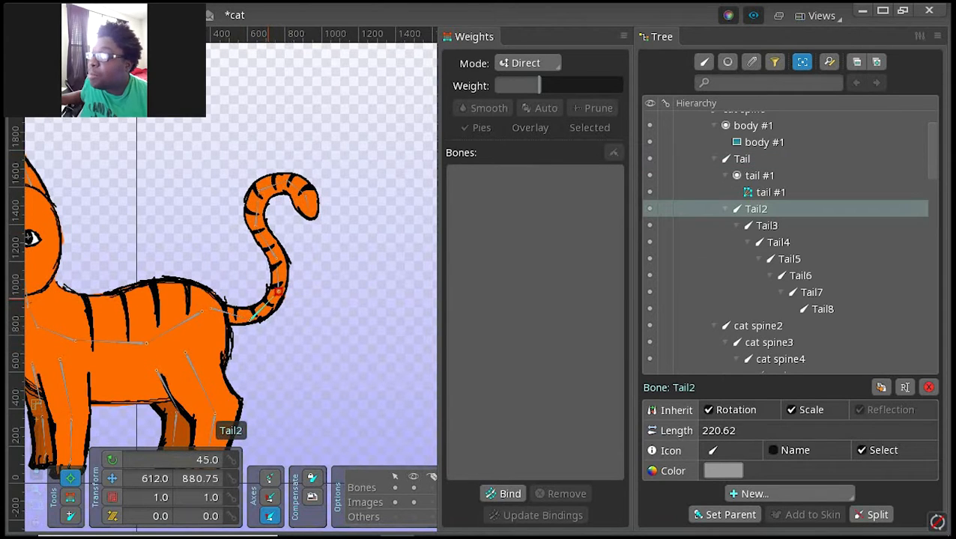
pyautogui.moveTo(275, 291)
pyautogui.mouseDown()
pyautogui.moveTo(258, 278)
pyautogui.moveTo(303, 315)
pyautogui.moveTo(254, 275)
pyautogui.moveTo(300, 308)
pyautogui.moveTo(259, 277)
pyautogui.moveTo(288, 293)
pyautogui.mouseUp()
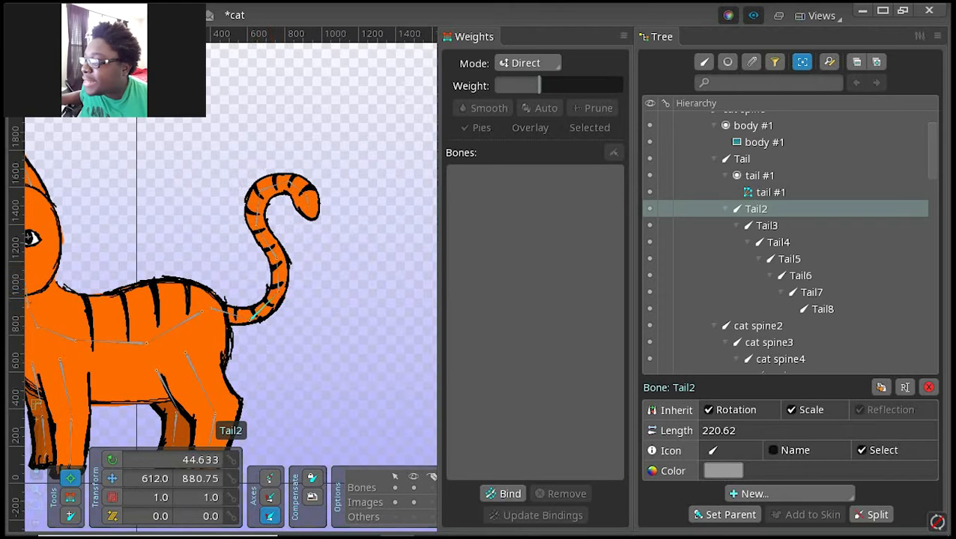
pyautogui.hotkey('ctrl', 'z')
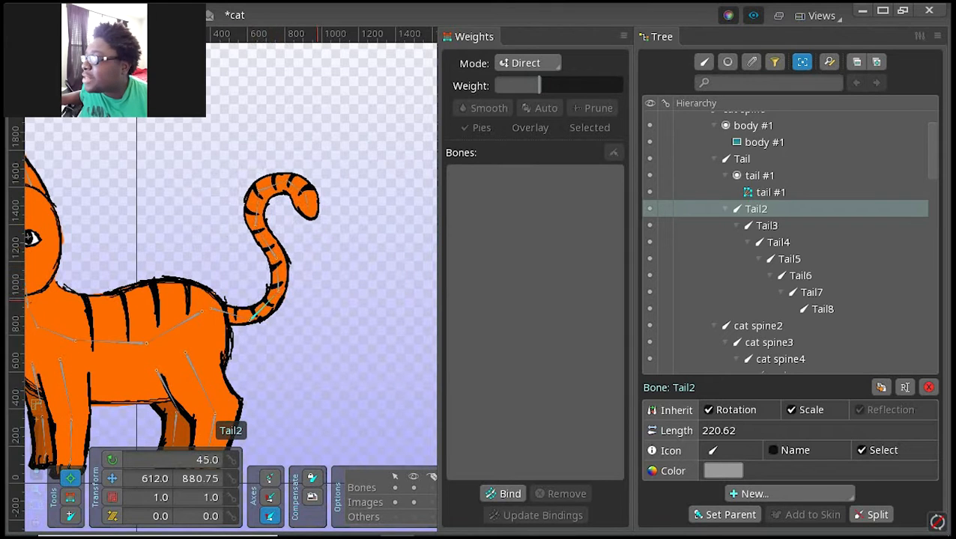
# Step: Select the bones Tail2 through Tail8, try rotating them together to curl the tail, and undo the rotation
pyautogui.moveTo(367, 312); pyautogui.dragTo(241, 185)
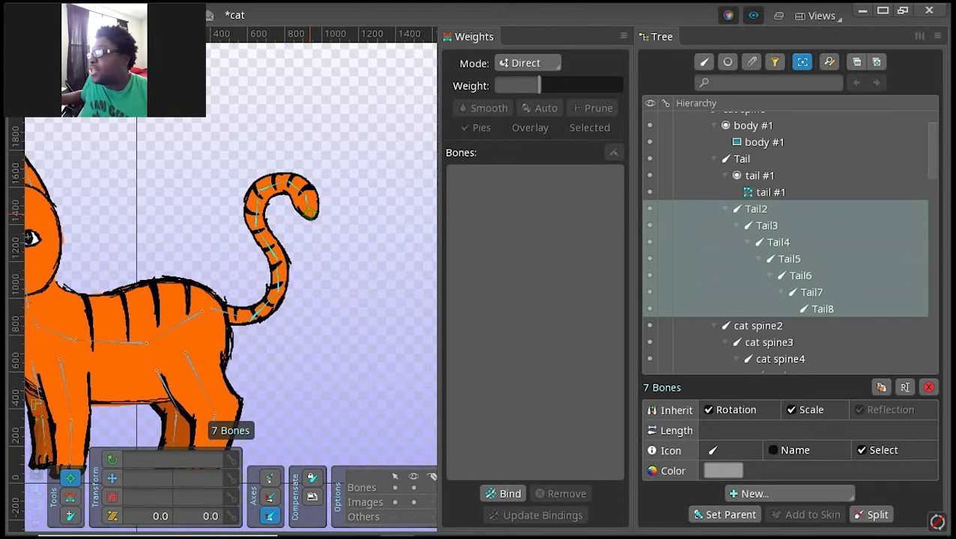
pyautogui.moveTo(307, 212); pyautogui.dragTo(277, 200)
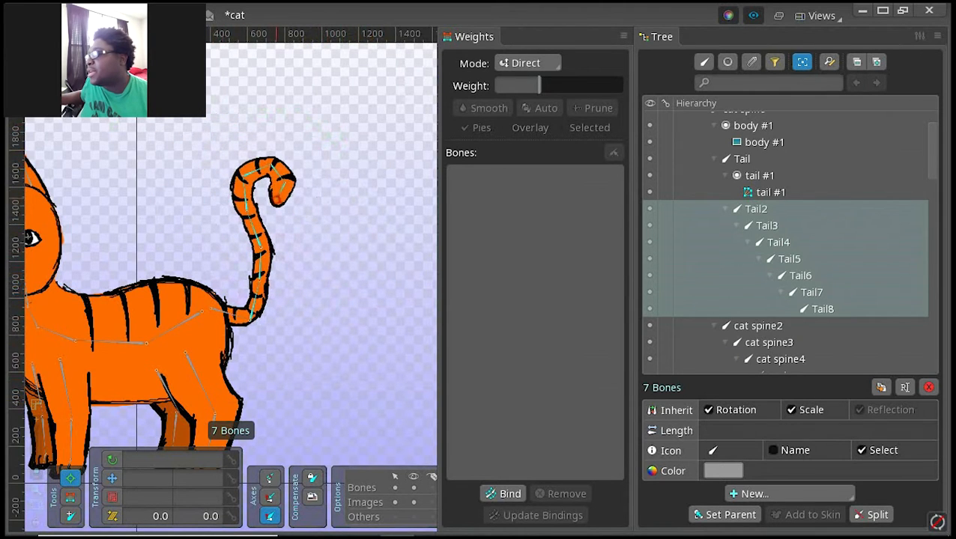
pyautogui.hotkey('ctrl', 'z')
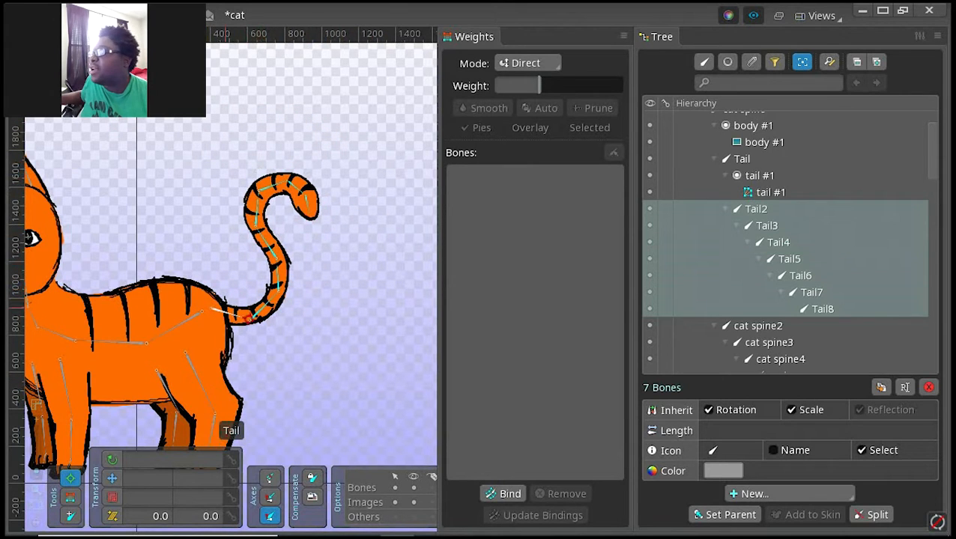
# Step: Convert the body #1 image attachment into a mesh and open it for mesh editing
pyautogui.moveTo(136, 246); pyautogui.dragTo(218, 188)
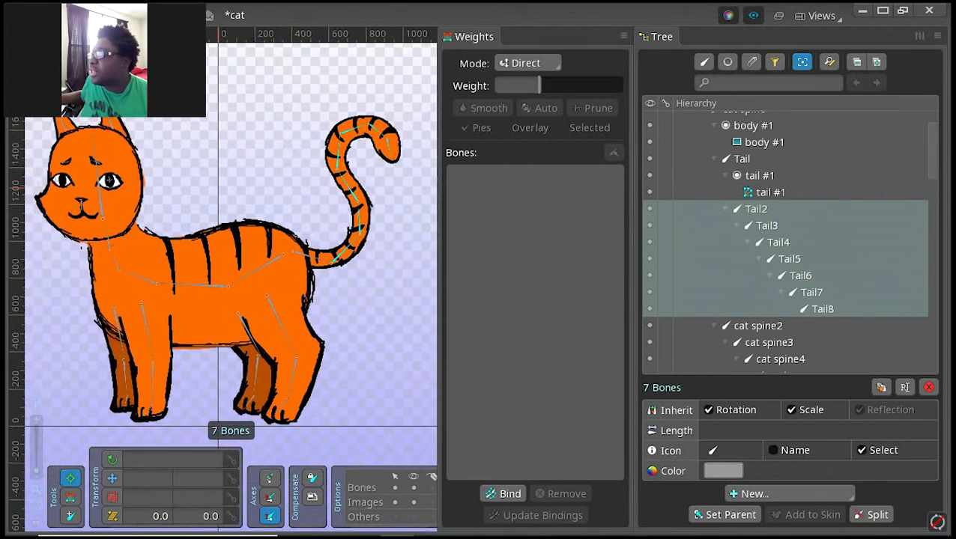
pyautogui.scroll(-4, 240, 232)
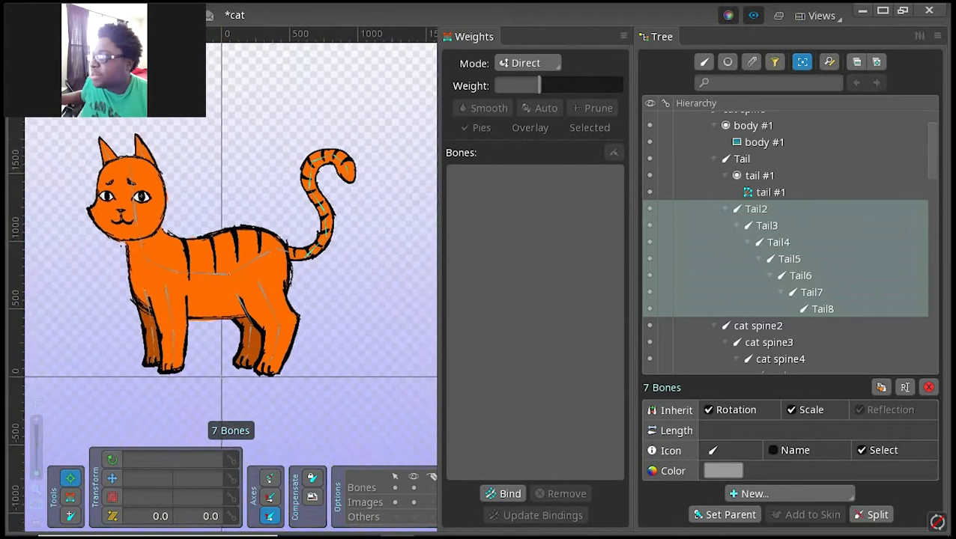
pyautogui.scroll(-1, 241, 262)
pyautogui.moveTo(240, 266); pyautogui.dragTo(255, 328)
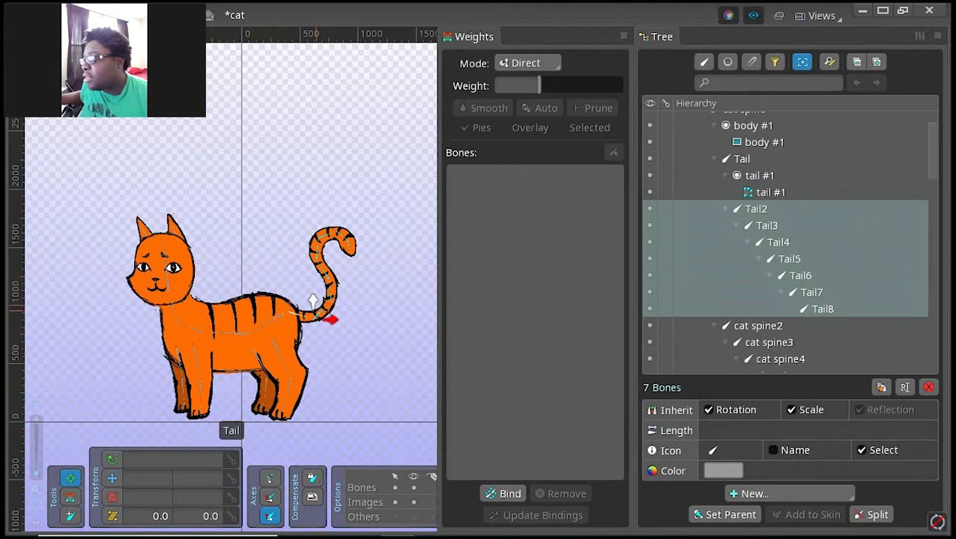
pyautogui.moveTo(187, 536)
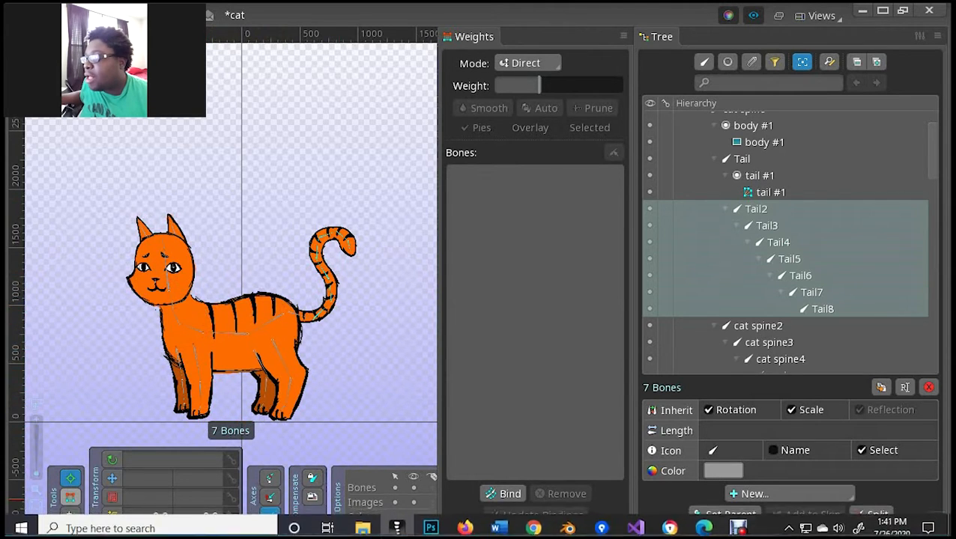
pyautogui.click(70, 497)
pyautogui.click(70, 497)
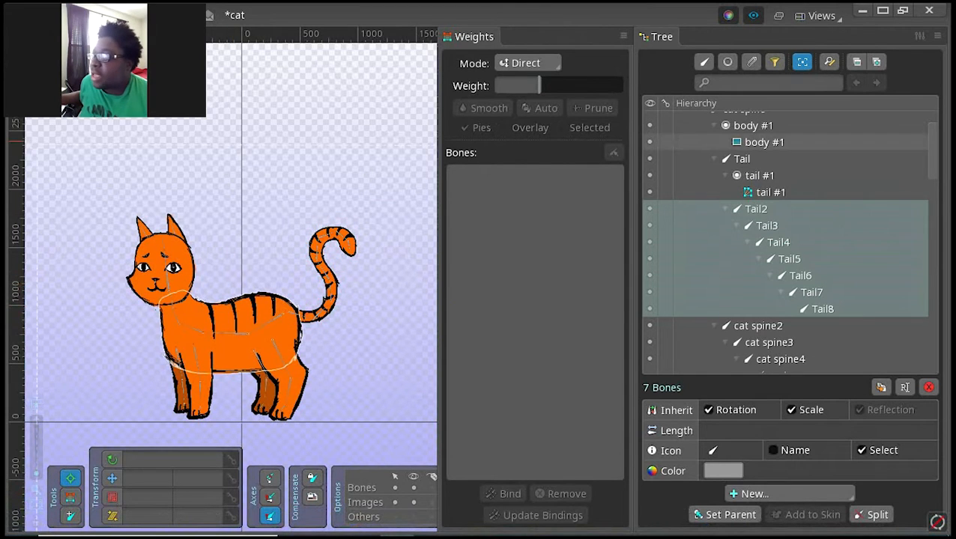
pyautogui.click(764, 140)
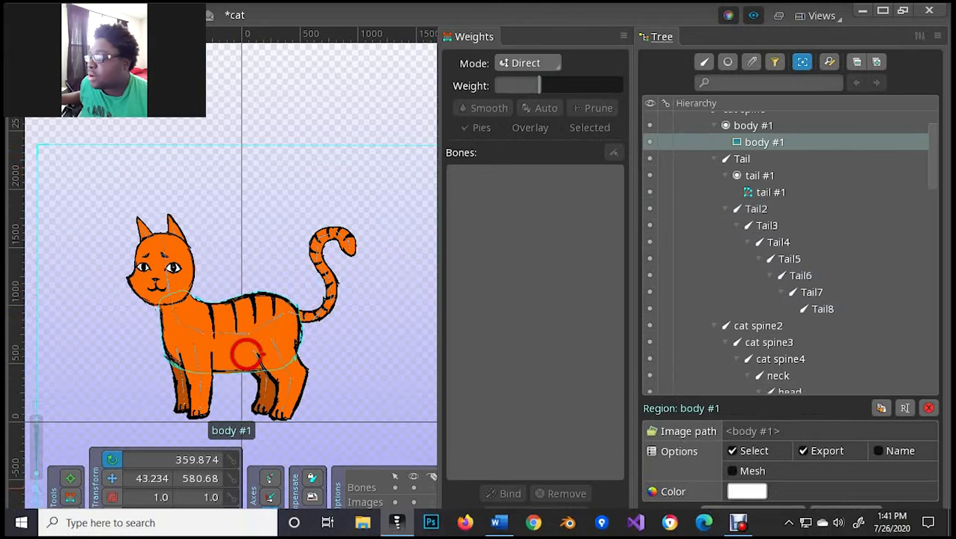
pyautogui.click(733, 471)
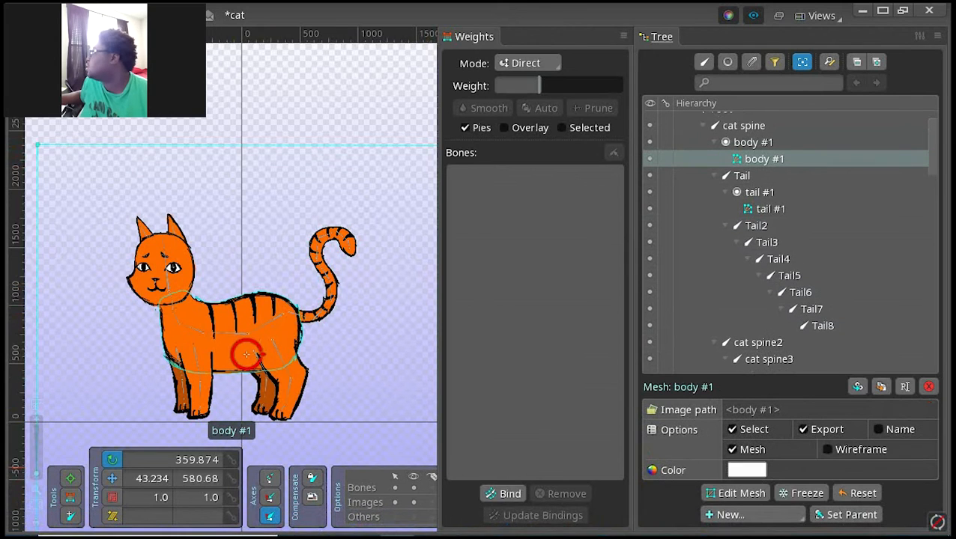
pyautogui.click(734, 493)
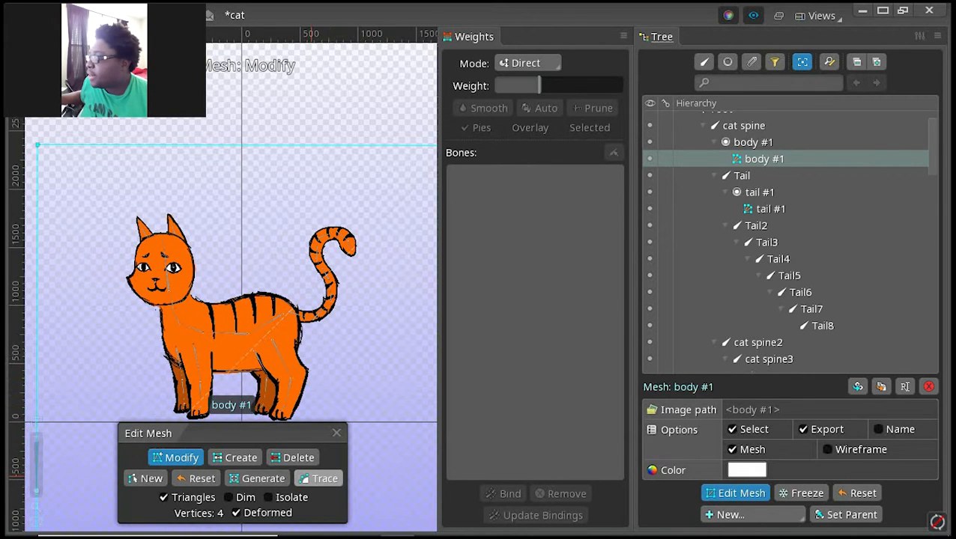
# Step: Trace the outline of the body #1 mesh with a Detail of 2.1 and apply the trace
pyautogui.click(323, 478)
pyautogui.moveTo(234, 424); pyautogui.dragTo(212, 425)
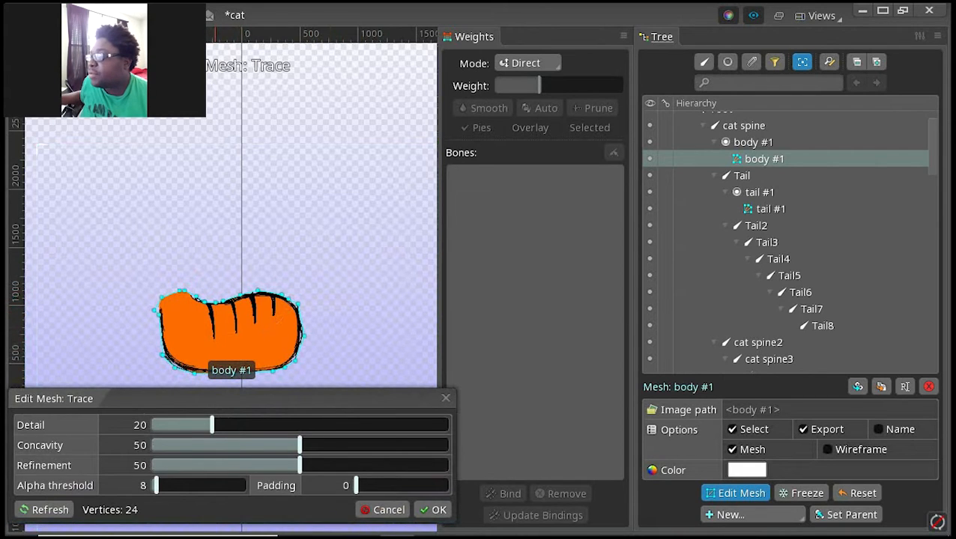
pyautogui.moveTo(211, 425); pyautogui.dragTo(446, 425)
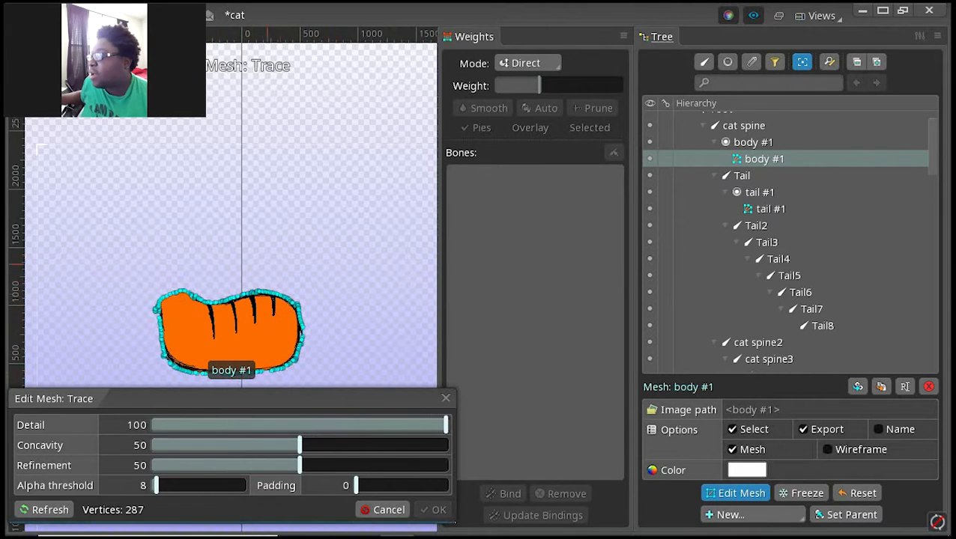
pyautogui.moveTo(446, 425); pyautogui.dragTo(152, 425)
pyautogui.moveTo(213, 285); pyautogui.dragTo(198, 194)
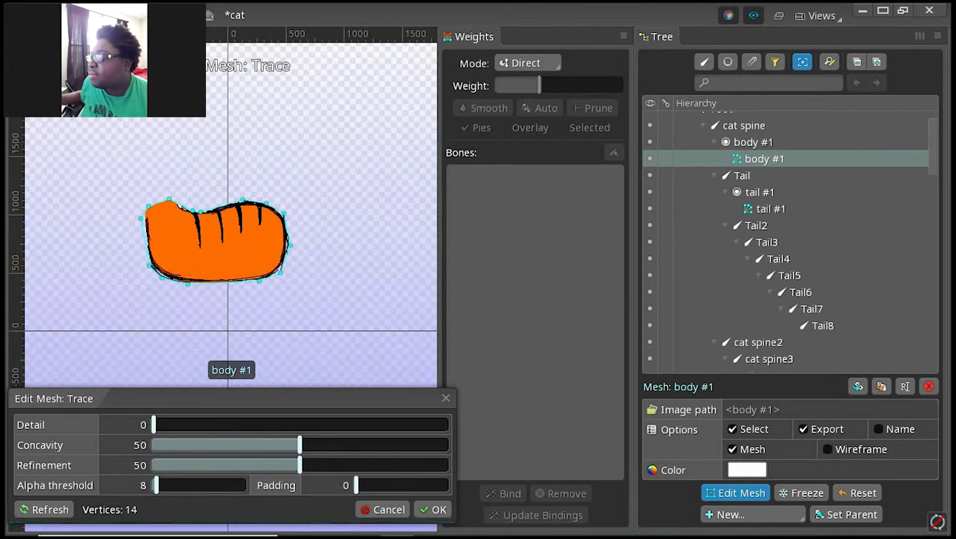
pyautogui.moveTo(154, 424)
pyautogui.mouseDown()
pyautogui.moveTo(173, 425)
pyautogui.moveTo(160, 424)
pyautogui.mouseUp()
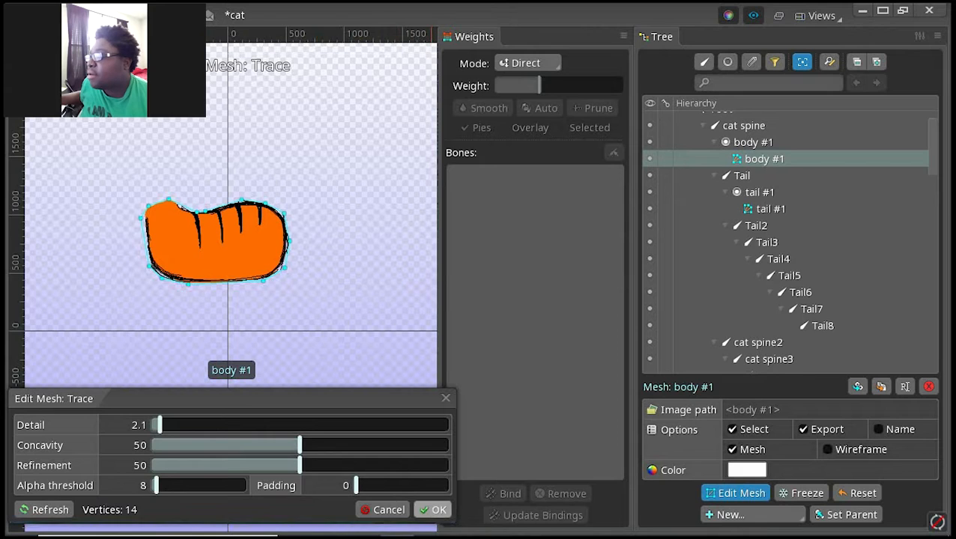
pyautogui.click(431, 510)
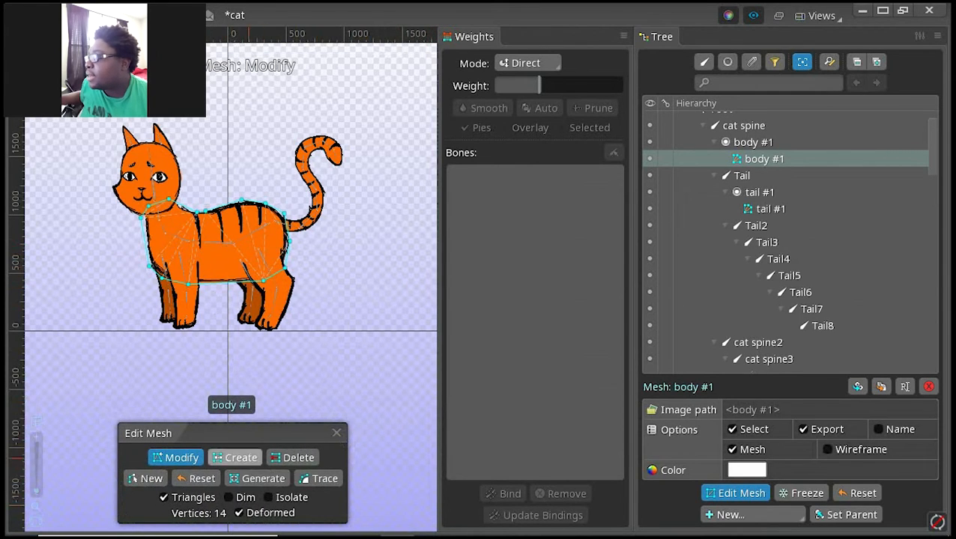
# Step: Create an outline vertex midway along the belly edge and delete the extra vertex in the dip of the back
pyautogui.click(241, 456)
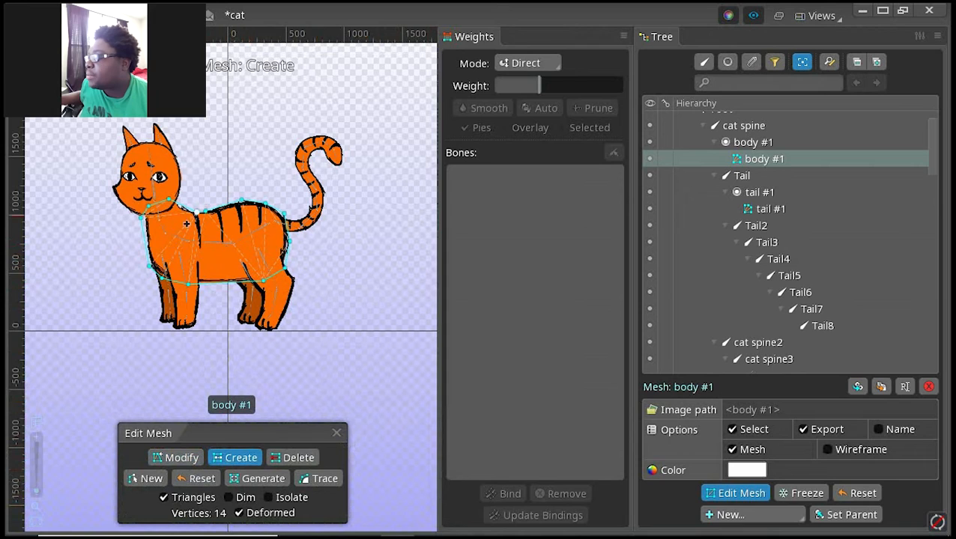
pyautogui.click(221, 283)
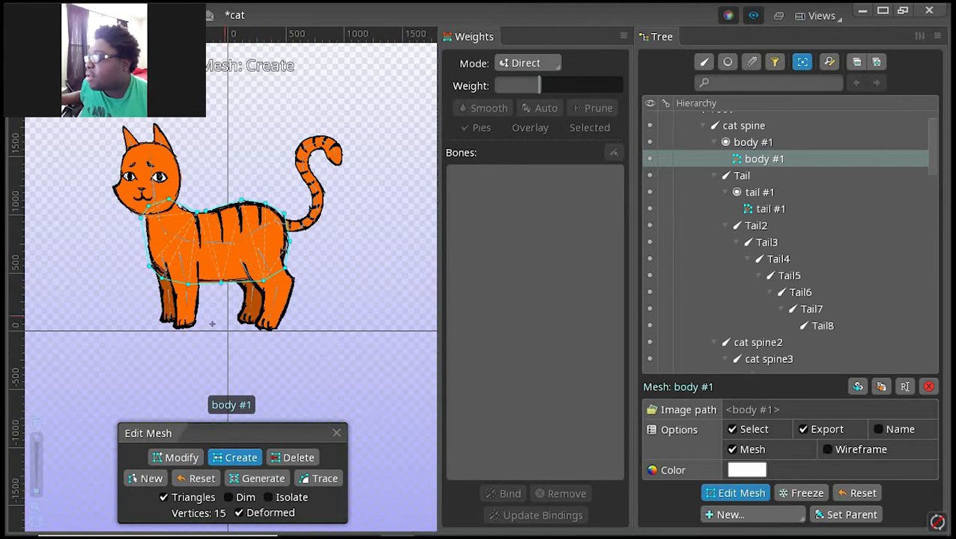
pyautogui.click(292, 457)
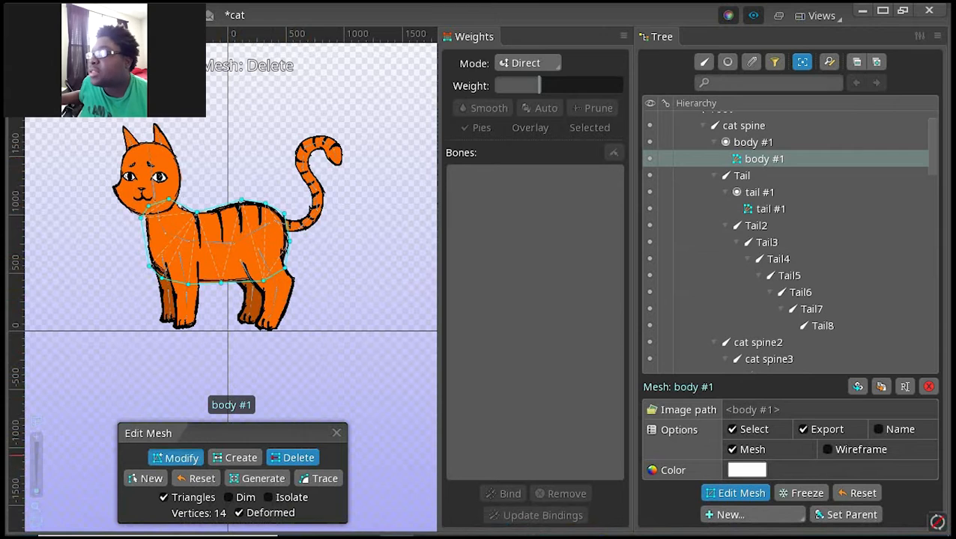
# Step: Adjust the outline vertex on the back just behind the neck and finish editing the body mesh
pyautogui.click(176, 457)
pyautogui.click(192, 215)
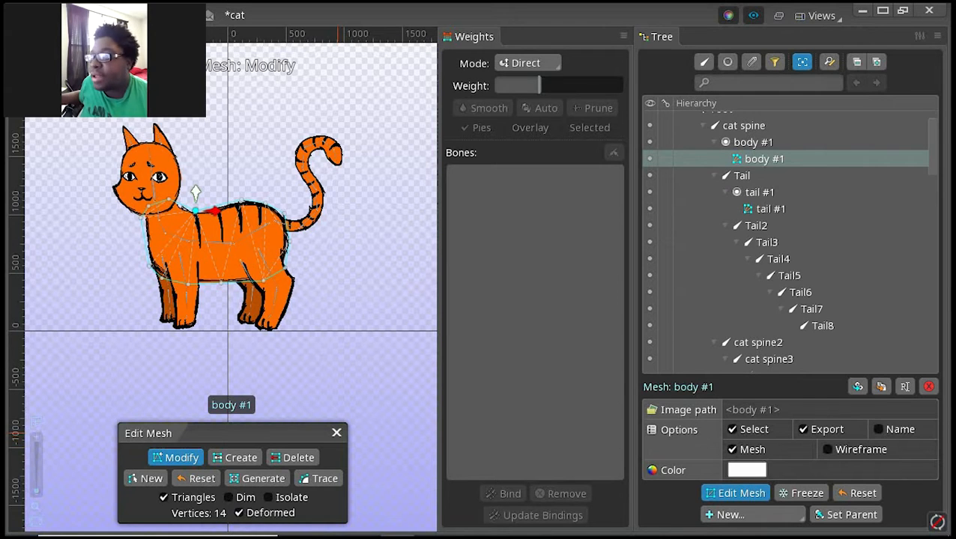
pyautogui.click(336, 433)
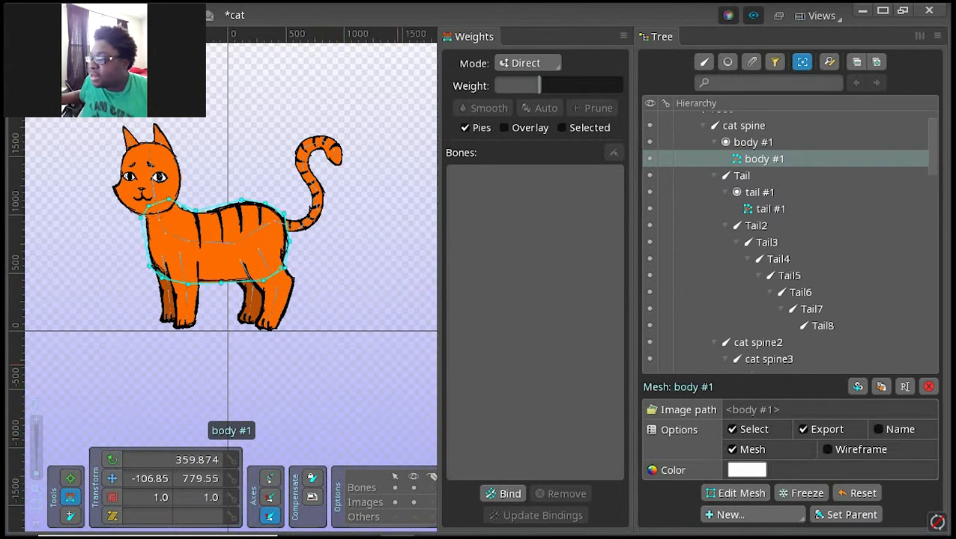
# Step: Bind the body #1 mesh to the bones cat spine, cat spine2, cat spine3, cat spine4 and neck
pyautogui.click(503, 494)
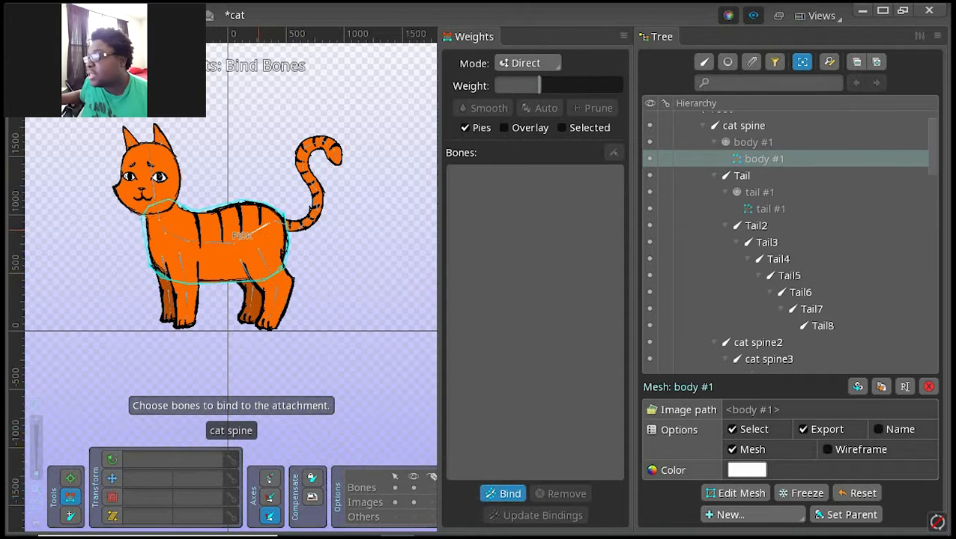
pyautogui.click(235, 234)
pyautogui.click(211, 247)
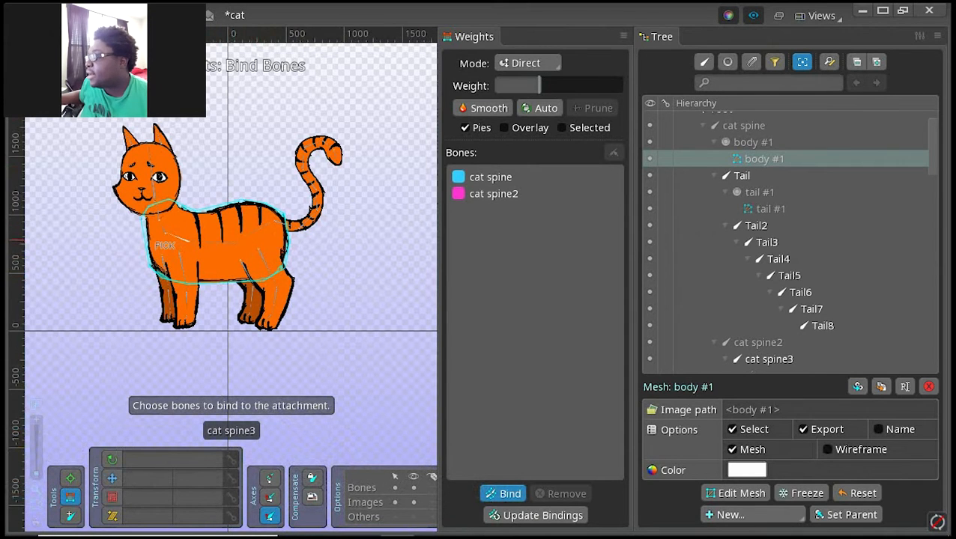
pyautogui.click(155, 243)
pyautogui.click(144, 230)
pyautogui.click(133, 219)
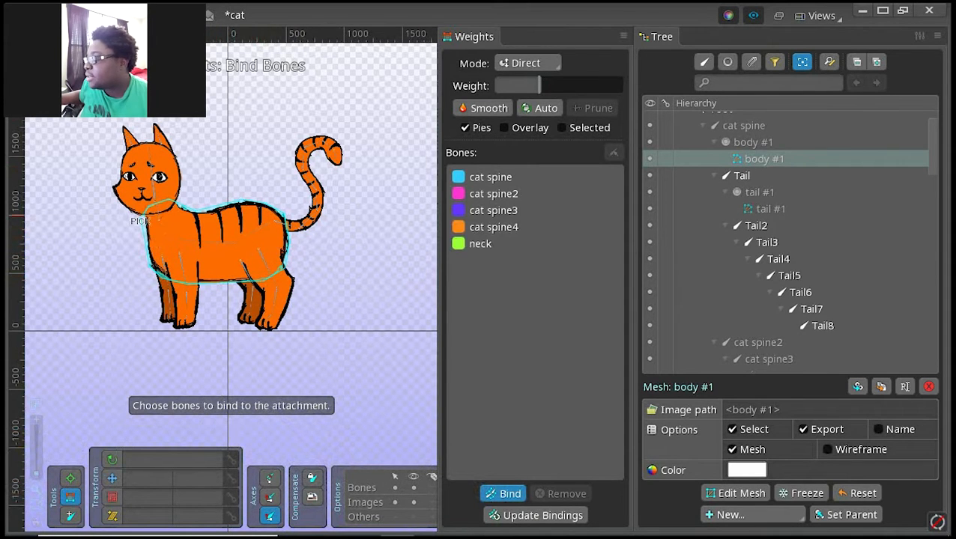
pyautogui.press('Return')
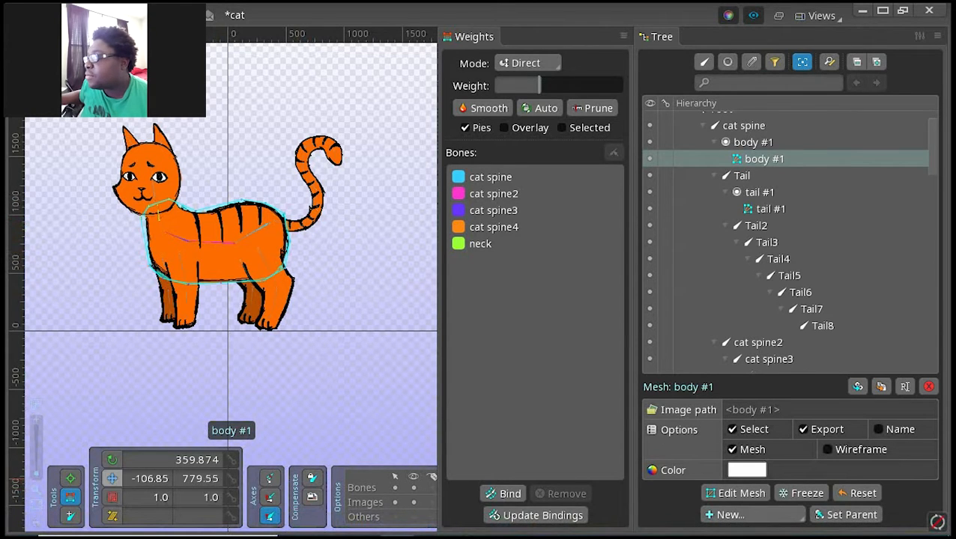
# Step: Rotate the rear spine bones to test how the bound body mesh deforms, and restore their pose
pyautogui.click(113, 457)
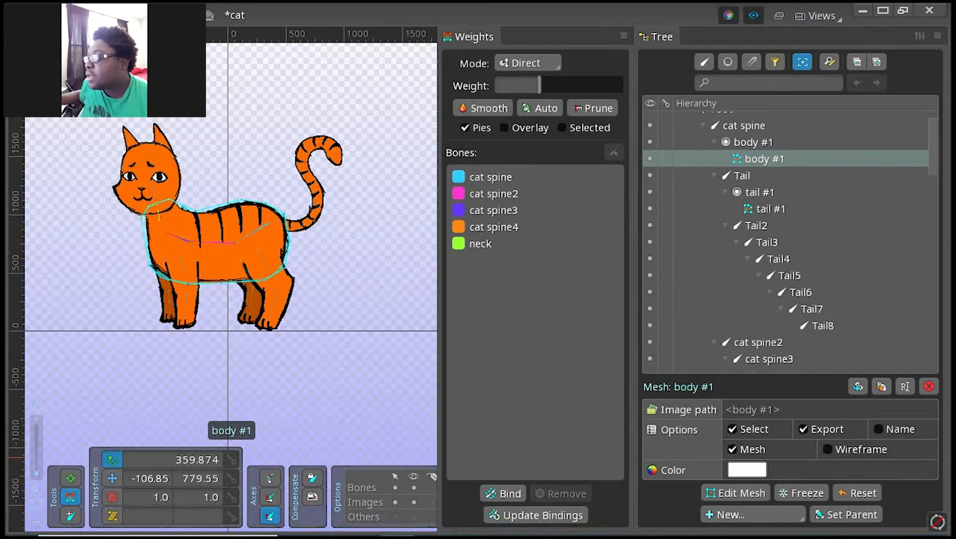
pyautogui.click(213, 242)
pyautogui.moveTo(198, 241)
pyautogui.mouseDown()
pyautogui.moveTo(203, 219)
pyautogui.moveTo(196, 232)
pyautogui.moveTo(214, 238)
pyautogui.mouseUp()
pyautogui.click(215, 239)
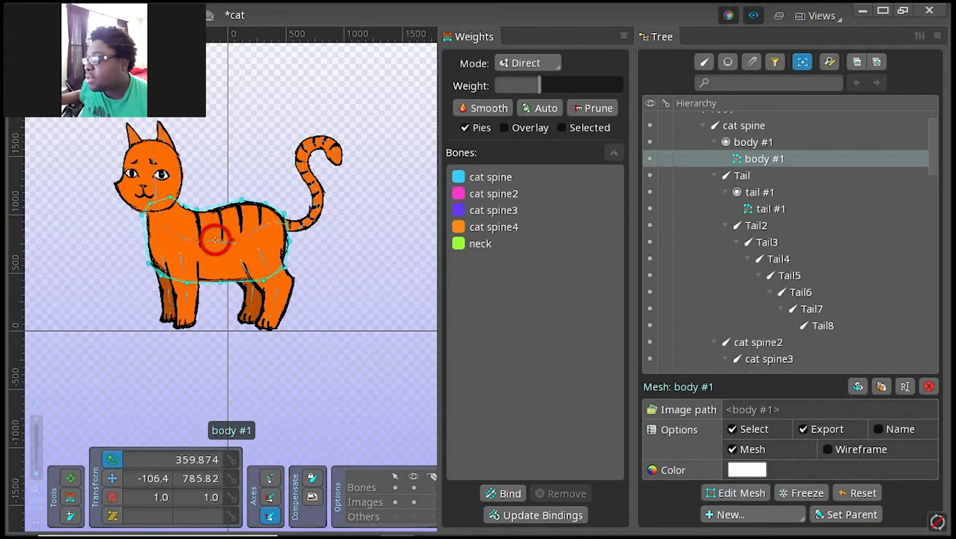
pyautogui.moveTo(215, 240); pyautogui.dragTo(269, 224)
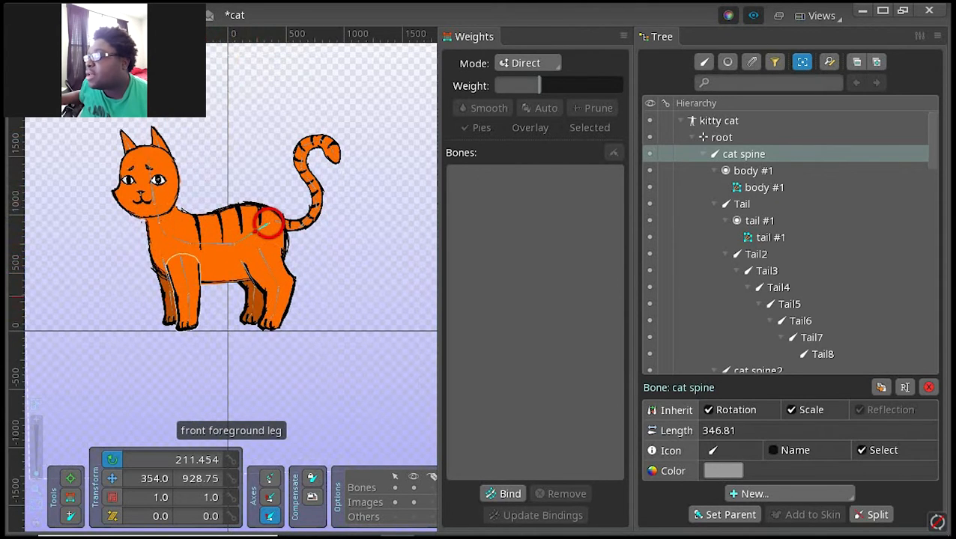
pyautogui.moveTo(239, 240); pyautogui.dragTo(237, 239)
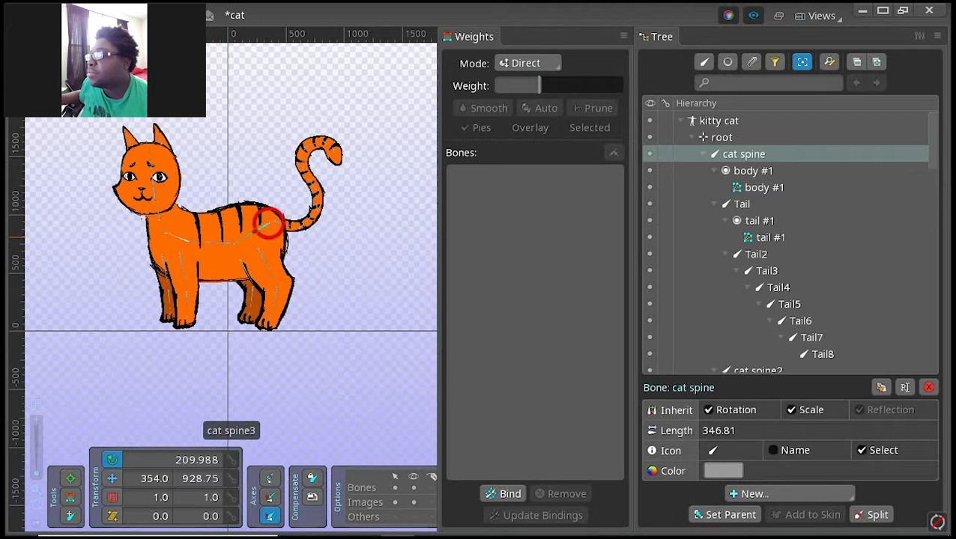
# Step: Rotate the cat spine3 bone to test the chest and head movement, and undo the rotation
pyautogui.moveTo(177, 238); pyautogui.dragTo(100, 184)
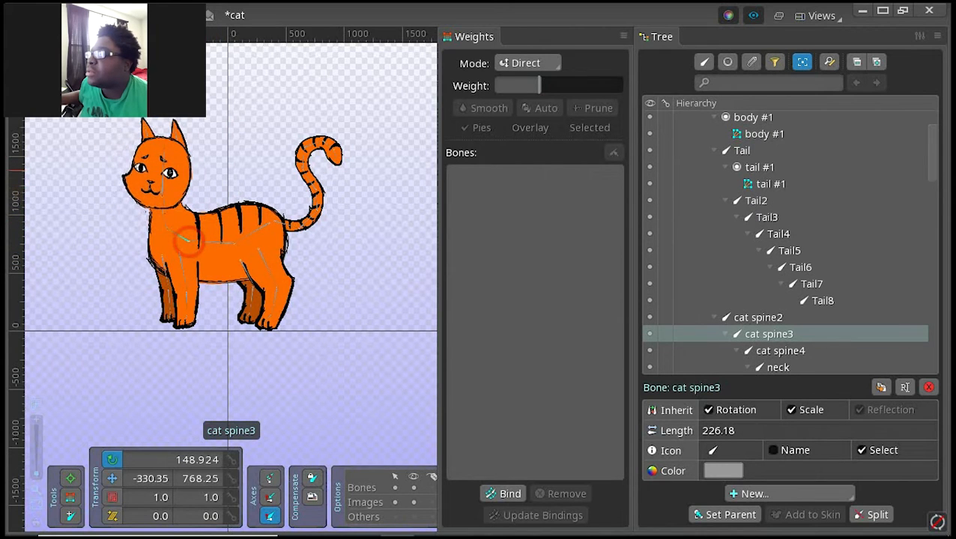
pyautogui.click(214, 189)
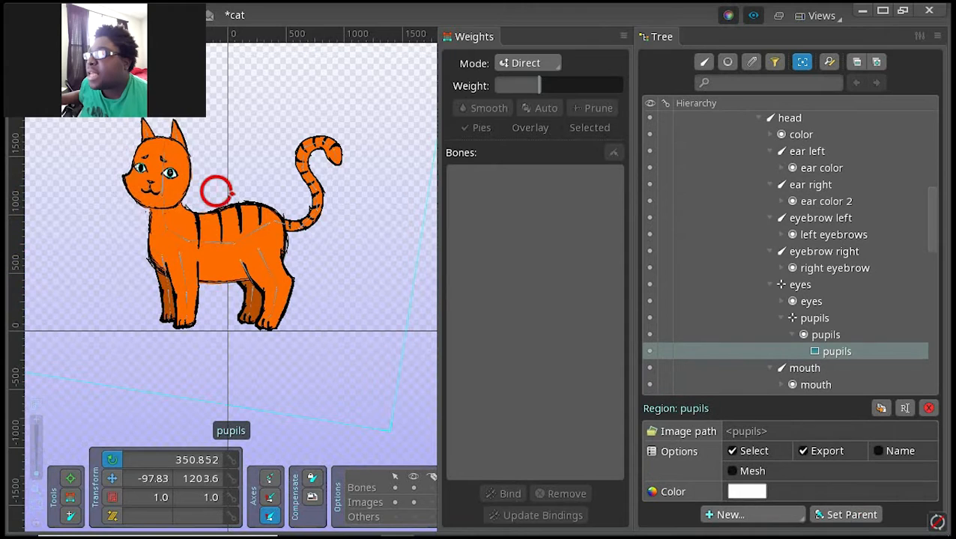
pyautogui.hotkey('ctrl', 'z')
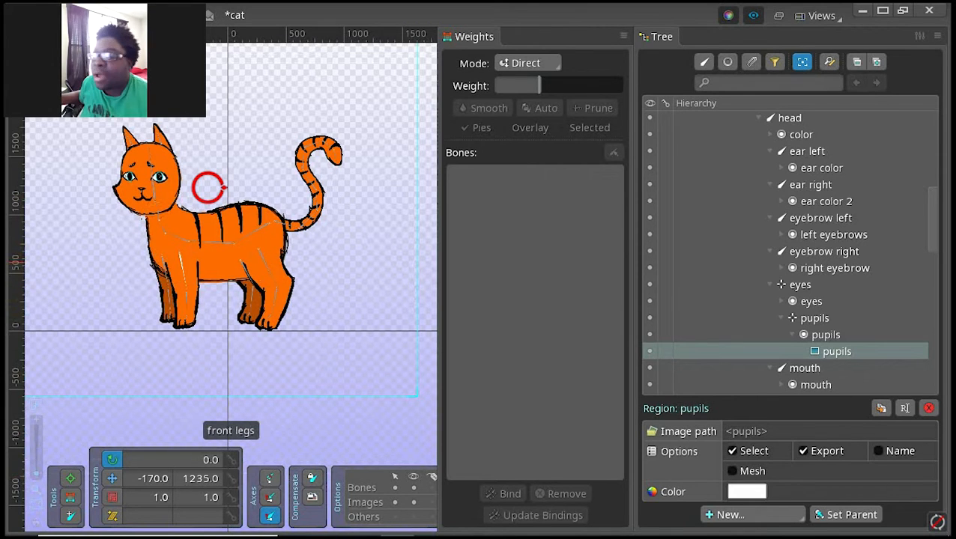
# Step: Set cat spine3 as the parent of the front legs bone
pyautogui.click(179, 254)
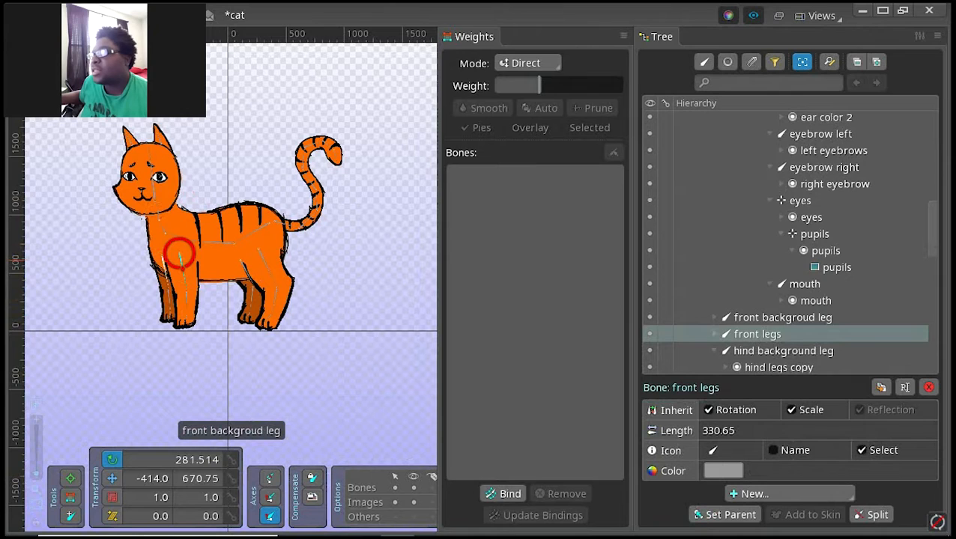
pyautogui.click(179, 254)
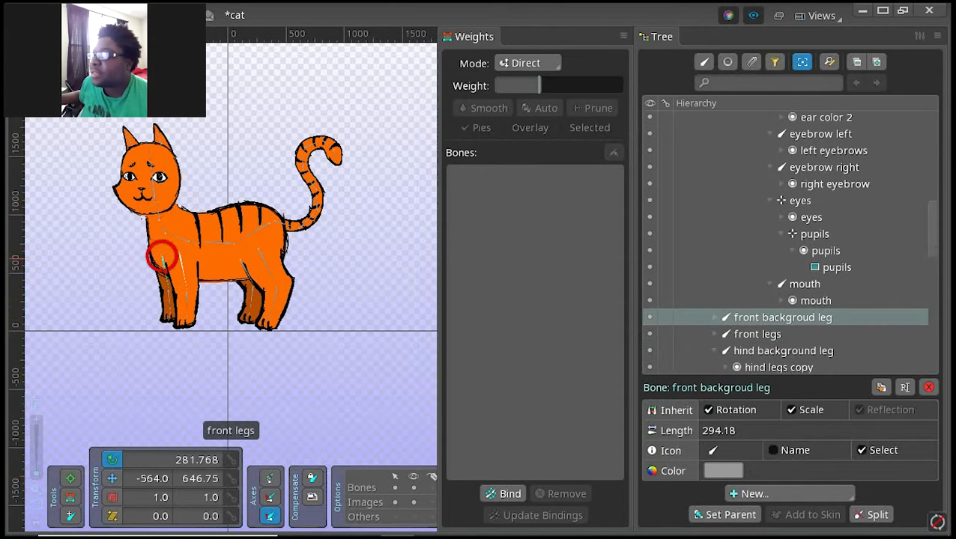
pyautogui.click(179, 255)
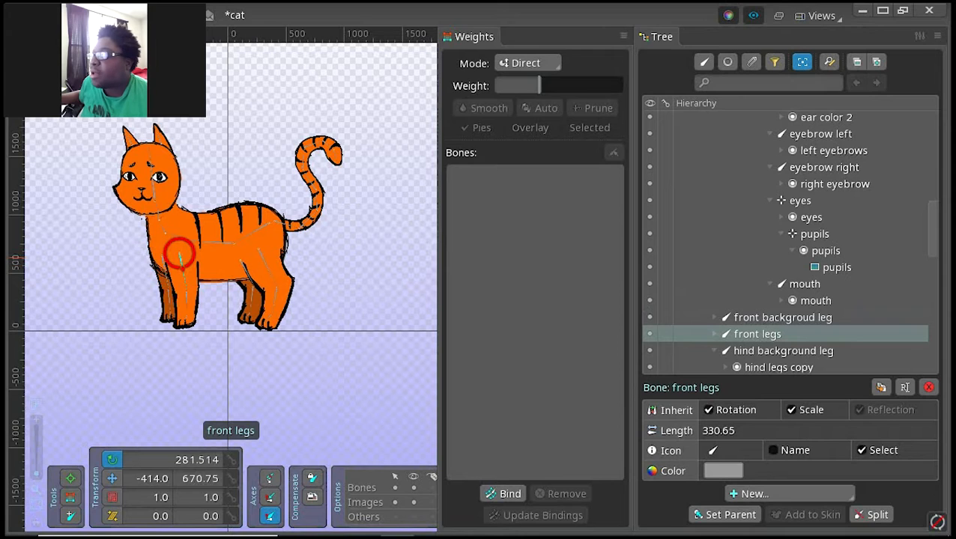
pyautogui.press('p')
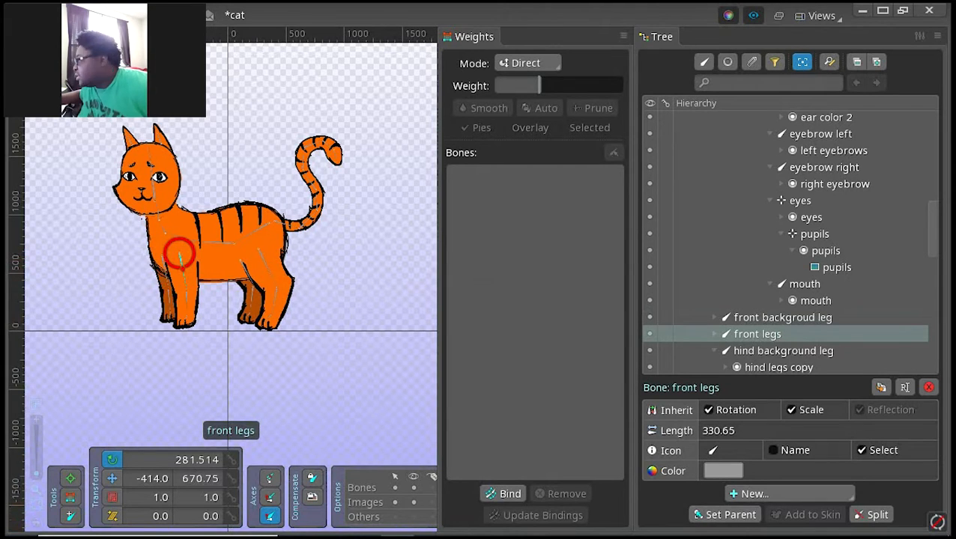
pyautogui.press('p')
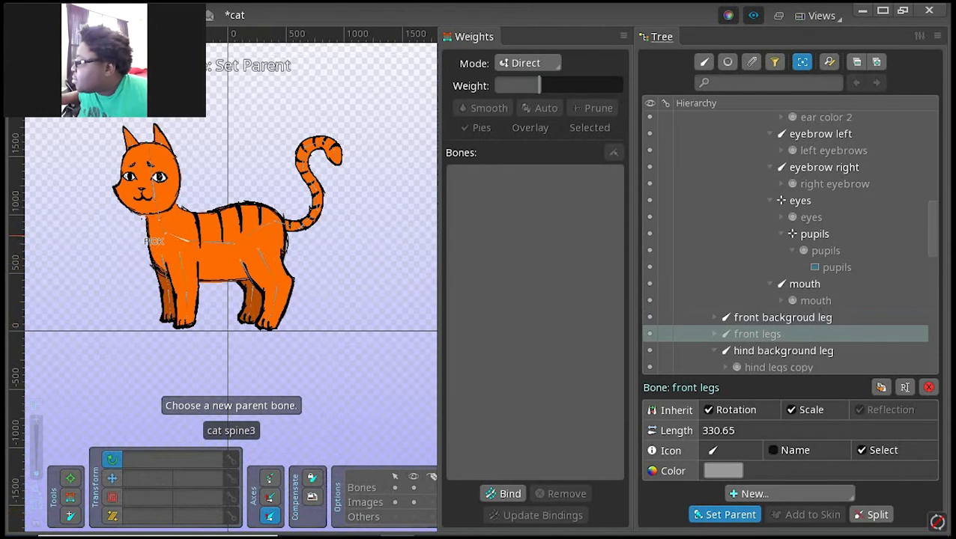
pyautogui.click(166, 236)
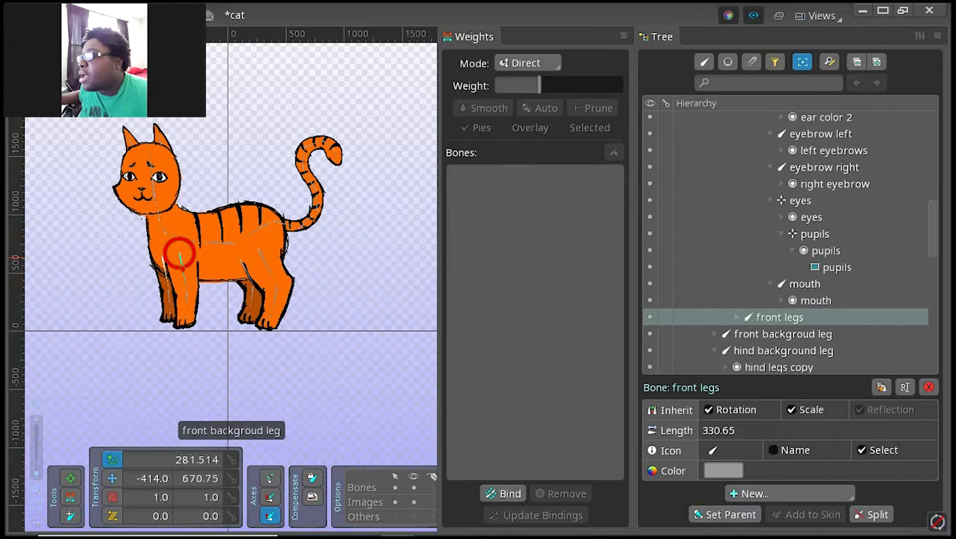
# Step: Set cat spine3 as the parent of the front backgroud leg bone
pyautogui.click(164, 259)
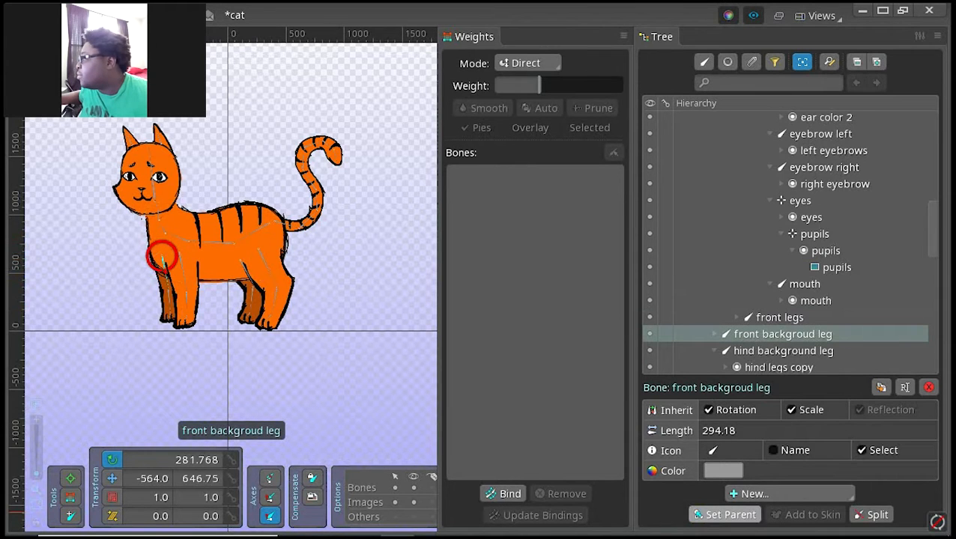
pyautogui.click(721, 516)
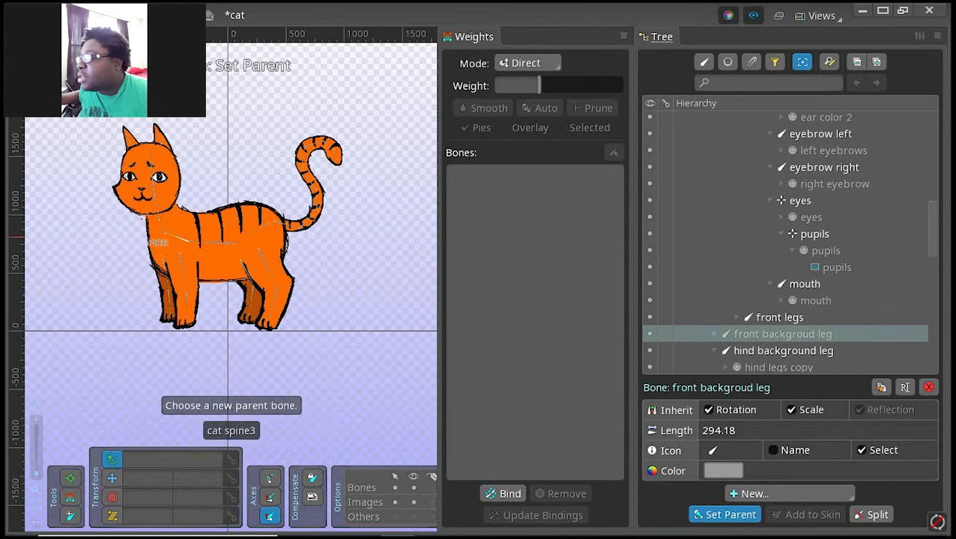
pyautogui.click(162, 257)
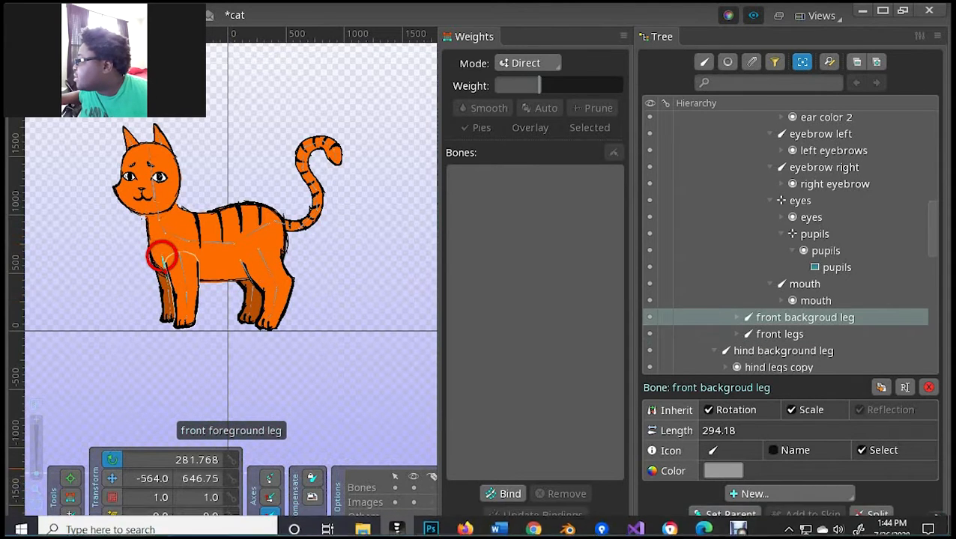
# Step: Rotate the cat spine3 bone to test whether both front legs follow it, and restore its pose
pyautogui.click(231, 259)
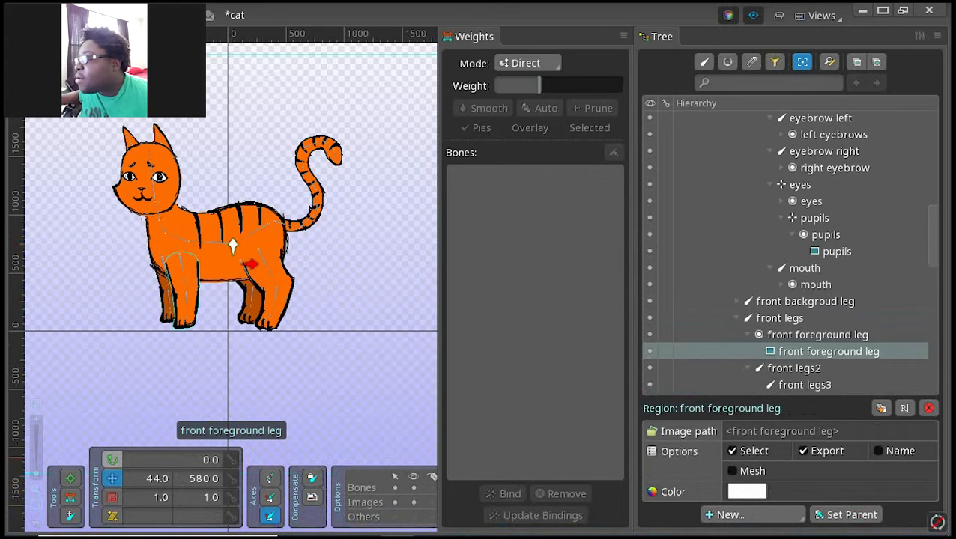
pyautogui.click(189, 241)
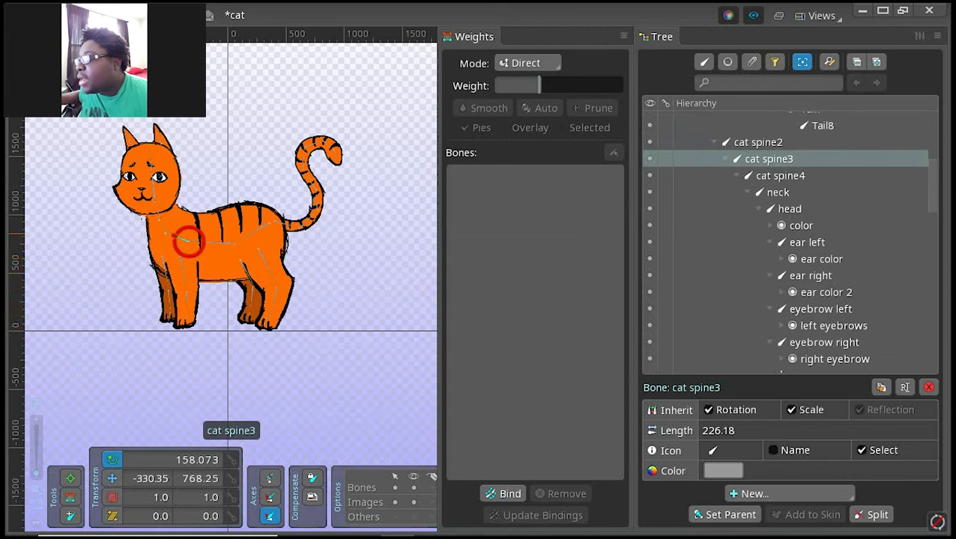
pyautogui.moveTo(172, 234)
pyautogui.mouseDown()
pyautogui.moveTo(170, 212)
pyautogui.moveTo(181, 207)
pyautogui.moveTo(160, 265)
pyautogui.moveTo(175, 211)
pyautogui.moveTo(162, 260)
pyautogui.moveTo(162, 219)
pyautogui.moveTo(170, 267)
pyautogui.moveTo(166, 217)
pyautogui.moveTo(176, 210)
pyautogui.moveTo(159, 239)
pyautogui.moveTo(189, 241)
pyautogui.mouseUp()
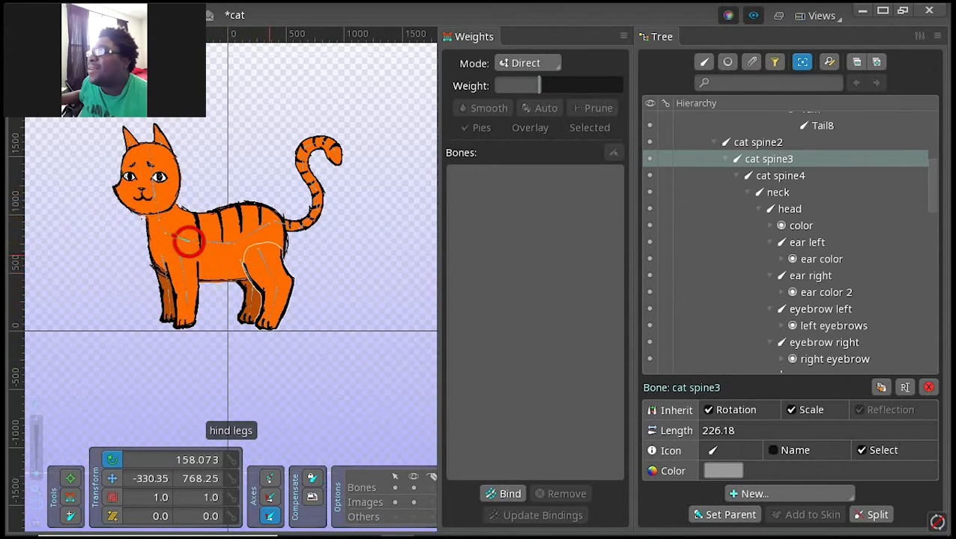
# Step: Convert the hind legs image attachment into a mesh and trace its outline with a Detail of 2.1
pyautogui.click(188, 243)
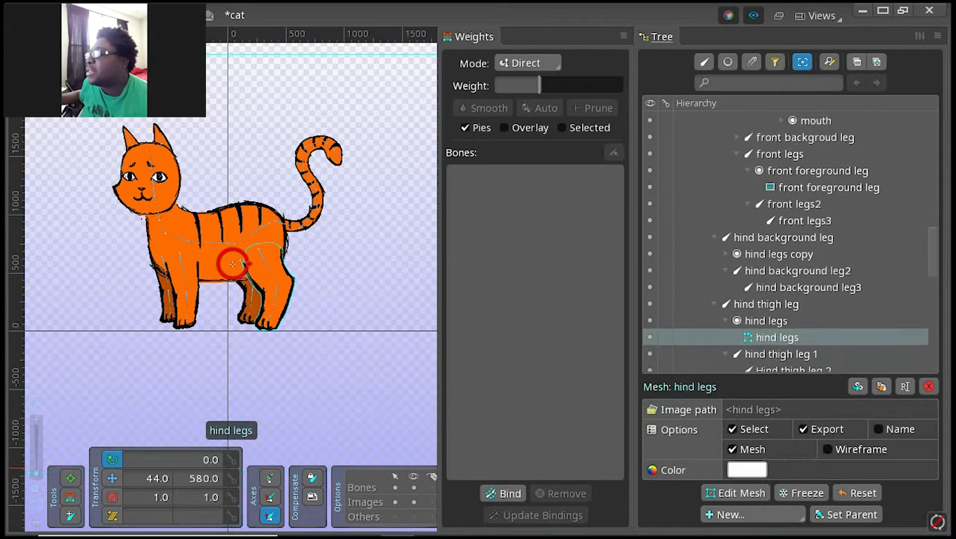
pyautogui.click(732, 470)
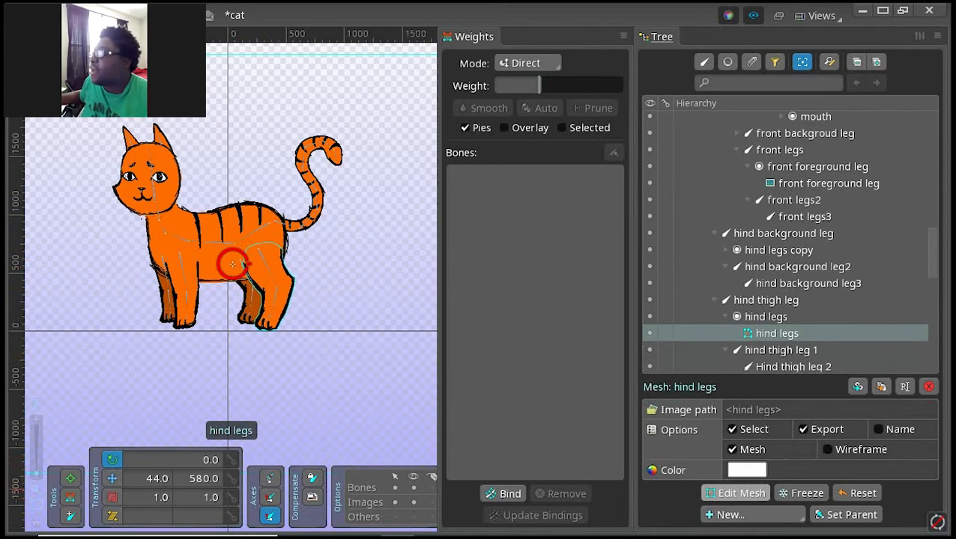
pyautogui.click(734, 492)
pyautogui.click(318, 477)
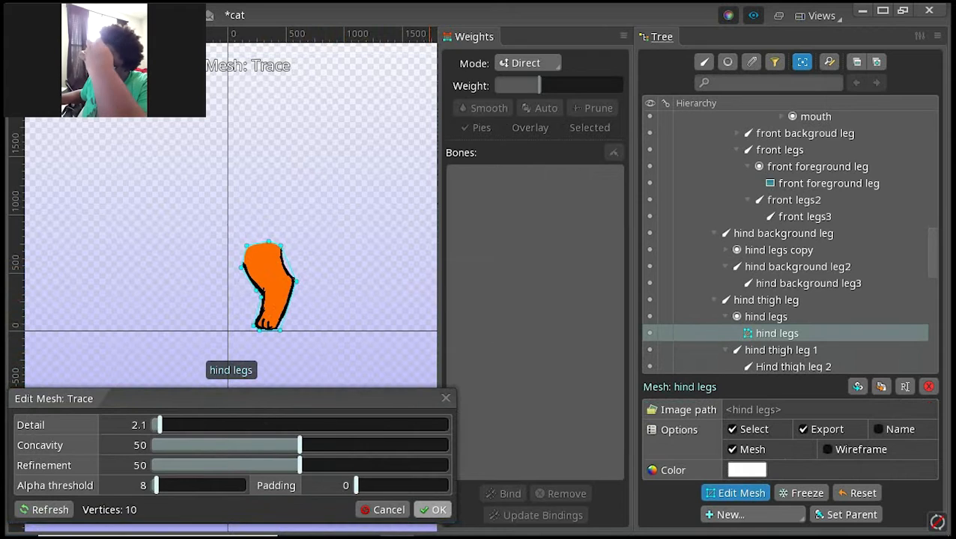
pyautogui.click(432, 509)
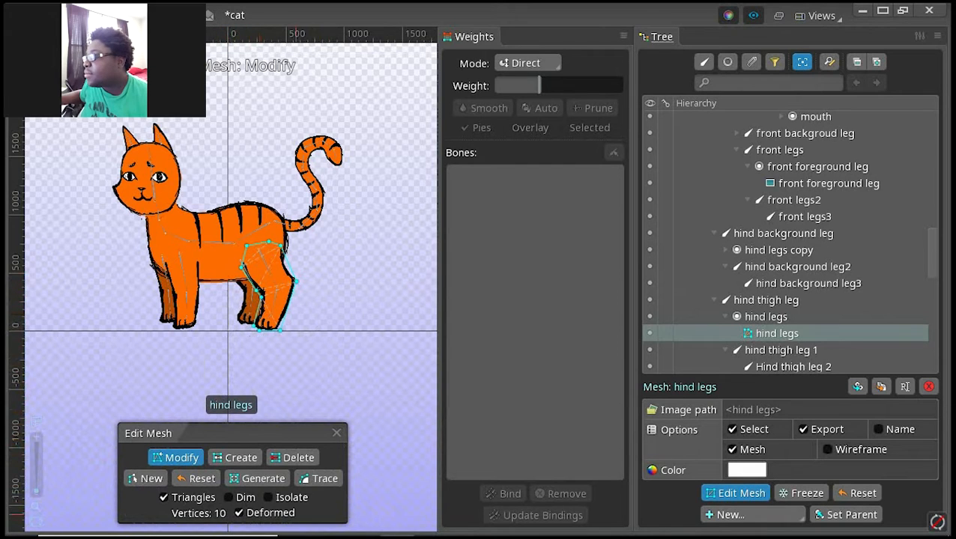
# Step: Create an outline vertex on each side of the hind leg just above the paw and finish editing the mesh
pyautogui.click(238, 458)
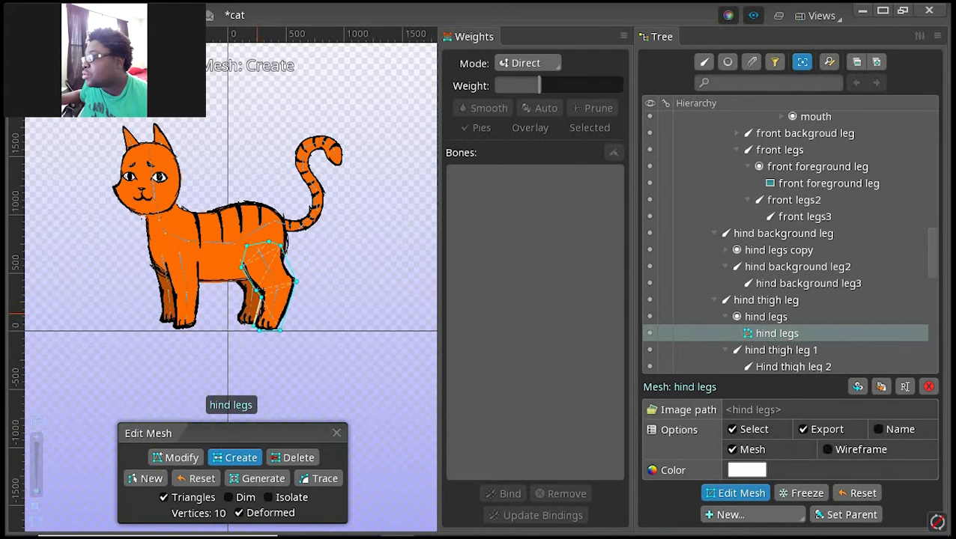
pyautogui.click(257, 314)
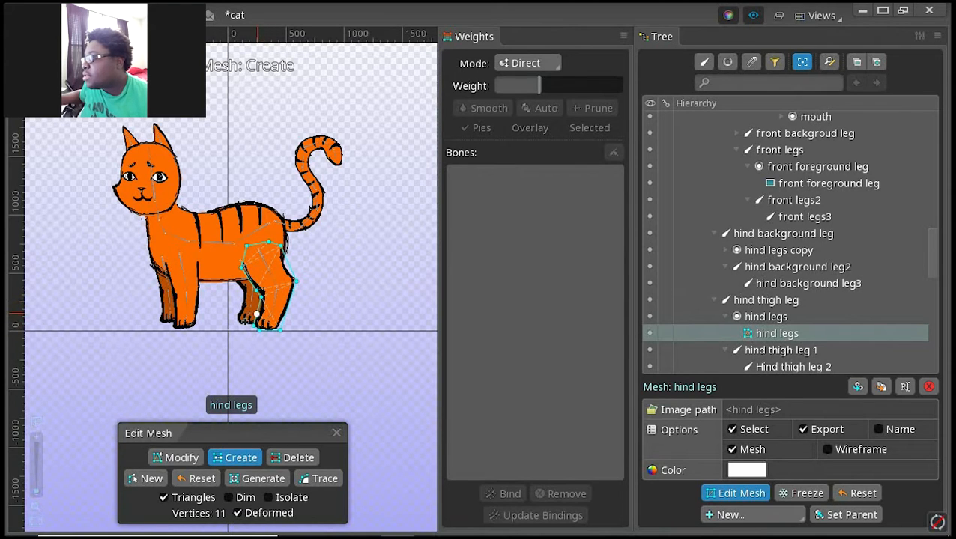
pyautogui.click(285, 315)
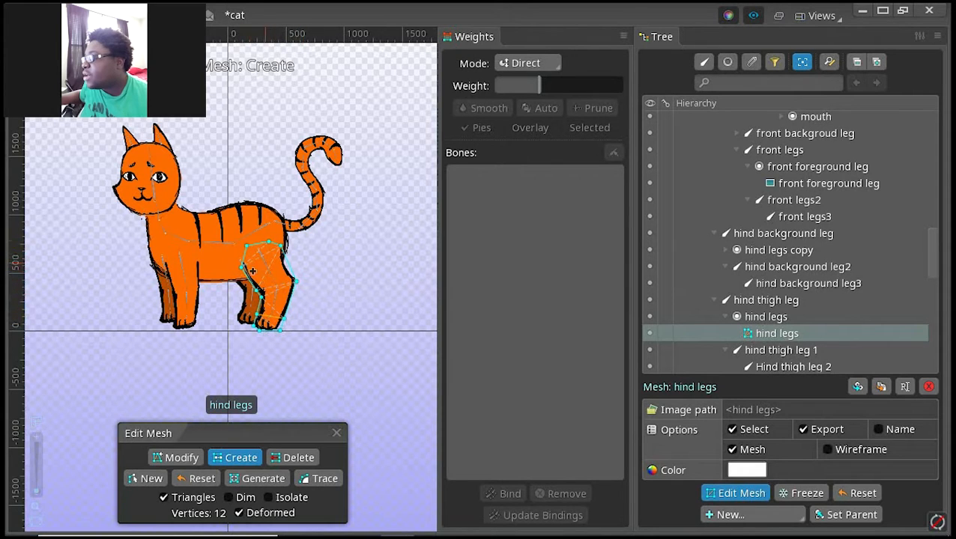
pyautogui.click(336, 432)
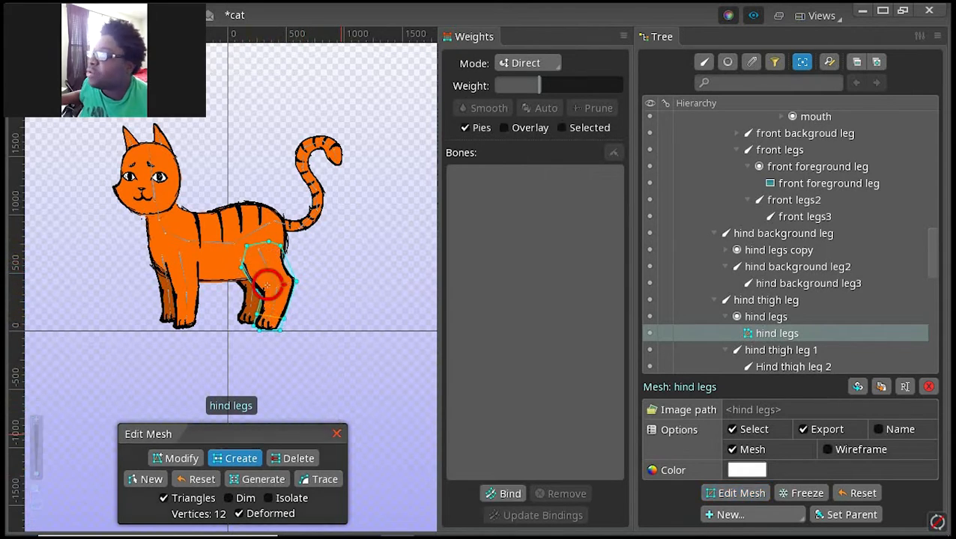
# Step: Bind the hind legs mesh to the bones hind thigh leg, hind thigh leg 1 and Hind thigh leg 2
pyautogui.click(510, 493)
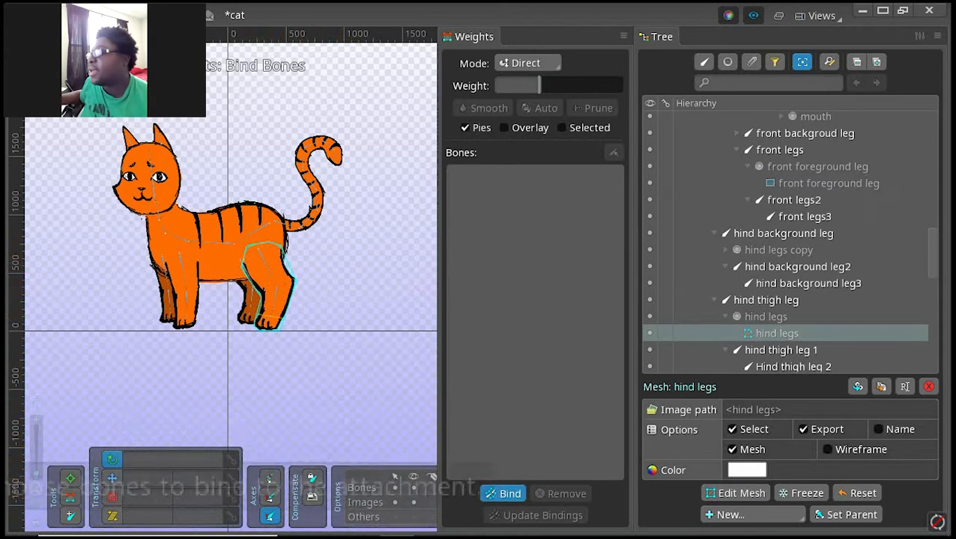
pyautogui.click(248, 267)
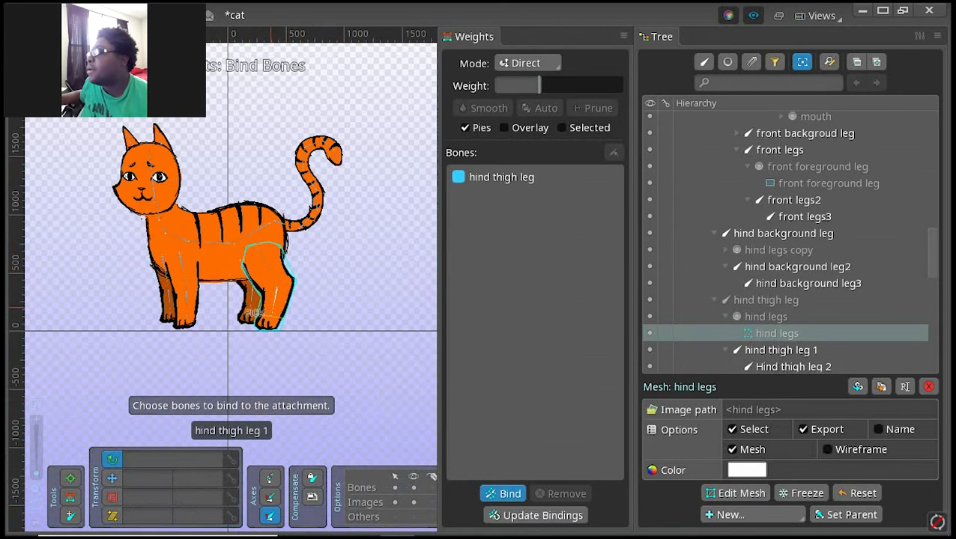
pyautogui.click(254, 312)
pyautogui.click(250, 324)
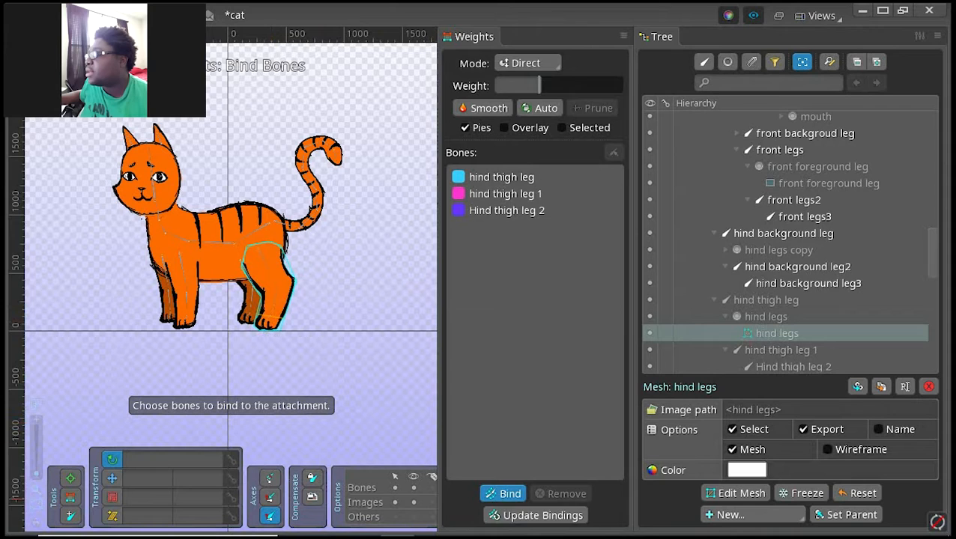
pyautogui.click(504, 494)
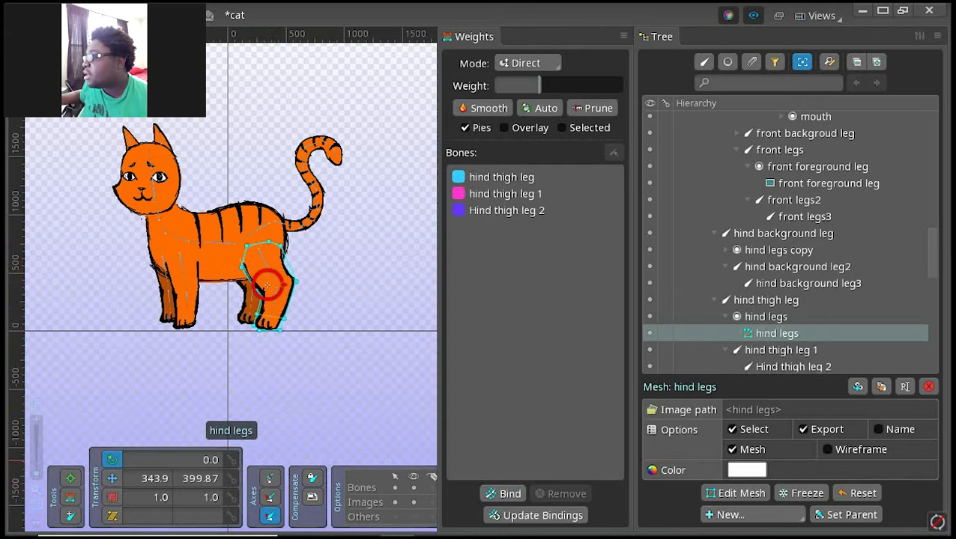
# Step: Rotate the hind thigh leg 1 bone to test how the hind legs mesh deforms, and undo the rotation
pyautogui.press('v')
pyautogui.press('c')
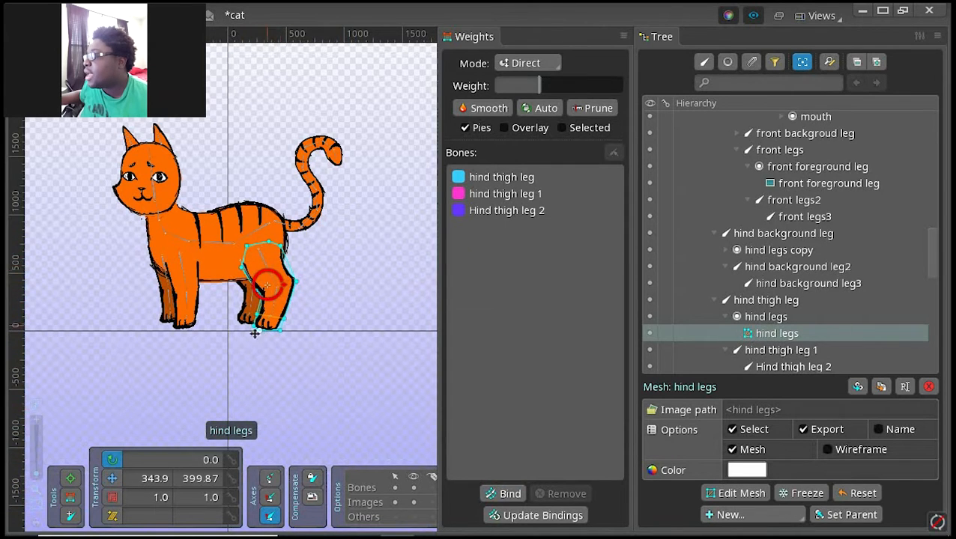
pyautogui.click(273, 306)
pyautogui.moveTo(274, 306); pyautogui.dragTo(279, 294)
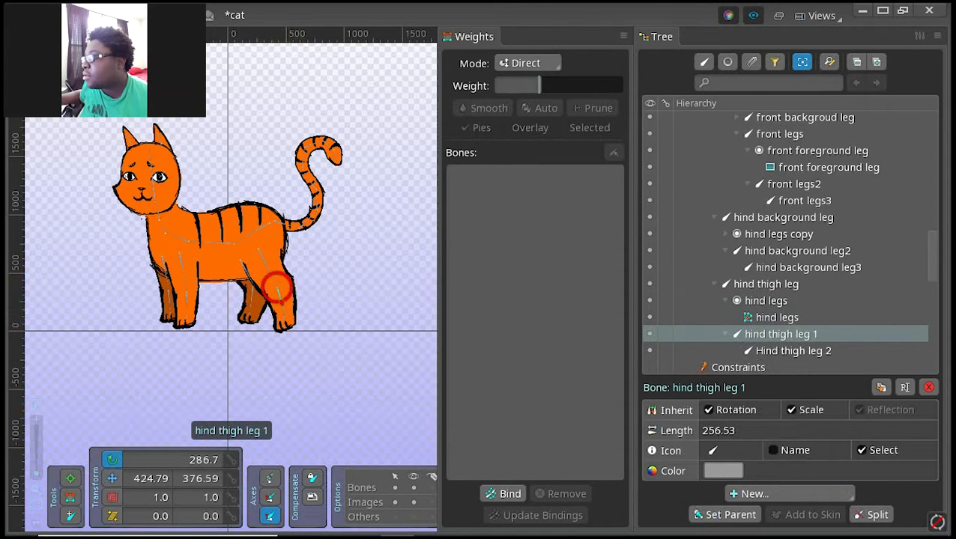
pyautogui.hotkey('ctrl', 'z')
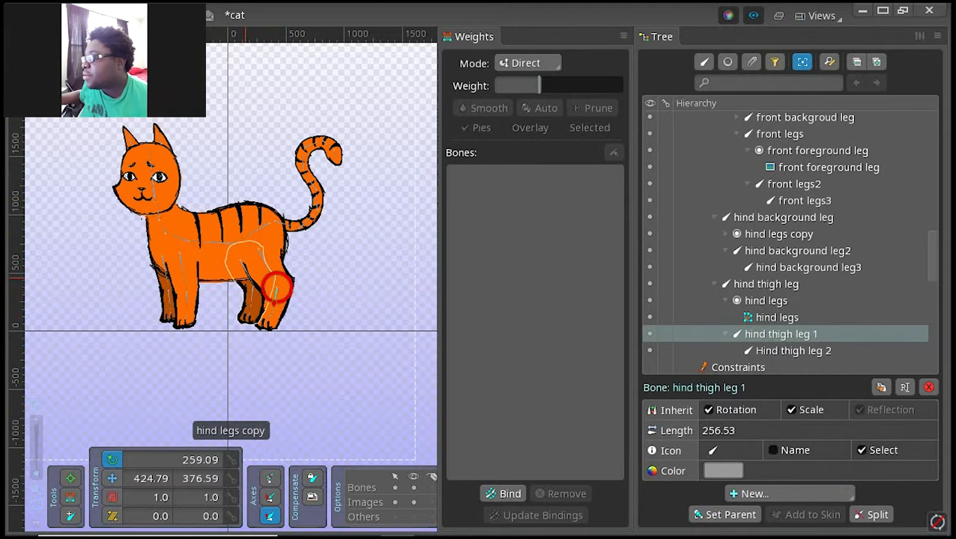
# Step: Convert the hind legs copy image attachment into a mesh, trace its outline with a Detail of 2.1 and finish editing it
pyautogui.click(243, 275)
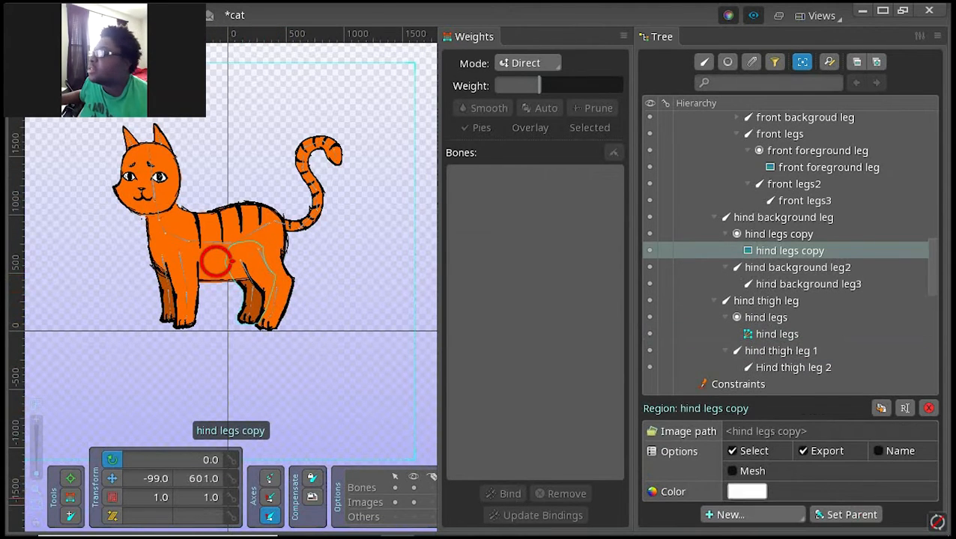
pyautogui.click(732, 470)
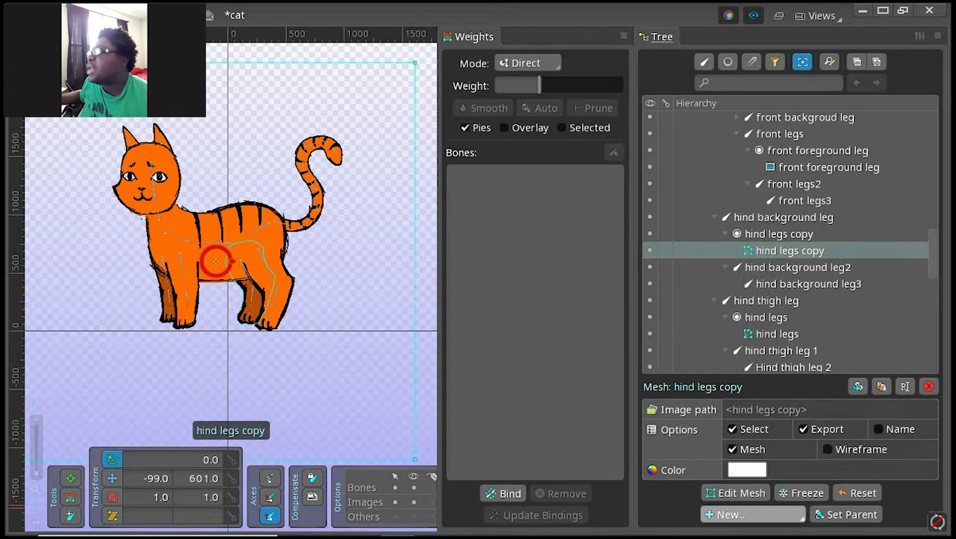
pyautogui.click(733, 492)
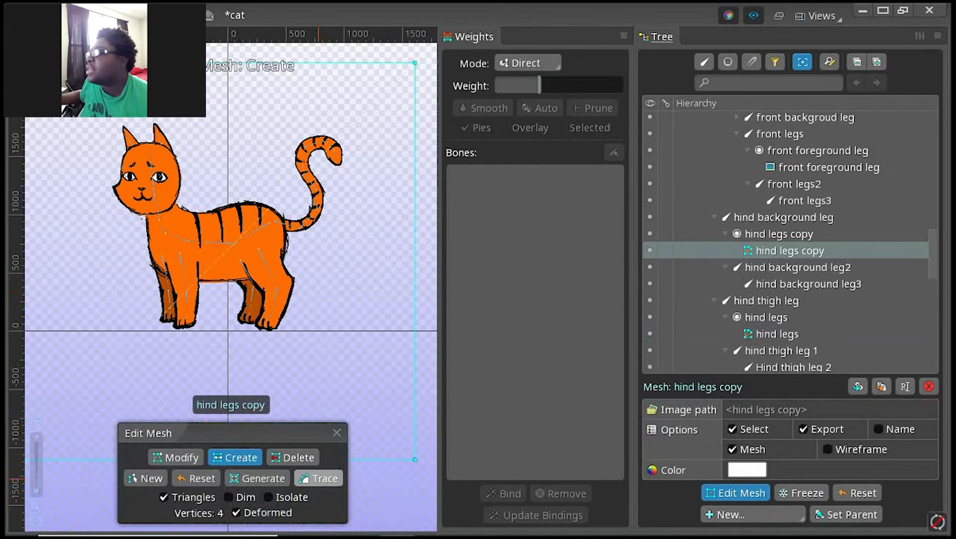
pyautogui.click(322, 479)
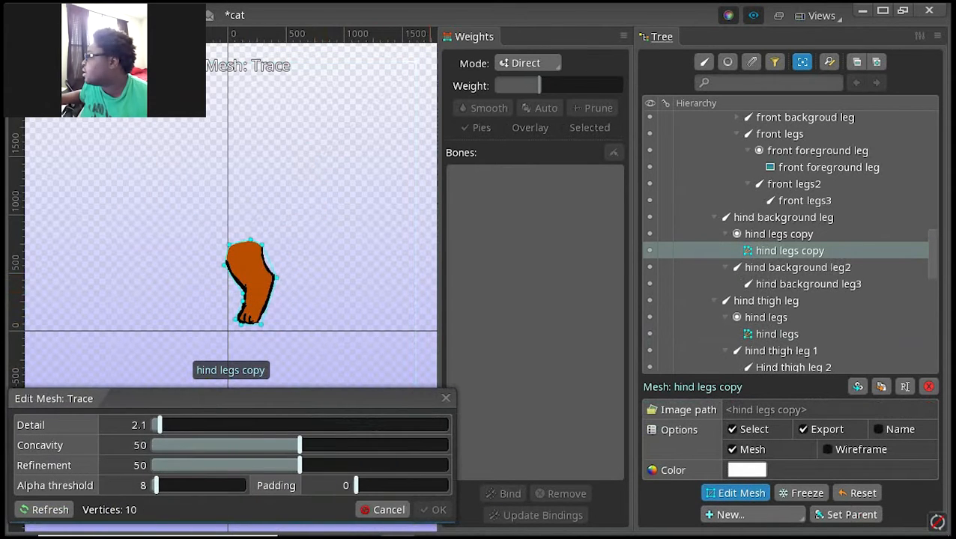
pyautogui.click(437, 509)
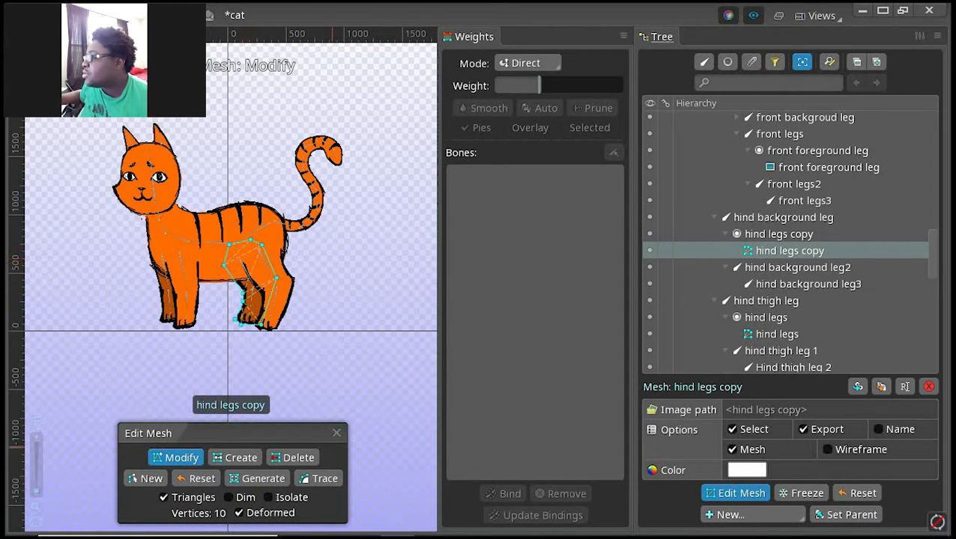
pyautogui.click(336, 433)
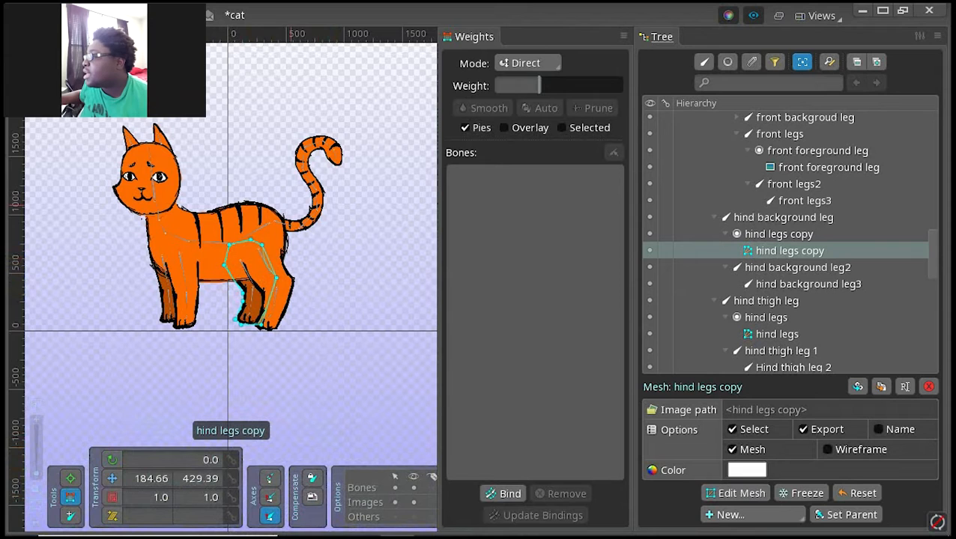
# Step: Bind the hind legs copy mesh to the bones hind background leg, hind background leg2 and hind background leg3
pyautogui.click(510, 494)
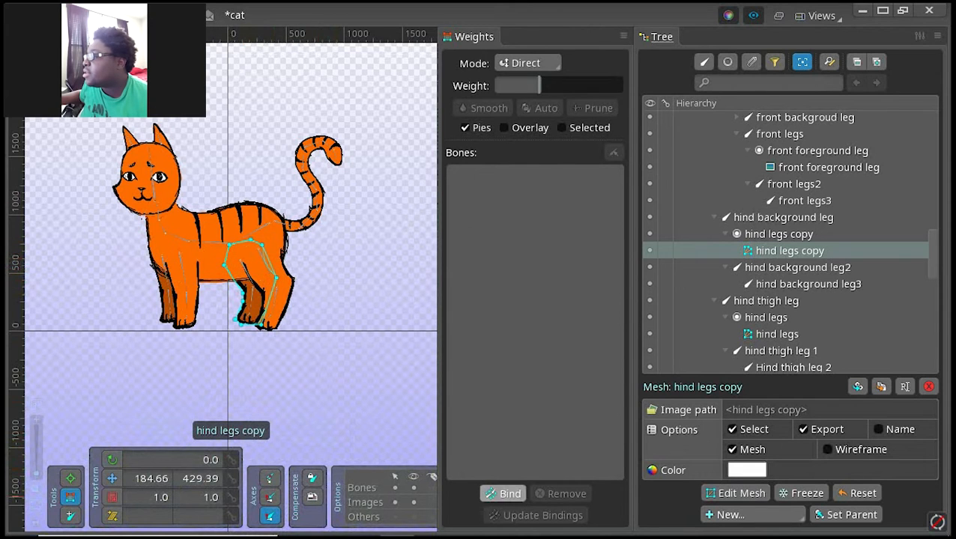
pyautogui.click(227, 274)
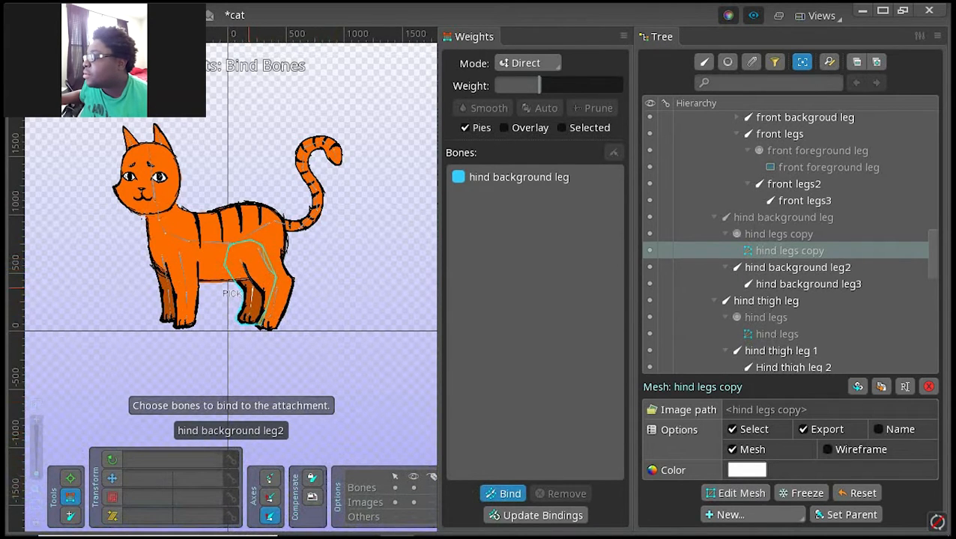
pyautogui.click(231, 293)
pyautogui.click(234, 318)
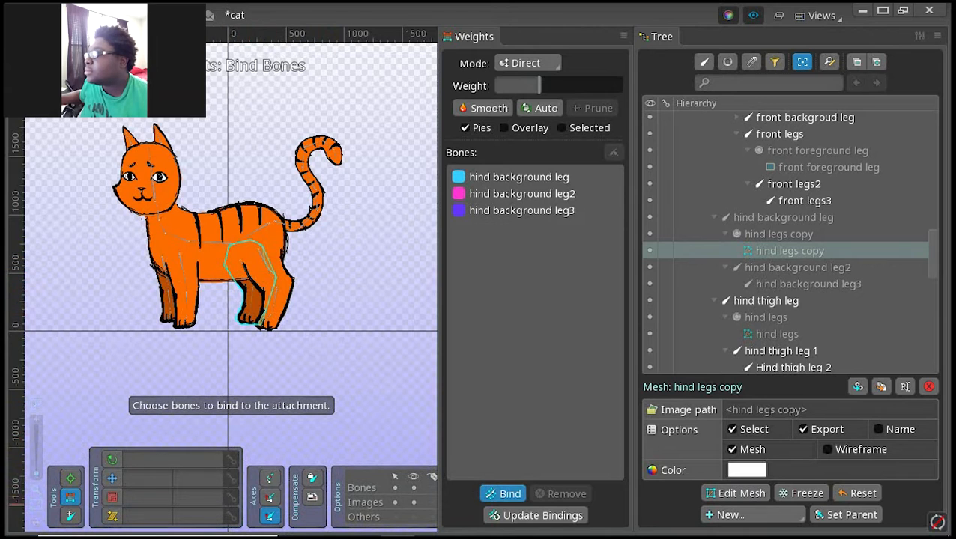
pyautogui.click(510, 494)
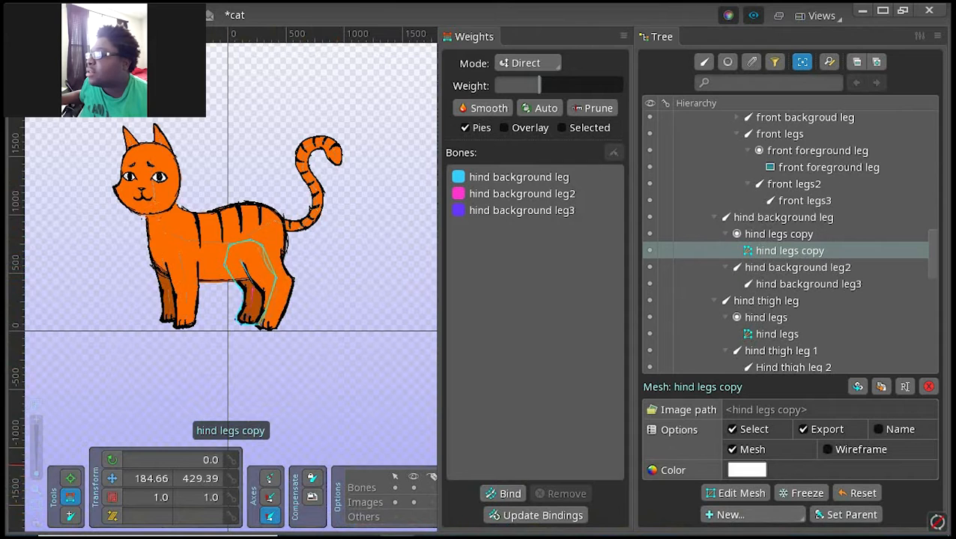
# Step: Convert the front foreground leg image attachment into a mesh and trace its outline with a Detail of 2.1
pyautogui.click(217, 262)
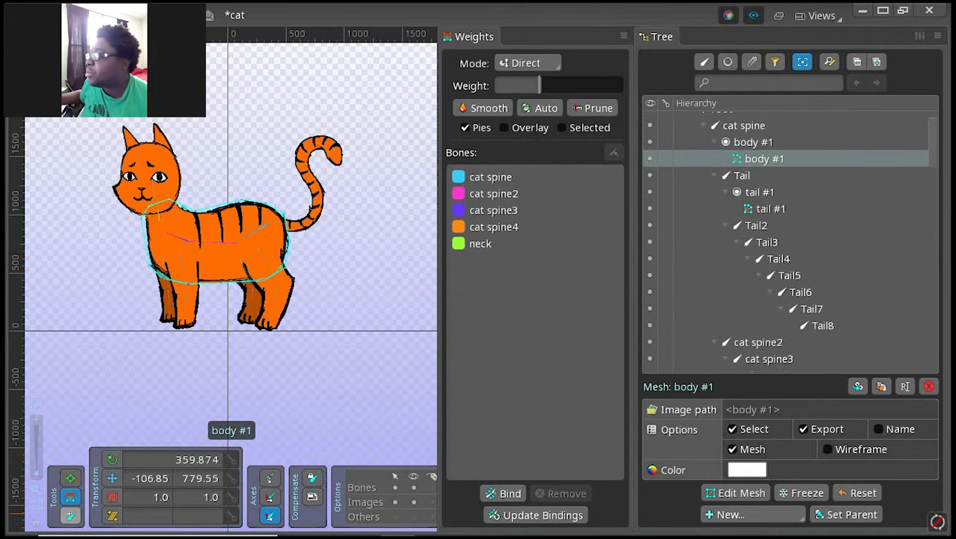
pyautogui.click(71, 479)
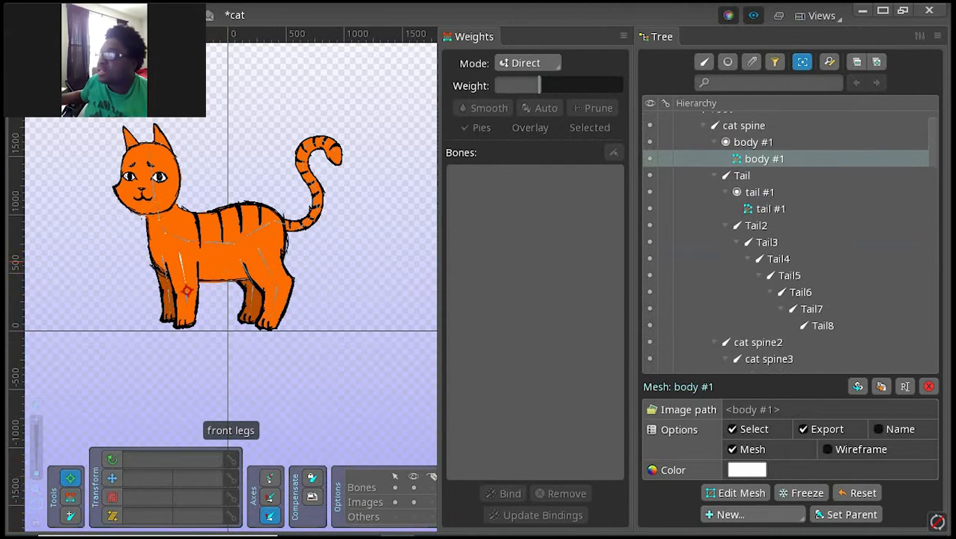
pyautogui.click(187, 290)
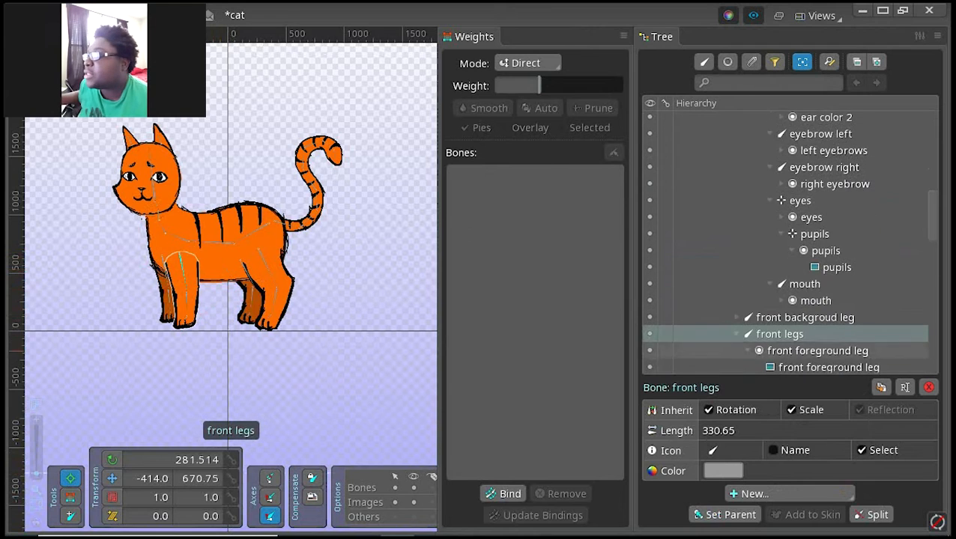
pyautogui.click(234, 263)
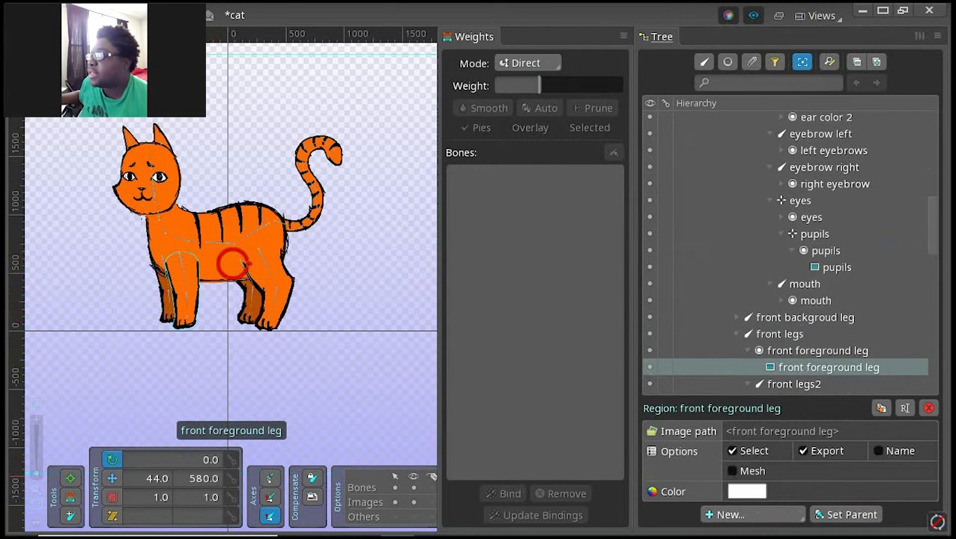
pyautogui.click(746, 471)
pyautogui.click(735, 493)
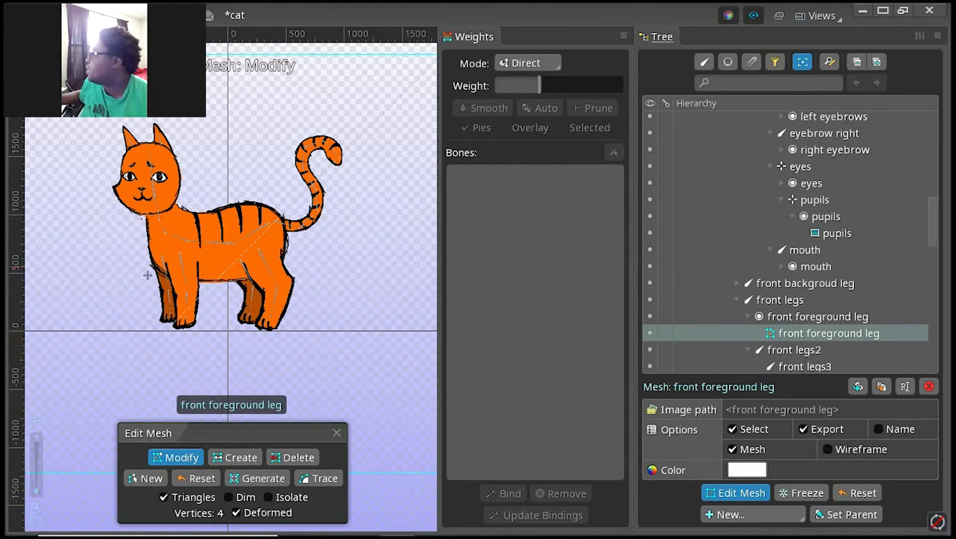
pyautogui.click(325, 478)
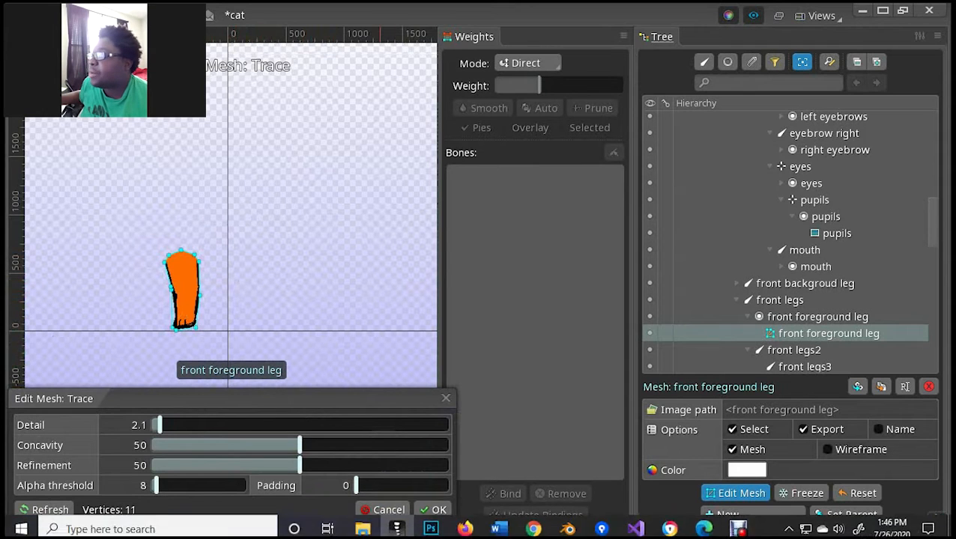
pyautogui.click(437, 509)
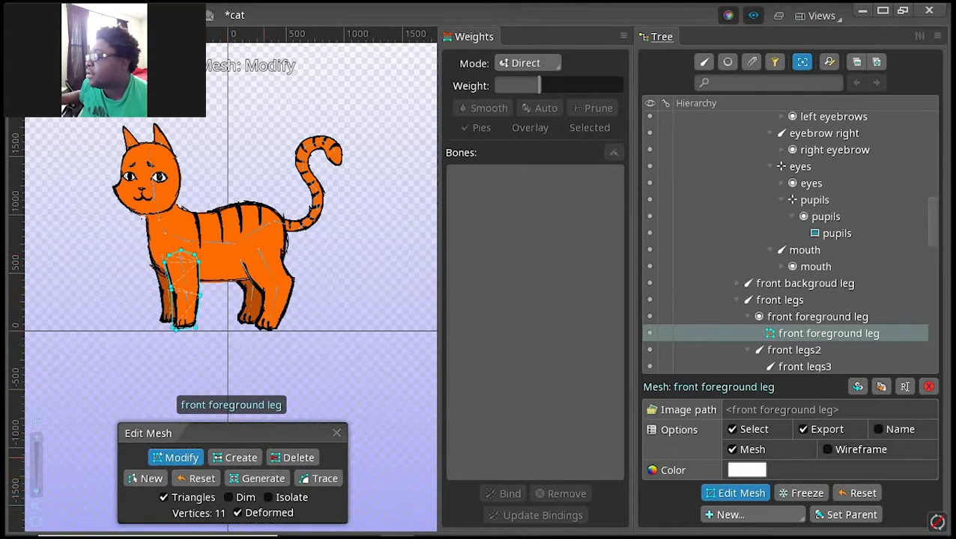
# Step: Delete one outline vertex about halfway down the front edge of the front foreground leg mesh and finish editing the mesh
pyautogui.click(293, 457)
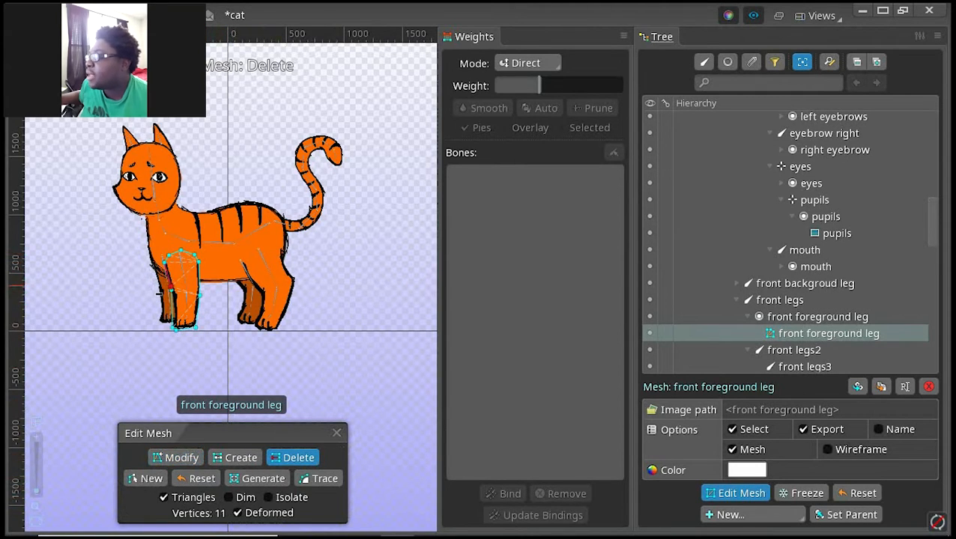
pyautogui.click(170, 290)
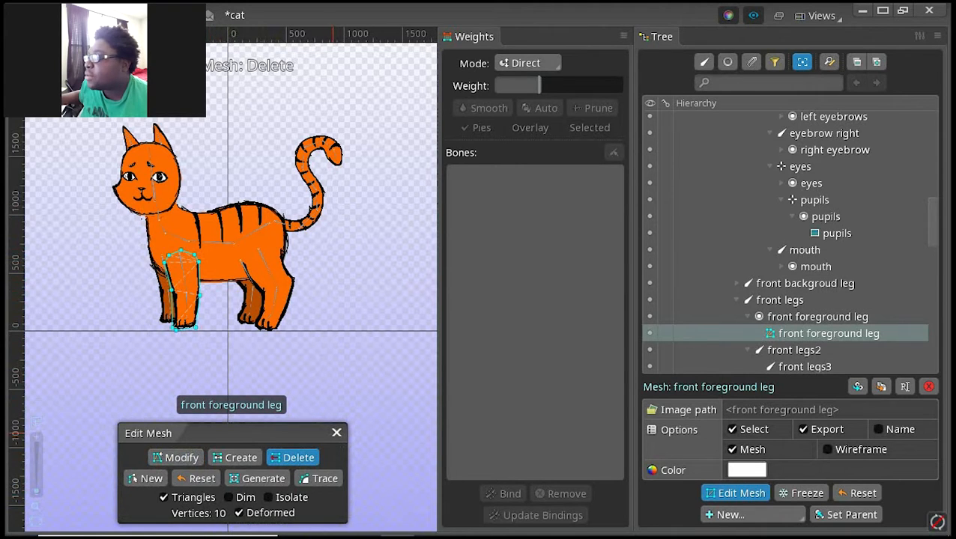
pyautogui.click(335, 433)
# Step: Bind the front foreground leg mesh to the bones front legs, front legs2 and front legs3
pyautogui.click(502, 493)
pyautogui.click(173, 262)
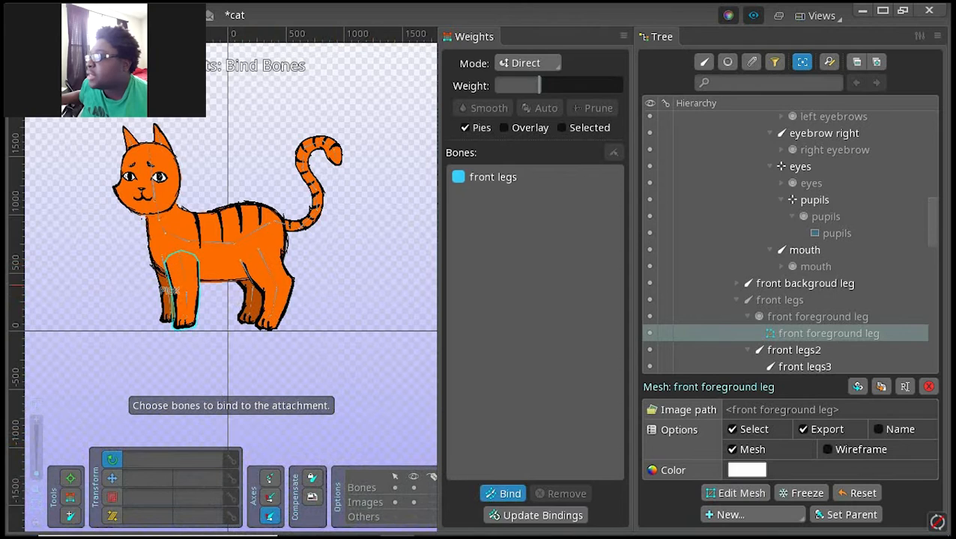
pyautogui.click(168, 306)
pyautogui.click(171, 327)
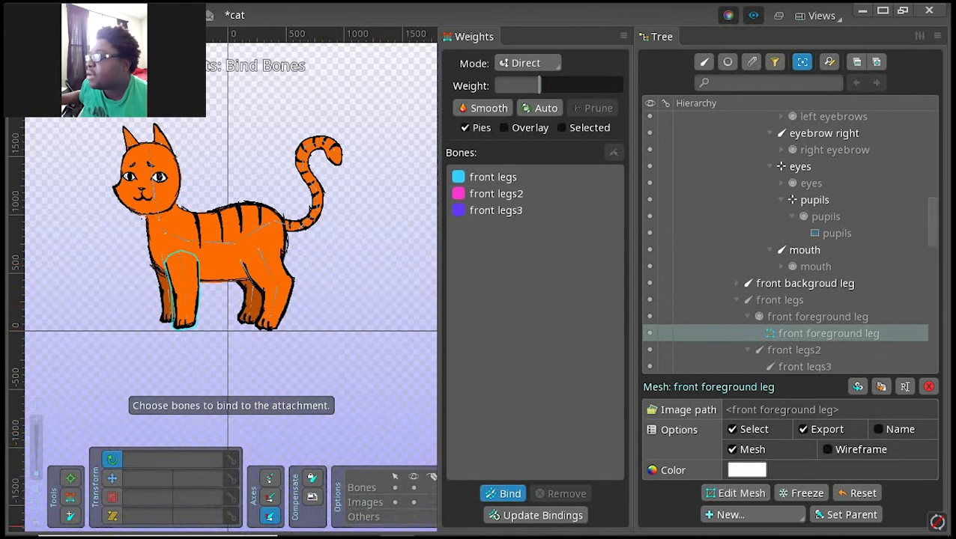
pyautogui.click(502, 493)
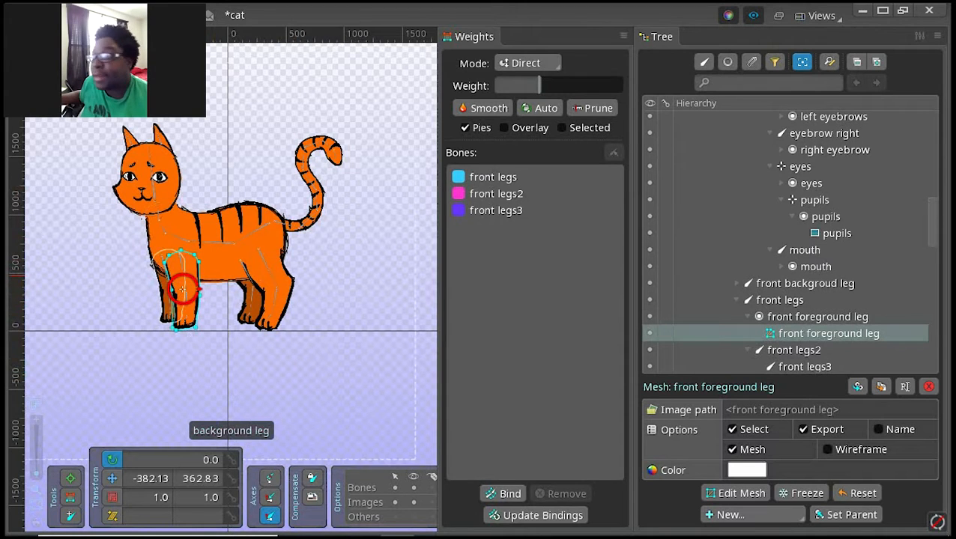
# Step: Convert the front background leg image attachment into a mesh and trace its outline with a Detail of 2.1
pyautogui.click(182, 286)
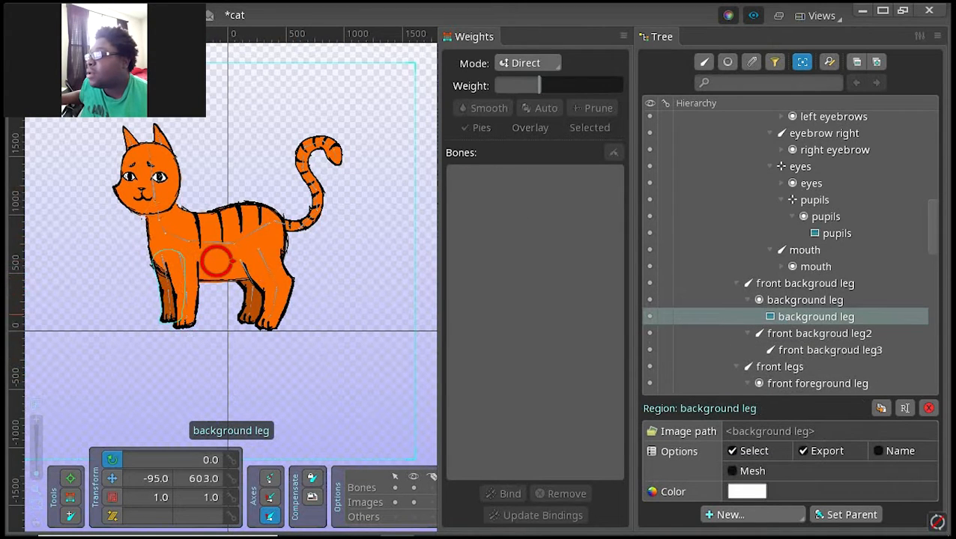
pyautogui.moveTo(738, 527)
pyautogui.click(732, 470)
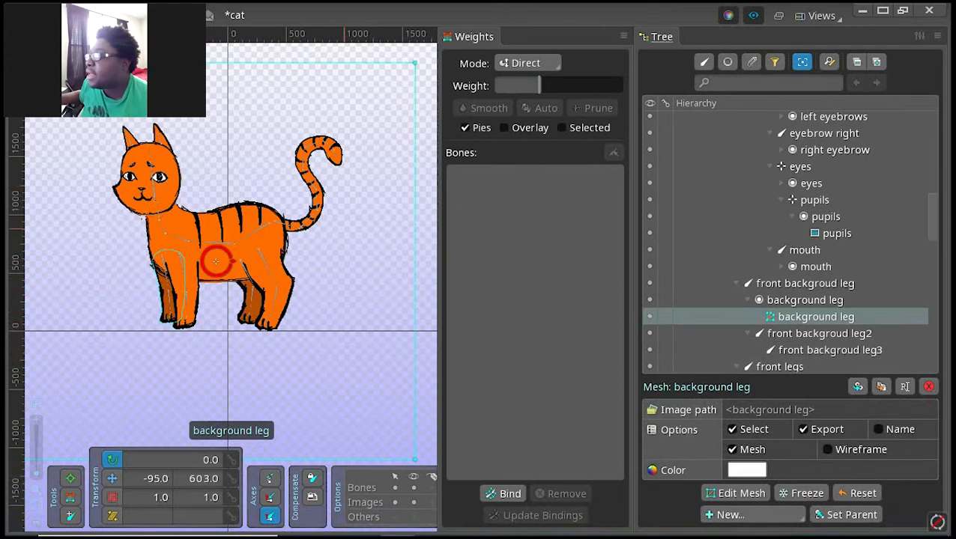
pyautogui.click(734, 493)
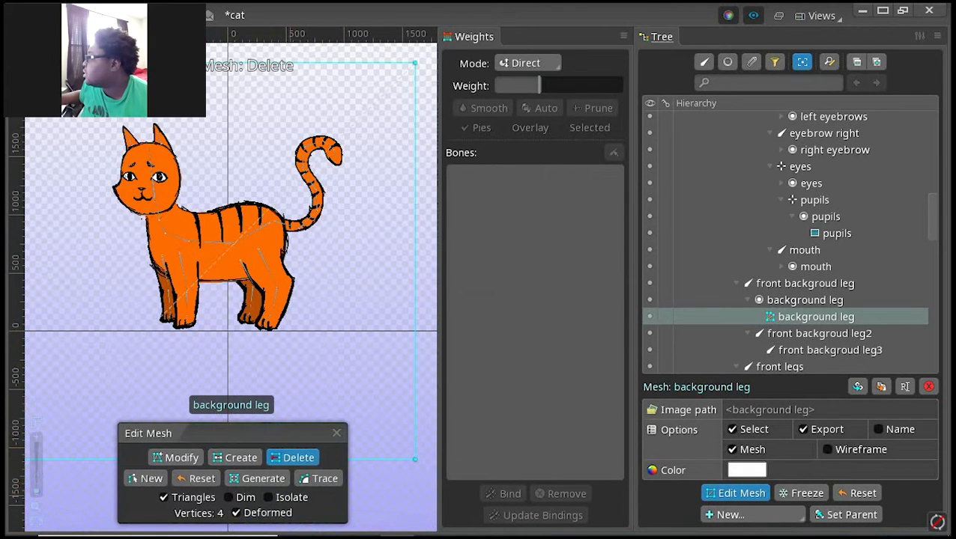
pyautogui.click(319, 478)
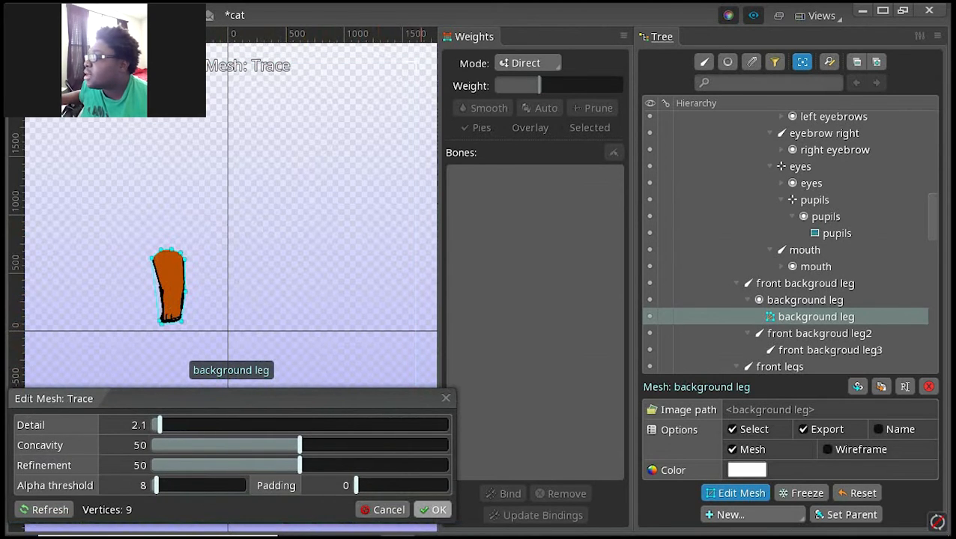
pyautogui.click(434, 509)
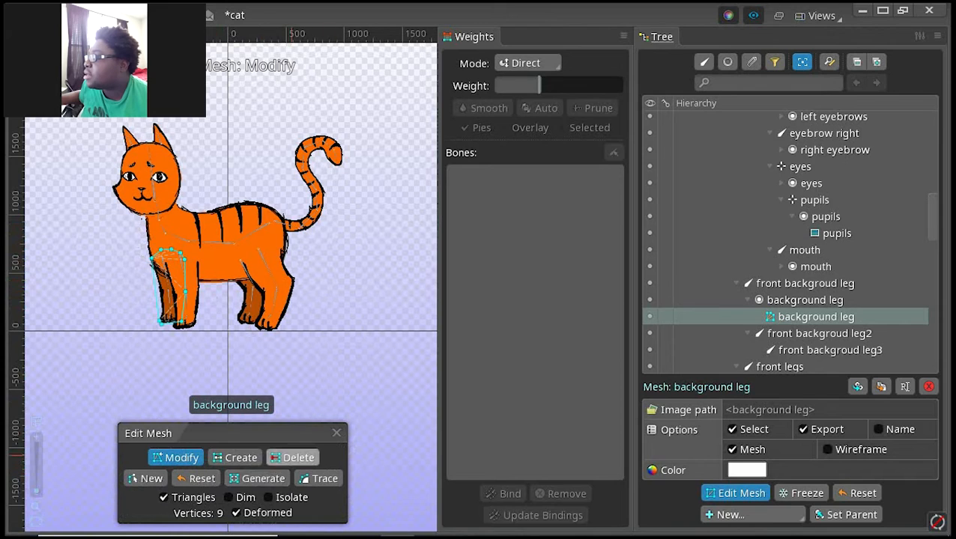
# Step: Add an outline vertex halfway down the front edge of the background leg mesh, delete it again and finish editing the mesh
pyautogui.click(236, 457)
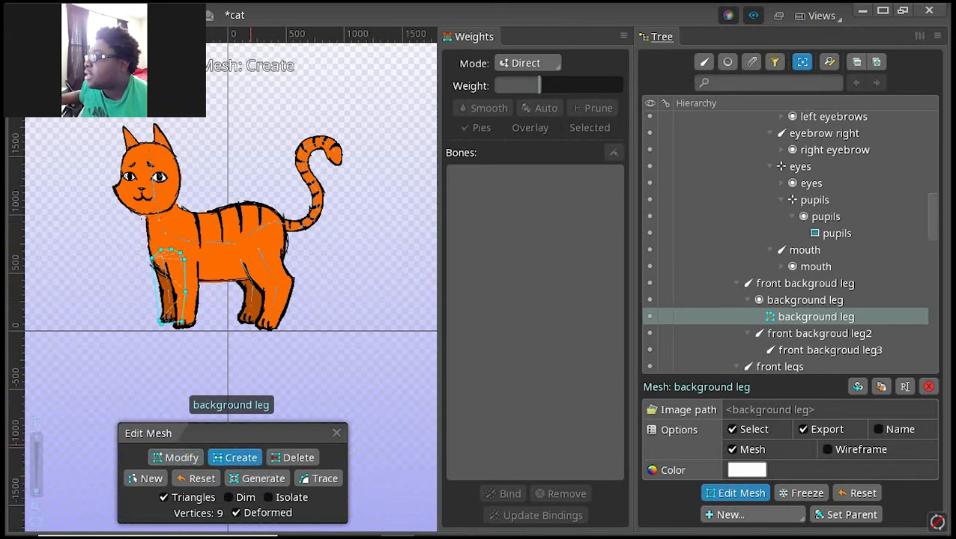
pyautogui.click(155, 290)
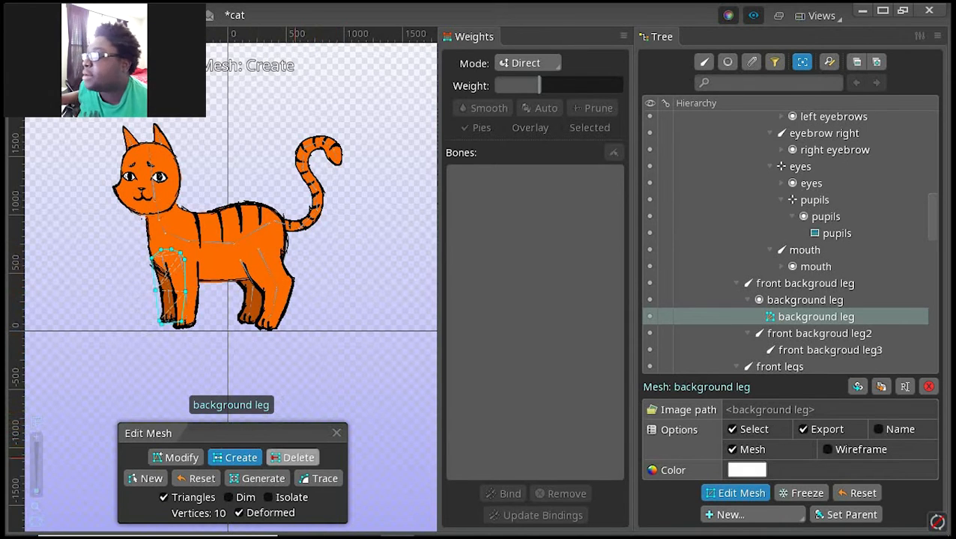
pyautogui.click(298, 457)
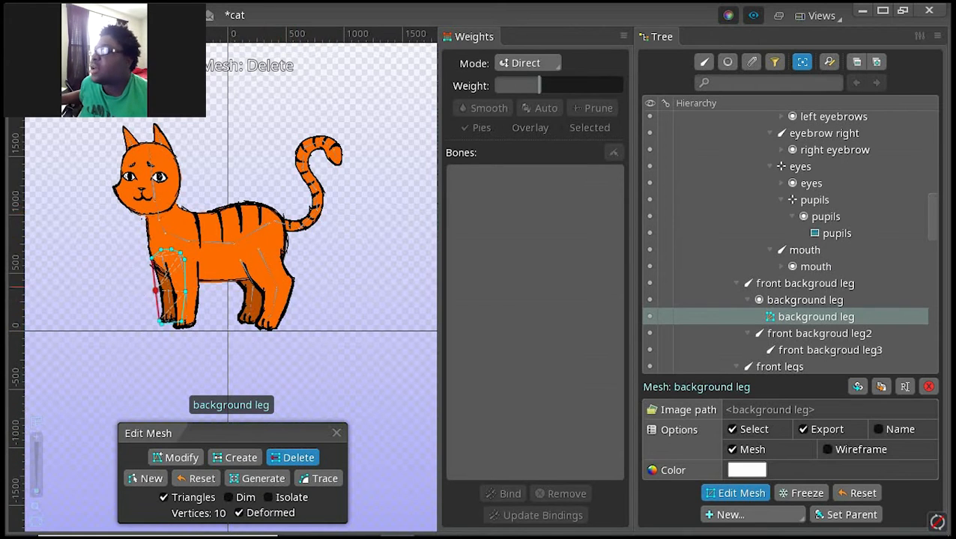
pyautogui.click(154, 288)
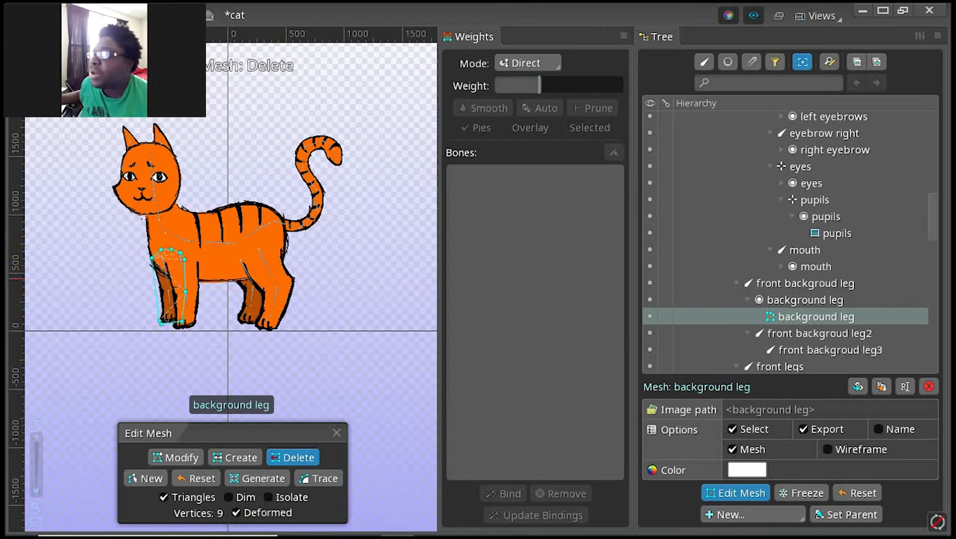
pyautogui.click(336, 433)
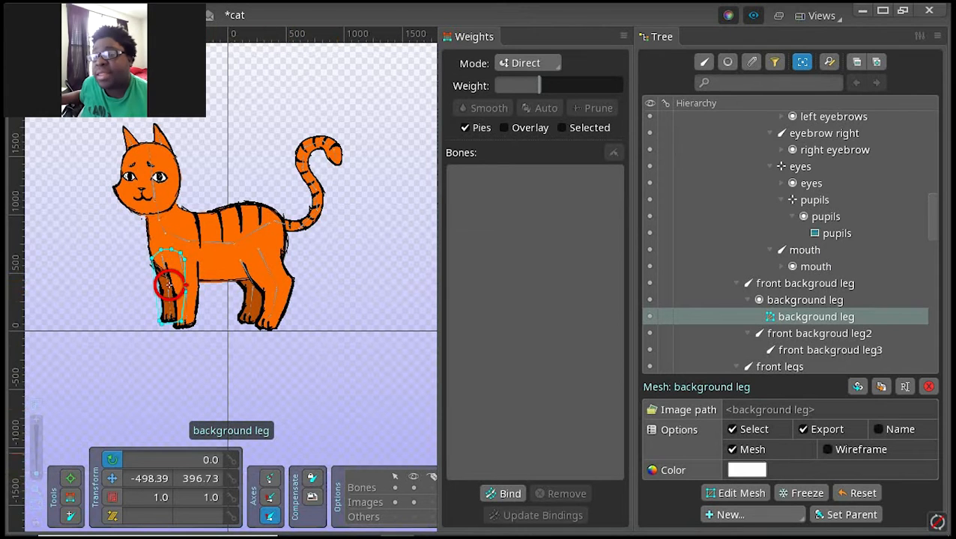
# Step: Bind the front background leg mesh to the bones front backgroud leg, front backgroud leg2 and front backgroud leg3
pyautogui.click(70, 496)
pyautogui.click(503, 494)
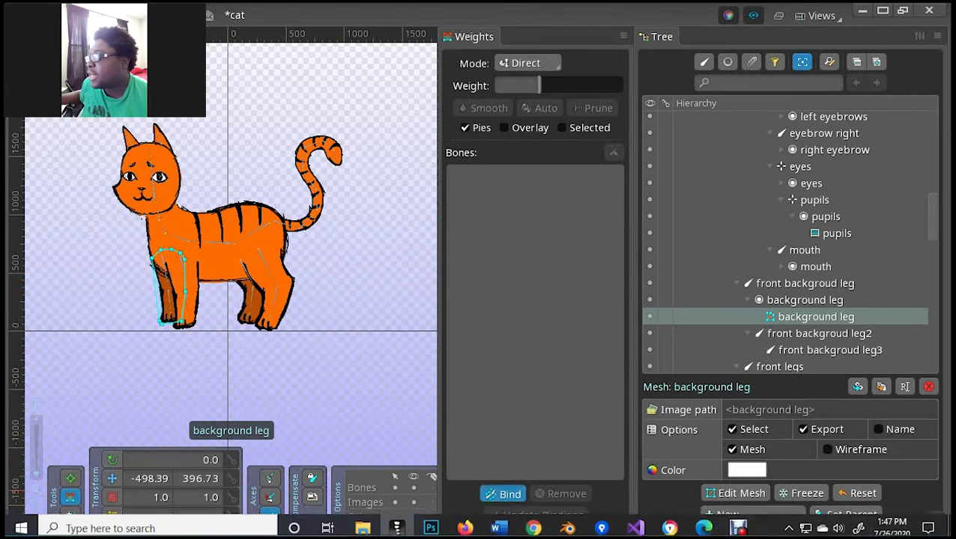
pyautogui.click(156, 272)
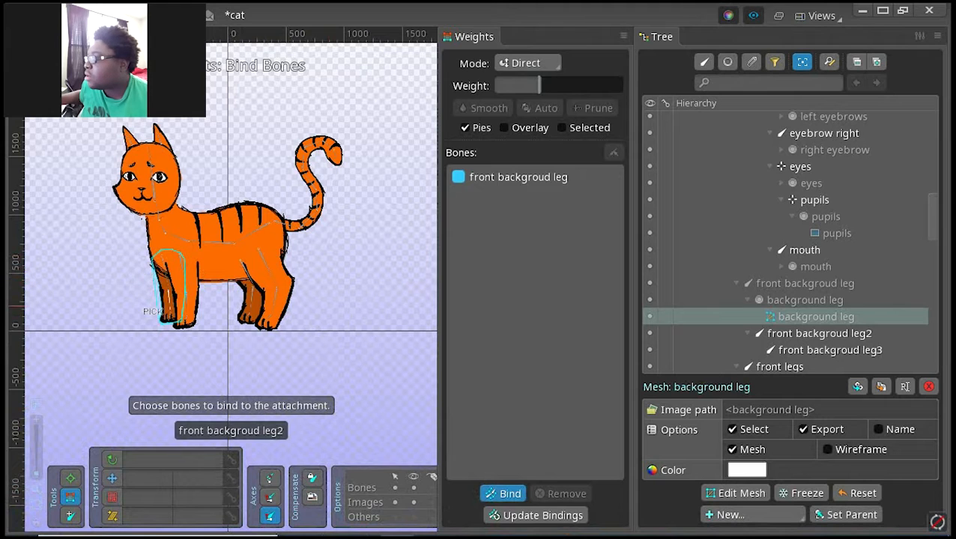
pyautogui.click(160, 310)
pyautogui.click(161, 320)
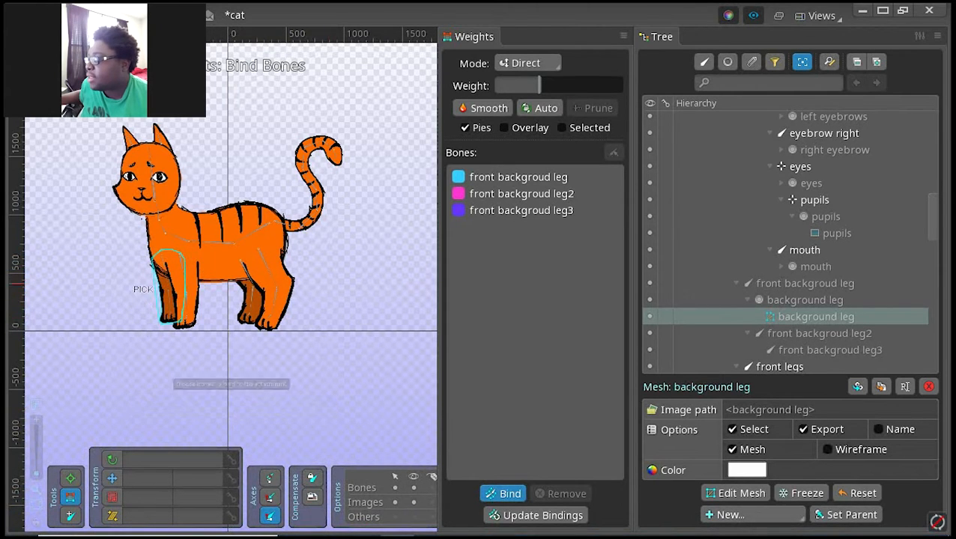
pyautogui.click(502, 493)
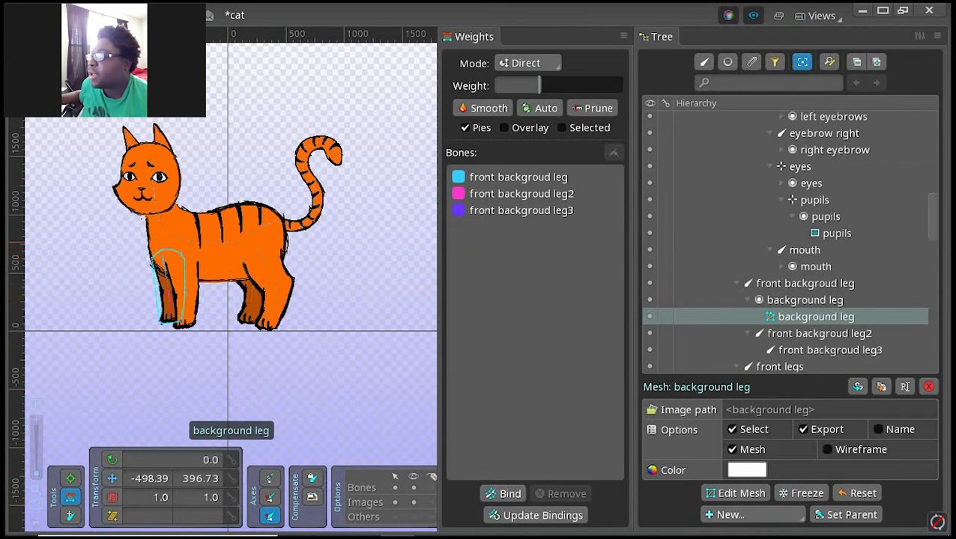
# Step: Rotate the front background leg's upper, middle and lower bones forward and back to test how the mesh bends
pyautogui.scroll(5, 150, 258)
pyautogui.scroll(4, 187, 300)
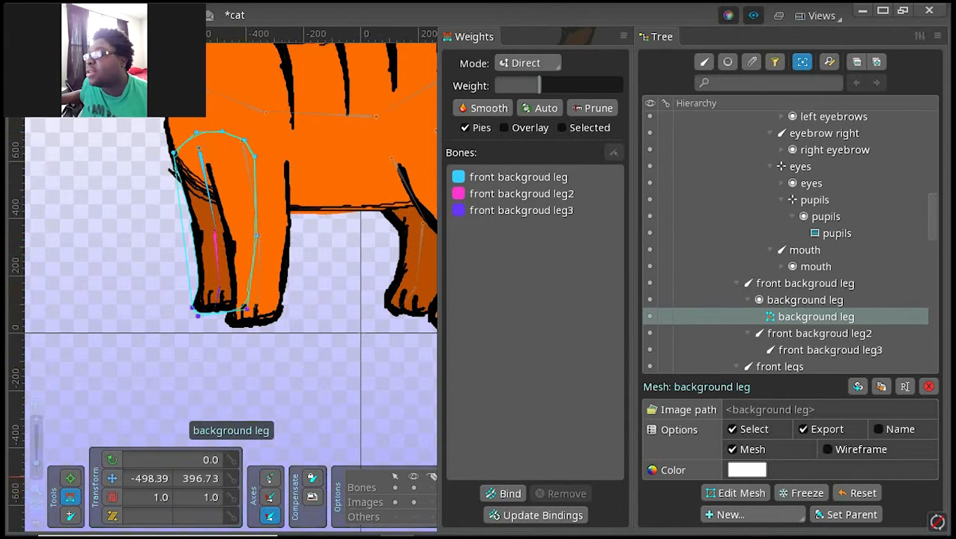
pyautogui.click(112, 460)
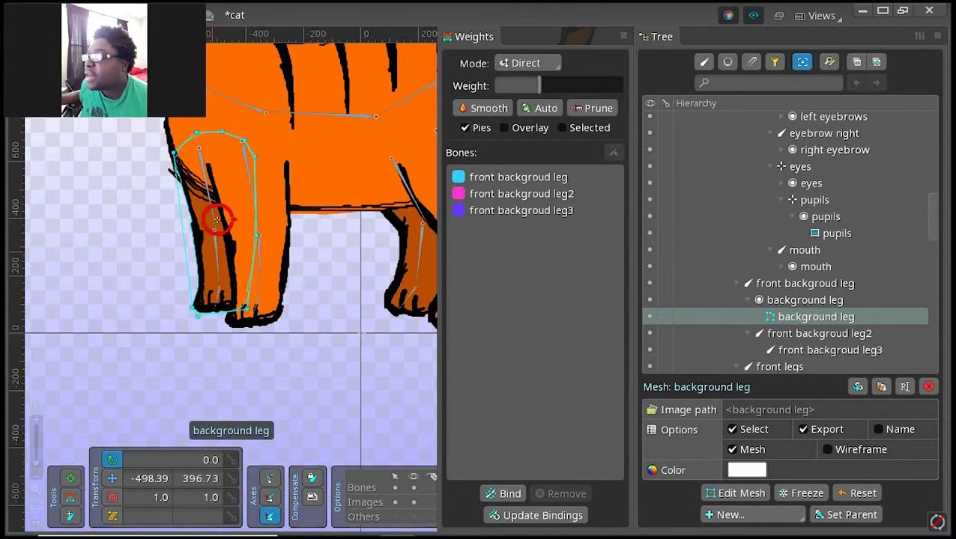
pyautogui.click(214, 235)
pyautogui.moveTo(218, 268); pyautogui.dragTo(172, 345)
pyautogui.moveTo(198, 149); pyautogui.dragTo(198, 148)
pyautogui.moveTo(79, 170); pyautogui.dragTo(89, 228)
pyautogui.moveTo(120, 96); pyautogui.dragTo(119, 78)
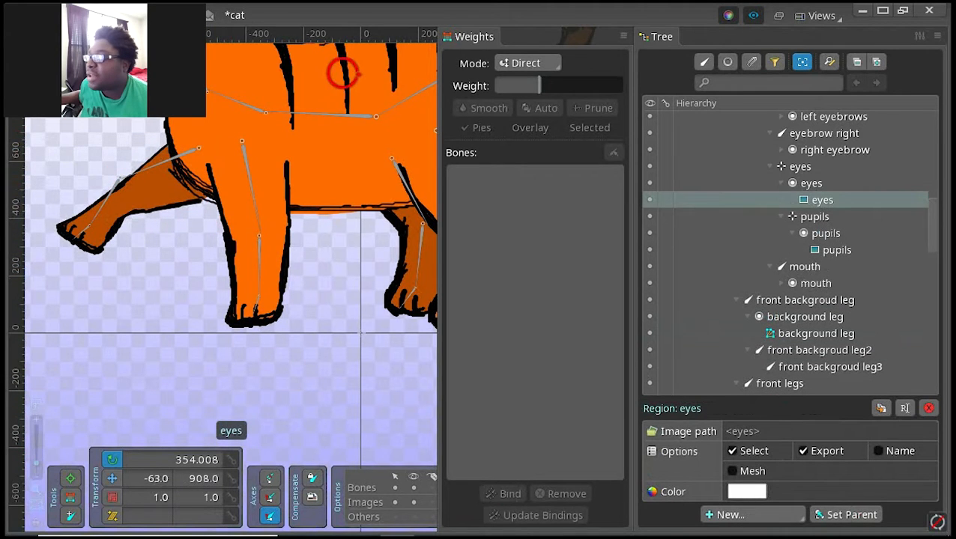
# Step: Undo the test rotations so the front background leg returns to its original standing pose
pyautogui.click(161, 15)
pyautogui.click(161, 15)
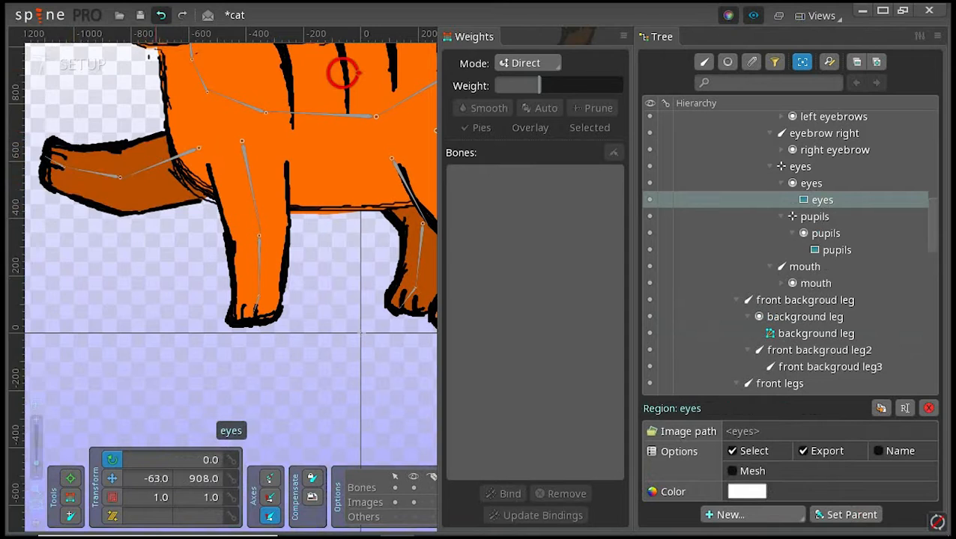
pyautogui.click(161, 15)
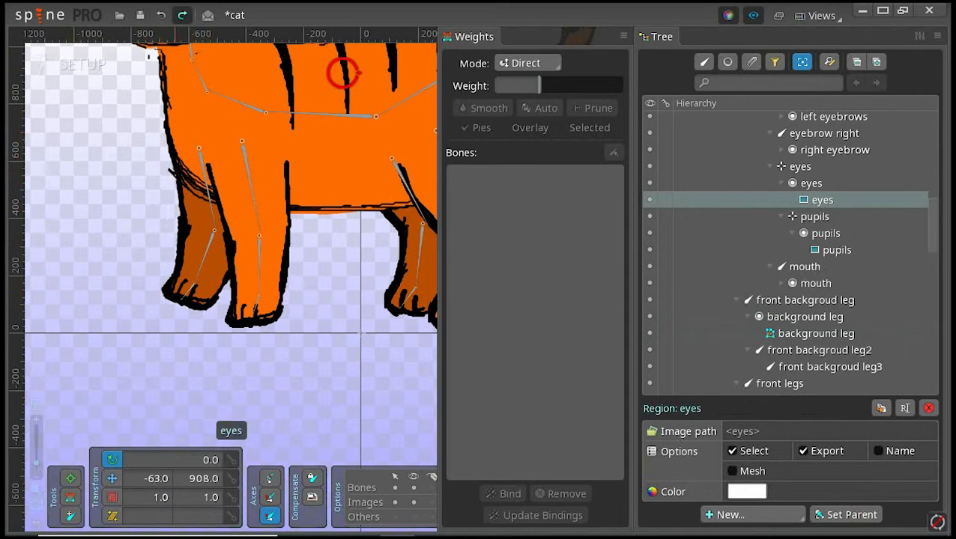
pyautogui.click(161, 15)
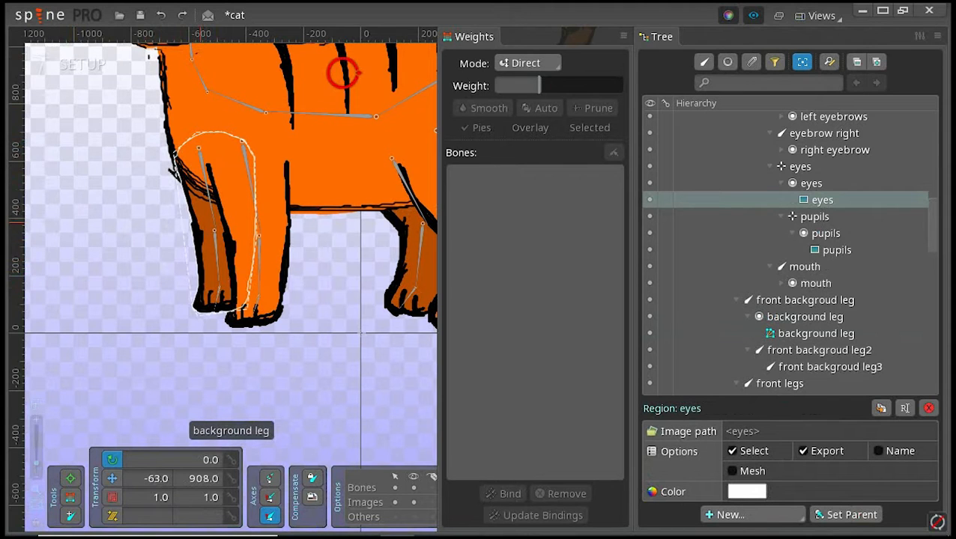
# Step: Add an outline vertex about halfway down the front edge of the front background leg mesh and finish editing the mesh
pyautogui.click(217, 219)
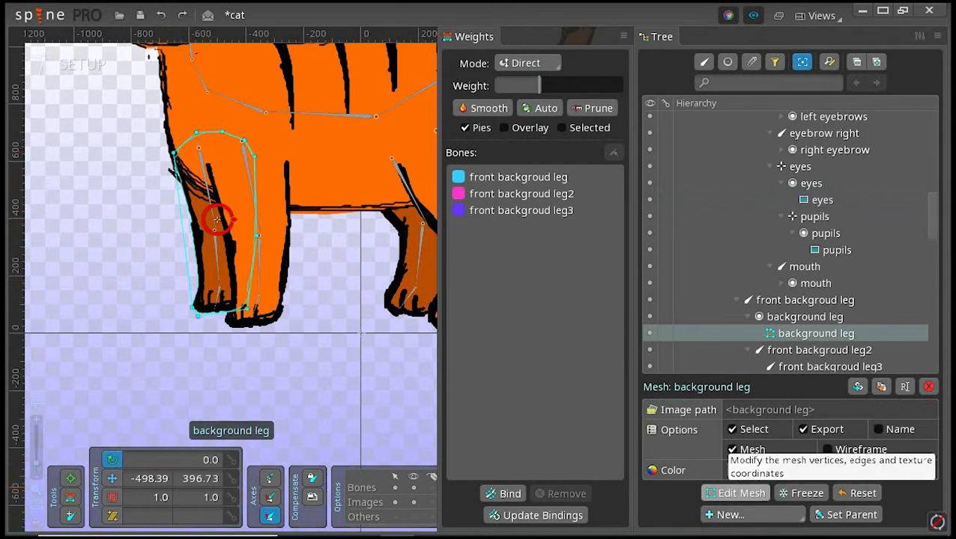
pyautogui.click(734, 493)
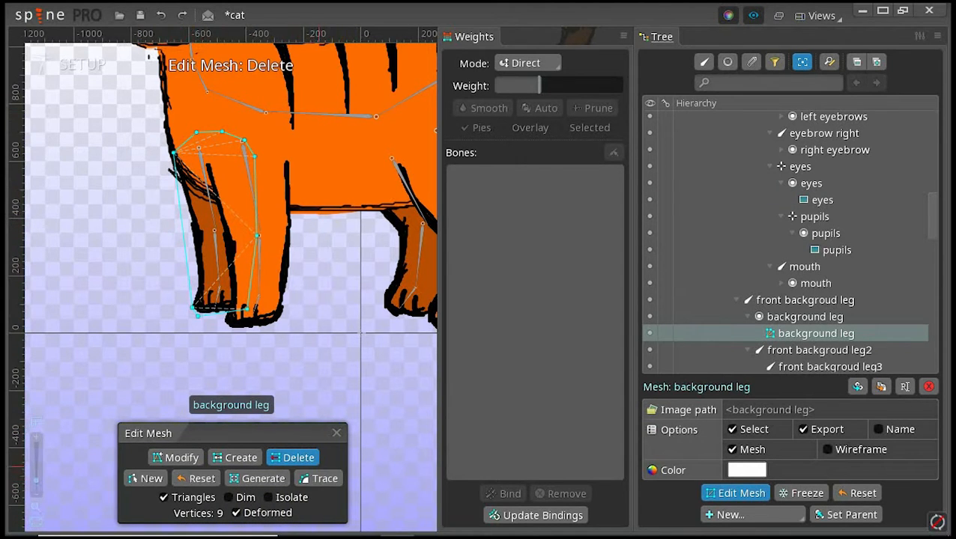
pyautogui.click(236, 457)
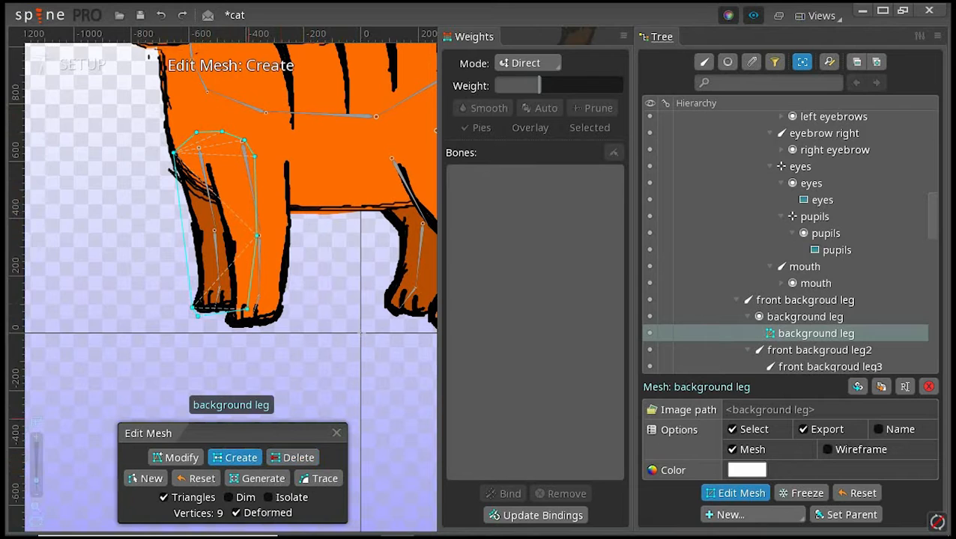
pyautogui.click(182, 237)
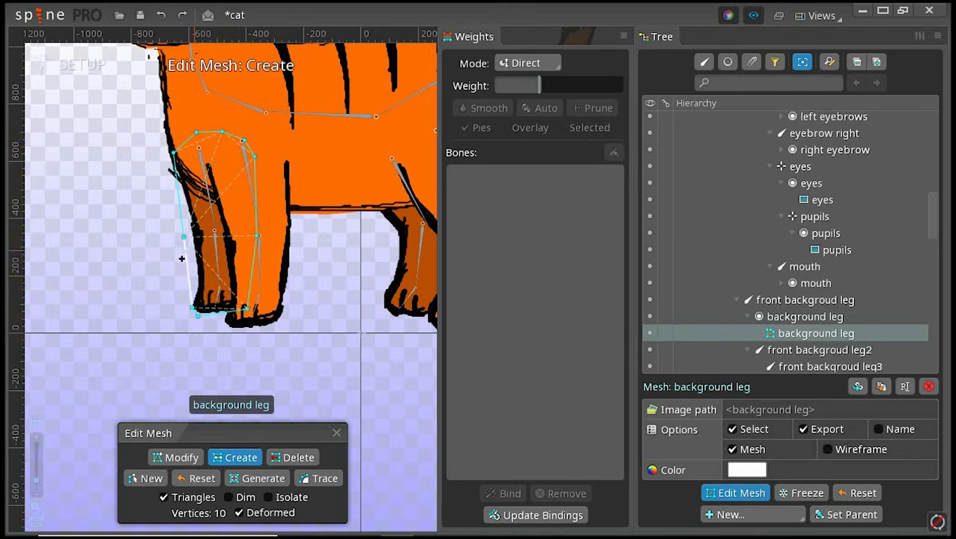
pyautogui.click(336, 433)
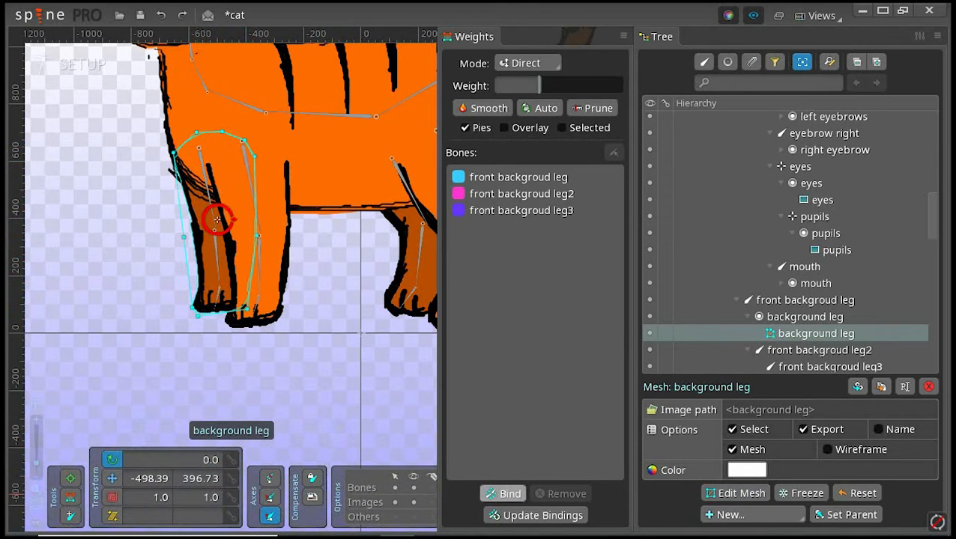
# Step: Move front backgroud leg2 to the start of the mesh's bone list and set its weight on the new front-edge vertex to 85
pyautogui.click(503, 494)
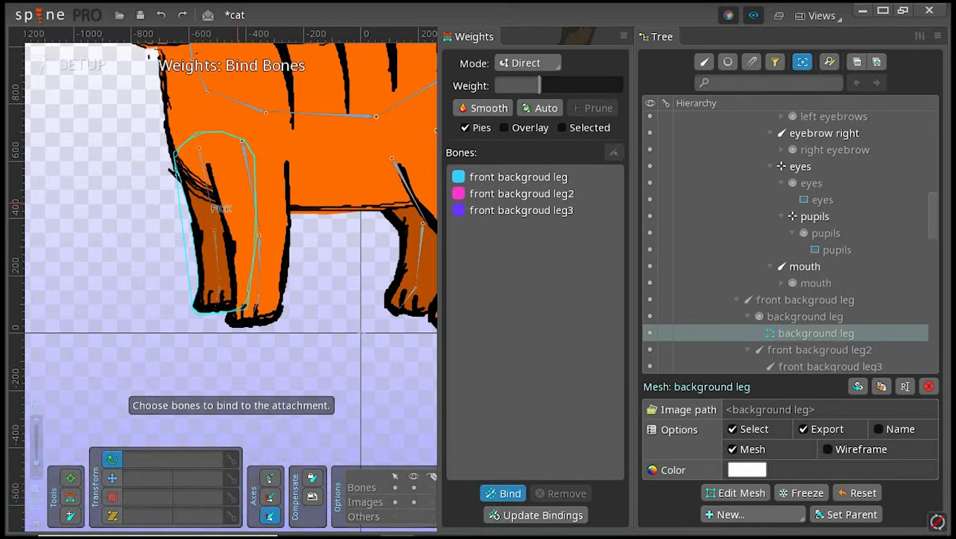
pyautogui.press('Escape')
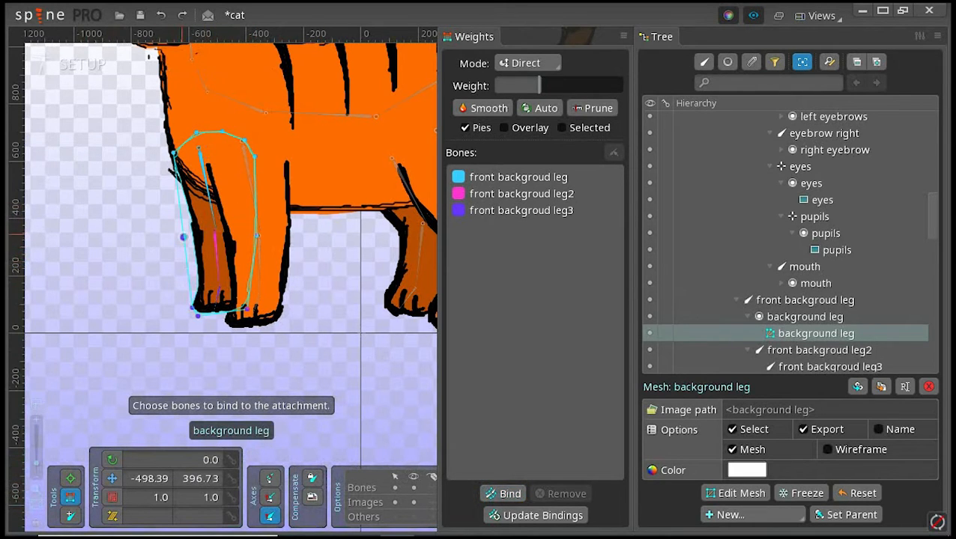
pyautogui.click(184, 236)
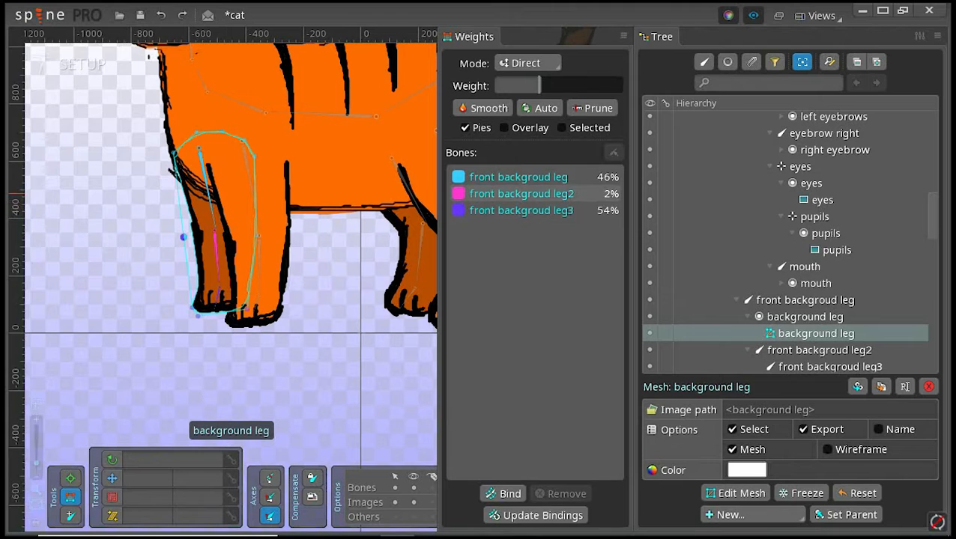
pyautogui.click(522, 194)
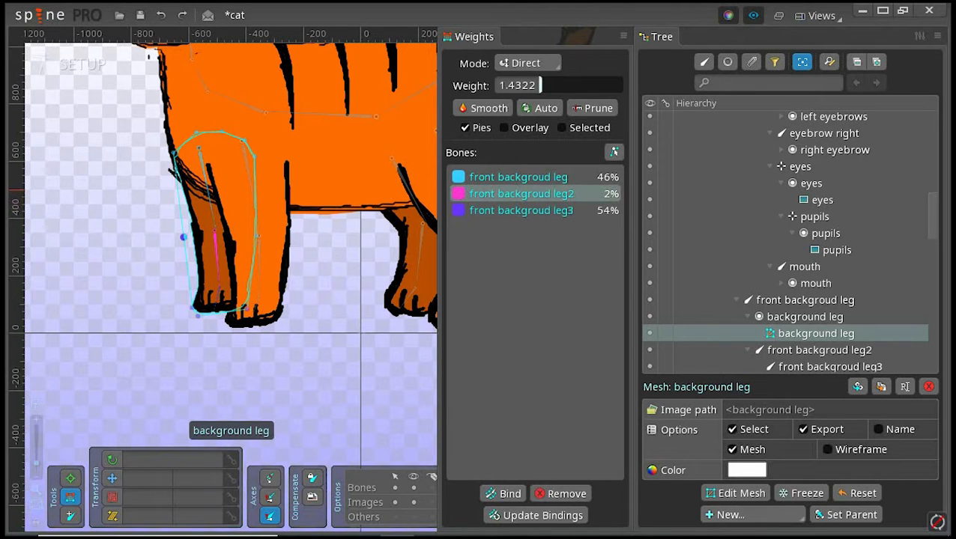
pyautogui.moveTo(591, 189); pyautogui.dragTo(596, 169)
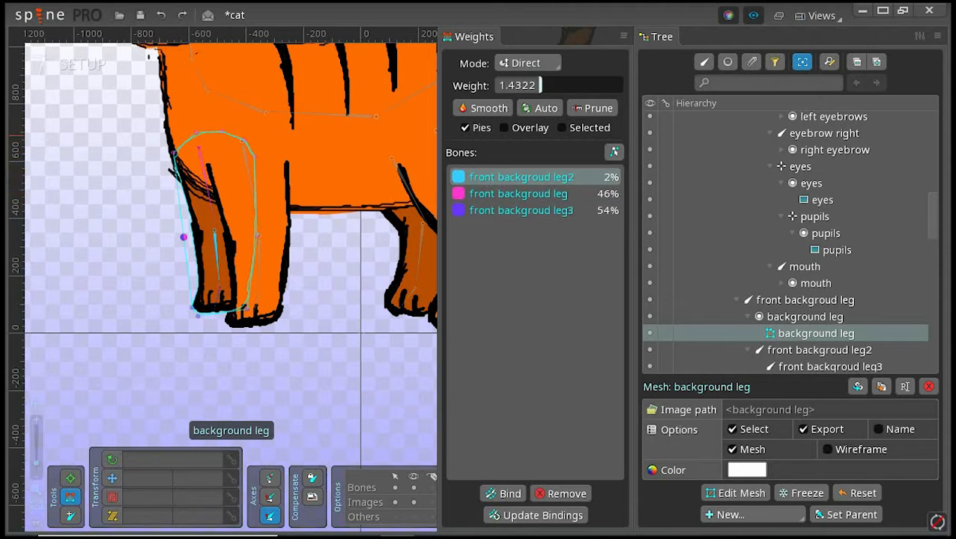
pyautogui.moveTo(539, 85); pyautogui.dragTo(558, 85)
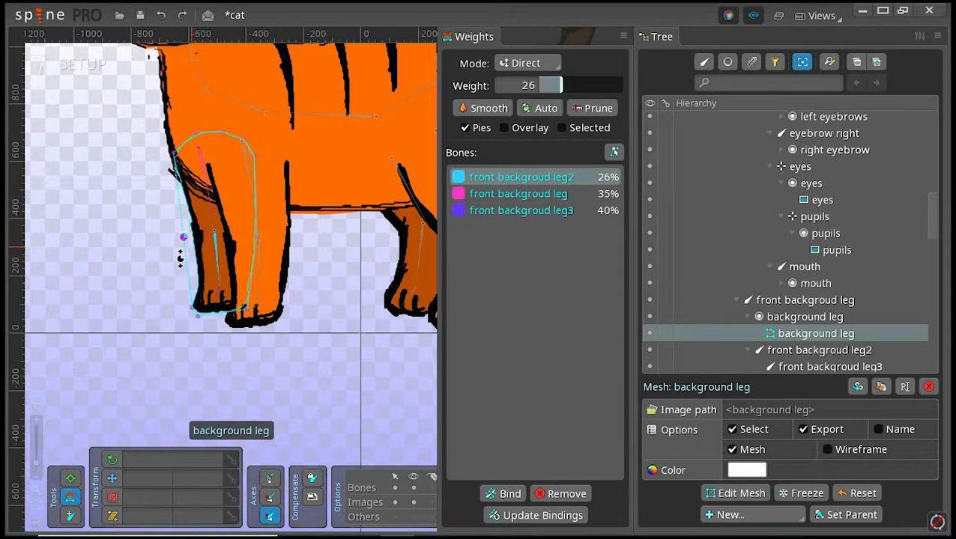
pyautogui.moveTo(575, 85); pyautogui.dragTo(609, 85)
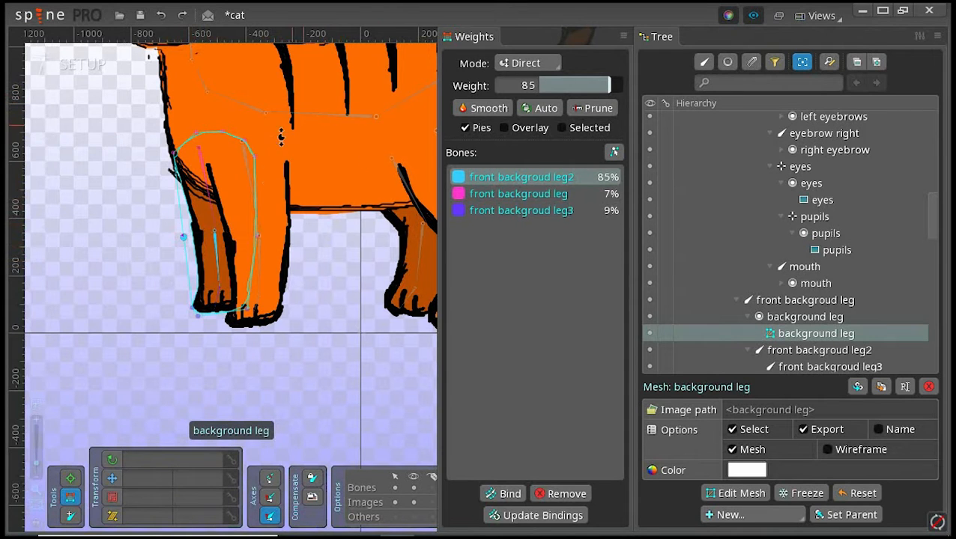
# Step: Pose the front background leg's bones forward to test how the reweighted mesh deforms
pyautogui.click(509, 493)
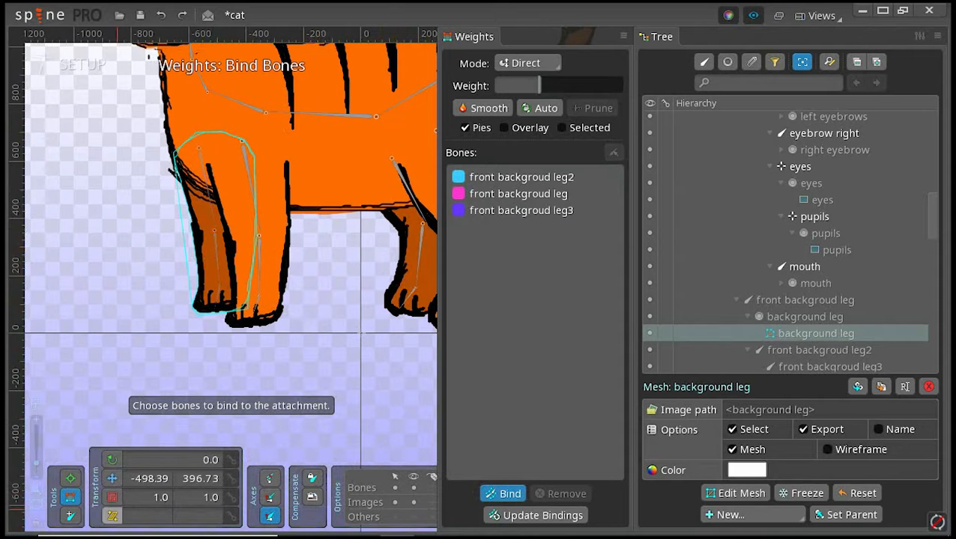
pyautogui.click(69, 477)
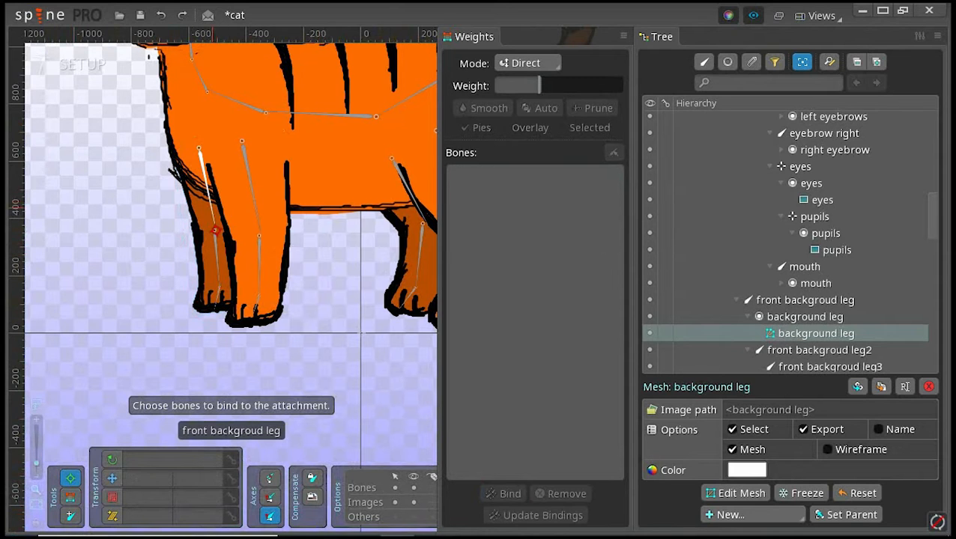
pyautogui.moveTo(215, 230); pyautogui.dragTo(78, 192)
pyautogui.moveTo(166, 172); pyautogui.dragTo(168, 227)
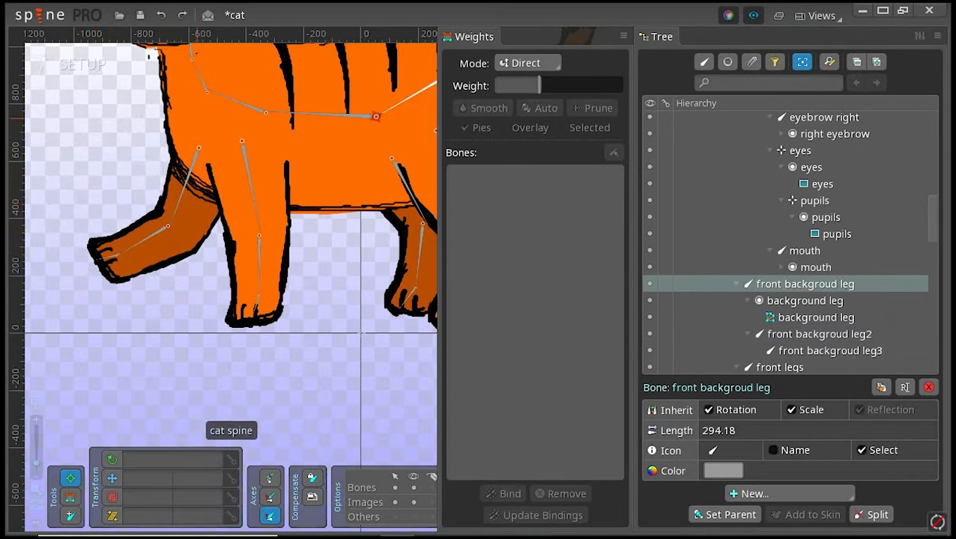
# Step: Undo the pose changes made to the front background leg's bones
pyautogui.click(160, 15)
pyautogui.click(161, 15)
pyautogui.click(160, 15)
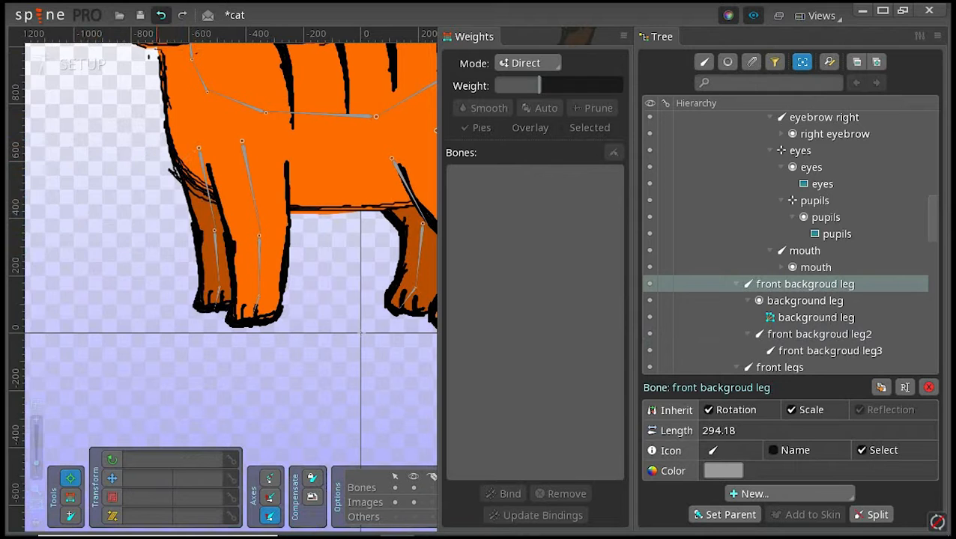
# Step: Switch from setup to animate mode and create a new animation named walk
pyautogui.scroll(-3, 286, 412)
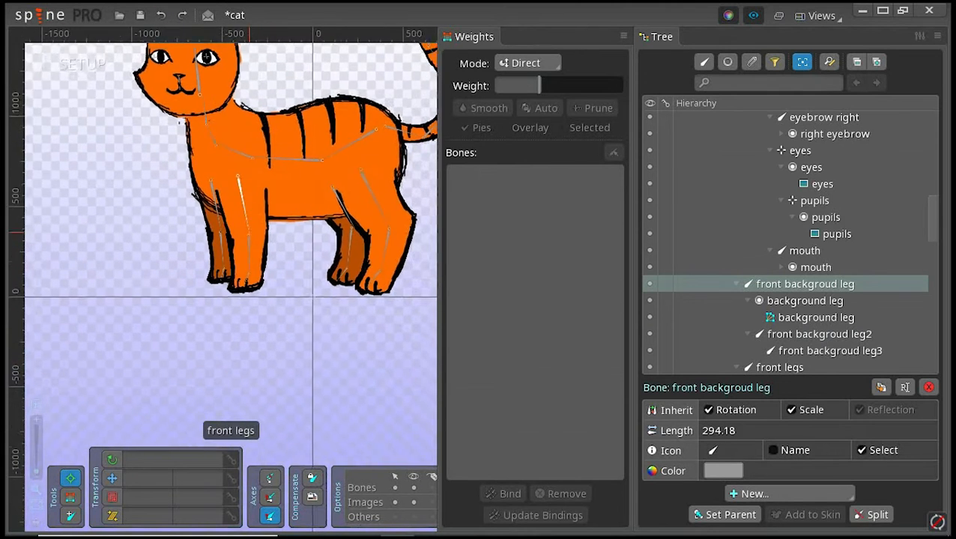
pyautogui.scroll(-2, 236, 236)
pyautogui.moveTo(250, 184); pyautogui.dragTo(225, 331)
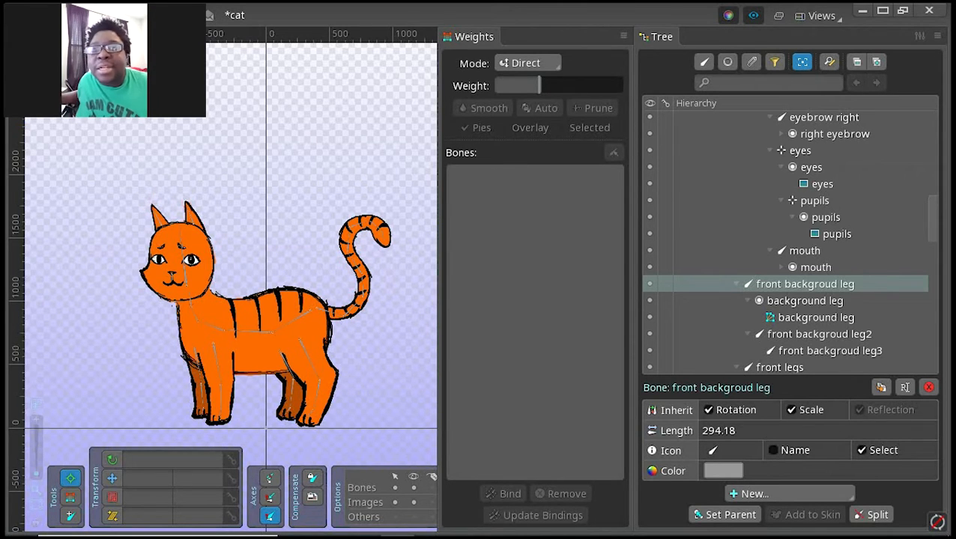
pyautogui.hotkey('ctrl', 'Tab')
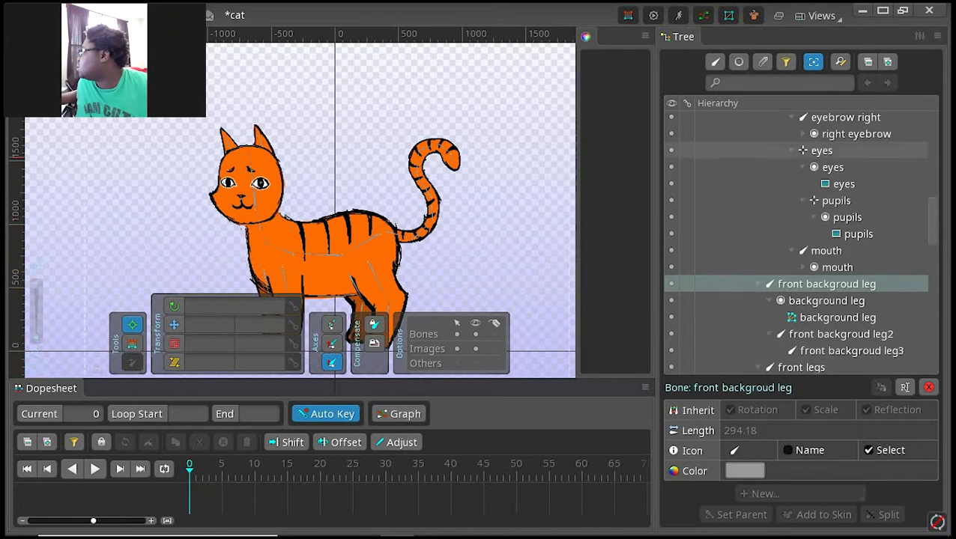
pyautogui.scroll(-10, 798, 209)
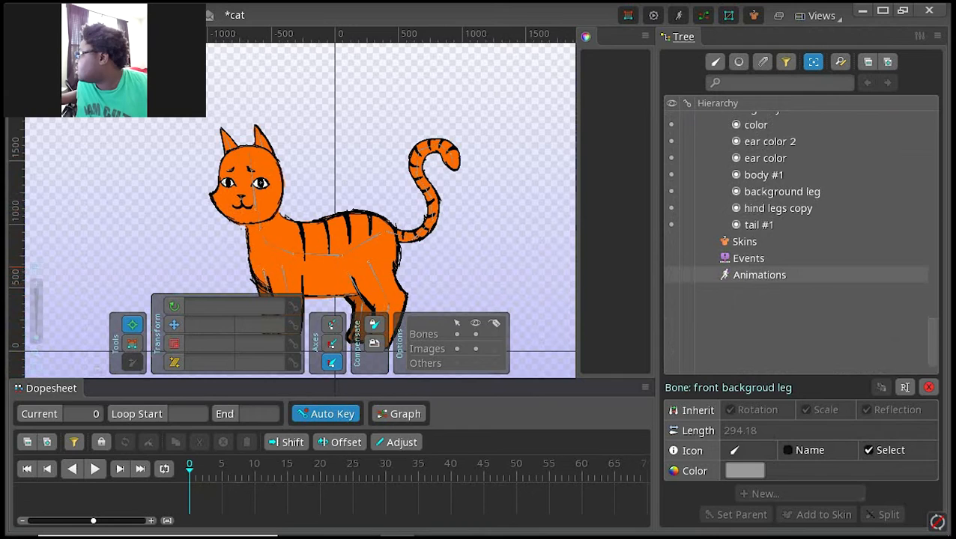
pyautogui.click(760, 275)
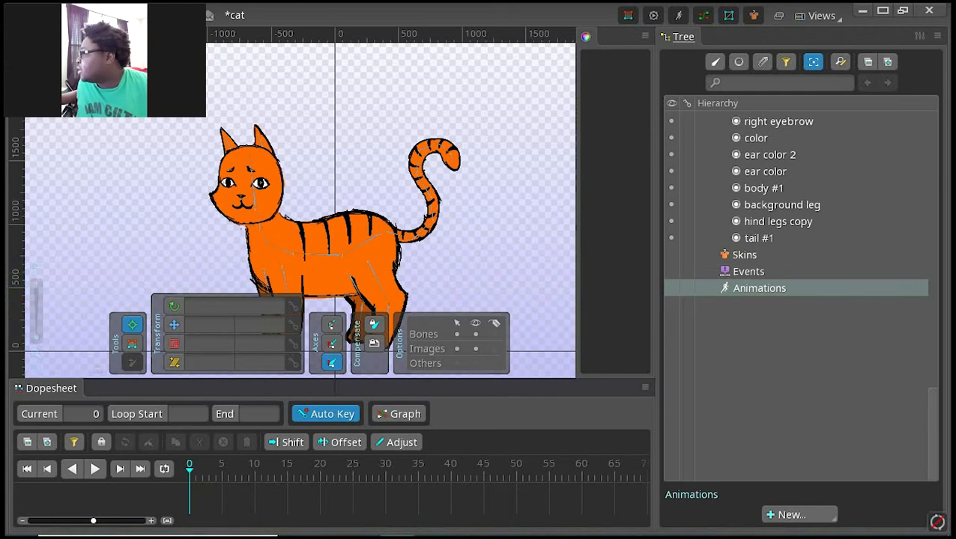
pyautogui.click(794, 515)
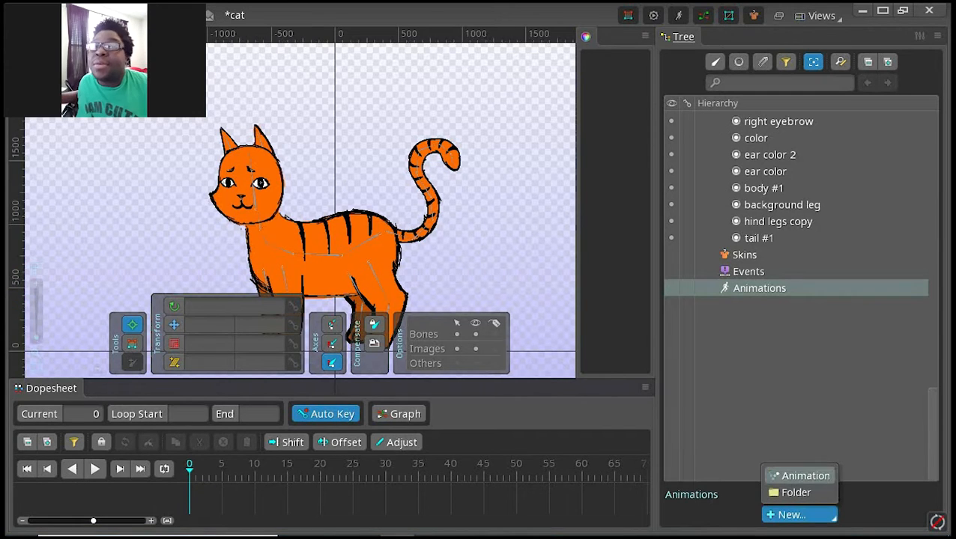
pyautogui.click(800, 476)
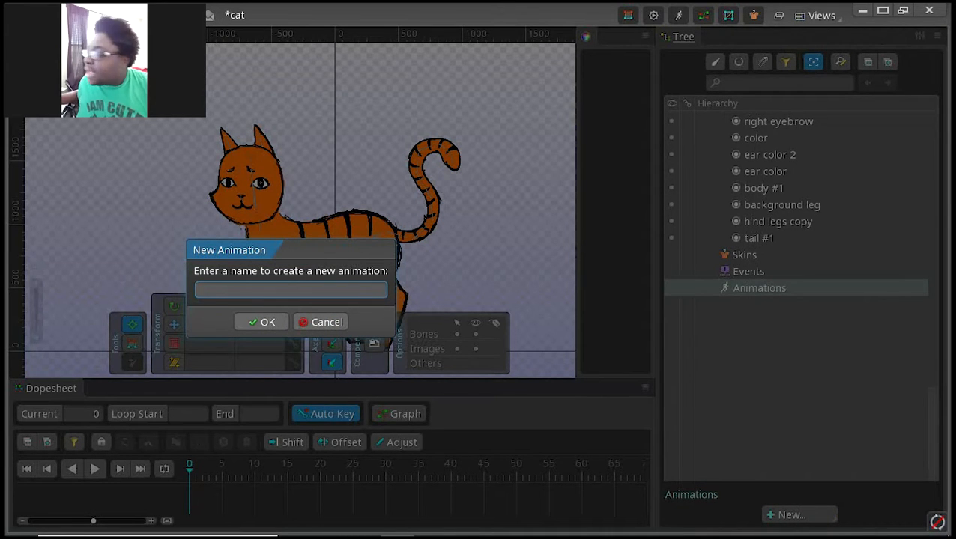
pyautogui.write('walk')
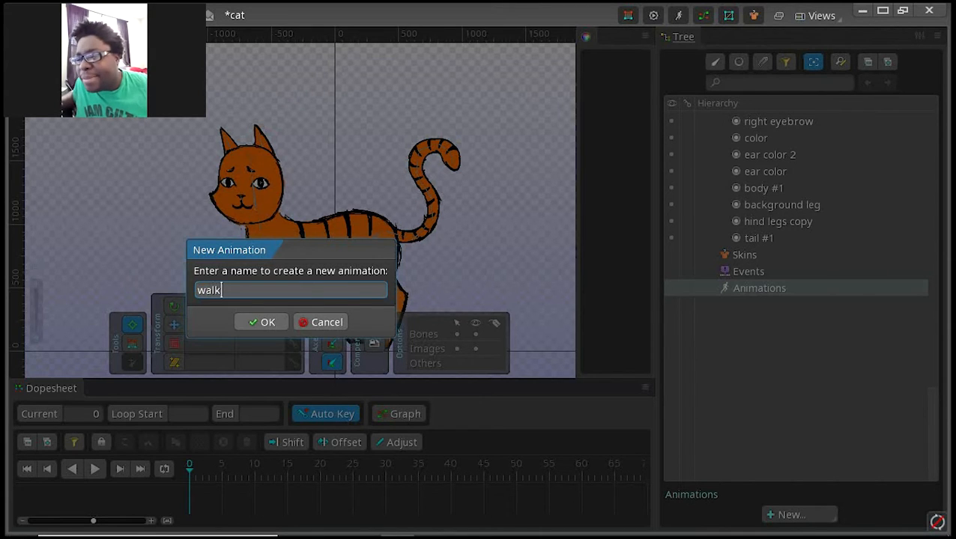
pyautogui.press('Return')
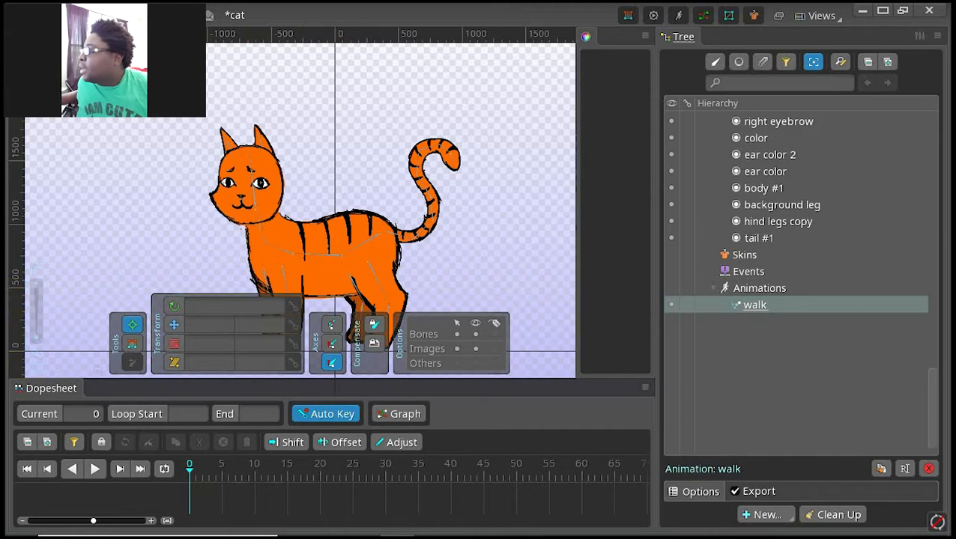
# Step: Move the walk timeline's playhead between frames 30 and 60, and toggle Auto Key off and on again
pyautogui.scroll(-1, 298, 268)
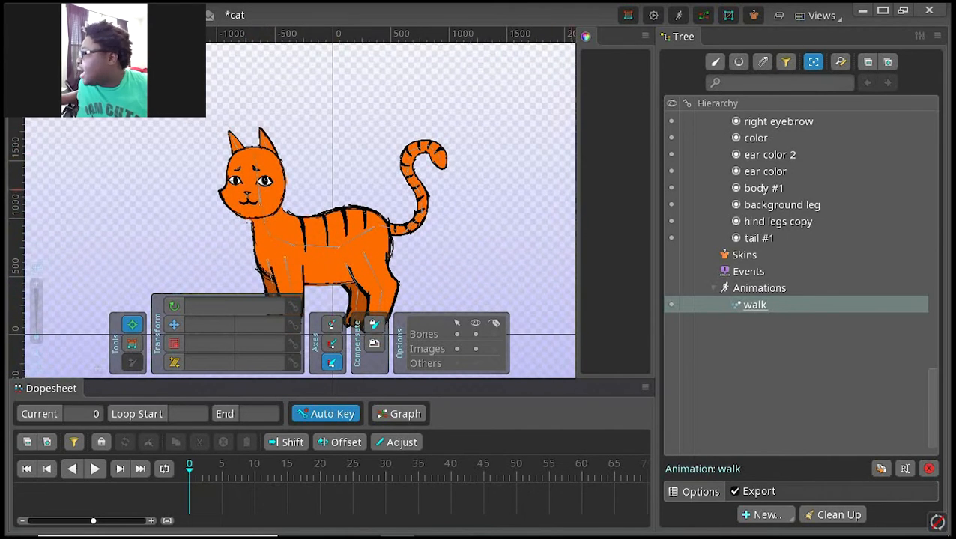
pyautogui.moveTo(257, 169); pyautogui.dragTo(242, 114)
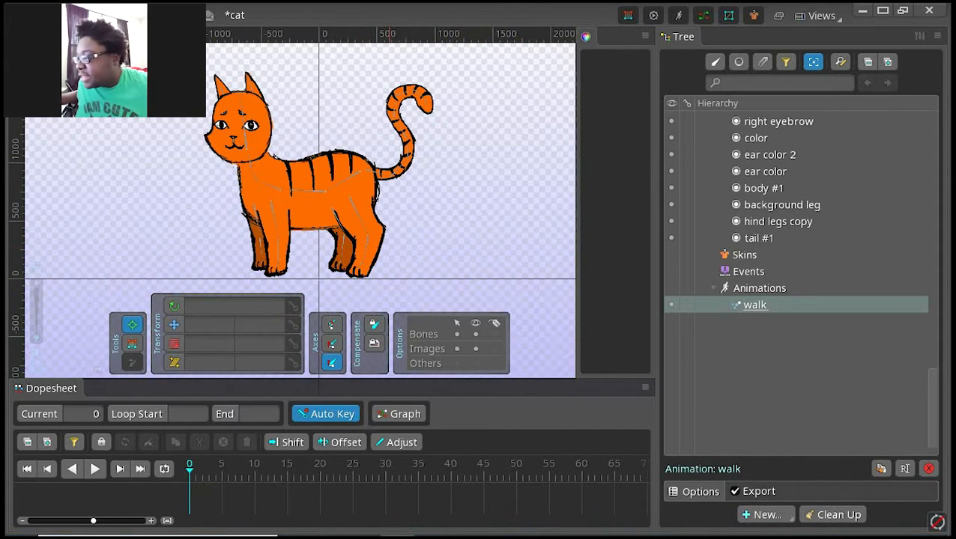
pyautogui.click(385, 466)
pyautogui.click(581, 465)
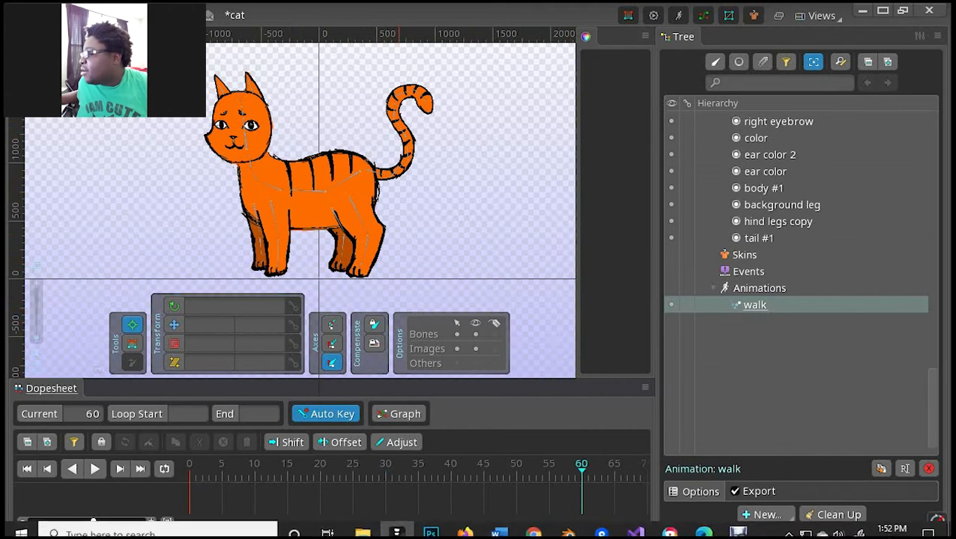
pyautogui.click(385, 466)
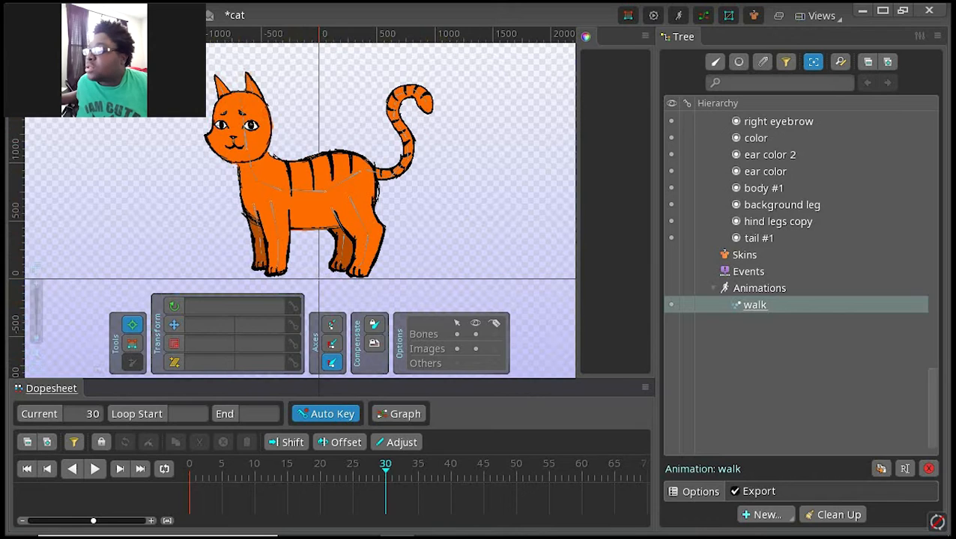
pyautogui.click(325, 413)
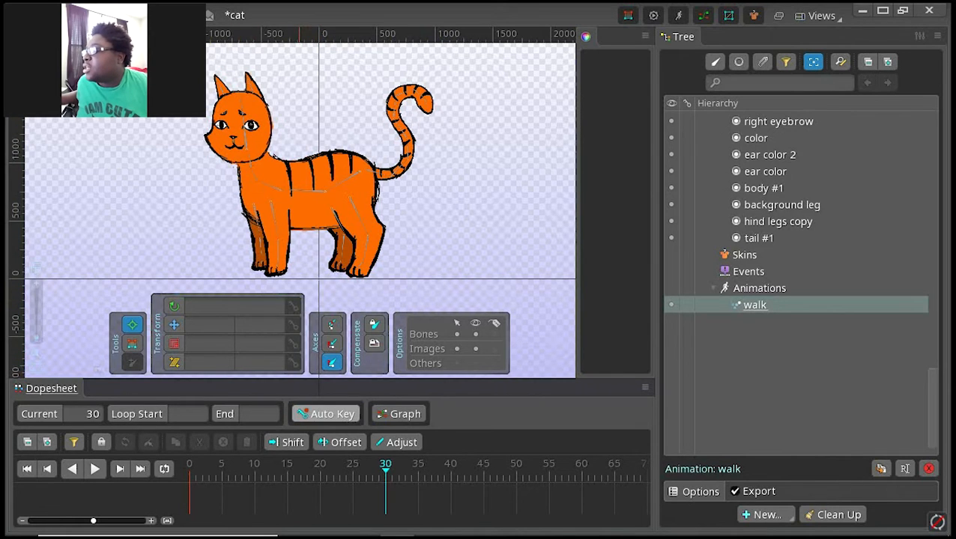
pyautogui.click(326, 414)
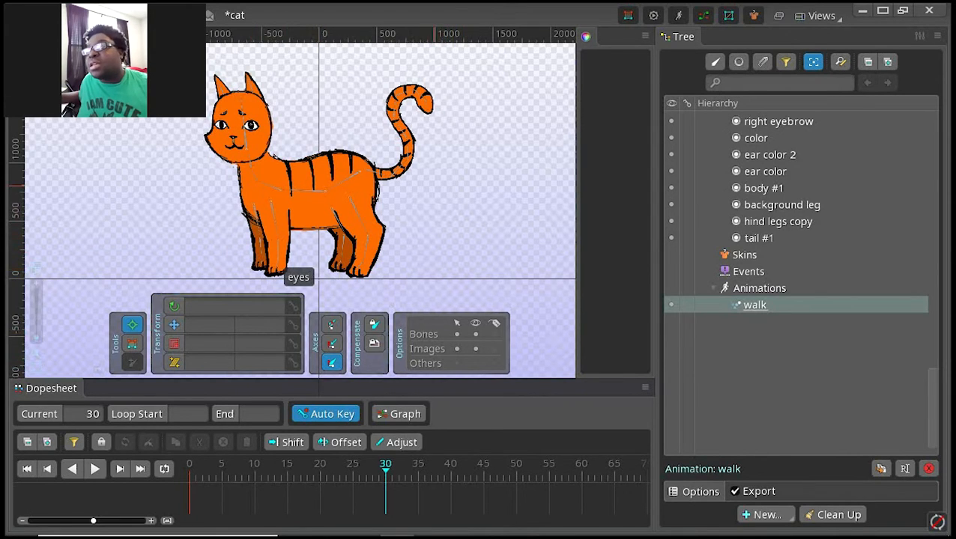
# Step: Select the body #1 mesh for weighting, and close the Weights and color views to enlarge the viewport
pyautogui.click(132, 343)
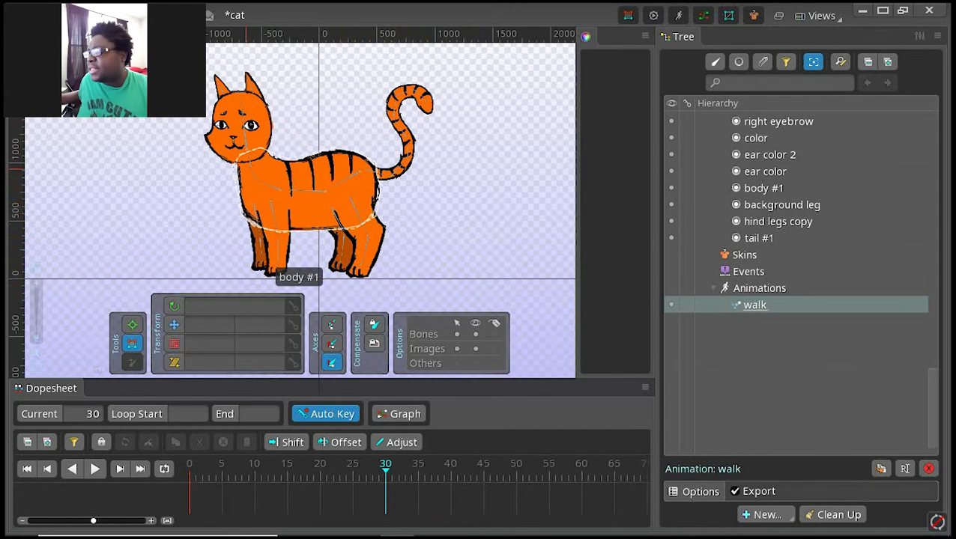
pyautogui.click(244, 158)
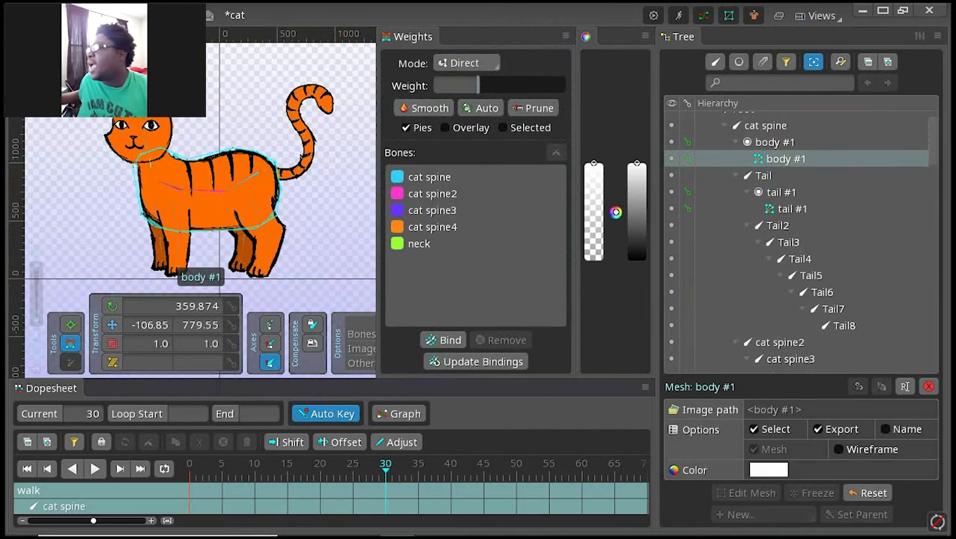
pyautogui.click(566, 36)
pyautogui.click(644, 36)
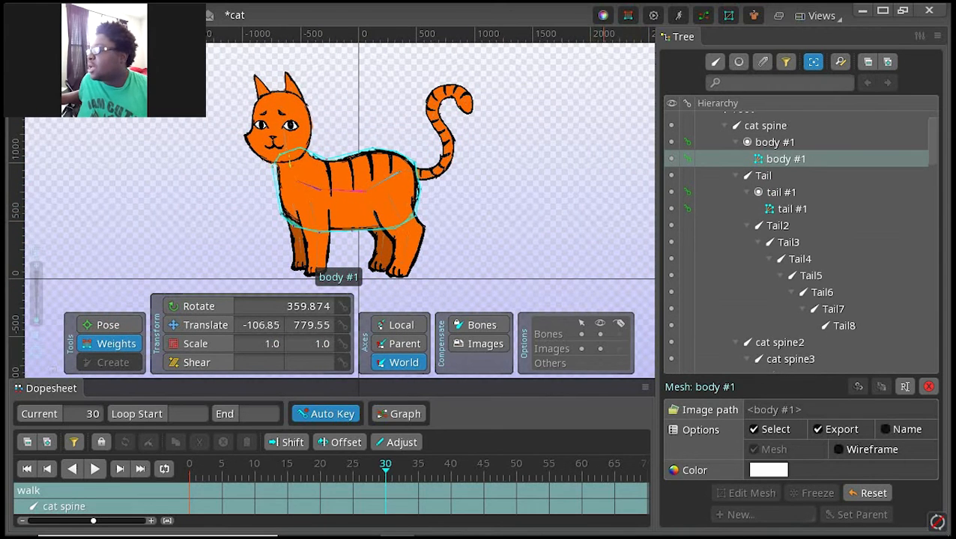
pyautogui.click(603, 15)
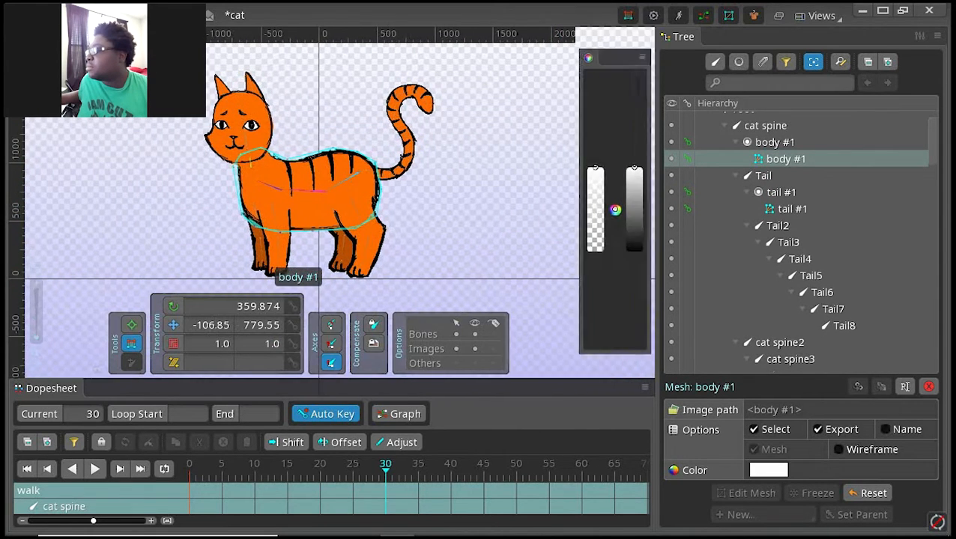
pyautogui.click(645, 36)
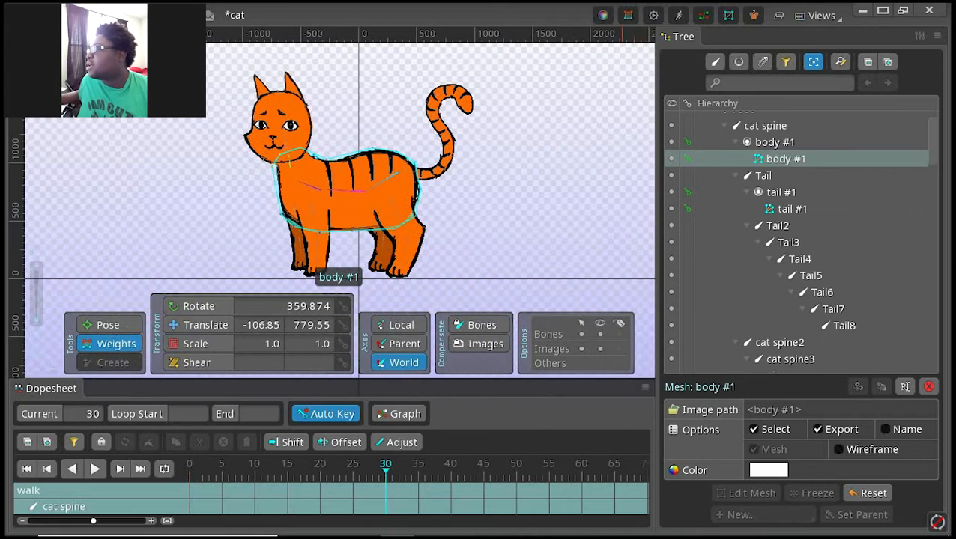
pyautogui.click(627, 15)
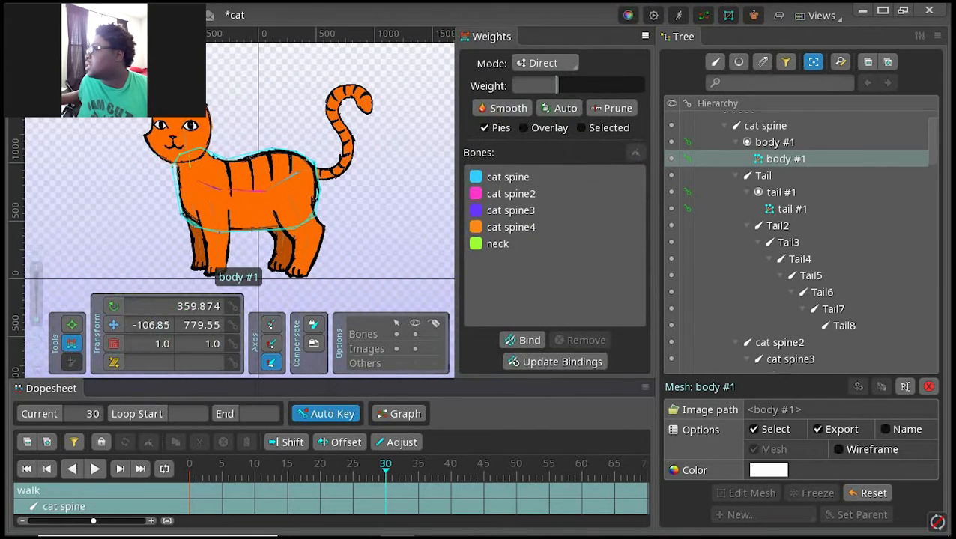
pyautogui.click(642, 36)
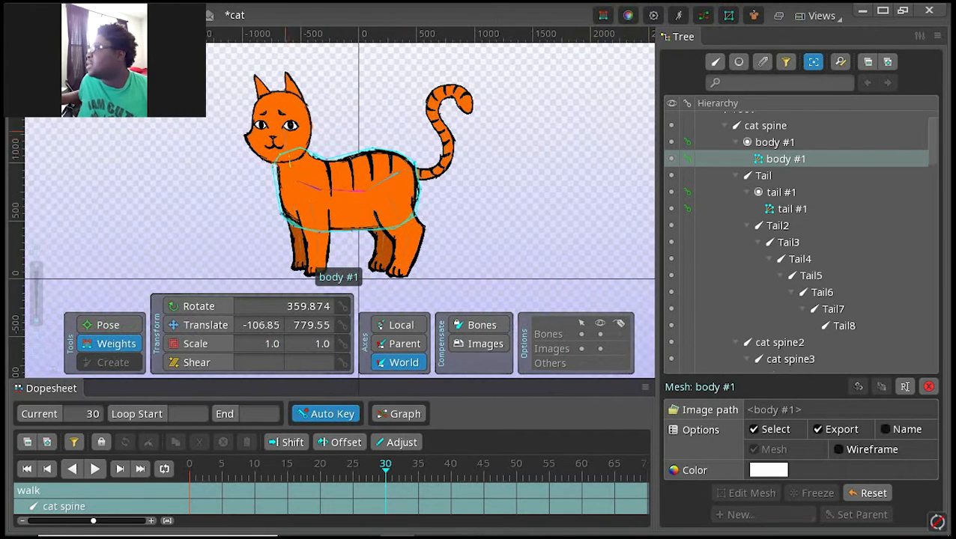
# Step: Try rotating the body #1 mesh slightly at frame 30 of the walk animation, and undo back past that change
pyautogui.click(109, 343)
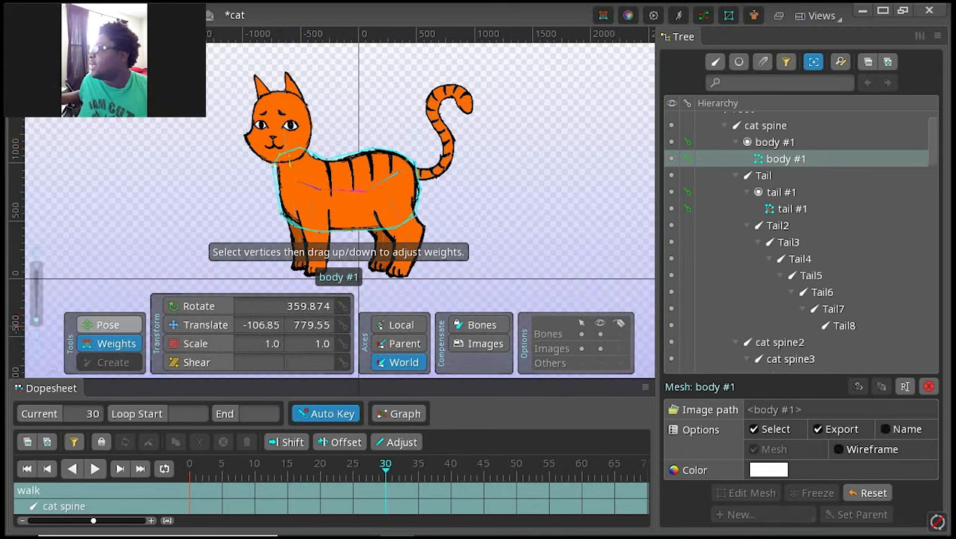
pyautogui.click(108, 325)
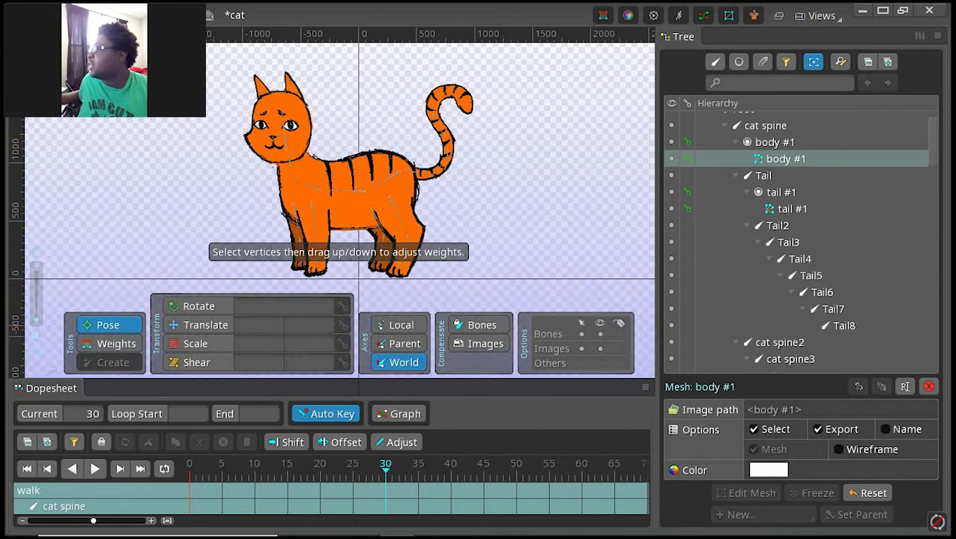
pyautogui.click(346, 188)
pyautogui.press('c')
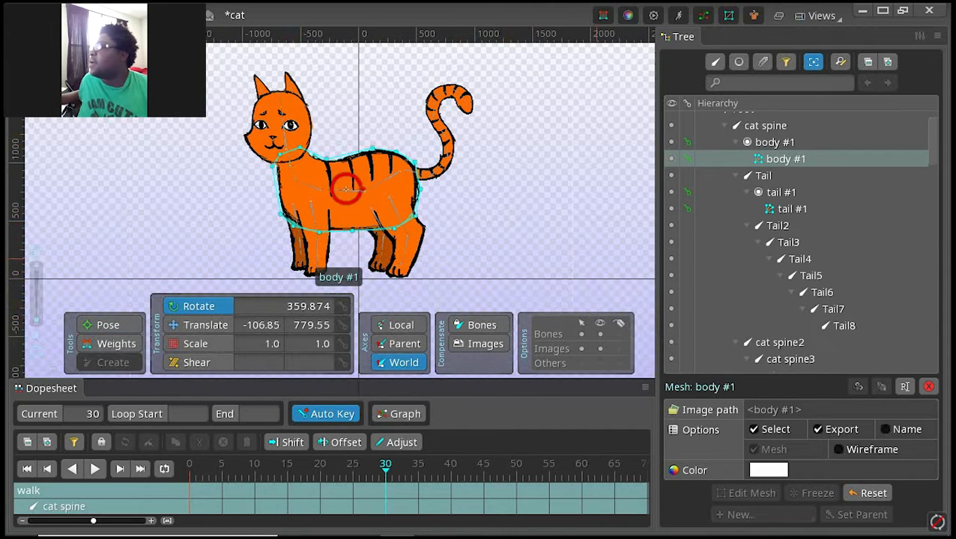
pyautogui.moveTo(590, 306)
pyautogui.mouseDown()
pyautogui.moveTo(597, 290)
pyautogui.moveTo(590, 307)
pyautogui.mouseUp()
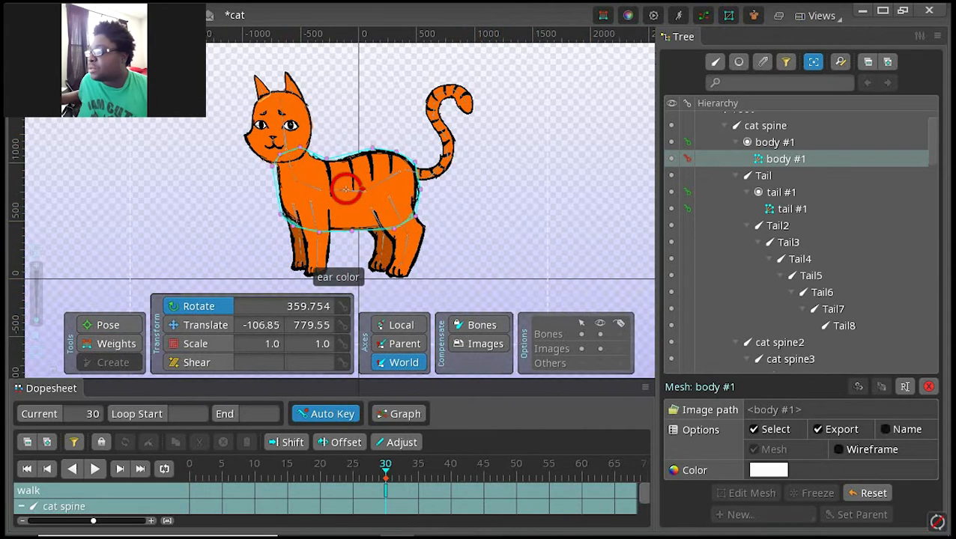
pyautogui.hotkey('ctrl', 'z')
pyautogui.hotkey('ctrl', 's')
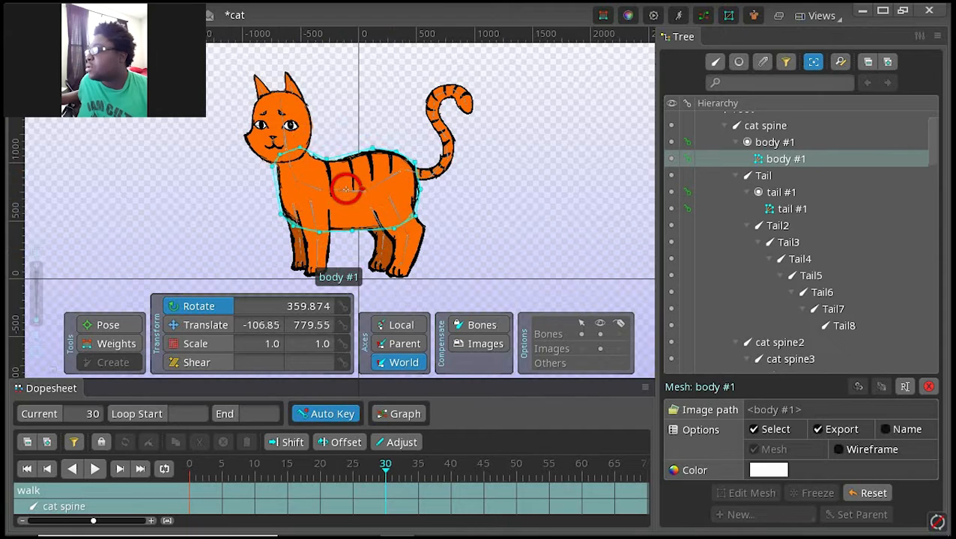
pyautogui.hotkey('ctrl', 'z')
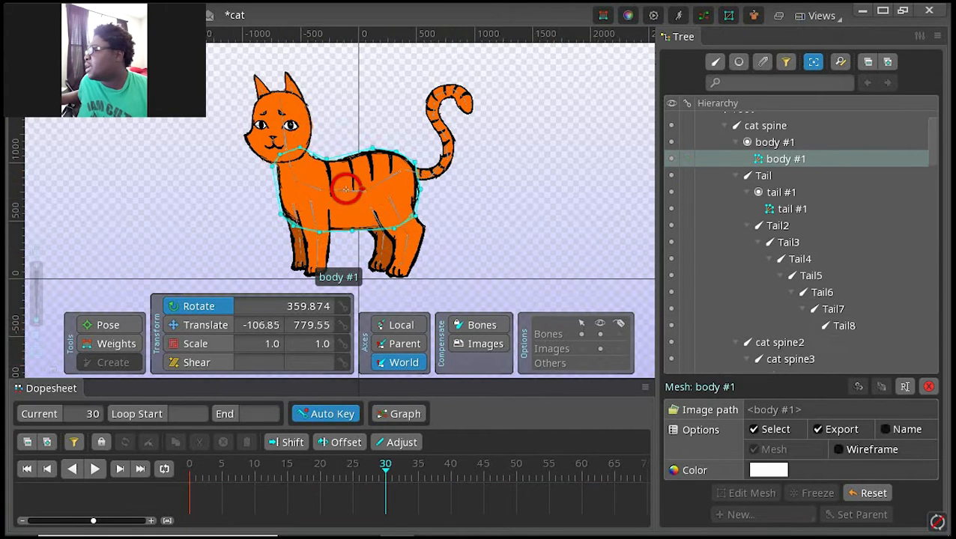
# Step: Return to frame 0, try rotating the cat spine bone, and undo the rotation
pyautogui.press('Home')
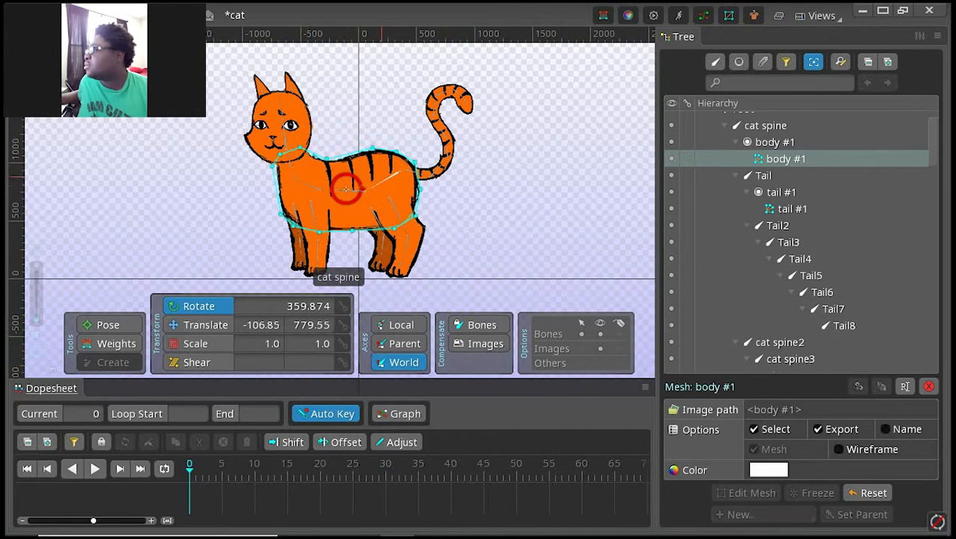
pyautogui.click(397, 173)
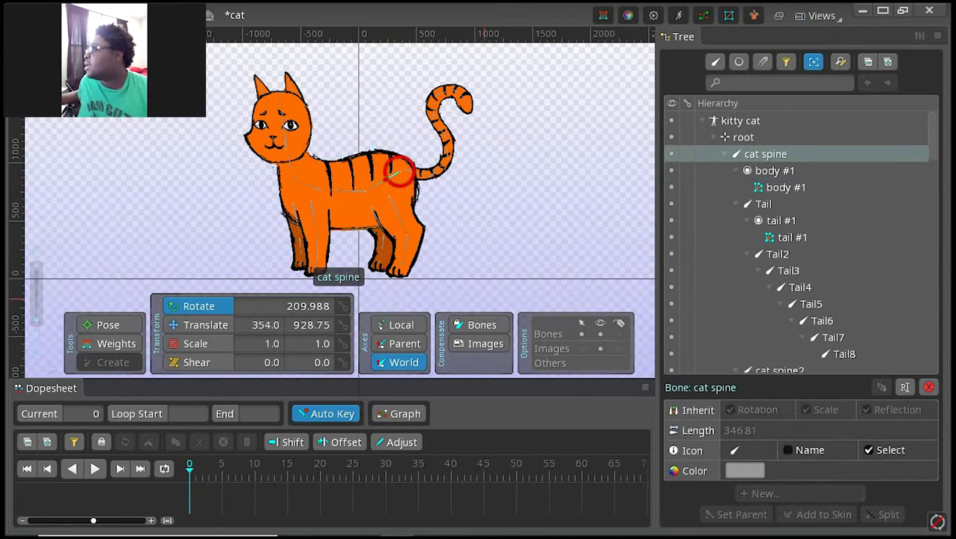
pyautogui.moveTo(398, 171); pyautogui.dragTo(399, 172)
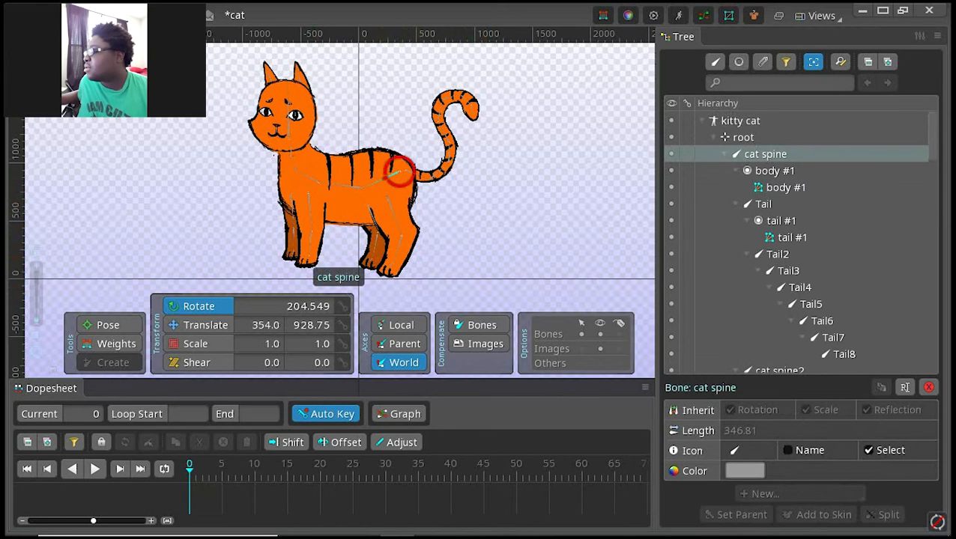
pyautogui.hotkey('ctrl', 'z')
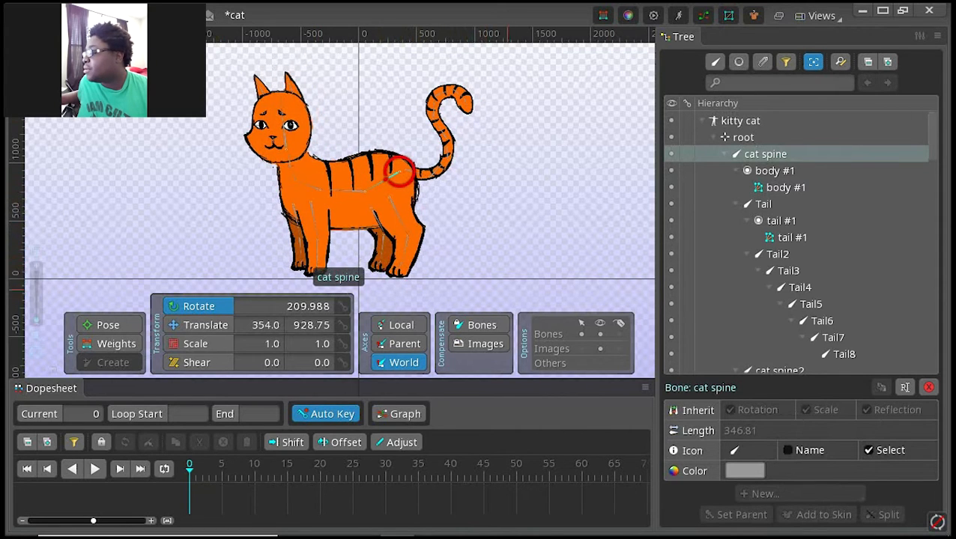
# Step: Select all of the cat rig's bones at frame 0
pyautogui.moveTo(535, 302); pyautogui.dragTo(171, 57)
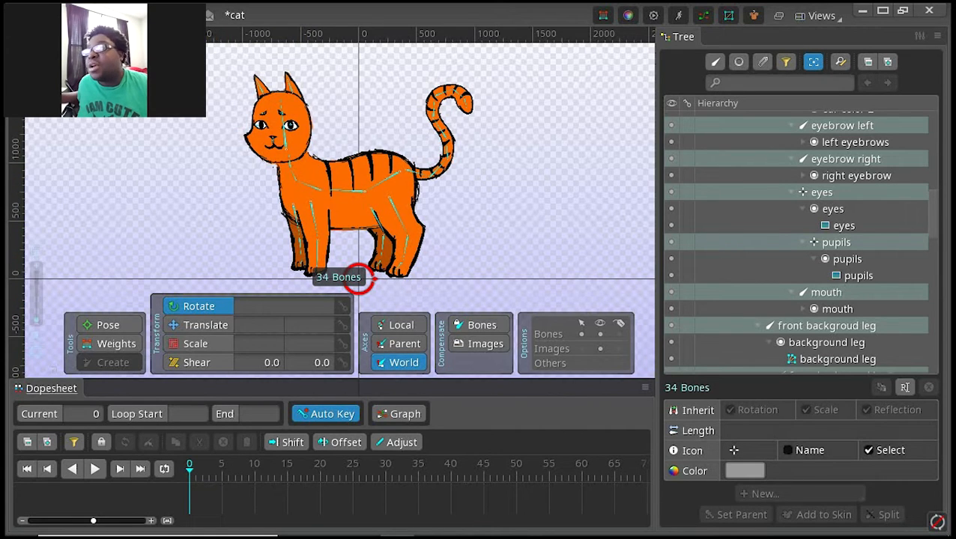
pyautogui.press('Right')
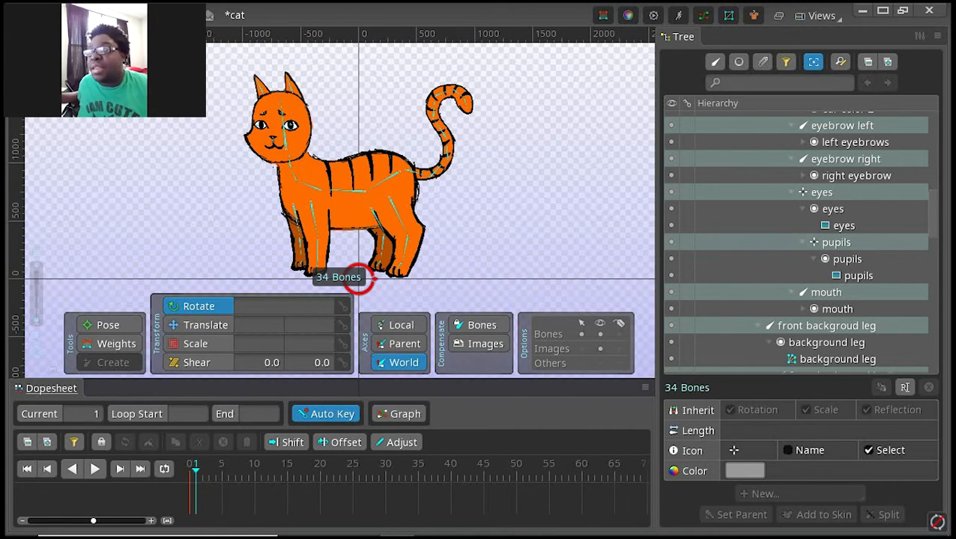
pyautogui.press('Left')
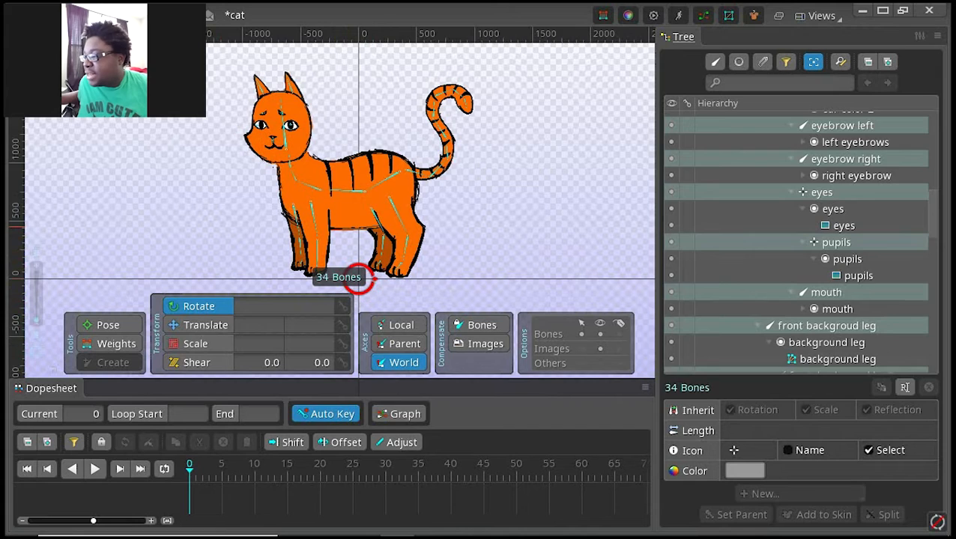
# Step: Create a new animation named walk for the skeleton, keeping all bones selected
pyautogui.scroll(-15, 800, 240)
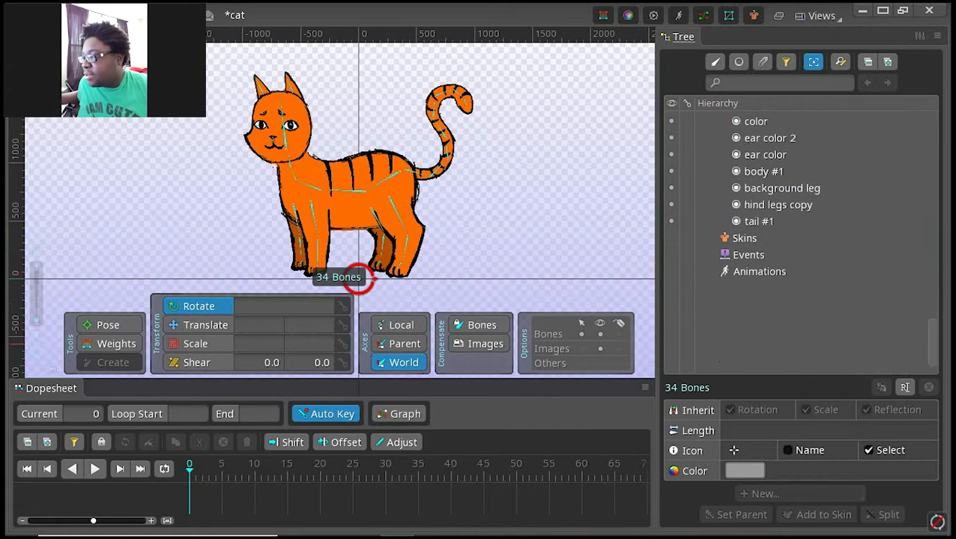
pyautogui.click(758, 272)
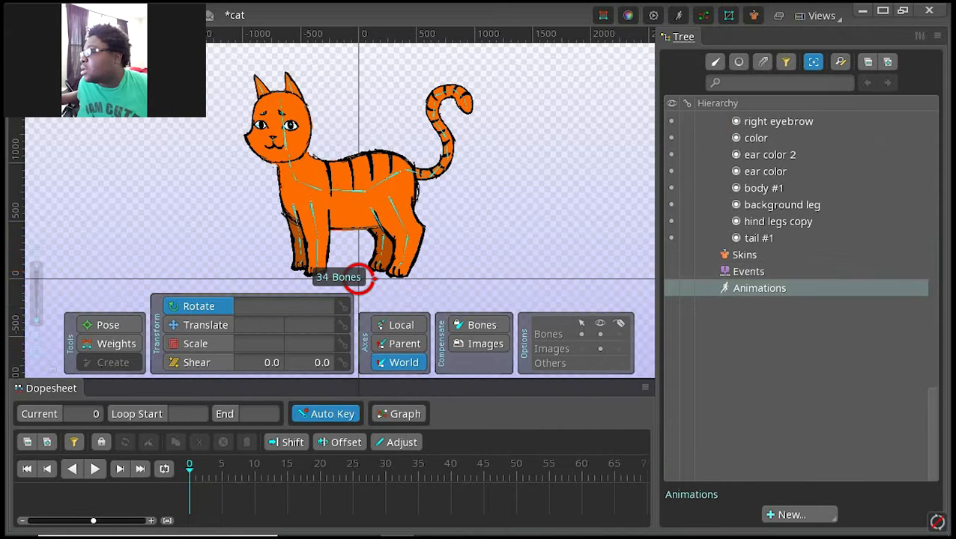
pyautogui.click(799, 514)
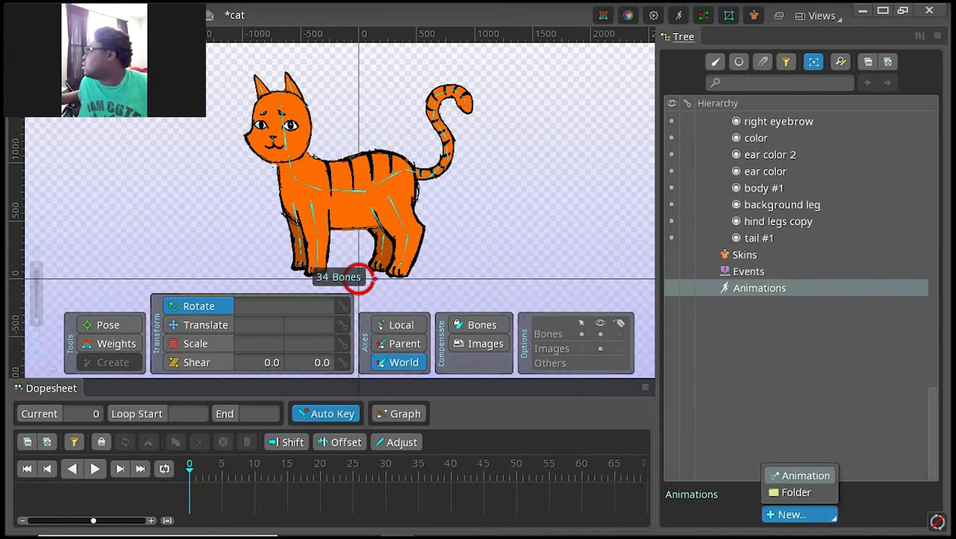
pyautogui.click(802, 475)
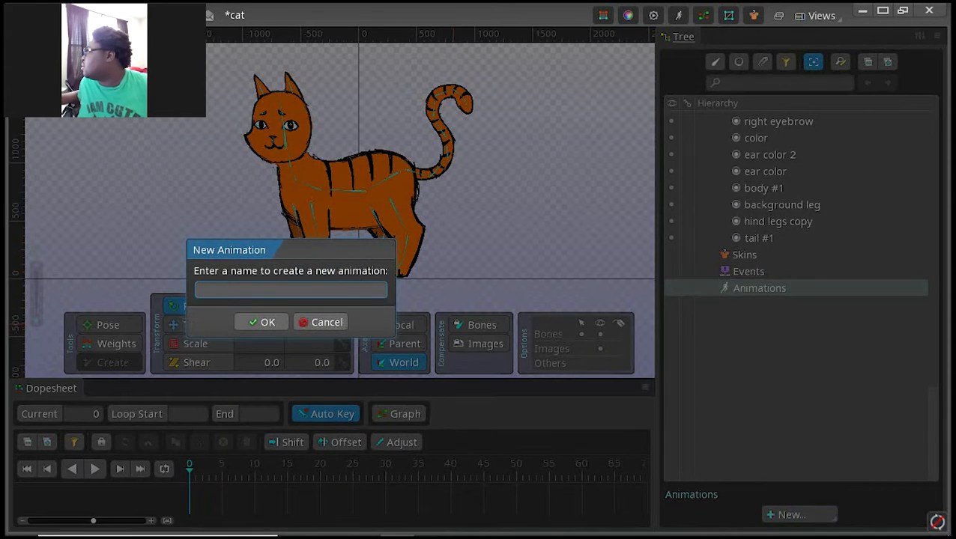
pyautogui.write('walk')
pyautogui.press('Return')
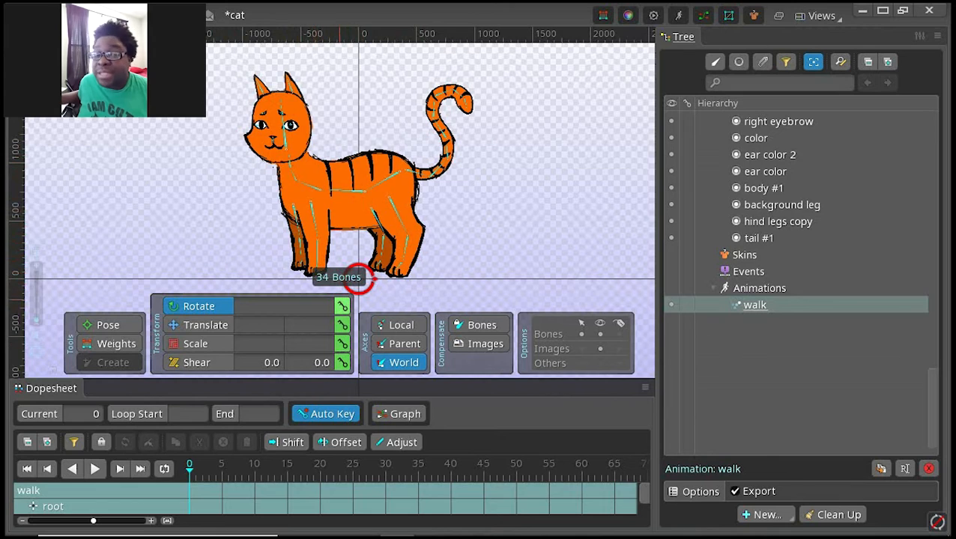
# Step: Key the rotation, translation, scale and shear of all selected bones at frame 0 of the walk animation
pyautogui.click(340, 308)
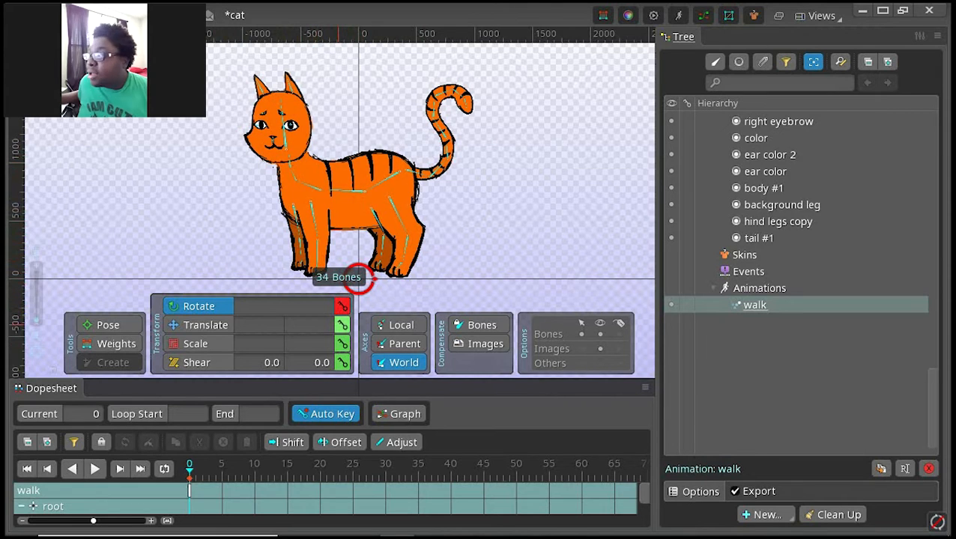
pyautogui.click(341, 326)
pyautogui.click(341, 344)
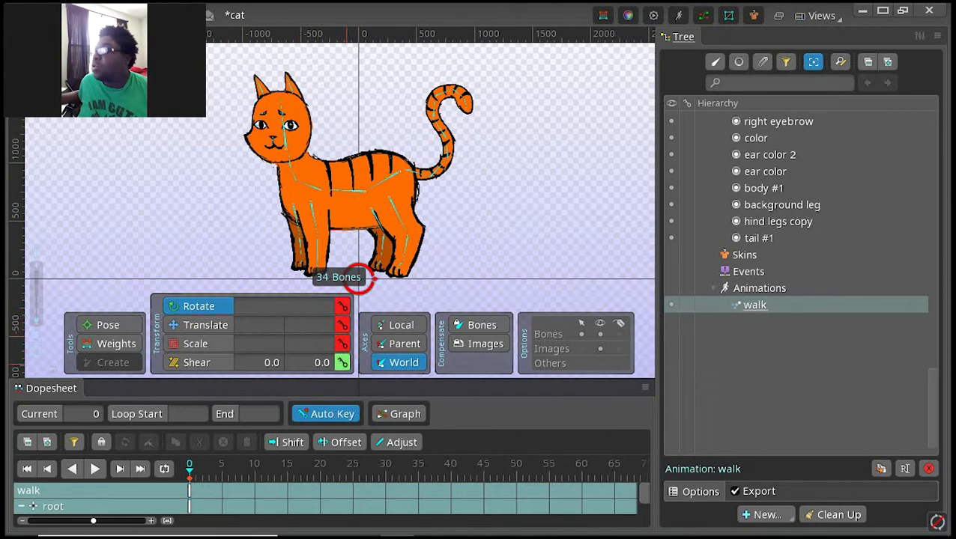
pyautogui.click(341, 362)
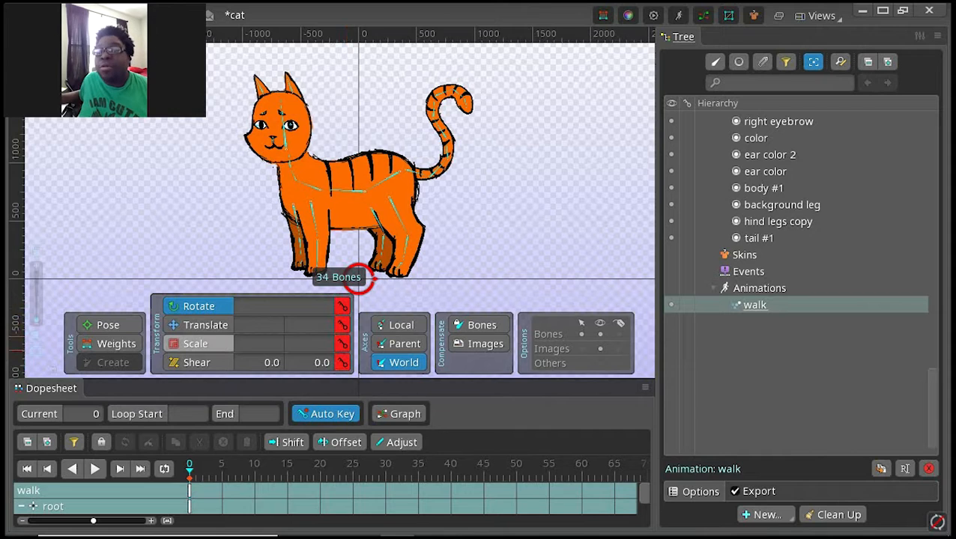
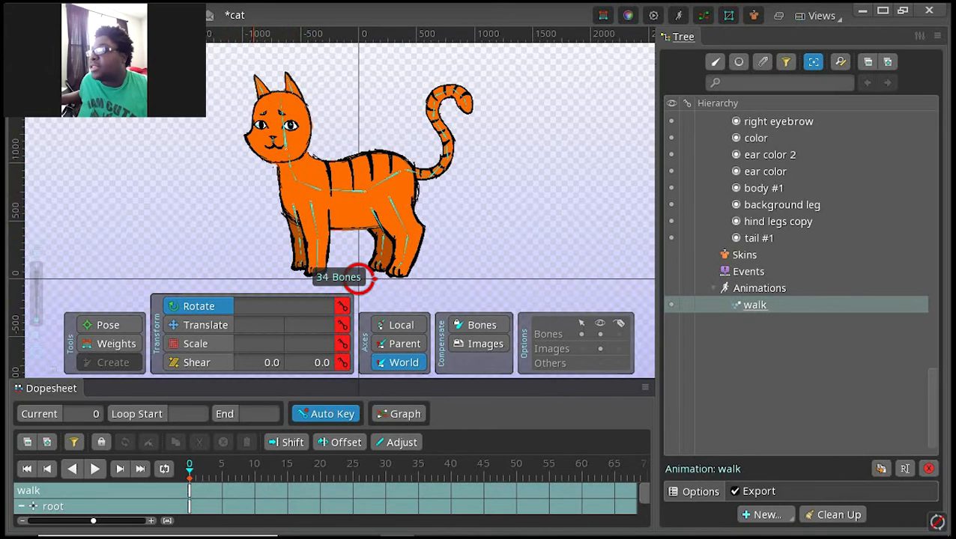
# Step: At frame 10 of the walk animation, rotate the front legs bone forward to about 236.7 degrees
pyautogui.click(254, 465)
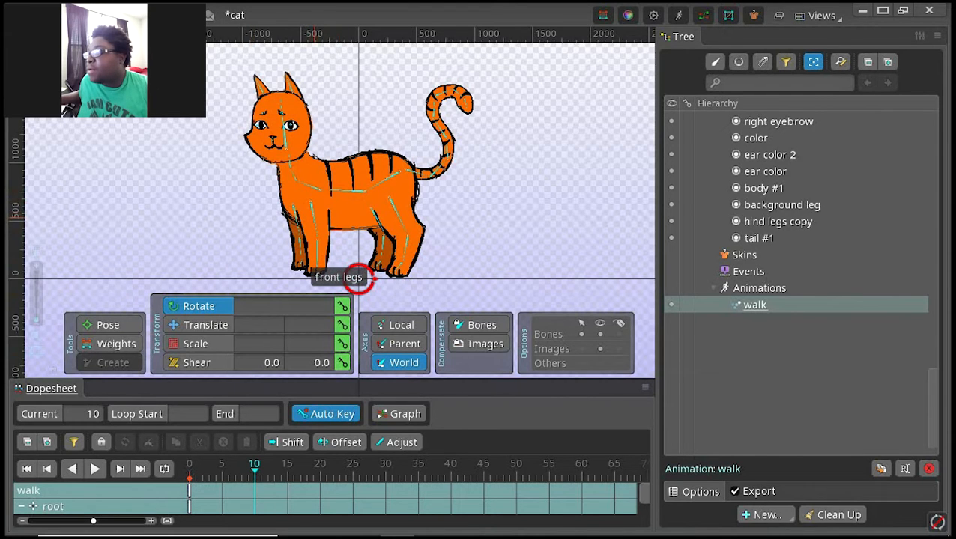
pyautogui.click(359, 279)
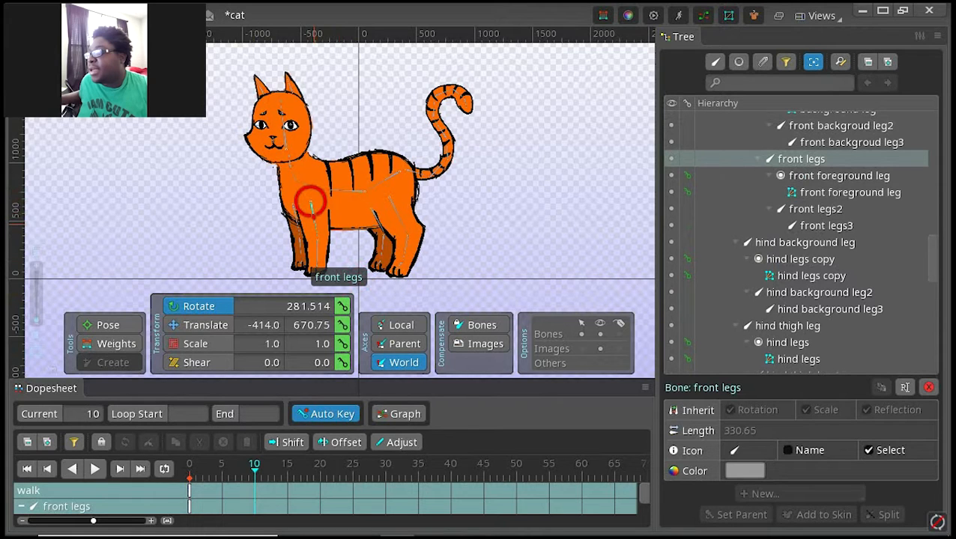
pyautogui.moveTo(313, 223); pyautogui.dragTo(292, 223)
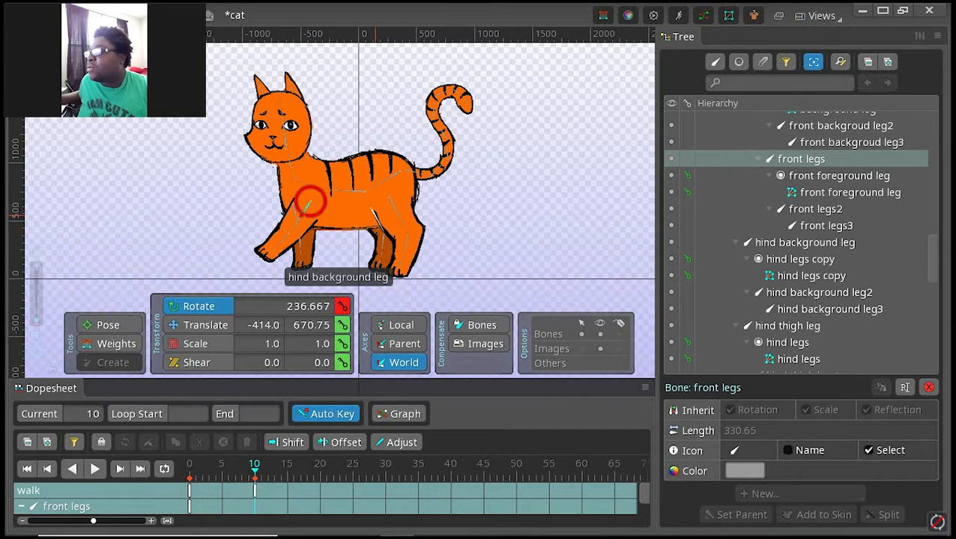
# Step: Finish the frame 10 pose by rotating the hind leg bones and the front background leg bone, and compare it with frame 0
pyautogui.moveTo(377, 216); pyautogui.dragTo(389, 197)
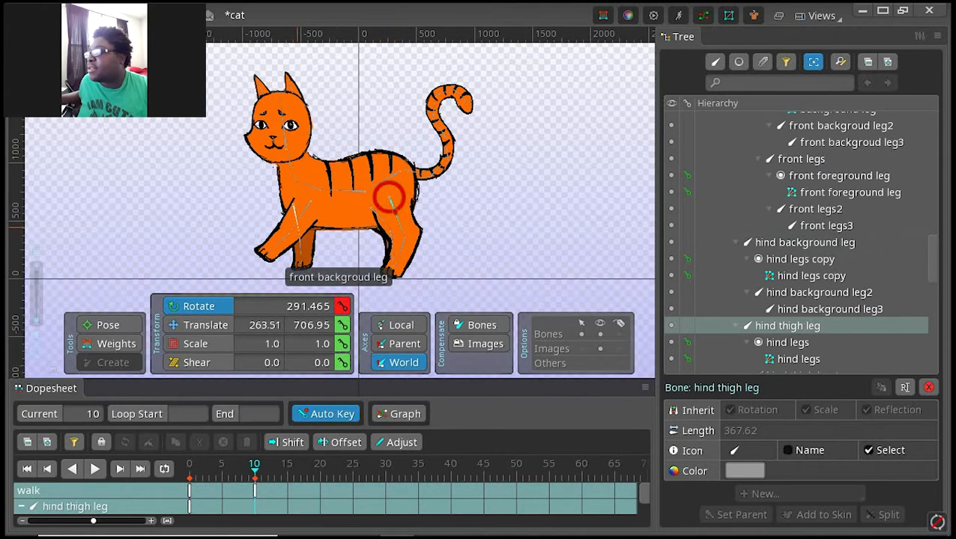
pyautogui.moveTo(292, 203); pyautogui.dragTo(292, 204)
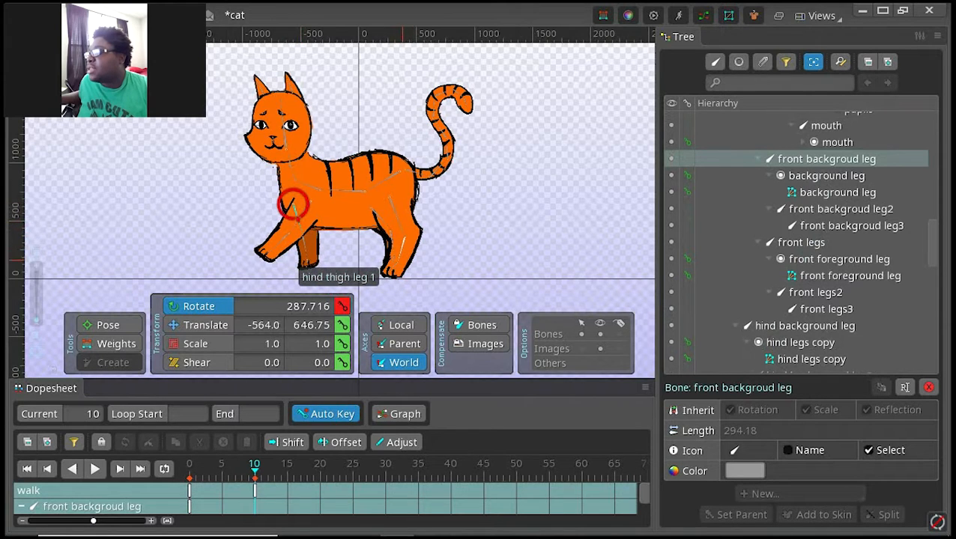
pyautogui.moveTo(399, 256); pyautogui.dragTo(409, 273)
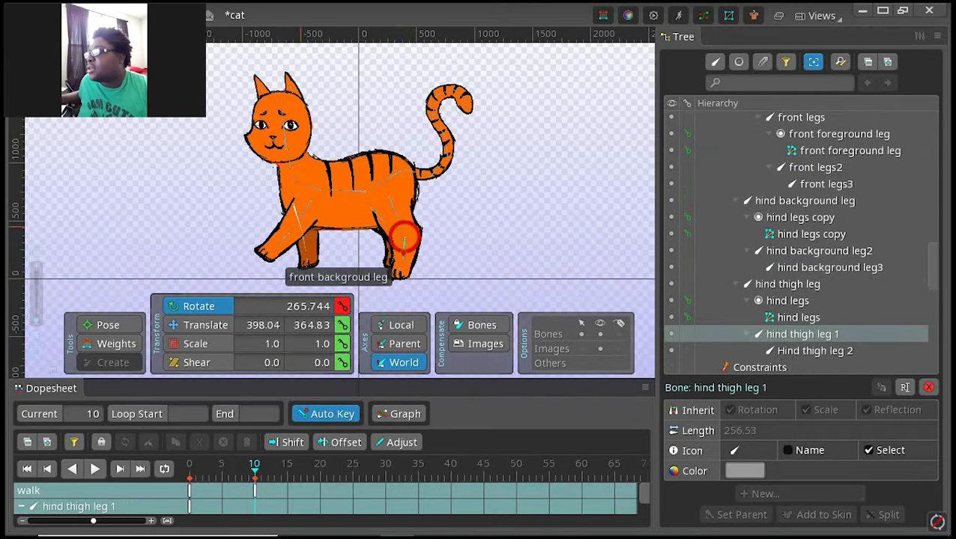
pyautogui.moveTo(292, 197); pyautogui.dragTo(294, 206)
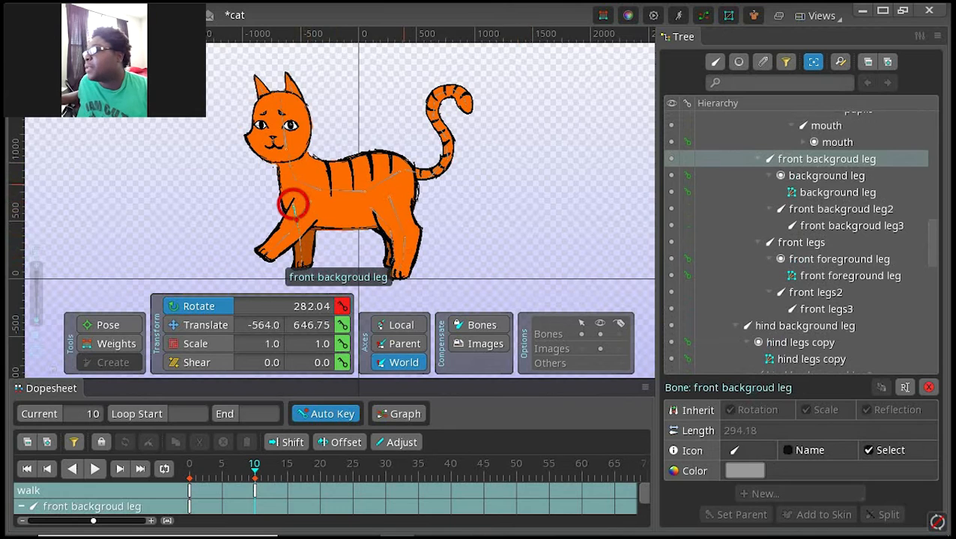
pyautogui.moveTo(420, 191); pyautogui.dragTo(401, 186)
pyautogui.moveTo(449, 206); pyautogui.dragTo(445, 208)
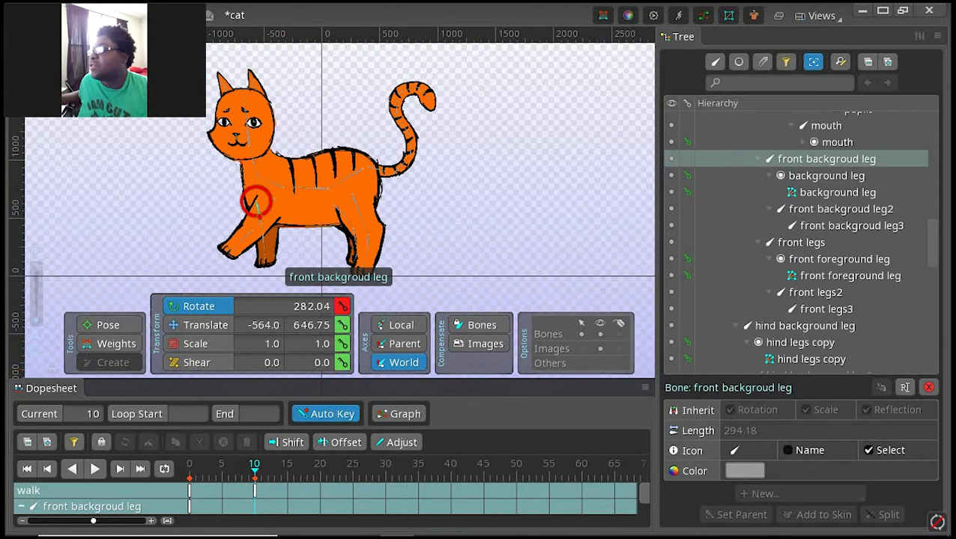
pyautogui.click(189, 492)
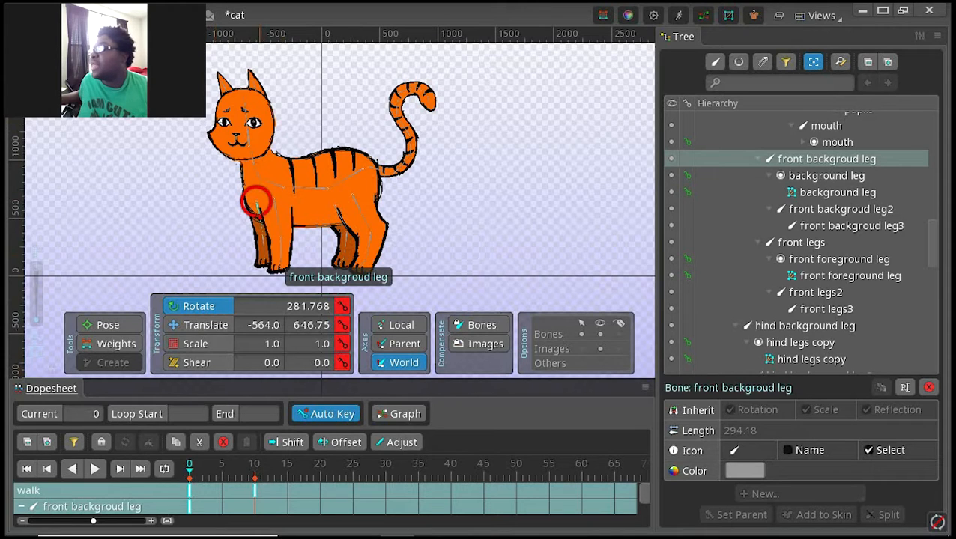
pyautogui.click(255, 491)
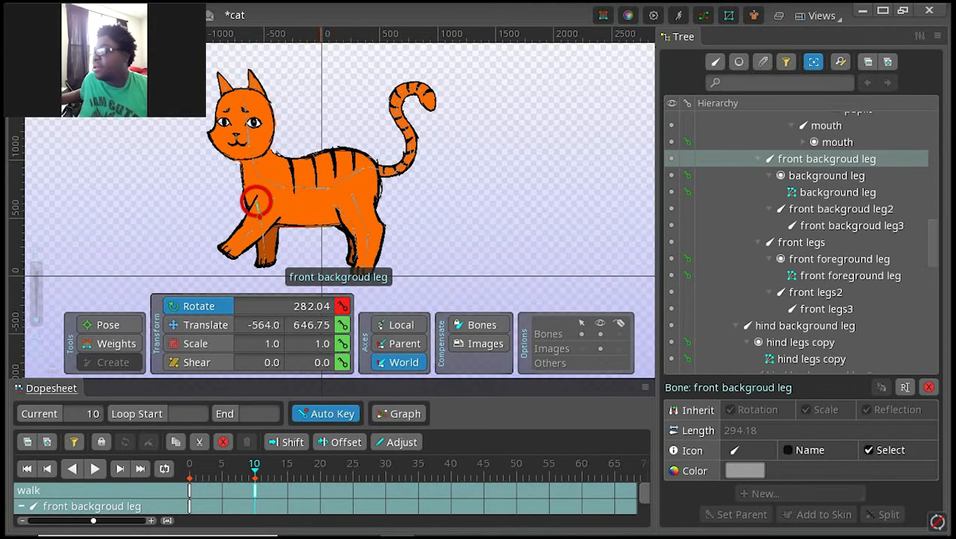
# Step: At frame 20, rotate the front legs bone back to about 281.6 degrees and the hind background leg bone to about 291.3 degrees
pyautogui.click(319, 466)
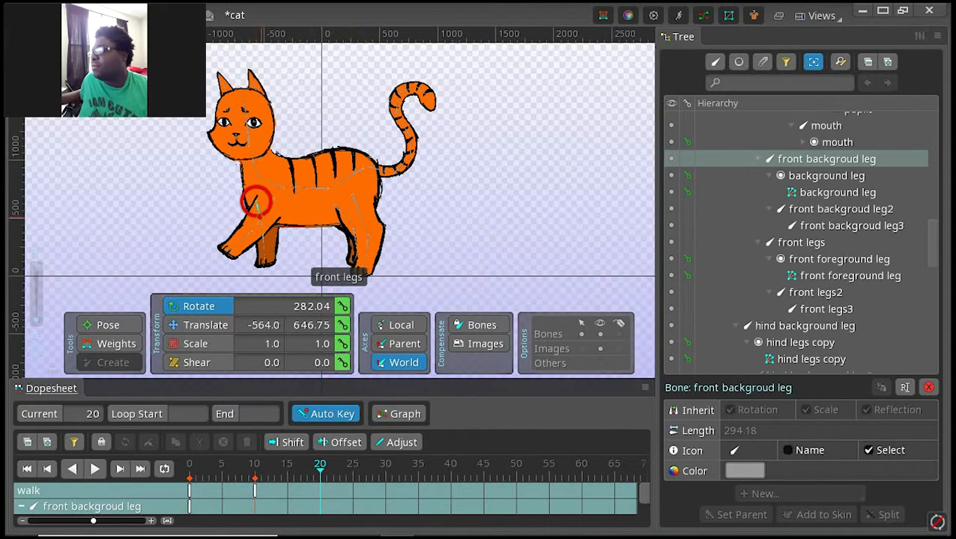
pyautogui.click(273, 198)
pyautogui.moveTo(274, 199); pyautogui.dragTo(280, 230)
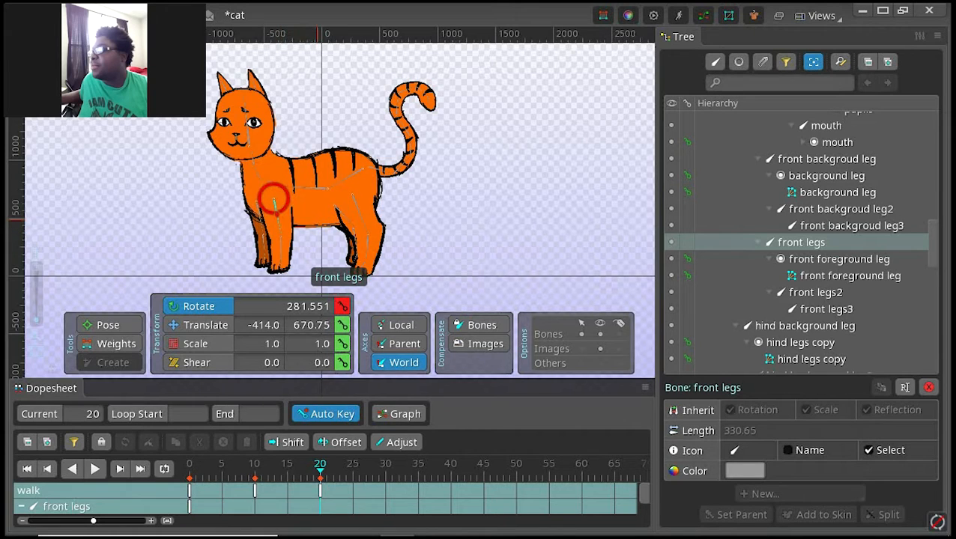
pyautogui.click(337, 211)
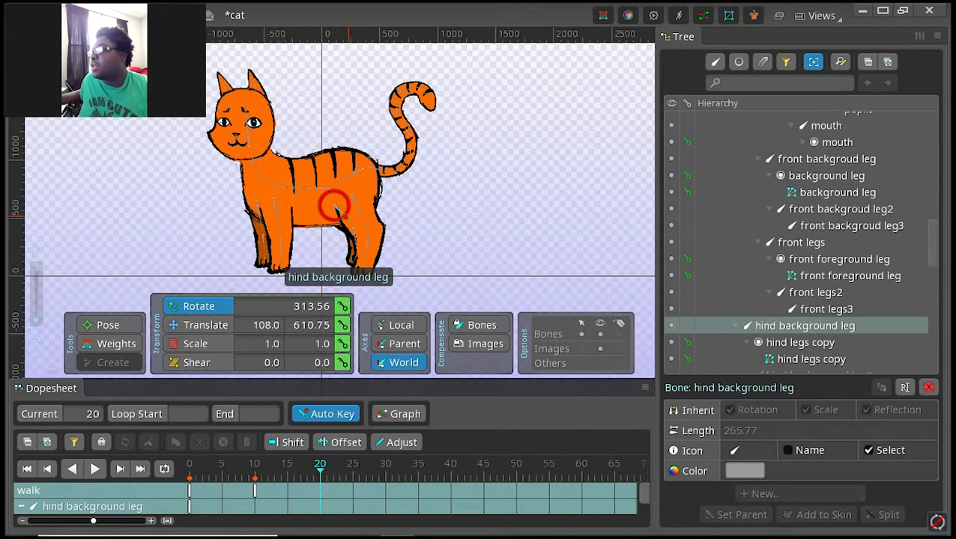
pyautogui.moveTo(337, 211); pyautogui.dragTo(336, 209)
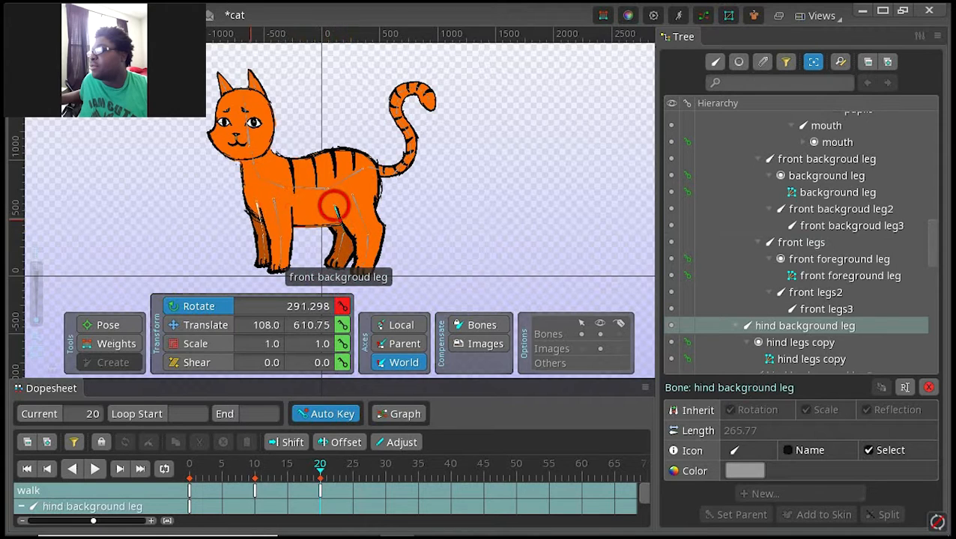
# Step: Swing the front background leg bone forward to about 210.6 degrees at frame 20 and compare the pose with frame 10
pyautogui.click(255, 204)
pyautogui.moveTo(255, 204)
pyautogui.mouseDown()
pyautogui.moveTo(213, 236)
pyautogui.moveTo(252, 201)
pyautogui.mouseUp()
pyautogui.click(214, 228)
pyautogui.click(252, 200)
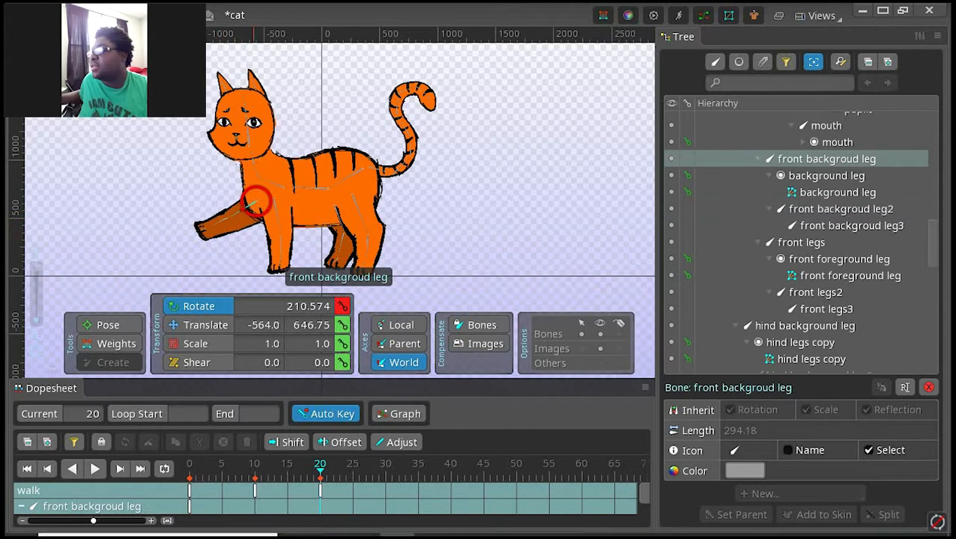
pyautogui.click(254, 490)
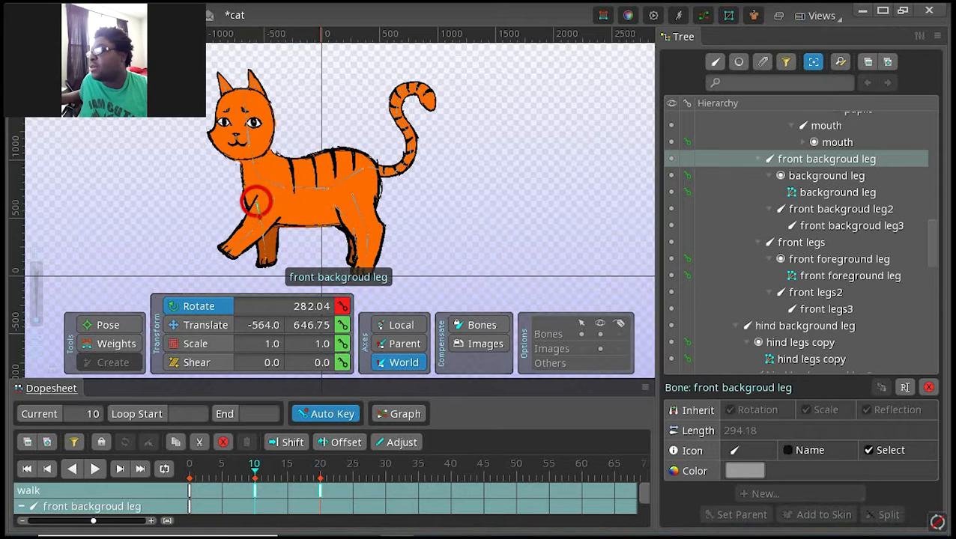
pyautogui.click(319, 491)
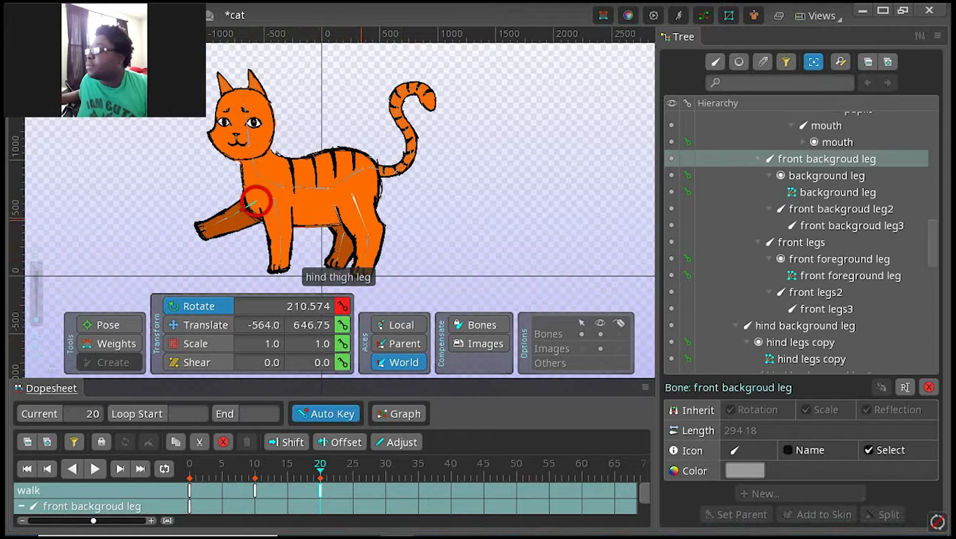
# Step: Stretch the foreground hind leg backward at frame 20, rotating its thigh bones and turning Hind thigh leg 2 to about 291.3 degrees
pyautogui.click(362, 219)
pyautogui.moveTo(352, 195); pyautogui.dragTo(350, 195)
pyautogui.moveTo(373, 234); pyautogui.dragTo(384, 256)
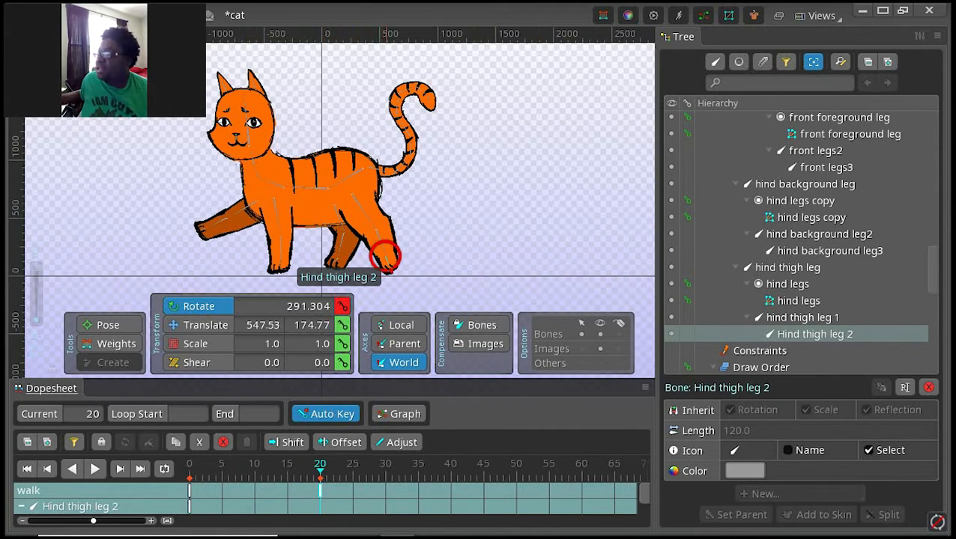
# Step: Compare the cat's poses at frames 30, 20 and 0 with the Hind thigh leg 2 bone selected
pyautogui.click(385, 465)
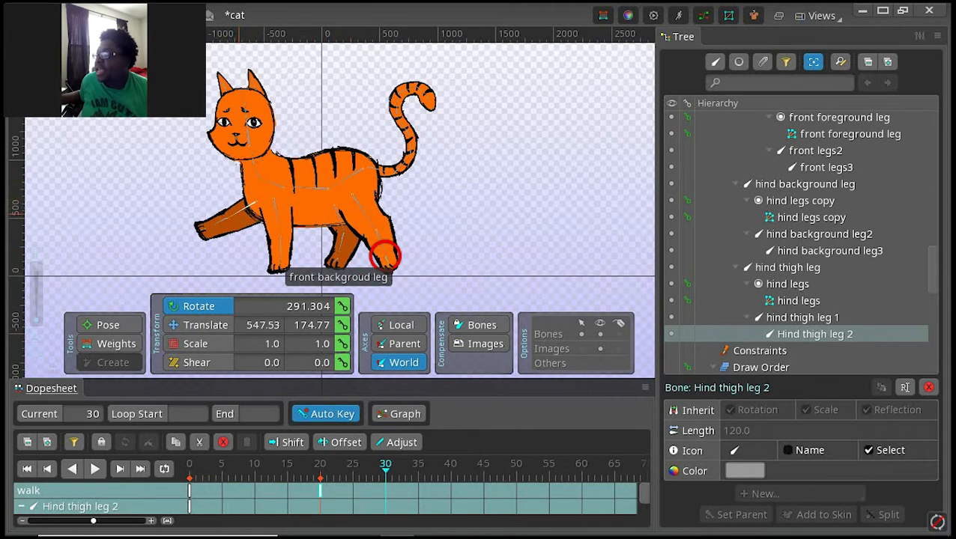
pyautogui.click(320, 464)
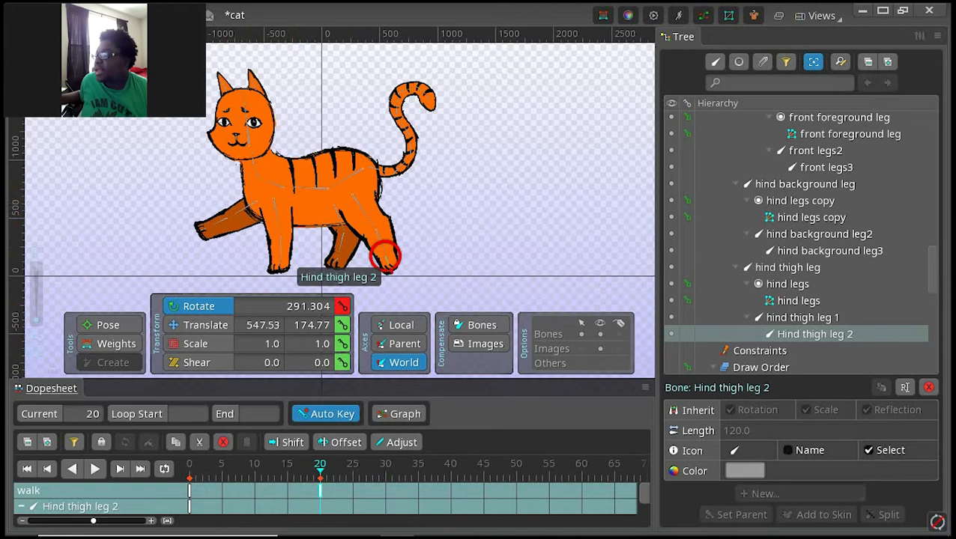
pyautogui.doubleClick(190, 506)
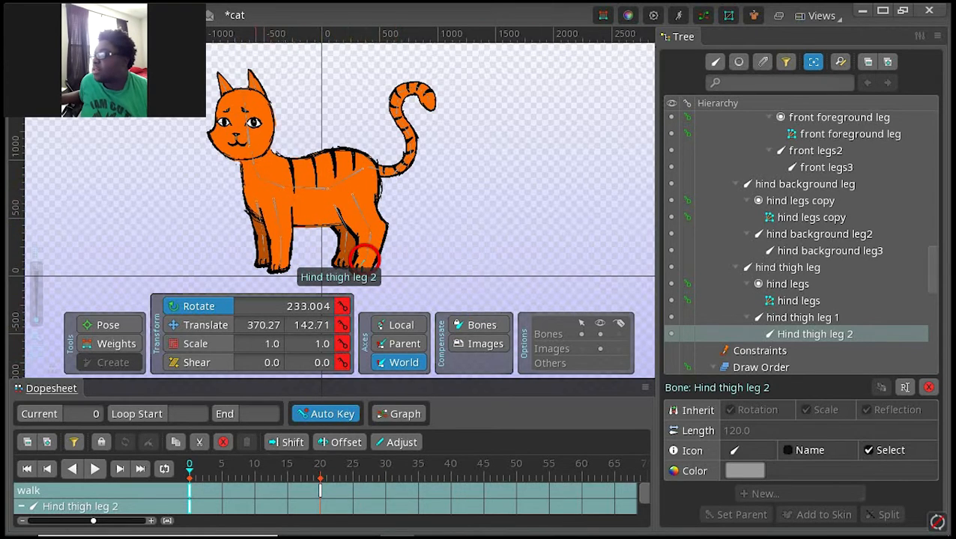
# Step: With no bone selected, copy all of the walk animation's frame 0 keys and paste them at frame 30
pyautogui.doubleClick(483, 120)
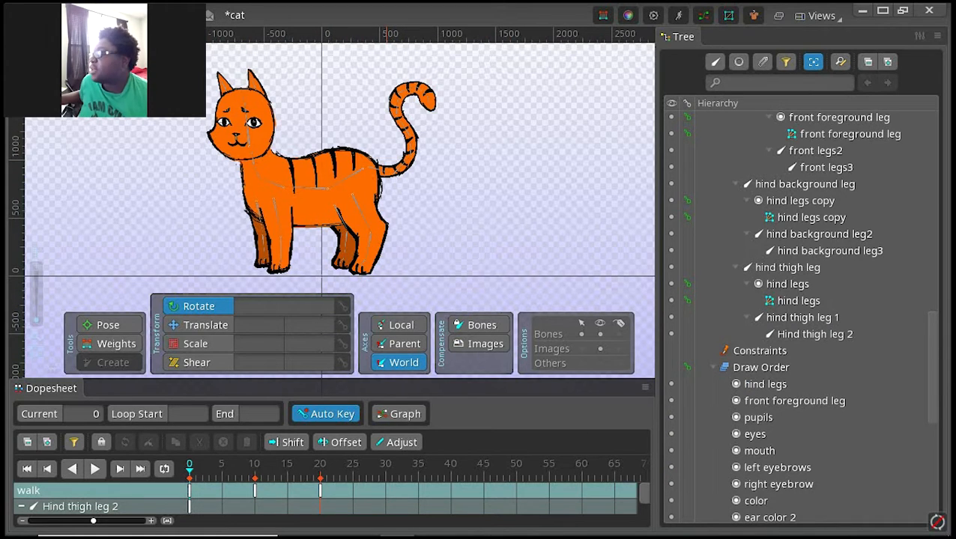
pyautogui.click(386, 466)
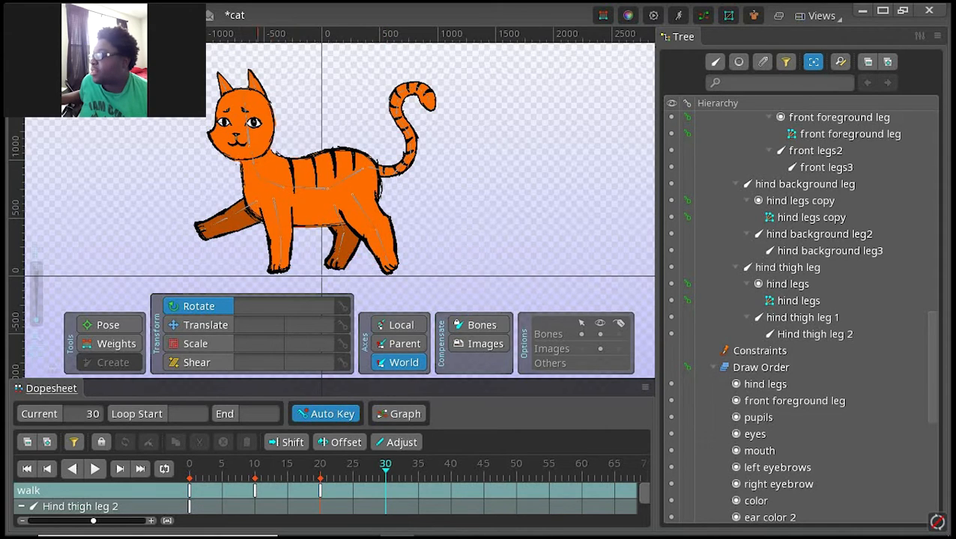
pyautogui.doubleClick(189, 491)
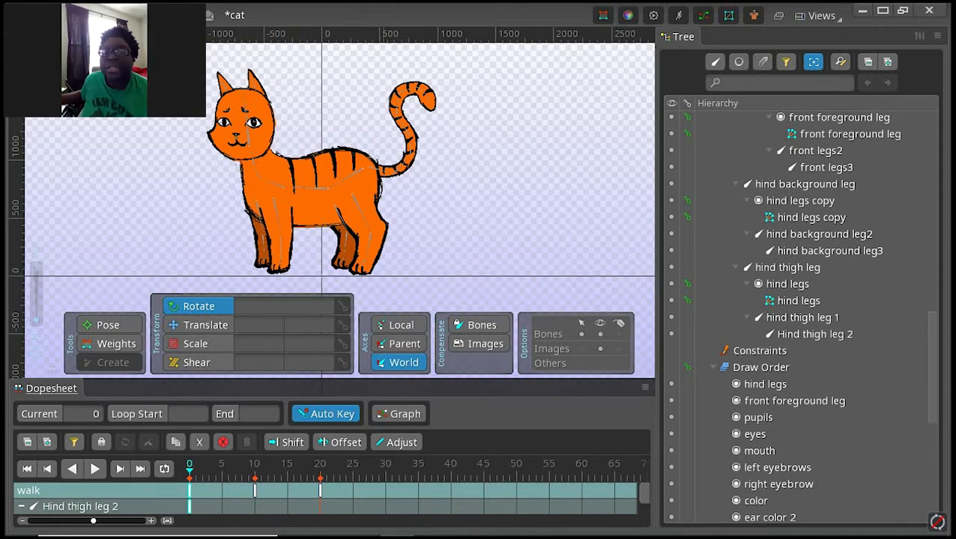
pyautogui.click(385, 466)
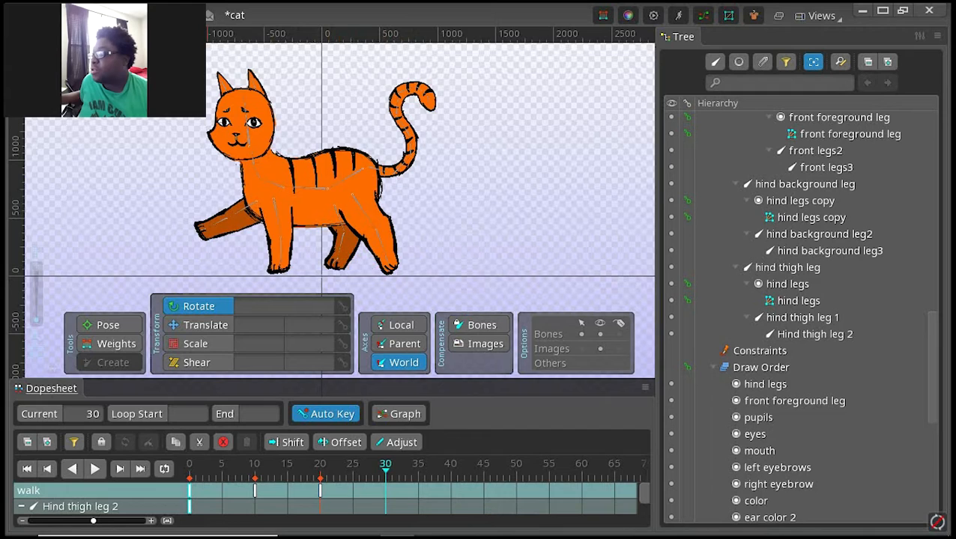
pyautogui.click(189, 466)
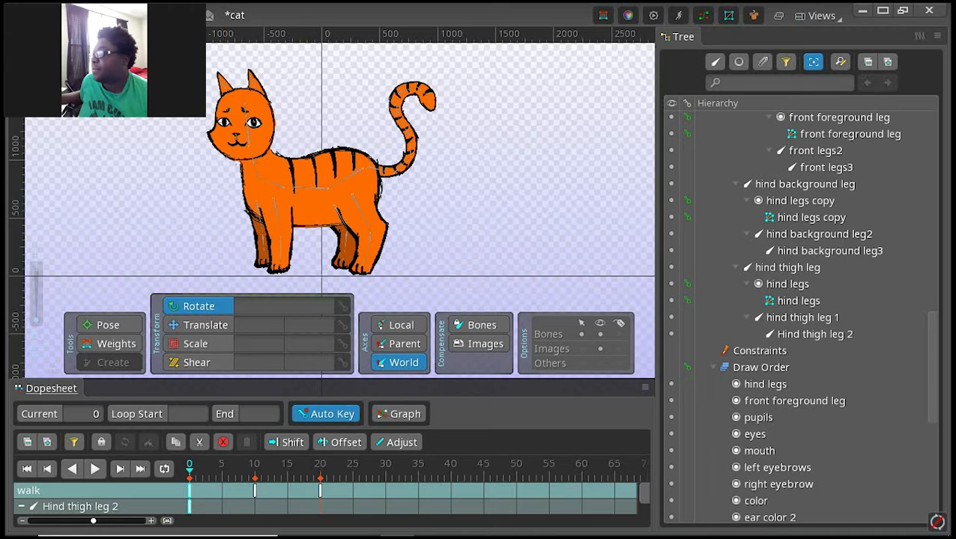
pyautogui.scroll(-4, 326, 498)
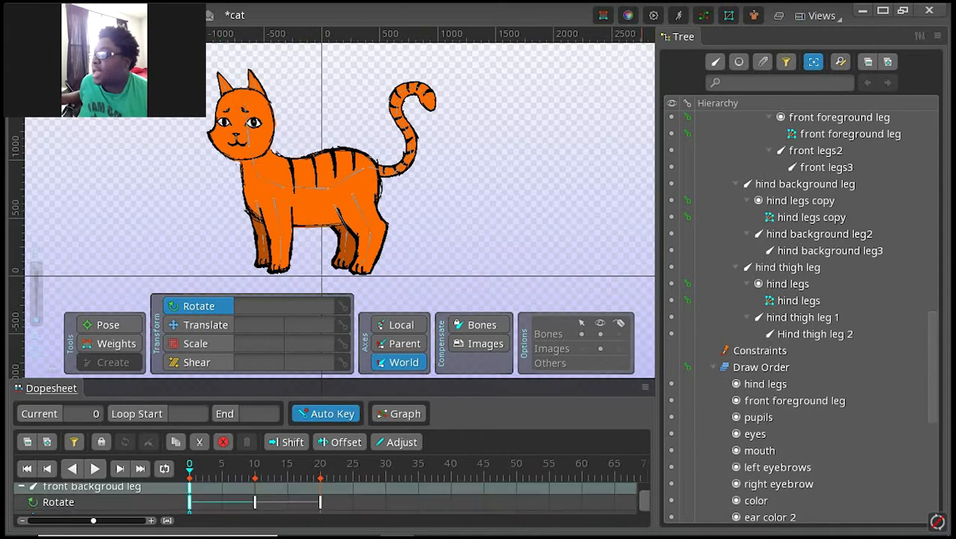
pyautogui.scroll(4, 175, 498)
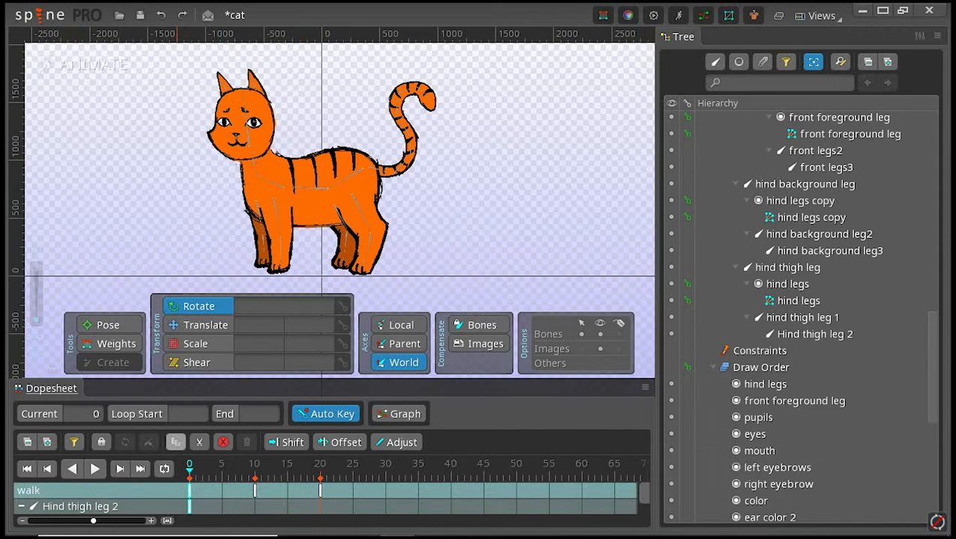
pyautogui.click(175, 442)
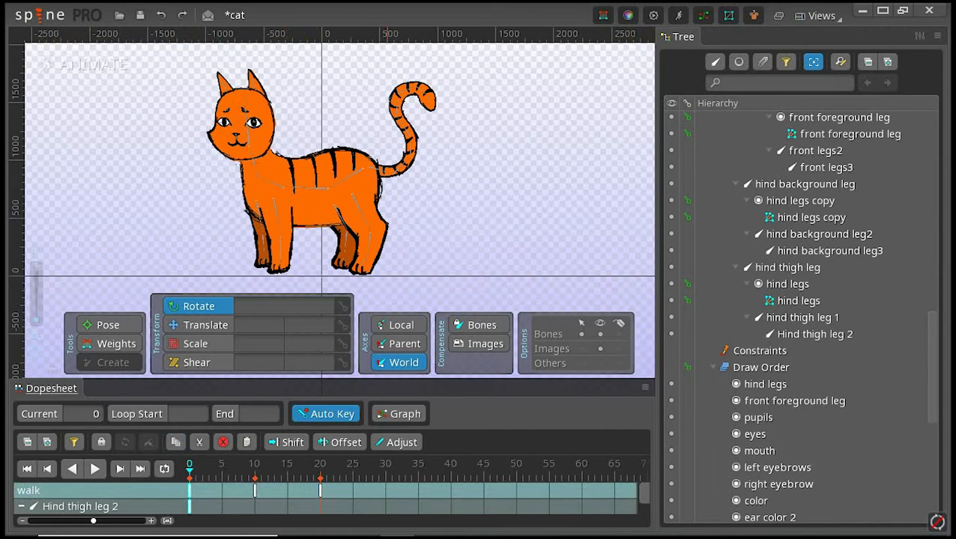
pyautogui.click(386, 465)
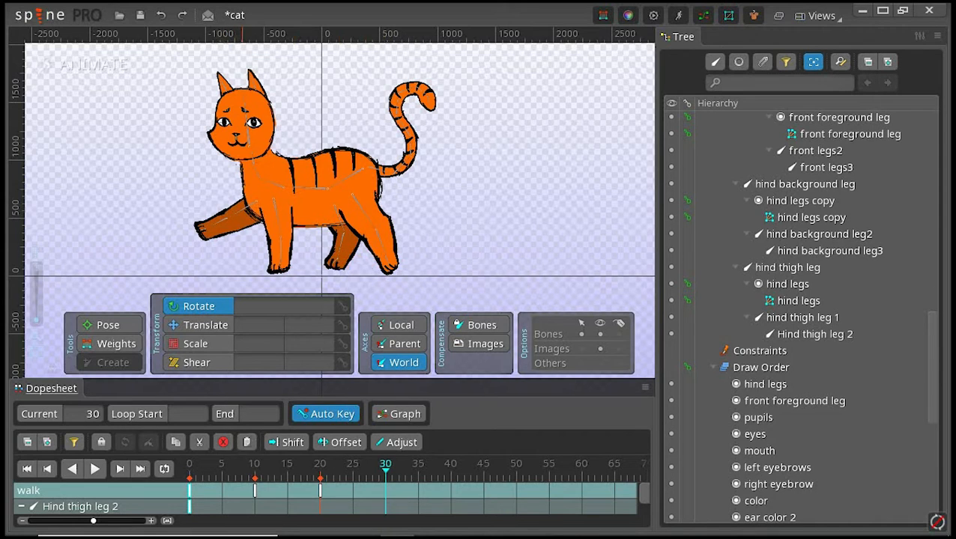
pyautogui.click(247, 442)
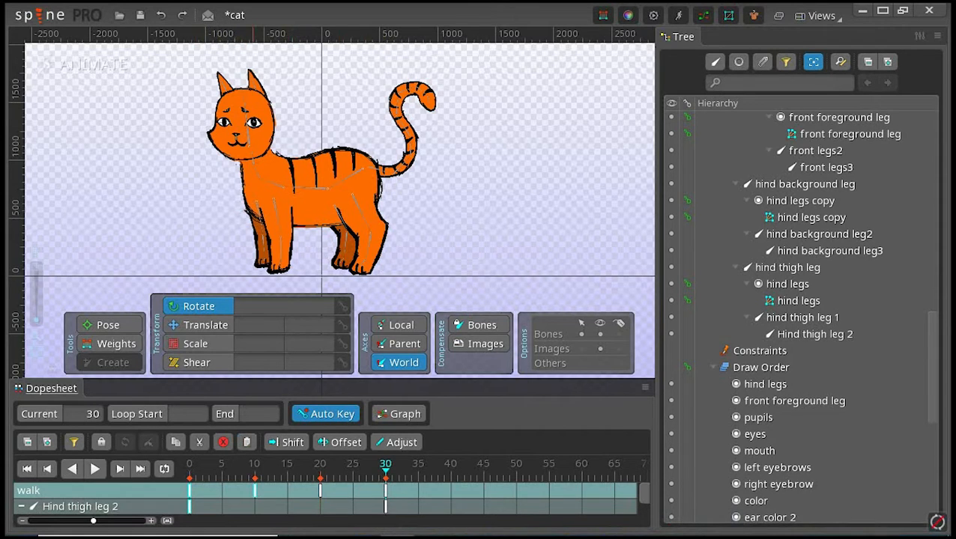
# Step: Review the key poses at frames 0, 10, 20 and 30, and play the walk animation forward
pyautogui.click(255, 466)
pyautogui.click(189, 490)
pyautogui.click(254, 491)
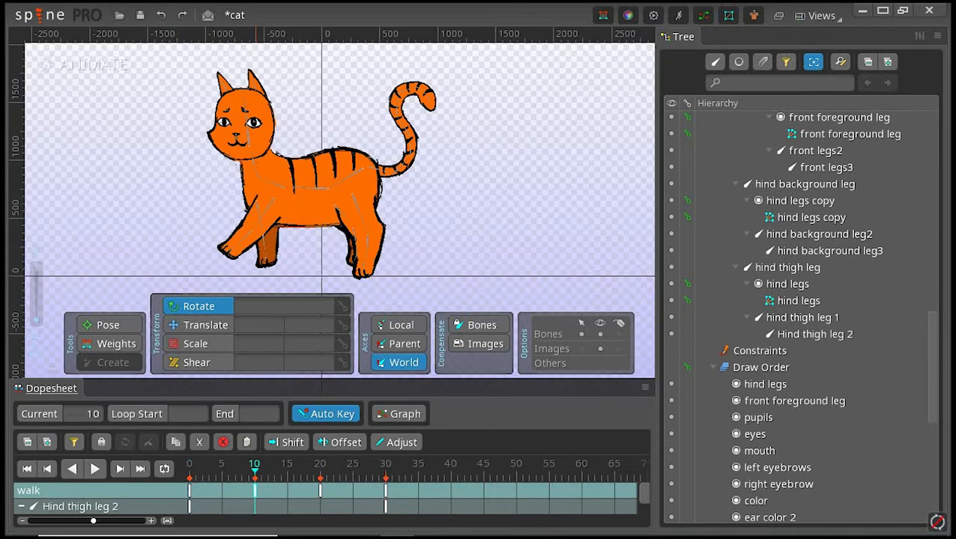
pyautogui.click(320, 490)
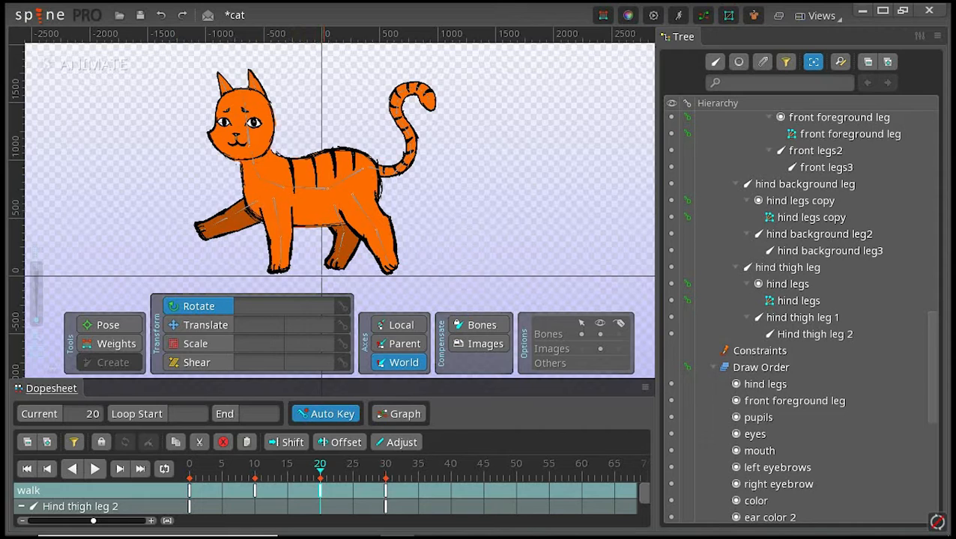
pyautogui.click(385, 491)
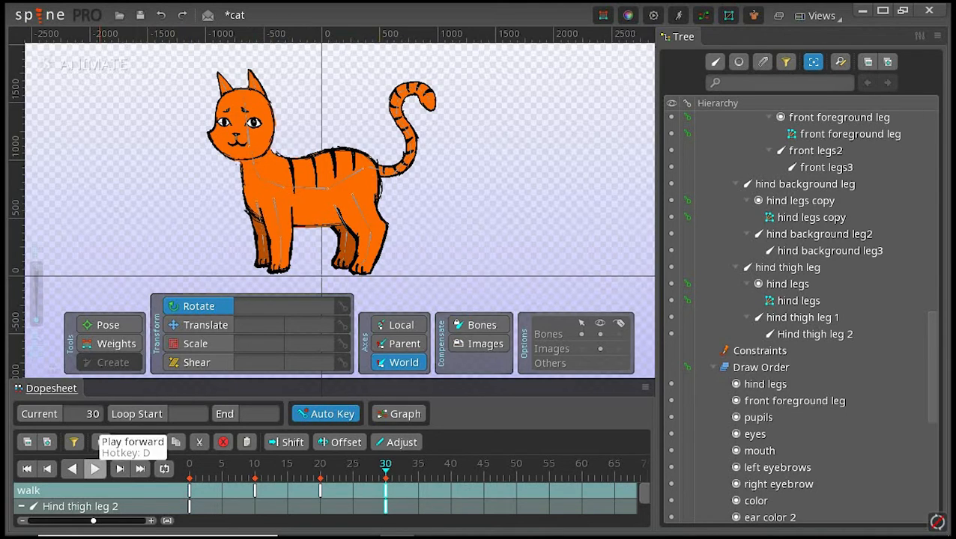
pyautogui.click(95, 468)
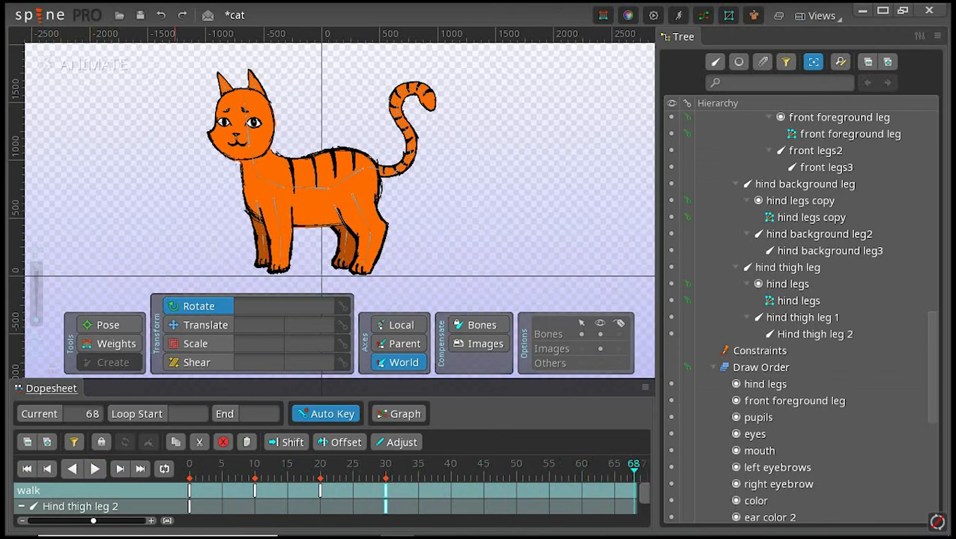
# Step: Turn on playback repeat and play the walk animation as a loop from frame 0
pyautogui.click(164, 469)
pyautogui.click(190, 465)
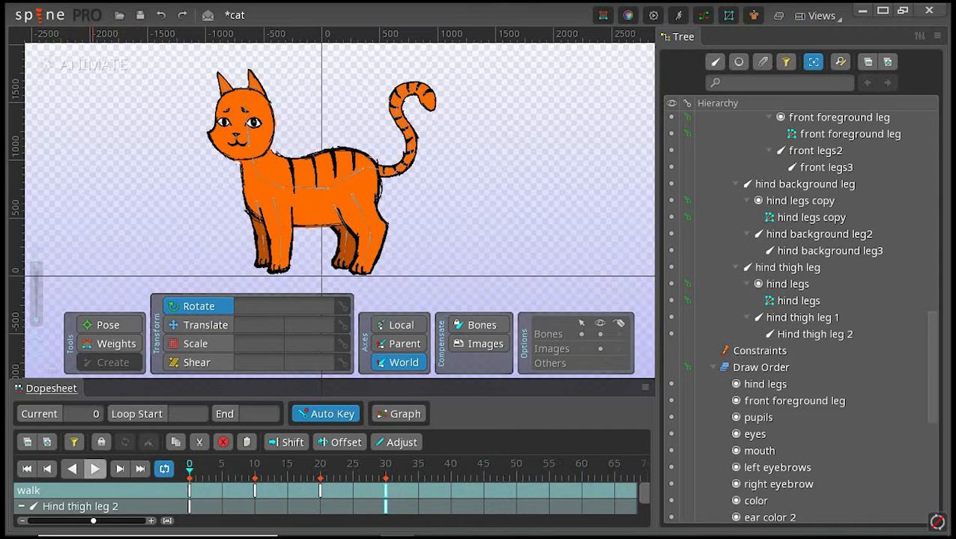
pyautogui.click(95, 469)
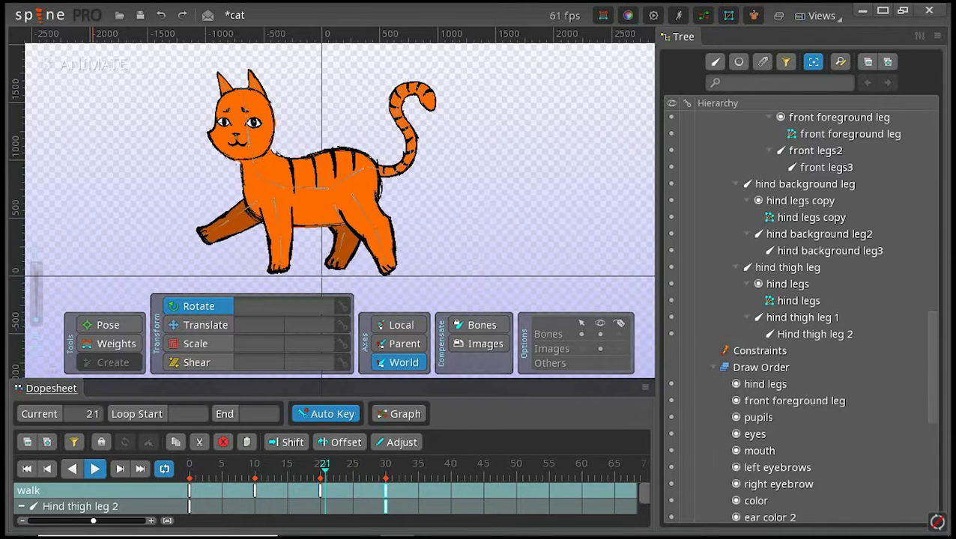
pyautogui.click(94, 469)
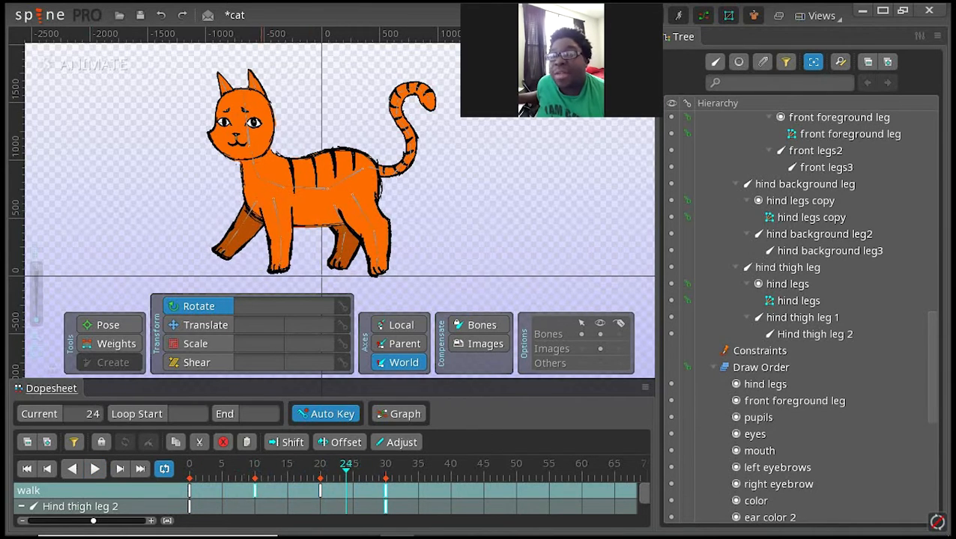
pyautogui.click(95, 468)
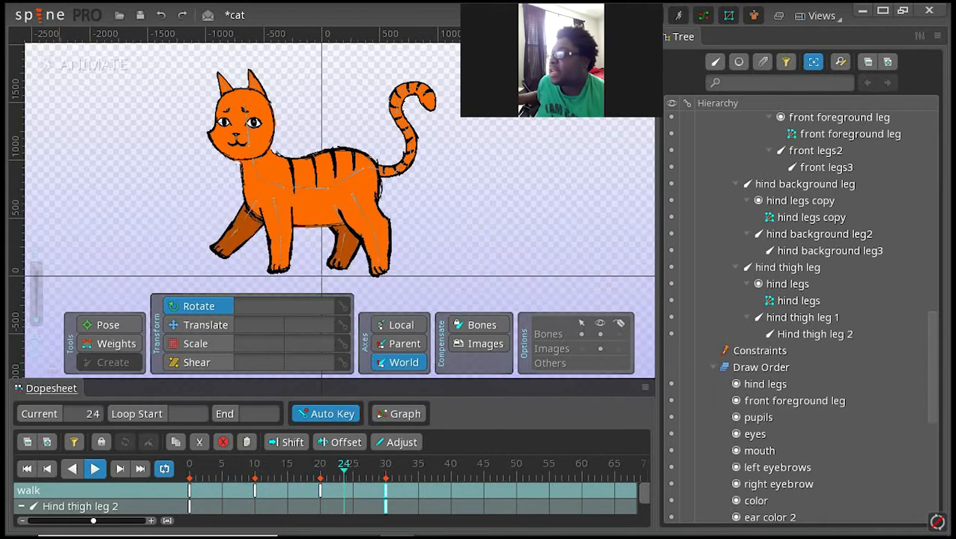
pyautogui.click(90, 469)
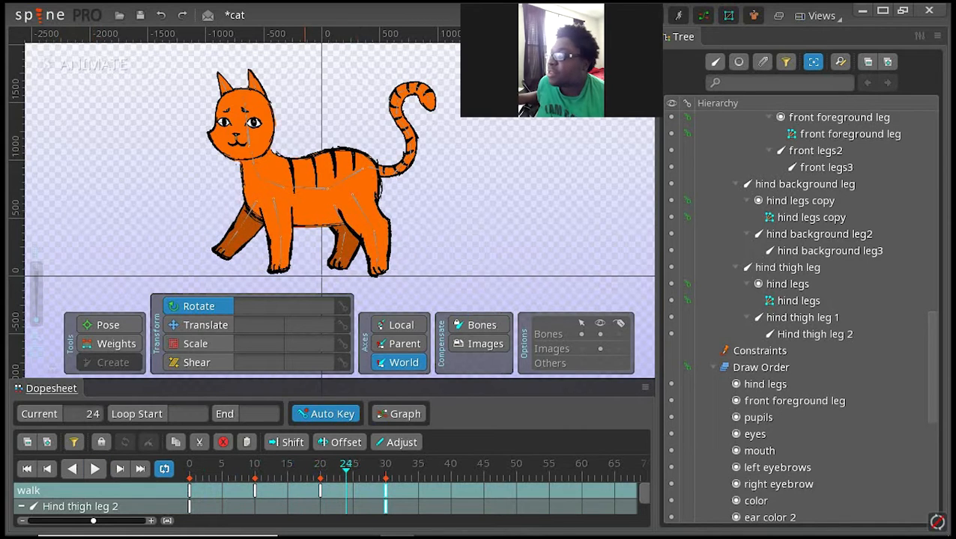
# Step: Compare the cat's leg poses at frames 20, 10 and 30 of the walk, replaying the loop between them
pyautogui.click(320, 490)
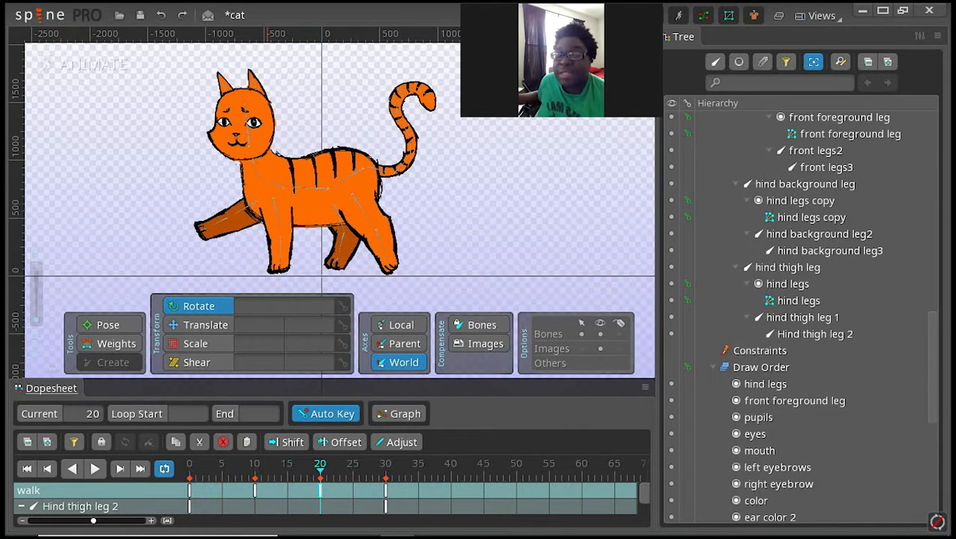
pyautogui.click(254, 490)
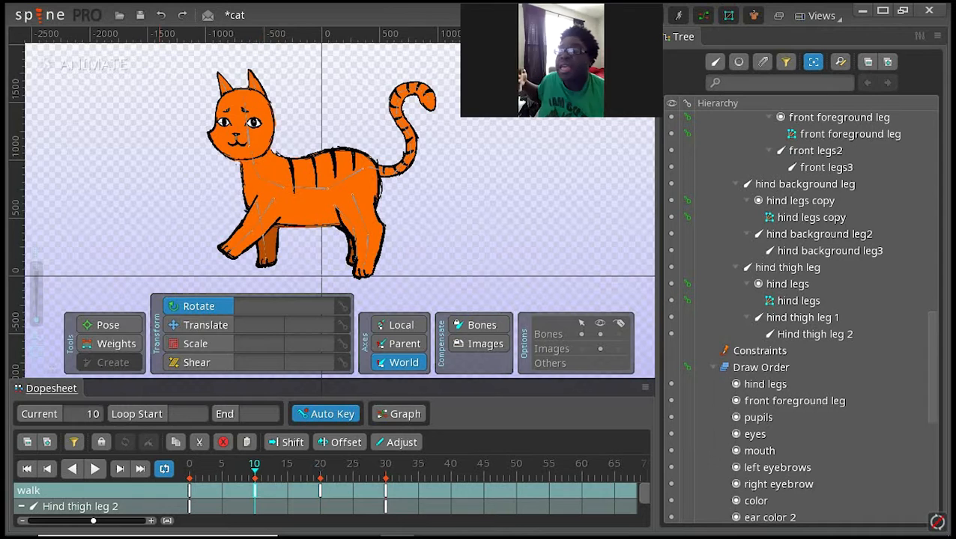
pyautogui.click(95, 469)
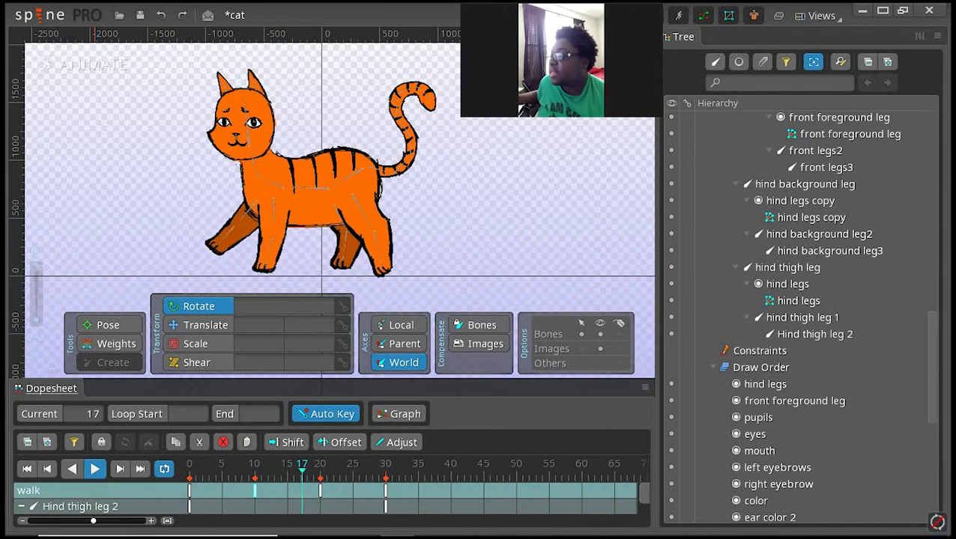
pyautogui.click(95, 469)
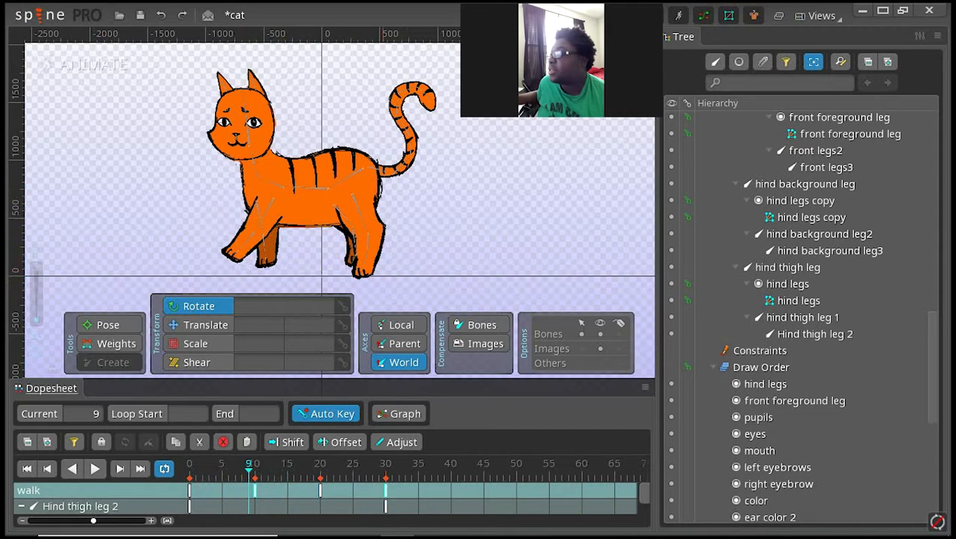
pyautogui.click(385, 491)
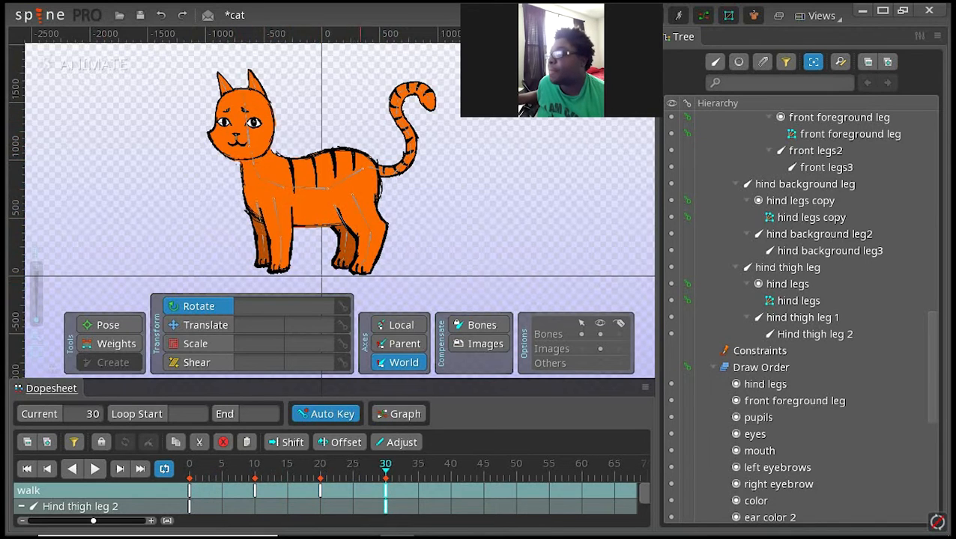
pyautogui.click(321, 466)
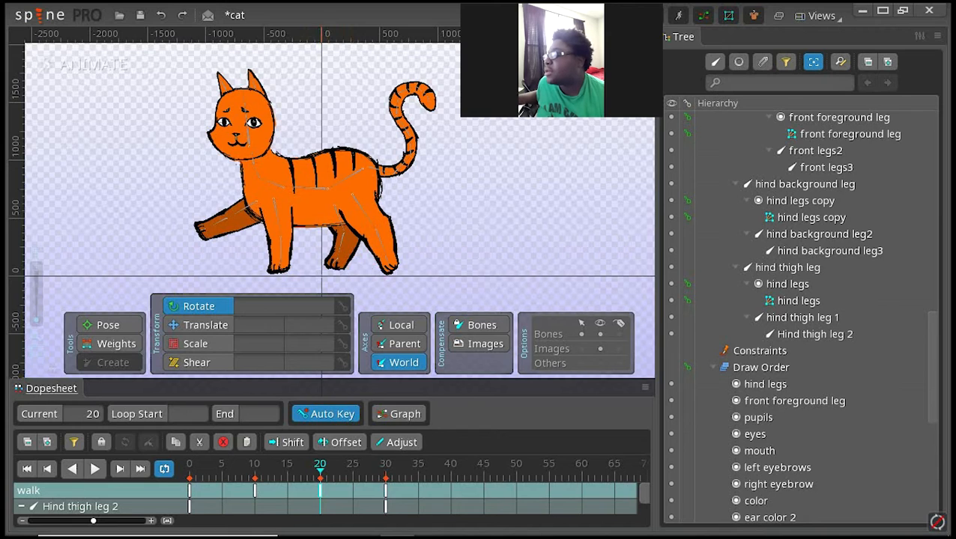
pyautogui.click(385, 466)
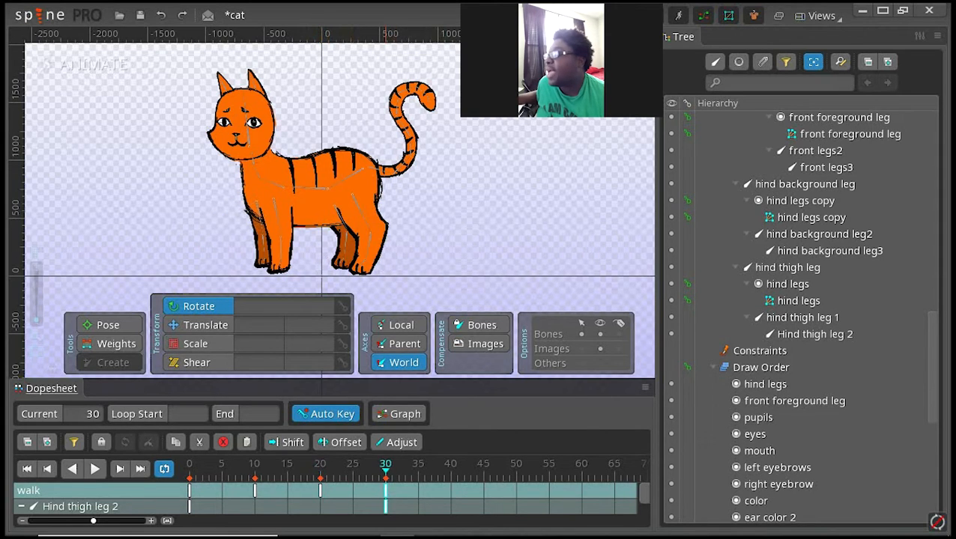
# Step: Move the walk animation's frame 30 keys to frame 40 and paste a copy of its frame 10 keys at frame 30
pyautogui.moveTo(386, 491); pyautogui.dragTo(450, 491)
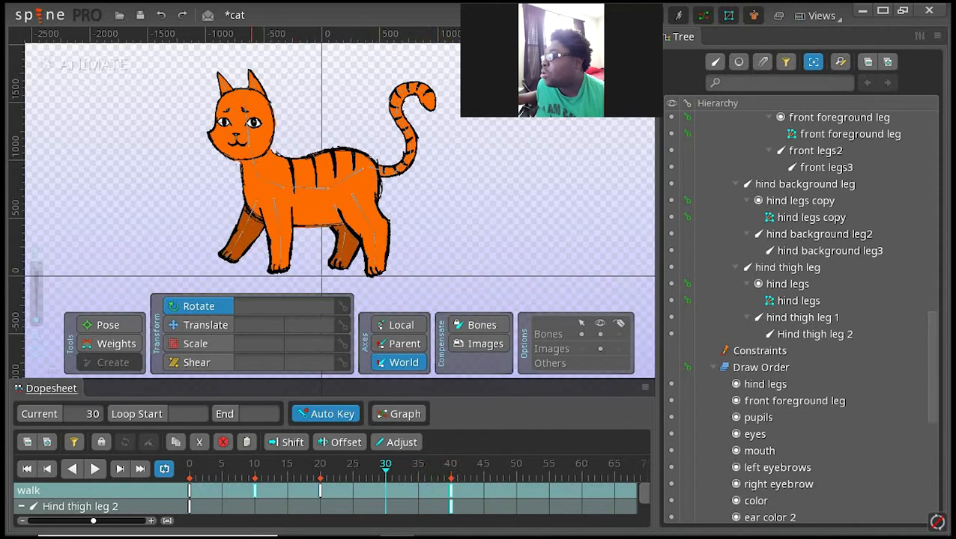
pyautogui.click(255, 491)
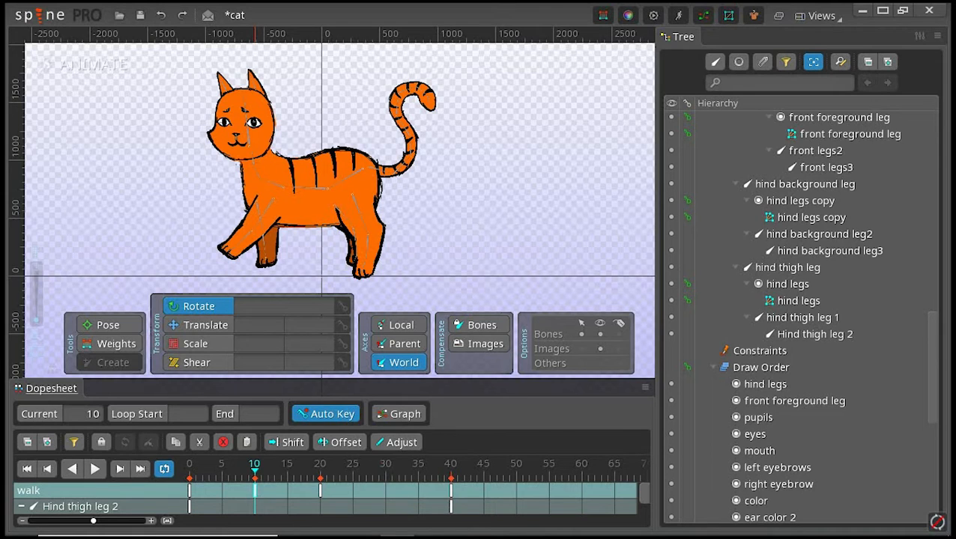
pyautogui.click(175, 443)
pyautogui.click(386, 491)
pyautogui.click(386, 466)
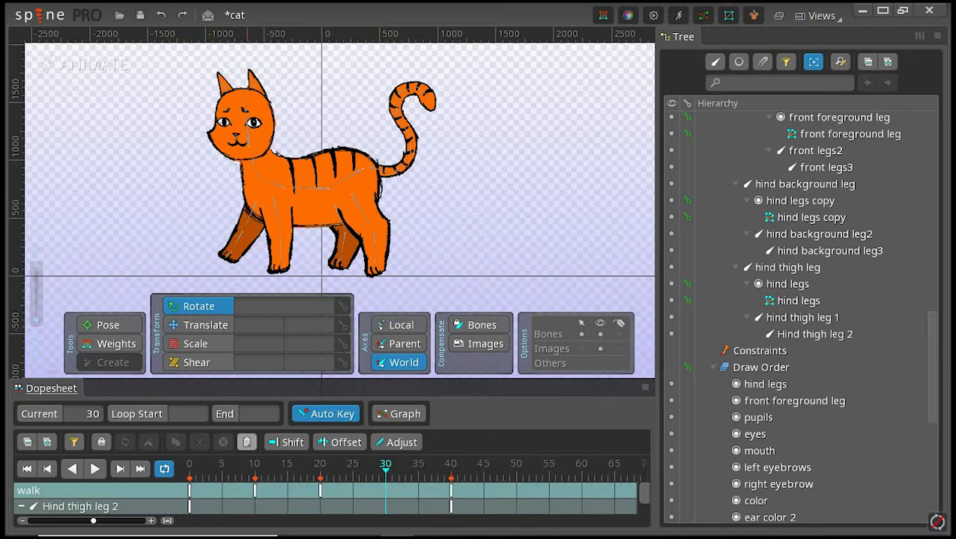
pyautogui.click(247, 442)
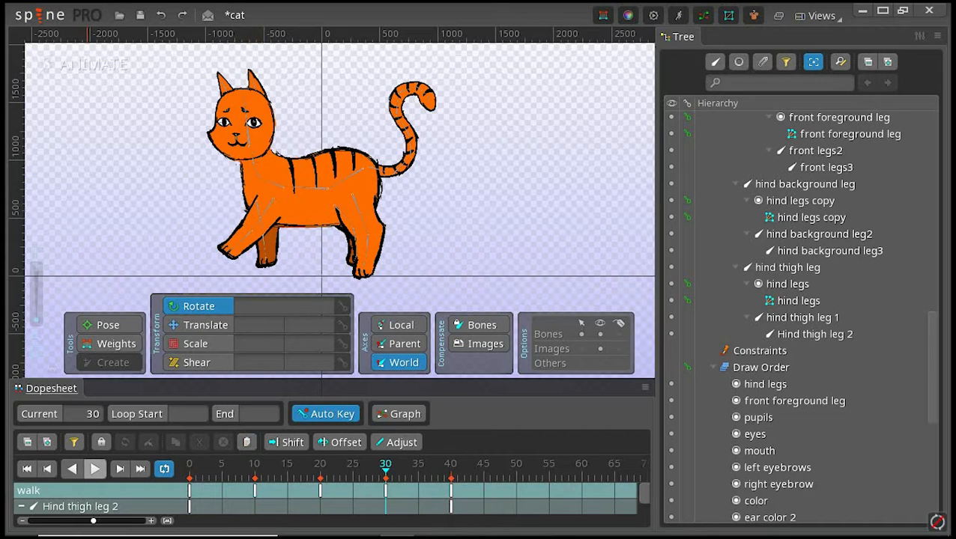
pyautogui.click(94, 469)
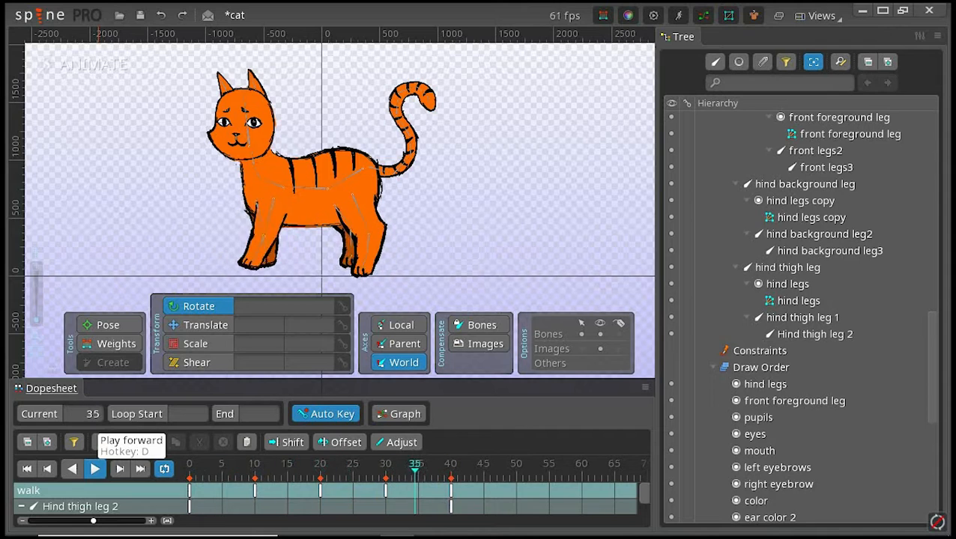
pyautogui.click(94, 468)
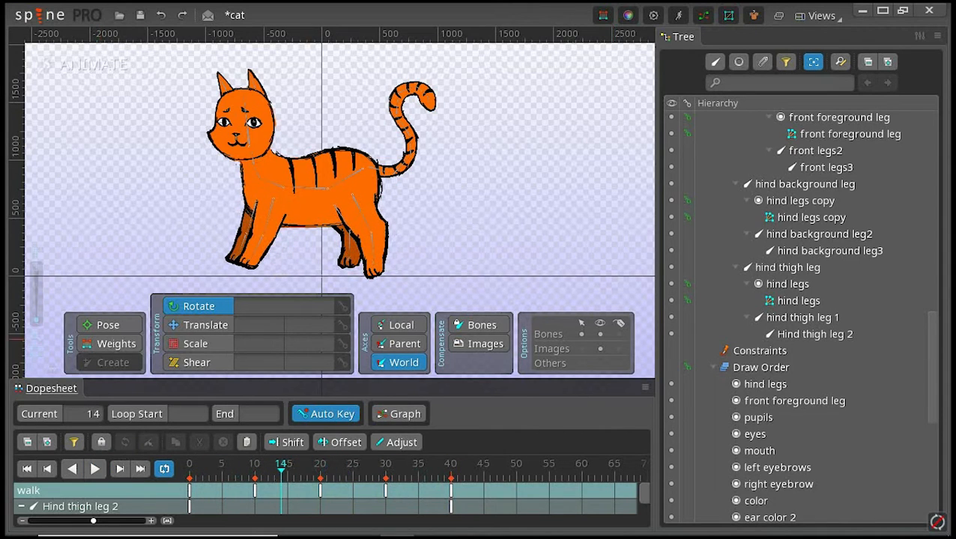
# Step: Create a new animation named tail under the skeleton's Animations
pyautogui.scroll(-7, 801, 300)
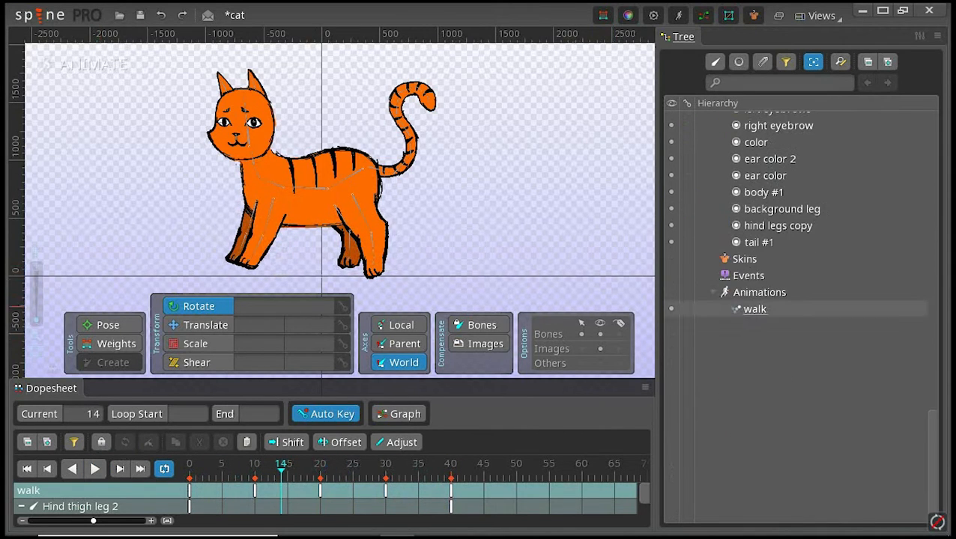
pyautogui.click(754, 309)
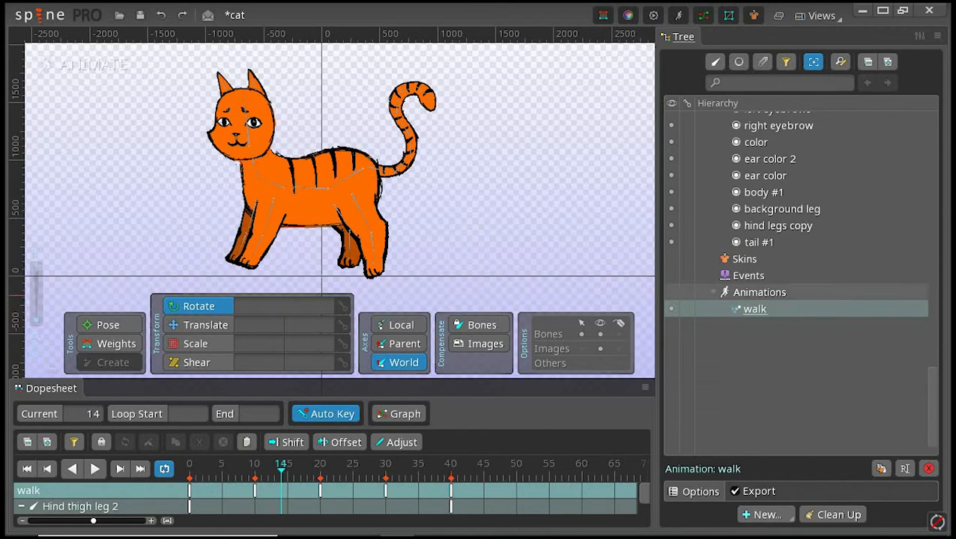
pyautogui.moveTo(738, 533)
pyautogui.click(763, 514)
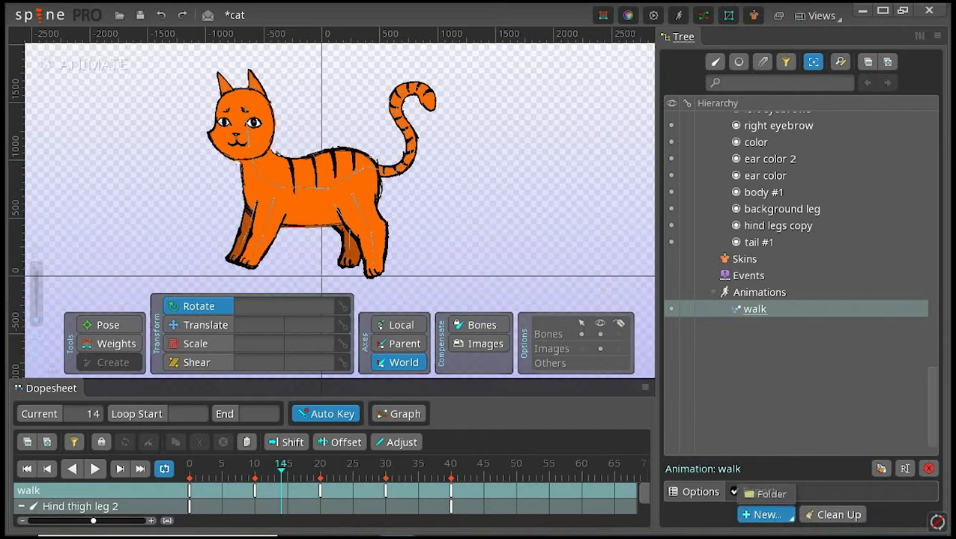
pyautogui.click(764, 515)
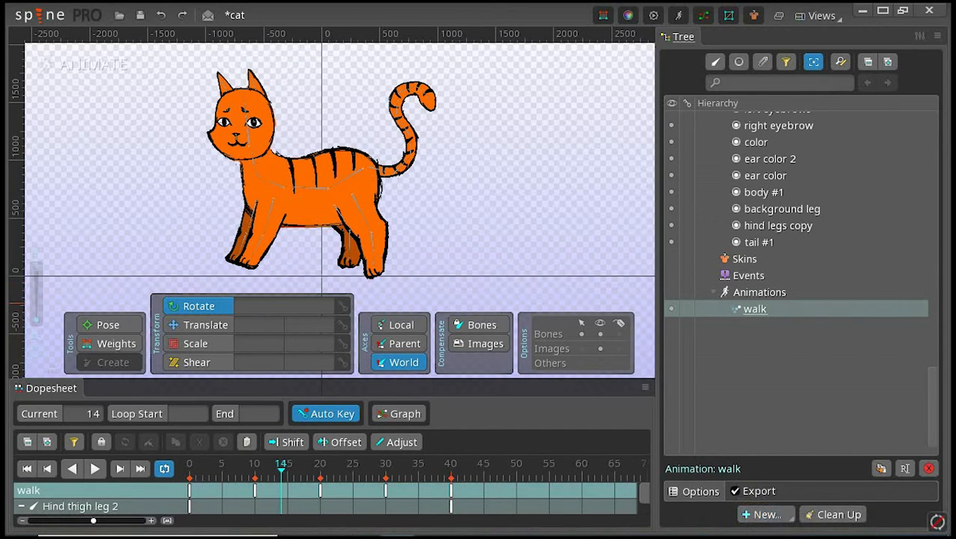
pyautogui.click(758, 292)
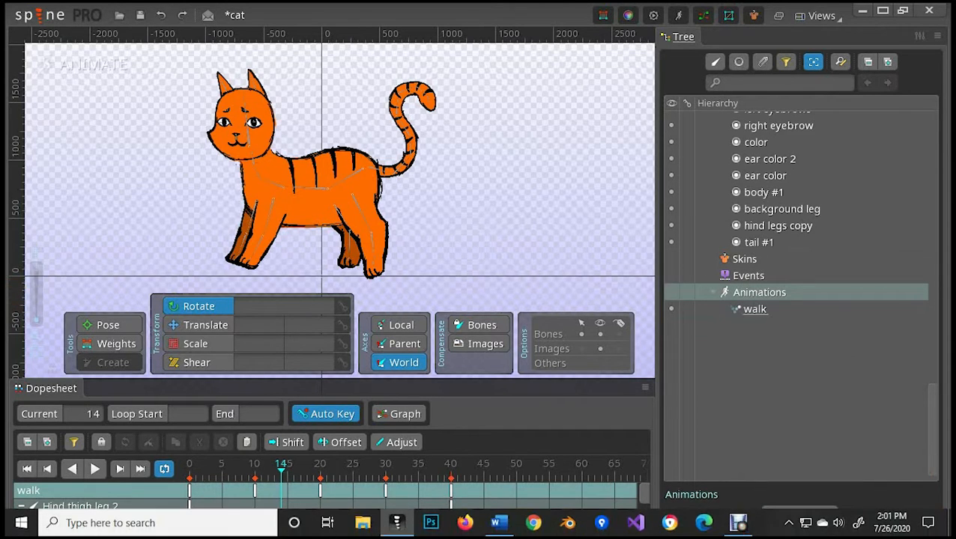
pyautogui.click(790, 507)
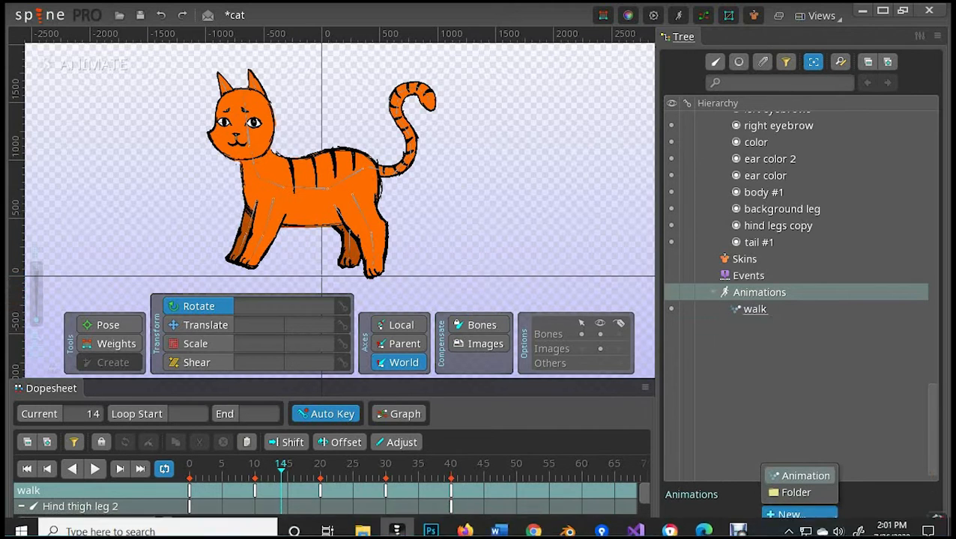
pyautogui.click(800, 476)
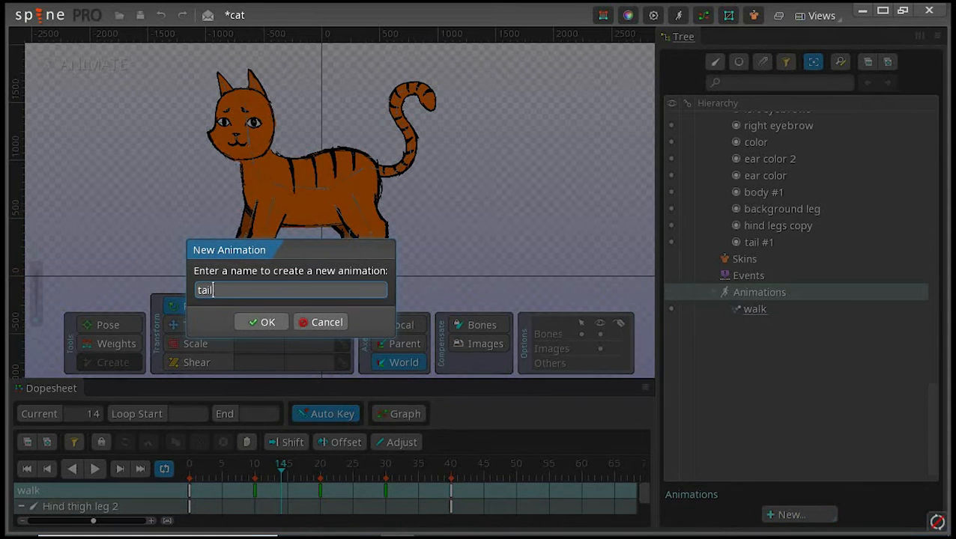
pyautogui.click(262, 322)
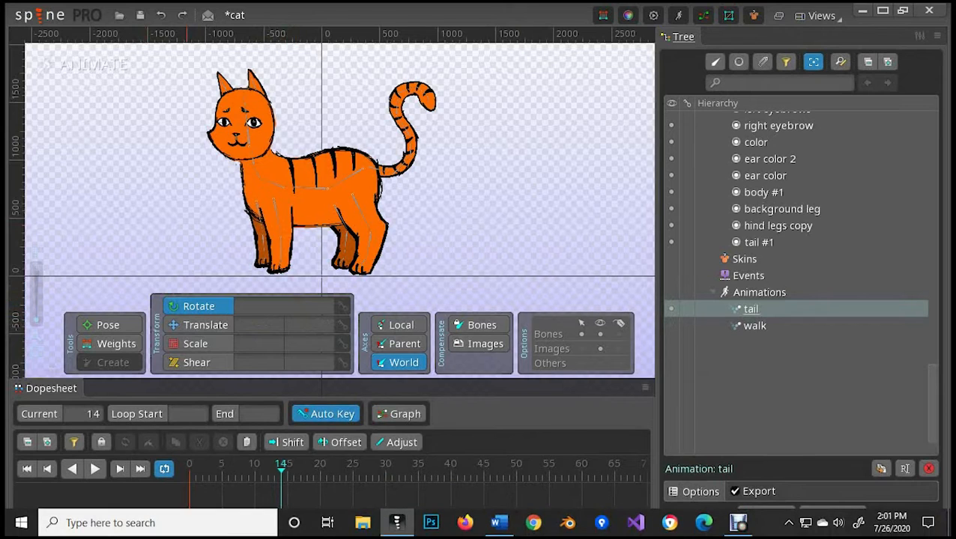
# Step: Key rotation, translation, scale and shear for all of the cat's bones at frame 0 of the tail animation
pyautogui.click(189, 467)
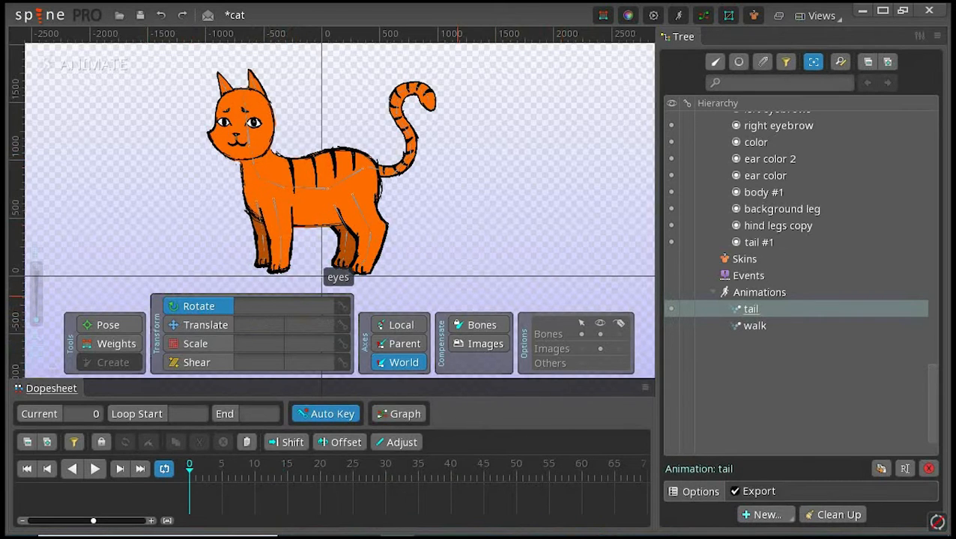
pyautogui.moveTo(220, 122)
pyautogui.mouseDown()
pyautogui.moveTo(227, 126)
pyautogui.moveTo(230, 114)
pyautogui.mouseUp()
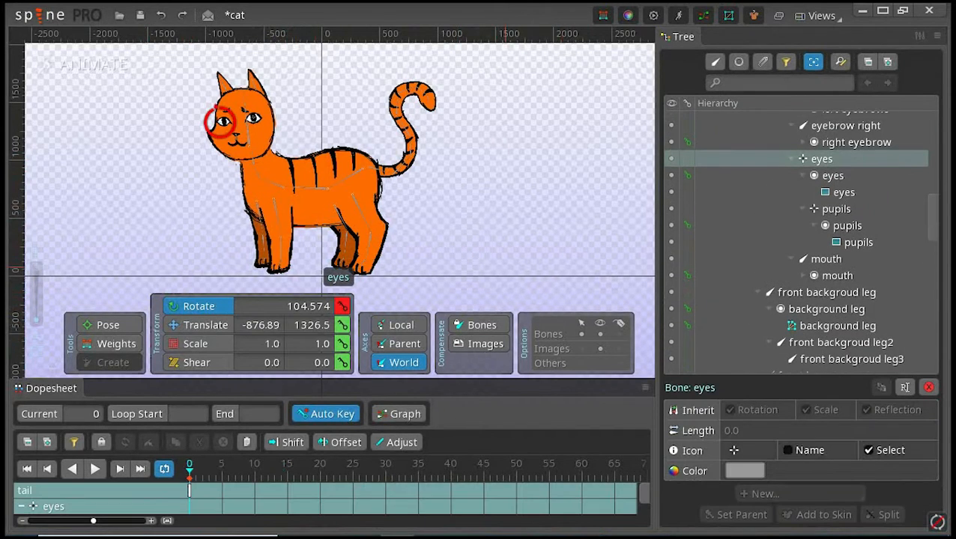
pyautogui.moveTo(477, 277); pyautogui.dragTo(128, 43)
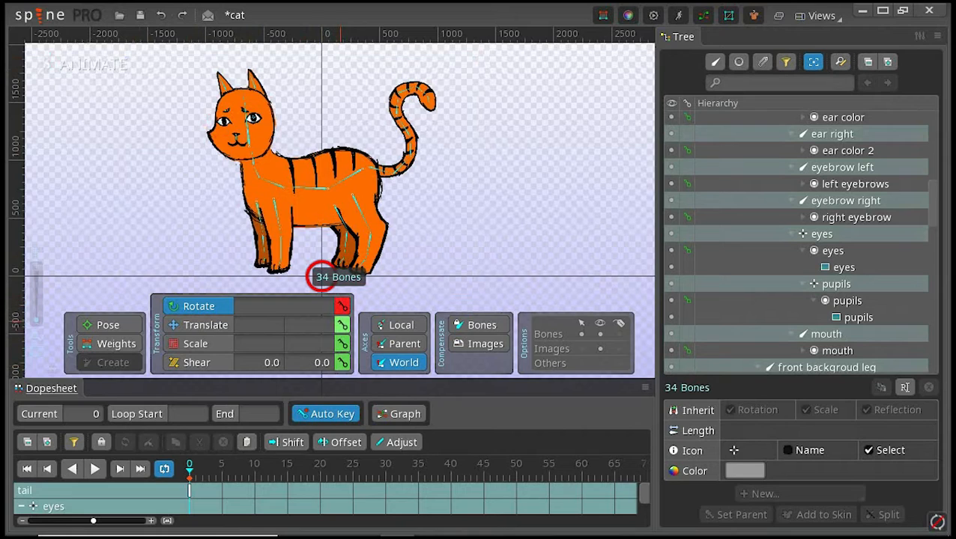
pyautogui.click(341, 324)
pyautogui.click(342, 343)
pyautogui.click(343, 362)
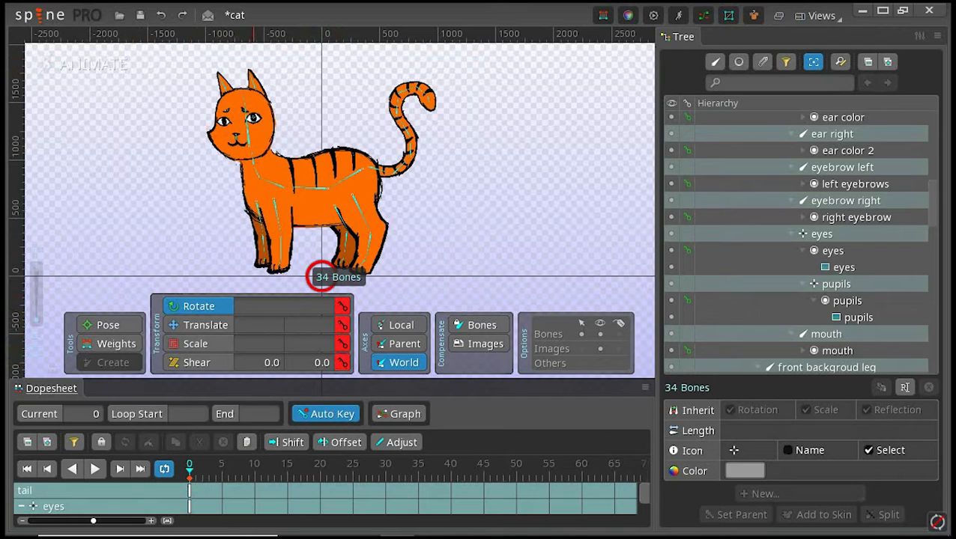
# Step: At frame 10, select the bones Tail through Tail8 and bend the whole tail forward over the back with the Pose tool
pyautogui.click(255, 465)
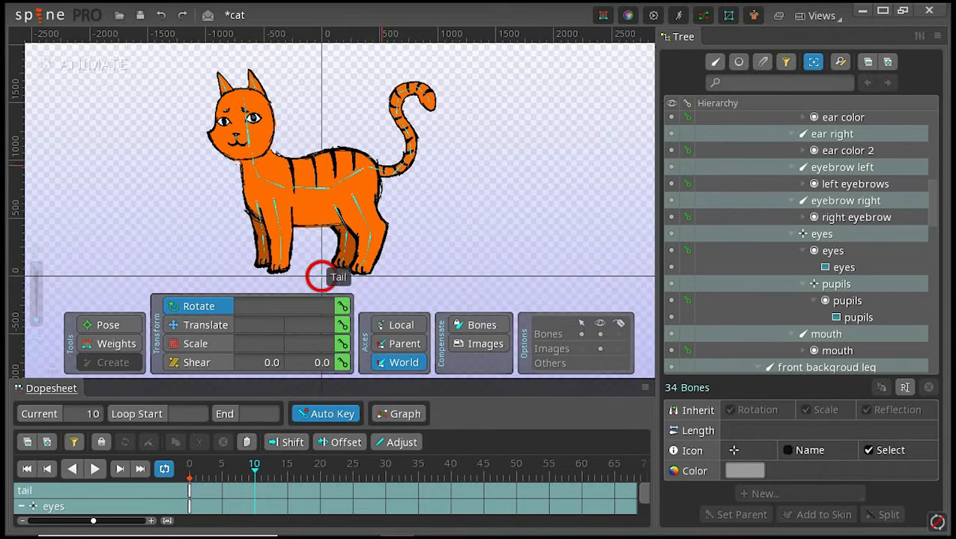
pyautogui.click(368, 166)
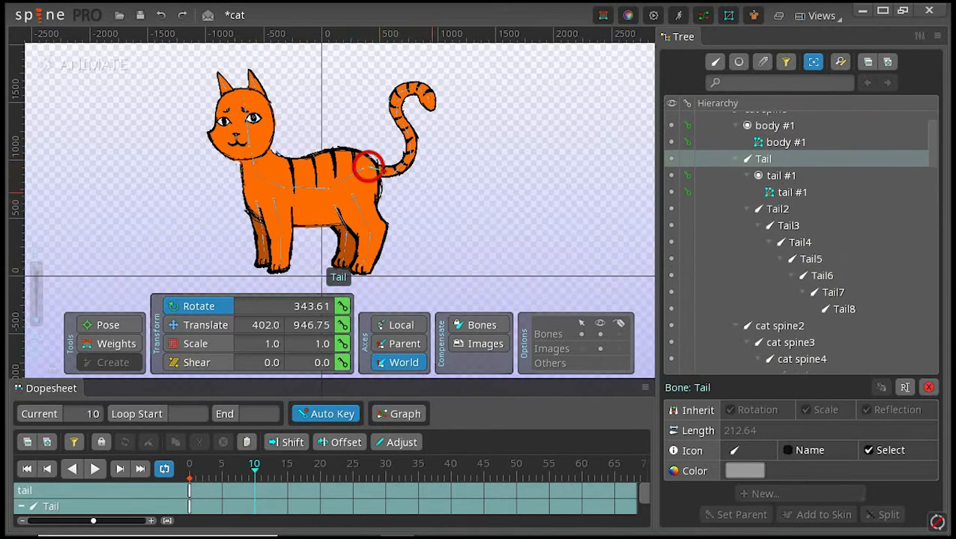
pyautogui.moveTo(480, 210); pyautogui.dragTo(384, 79)
pyautogui.moveTo(368, 236); pyautogui.dragTo(346, 205)
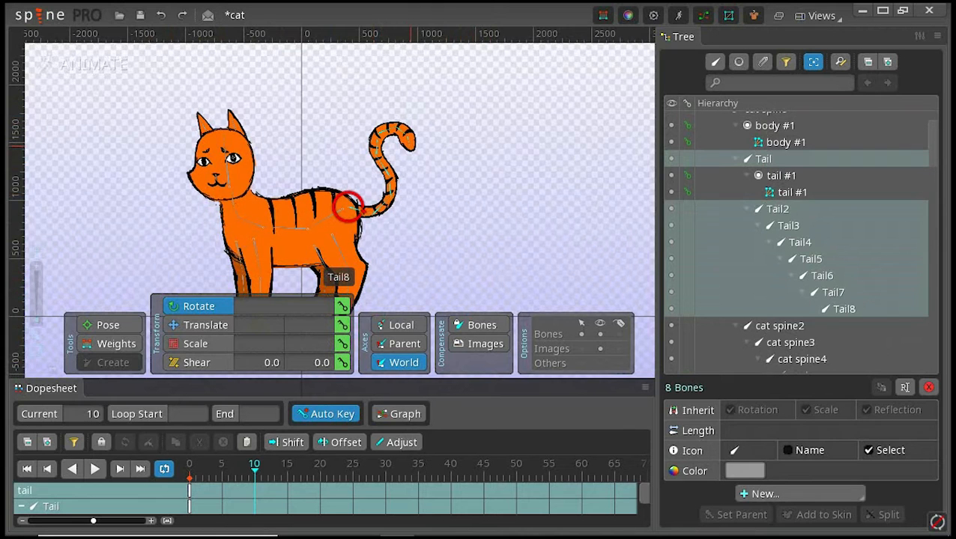
pyautogui.click(112, 324)
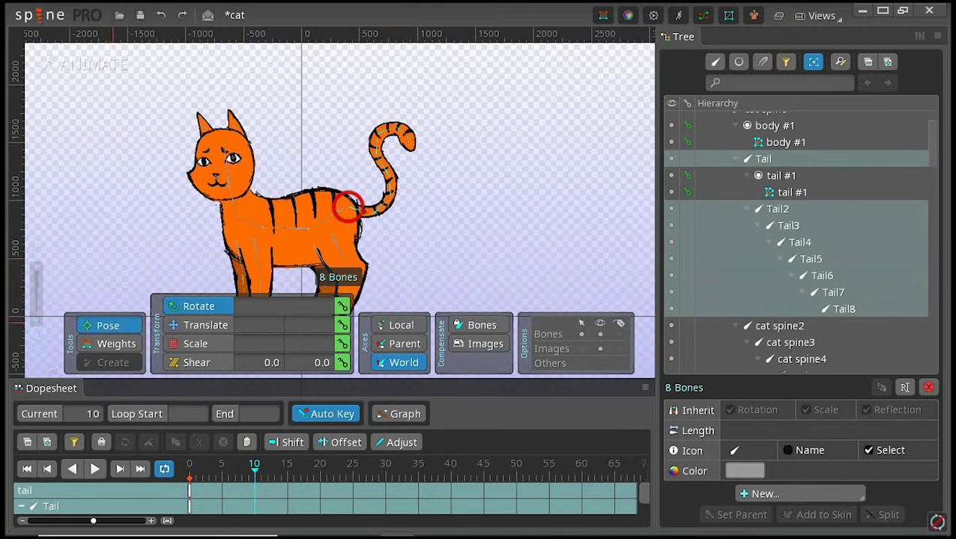
pyautogui.moveTo(410, 147)
pyautogui.mouseDown()
pyautogui.moveTo(370, 72)
pyautogui.moveTo(311, 116)
pyautogui.moveTo(288, 159)
pyautogui.moveTo(303, 134)
pyautogui.moveTo(353, 129)
pyautogui.mouseUp()
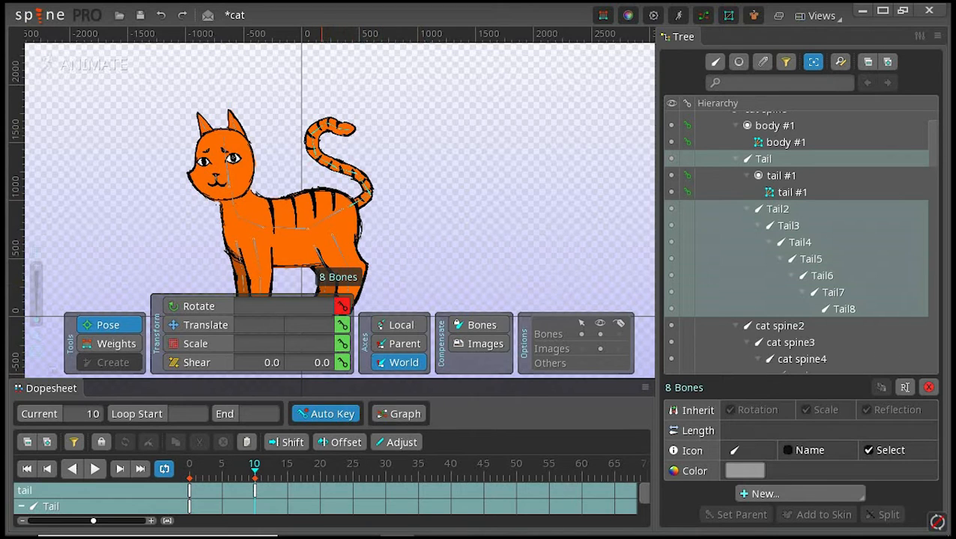
# Step: At frame 20 of the tail animation, rotate the bone Tail2 backward to about 83 degrees with the Rotate tool
pyautogui.click(190, 491)
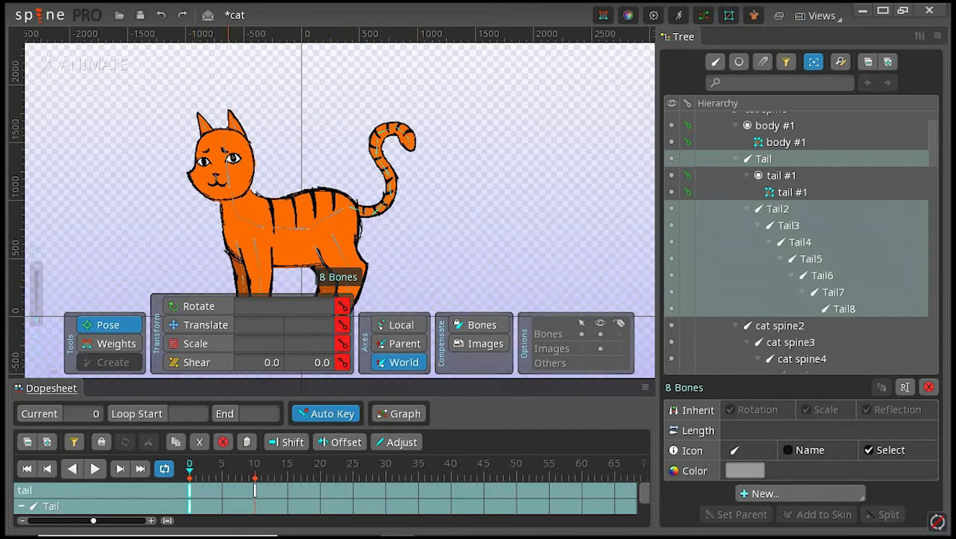
pyautogui.click(254, 491)
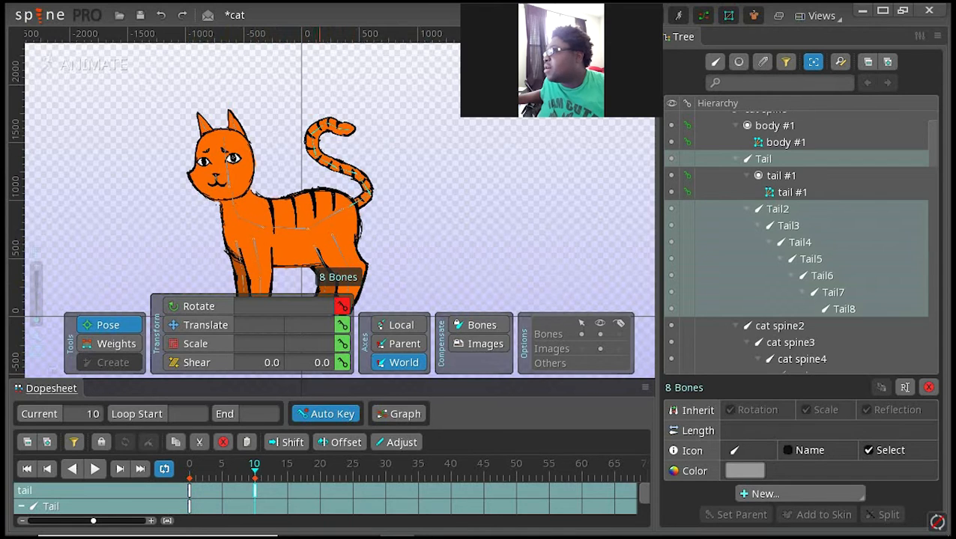
pyautogui.click(320, 490)
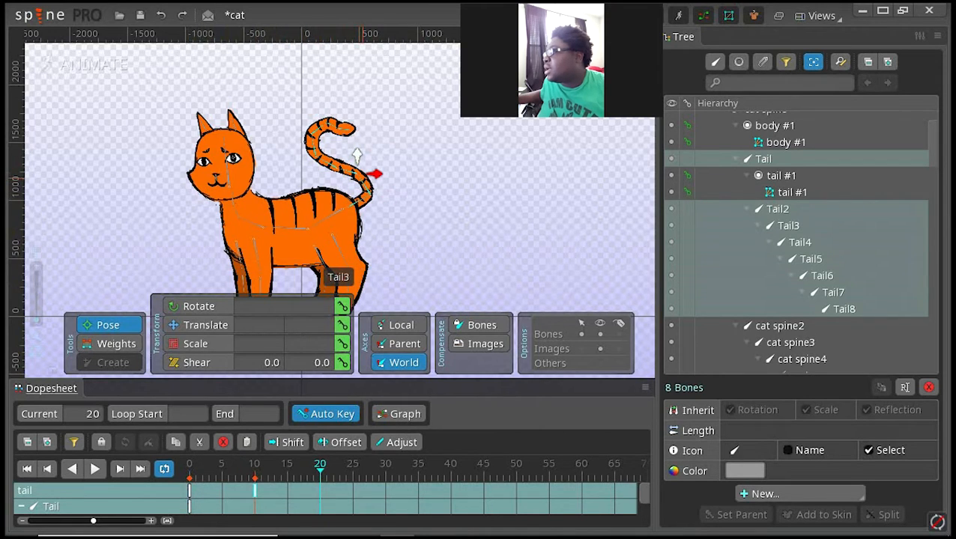
pyautogui.click(356, 155)
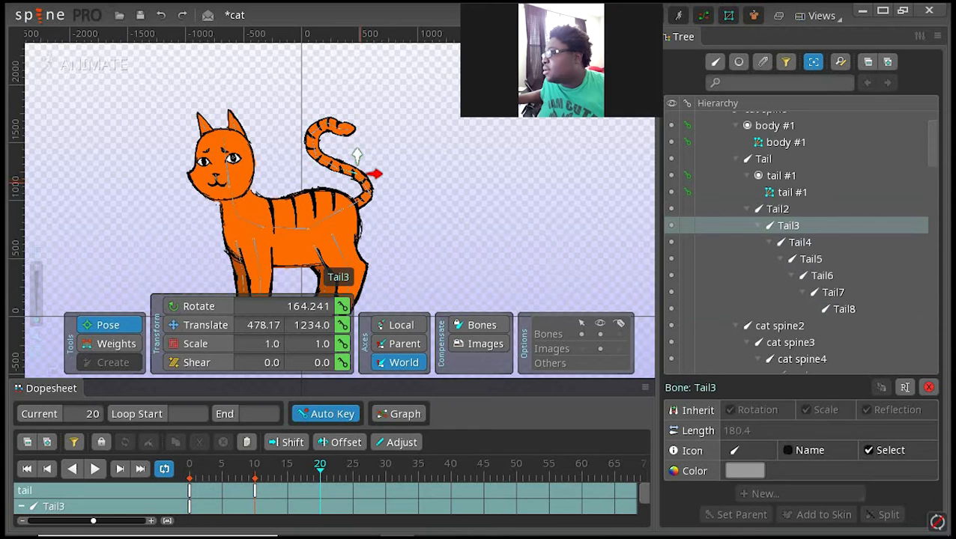
pyautogui.click(382, 193)
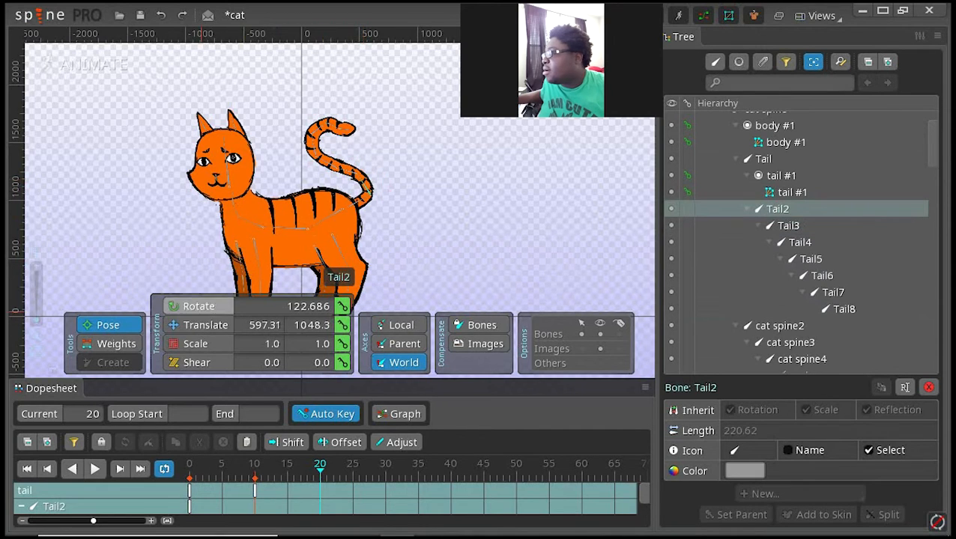
pyautogui.press('c')
pyautogui.click(369, 194)
pyautogui.moveTo(359, 178); pyautogui.dragTo(373, 171)
pyautogui.click(370, 194)
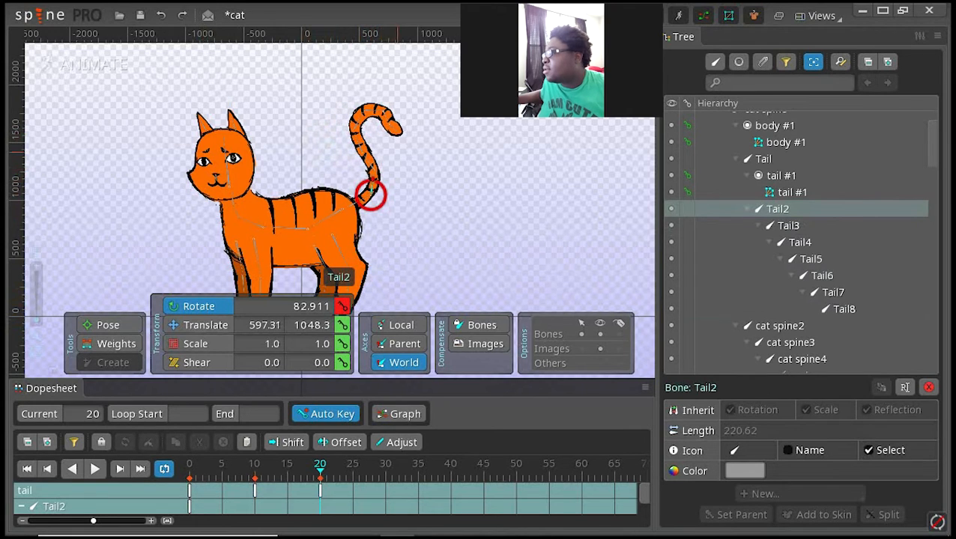
# Step: At frame 20, rotate the bone Tail3 backward to about 89 degrees so the middle of the tail stands upright
pyautogui.click(255, 491)
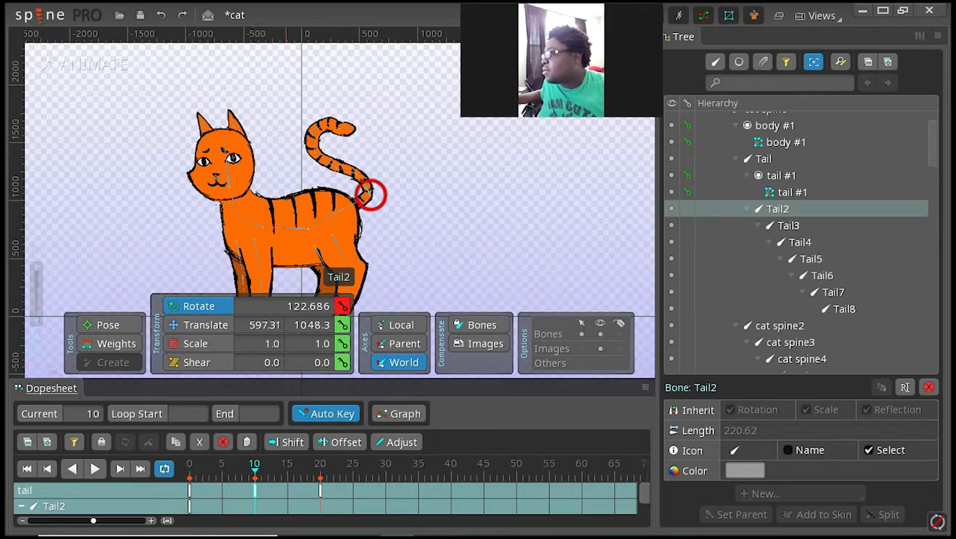
pyautogui.click(320, 490)
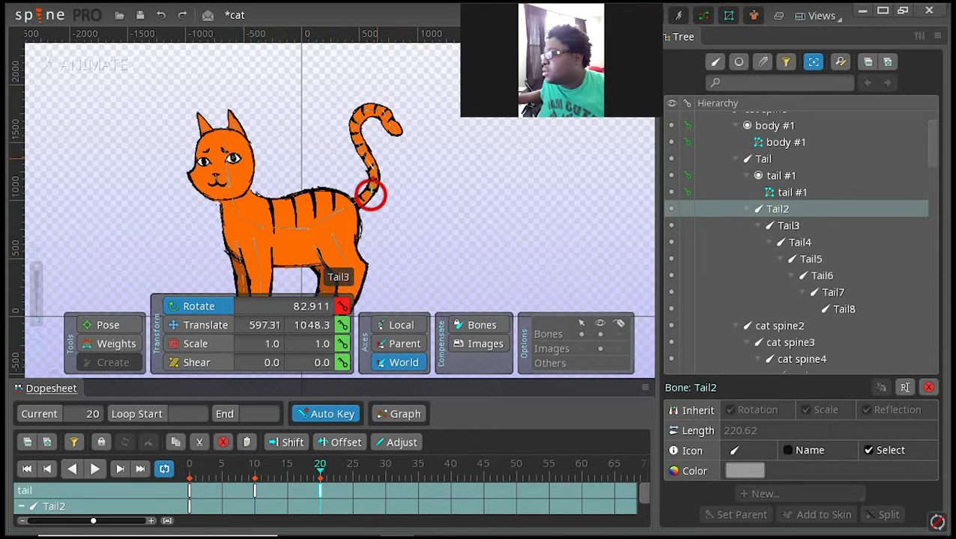
pyautogui.click(373, 171)
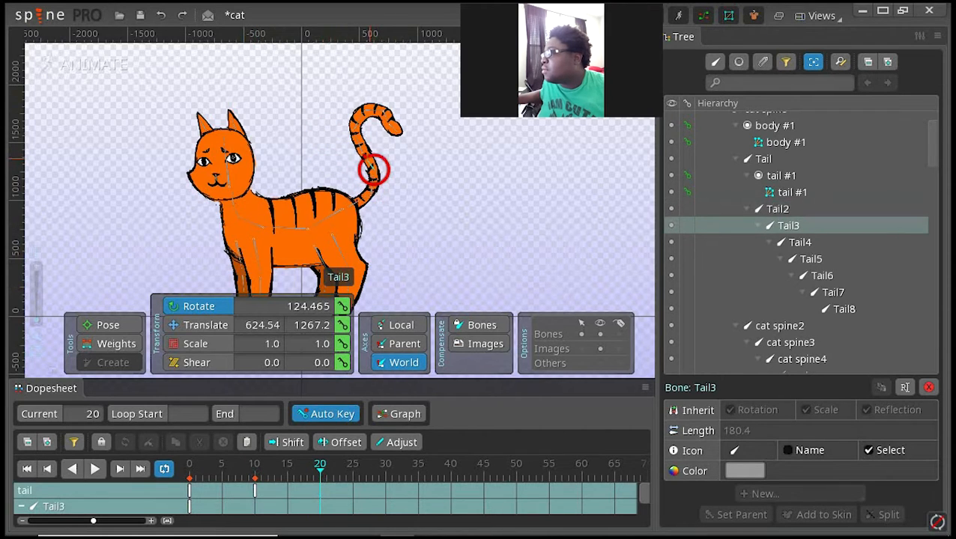
pyautogui.moveTo(374, 171); pyautogui.dragTo(374, 171)
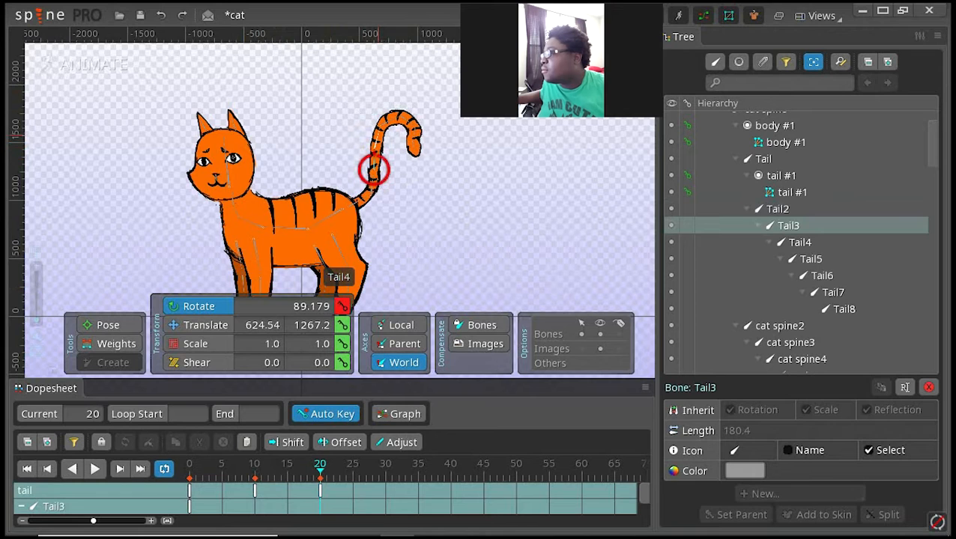
# Step: At frame 20, rotate the upper tail bones from Tail5 up to arch the end of the tail forward, with Tail8 at about 214 degrees
pyautogui.click(378, 154)
pyautogui.click(386, 127)
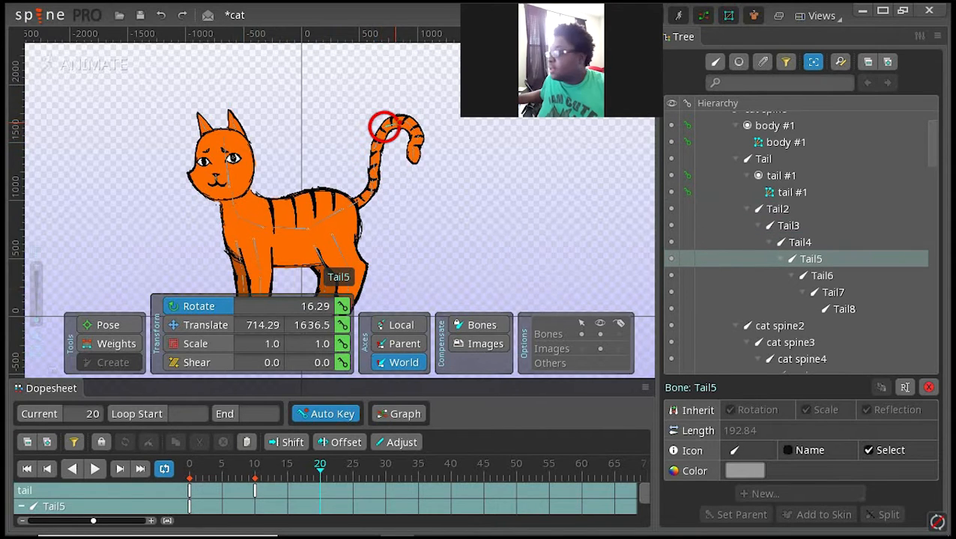
pyautogui.moveTo(384, 127); pyautogui.dragTo(352, 85)
pyautogui.click(382, 103)
pyautogui.click(379, 105)
pyautogui.click(365, 91)
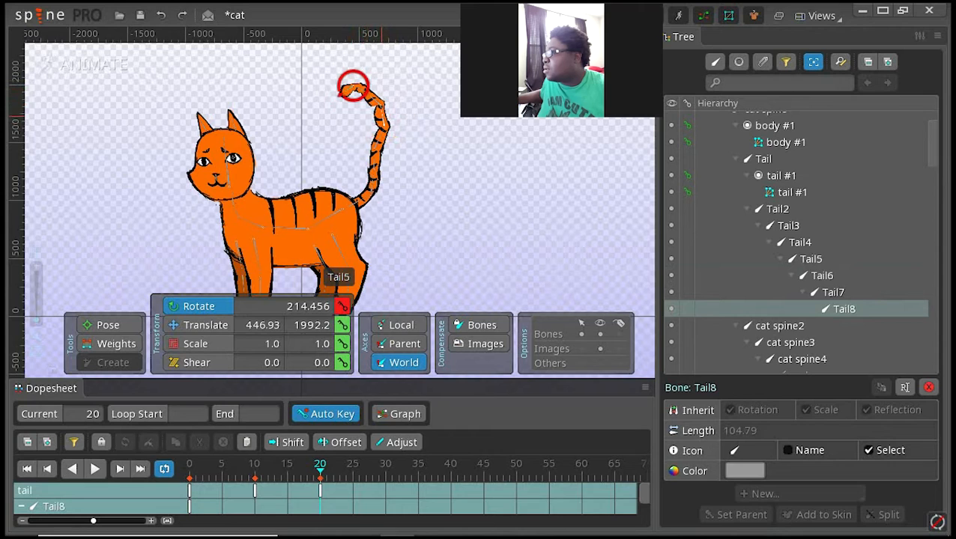
# Step: Lower the arched tail end toward the back by rotating Tail5, and rotate Tail4 to about 108 degrees
pyautogui.click(386, 121)
pyautogui.moveTo(386, 121); pyautogui.dragTo(343, 159)
pyautogui.click(374, 147)
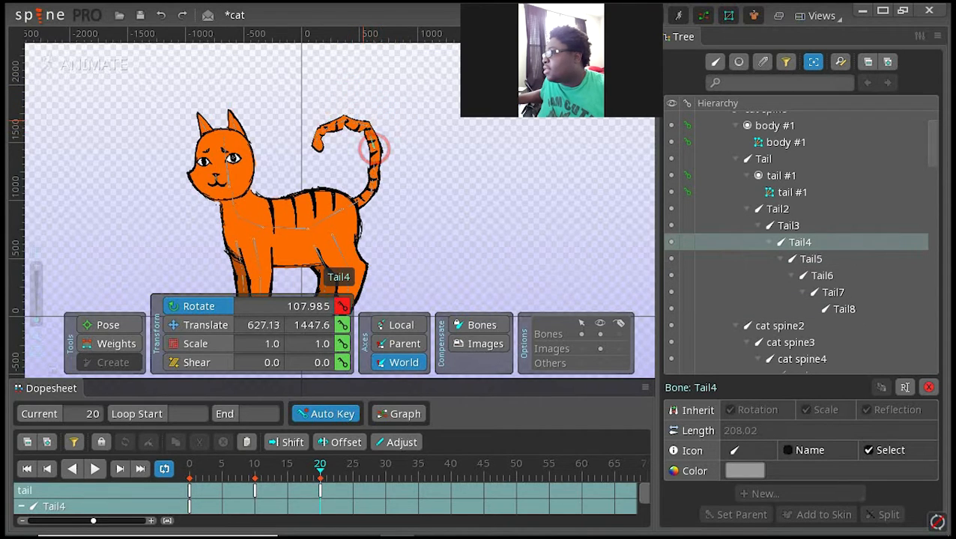
pyautogui.click(373, 148)
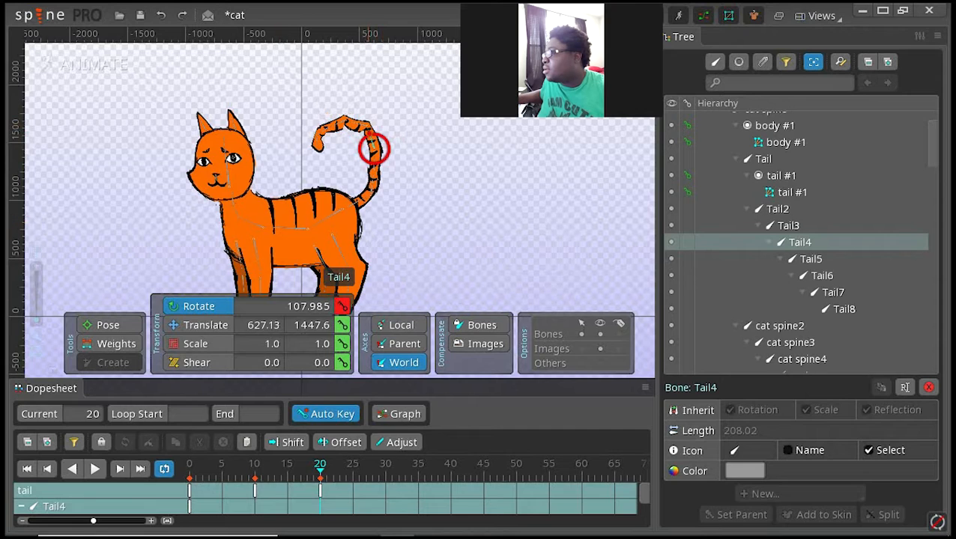
# Step: Select the bones Tail2 through Tail8, copy their frame 10 keys and paste them at frame 30
pyautogui.click(387, 465)
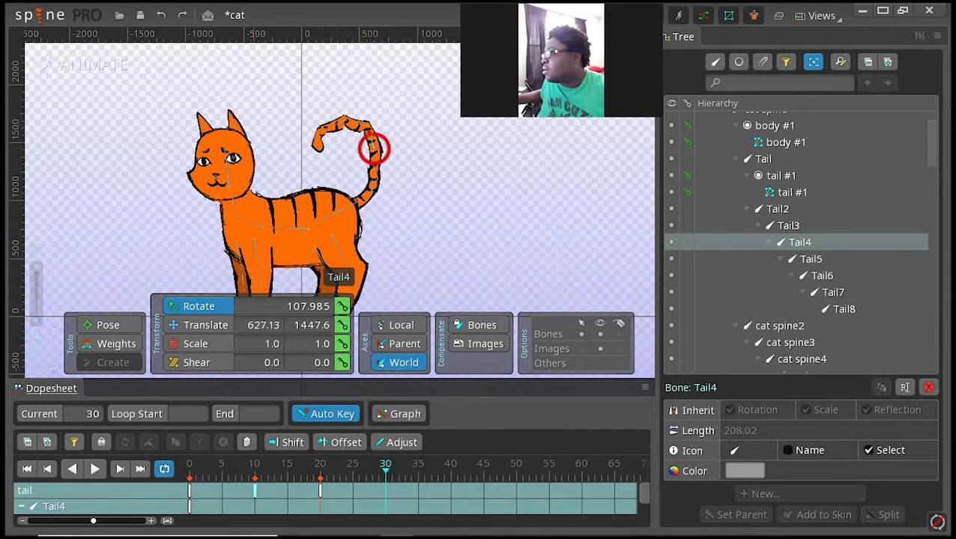
pyautogui.doubleClick(255, 491)
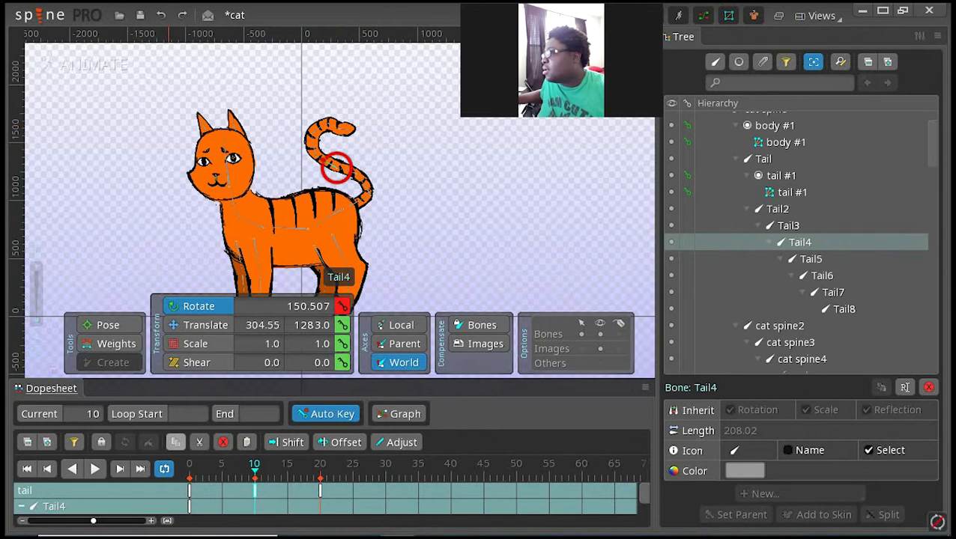
pyautogui.click(415, 215)
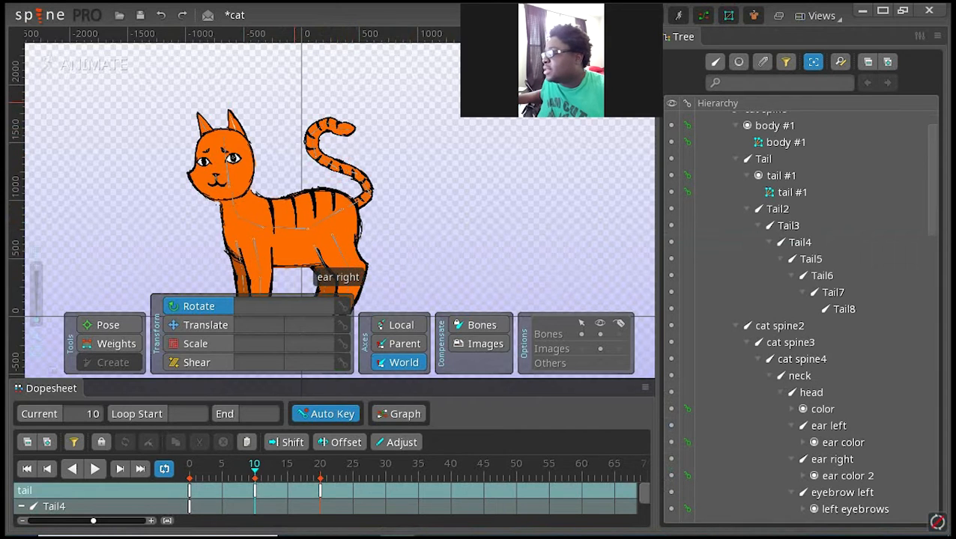
pyautogui.click(316, 153)
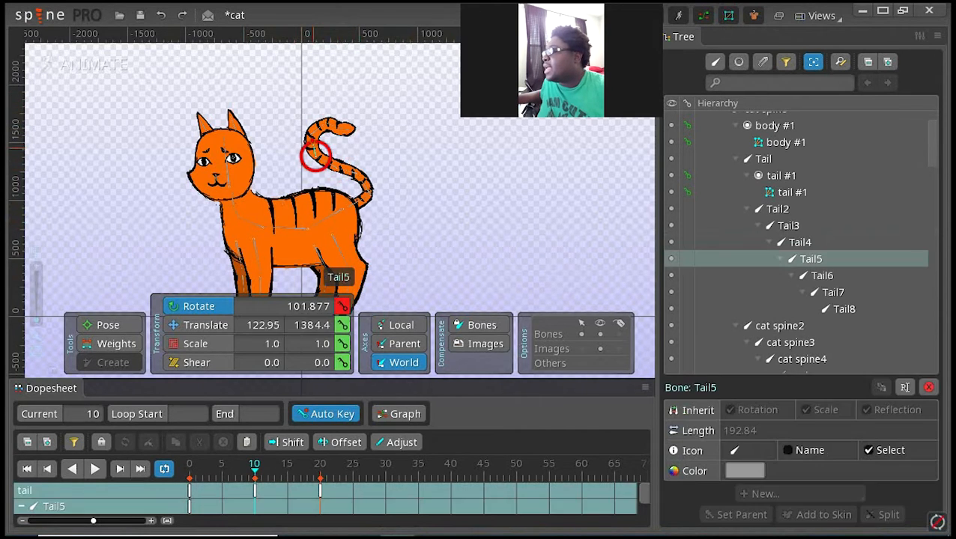
pyautogui.moveTo(286, 88); pyautogui.dragTo(415, 189)
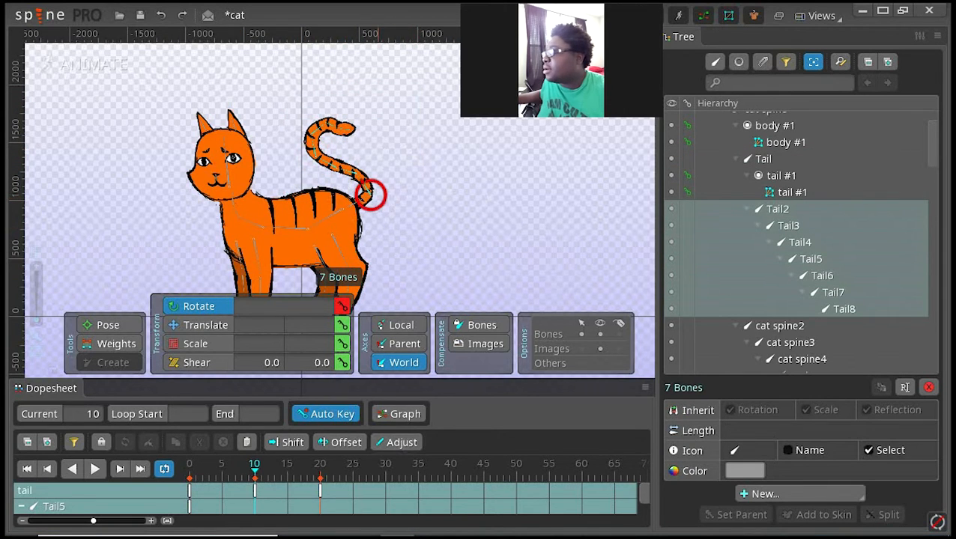
pyautogui.click(385, 465)
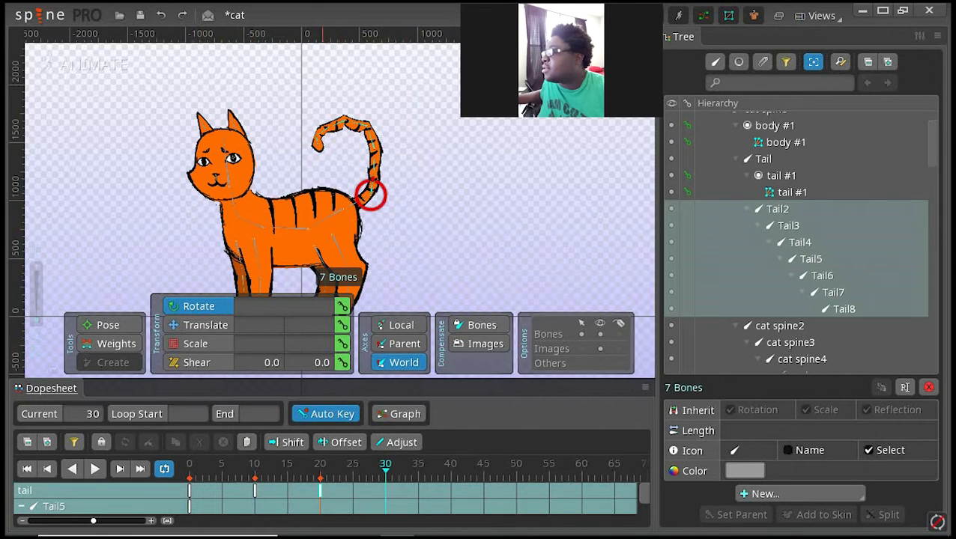
pyautogui.doubleClick(255, 490)
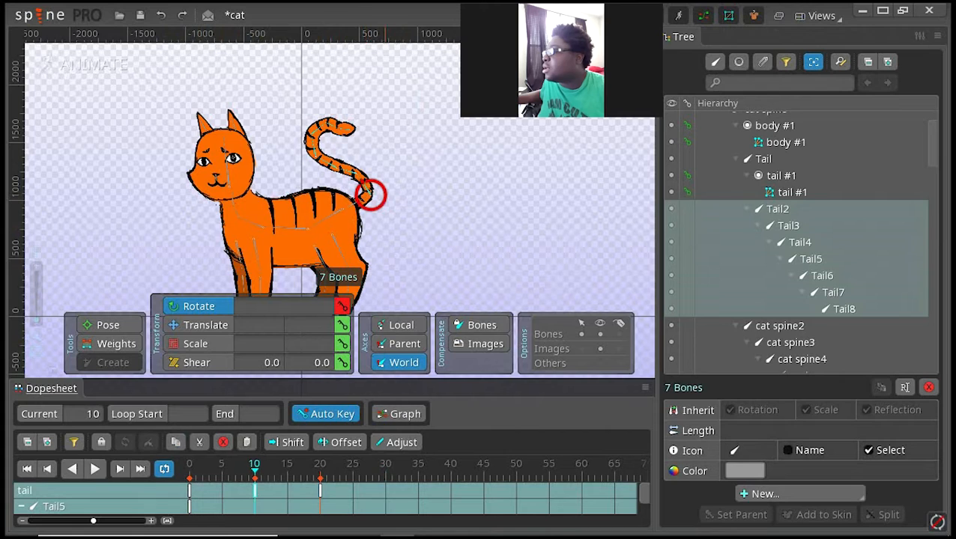
pyautogui.click(385, 469)
pyautogui.click(246, 442)
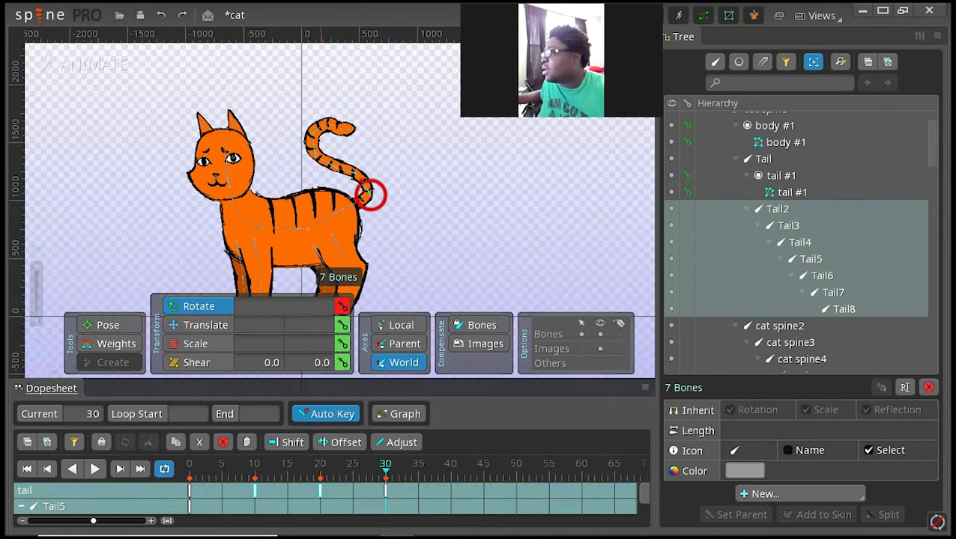
# Step: Compare the tail poses at the keyed frames 0, 10, 20 and 30
pyautogui.click(321, 469)
pyautogui.click(255, 469)
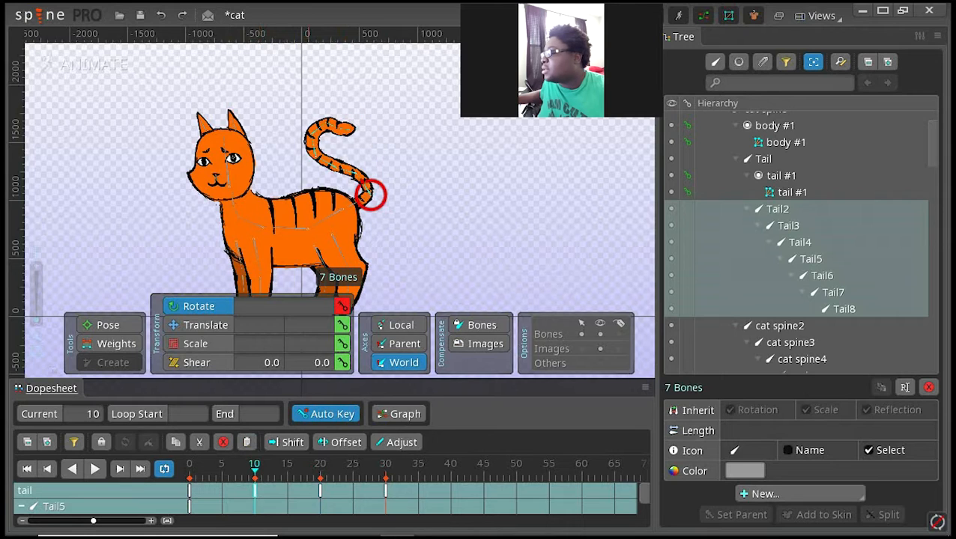
pyautogui.click(320, 490)
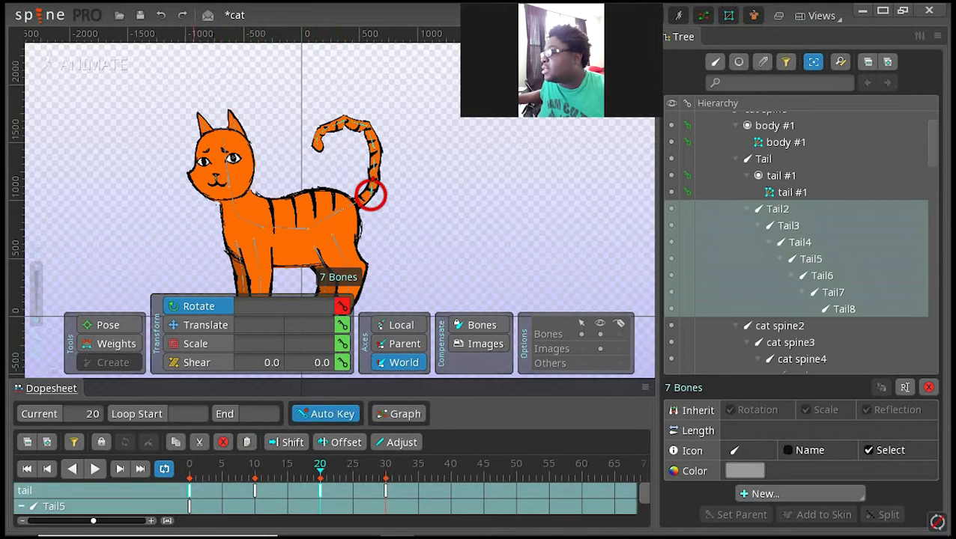
pyautogui.click(190, 490)
pyautogui.click(255, 491)
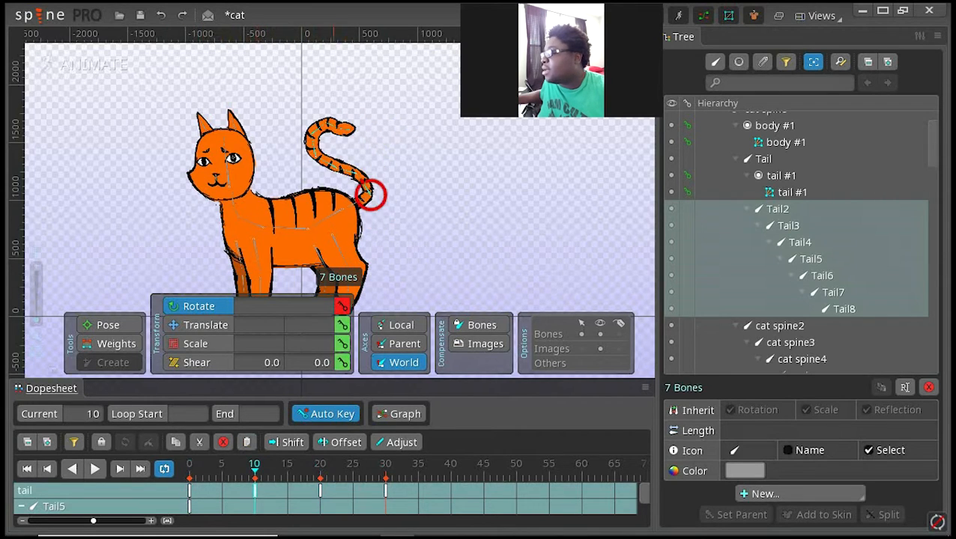
pyautogui.click(319, 490)
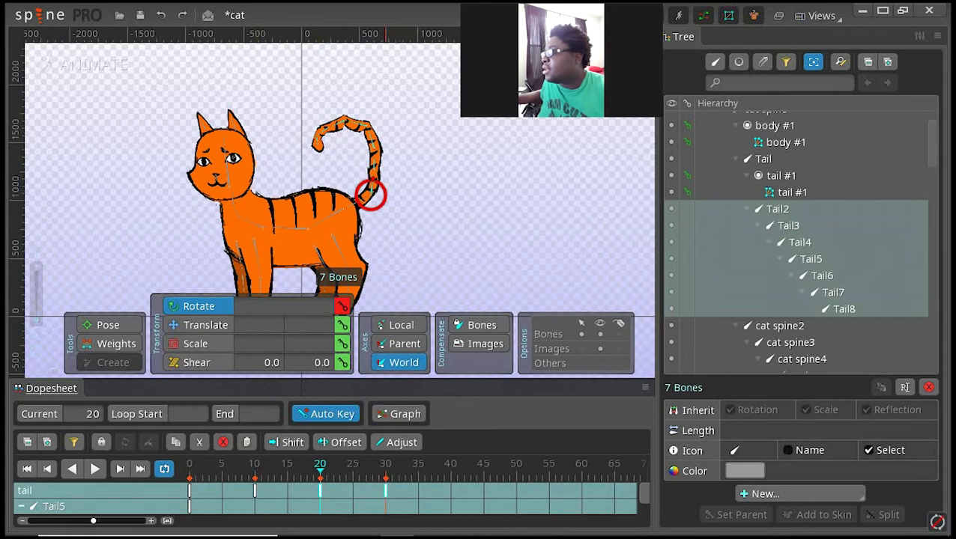
pyautogui.click(385, 490)
# Step: Copy the frame 0 keys of Tail2 through Tail8 to frame 40, and clear the bone selection
pyautogui.click(189, 490)
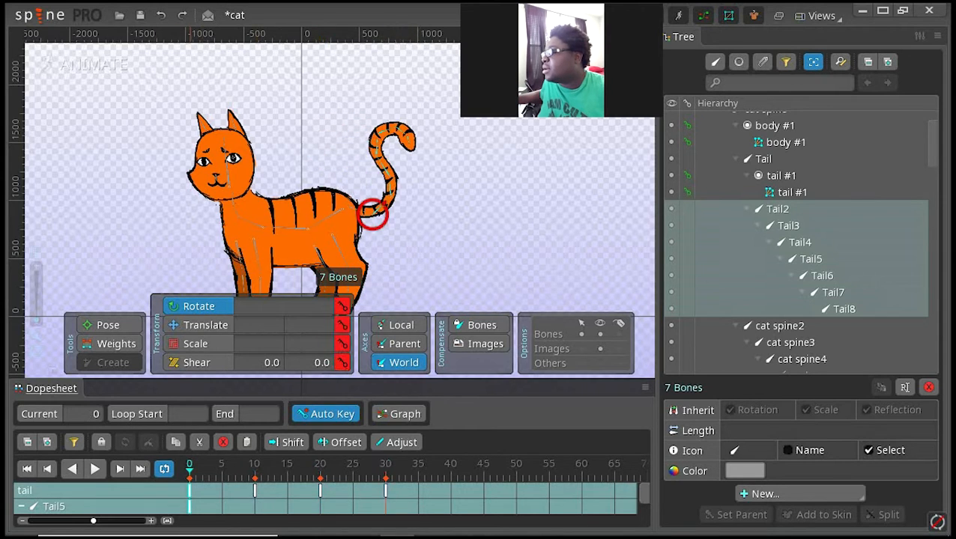
pyautogui.click(176, 442)
pyautogui.click(450, 466)
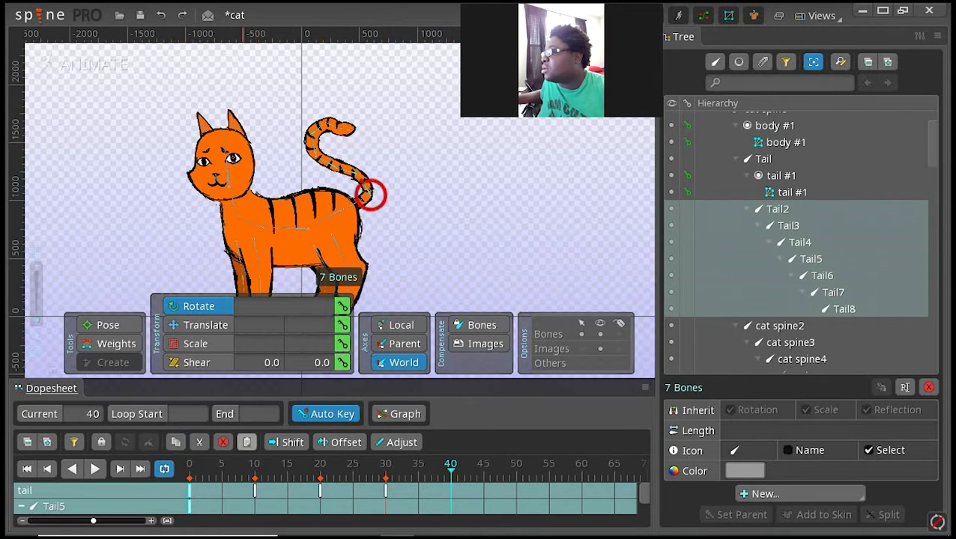
pyautogui.click(246, 442)
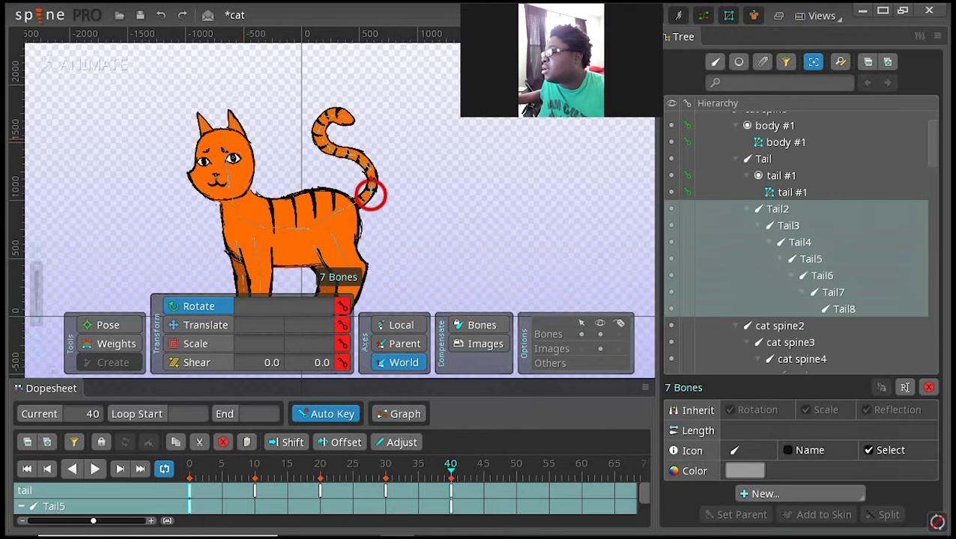
pyautogui.press('Escape')
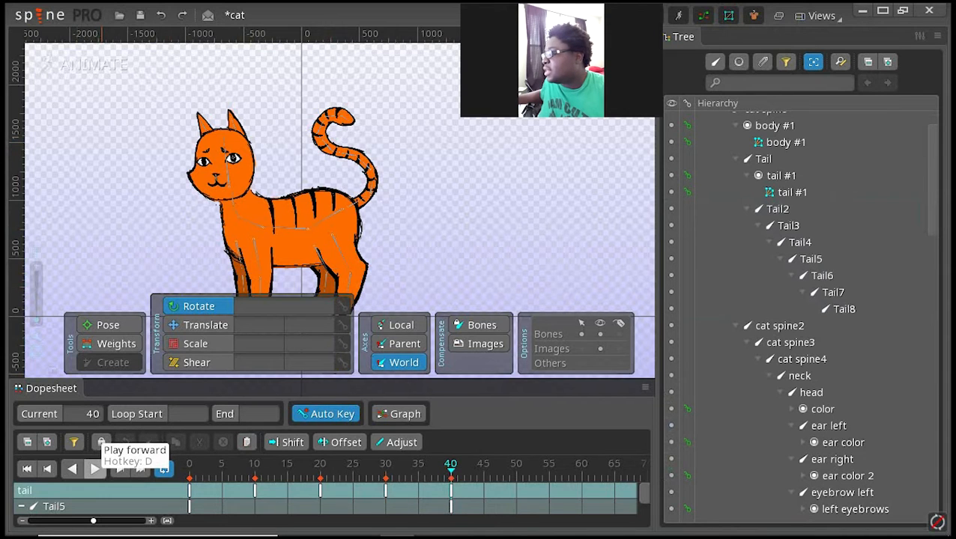
# Step: Play back the tail animation and check the tail poses at frames 20 and 30
pyautogui.click(95, 469)
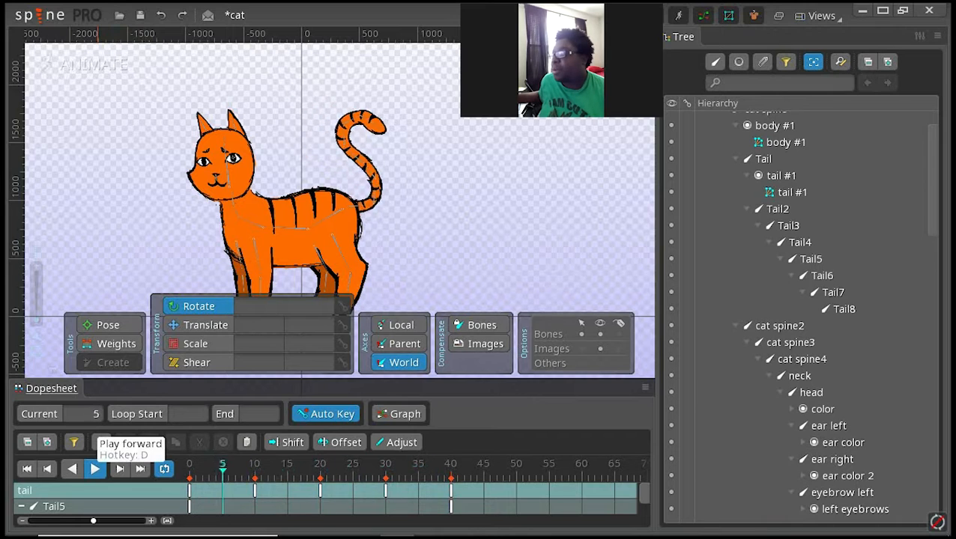
pyautogui.click(94, 468)
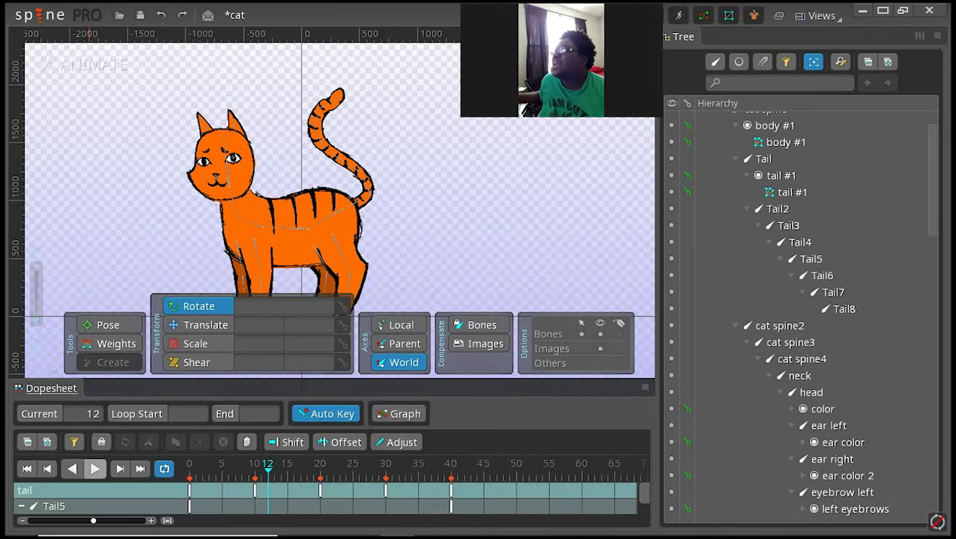
pyautogui.click(95, 468)
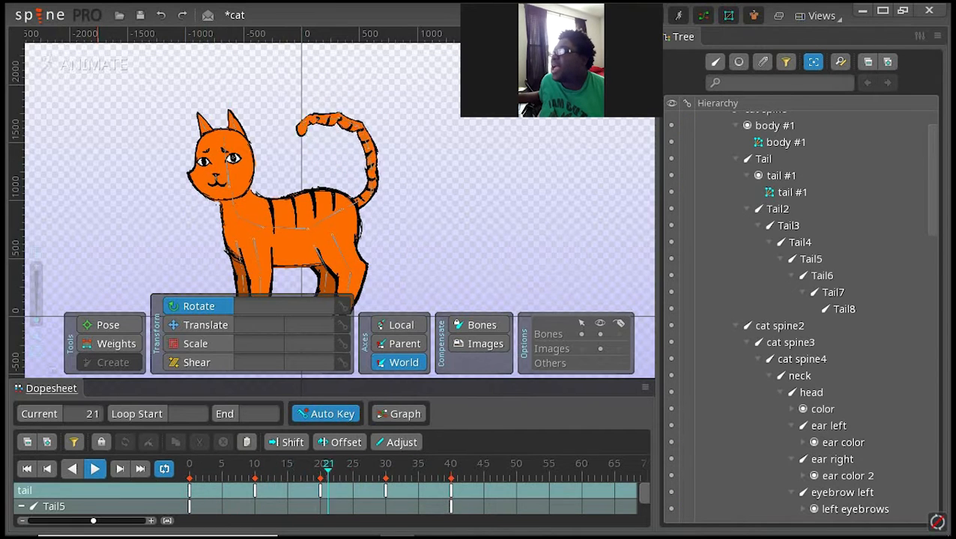
pyautogui.click(98, 469)
pyautogui.click(320, 491)
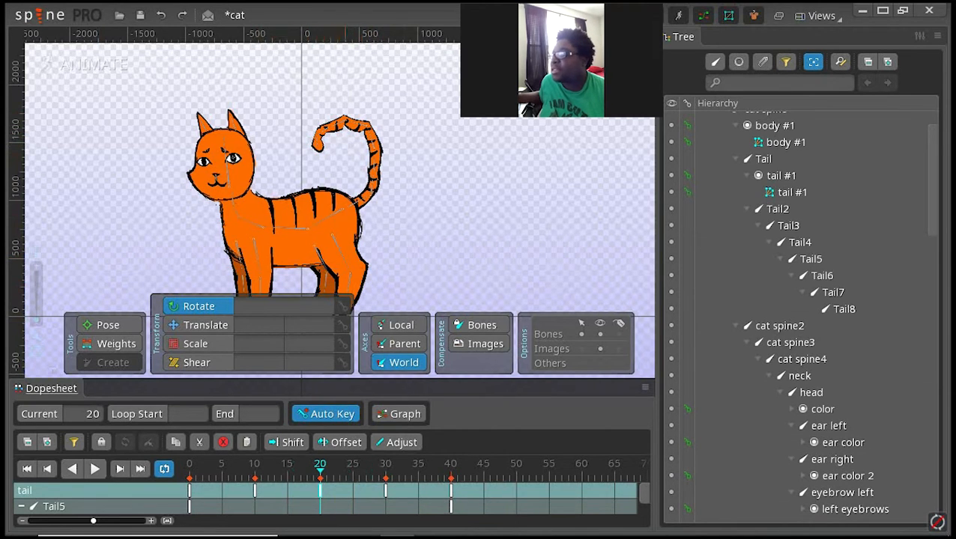
pyautogui.doubleClick(386, 490)
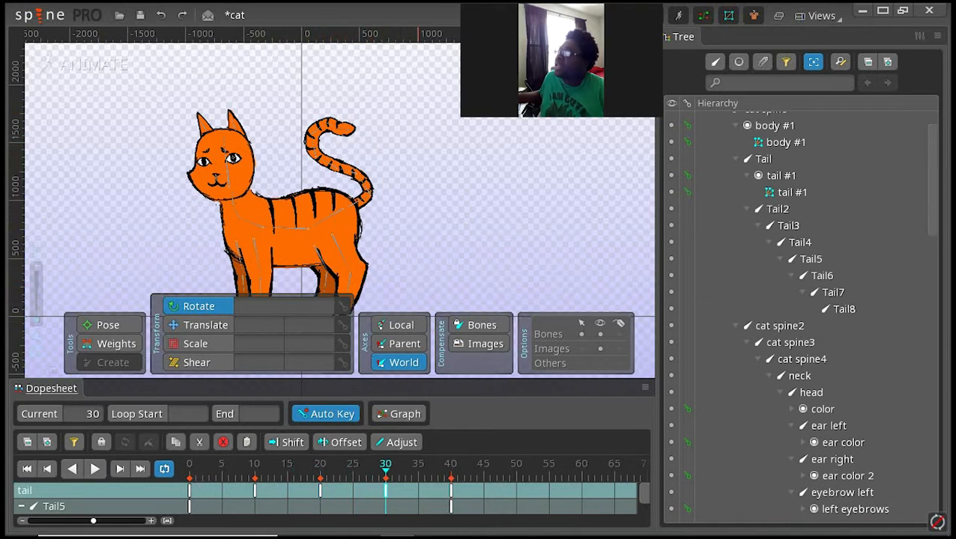
# Step: Shift the tail keys at frames 20, 30 and 40 ten frames later, to frames 30, 40 and 50
pyautogui.doubleClick(451, 491)
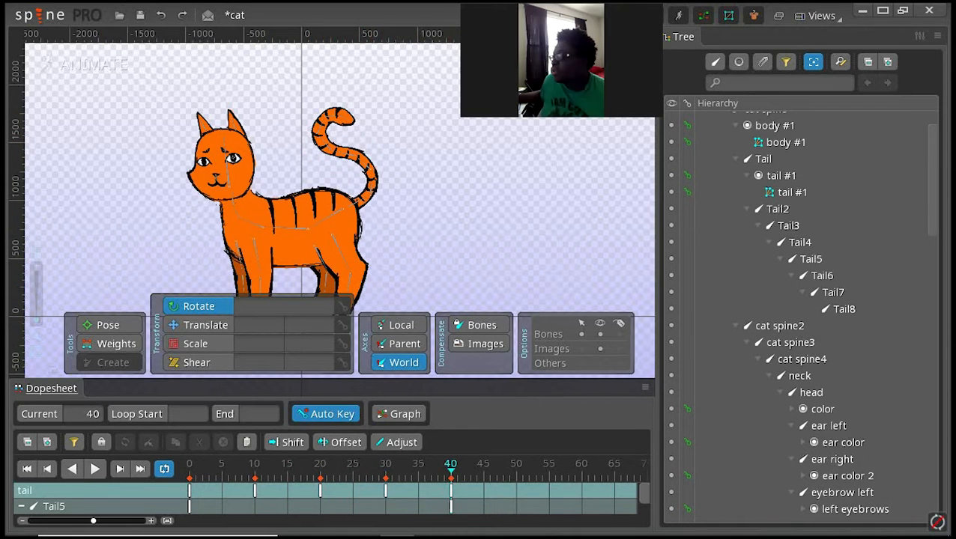
pyautogui.moveTo(470, 485); pyautogui.dragTo(322, 512)
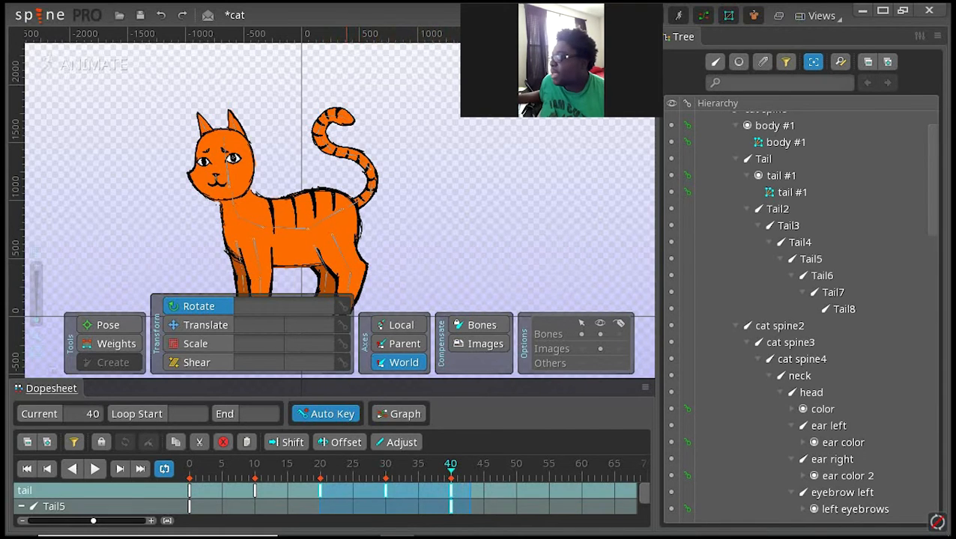
pyautogui.moveTo(450, 495); pyautogui.dragTo(516, 494)
pyautogui.click(608, 491)
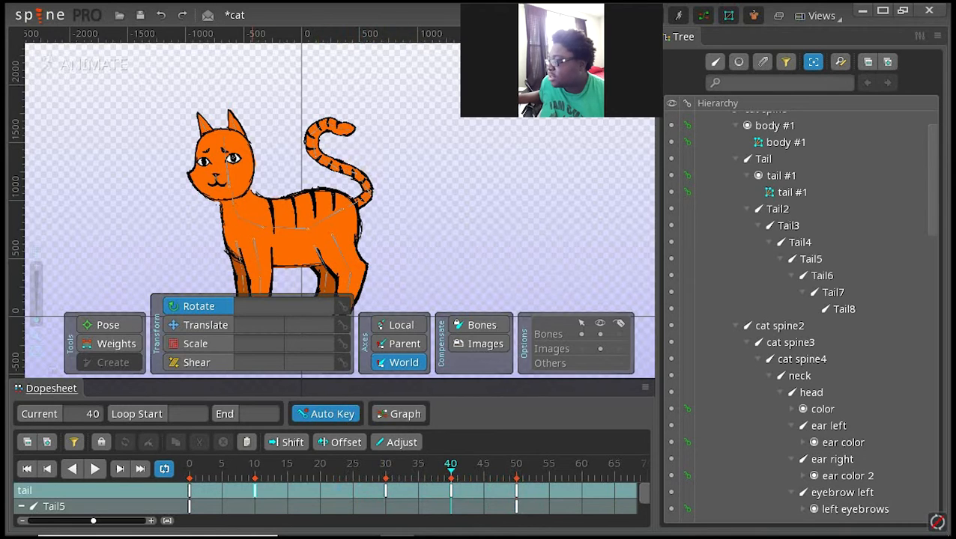
# Step: Check the tail poses at the early keyed frames and play back the tail animation
pyautogui.doubleClick(254, 492)
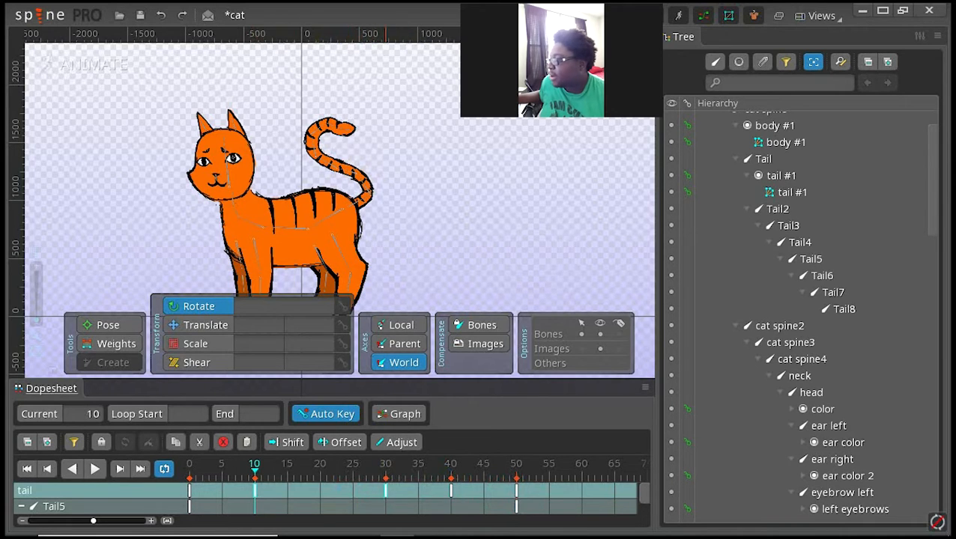
pyautogui.doubleClick(386, 492)
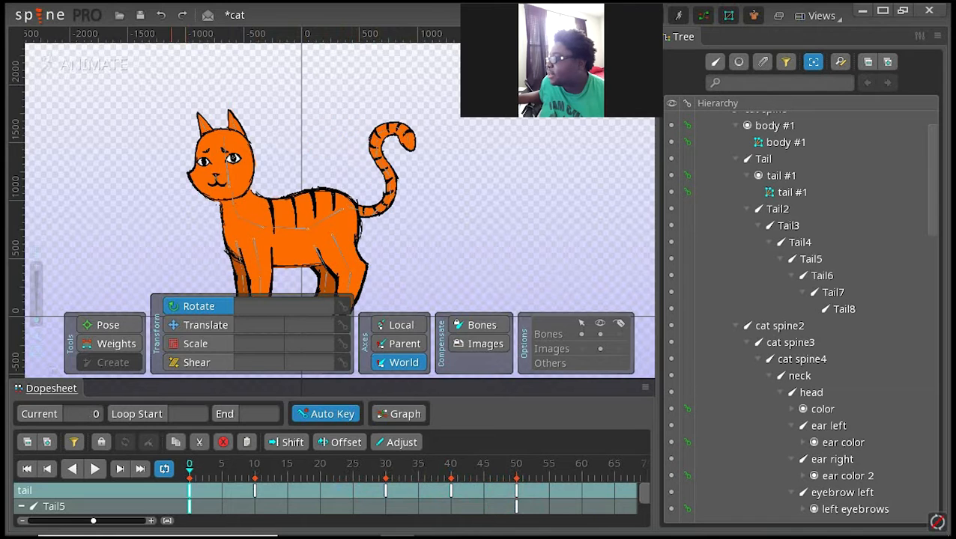
pyautogui.click(95, 468)
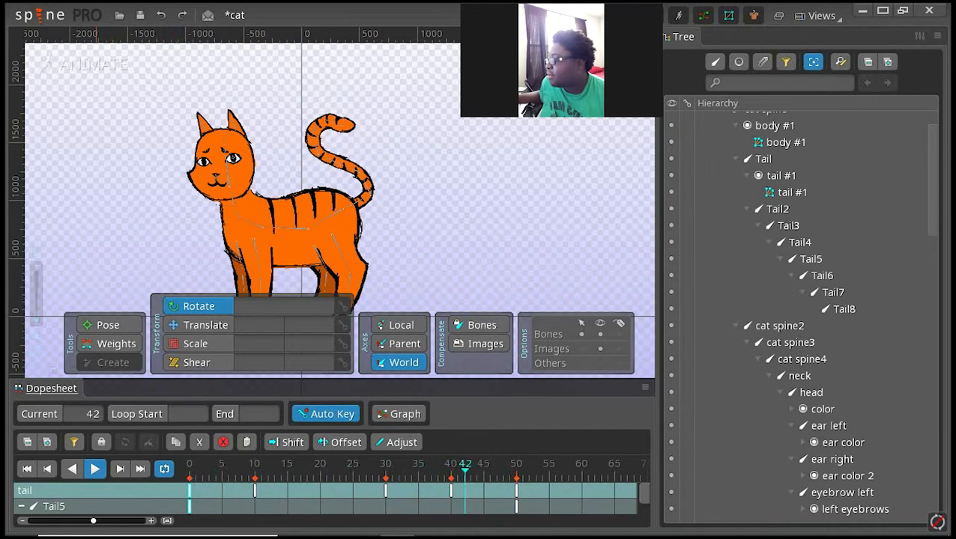
pyautogui.click(95, 468)
# Step: Copy the tail keys at frame 30 and paste them at frame 20
pyautogui.click(386, 490)
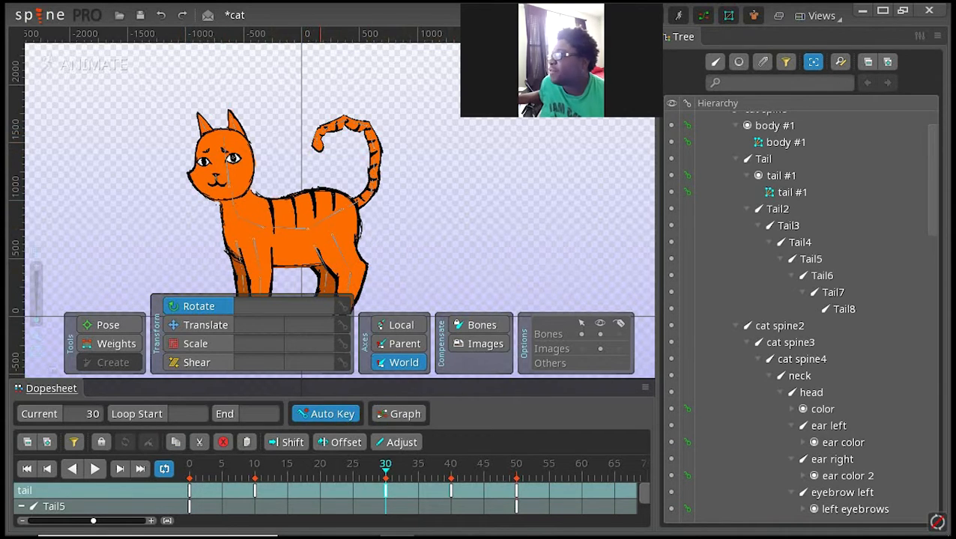
pyautogui.click(320, 466)
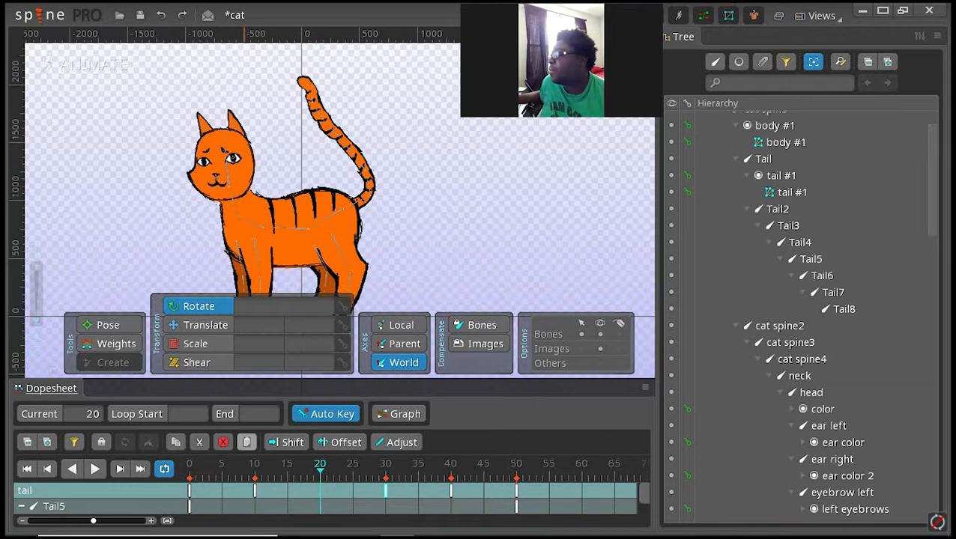
pyautogui.click(247, 443)
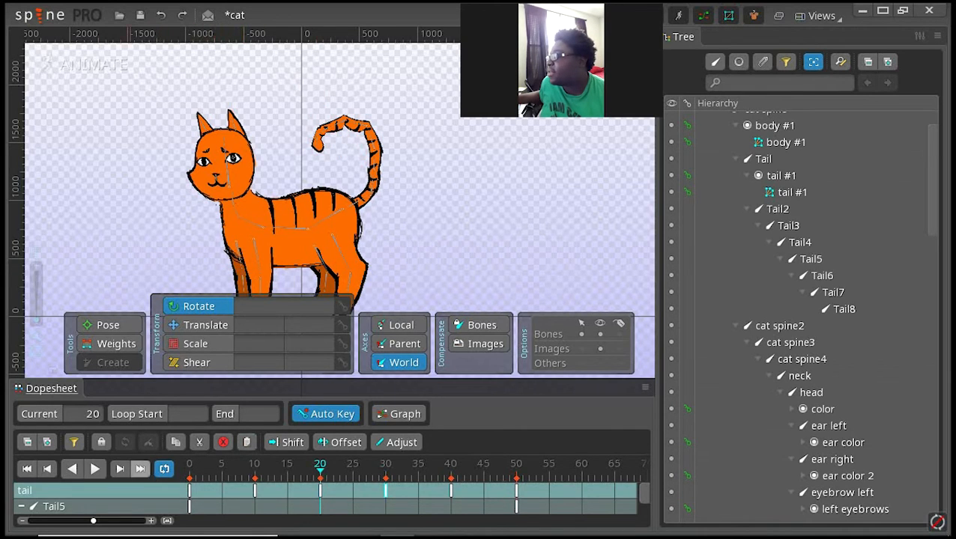
# Step: Play the tail animation from frame 0 and compare the tail poses at frames 10 and 20
pyautogui.click(27, 468)
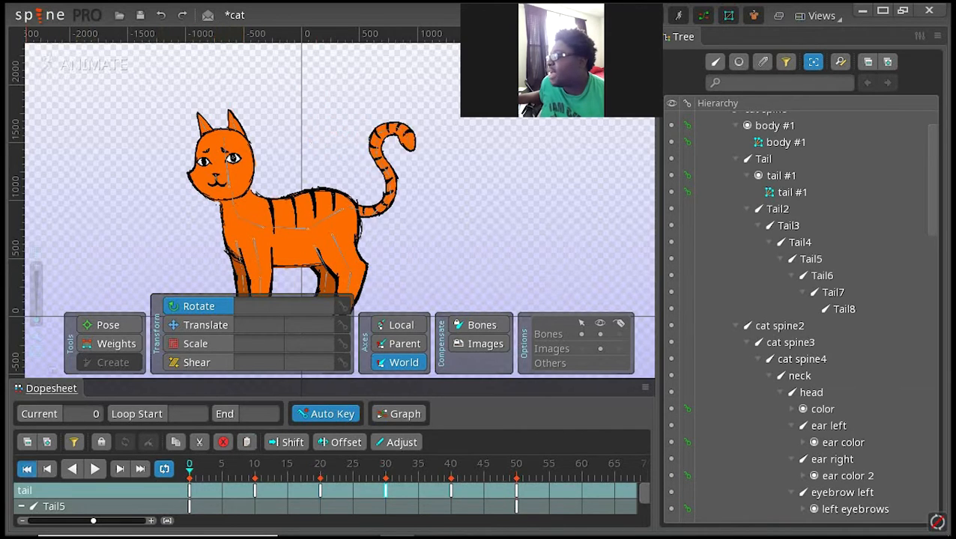
pyautogui.click(94, 469)
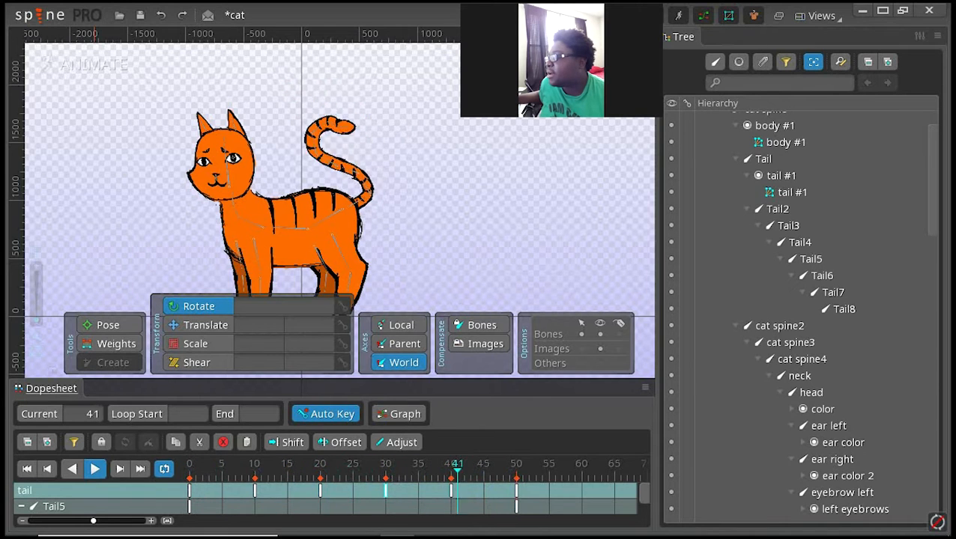
pyautogui.click(95, 469)
pyautogui.click(319, 465)
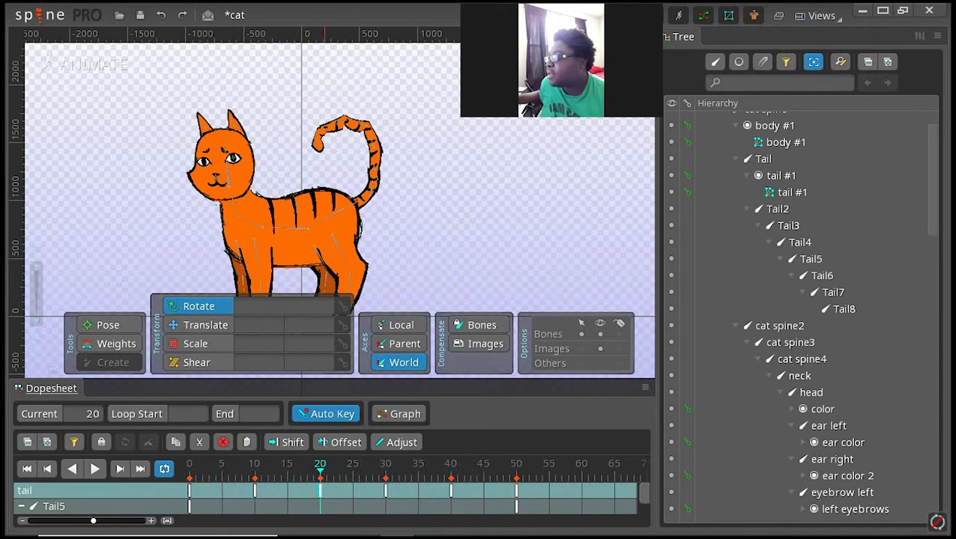
pyautogui.doubleClick(254, 491)
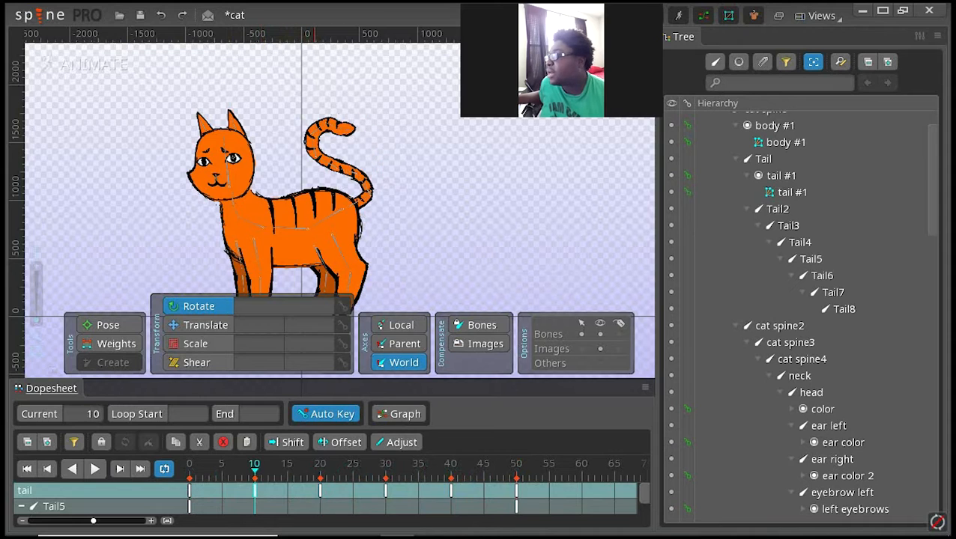
pyautogui.click(320, 490)
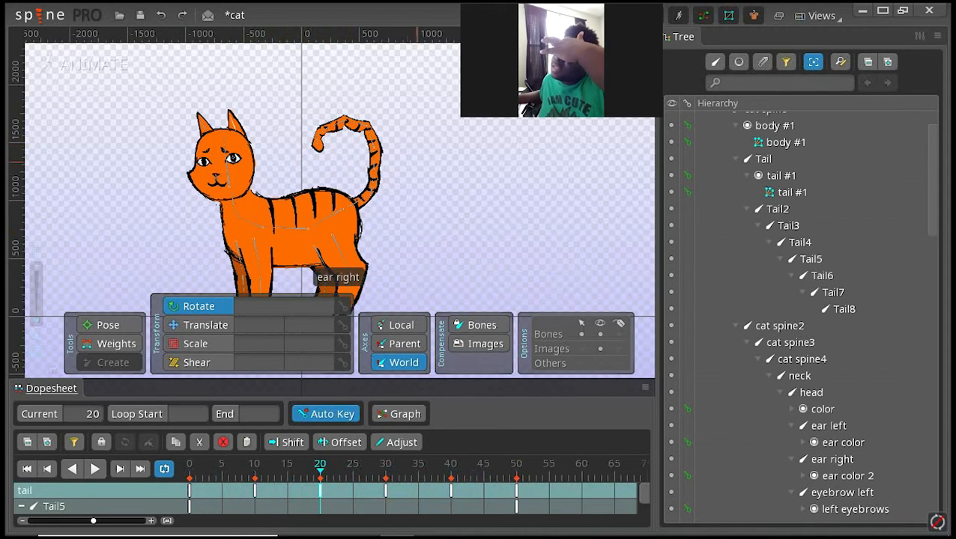
# Step: At frame 20, rotate bones Tail2 through Tail8 to curl the tail further inward, adjust the base Tail bone's rotation, and clear the selection
pyautogui.click(374, 170)
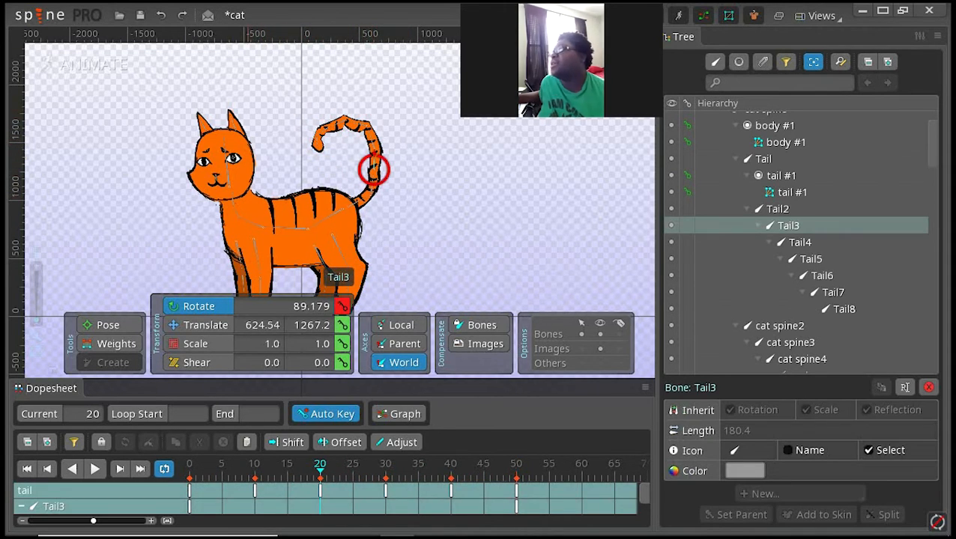
pyautogui.moveTo(285, 103); pyautogui.dragTo(400, 173)
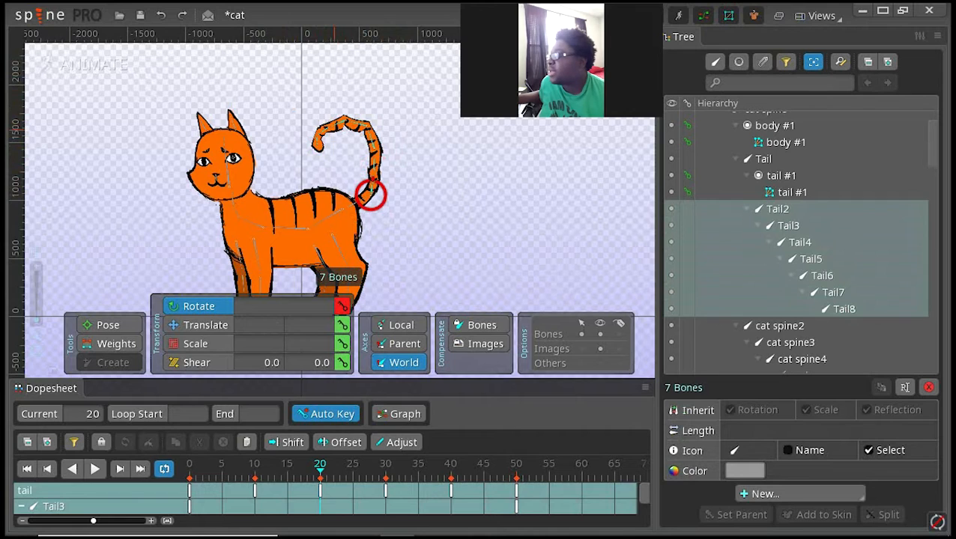
pyautogui.moveTo(336, 125); pyautogui.dragTo(328, 138)
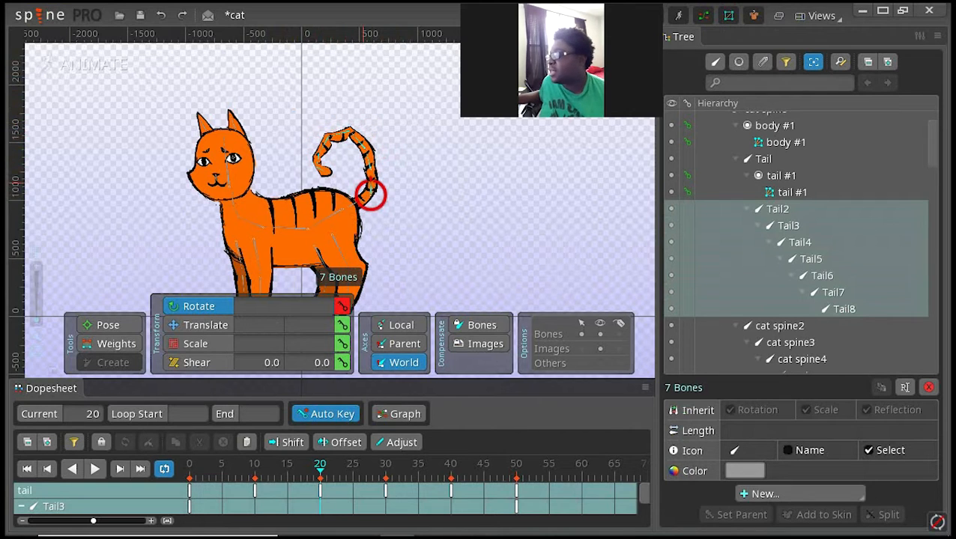
pyautogui.click(349, 201)
pyautogui.moveTo(349, 204); pyautogui.dragTo(349, 207)
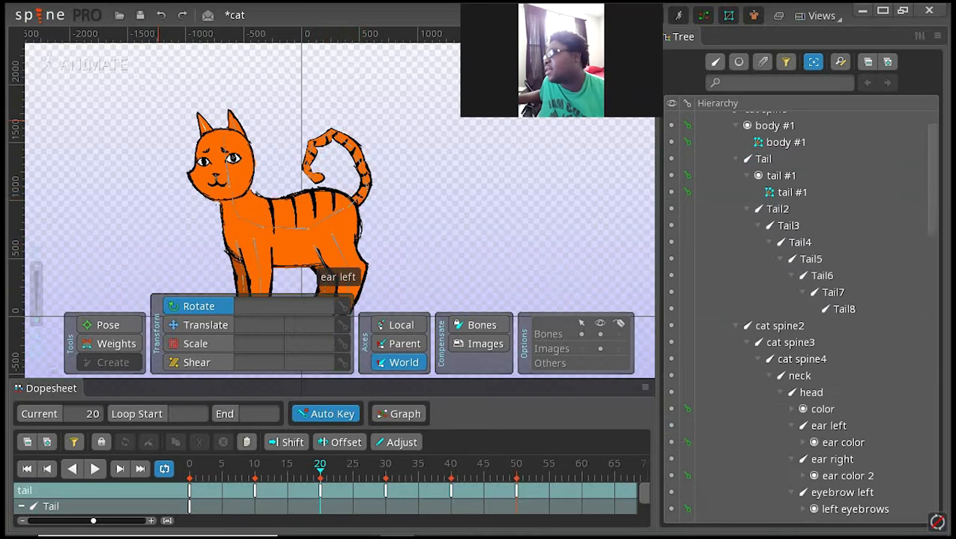
pyautogui.click(158, 115)
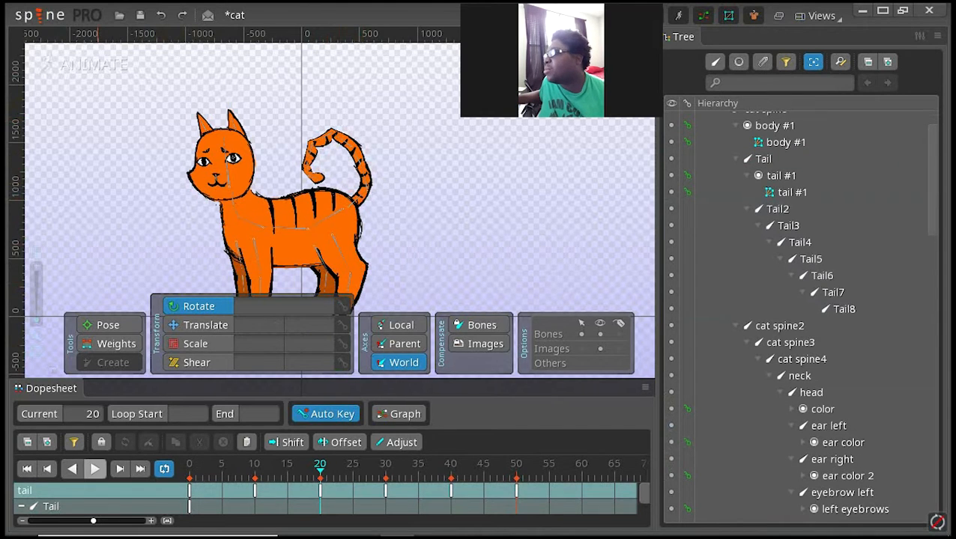
# Step: Play back the tail animation from frame 0 to review the curl
pyautogui.click(27, 469)
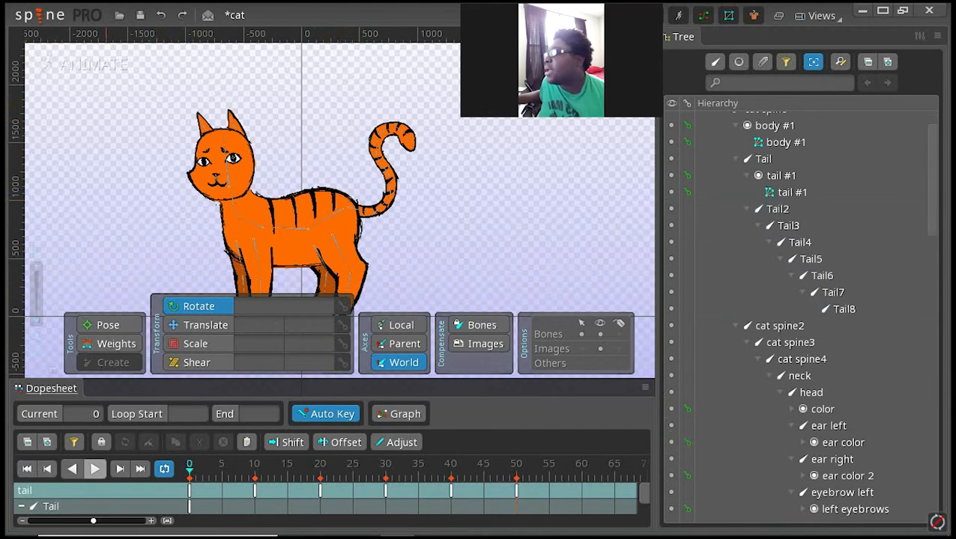
pyautogui.click(94, 469)
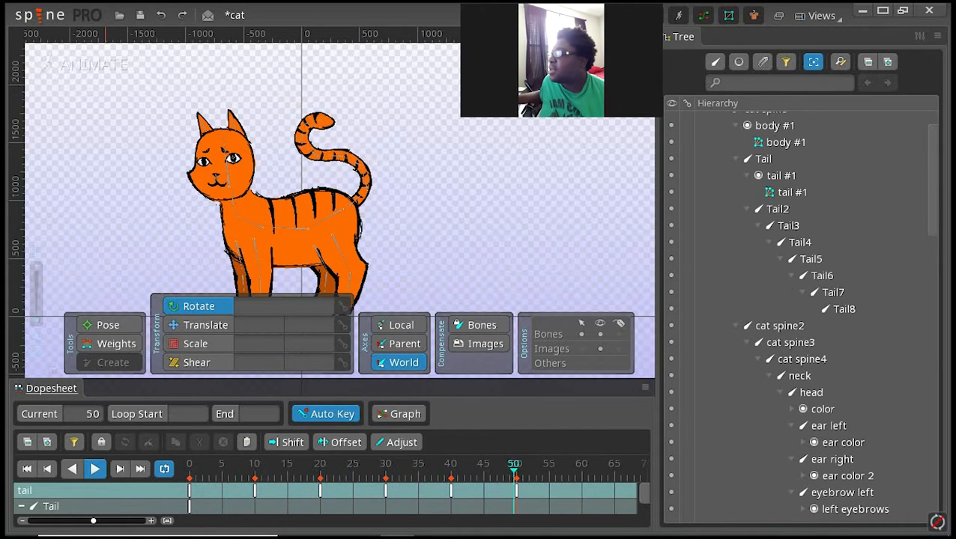
pyautogui.click(96, 469)
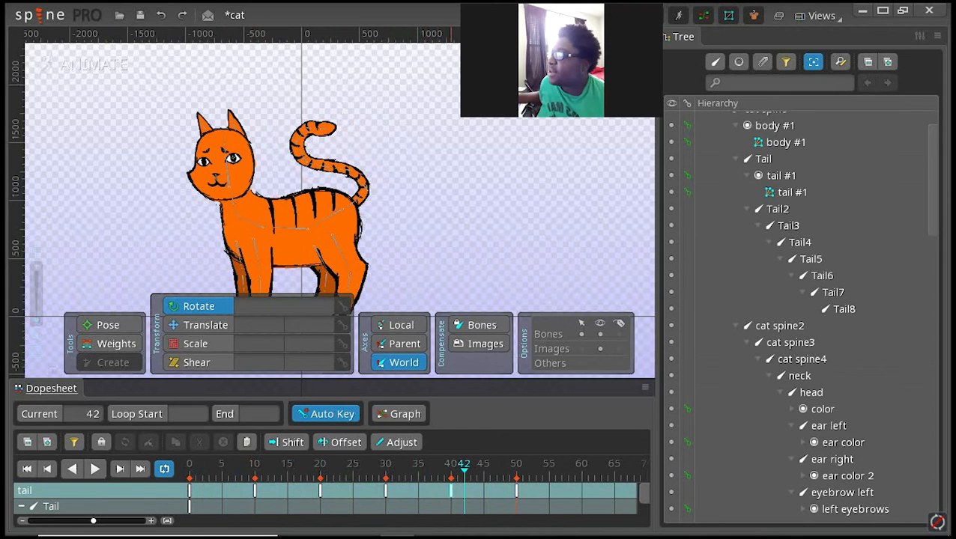
# Step: At frame 40, rotate bones Tail3, Tail4 and Tail5 to curl the tail tip back toward the rear, and clear the selection
pyautogui.doubleClick(451, 491)
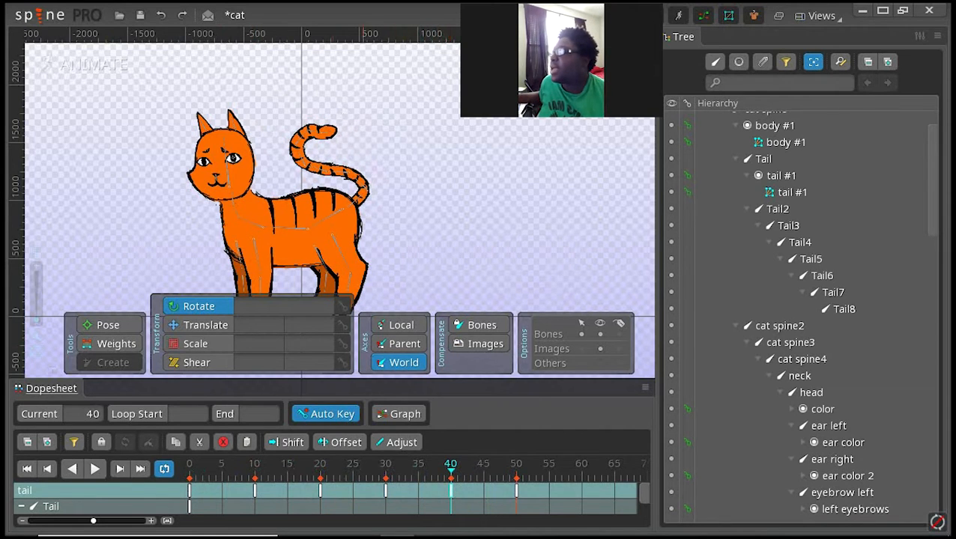
pyautogui.click(350, 171)
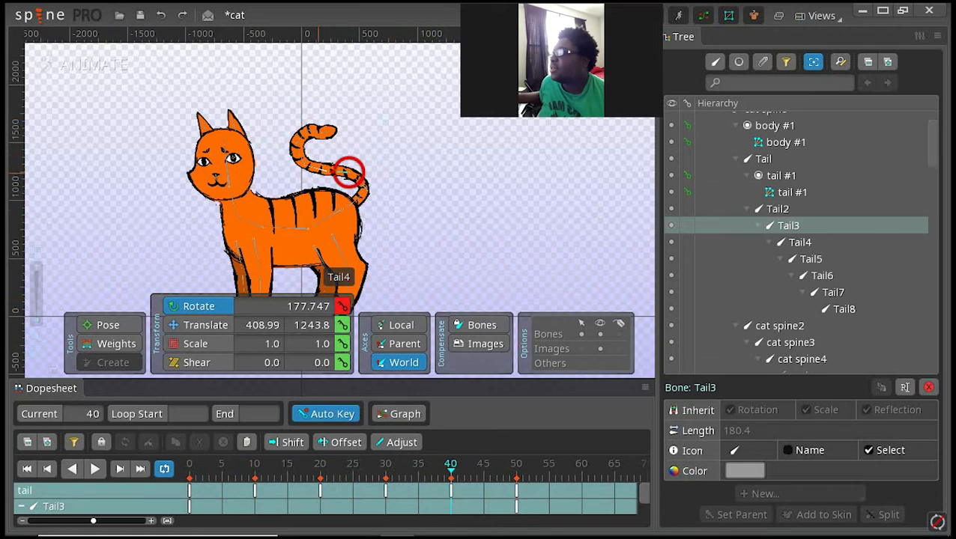
pyautogui.keyDown('ctrl'); pyautogui.click(351, 172); pyautogui.keyUp('ctrl')
pyautogui.keyDown('ctrl'); pyautogui.click(351, 171); pyautogui.keyUp('ctrl')
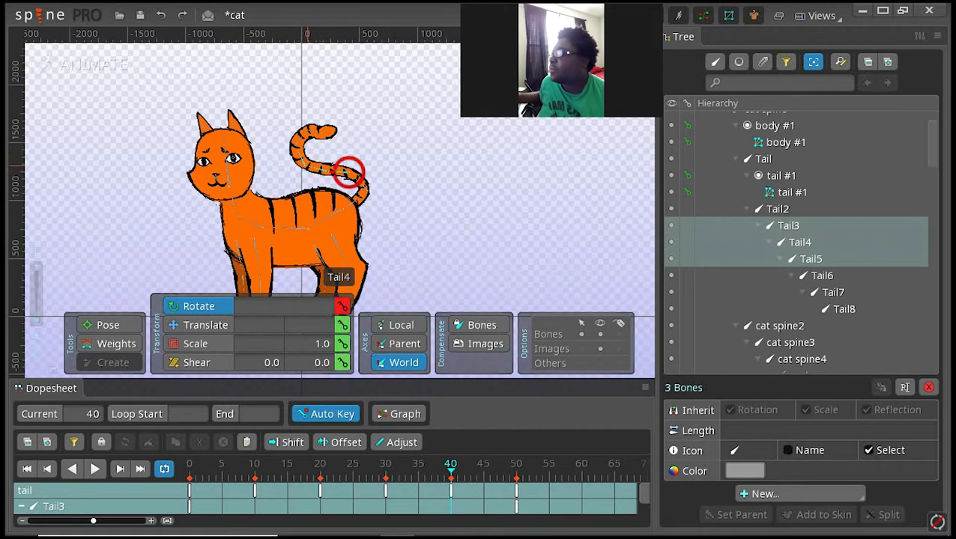
pyautogui.moveTo(350, 172); pyautogui.dragTo(349, 172)
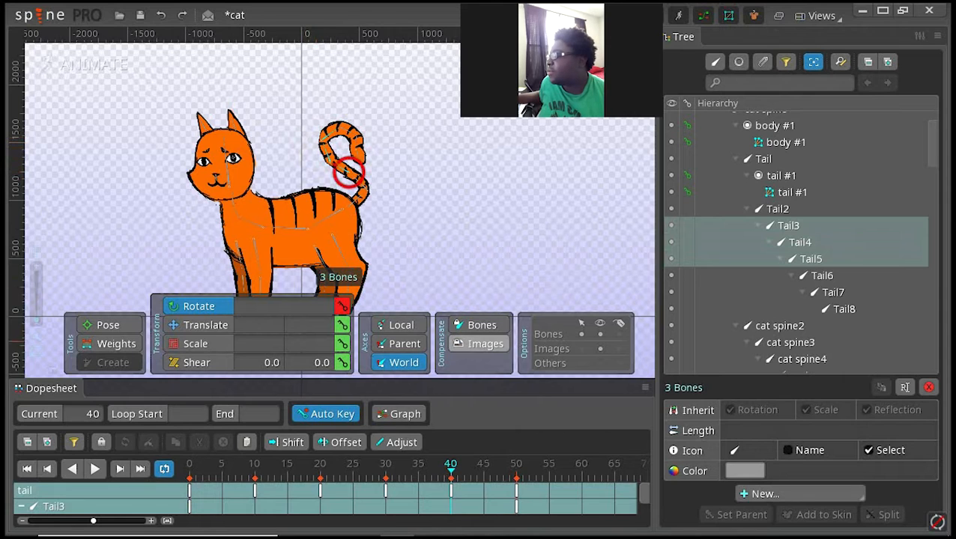
pyautogui.press('space')
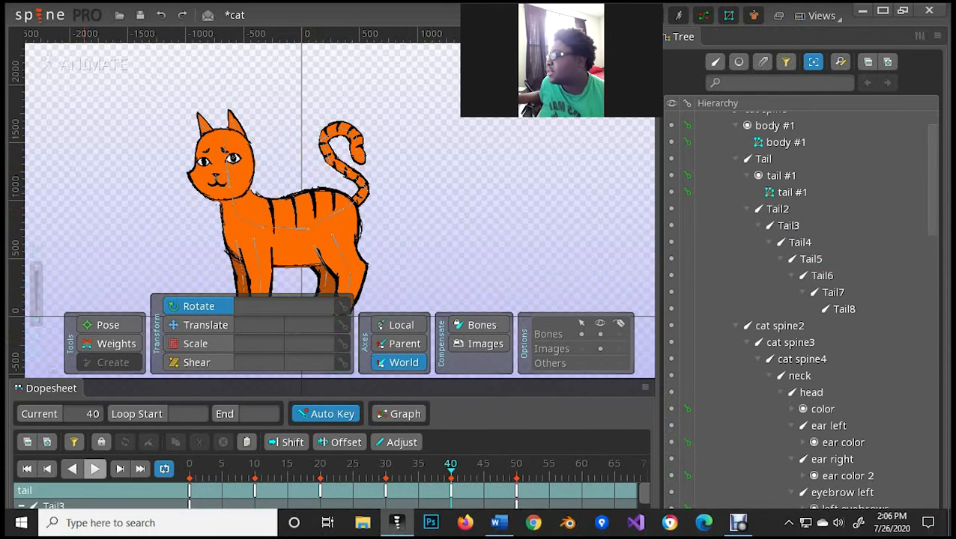
# Step: Play back the tail animation and compare the tail poses at frames 0, 40 and 50
pyautogui.click(95, 469)
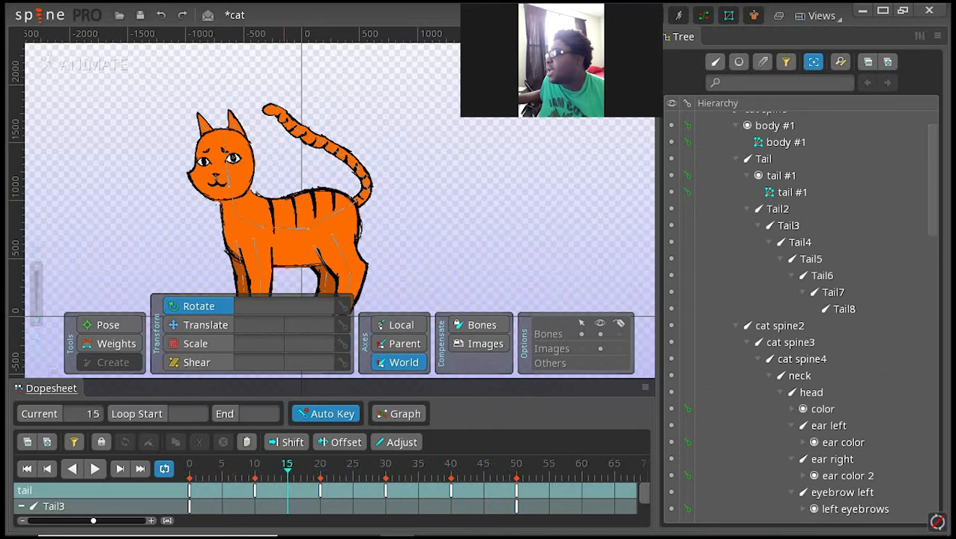
pyautogui.doubleClick(189, 490)
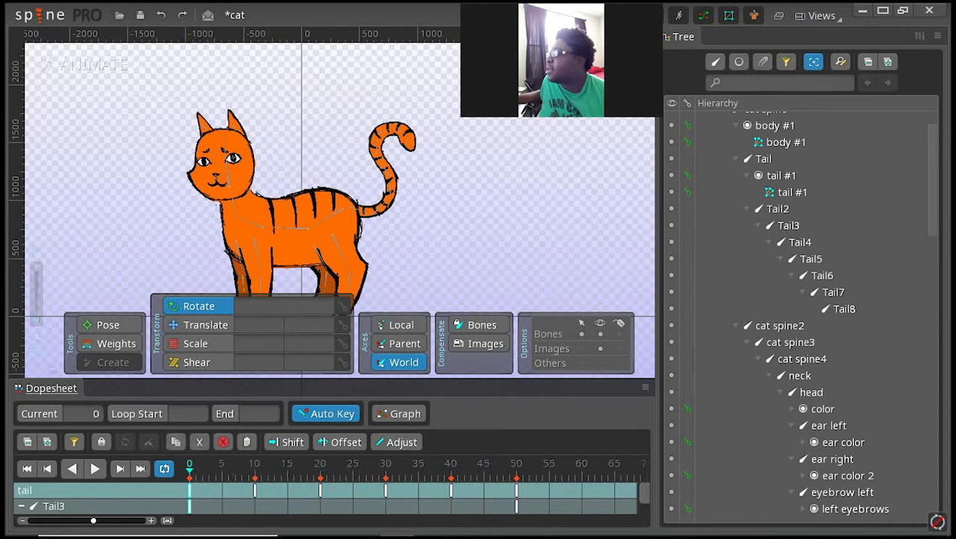
pyautogui.doubleClick(516, 490)
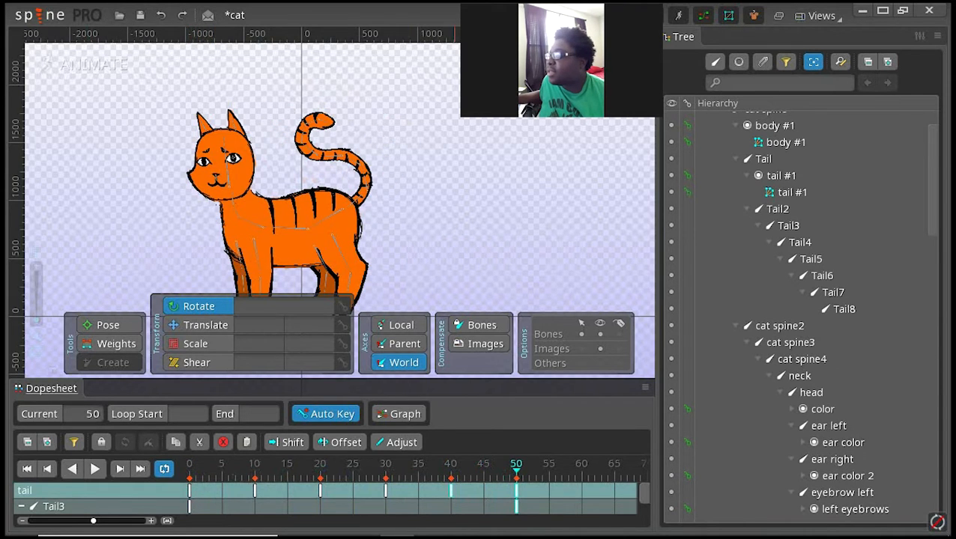
pyautogui.doubleClick(452, 491)
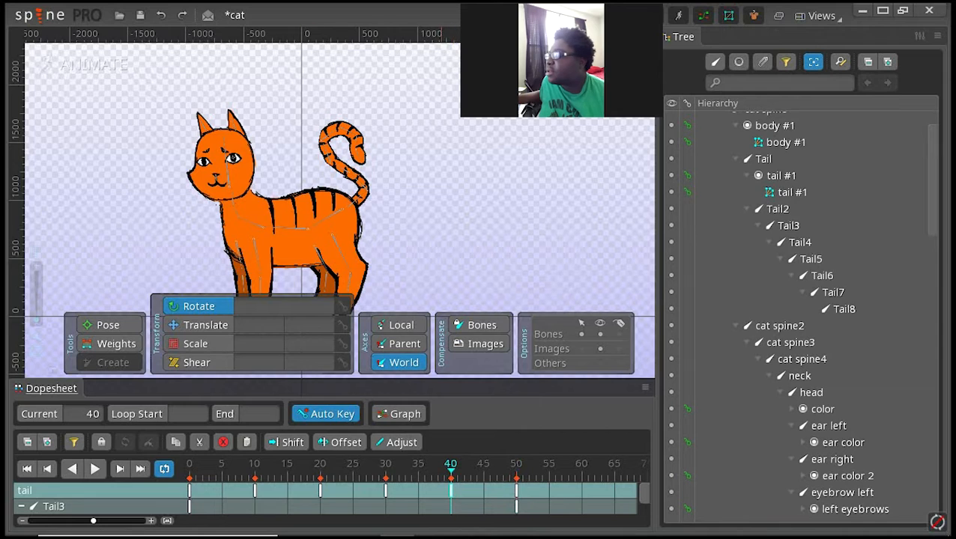
pyautogui.doubleClick(190, 491)
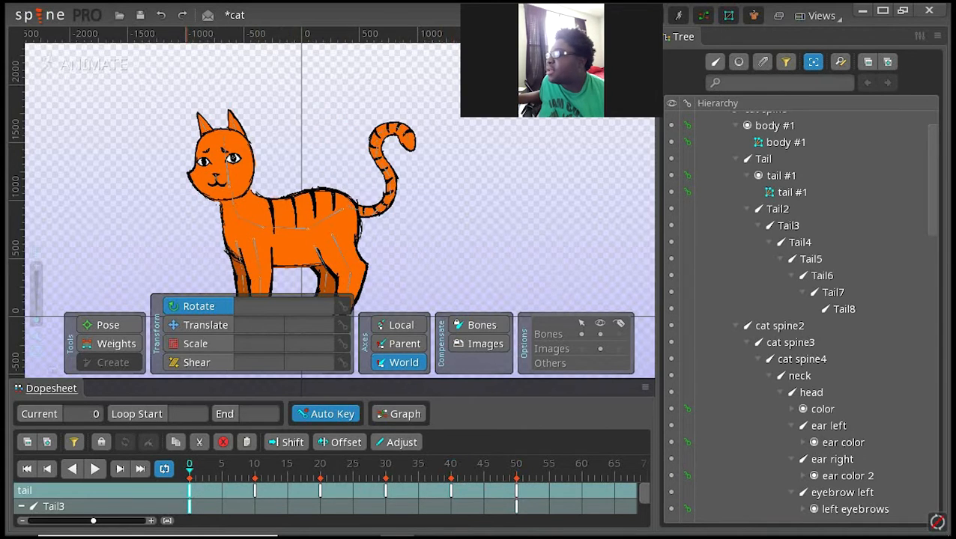
pyautogui.doubleClick(516, 490)
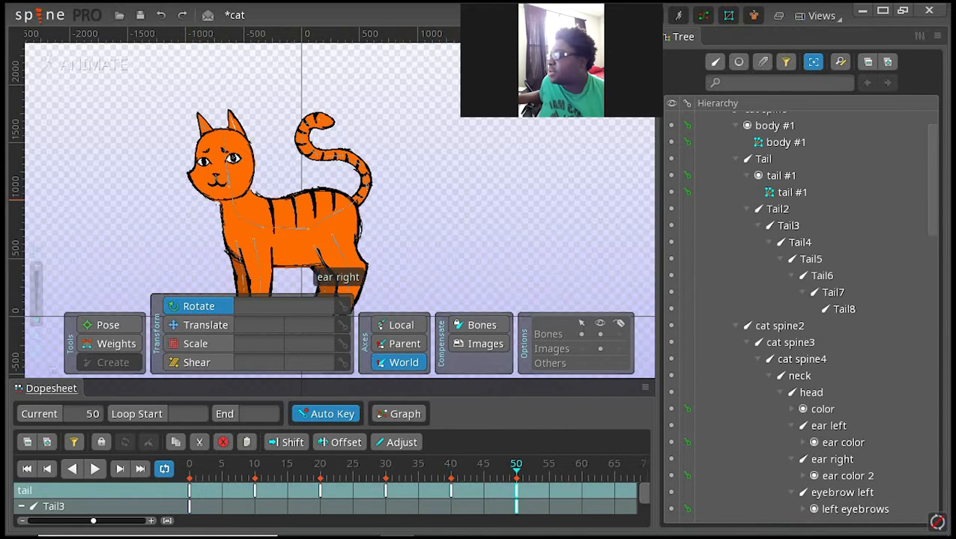
# Step: Clear the selection and copy the tail animation's frame 0 keys to frame 60 to close the loop
pyautogui.doubleClick(315, 234)
pyautogui.doubleClick(190, 490)
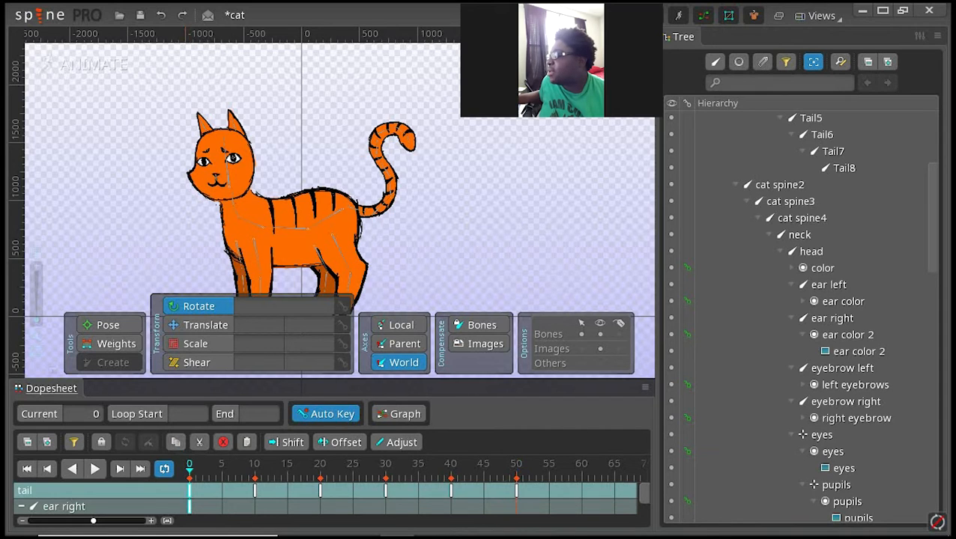
pyautogui.click(582, 468)
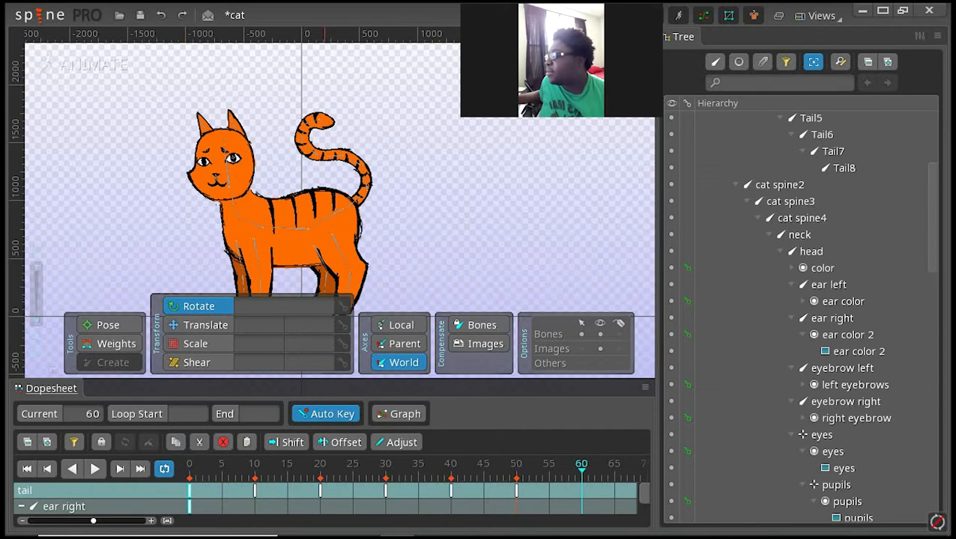
pyautogui.hotkey('ctrl', 'v')
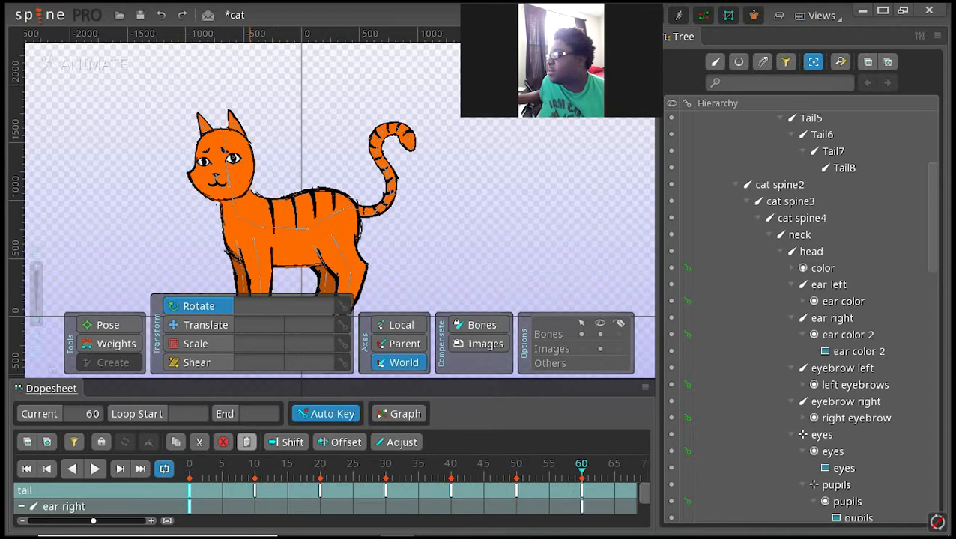
# Step: Play back the looping tail animation, including once more from the first frame, to check the tail swing
pyautogui.click(95, 468)
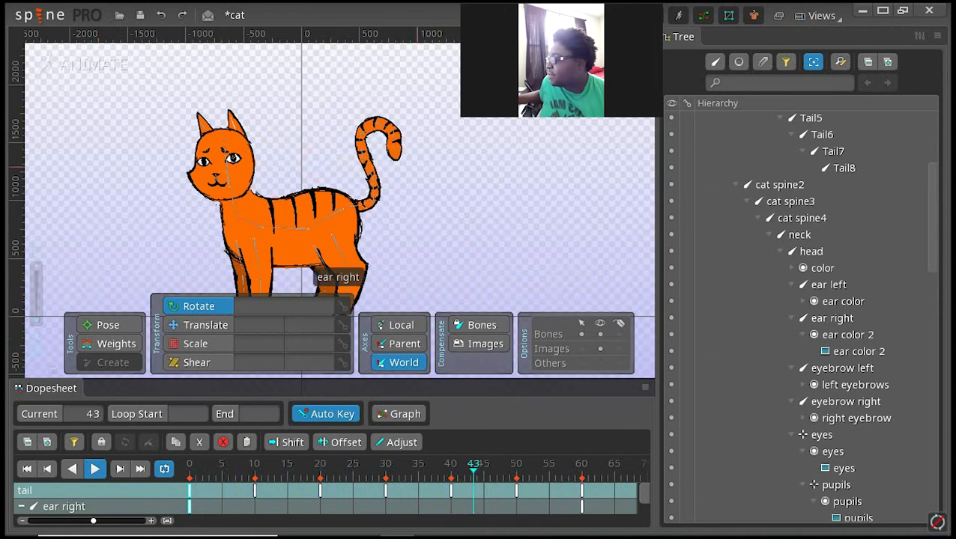
pyautogui.moveTo(412, 241); pyautogui.dragTo(504, 222)
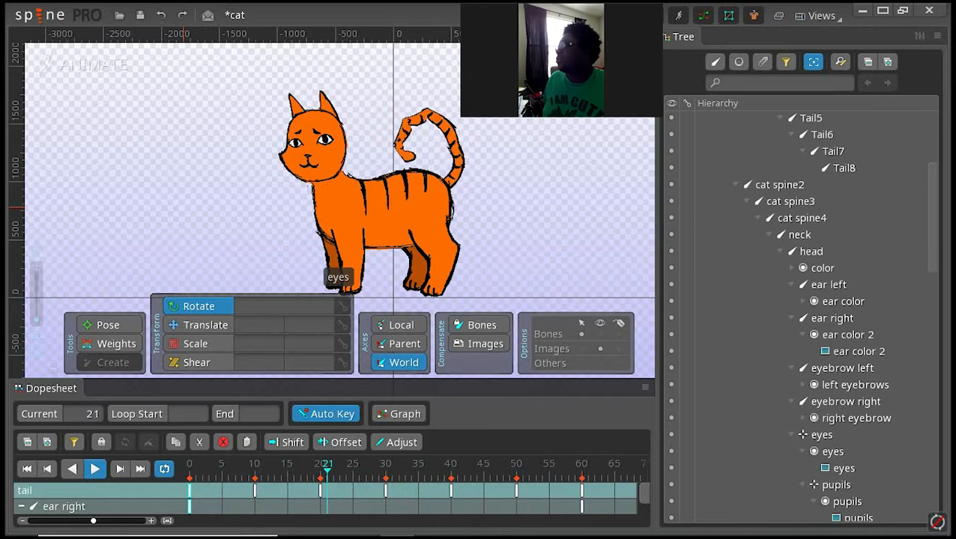
pyautogui.click(95, 469)
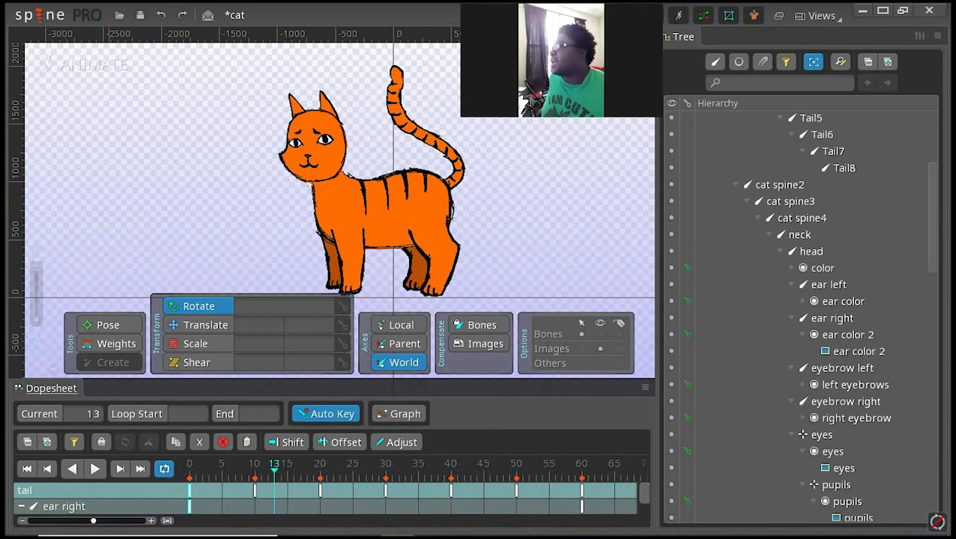
pyautogui.scroll(-10, 801, 315)
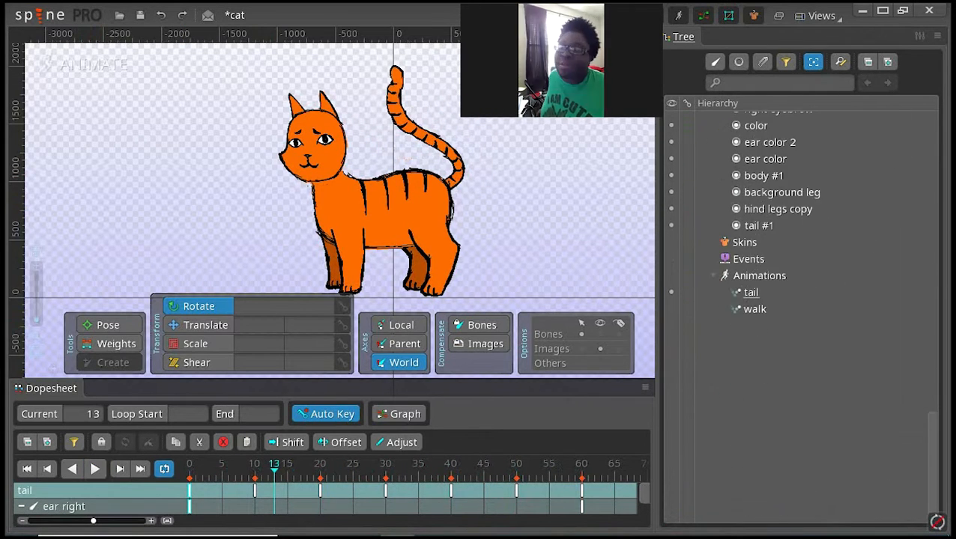
pyautogui.click(750, 292)
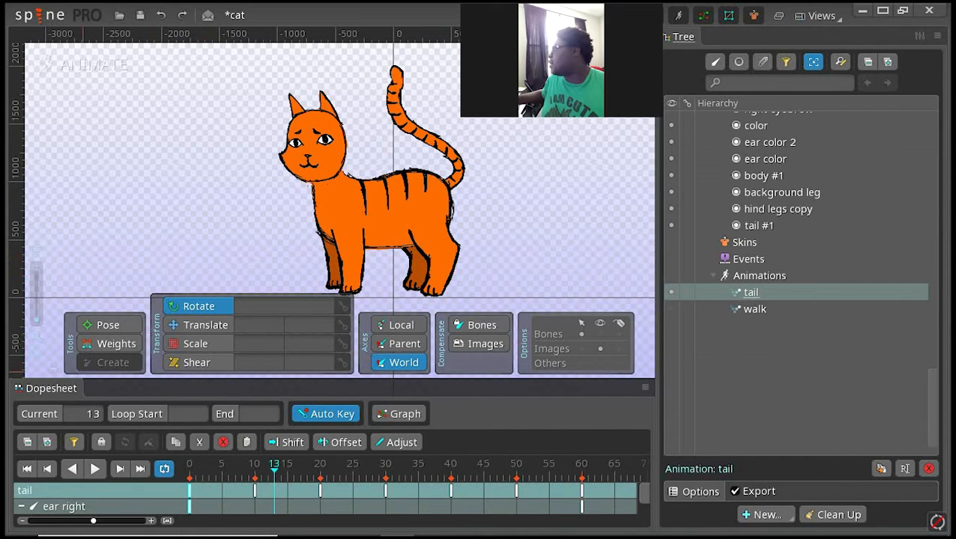
pyautogui.click(28, 468)
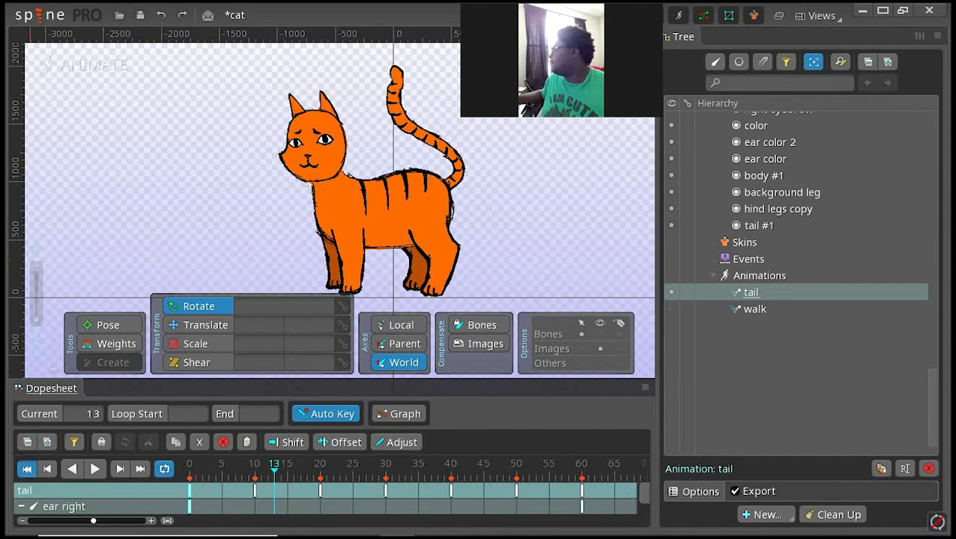
pyautogui.click(94, 469)
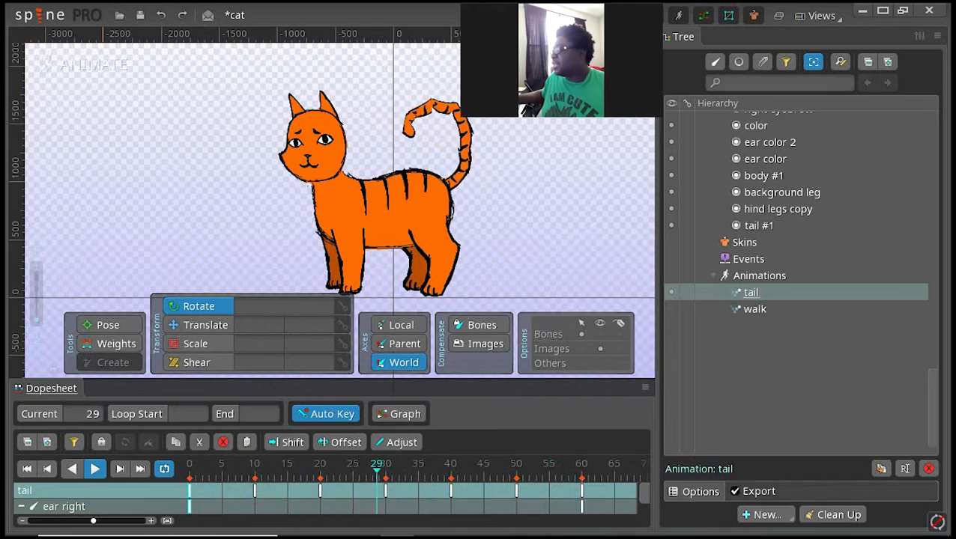
pyautogui.click(98, 469)
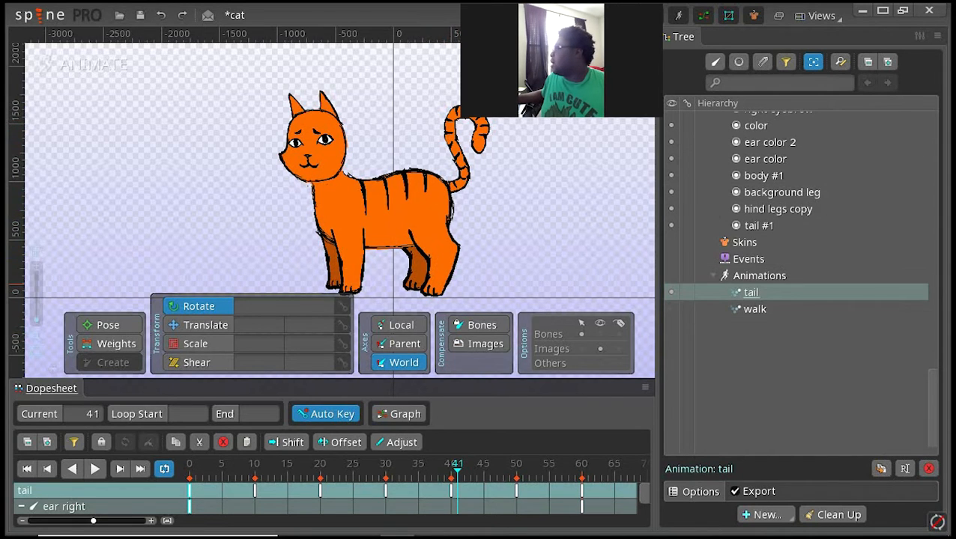
# Step: Create a new animation named "happy cat" under Animations
pyautogui.click(759, 276)
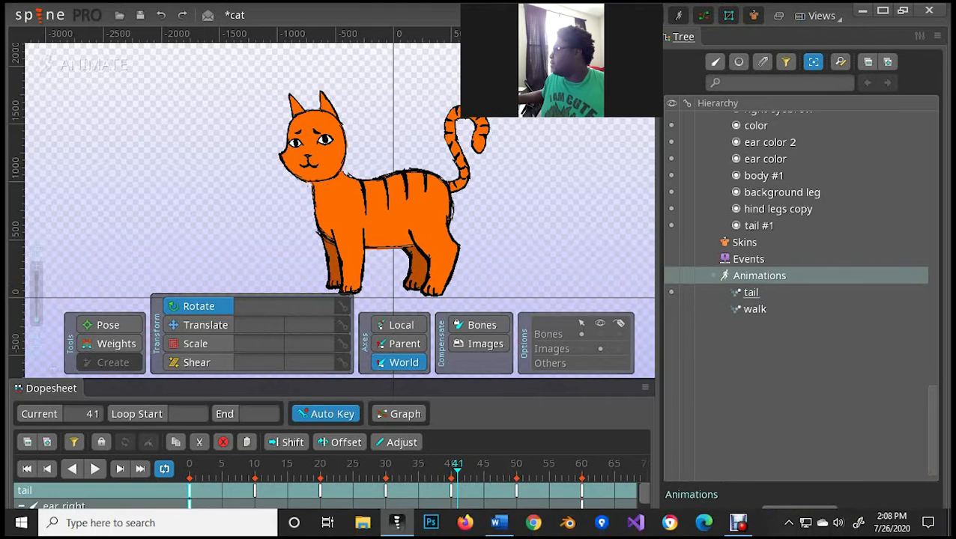
pyautogui.click(792, 515)
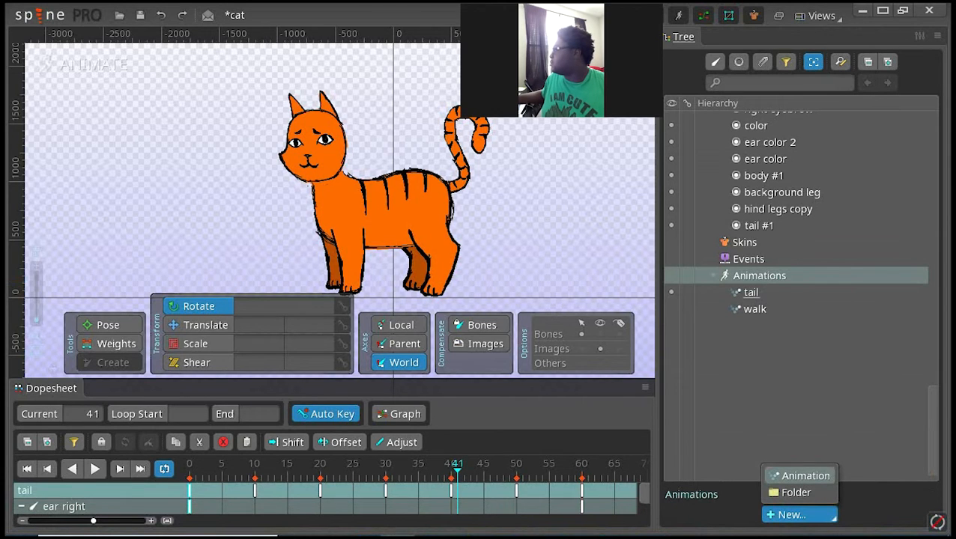
pyautogui.click(799, 475)
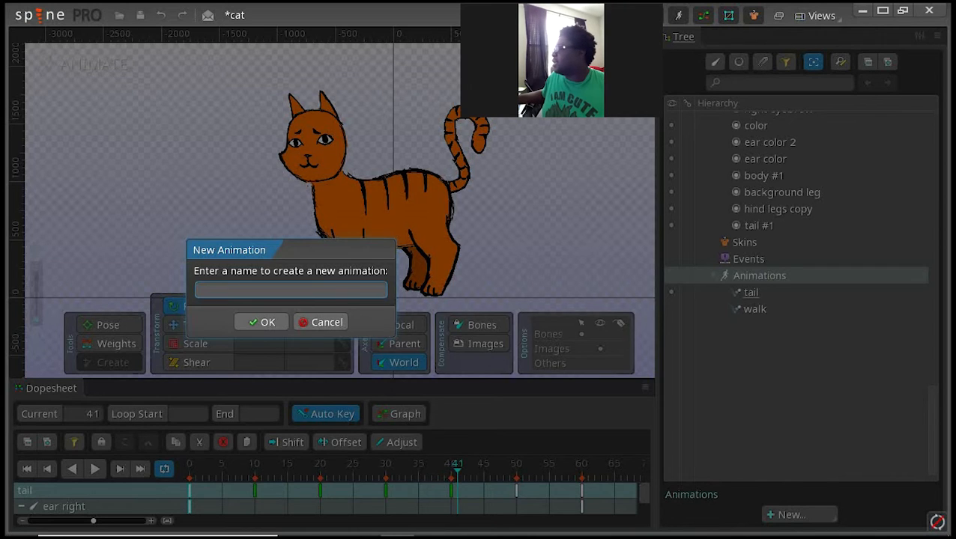
pyautogui.write('ppy cat')
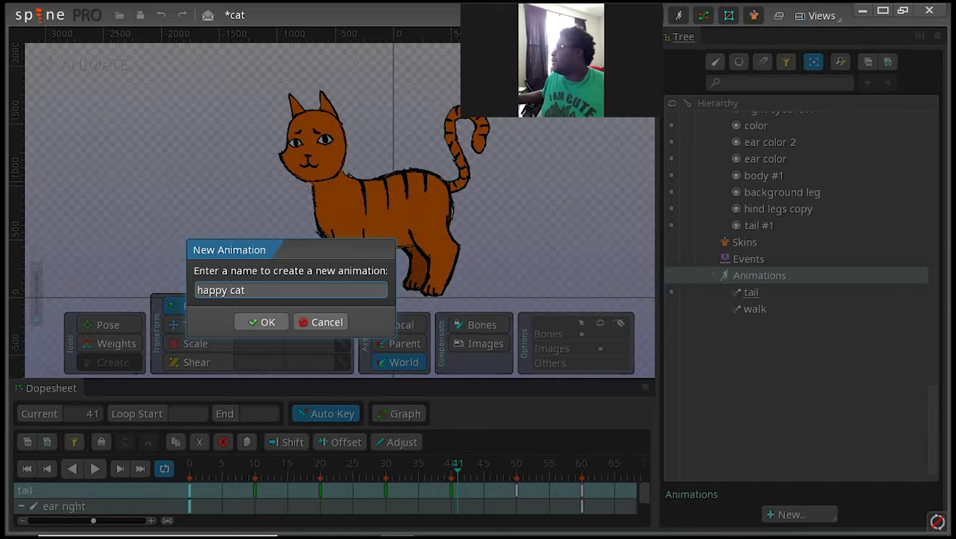
pyautogui.press('Return')
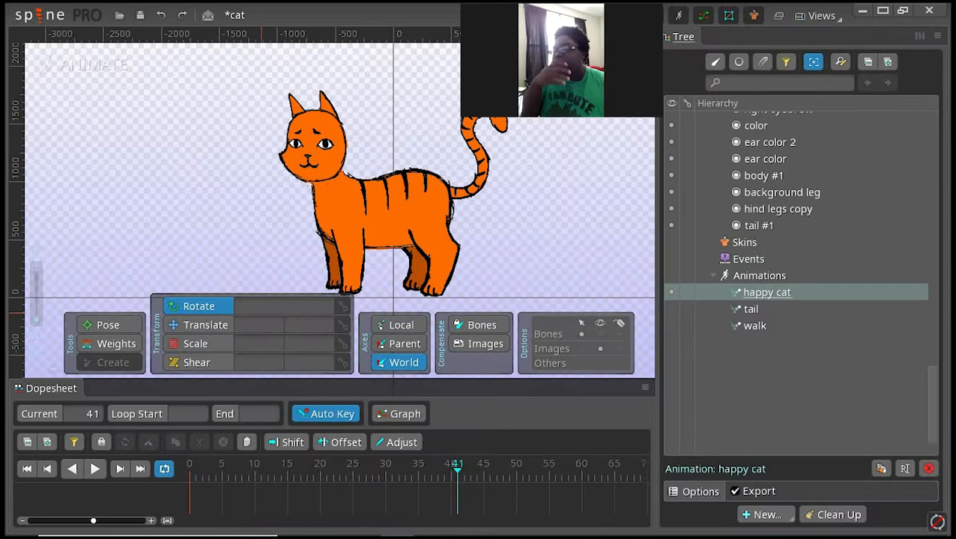
# Step: At frame 0, select all the cat's body and leg bones and key their rotation, translation, scale and shear
pyautogui.click(190, 465)
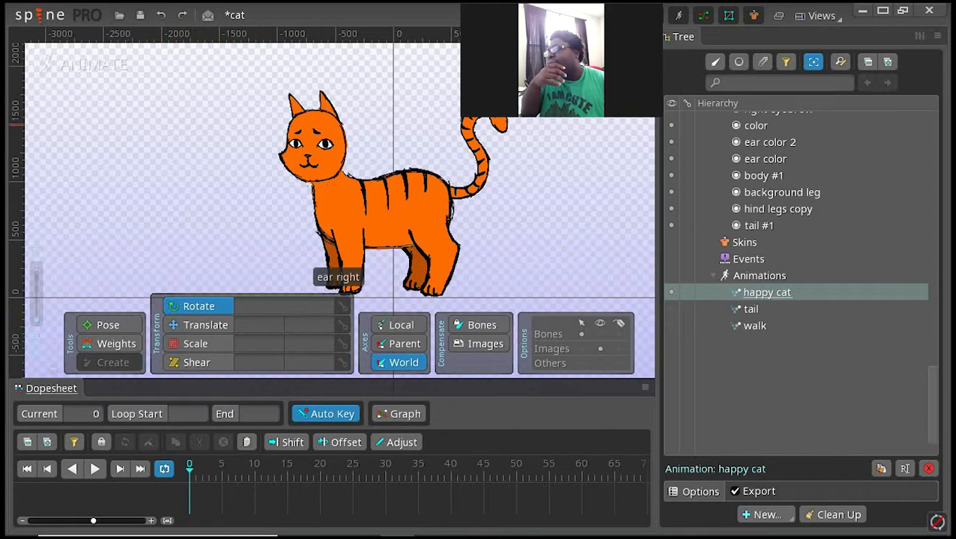
pyautogui.moveTo(322, 158); pyautogui.dragTo(322, 124)
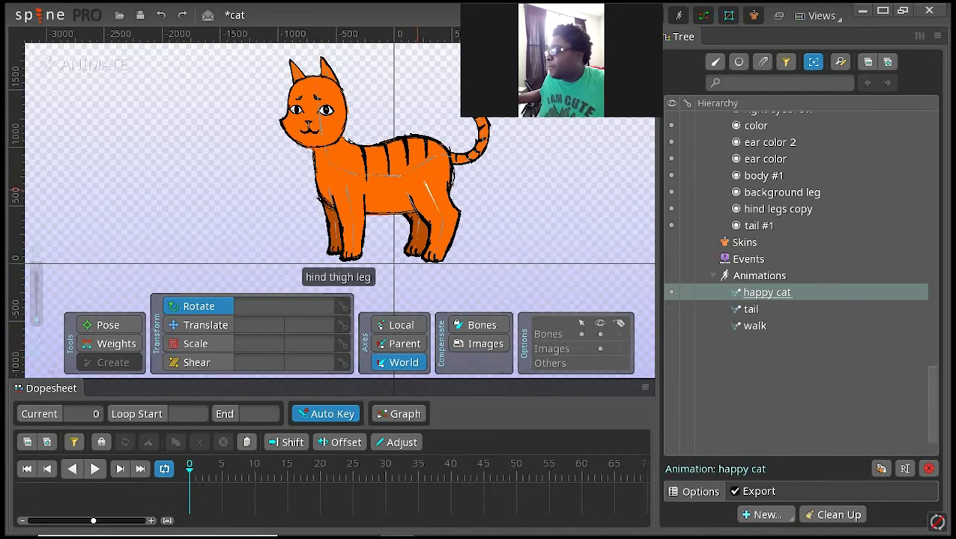
pyautogui.click(430, 157)
pyautogui.moveTo(526, 267); pyautogui.dragTo(262, 52)
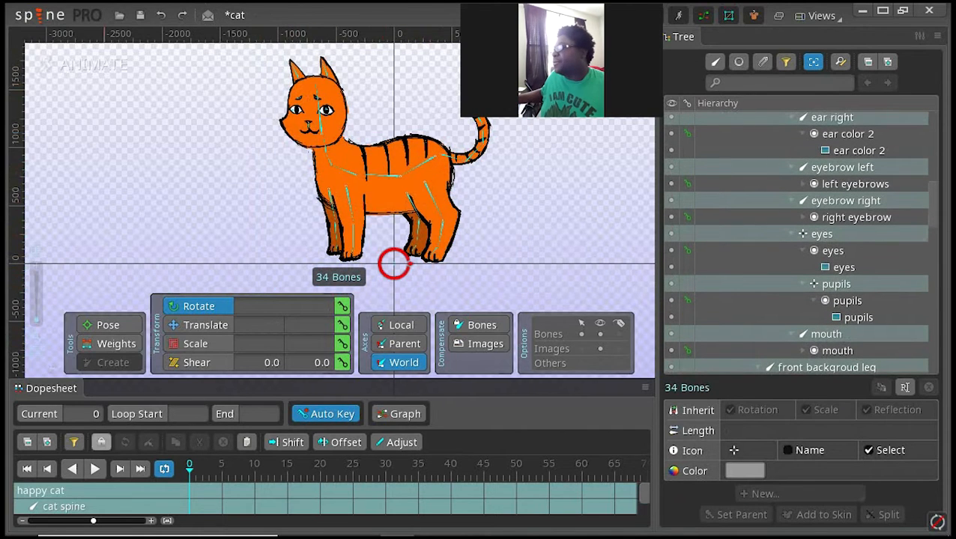
pyautogui.click(342, 306)
pyautogui.click(342, 324)
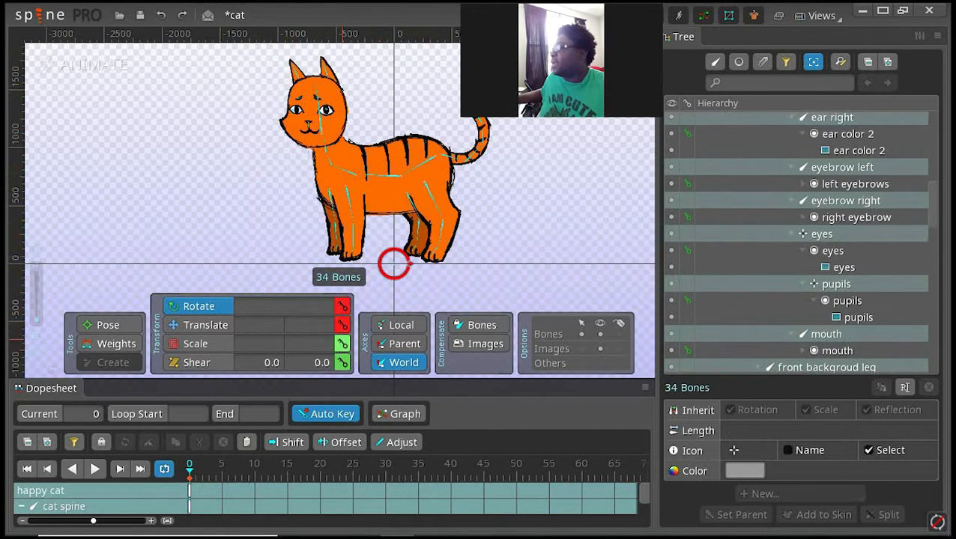
pyautogui.click(341, 343)
pyautogui.click(341, 363)
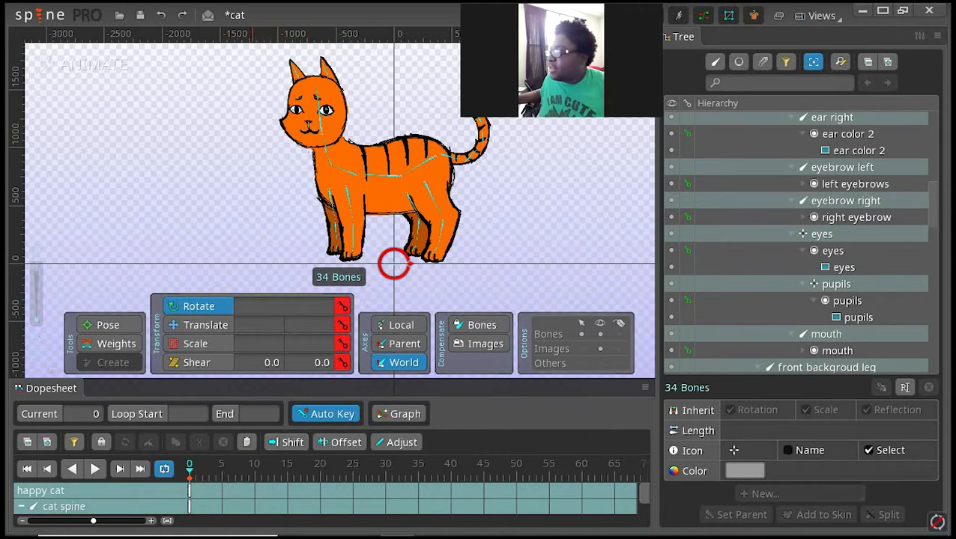
# Step: At frame 10, rotate the cat spine to 187.942 to raise the front body, and rotate hind thigh leg 1 and hind background leg2 upright
pyautogui.click(254, 466)
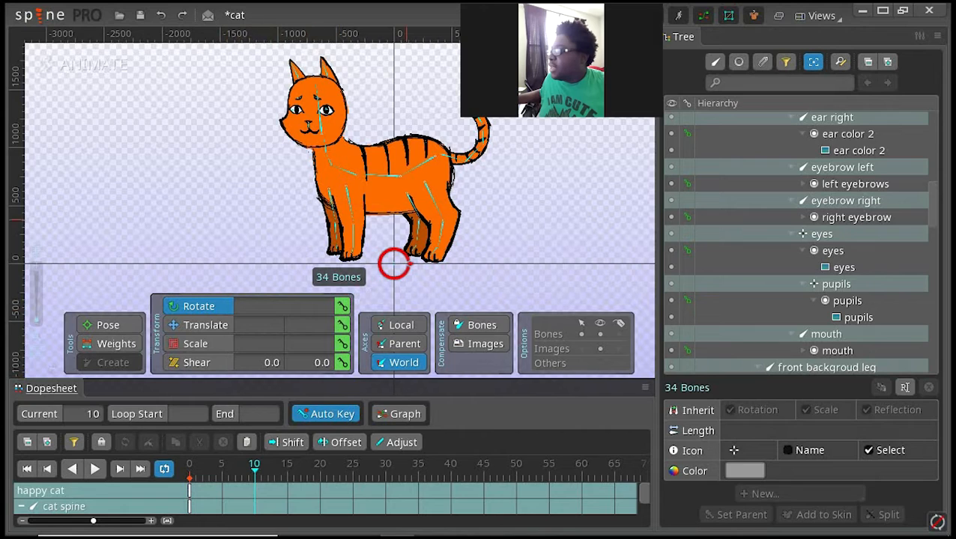
pyautogui.moveTo(494, 193); pyautogui.dragTo(495, 200)
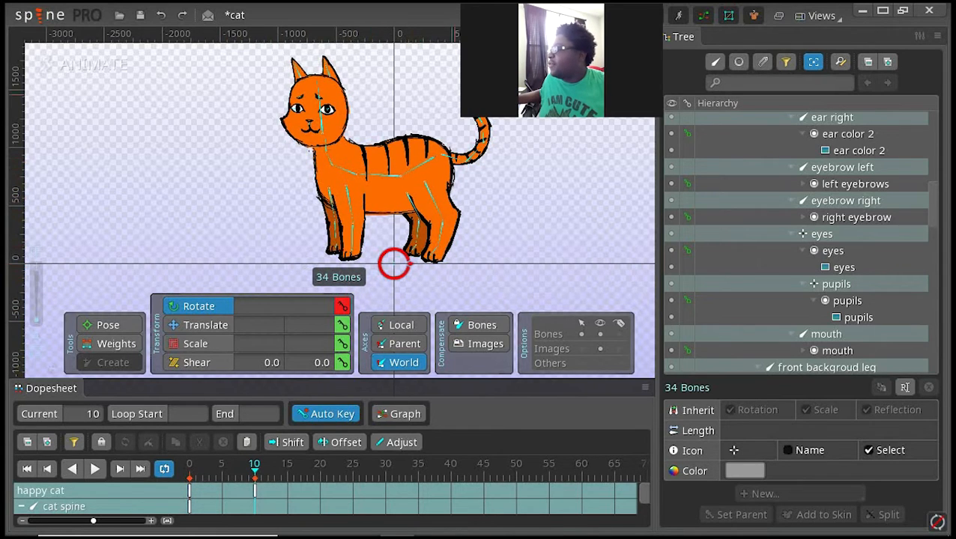
pyautogui.click(412, 170)
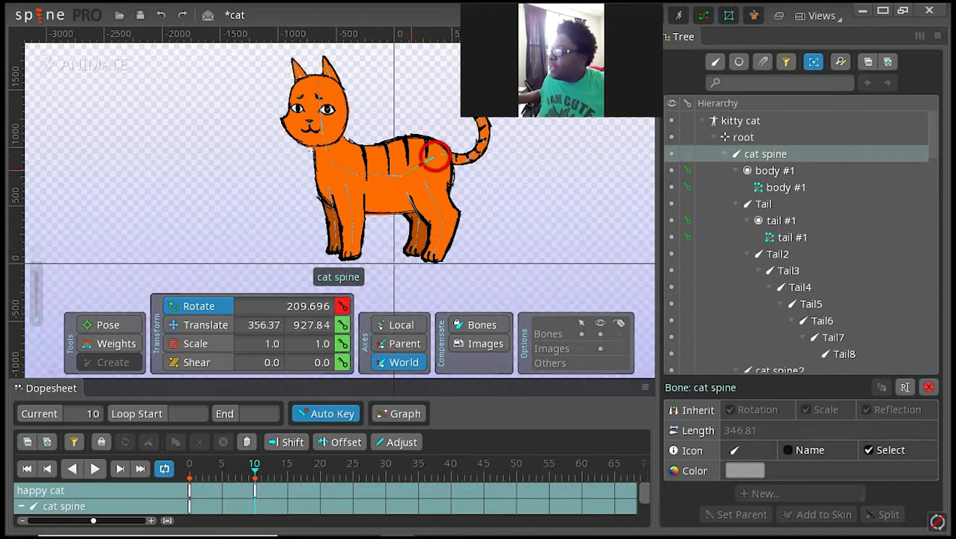
pyautogui.moveTo(411, 170); pyautogui.dragTo(426, 217)
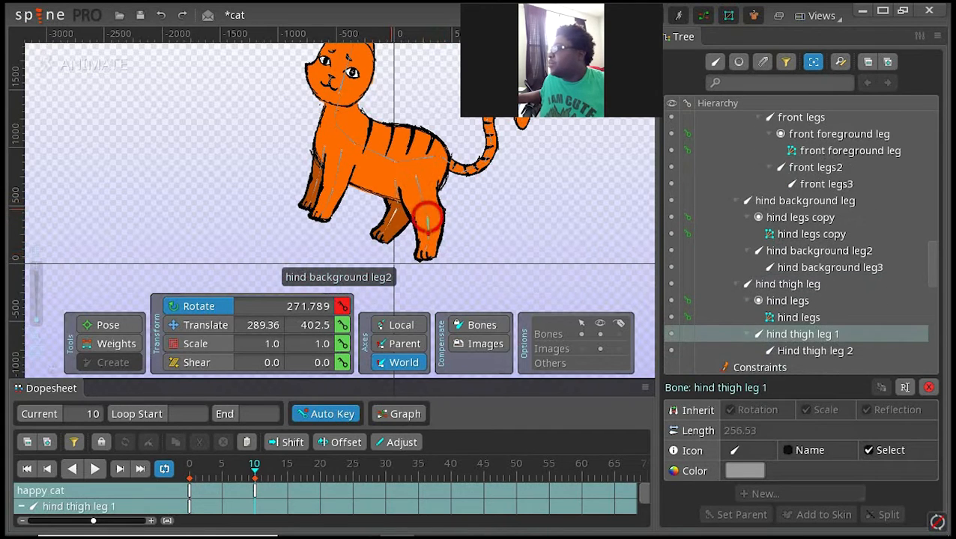
pyautogui.moveTo(393, 179); pyautogui.dragTo(398, 211)
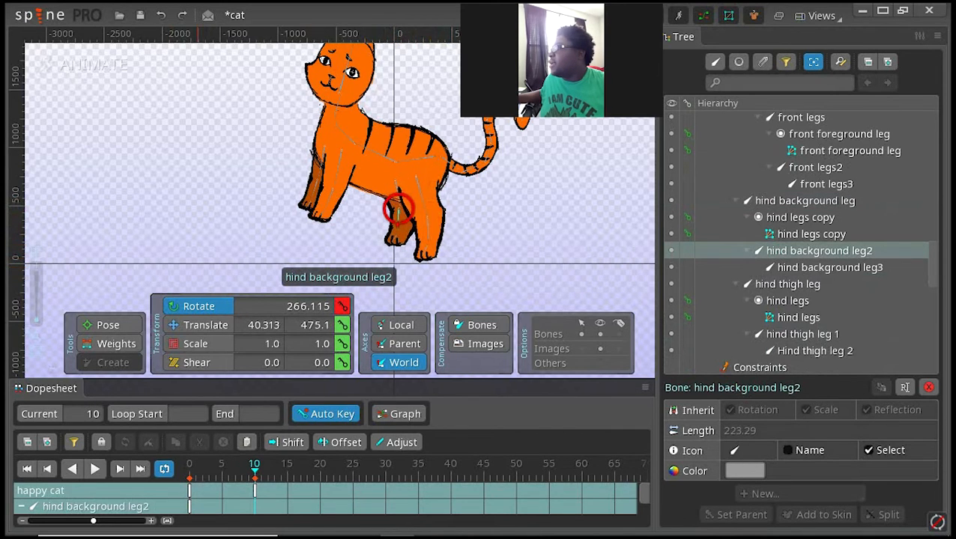
# Step: Compare with the frame 0 pose, and at frame 10 rotate hind thigh leg to about 288.7 and hind background leg to about 286.4
pyautogui.click(190, 491)
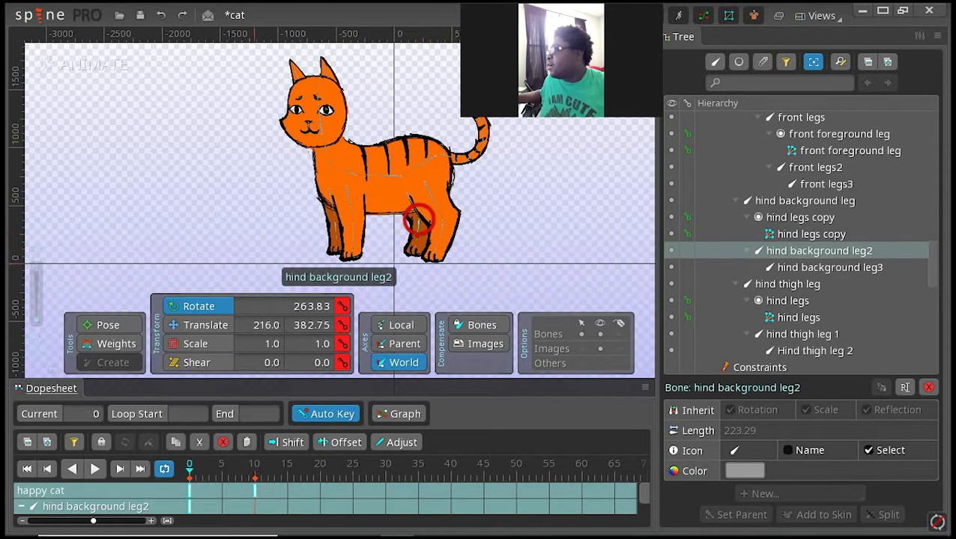
pyautogui.click(256, 467)
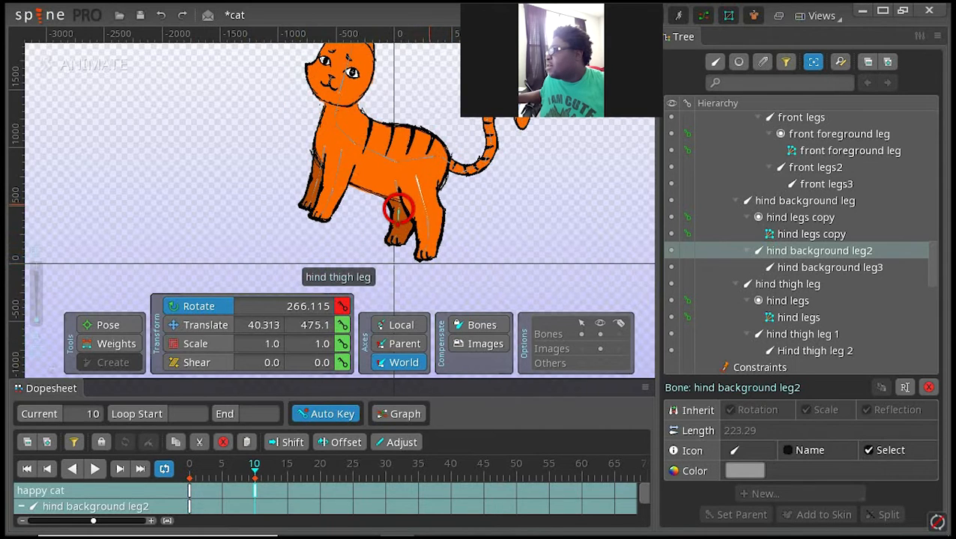
pyautogui.moveTo(398, 210); pyautogui.dragTo(416, 177)
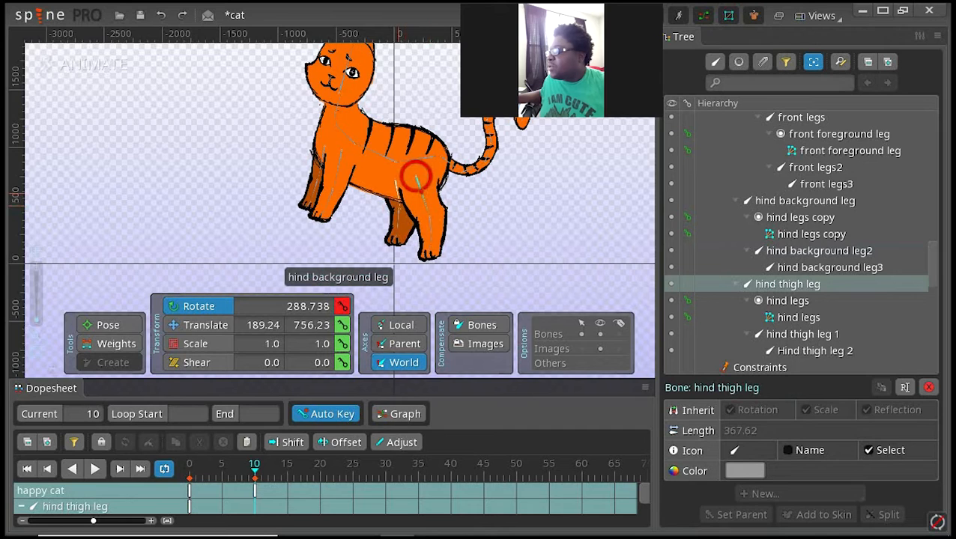
pyautogui.click(394, 176)
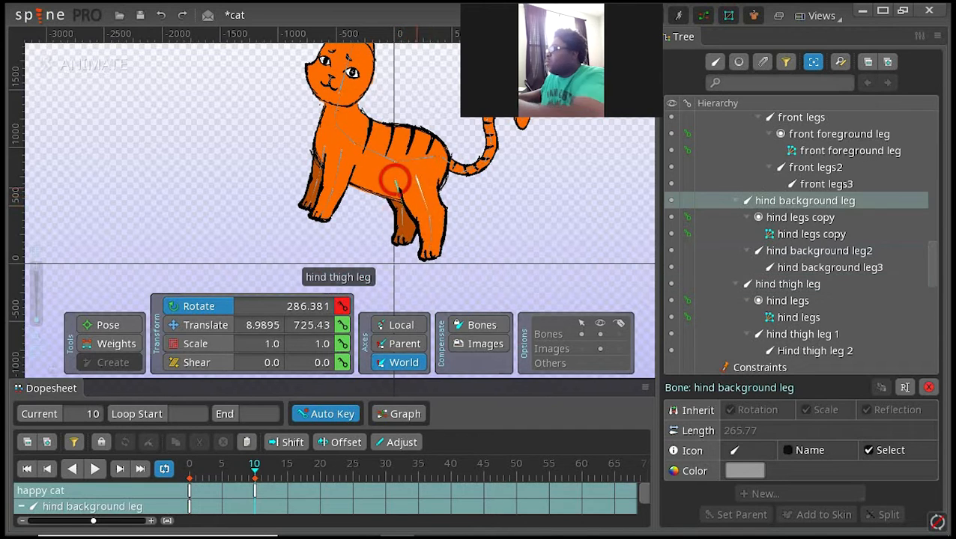
# Step: At frame 10, translate the cat spine down to about 374.37, 873.85 and compare the pose with frame 0
pyautogui.click(434, 158)
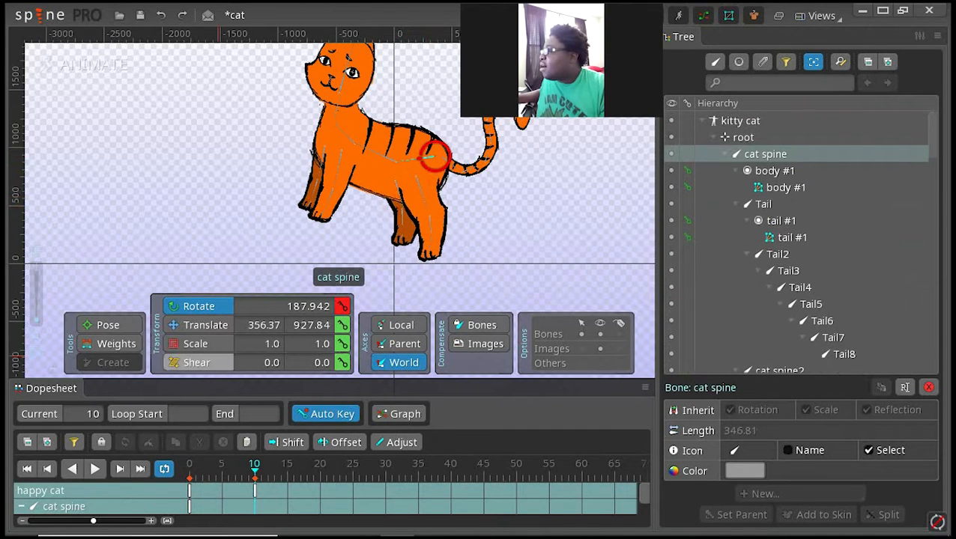
pyautogui.click(218, 322)
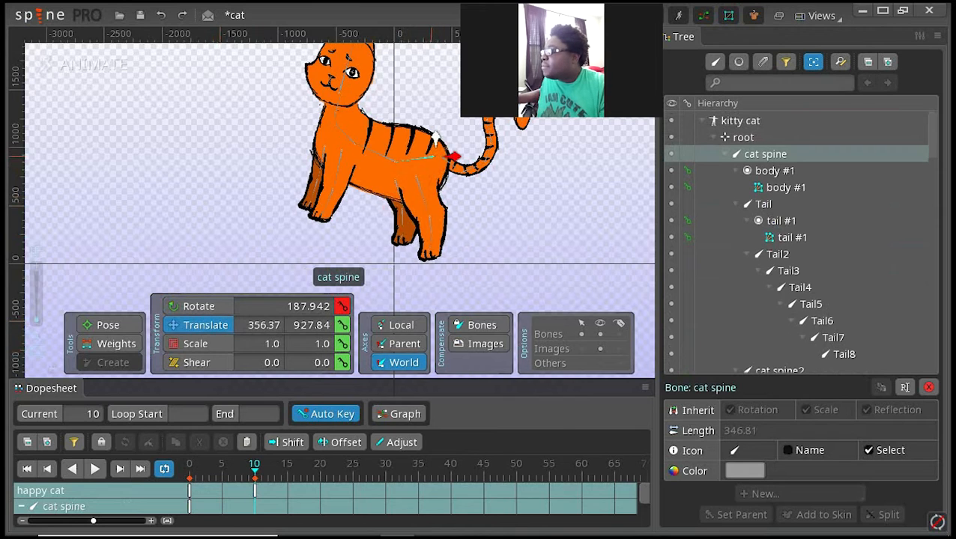
pyautogui.moveTo(435, 140)
pyautogui.mouseDown()
pyautogui.moveTo(429, 147)
pyautogui.moveTo(436, 142)
pyautogui.mouseUp()
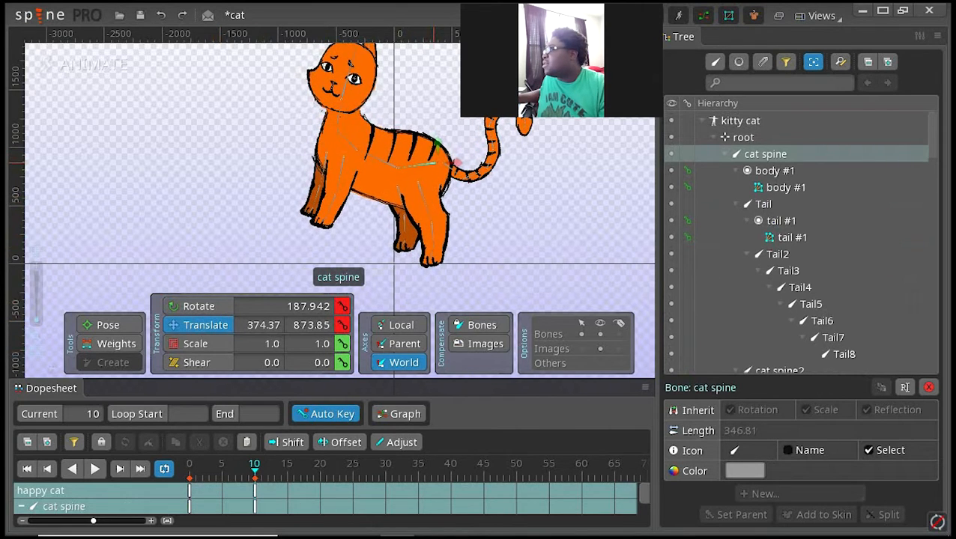
pyautogui.click(189, 490)
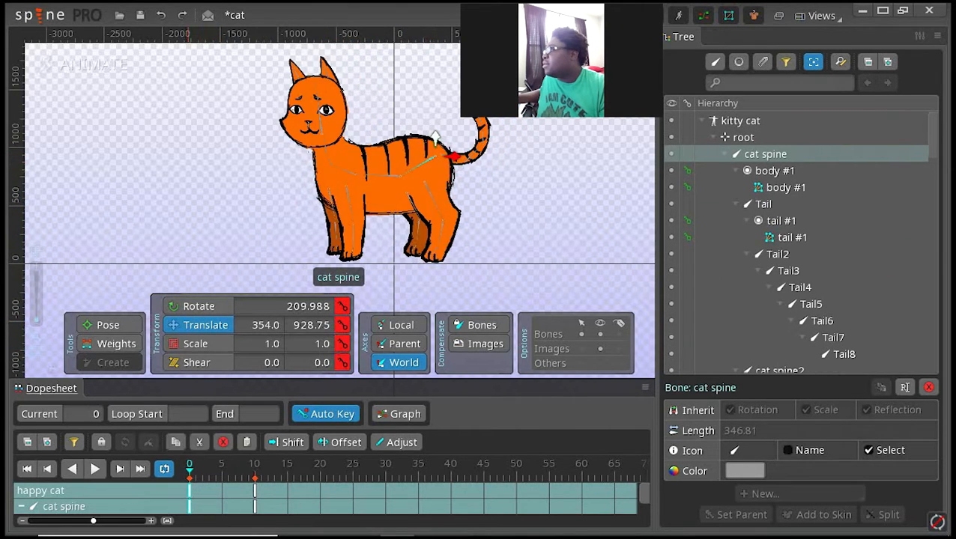
pyautogui.click(255, 491)
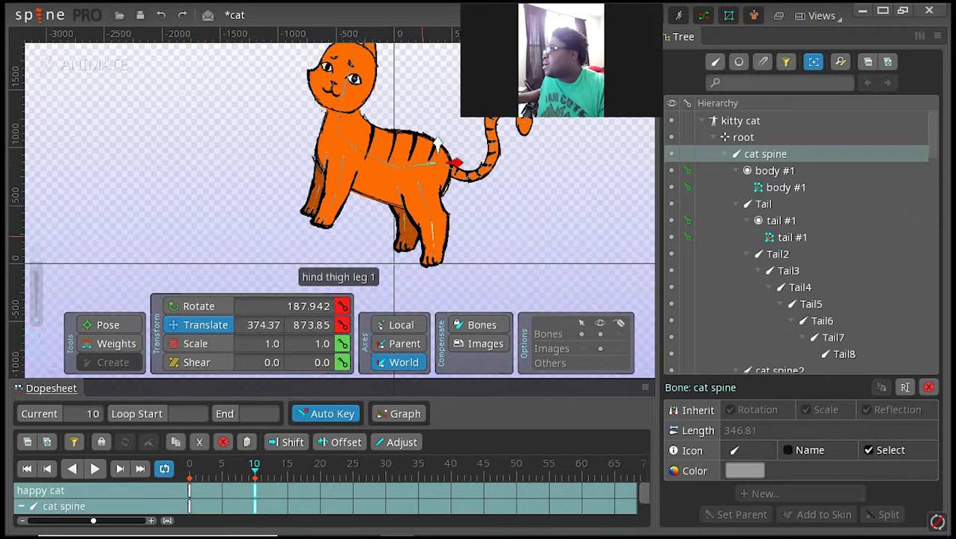
# Step: At frame 10, translate the cat spine up to 374.37, 885.84 and move the timeline to frame 20
pyautogui.moveTo(437, 143); pyautogui.dragTo(438, 140)
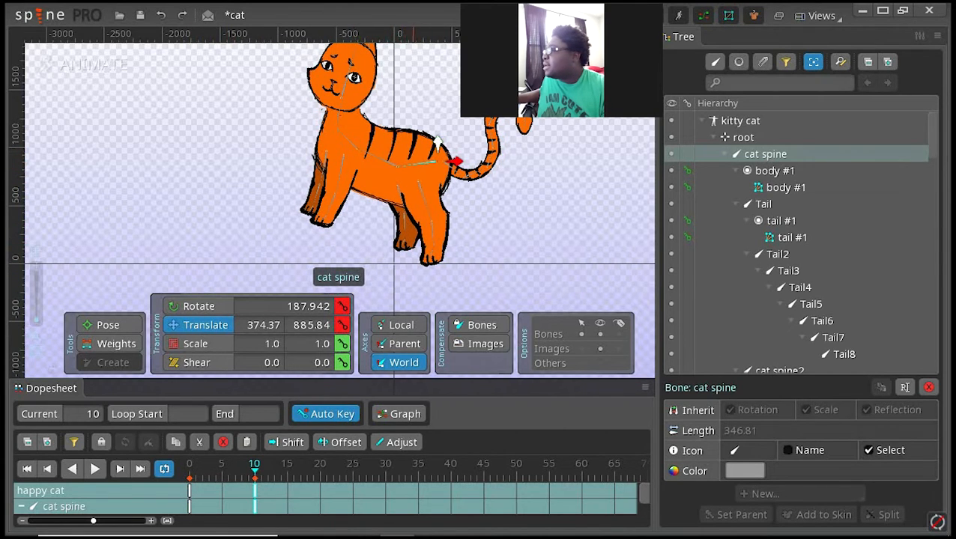
pyautogui.click(319, 465)
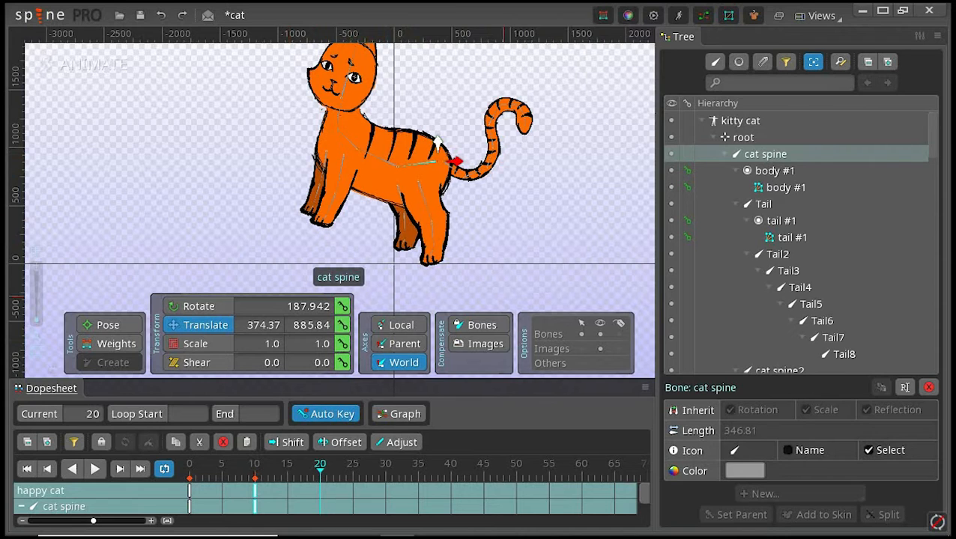
pyautogui.moveTo(583, 164); pyautogui.dragTo(597, 198)
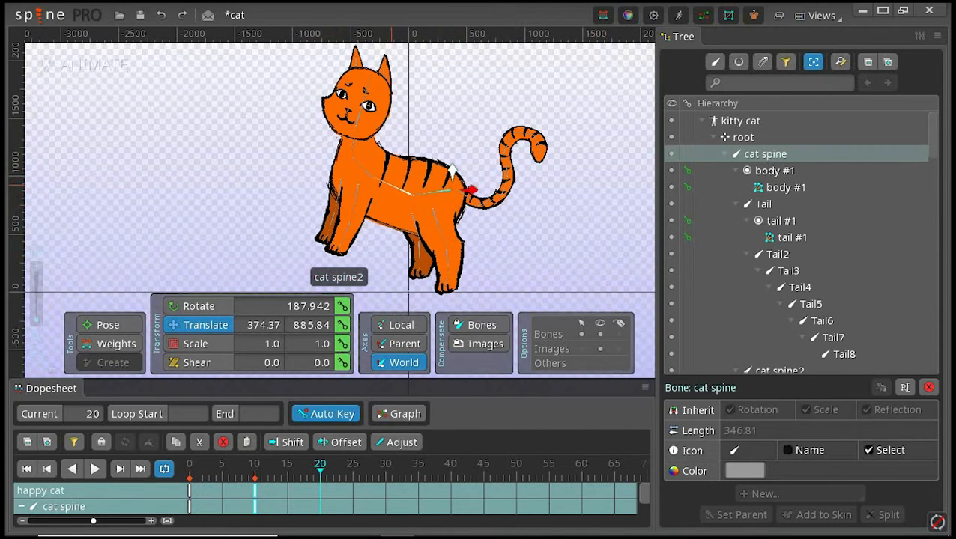
pyautogui.click(391, 185)
pyautogui.moveTo(412, 178); pyautogui.dragTo(411, 163)
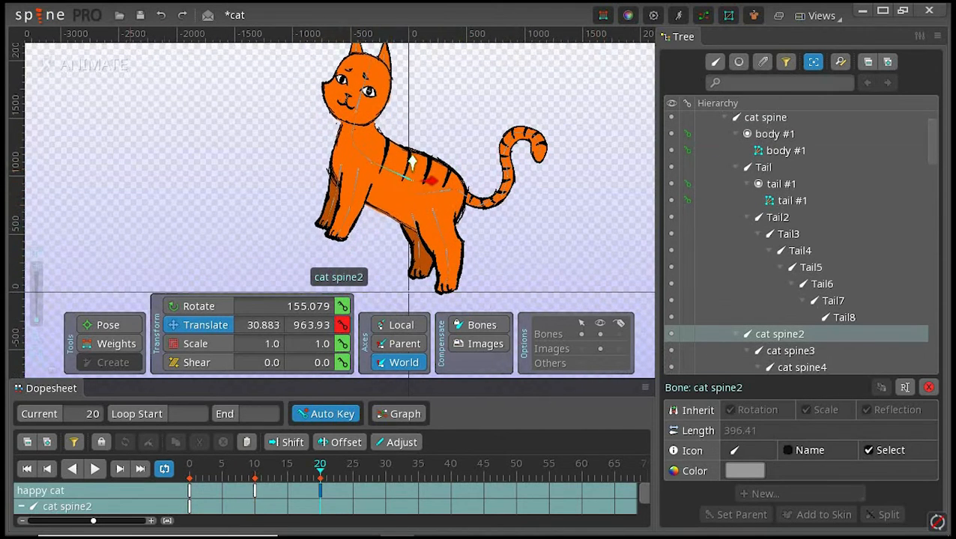
pyautogui.click(160, 15)
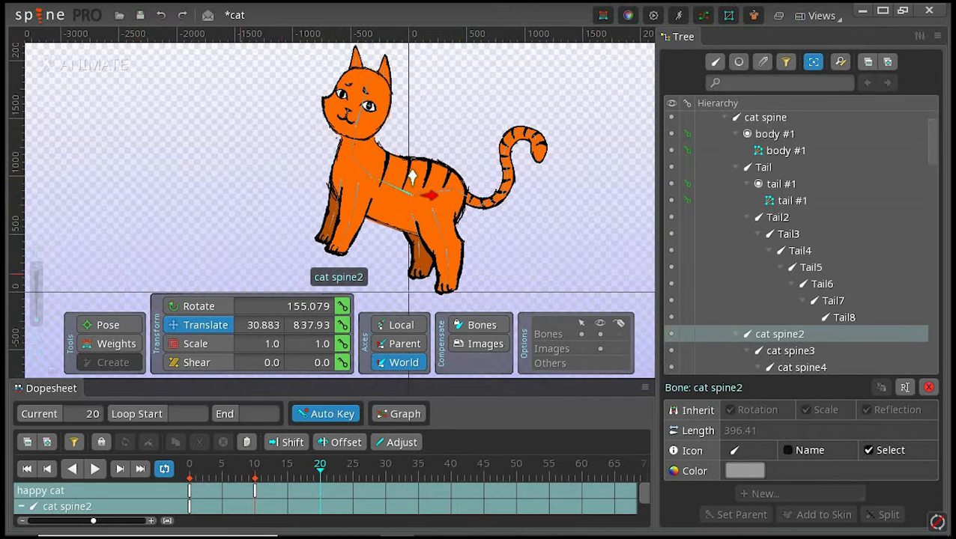
# Step: At frame 20, rotate cat spine3 to 89.323 and cat spine4 to 58.992, and raise both front legs, front legs to 174.333
pyautogui.press('c')
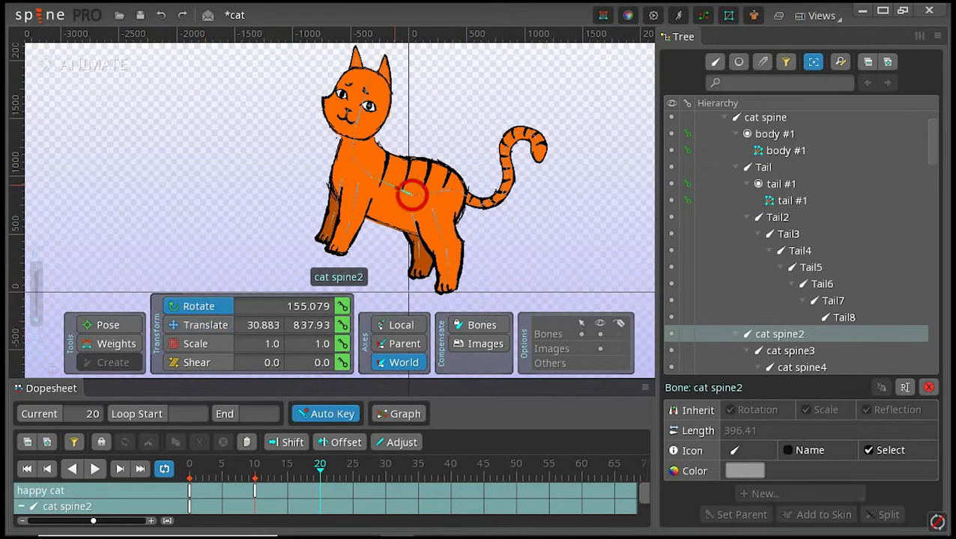
pyautogui.moveTo(412, 196); pyautogui.dragTo(387, 159)
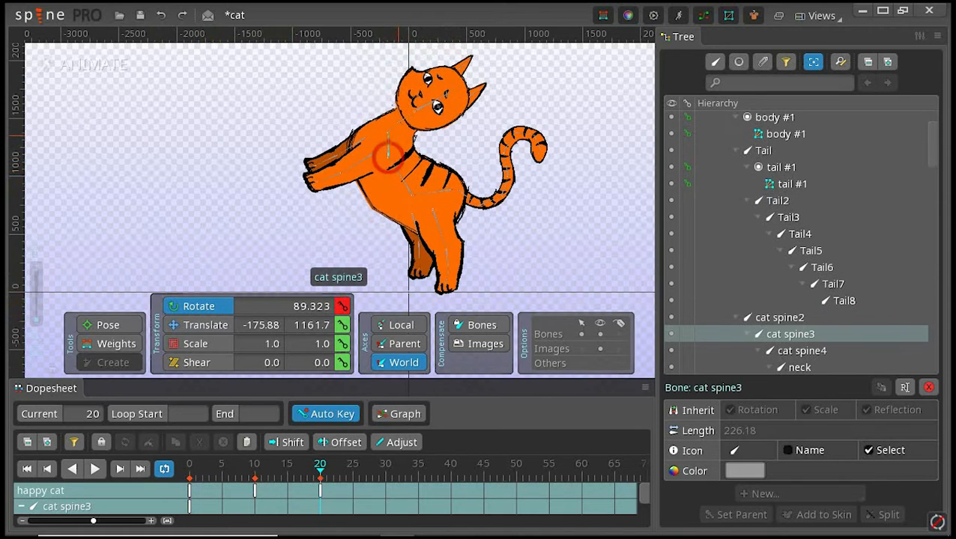
pyautogui.moveTo(402, 120); pyautogui.dragTo(388, 135)
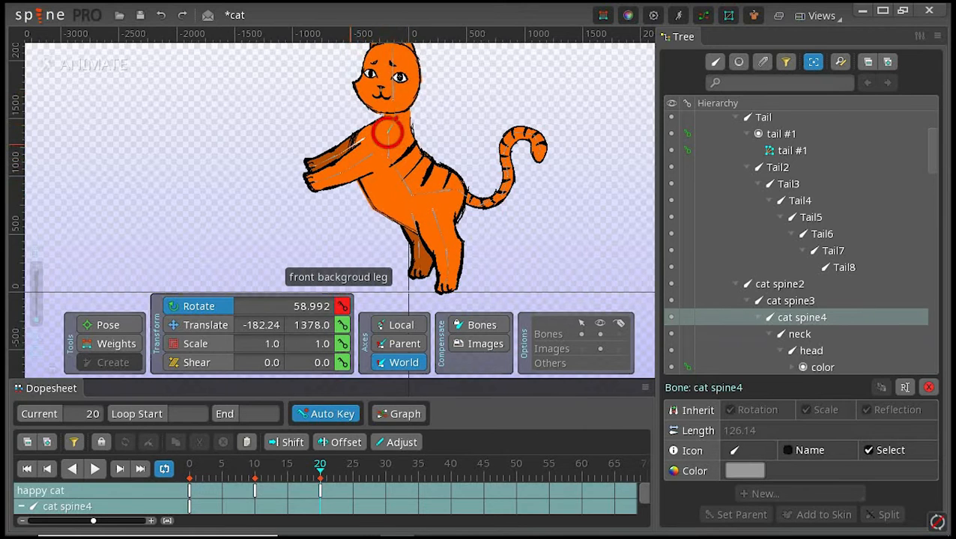
pyautogui.click(365, 137)
pyautogui.moveTo(363, 139)
pyautogui.mouseDown()
pyautogui.moveTo(358, 128)
pyautogui.moveTo(374, 153)
pyautogui.mouseUp()
pyautogui.moveTo(435, 106); pyautogui.dragTo(440, 135)
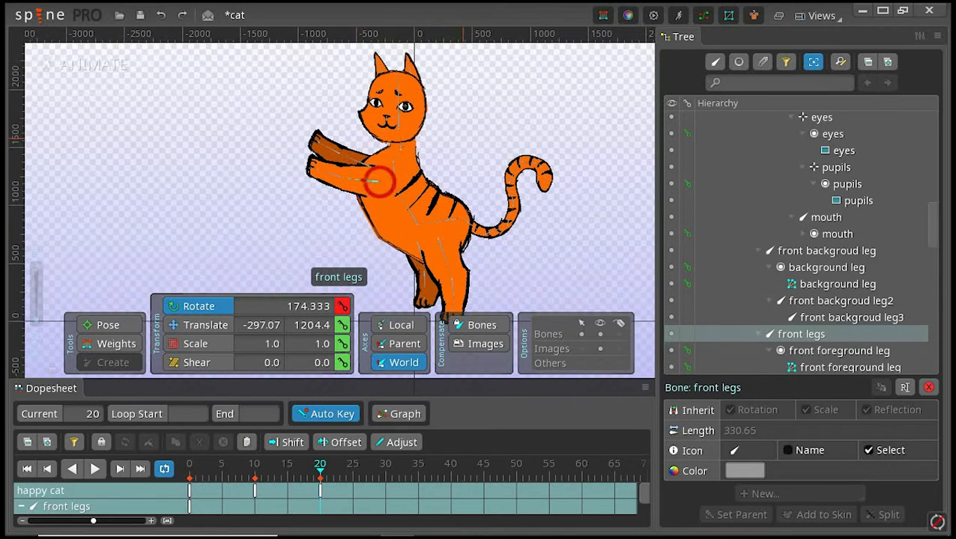
# Step: Compare the poses at frames 0, 10 and 20 and play the happy cat animation from the start
pyautogui.click(191, 491)
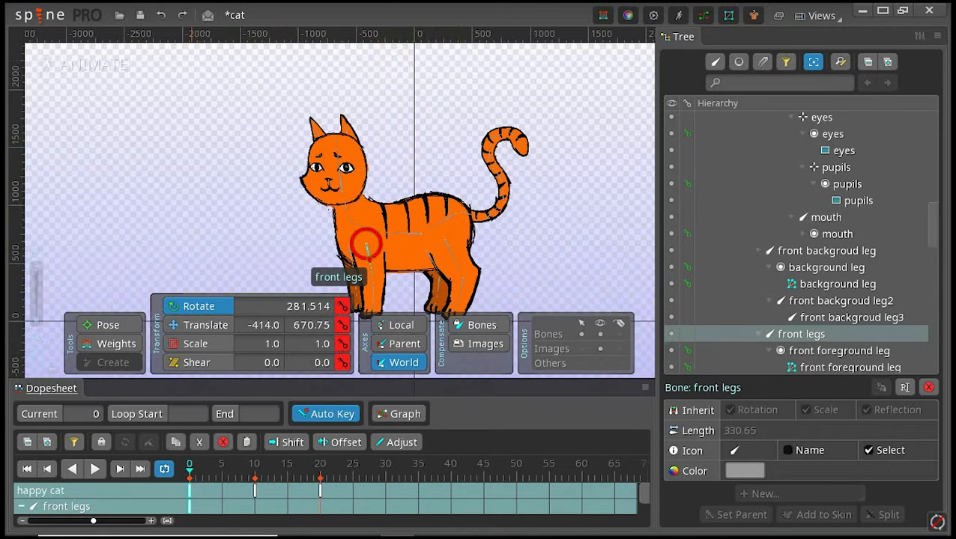
pyautogui.click(255, 490)
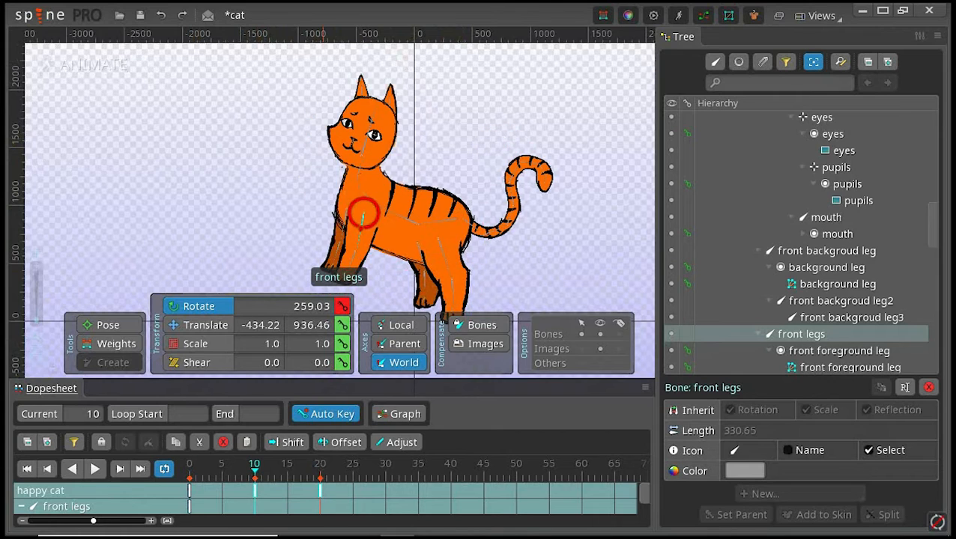
pyautogui.click(320, 491)
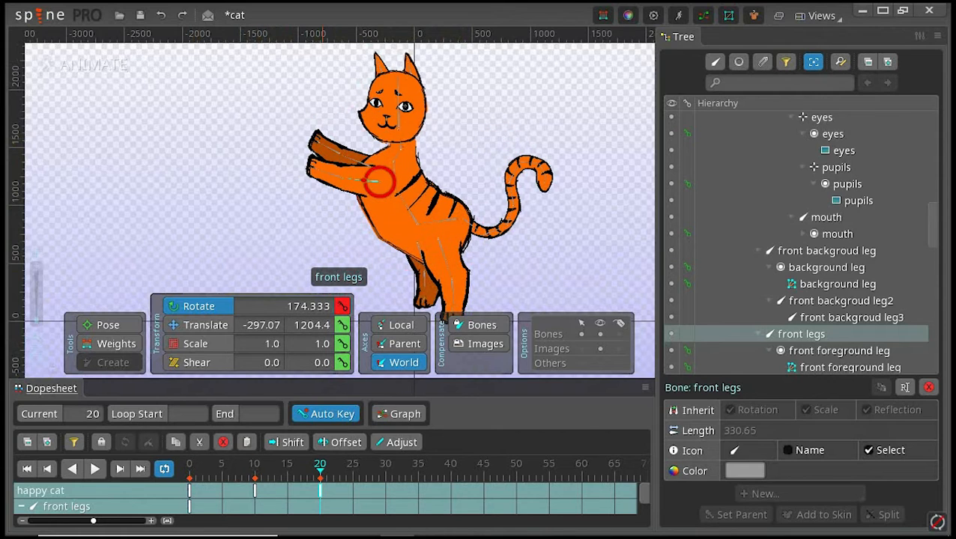
pyautogui.click(27, 468)
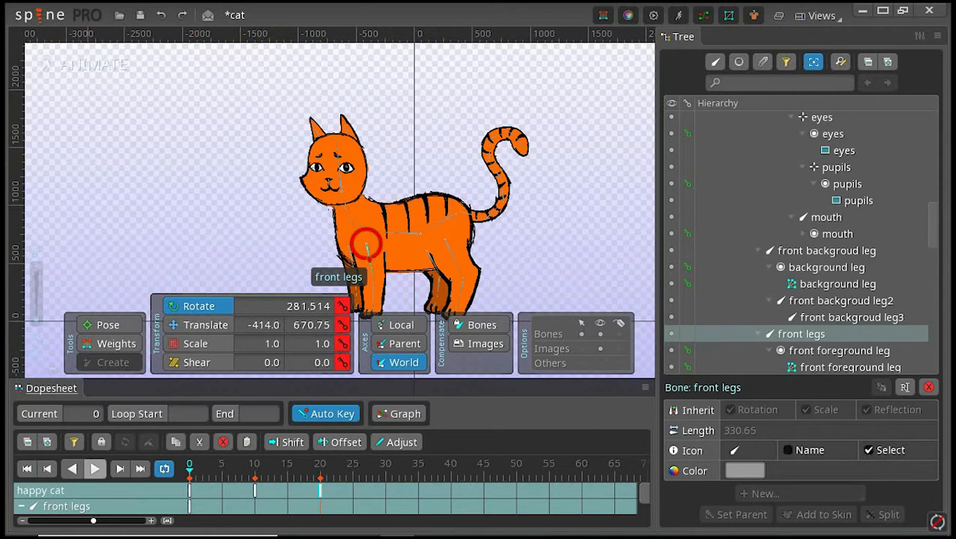
pyautogui.click(95, 469)
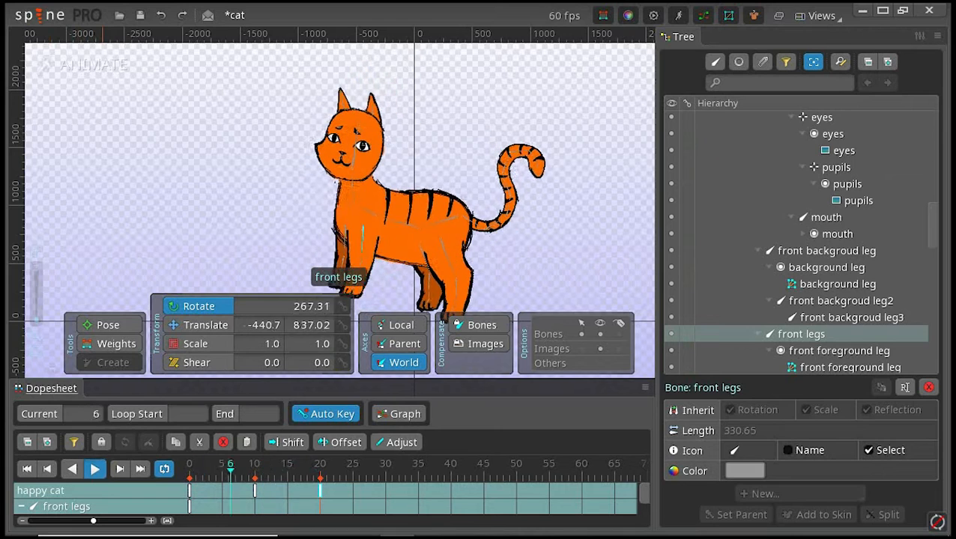
pyautogui.click(363, 219)
pyautogui.click(190, 491)
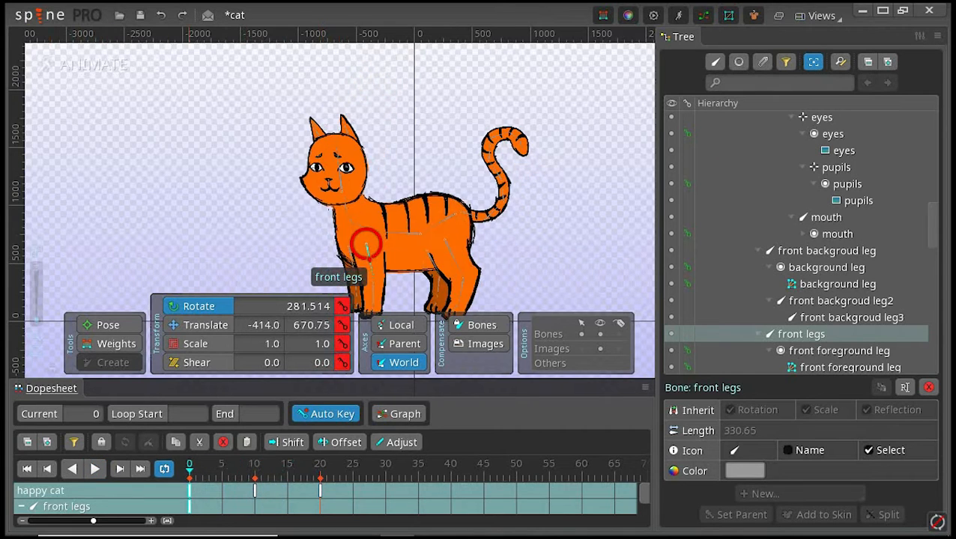
pyautogui.click(254, 491)
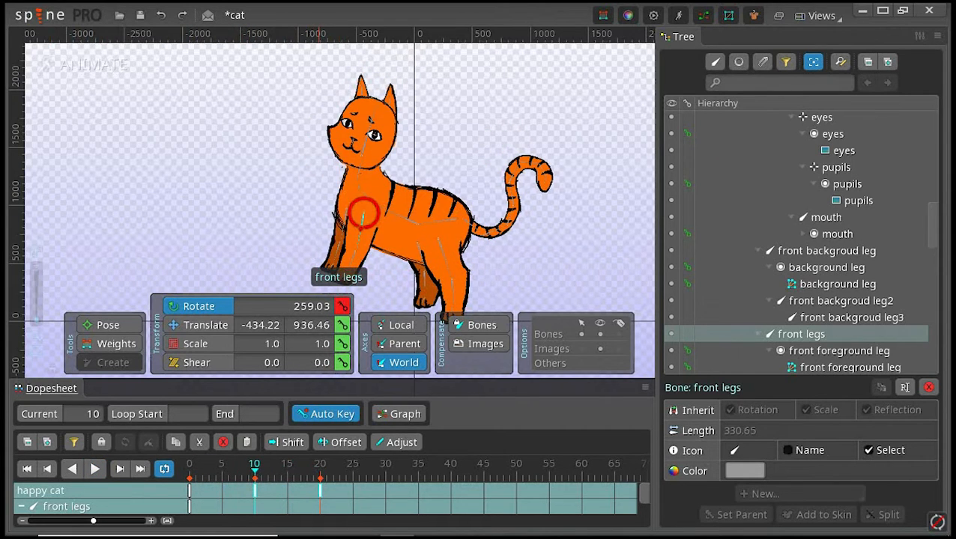
pyautogui.click(320, 491)
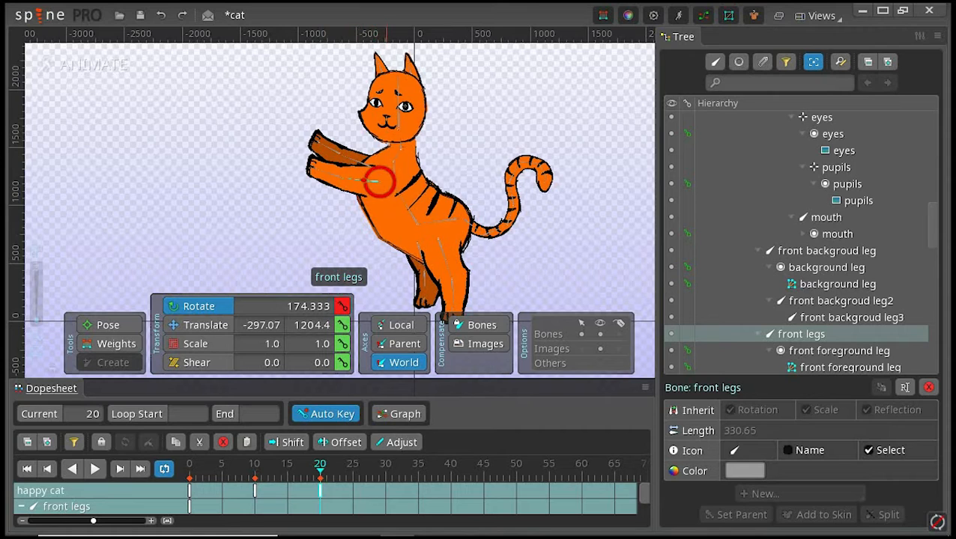
# Step: At frame 30, rotate the cat spine to 178.595 so the front body rears higher
pyautogui.click(386, 469)
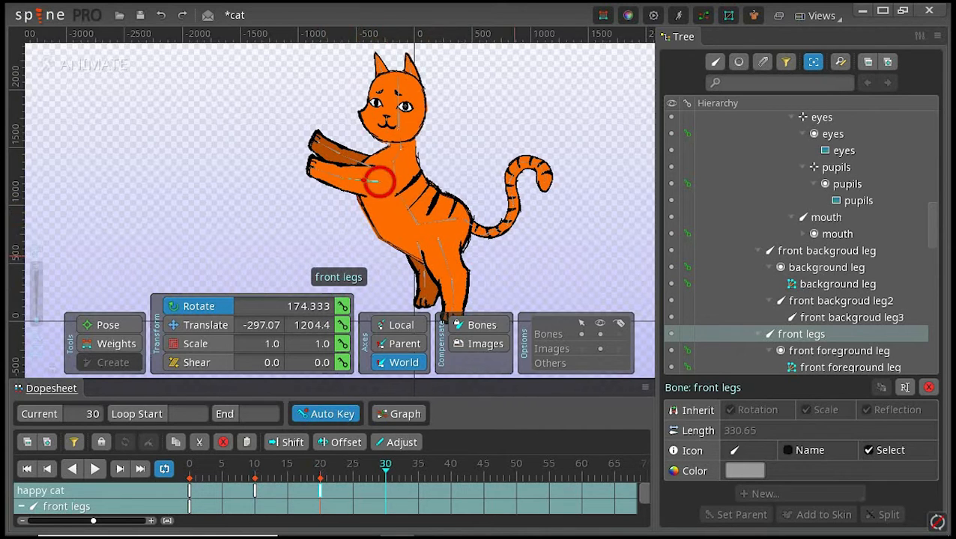
pyautogui.moveTo(510, 255); pyautogui.dragTo(489, 209)
pyautogui.click(410, 177)
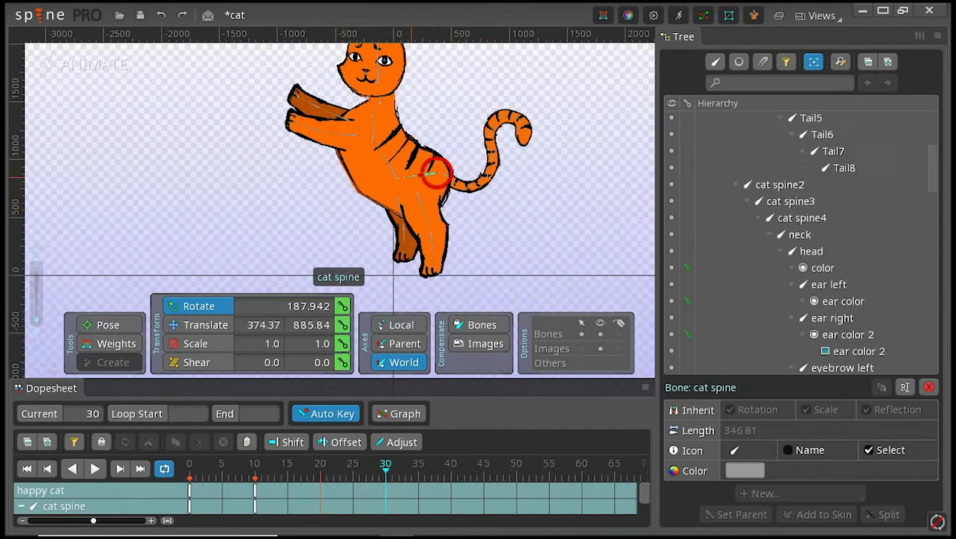
pyautogui.moveTo(409, 176); pyautogui.dragTo(408, 172)
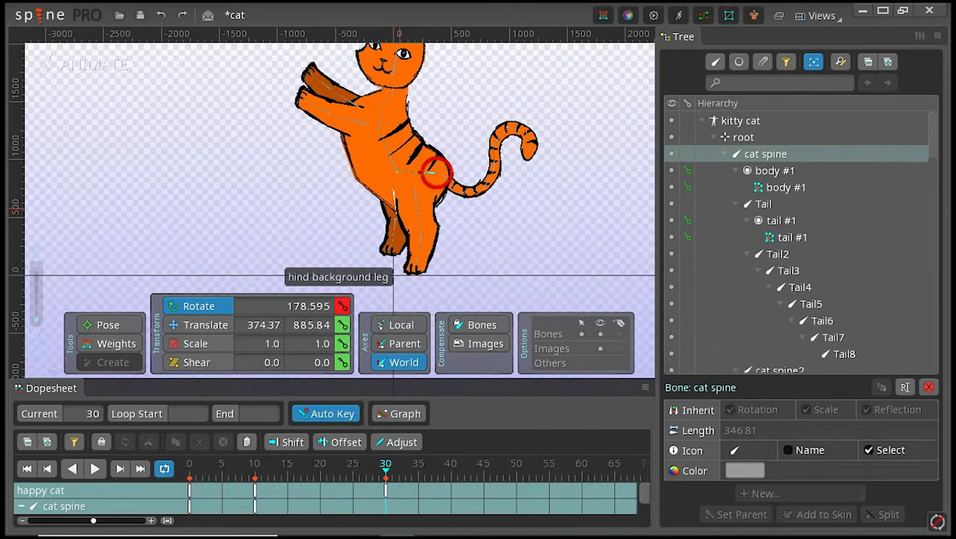
# Step: At frame 30, rotate hind background leg to 282.757 and hind thigh leg 1 to 274.14
pyautogui.click(393, 204)
pyautogui.moveTo(393, 203); pyautogui.dragTo(395, 204)
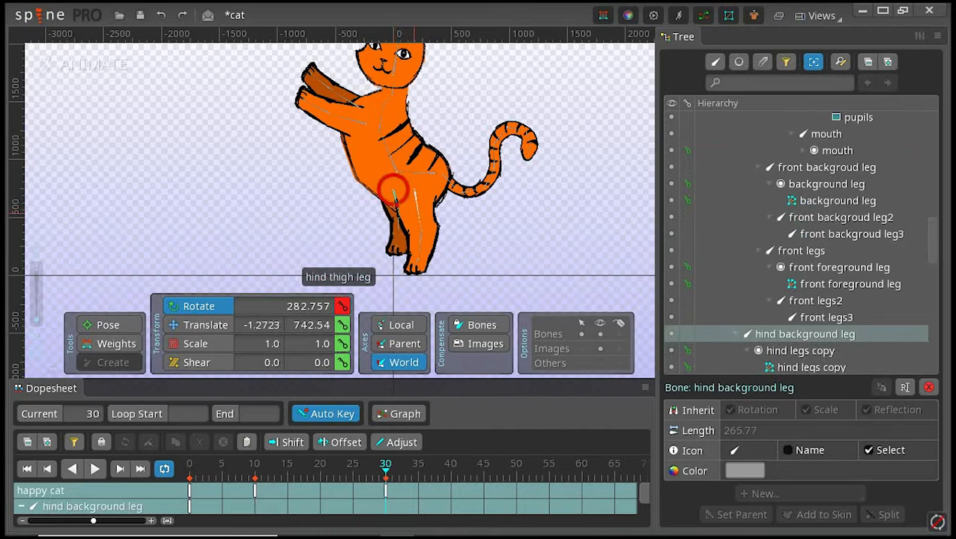
pyautogui.click(421, 218)
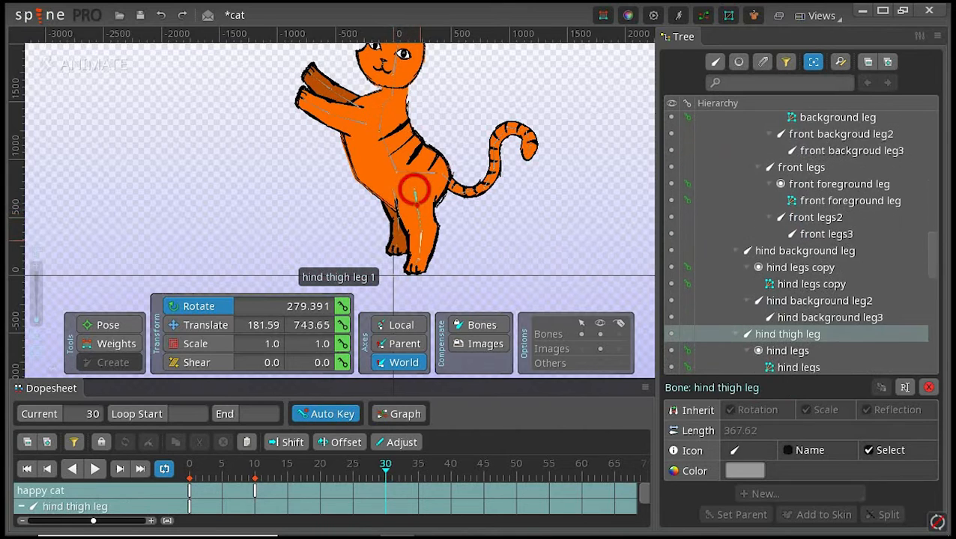
pyautogui.click(422, 245)
pyautogui.moveTo(422, 245); pyautogui.dragTo(423, 246)
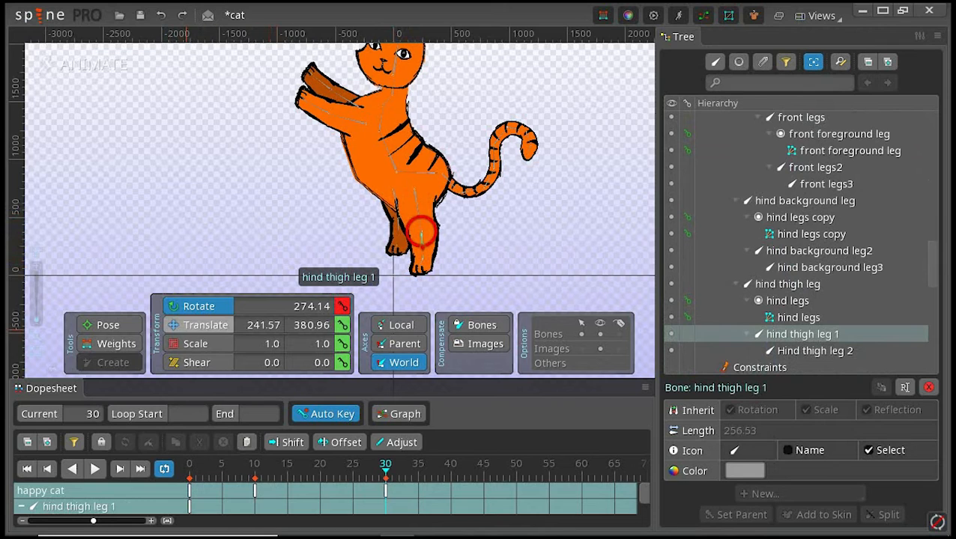
# Step: At frame 30, translate the cat spine to 482.37, 867.84 and compare the pose with frame 20
pyautogui.press('v')
pyautogui.click(415, 172)
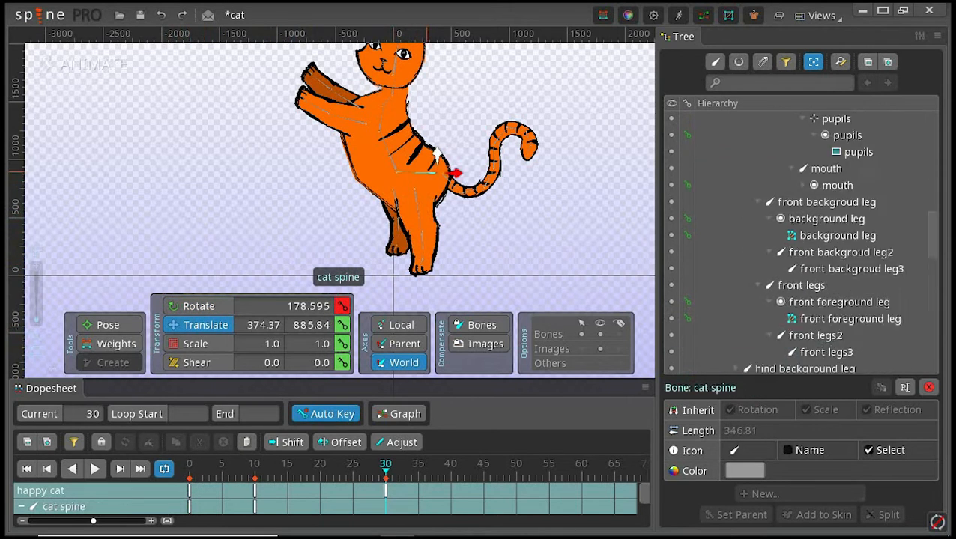
pyautogui.moveTo(437, 155); pyautogui.dragTo(450, 157)
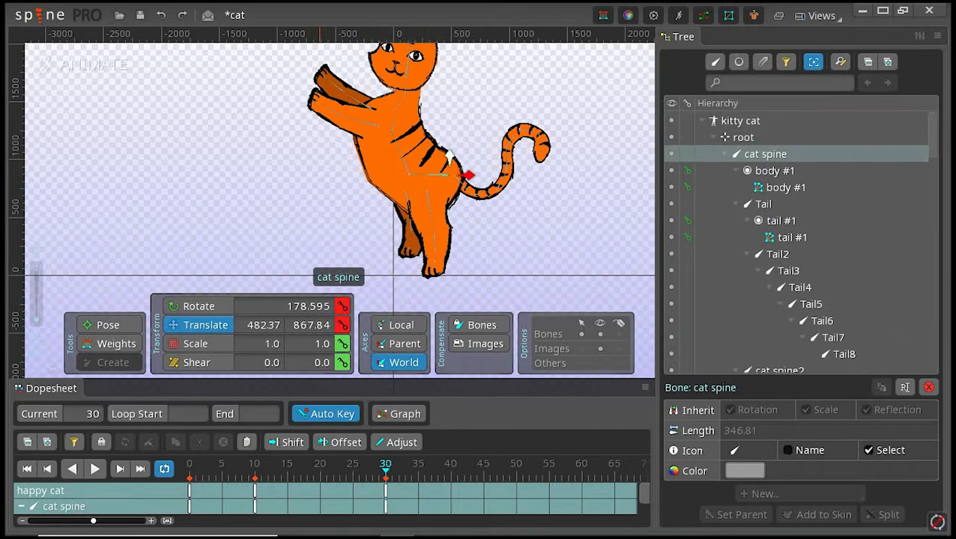
pyautogui.click(319, 466)
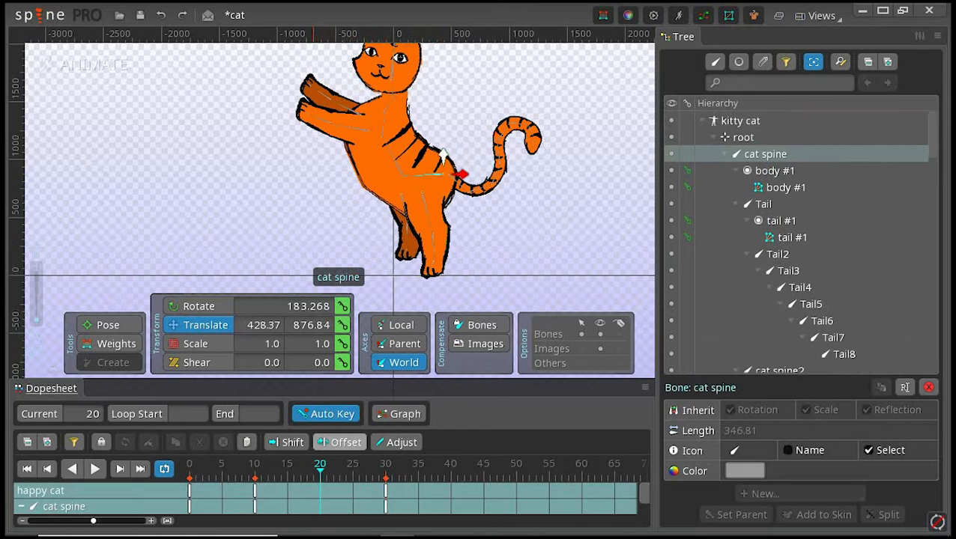
pyautogui.doubleClick(385, 491)
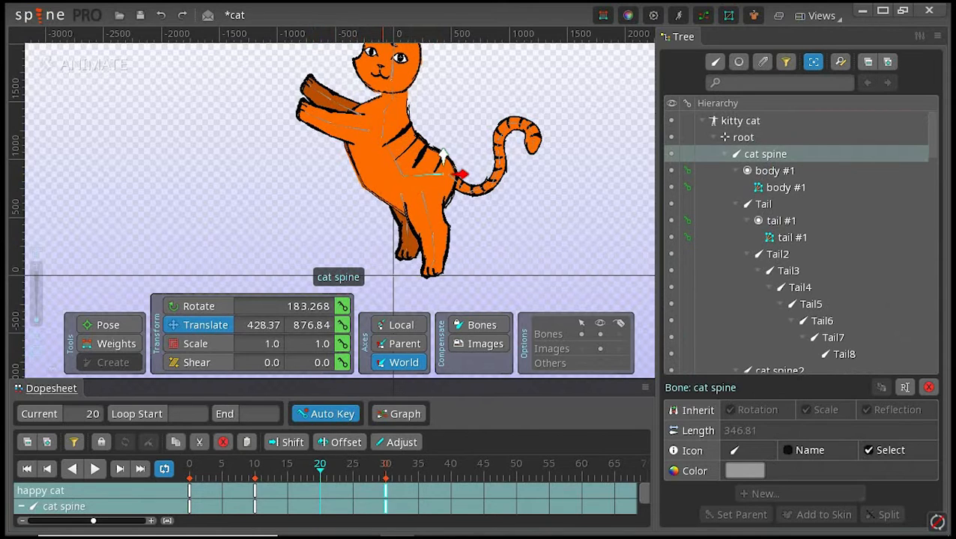
pyautogui.click(320, 465)
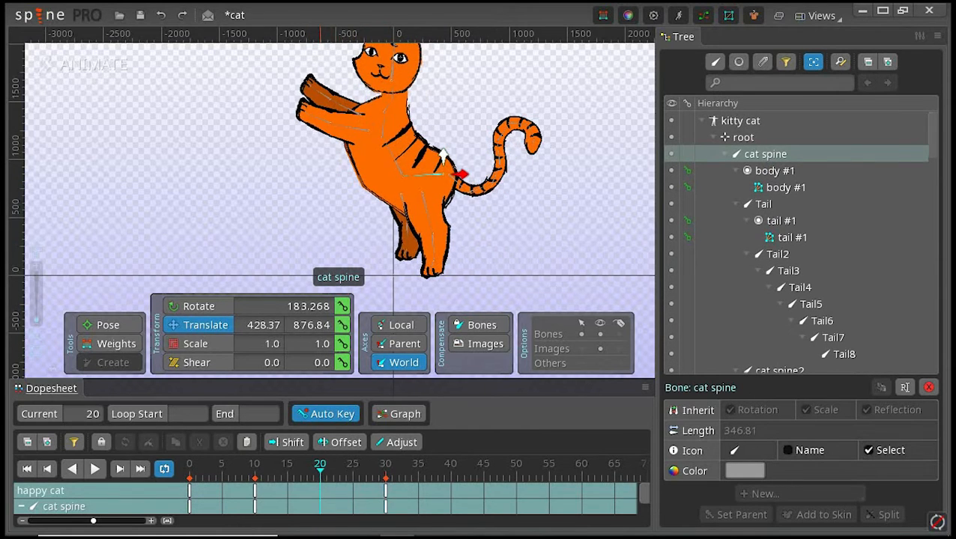
pyautogui.doubleClick(385, 491)
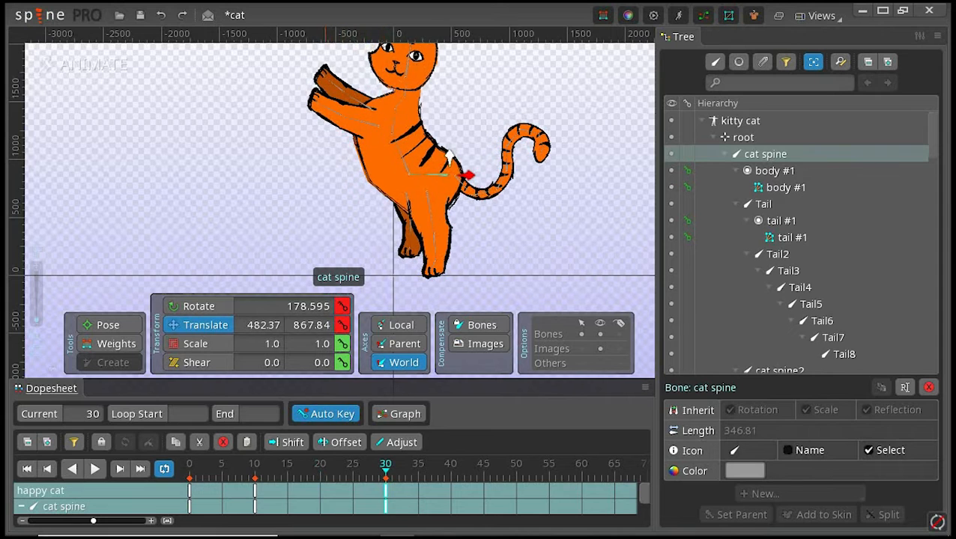
pyautogui.click(322, 466)
pyautogui.doubleClick(386, 490)
pyautogui.moveTo(456, 125); pyautogui.dragTo(434, 188)
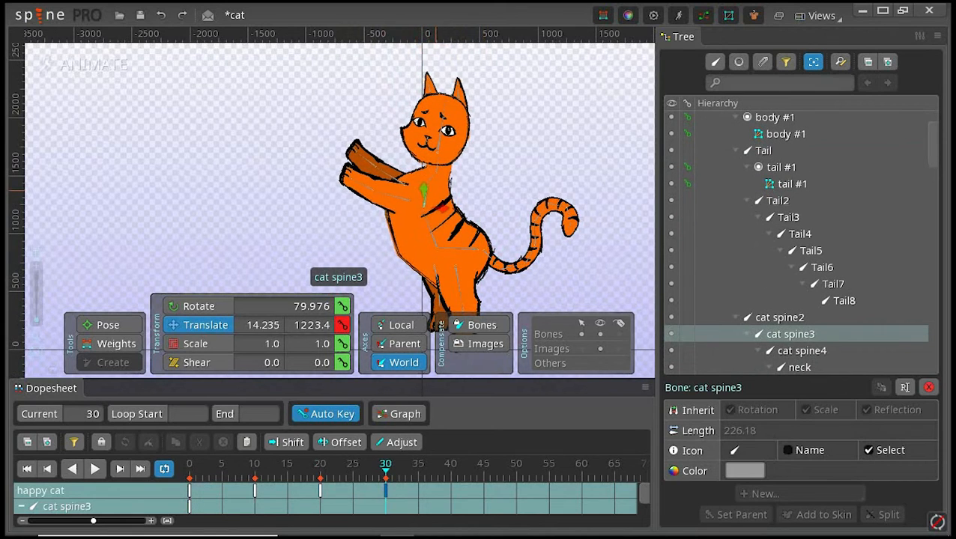
pyautogui.click(160, 15)
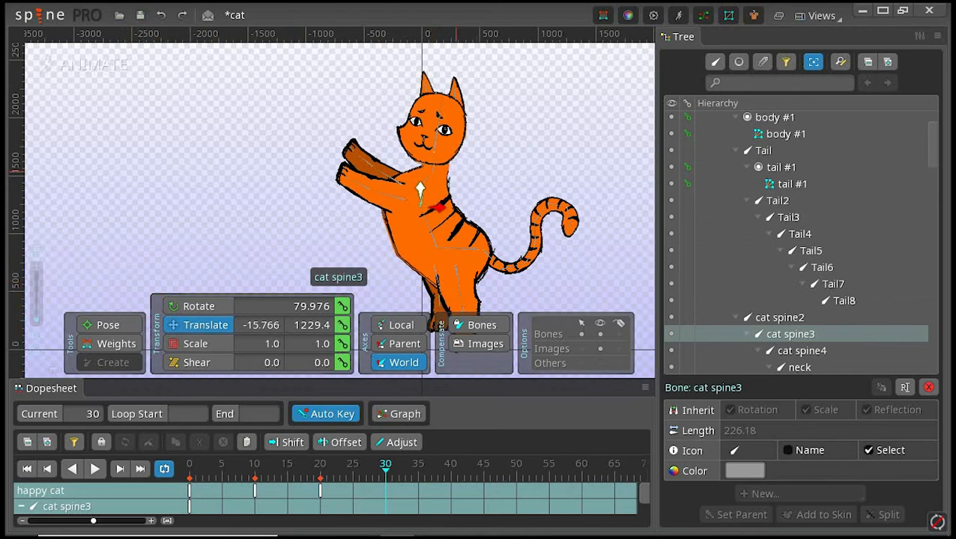
pyautogui.moveTo(421, 188); pyautogui.dragTo(421, 182)
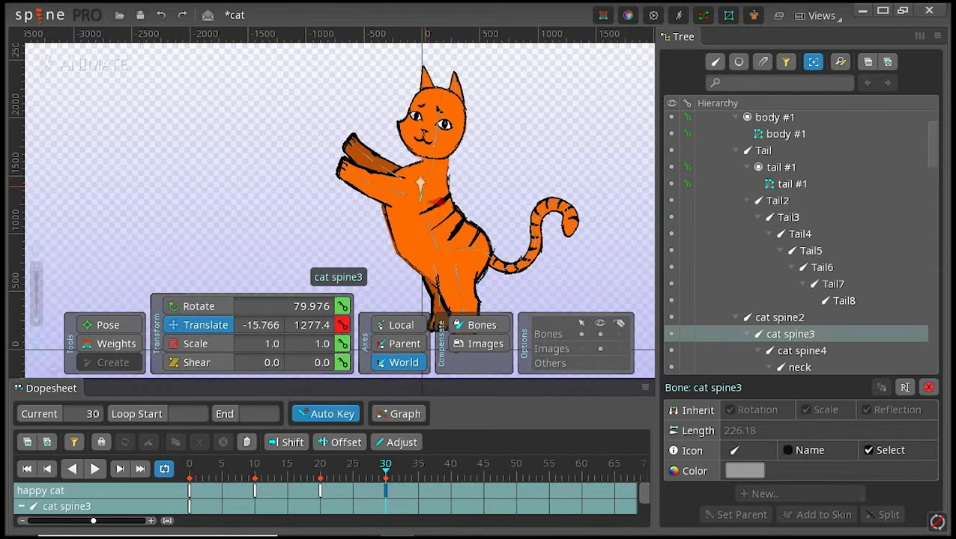
pyautogui.click(160, 15)
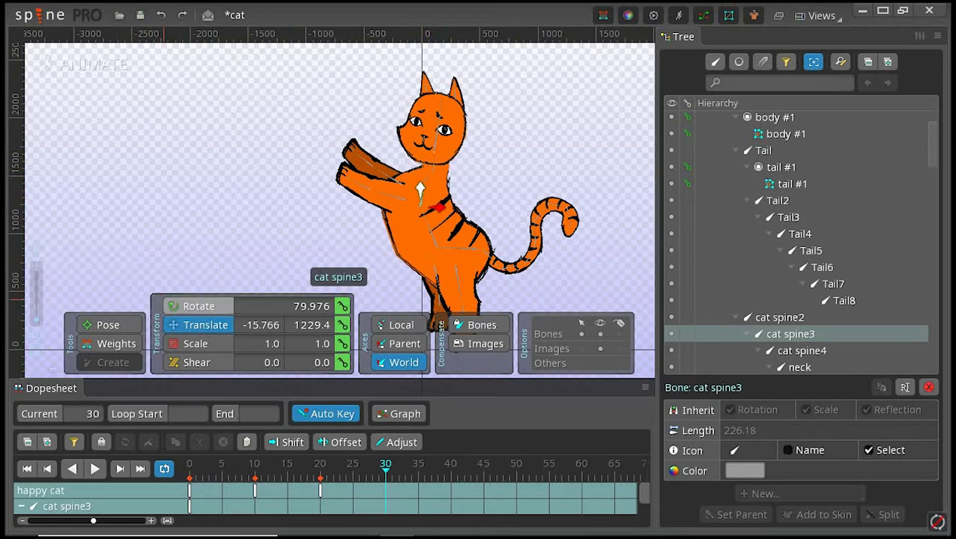
# Step: At frame 30, rotate cat spine3 to 69.579
pyautogui.click(198, 305)
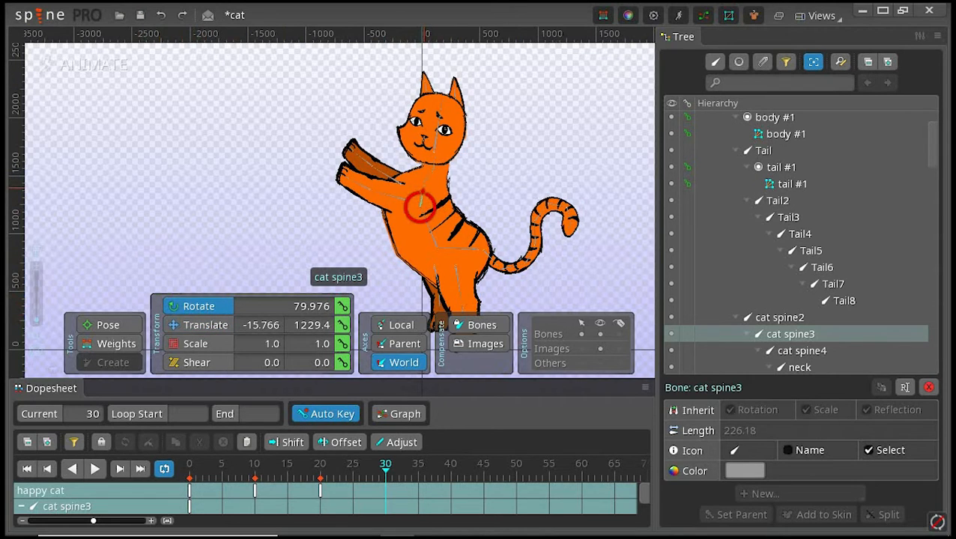
pyautogui.moveTo(420, 206); pyautogui.dragTo(420, 209)
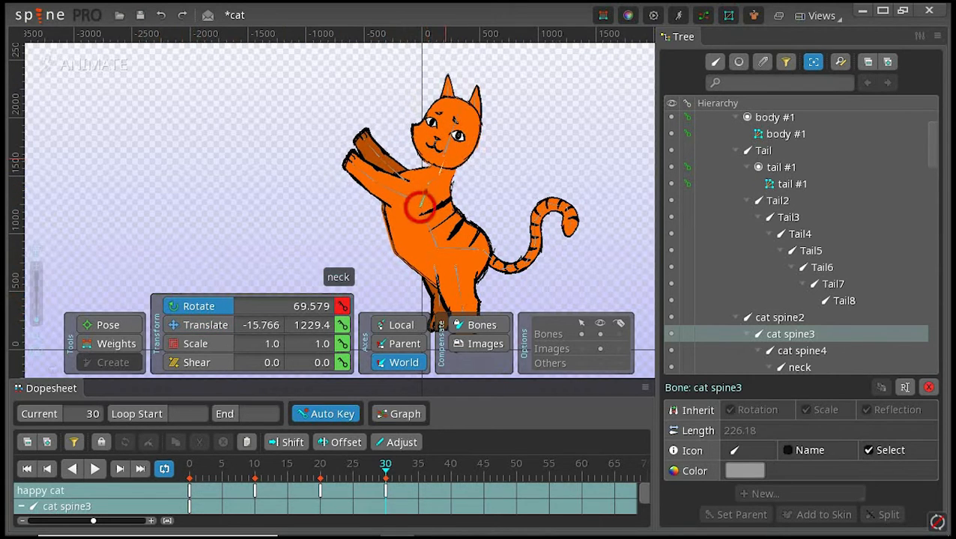
# Step: At frame 30, rotate the neck bone to 82.225
pyautogui.click(446, 159)
pyautogui.moveTo(445, 158); pyautogui.dragTo(443, 152)
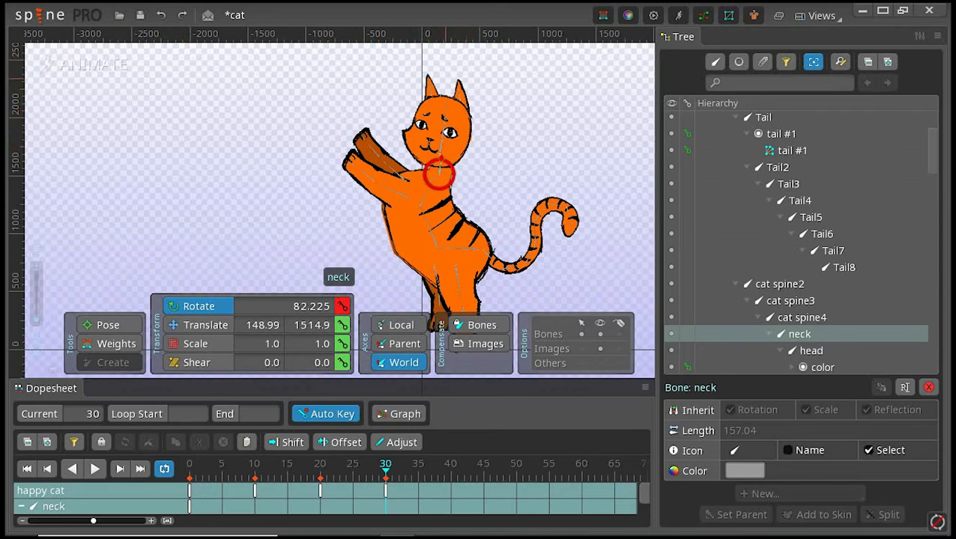
# Step: Examine the cat's head, face and ears up close in the frame 30 pose
pyautogui.scroll(3, 441, 95)
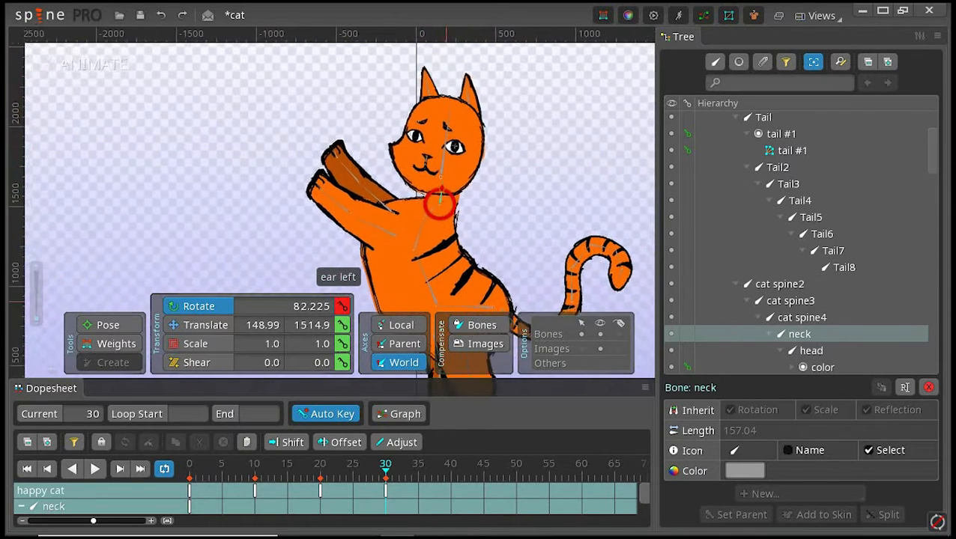
pyautogui.scroll(3, 497, 113)
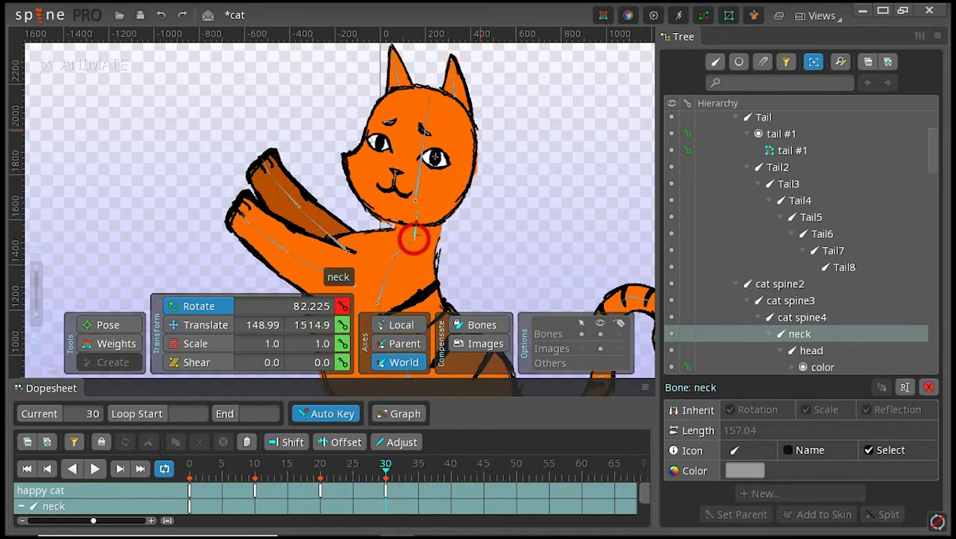
pyautogui.scroll(2, 479, 84)
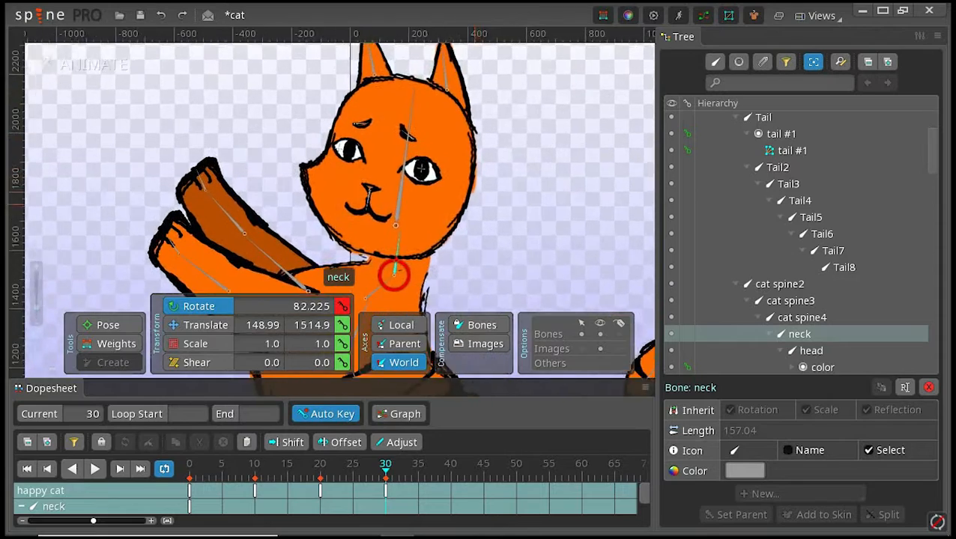
pyautogui.scroll(-2, 480, 148)
pyautogui.scroll(2, 480, 148)
pyautogui.moveTo(443, 154); pyautogui.dragTo(476, 184)
pyautogui.scroll(3, 443, 135)
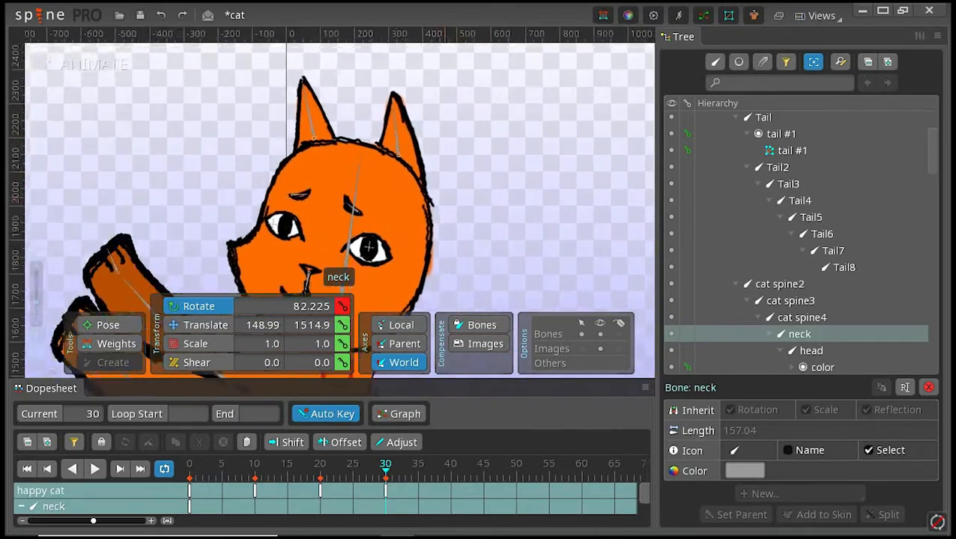
pyautogui.moveTo(544, 105); pyautogui.dragTo(444, 120)
pyautogui.scroll(-3, 443, 120)
pyautogui.scroll(3, 443, 120)
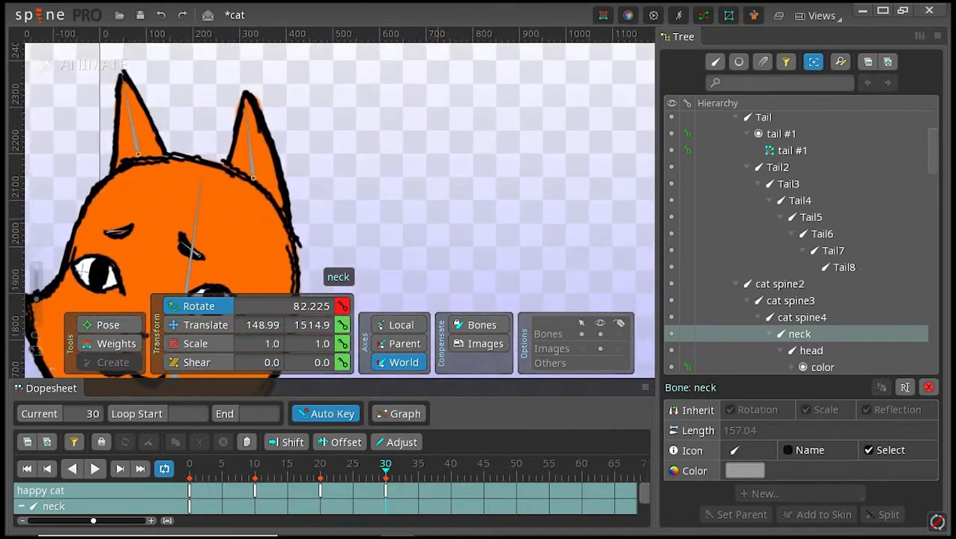
pyautogui.moveTo(295, 252); pyautogui.dragTo(572, 166)
pyautogui.scroll(-4, 457, 378)
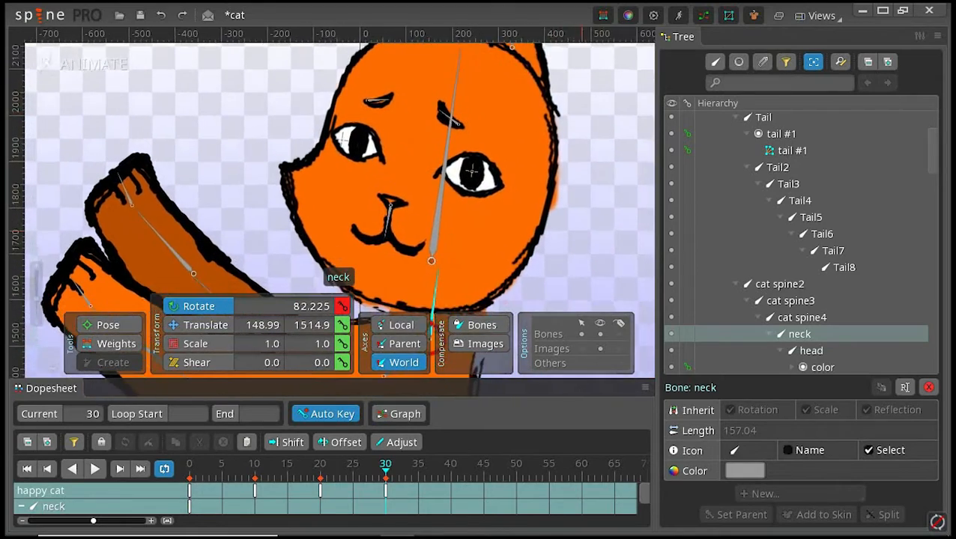
# Step: At frame 30, shift both eyebrows, the eyes, pupils and mouth together about 56 units toward the front of the face
pyautogui.moveTo(400, 163); pyautogui.dragTo(431, 257)
pyautogui.click(432, 257)
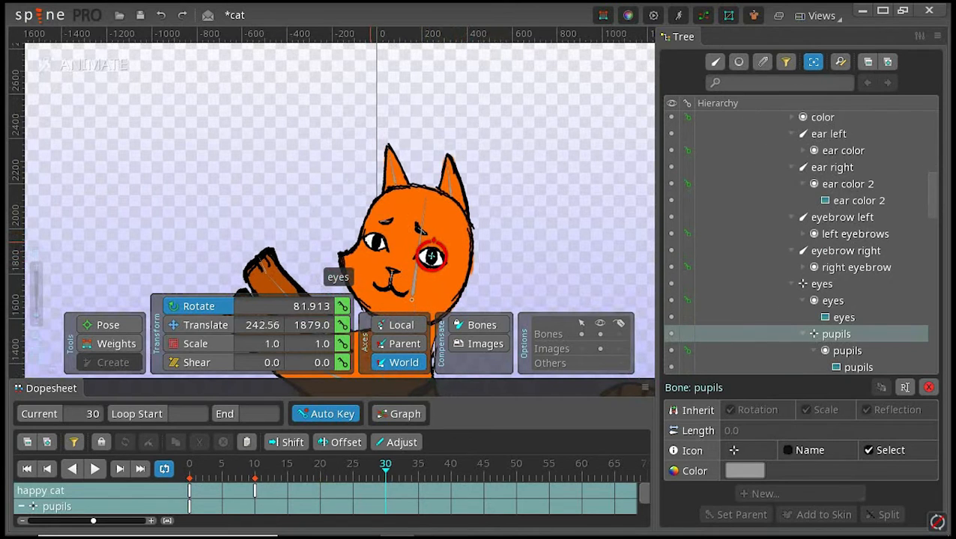
pyautogui.click(432, 257)
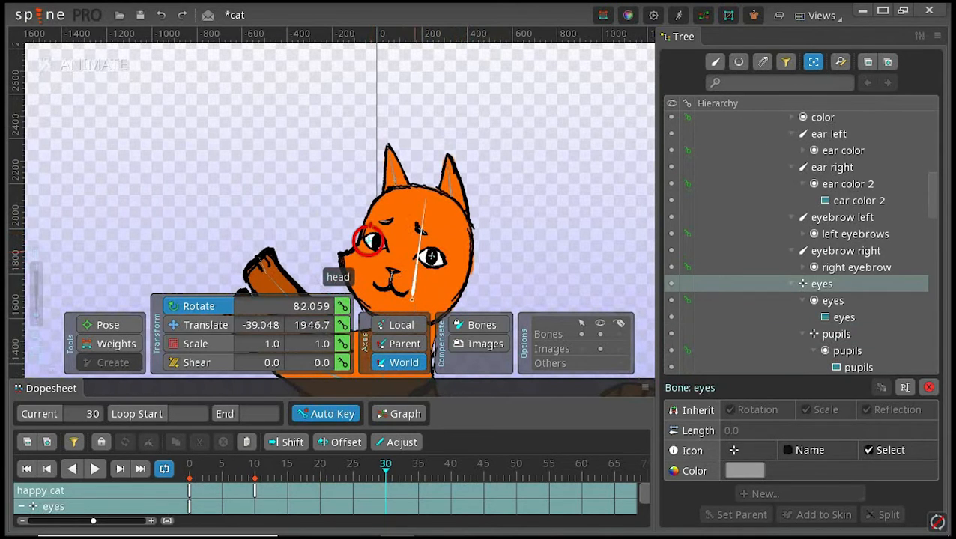
pyautogui.keyDown('ctrl'); pyautogui.click(431, 257); pyautogui.keyUp('ctrl')
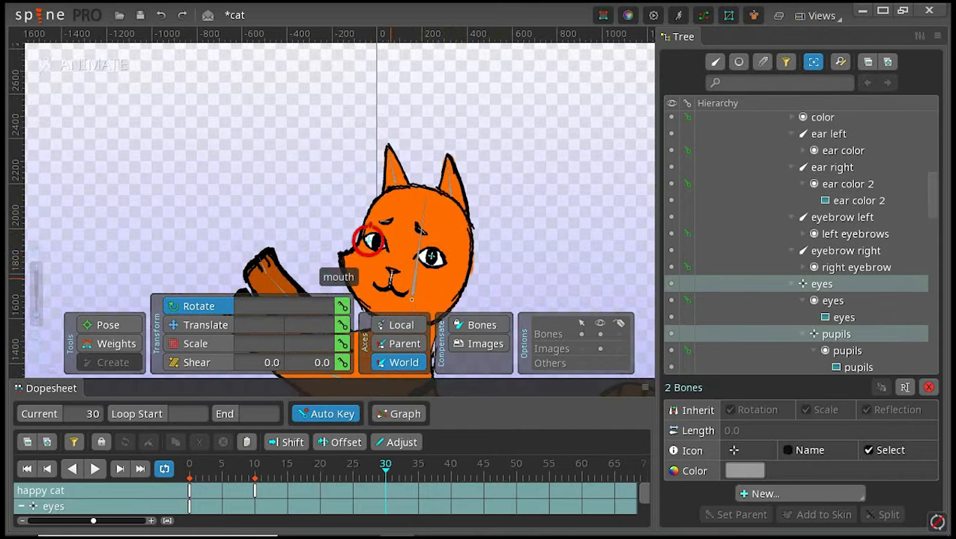
pyautogui.keyDown('ctrl'); pyautogui.click(431, 257); pyautogui.keyUp('ctrl')
pyautogui.keyDown('ctrl'); pyautogui.click(431, 257); pyautogui.keyUp('ctrl')
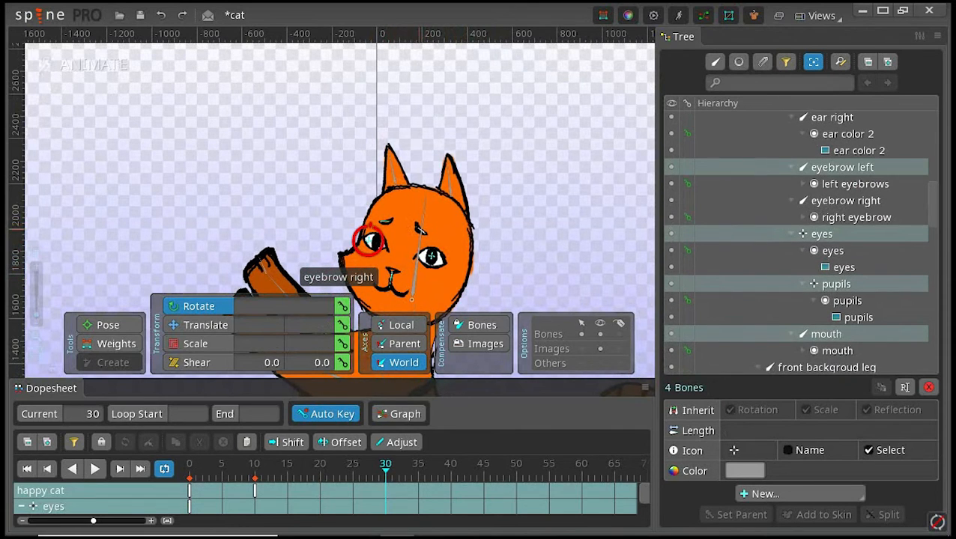
pyautogui.keyDown('ctrl'); pyautogui.click(368, 241); pyautogui.keyUp('ctrl')
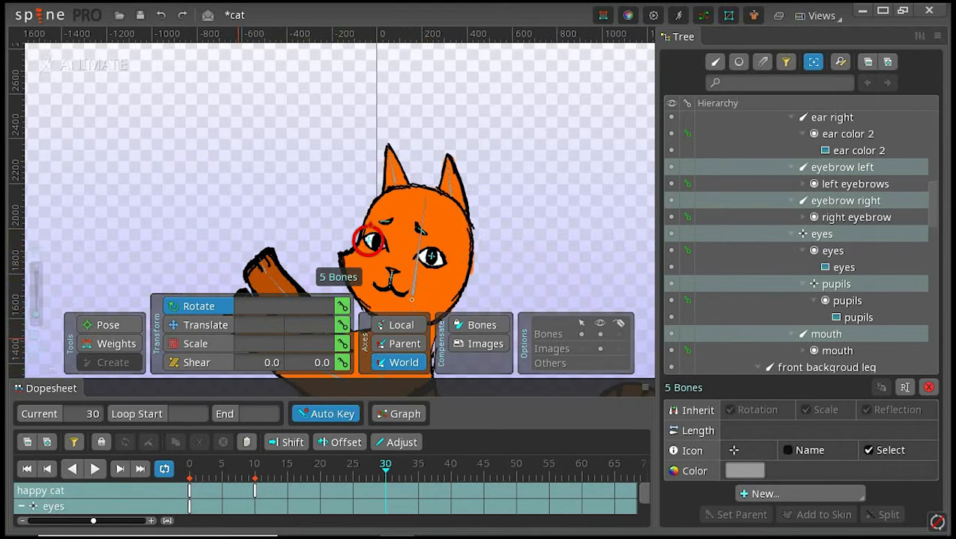
pyautogui.press('v')
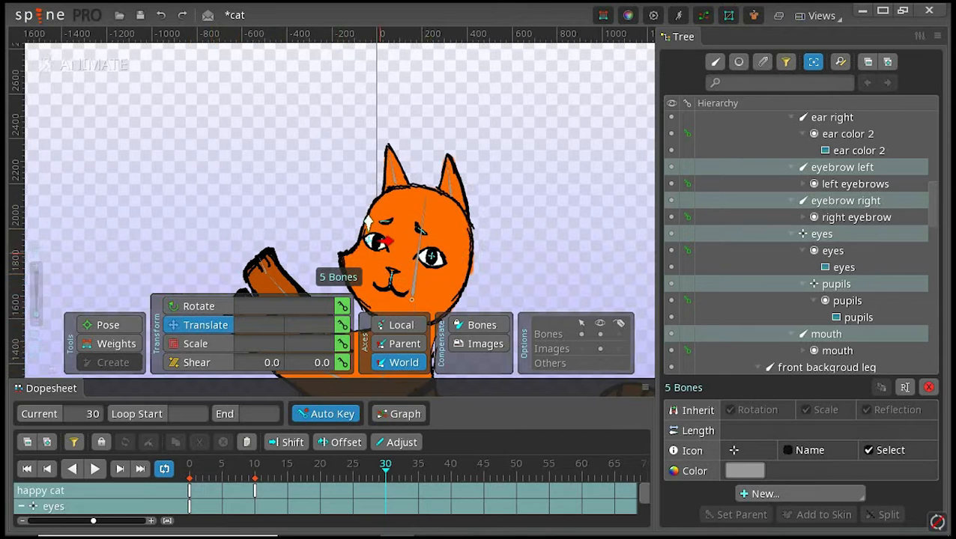
pyautogui.moveTo(368, 223); pyautogui.dragTo(355, 222)
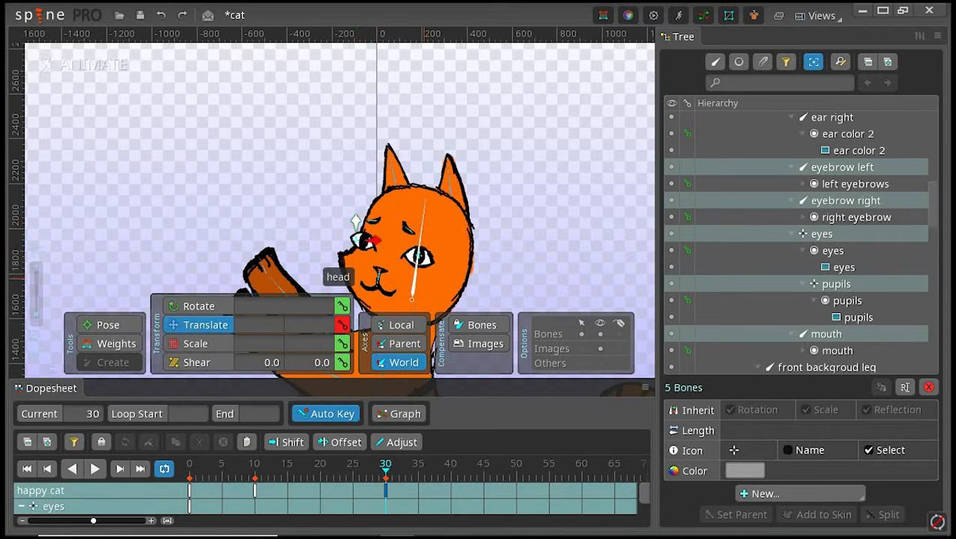
# Step: At frame 30, translate the pupils bone to 156.04, 1882.1 so the cat looks forward
pyautogui.click(379, 279)
pyautogui.click(378, 278)
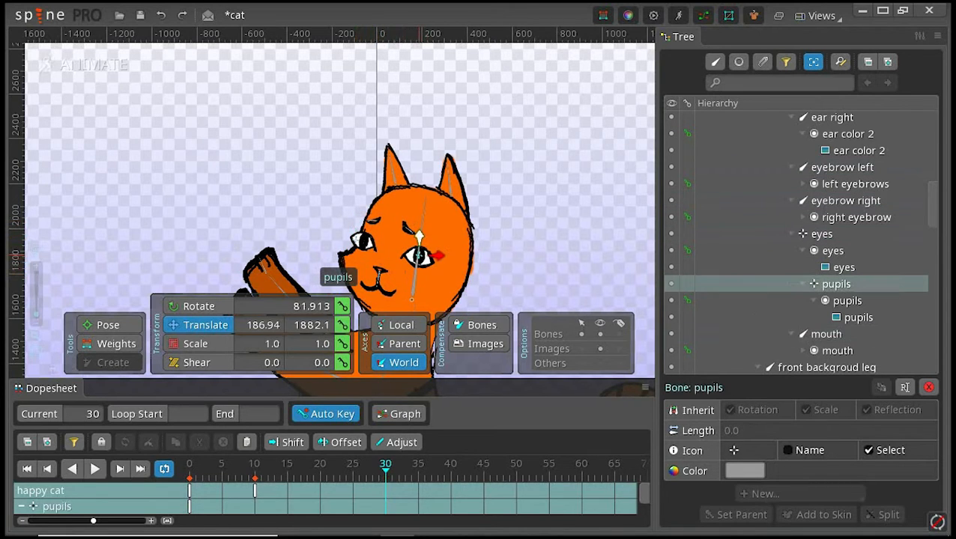
pyautogui.moveTo(418, 237); pyautogui.dragTo(411, 255)
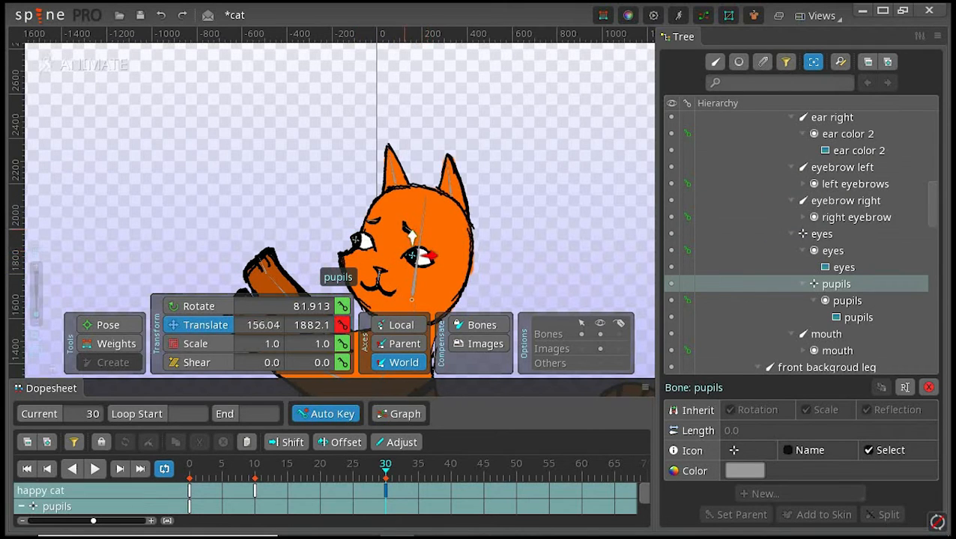
# Step: At frame 30, raise eyebrow left to -42.839, 2091.6 and eyebrow right to 194.75, 2036.2
pyautogui.click(367, 201)
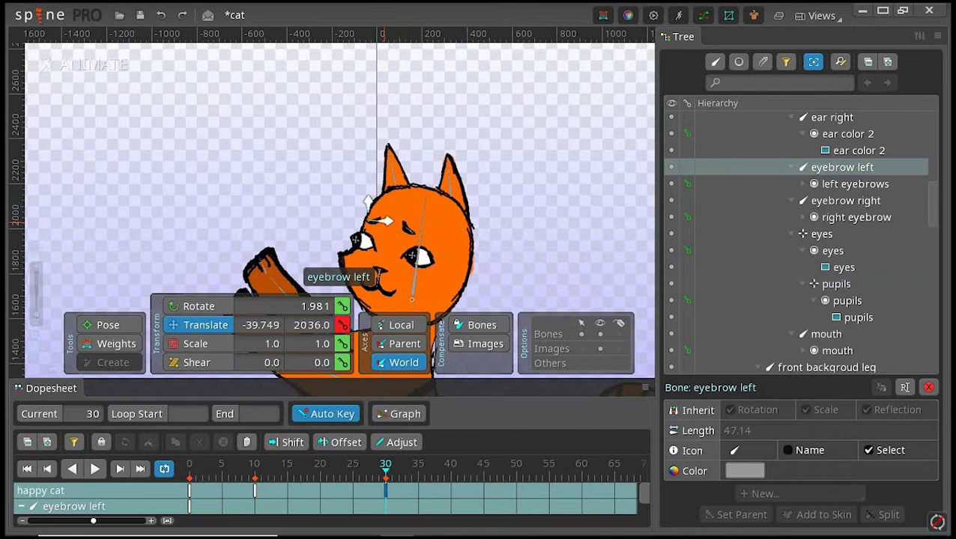
pyautogui.moveTo(367, 200); pyautogui.dragTo(368, 189)
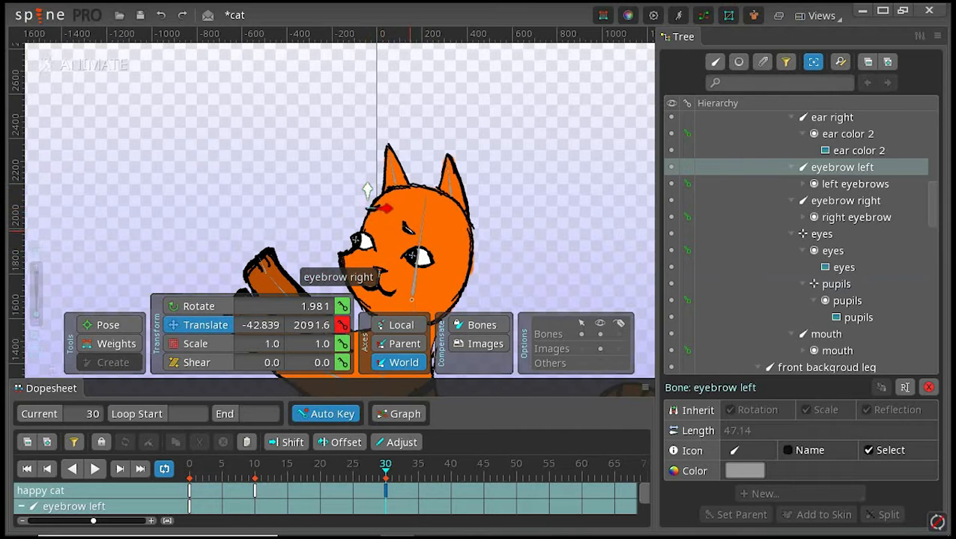
pyautogui.click(409, 231)
pyautogui.moveTo(413, 212)
pyautogui.mouseDown()
pyautogui.moveTo(414, 192)
pyautogui.moveTo(421, 202)
pyautogui.mouseUp()
# Step: Bring the whole cat into view and play the happy cat animation from frame 0
pyautogui.moveTo(496, 232); pyautogui.dragTo(506, 171)
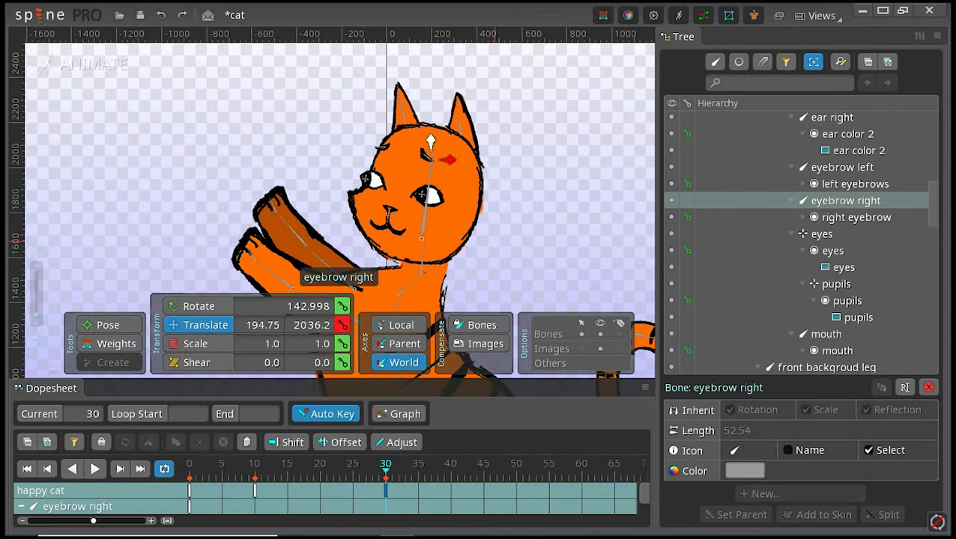
pyautogui.scroll(-1, 482, 239)
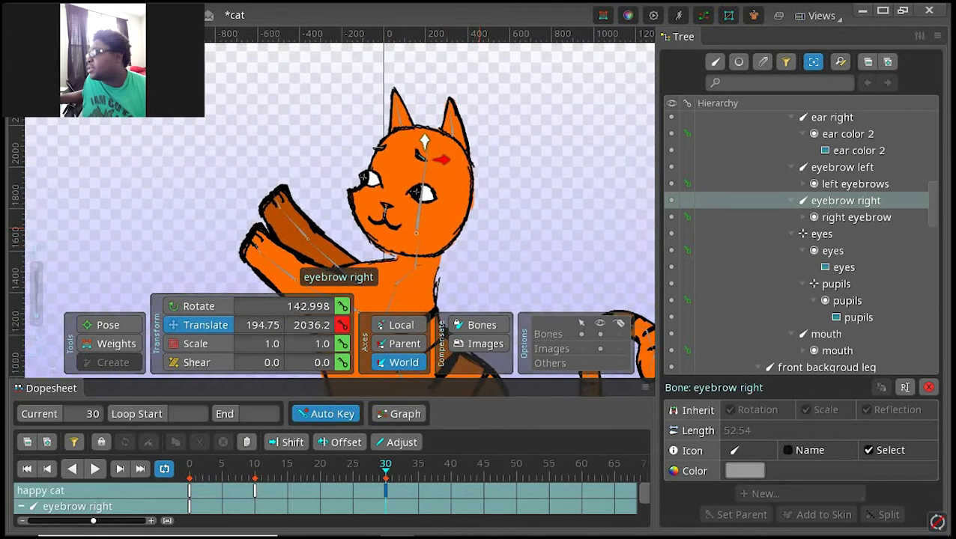
pyautogui.scroll(-1, 480, 228)
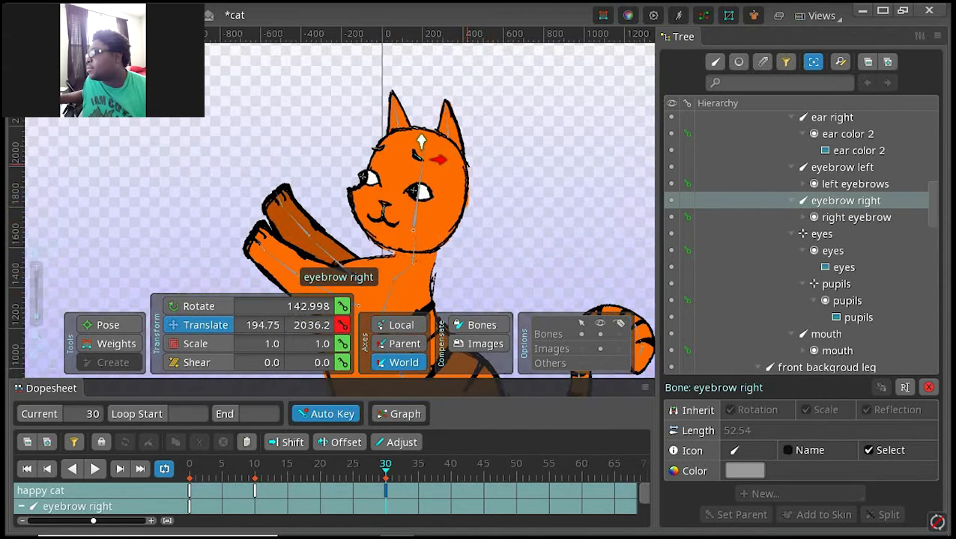
pyautogui.scroll(-5, 416, 196)
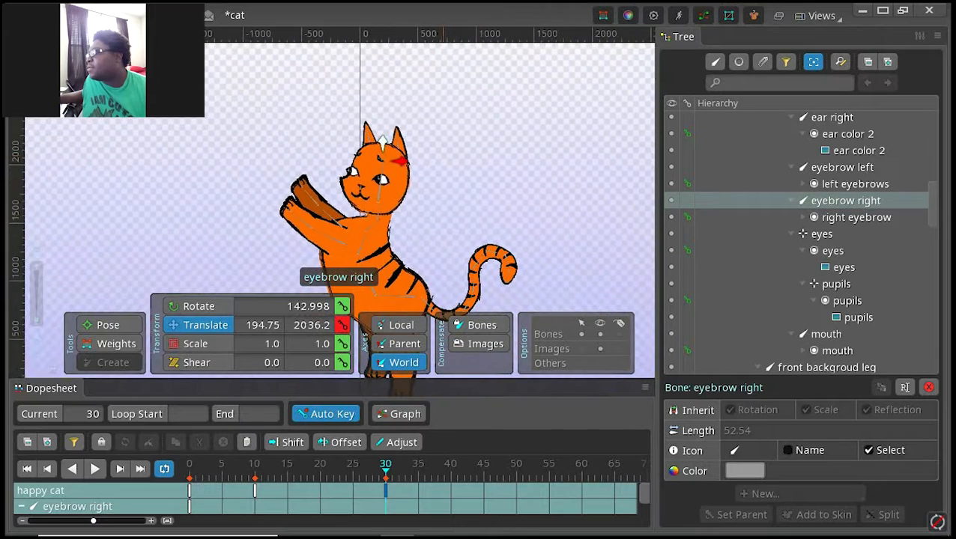
pyautogui.scroll(3, 428, 200)
pyautogui.scroll(-4, 408, 209)
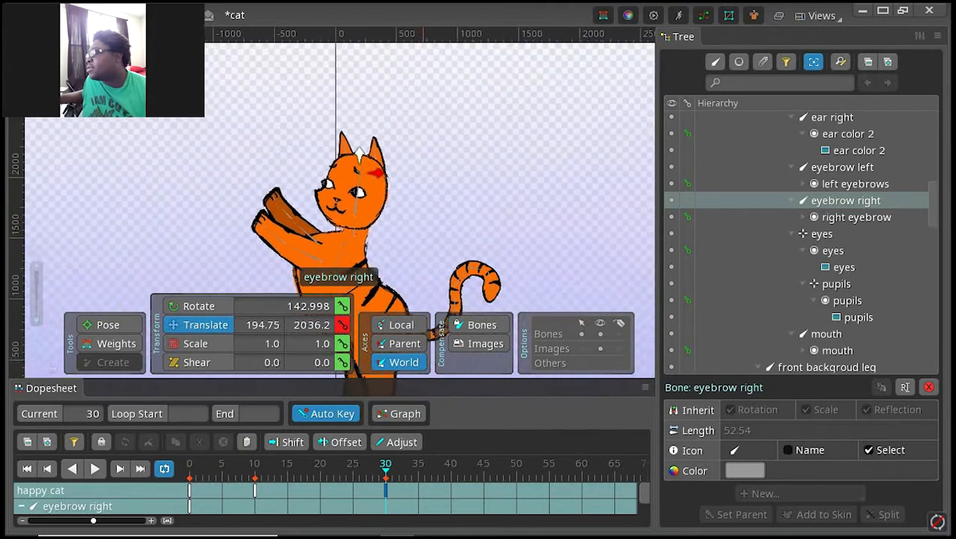
pyautogui.moveTo(394, 266); pyautogui.dragTo(422, 175)
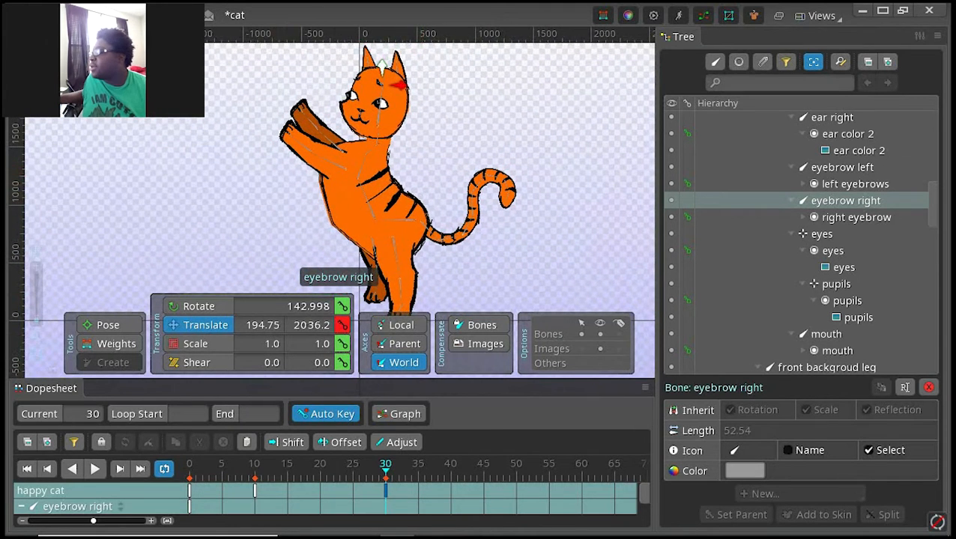
pyautogui.click(27, 469)
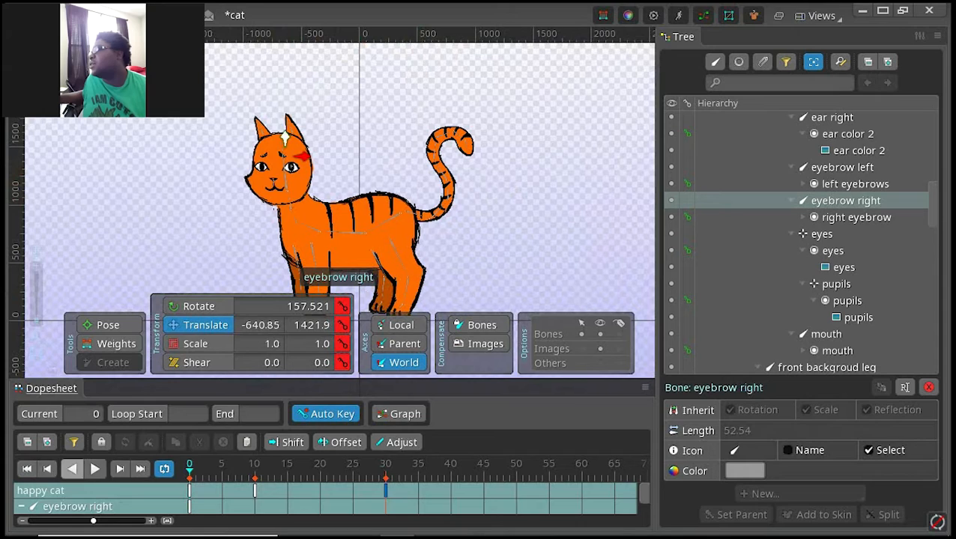
pyautogui.click(95, 469)
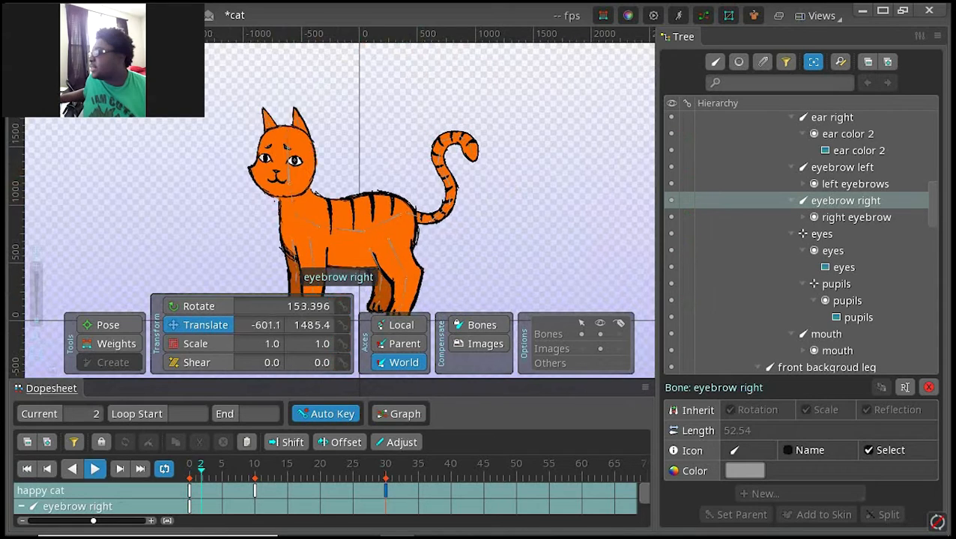
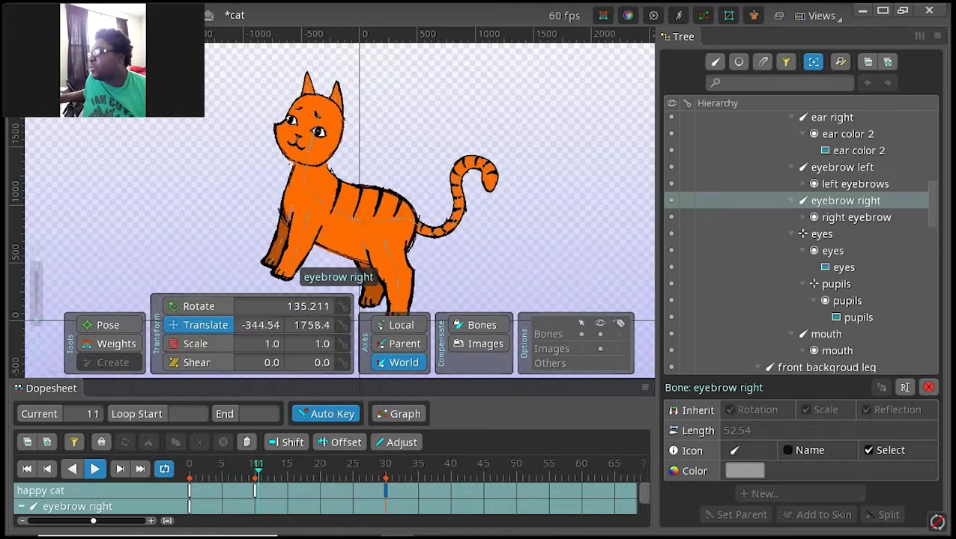
# Step: At frame 30, fold the foreground front leg by rotating front legs to 230.843 and front legs2 to 144.361
pyautogui.click(95, 469)
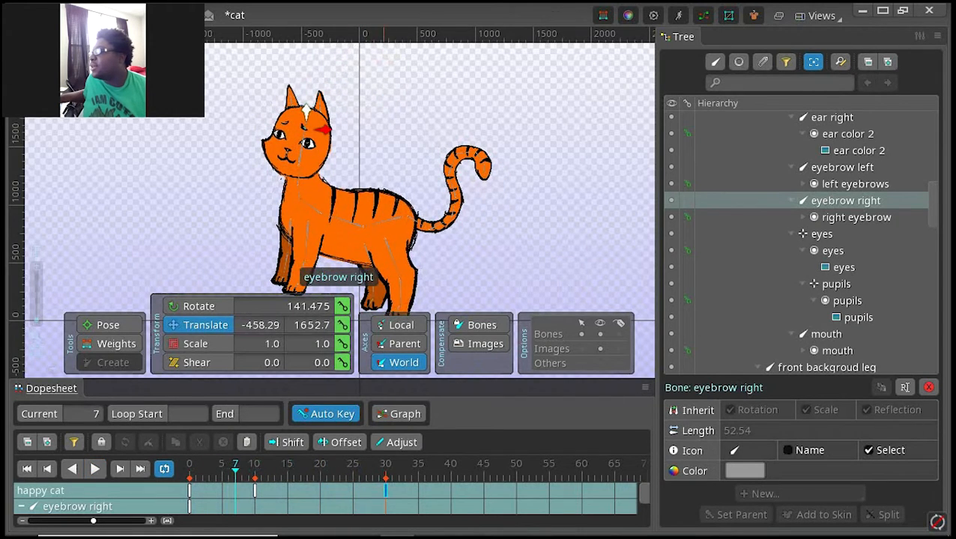
pyautogui.click(385, 490)
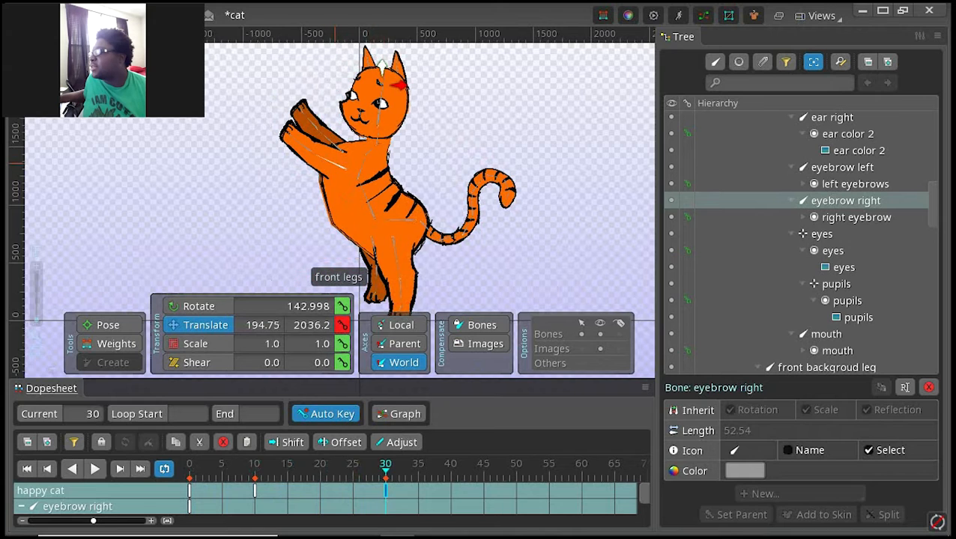
pyautogui.click(345, 150)
pyautogui.press('c')
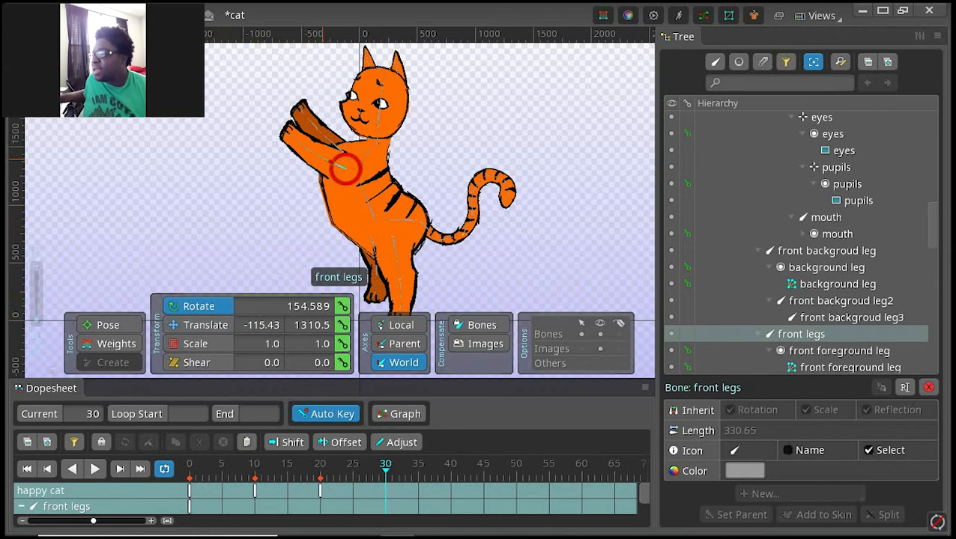
pyautogui.moveTo(346, 170); pyautogui.dragTo(342, 166)
pyautogui.click(318, 201)
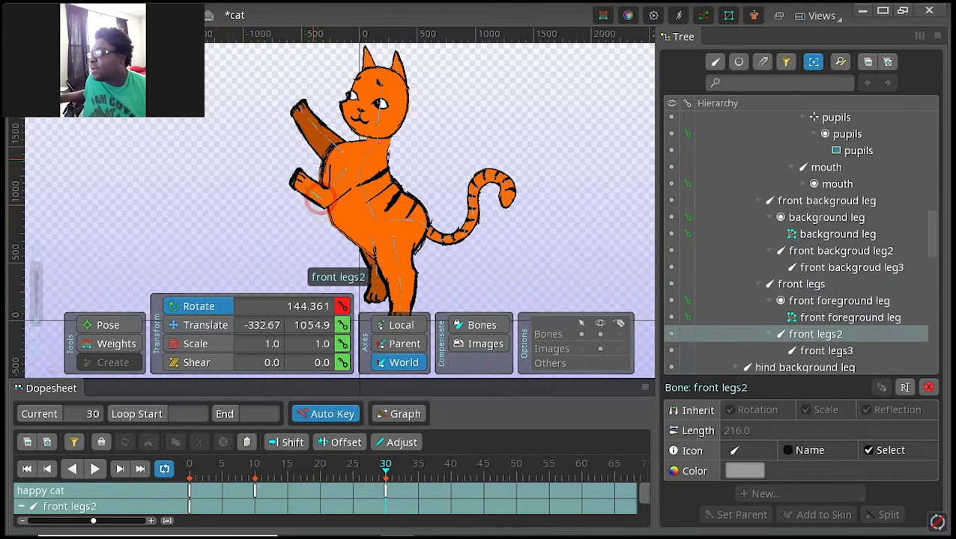
# Step: At frame 30, raise the foreground front leg and fold the background one beside it, rotating front backgroud leg2 to 119.643
pyautogui.click(342, 171)
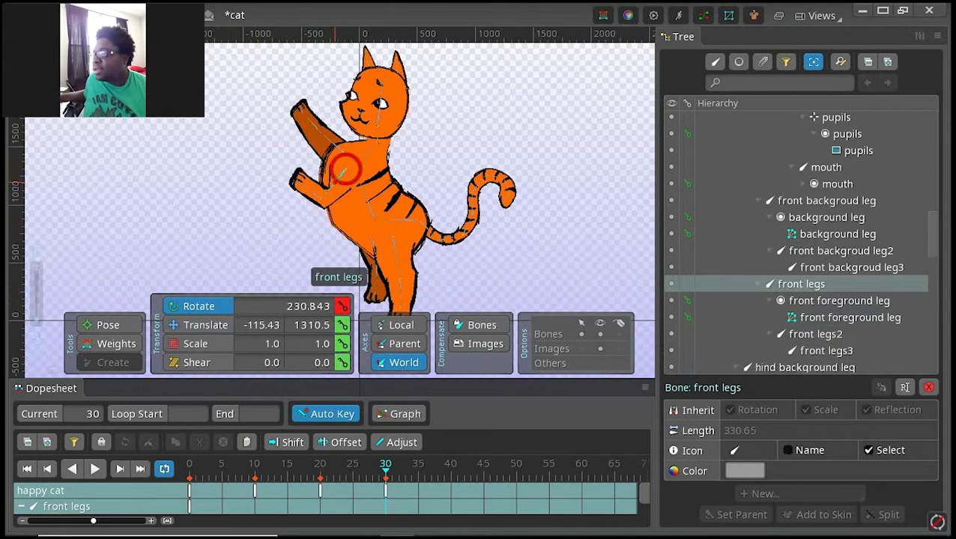
pyautogui.moveTo(342, 170)
pyautogui.mouseDown()
pyautogui.moveTo(322, 170)
pyautogui.moveTo(346, 168)
pyautogui.moveTo(321, 159)
pyautogui.moveTo(313, 143)
pyautogui.moveTo(308, 159)
pyautogui.moveTo(284, 166)
pyautogui.moveTo(294, 154)
pyautogui.moveTo(342, 170)
pyautogui.moveTo(333, 158)
pyautogui.moveTo(315, 166)
pyautogui.moveTo(341, 152)
pyautogui.mouseUp()
pyautogui.click(335, 154)
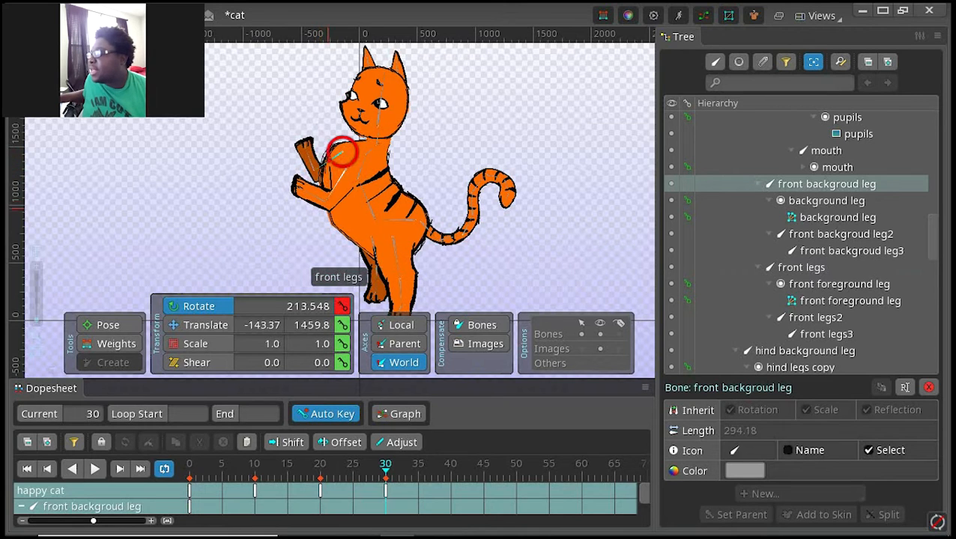
pyautogui.moveTo(341, 153); pyautogui.dragTo(313, 147)
pyautogui.click(308, 154)
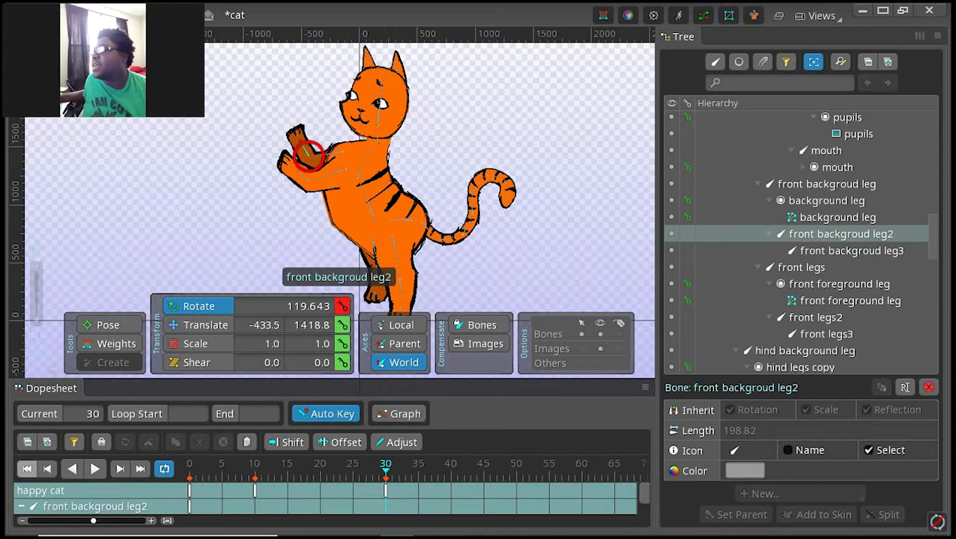
# Step: Play the happy cat animation from frame 0 to check the front leg motion, and return to frame 30
pyautogui.click(28, 468)
pyautogui.press('space')
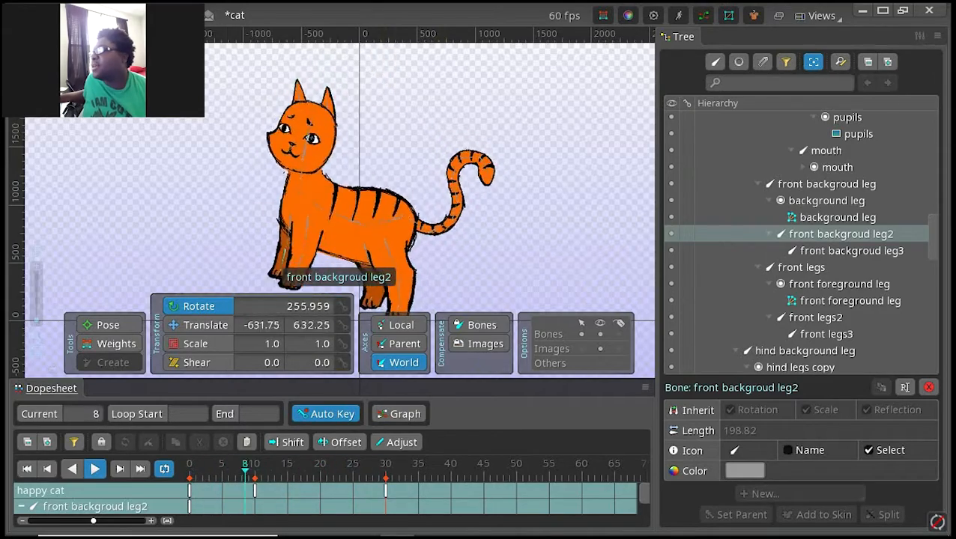
pyautogui.click(120, 469)
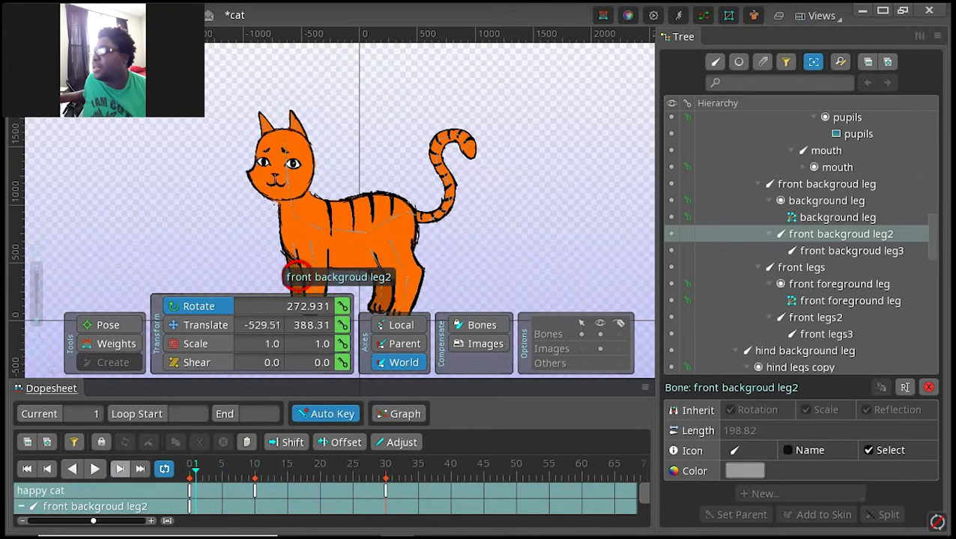
pyautogui.click(385, 491)
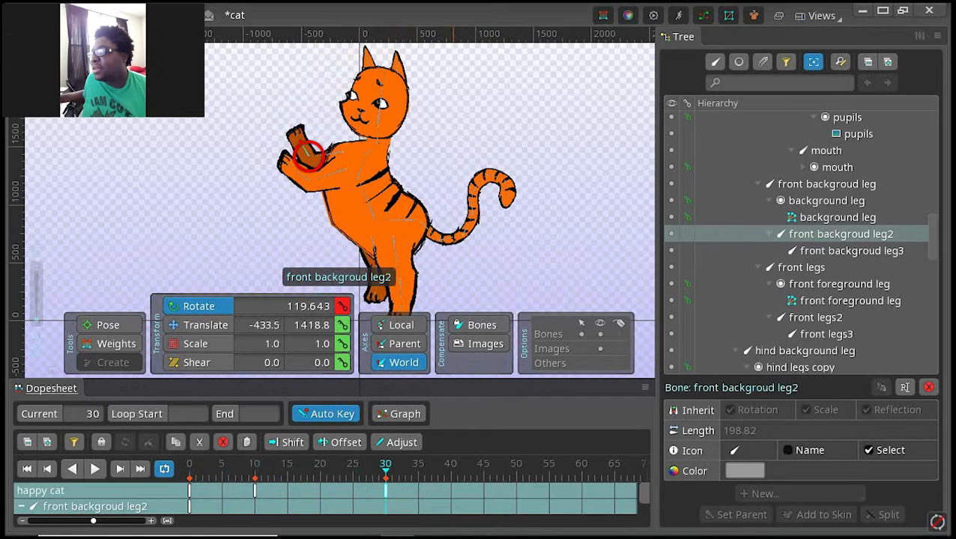
# Step: At frame 40, lean the body back by rotating cat spine2 to about 104 and cat spine3 to 49.431
pyautogui.click(450, 465)
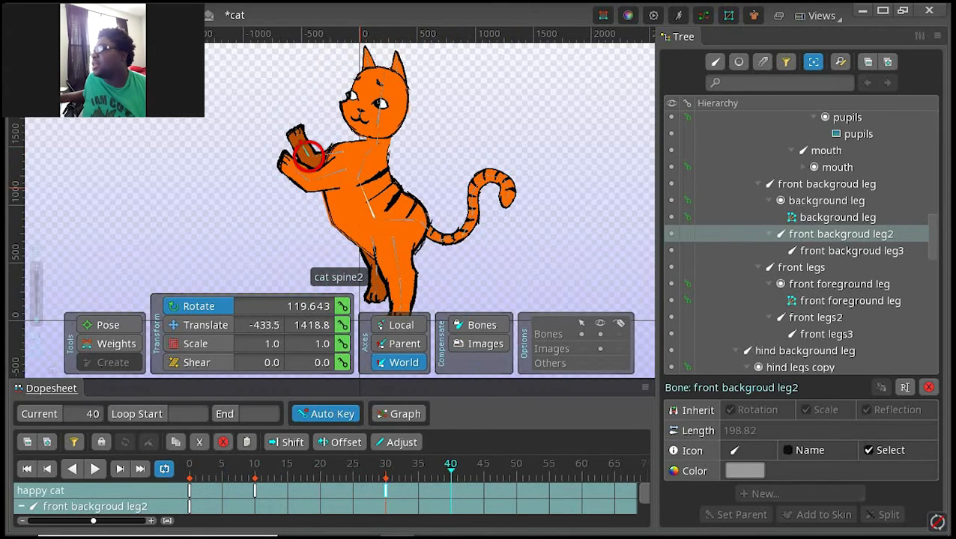
pyautogui.click(360, 188)
pyautogui.moveTo(361, 188); pyautogui.dragTo(365, 181)
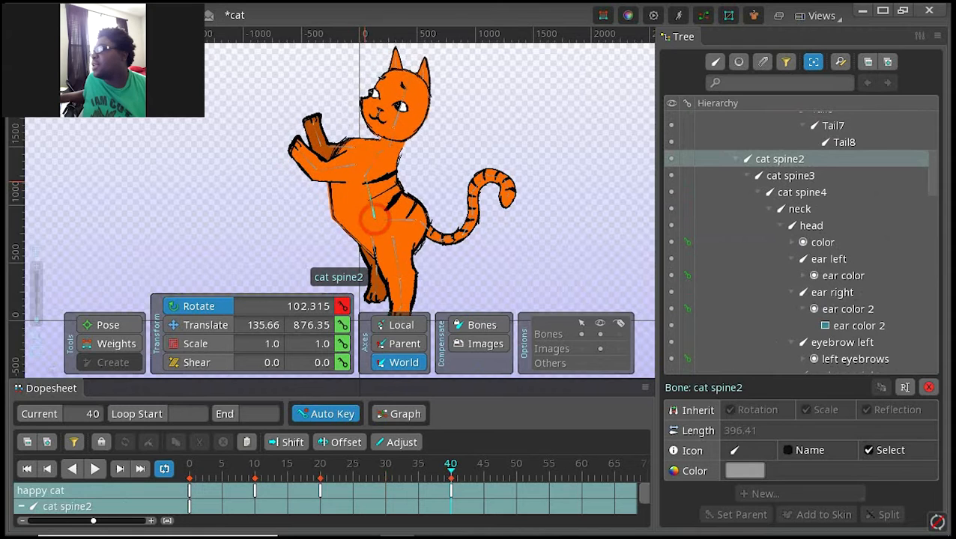
pyautogui.click(373, 216)
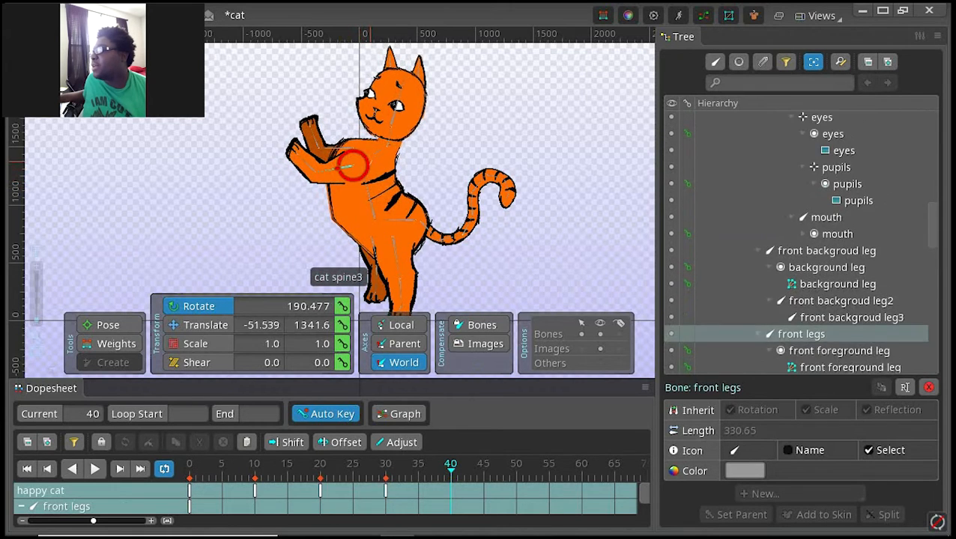
pyautogui.click(352, 164)
pyautogui.moveTo(352, 164); pyautogui.dragTo(363, 178)
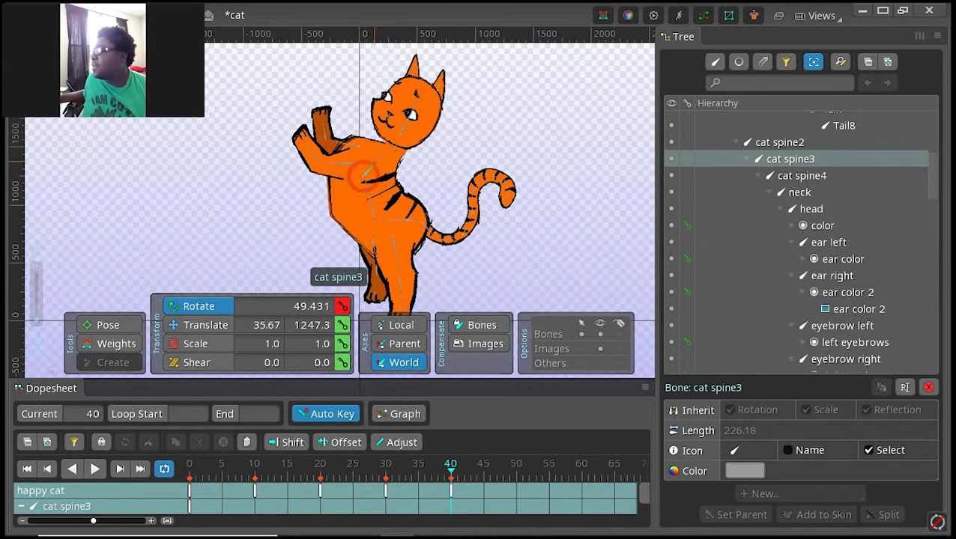
pyautogui.click(417, 98)
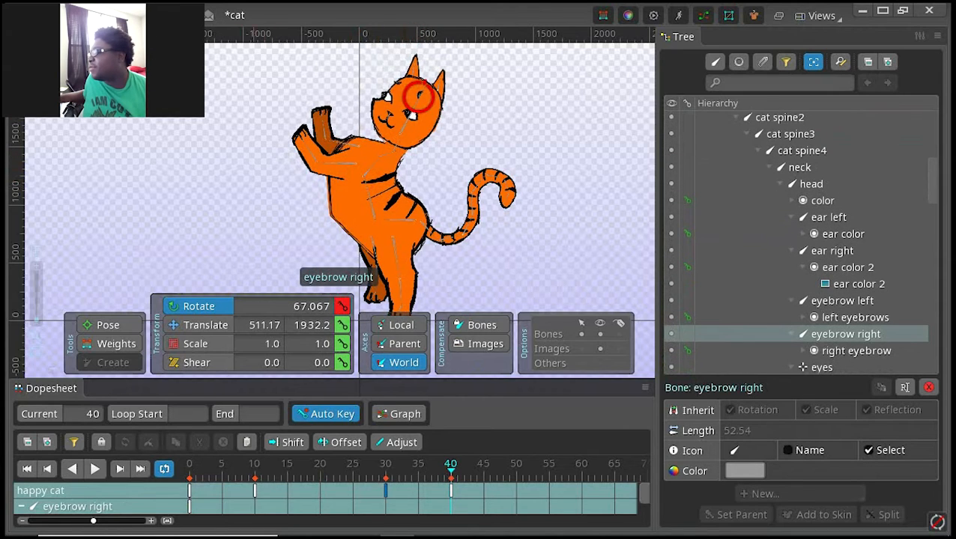
pyautogui.hotkey('ctrl', 'z')
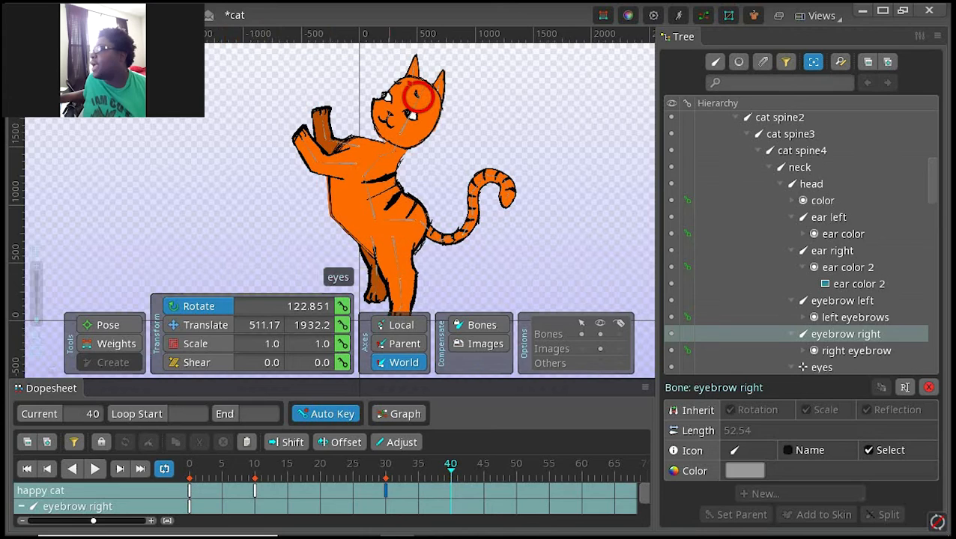
pyautogui.click(406, 115)
pyautogui.moveTo(405, 115); pyautogui.dragTo(404, 115)
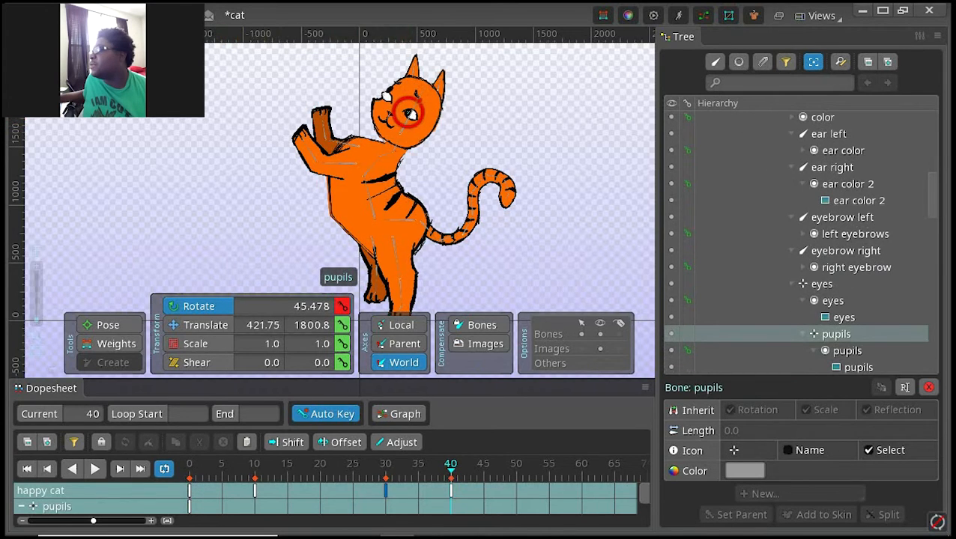
pyautogui.hotkey('ctrl', 'z')
pyautogui.press('space')
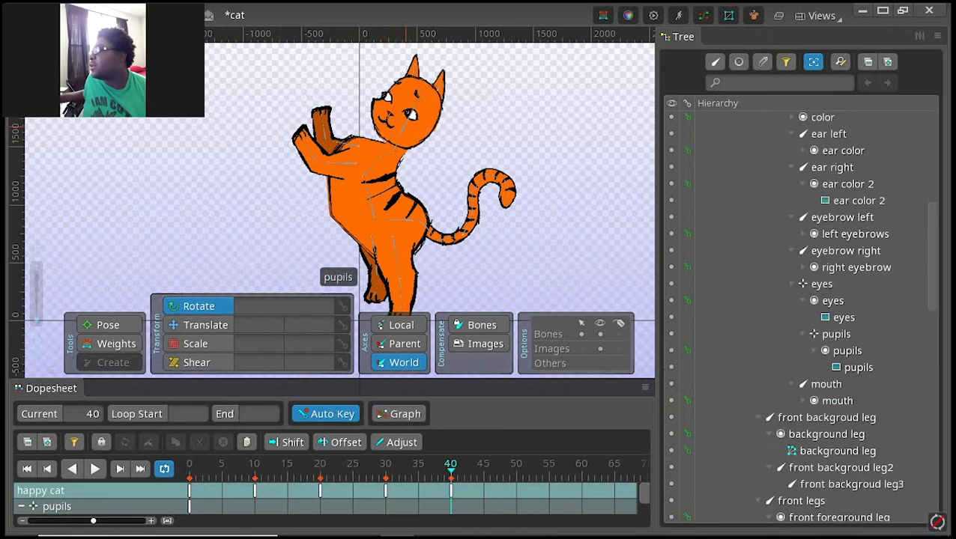
pyautogui.click(408, 112)
pyautogui.click(404, 114)
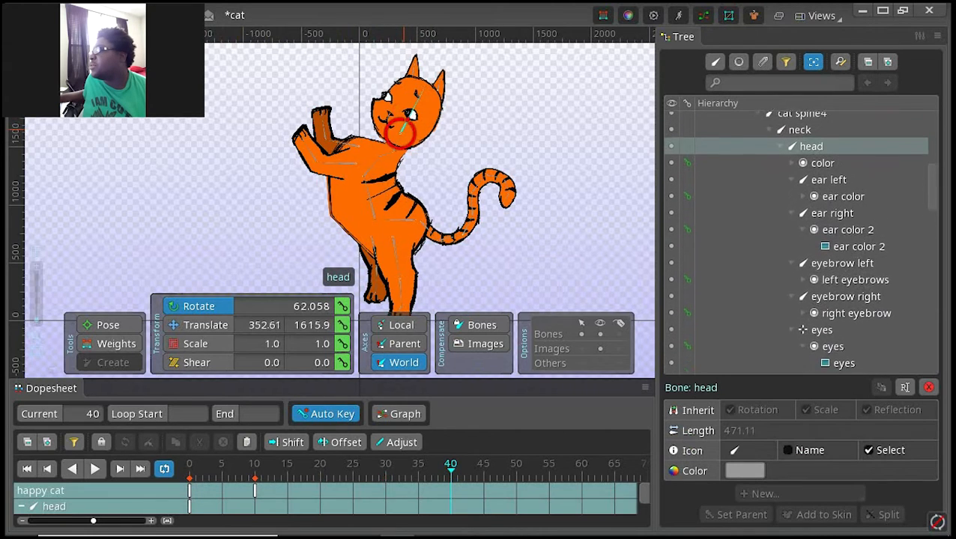
pyautogui.click(416, 98)
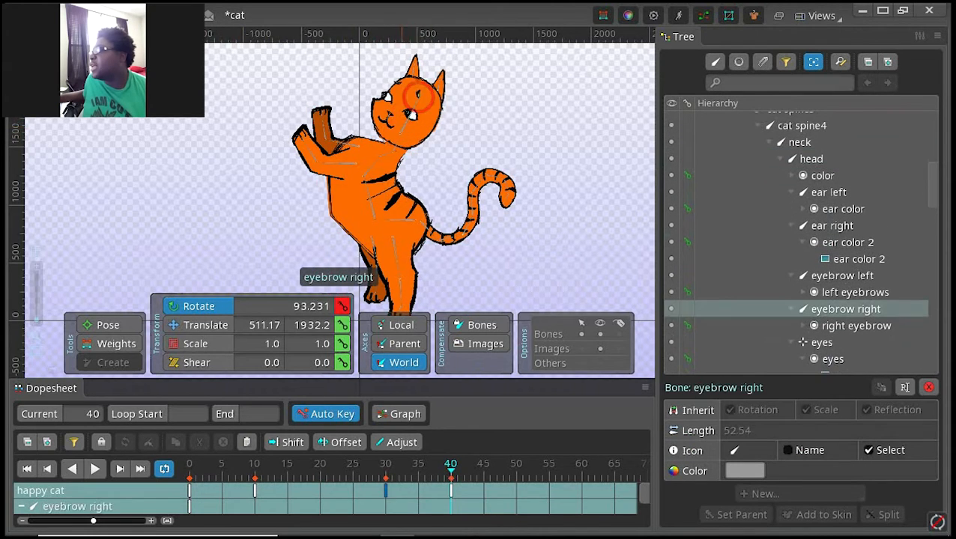
pyautogui.hotkey('ctrl', 'z')
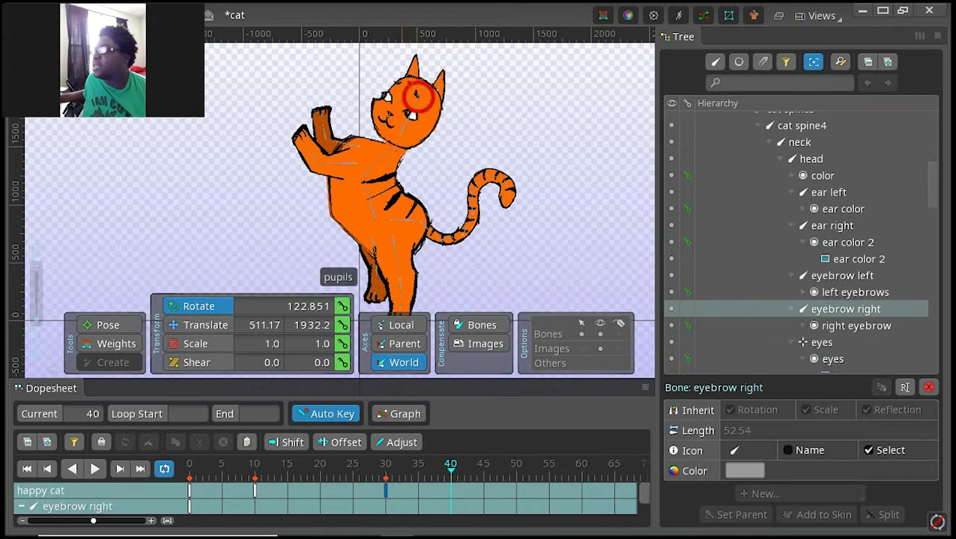
# Step: At frame 40, rotate the head bone to 89.941 so the head stands upright
pyautogui.scroll(5, 426, 103)
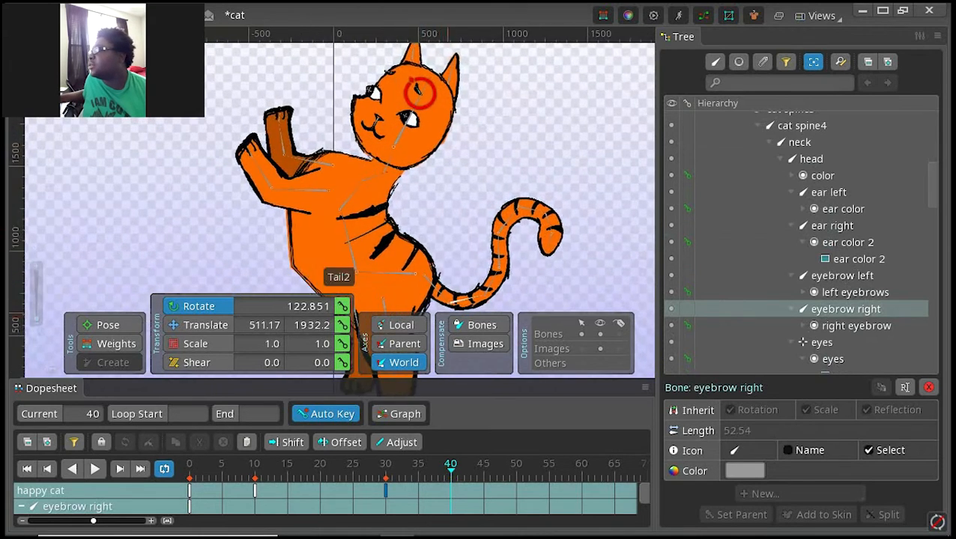
pyautogui.moveTo(461, 97); pyautogui.dragTo(467, 203)
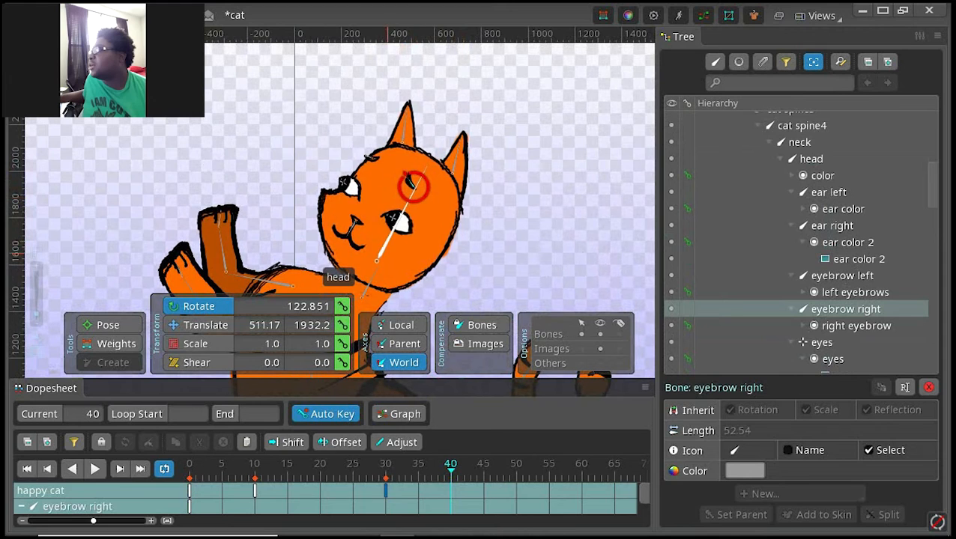
pyautogui.click(378, 258)
pyautogui.moveTo(388, 240); pyautogui.dragTo(371, 217)
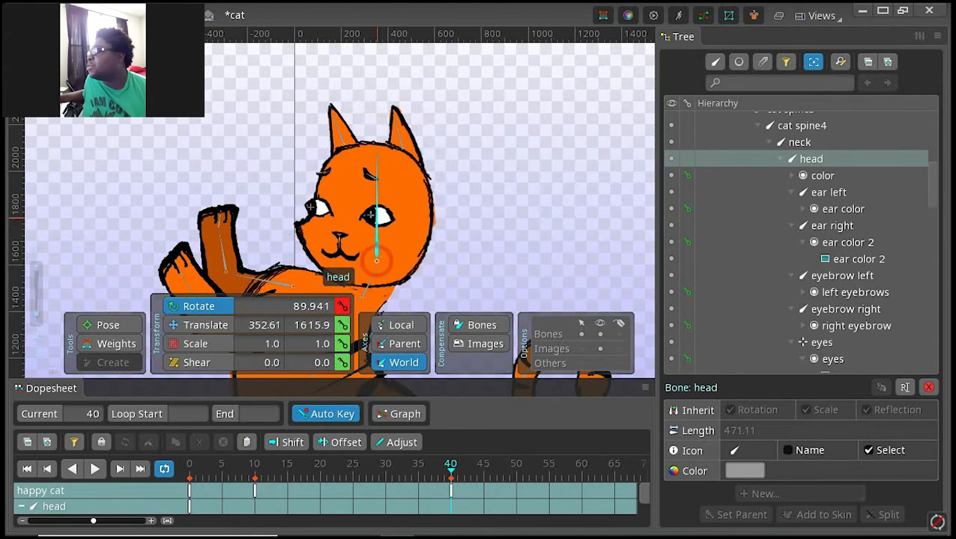
# Step: At frame 40, stretch the foreground front leg forward and down and raise the background one, rotating front backgroud leg2 to 122.15
pyautogui.scroll(-4, 370, 214)
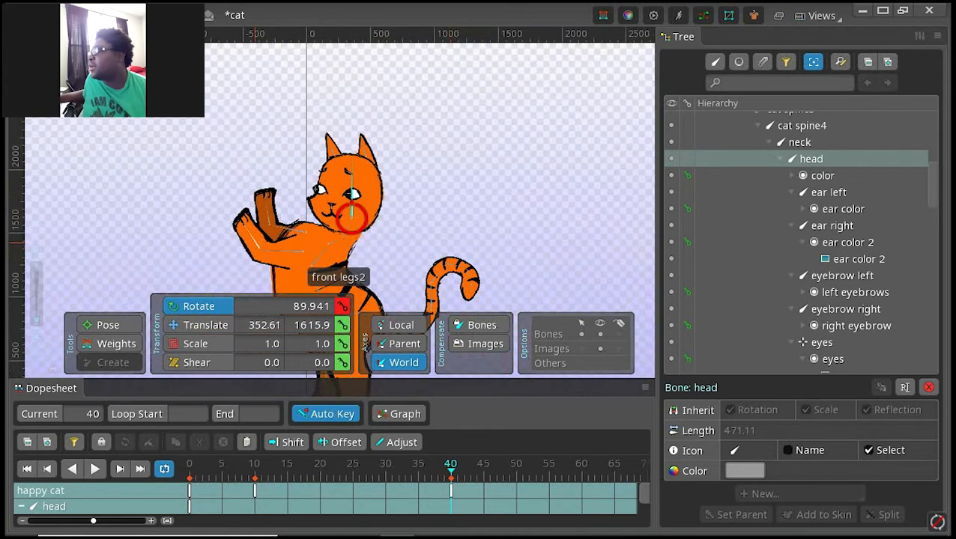
pyautogui.click(256, 246)
pyautogui.moveTo(257, 245); pyautogui.dragTo(283, 201)
pyautogui.click(272, 249)
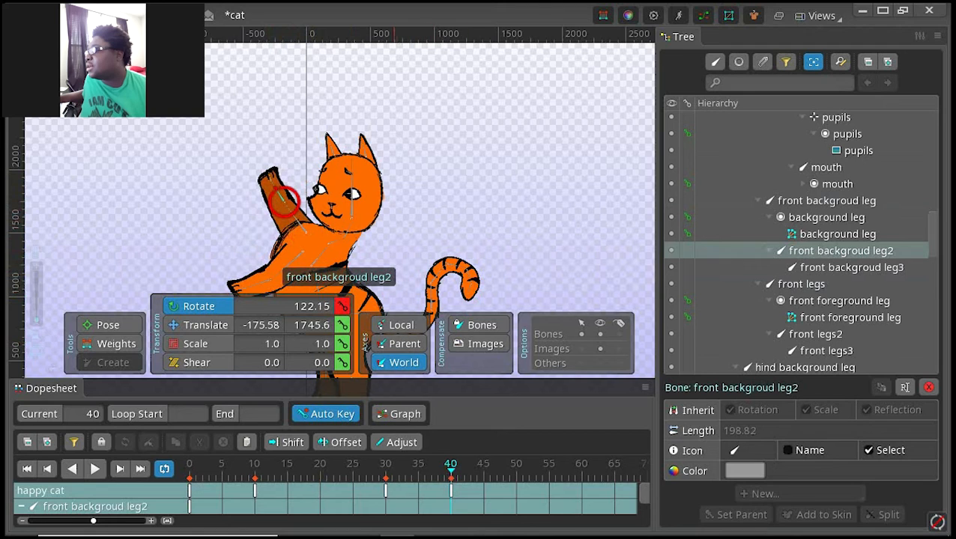
# Step: Compare the poses at frames 30 and 40 with the whole cat in view
pyautogui.click(387, 491)
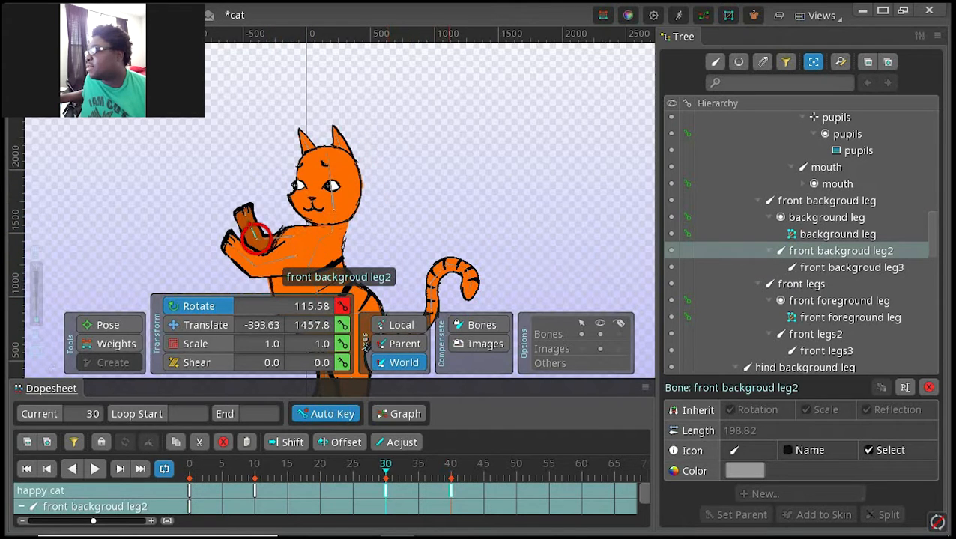
pyautogui.click(451, 491)
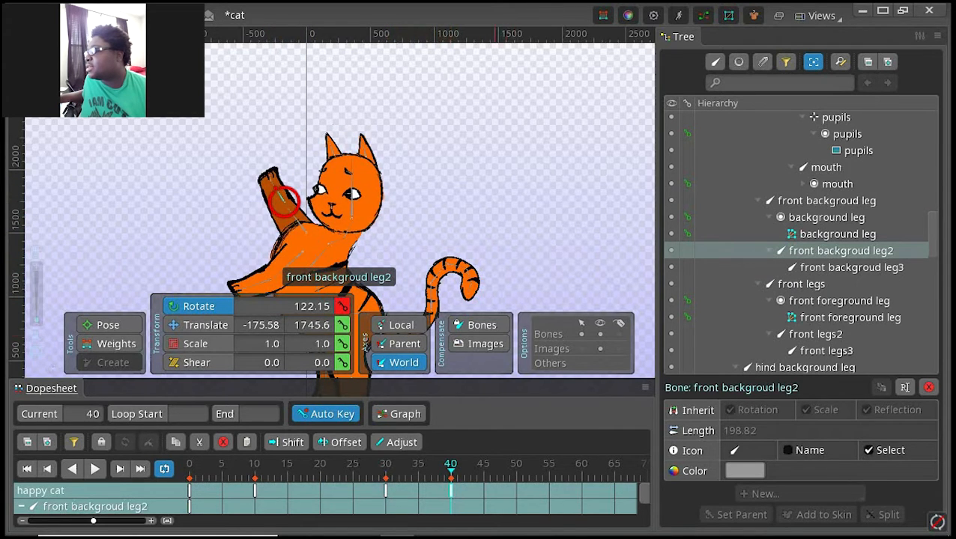
pyautogui.scroll(-1, 406, 256)
pyautogui.moveTo(374, 166); pyautogui.dragTo(407, 89)
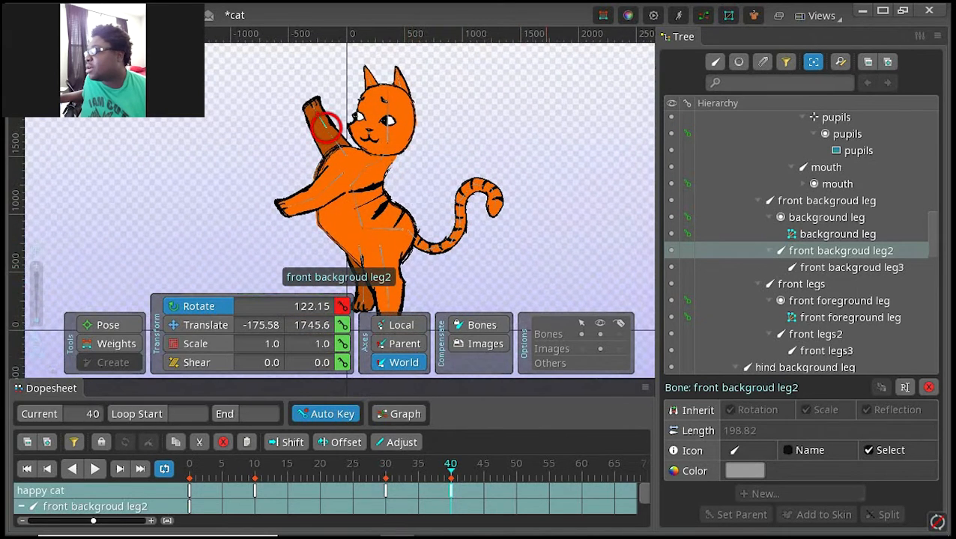
# Step: At frame 50, raise the foreground front leg, lower the background one, rotate cat spine2 to 113.697, and save the project
pyautogui.doubleClick(516, 491)
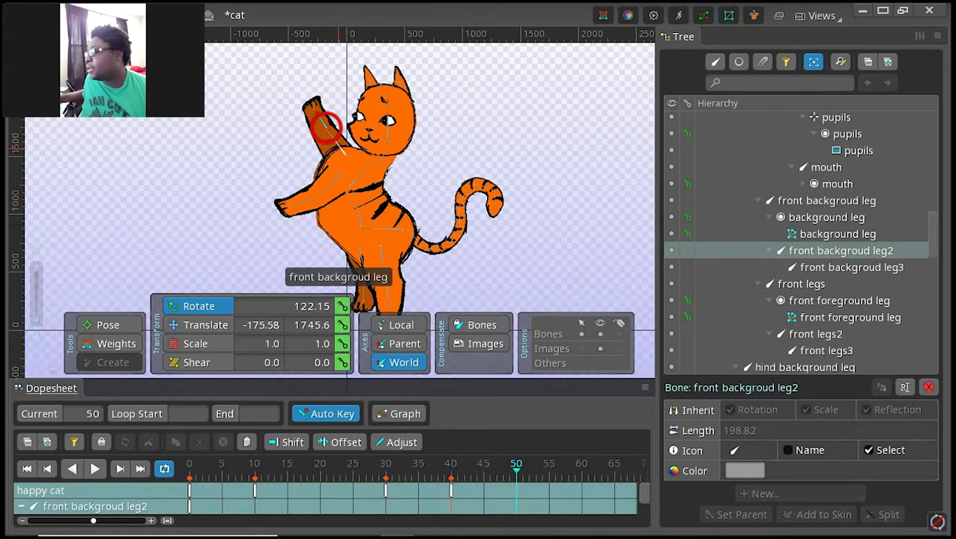
pyautogui.moveTo(323, 126); pyautogui.dragTo(363, 228)
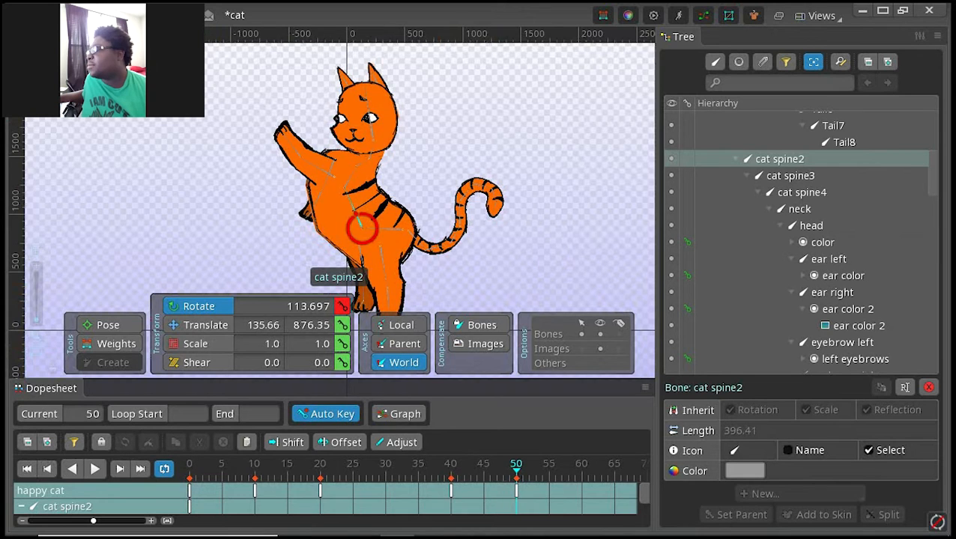
pyautogui.hotkey('ctrl', 's')
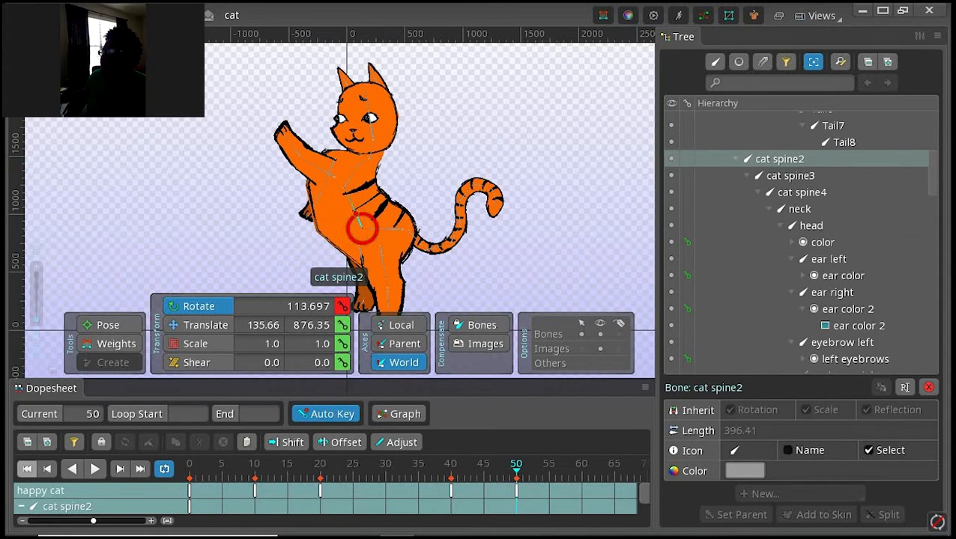
# Step: Play the happy cat animation from frame 0 to review the new poses at frames 40 and 50, and stop it
pyautogui.click(27, 469)
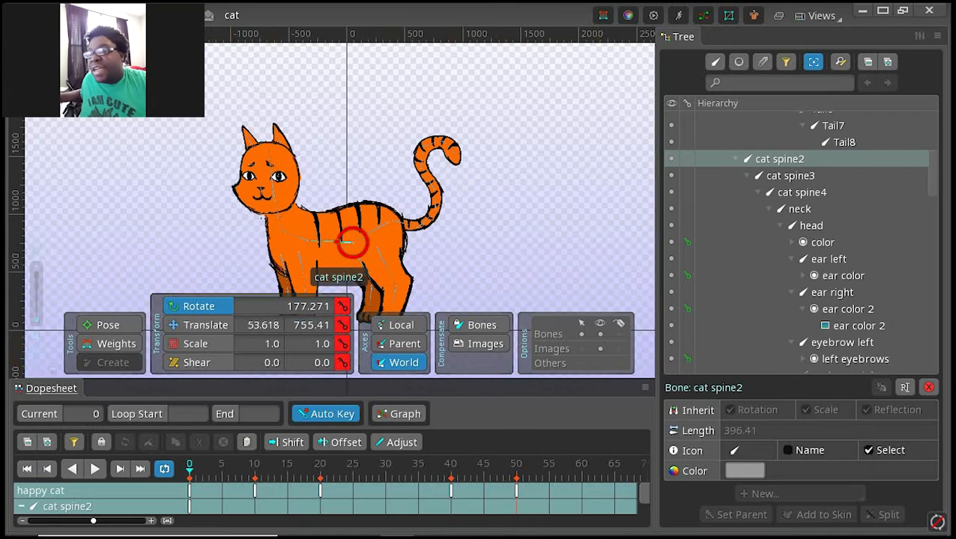
pyautogui.click(95, 469)
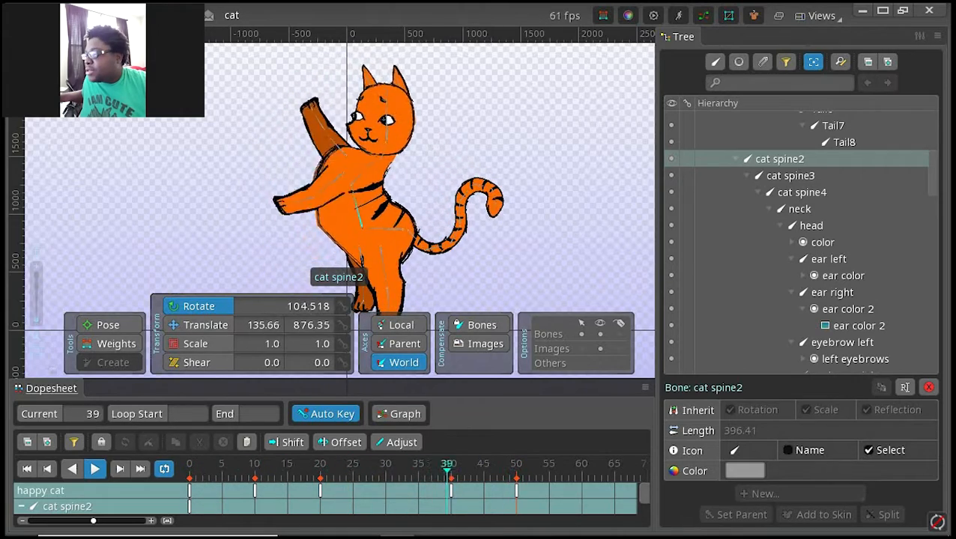
pyautogui.click(360, 229)
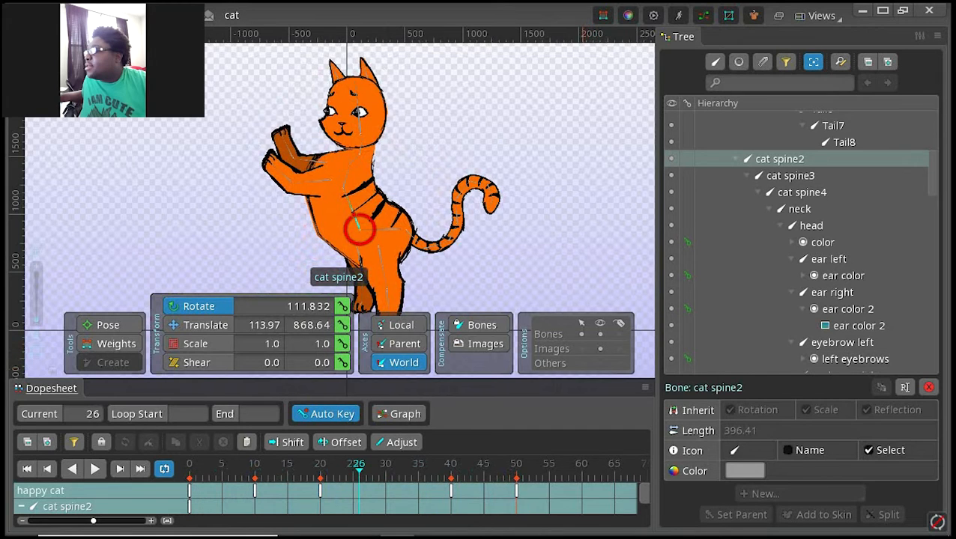
# Step: Compare the cat's poses at frames 0, 10 and 50, and select all of the cat's bones at frame 0
pyautogui.doubleClick(516, 490)
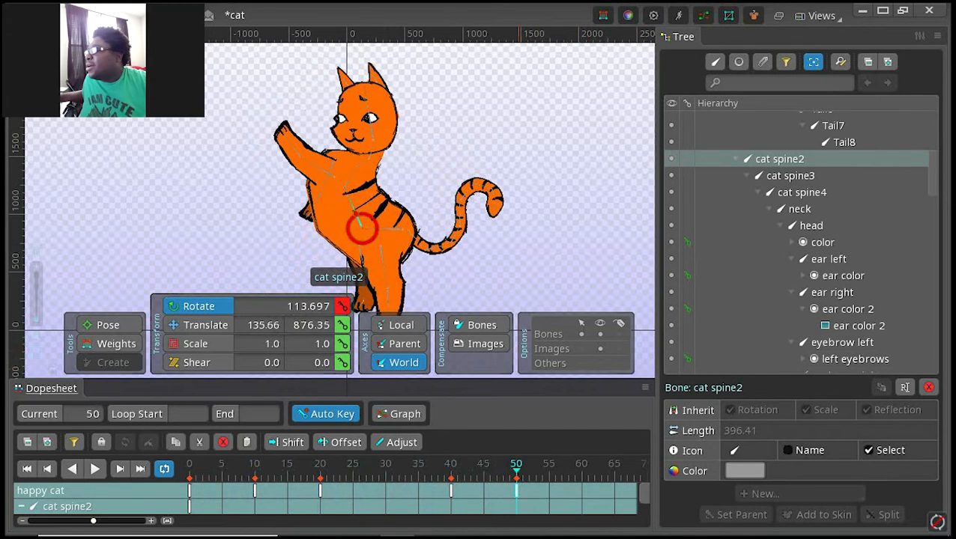
pyautogui.click(582, 468)
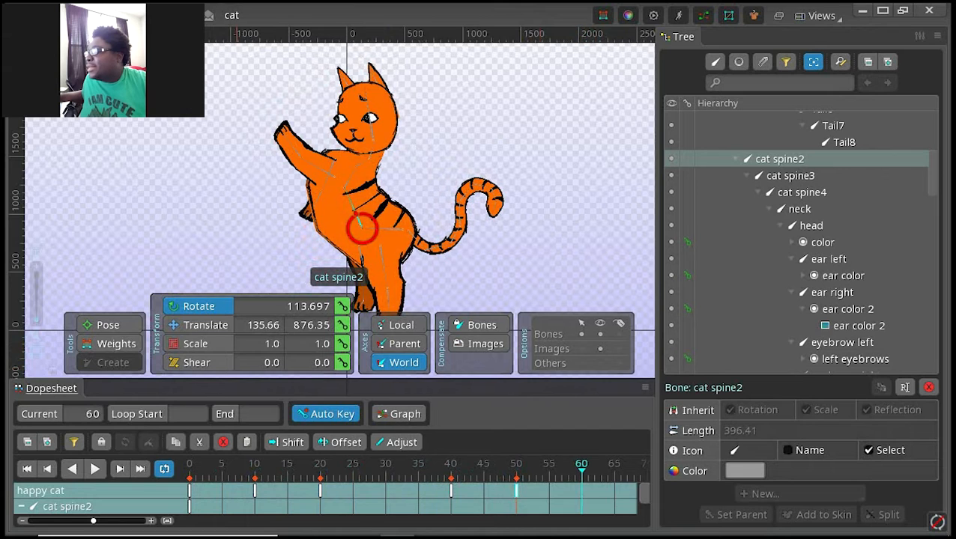
pyautogui.doubleClick(254, 490)
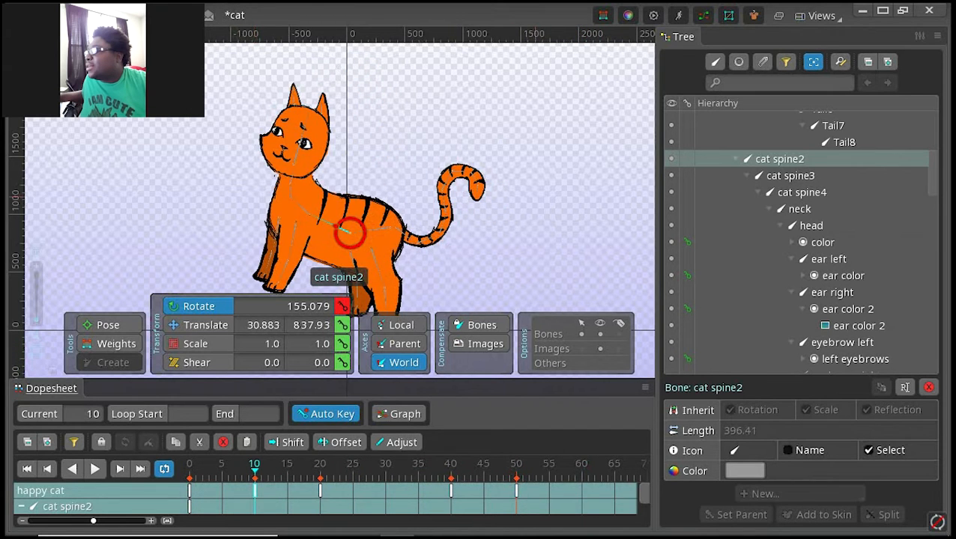
pyautogui.moveTo(498, 199); pyautogui.dragTo(465, 146)
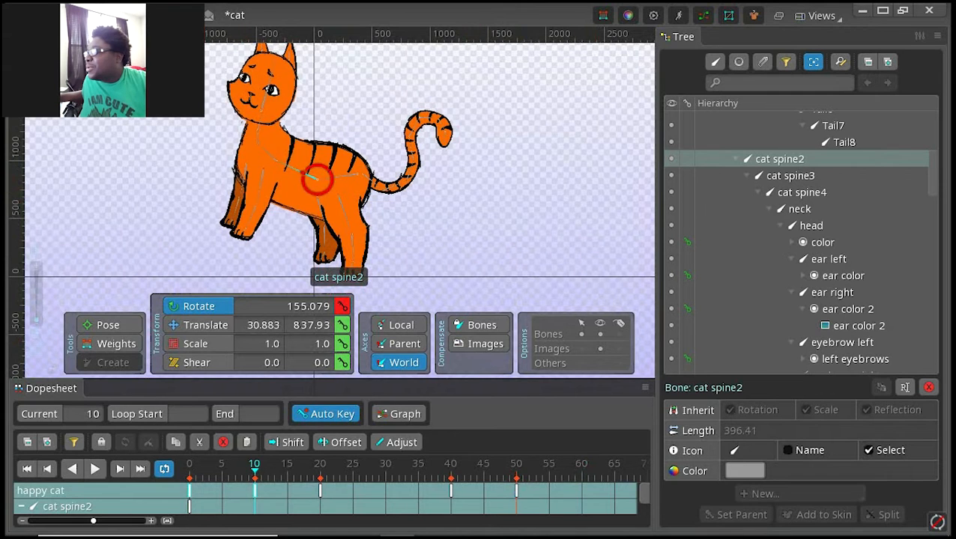
pyautogui.doubleClick(190, 506)
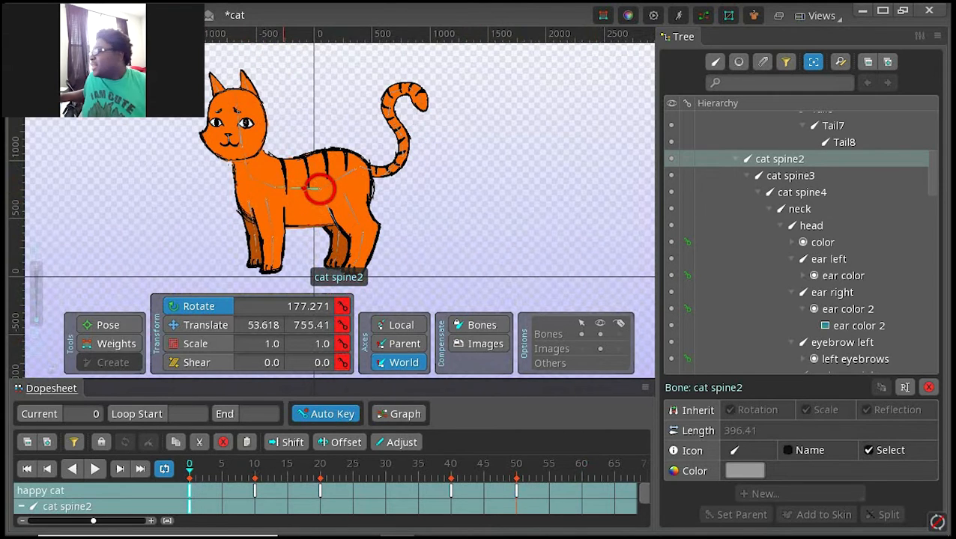
pyautogui.doubleClick(515, 507)
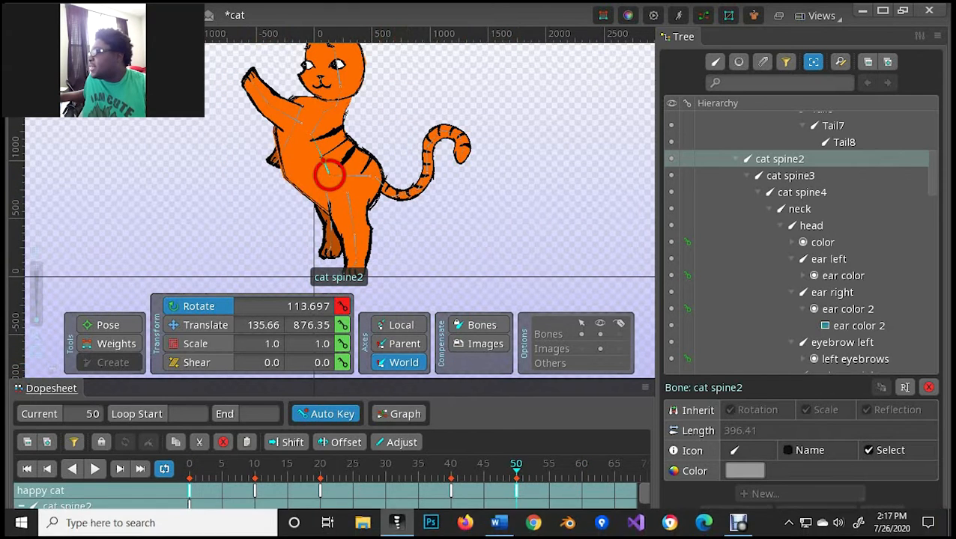
pyautogui.doubleClick(189, 492)
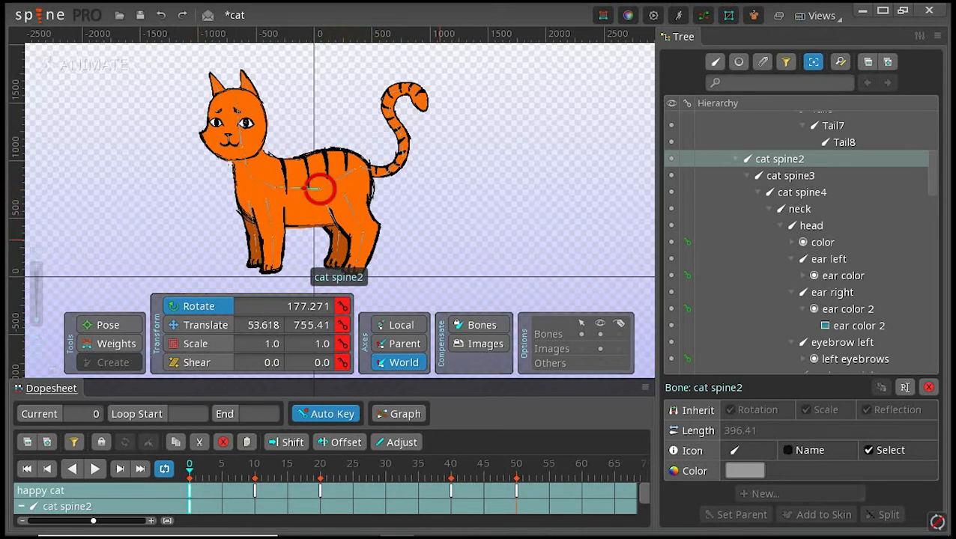
pyautogui.moveTo(448, 278); pyautogui.dragTo(172, 58)
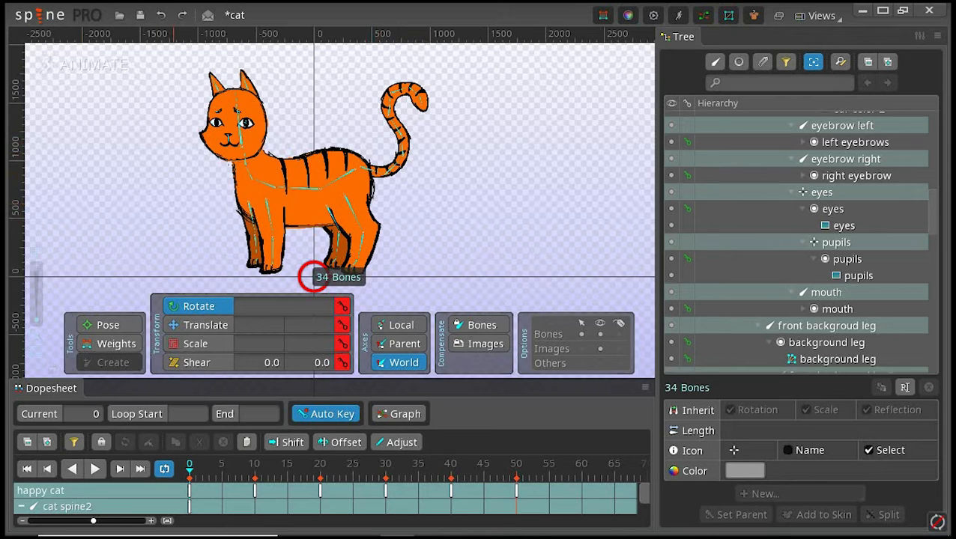
# Step: Try copying the standing pose from frame 0 to frame 60, play the animation, and undo the paste
pyautogui.click(189, 492)
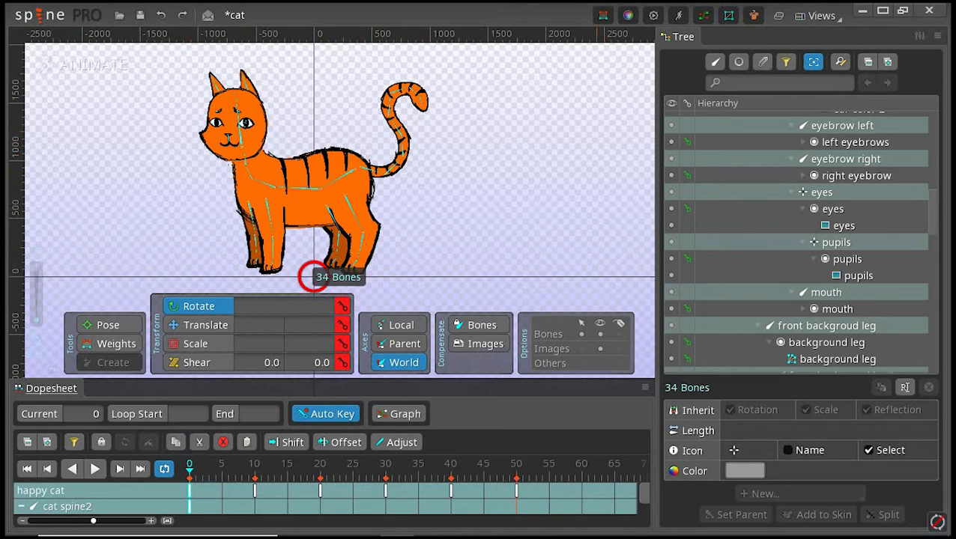
pyautogui.click(582, 465)
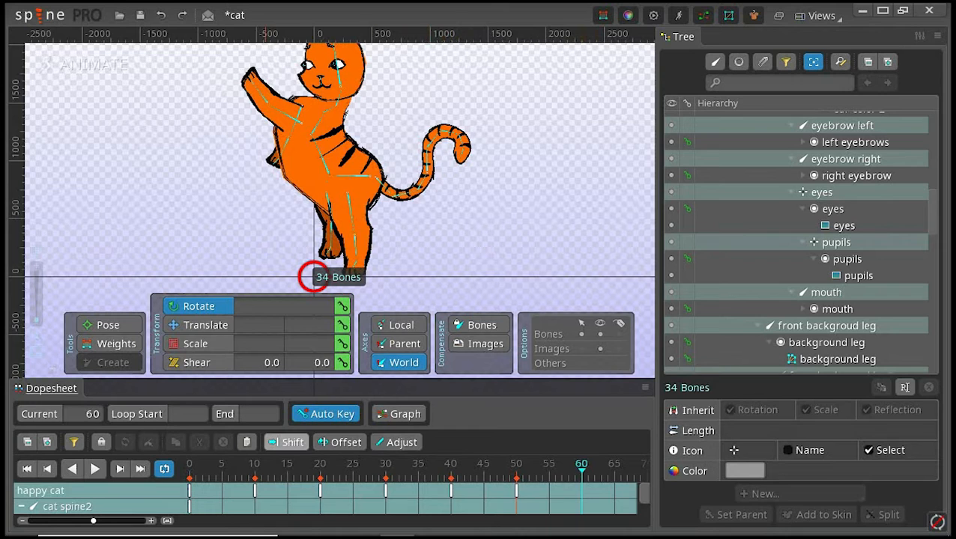
pyautogui.click(247, 442)
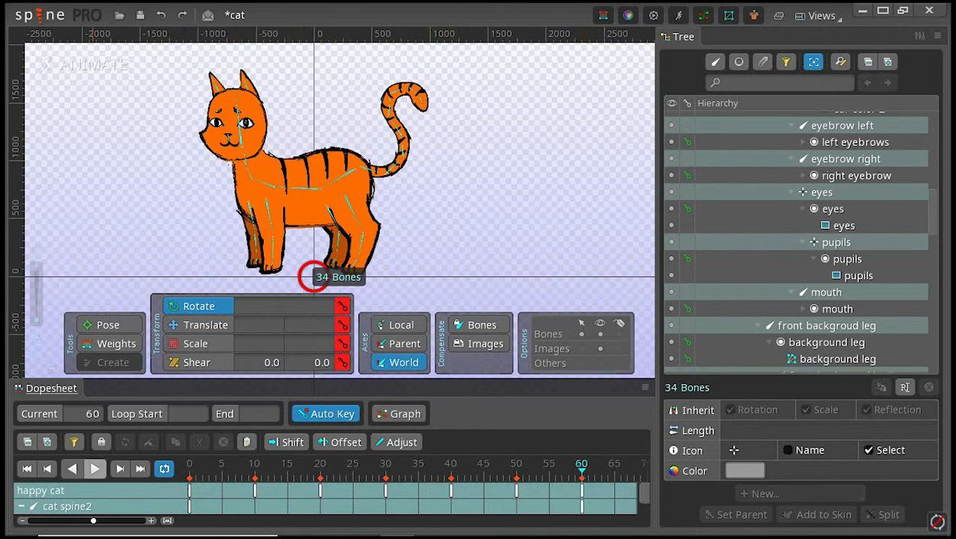
pyautogui.click(95, 468)
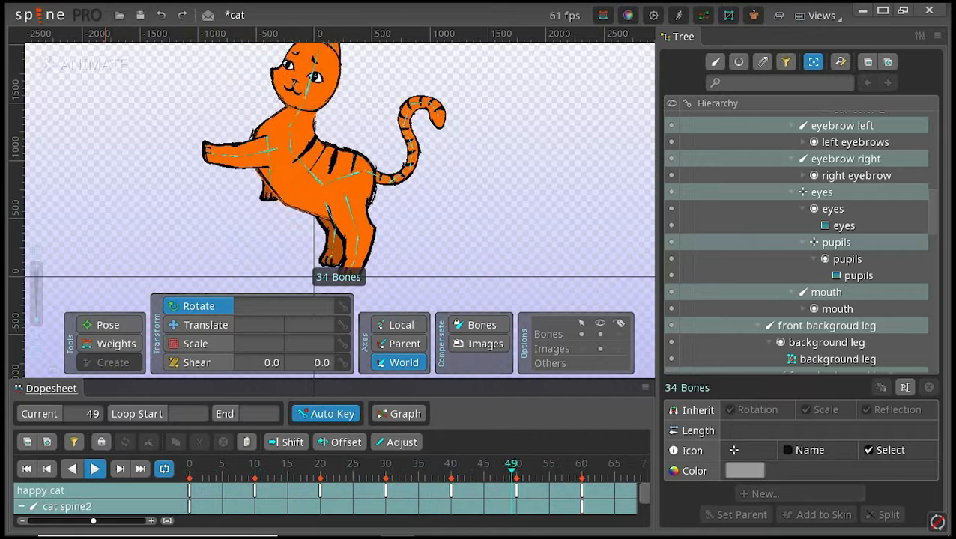
pyautogui.click(94, 468)
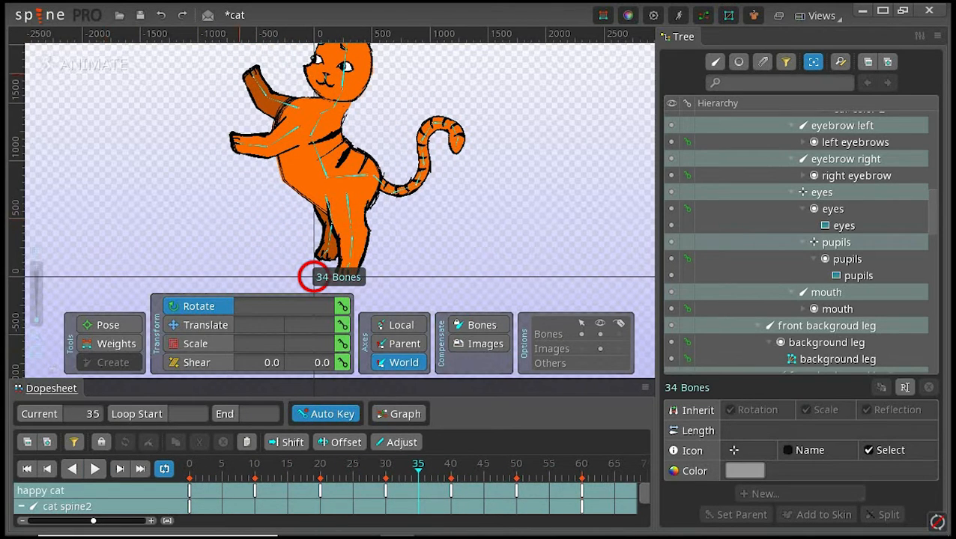
pyautogui.hotkey('ctrl', 'z')
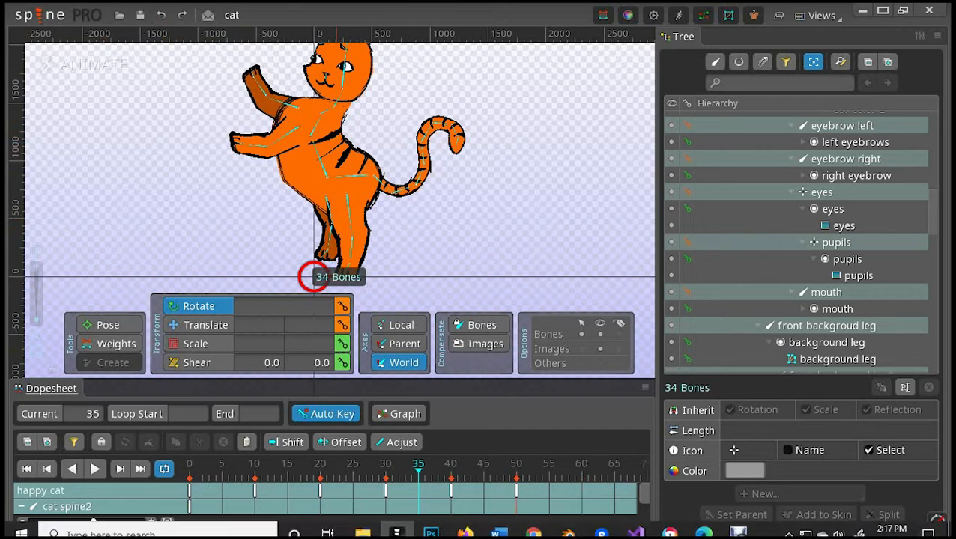
# Step: Copy all bone keys of the half-raised pose at frame 10 and paste them at frame 60
pyautogui.click(254, 491)
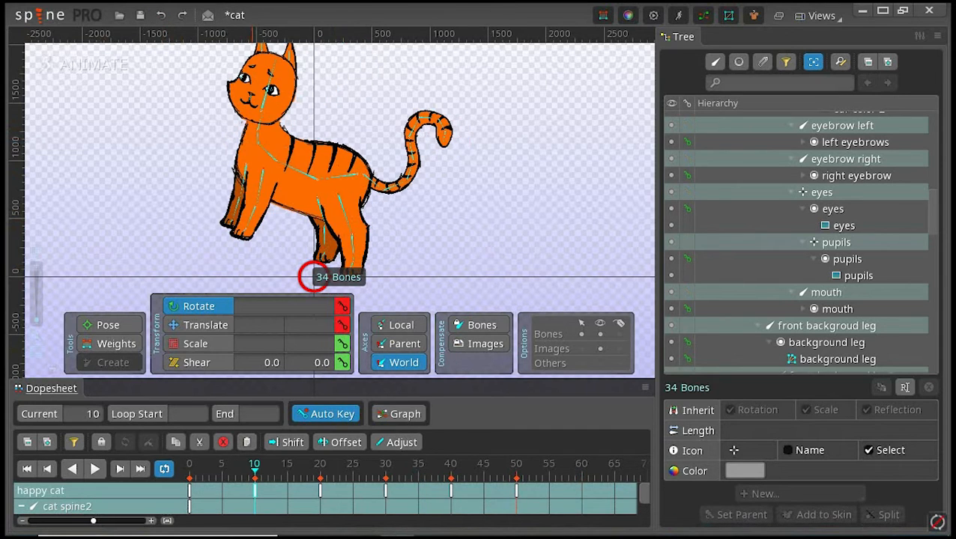
pyautogui.hotkey('ctrl', 'c')
pyautogui.click(582, 466)
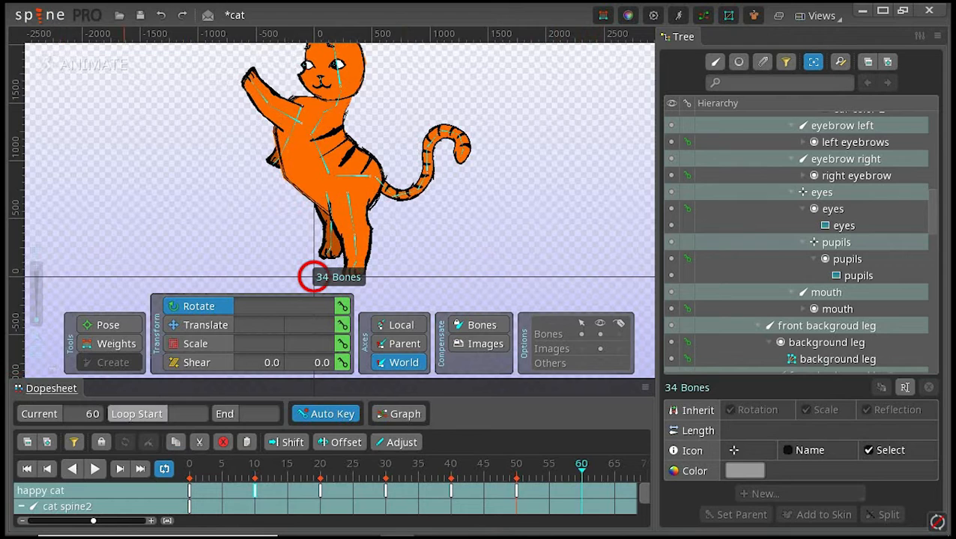
pyautogui.click(247, 442)
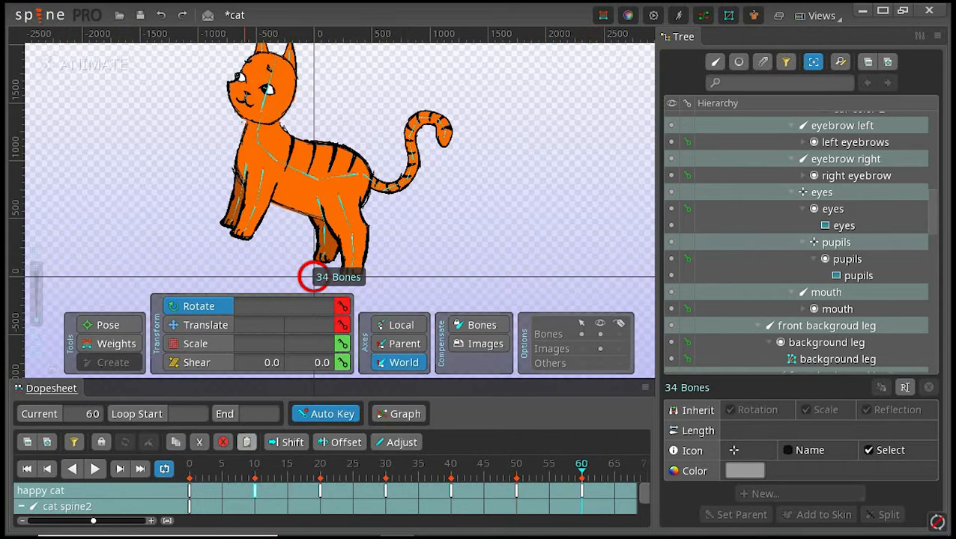
# Step: Copy the standing pose keys from frame 0 and paste them at frame 70
pyautogui.click(189, 490)
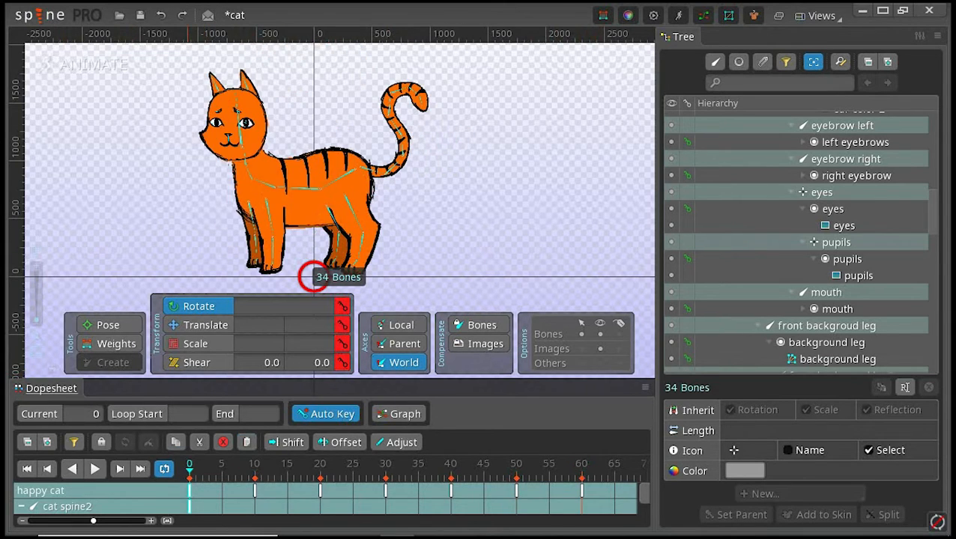
pyautogui.click(175, 441)
pyautogui.moveTo(580, 503); pyautogui.dragTo(445, 503)
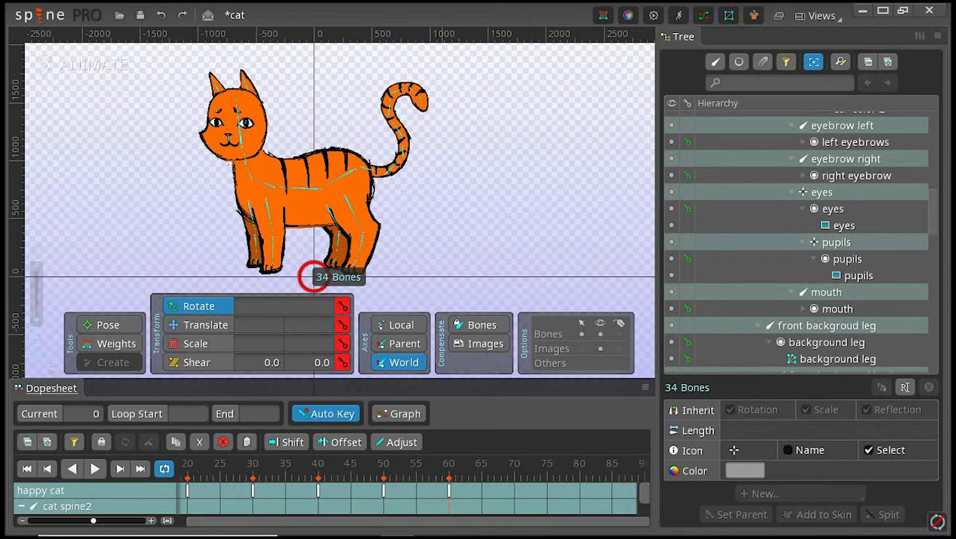
pyautogui.click(514, 464)
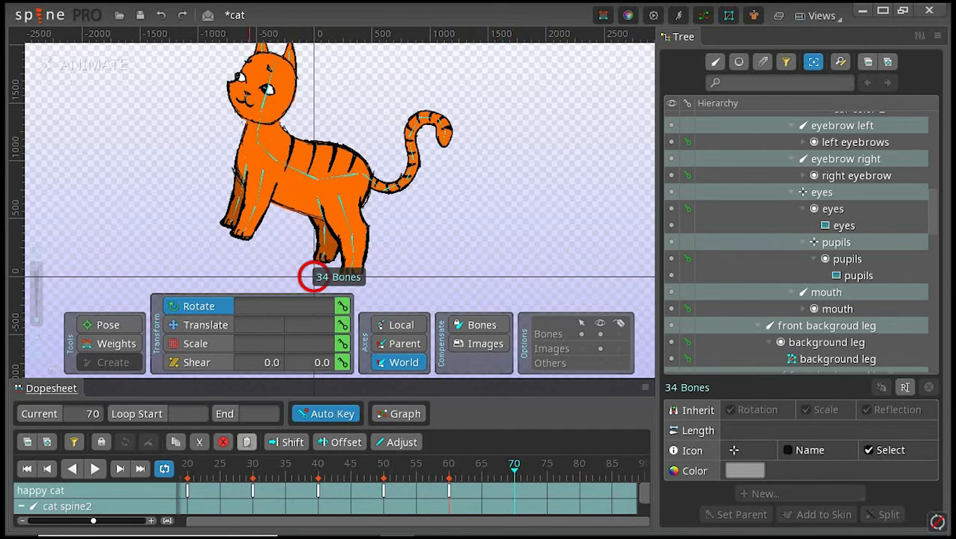
pyautogui.click(246, 442)
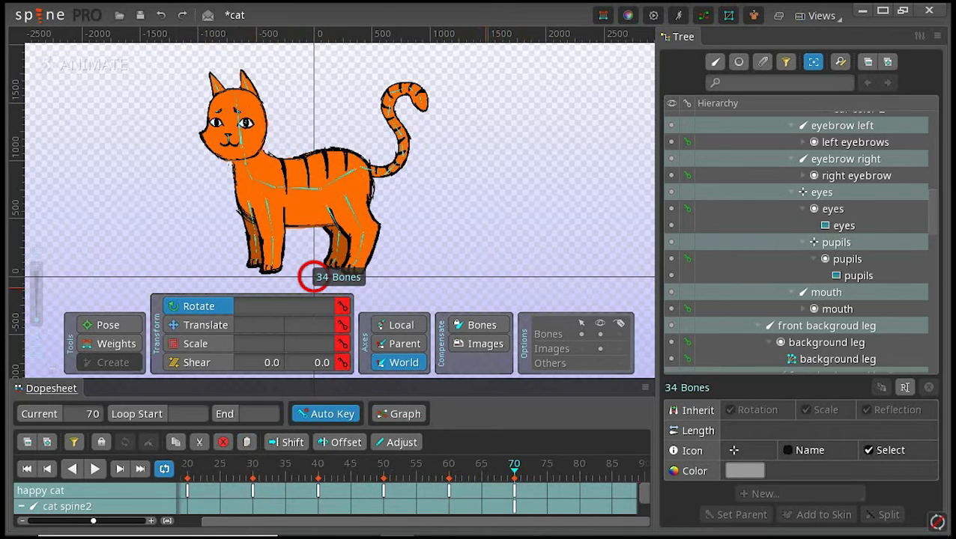
# Step: Deselect the bones, play the happy cat animation with the whole cat in view, and stop it
pyautogui.click(312, 276)
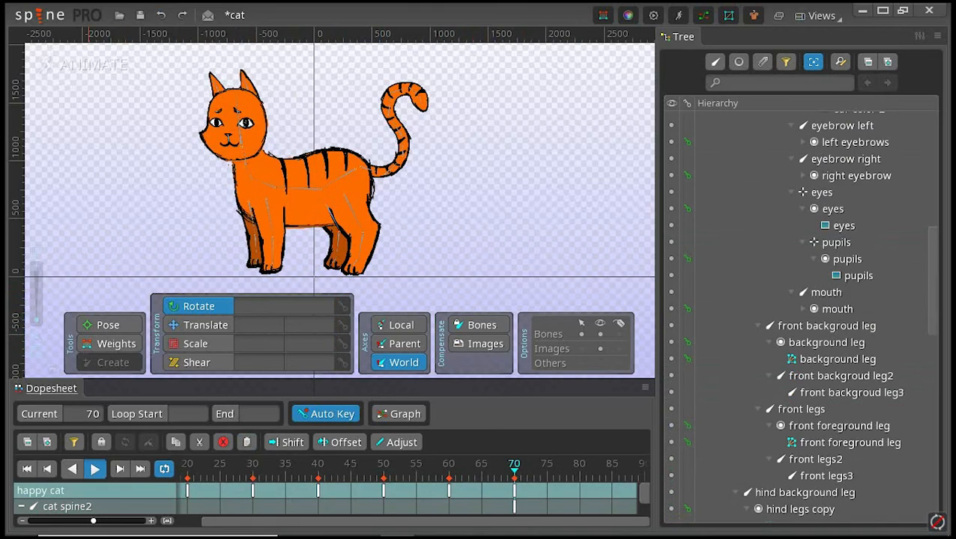
pyautogui.click(95, 468)
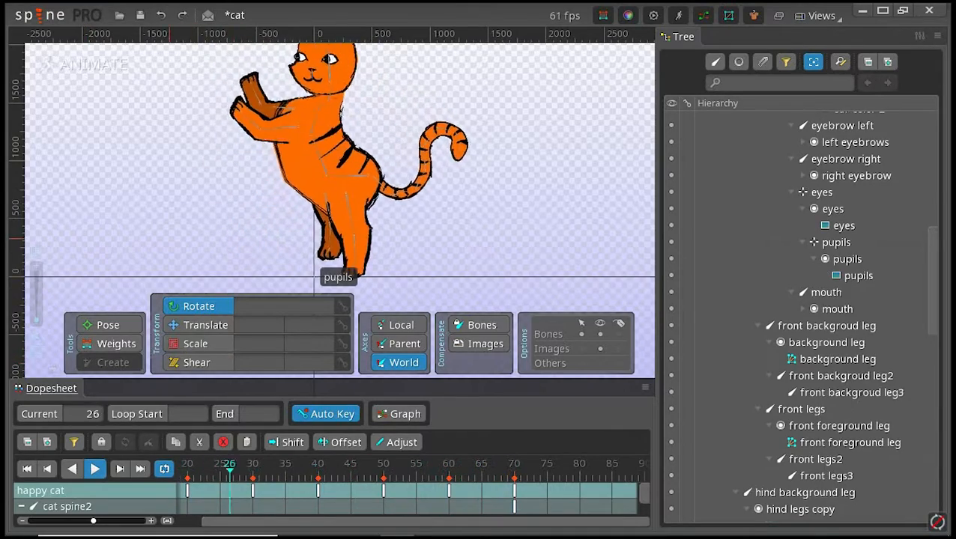
pyautogui.moveTo(168, 103); pyautogui.dragTo(130, 146)
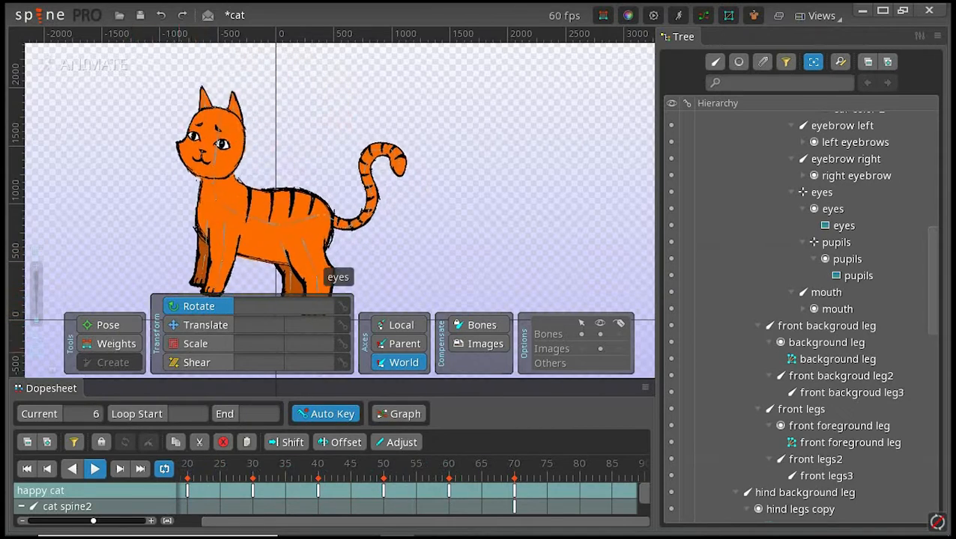
pyautogui.click(95, 469)
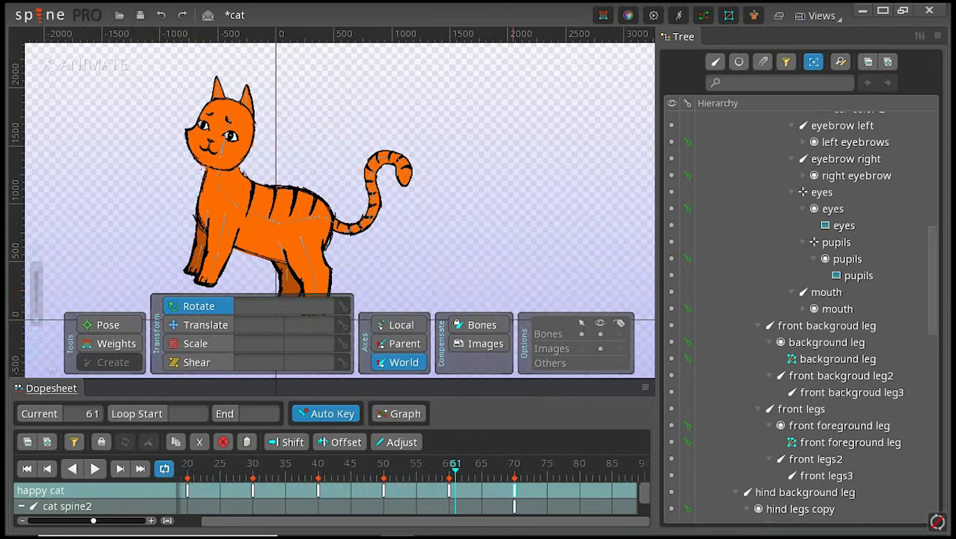
# Step: Hold the standing pose from frame 70 by pasting its keys at frame 90
pyautogui.click(514, 476)
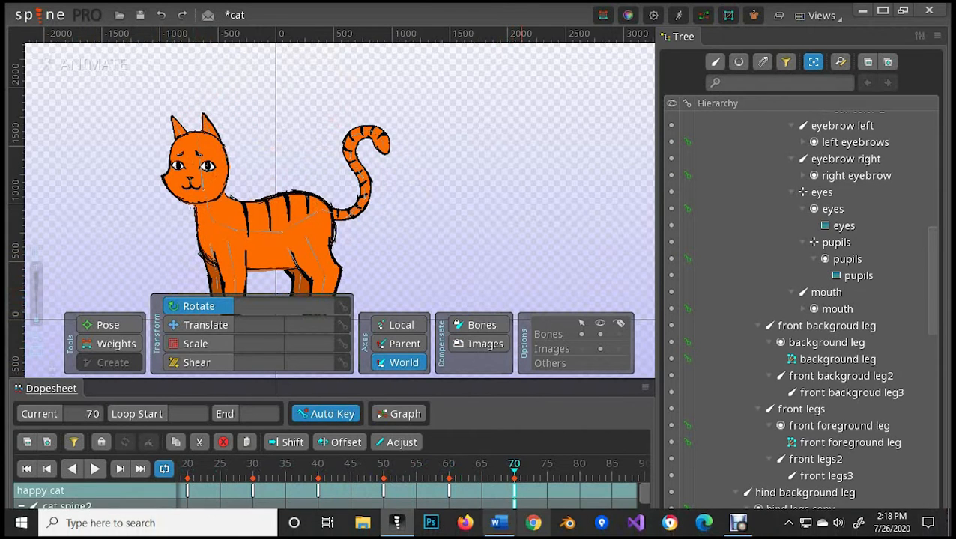
pyautogui.moveTo(498, 523)
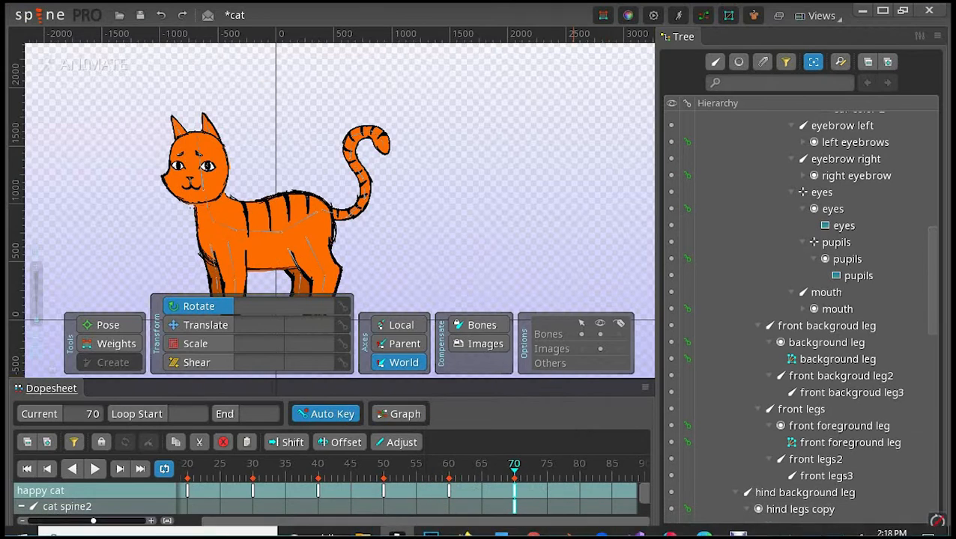
pyautogui.moveTo(510, 260); pyautogui.dragTo(430, 221)
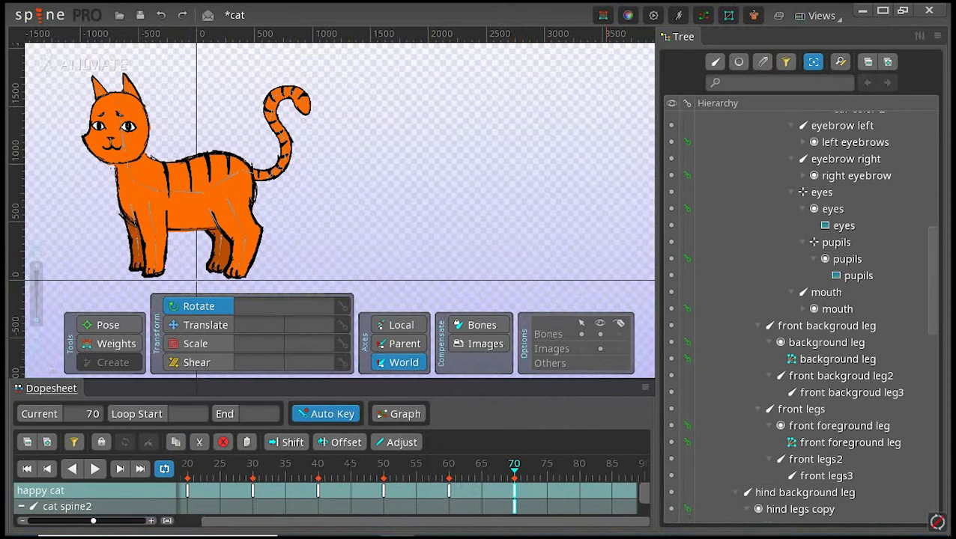
pyautogui.click(582, 465)
pyautogui.moveTo(512, 494); pyautogui.dragTo(630, 494)
pyautogui.moveTo(557, 494); pyautogui.dragTo(239, 494)
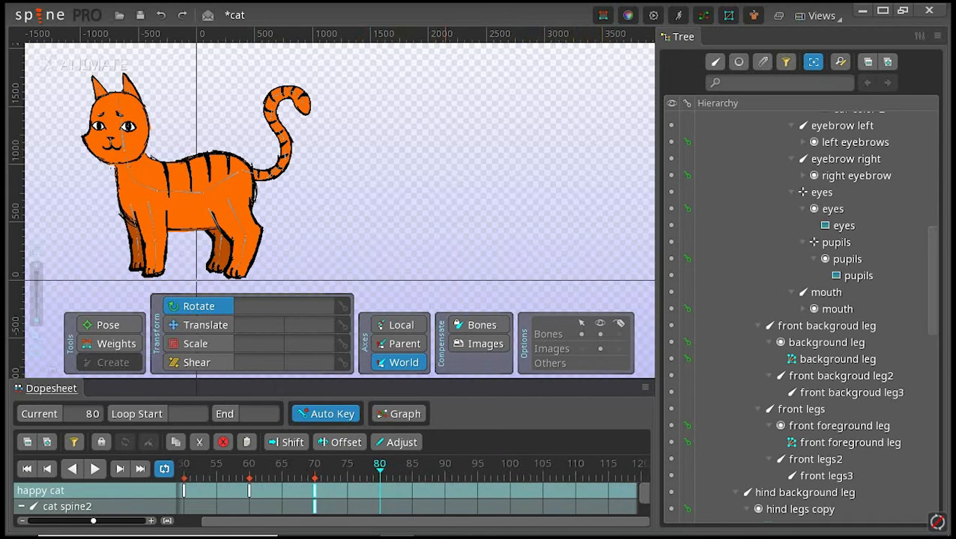
pyautogui.click(445, 464)
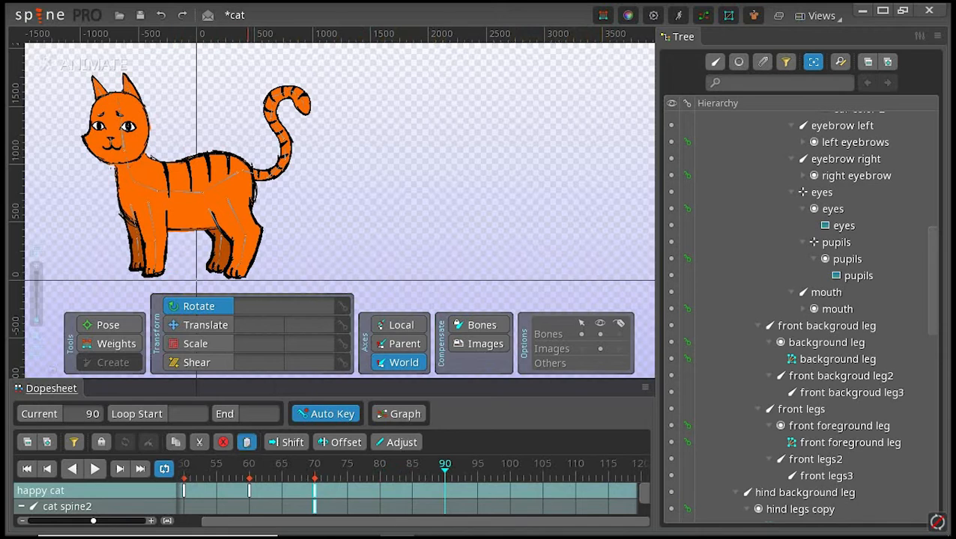
pyautogui.click(246, 442)
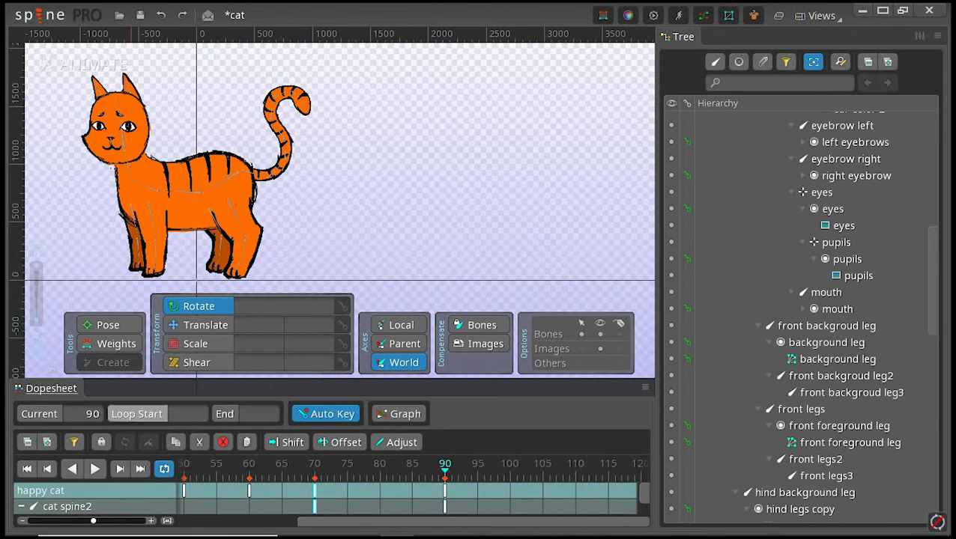
# Step: Play the extended happy cat animation, and show all its keys from frame 0 to 90 with none selected
pyautogui.click(95, 468)
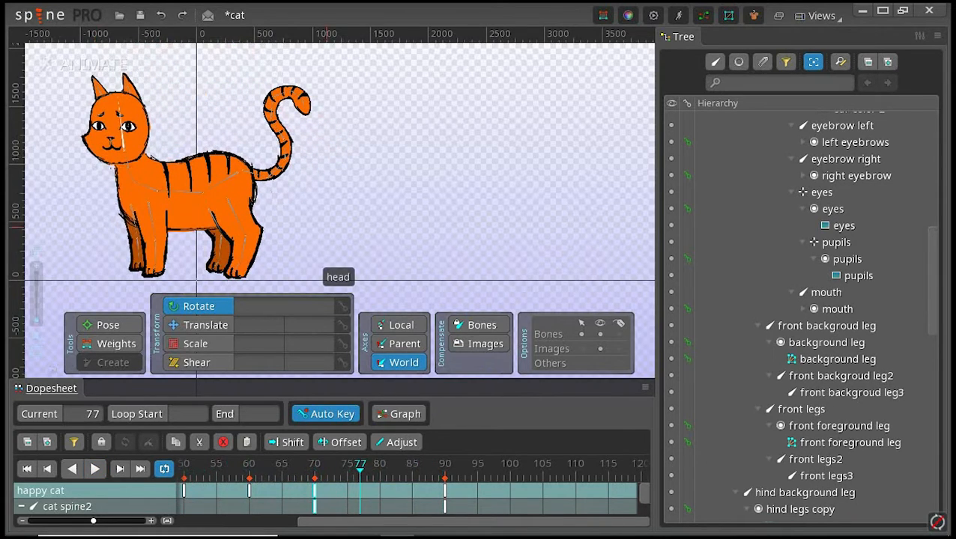
pyautogui.moveTo(116, 129); pyautogui.dragTo(289, 140)
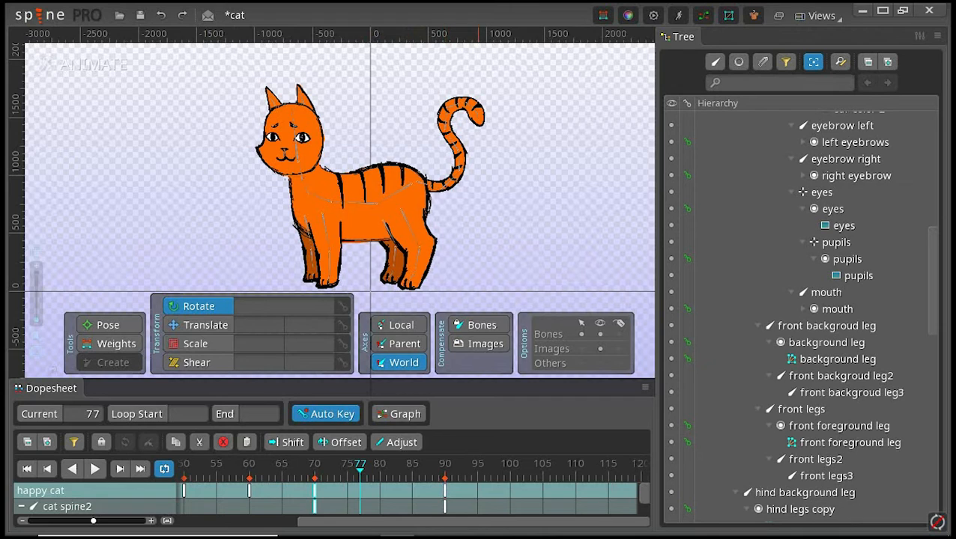
pyautogui.moveTo(93, 520); pyautogui.dragTo(67, 520)
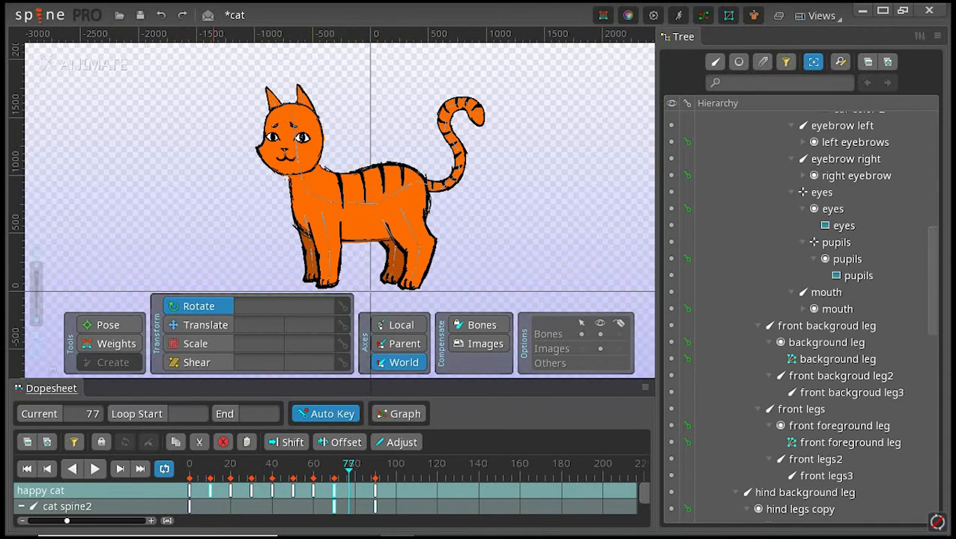
pyautogui.doubleClick(403, 490)
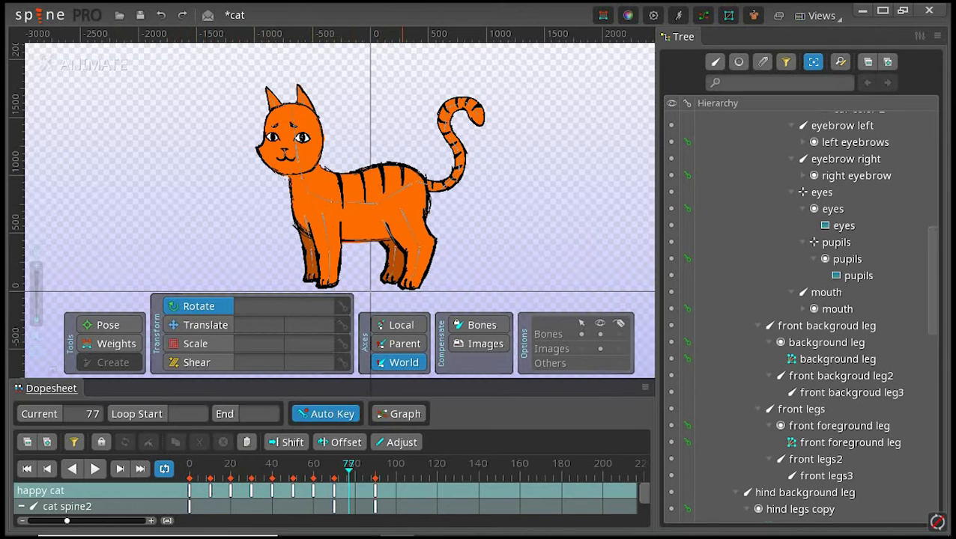
# Step: Try shifting all keys after frame 0 later so they start at frame 40 and end at 120, and play the animation from the start
pyautogui.doubleClick(301, 98)
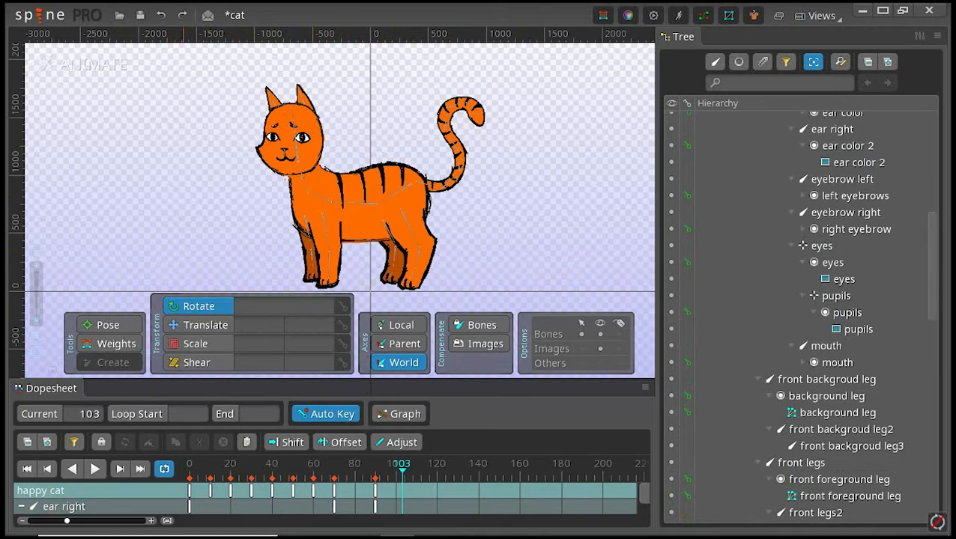
pyautogui.moveTo(394, 491)
pyautogui.mouseDown()
pyautogui.moveTo(213, 506)
pyautogui.moveTo(331, 490)
pyautogui.moveTo(313, 490)
pyautogui.mouseUp()
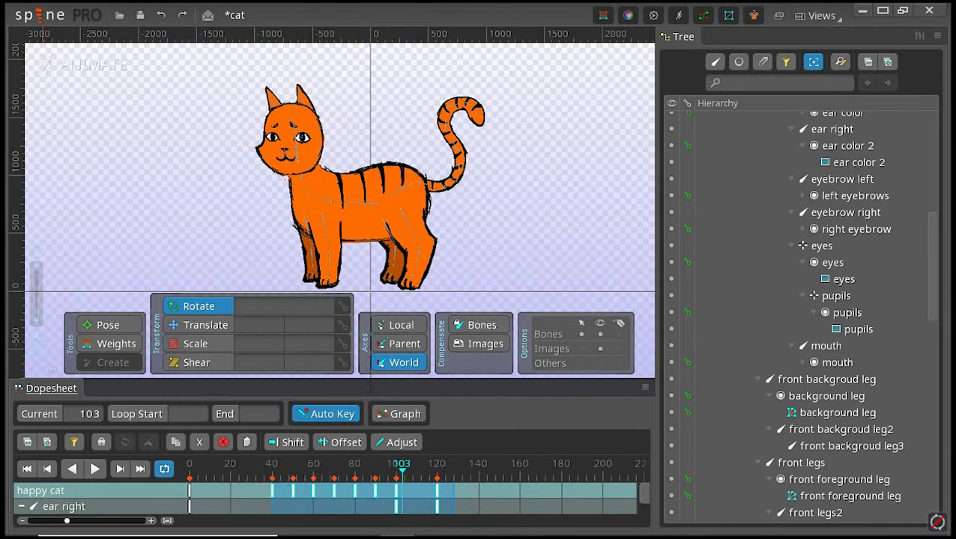
pyautogui.click(27, 468)
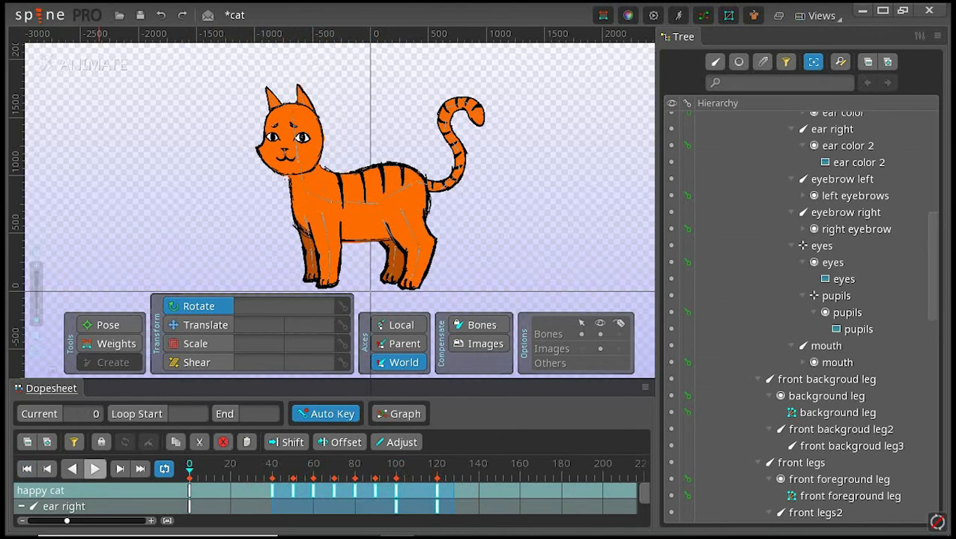
pyautogui.click(94, 468)
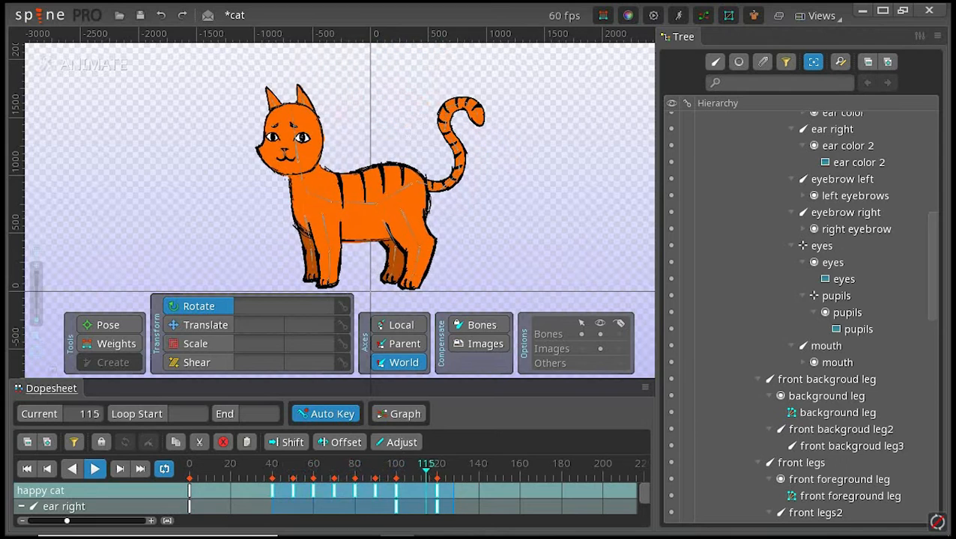
pyautogui.click(95, 468)
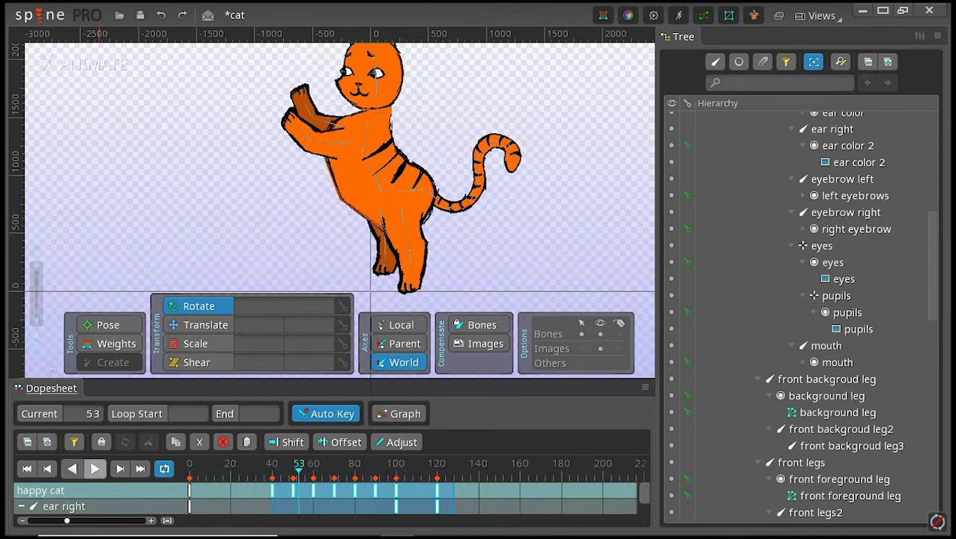
# Step: Move the shifted keys earlier so the first sits on frame 5 and the last on frame 85, and clear the key selection
pyautogui.moveTo(418, 492); pyautogui.dragTo(350, 492)
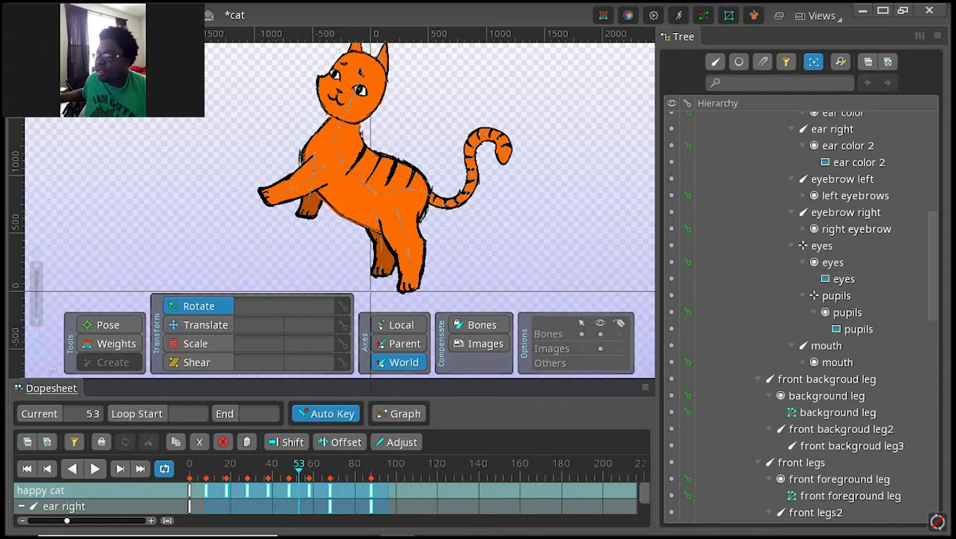
pyautogui.scroll(2, 350, 492)
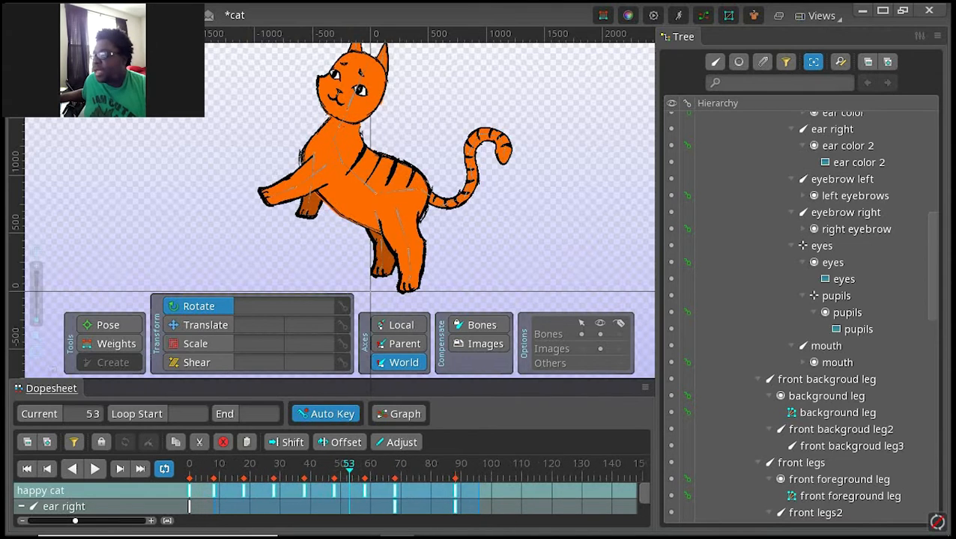
pyautogui.moveTo(349, 492); pyautogui.dragTo(359, 492)
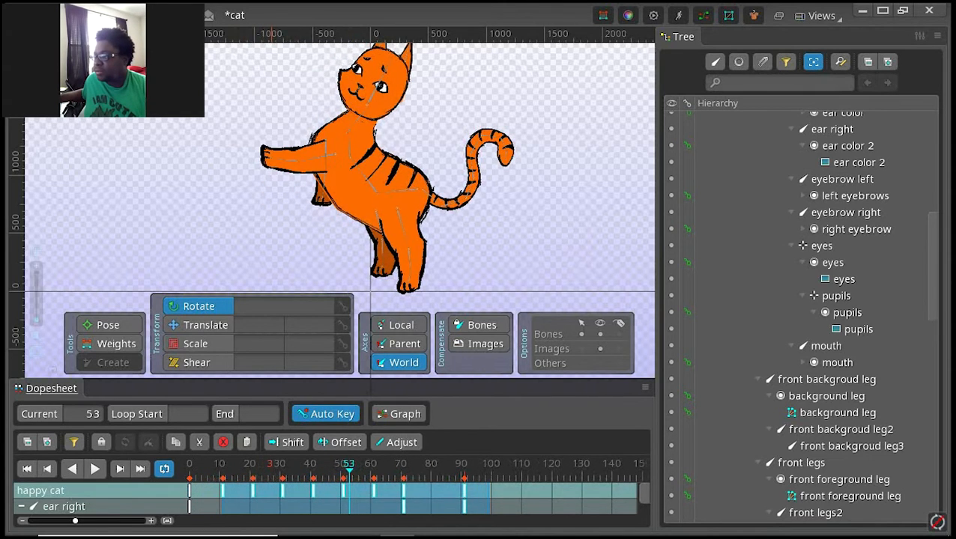
pyautogui.moveTo(272, 492); pyautogui.dragTo(253, 492)
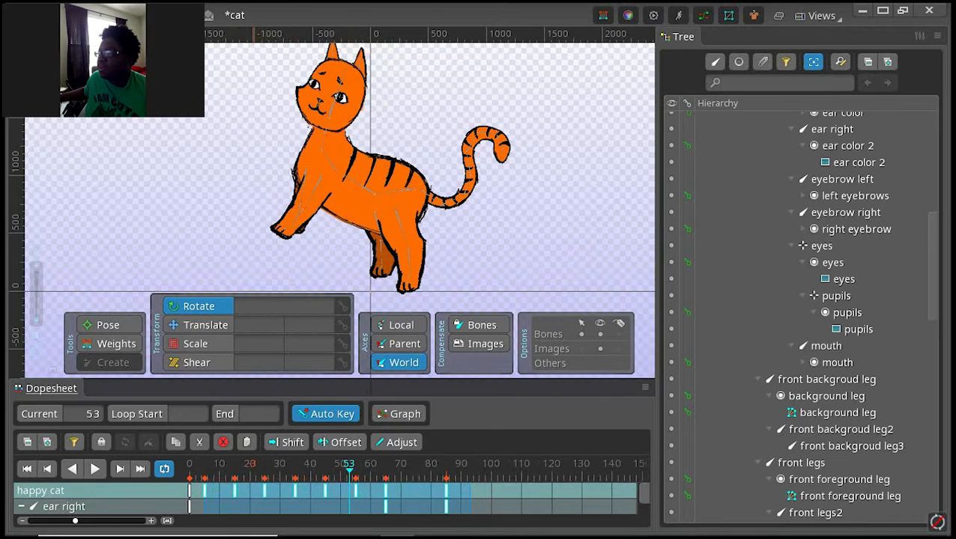
pyautogui.click(490, 490)
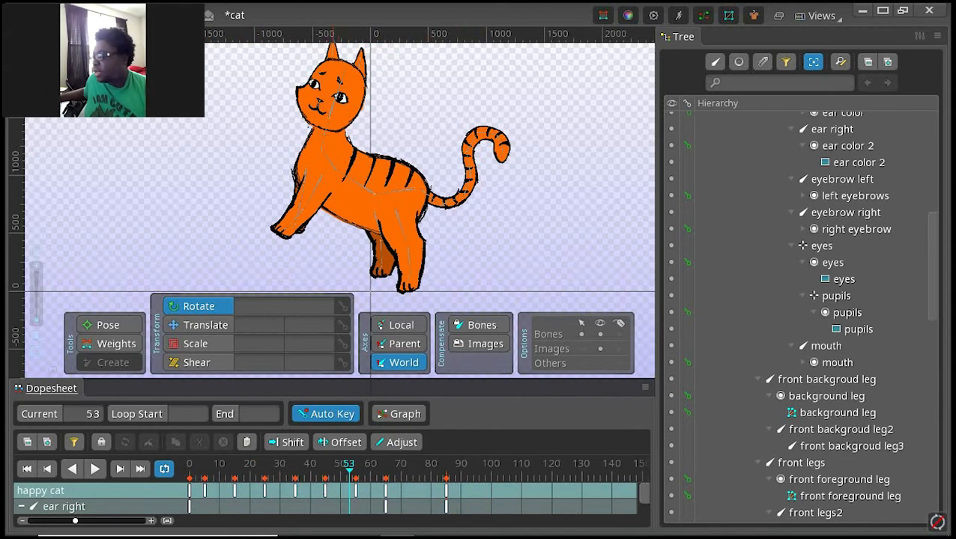
# Step: Compare the cat's poses at the keys on frames 25, 35, 45 and 55
pyautogui.doubleClick(296, 491)
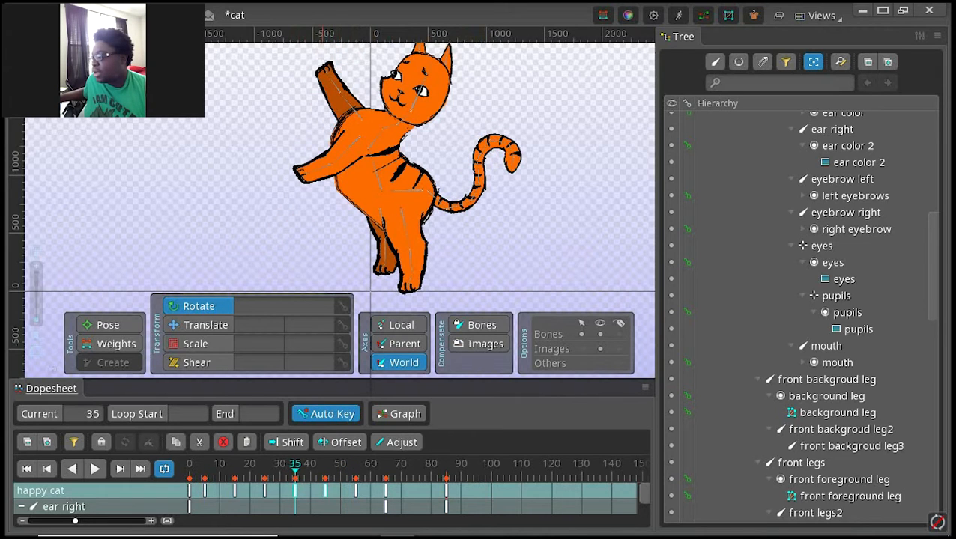
pyautogui.doubleClick(324, 490)
pyautogui.doubleClick(355, 490)
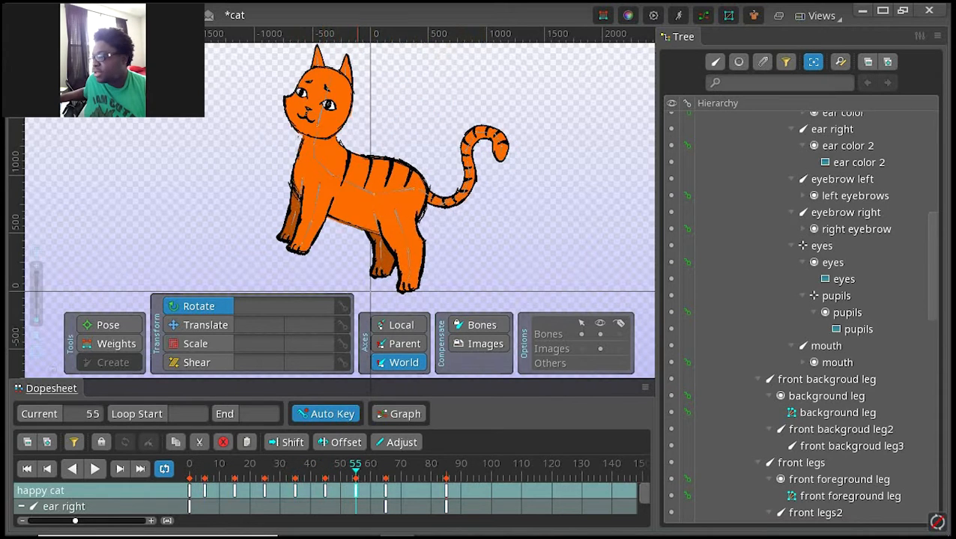
pyautogui.doubleClick(325, 491)
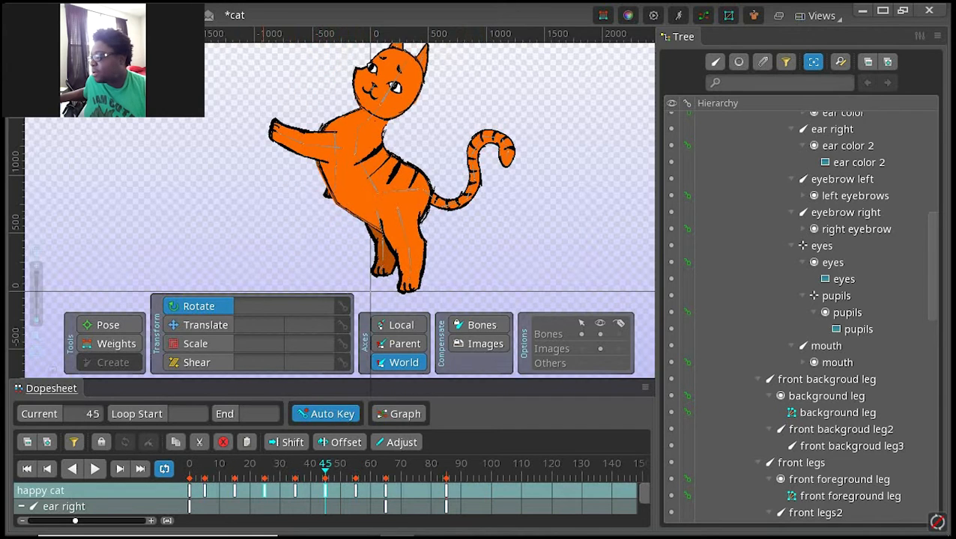
pyautogui.doubleClick(265, 491)
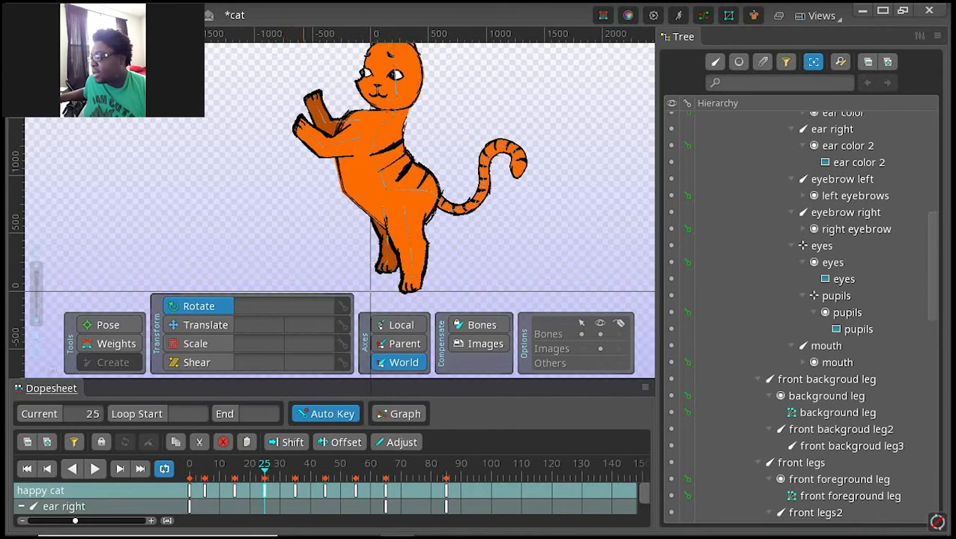
pyautogui.doubleClick(294, 491)
pyautogui.doubleClick(325, 491)
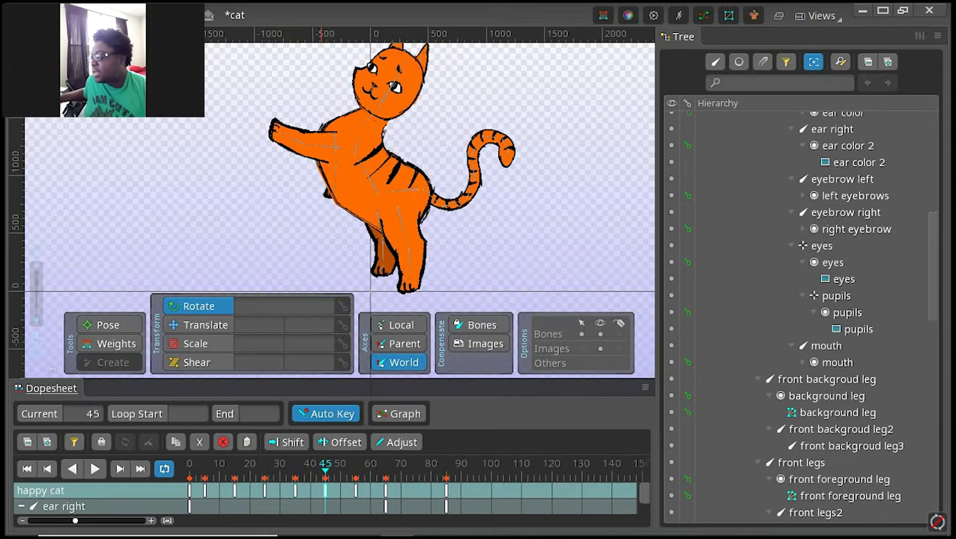
pyautogui.doubleClick(355, 491)
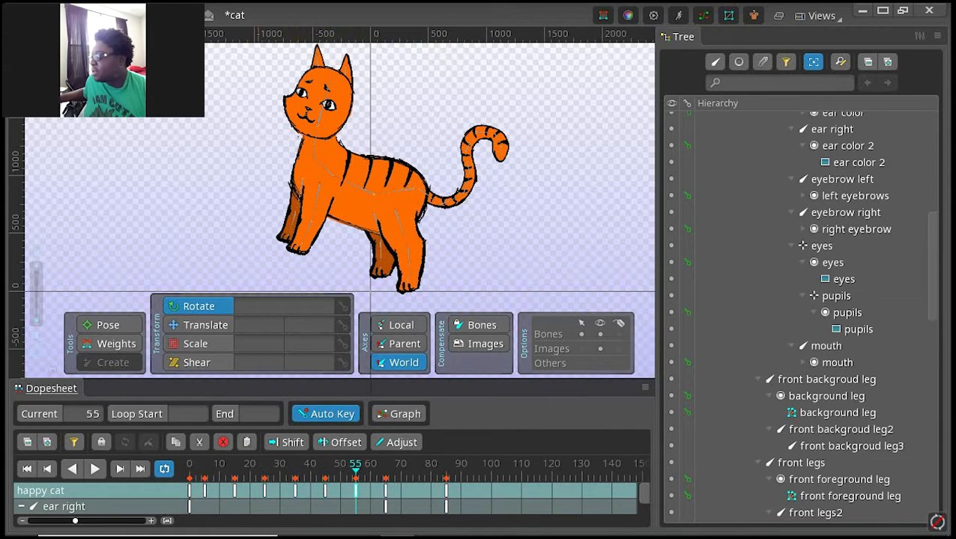
pyautogui.doubleClick(264, 490)
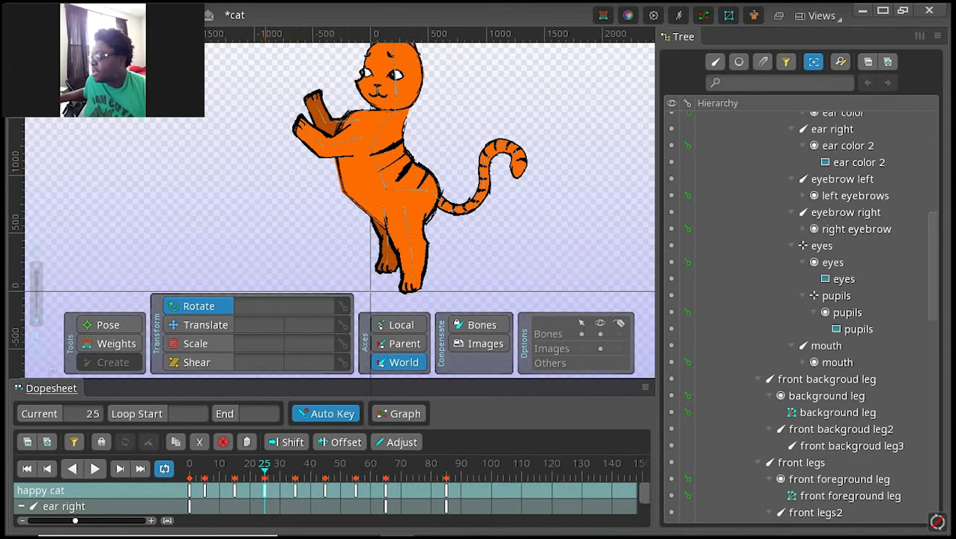
# Step: Compress the four waving keys on frames 25 to 55 so they span frames 24 to 40
pyautogui.hotkey('ctrl', 'c')
pyautogui.hotkey('ctrl', 'c')
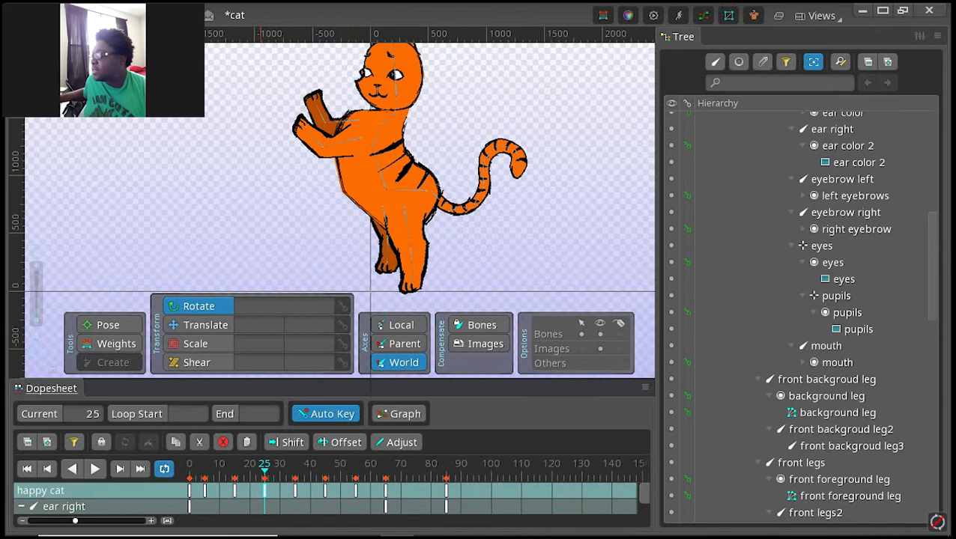
pyautogui.moveTo(256, 489)
pyautogui.mouseDown()
pyautogui.moveTo(272, 510)
pyautogui.moveTo(331, 512)
pyautogui.mouseUp()
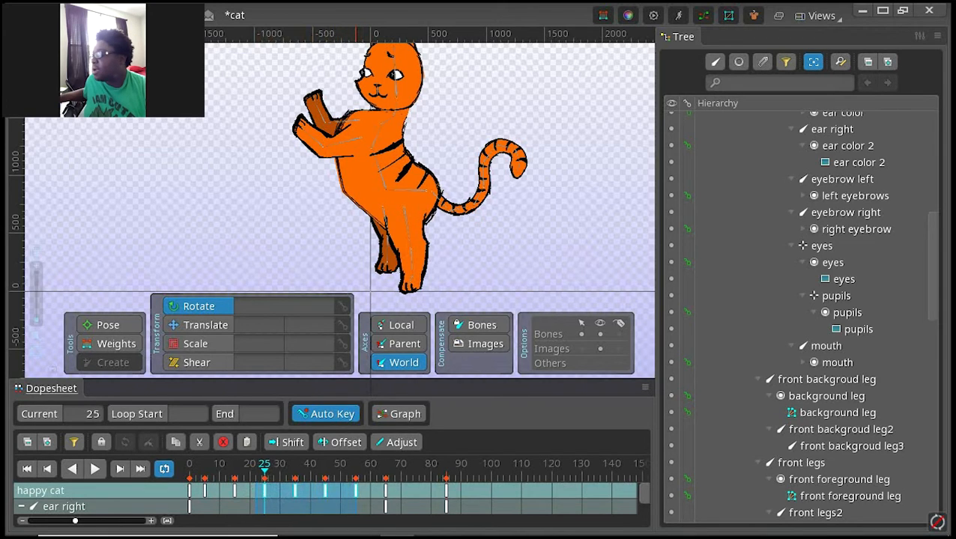
pyautogui.moveTo(355, 491); pyautogui.dragTo(310, 491)
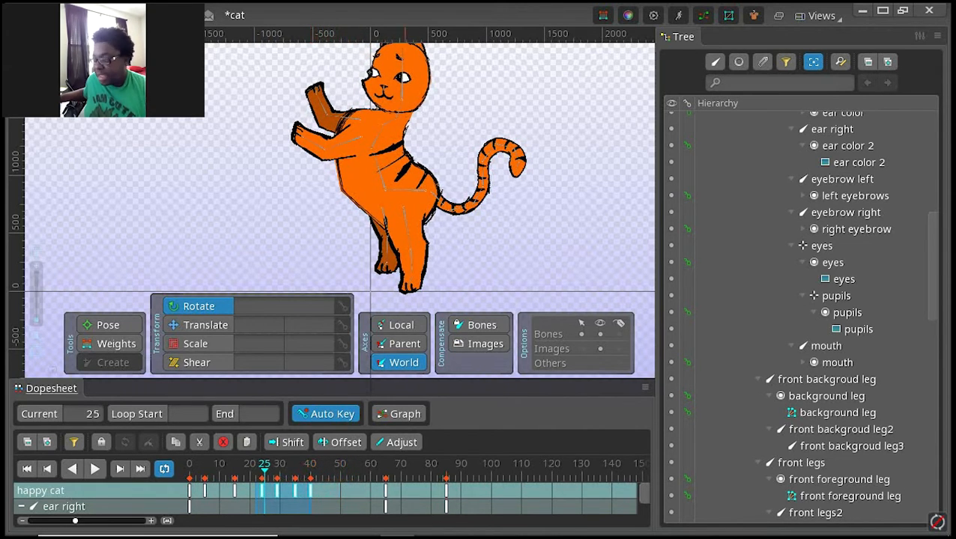
pyautogui.click(361, 500)
# Step: Move the last two standing-pose keys to frames 50 and 70, and play the animation from the start
pyautogui.moveTo(449, 494); pyautogui.dragTo(336, 494)
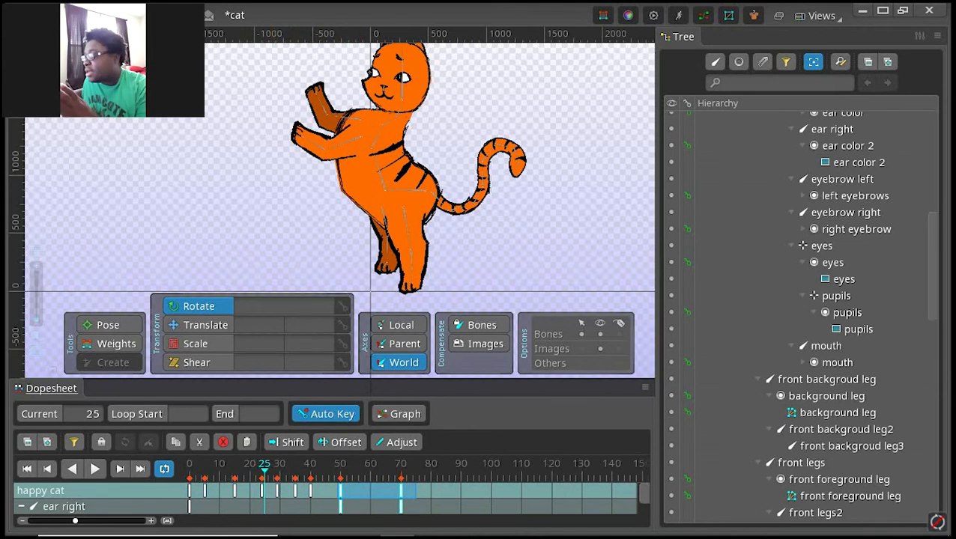
pyautogui.click(27, 468)
pyautogui.click(94, 469)
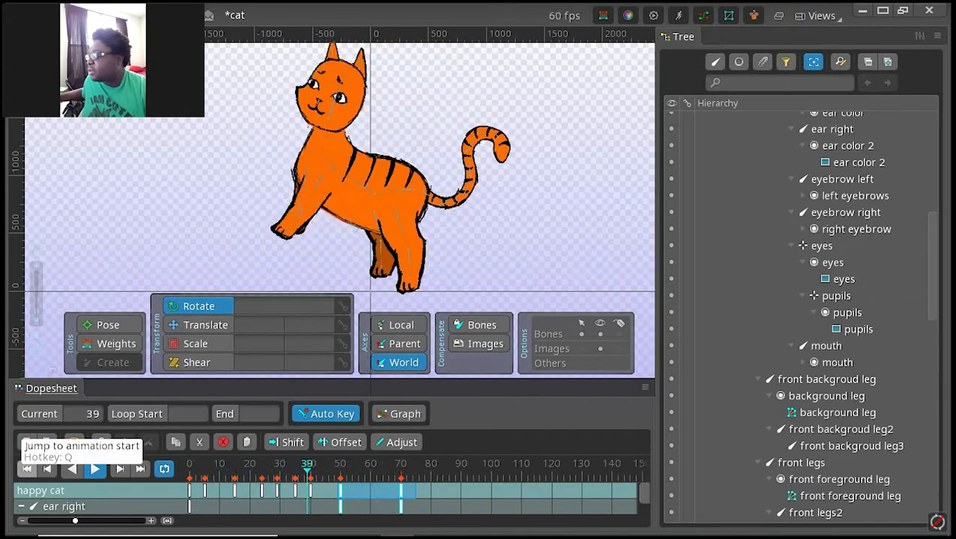
pyautogui.click(94, 468)
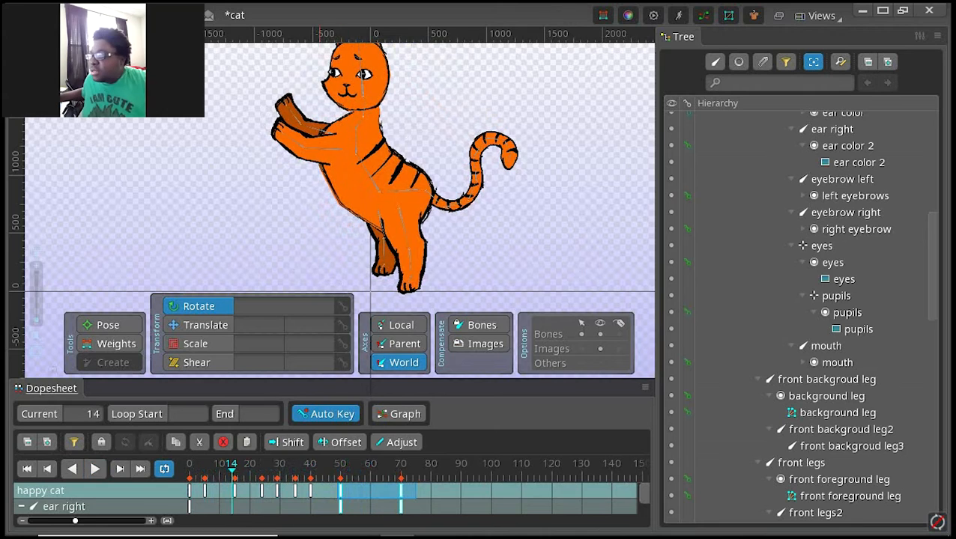
# Step: Examine the cat's poses at the compressed keys on frames 24, 29, 35 and 40
pyautogui.click(310, 491)
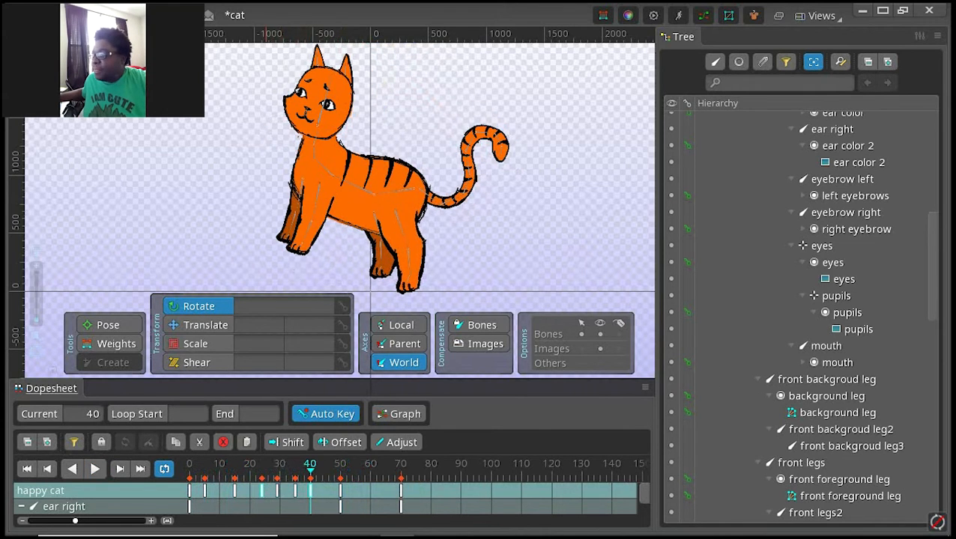
pyautogui.click(262, 491)
pyautogui.click(277, 491)
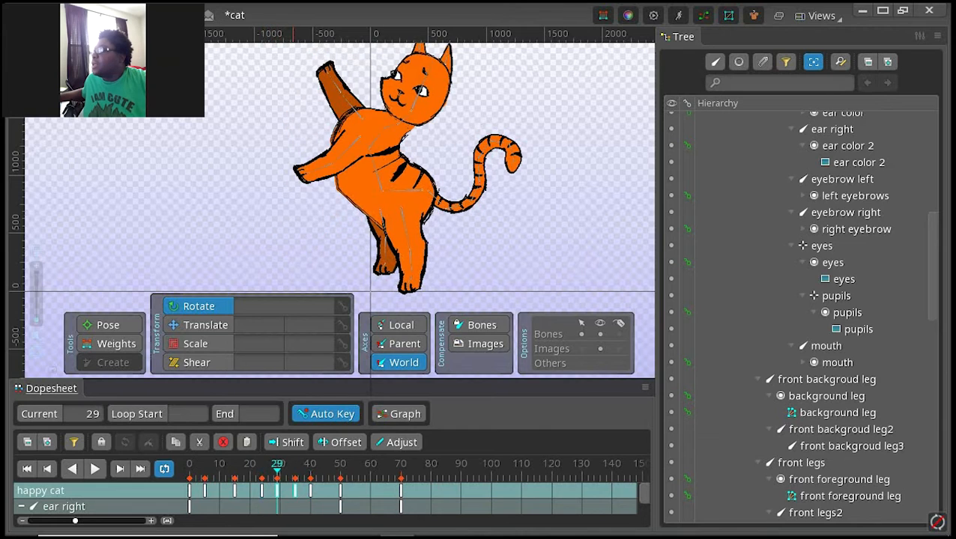
pyautogui.click(295, 491)
pyautogui.click(277, 490)
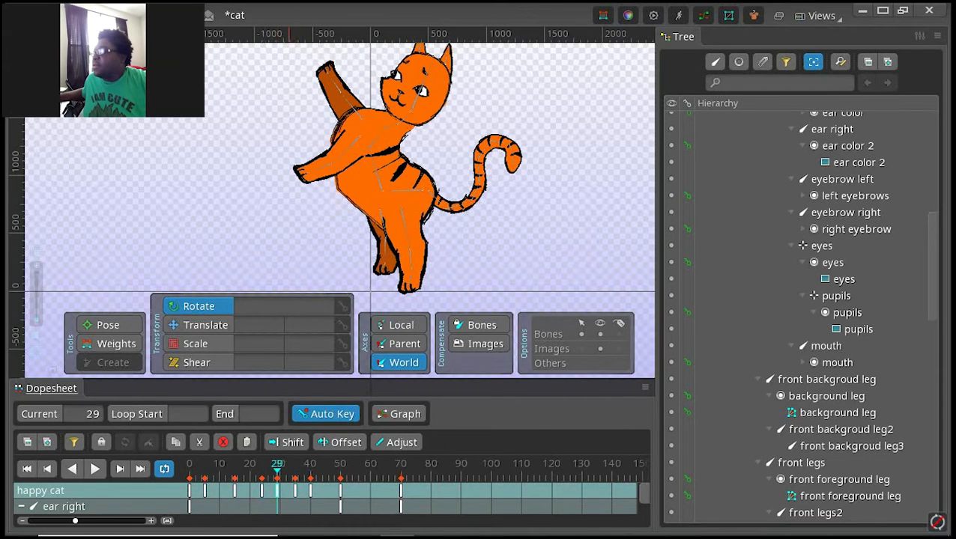
pyautogui.click(295, 490)
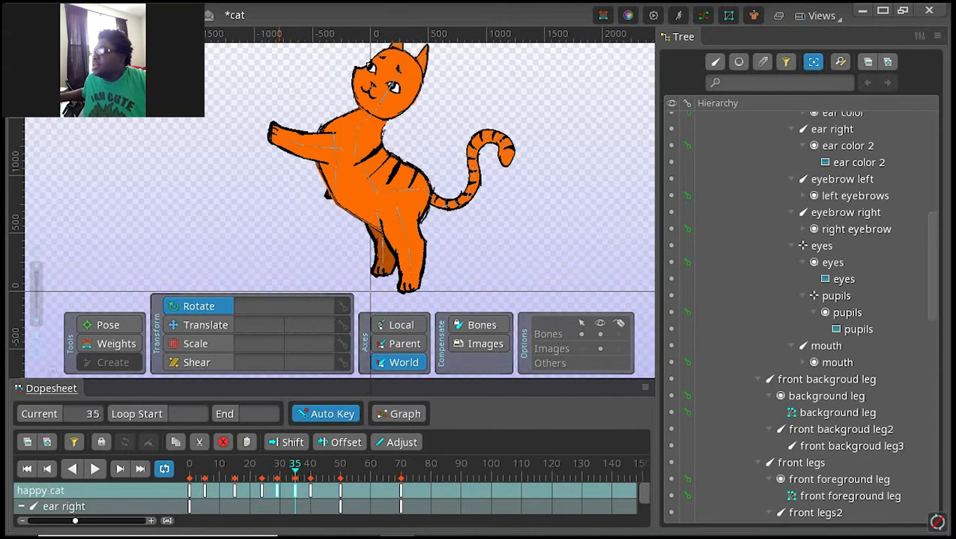
pyautogui.click(277, 490)
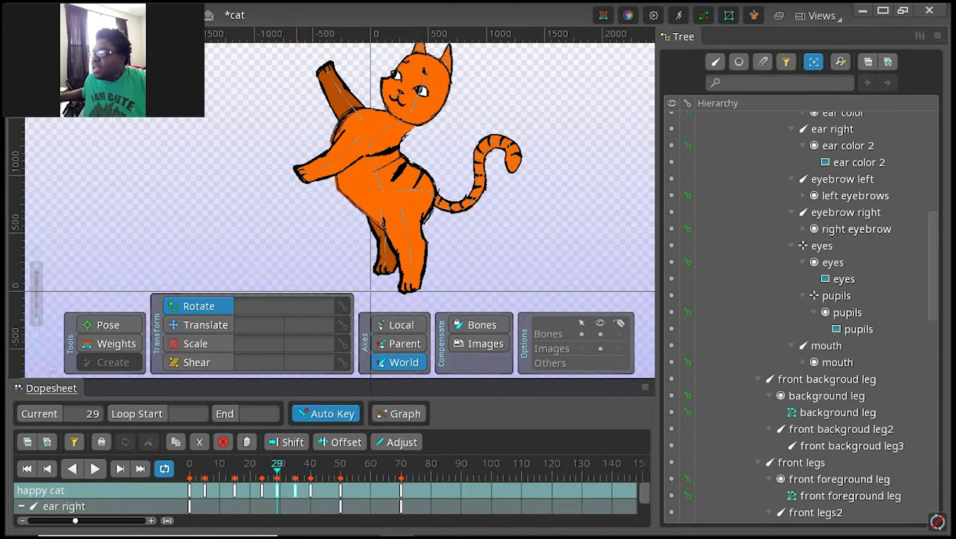
pyautogui.click(295, 491)
pyautogui.click(310, 491)
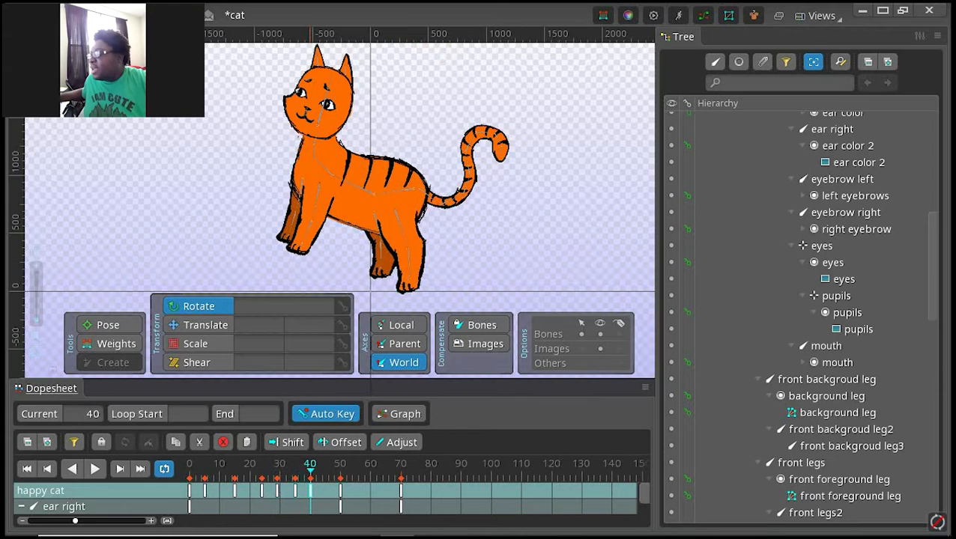
# Step: Shift the keys from frame 40 onward to start at frame 70, and paste a copy of the frame 24 to 35 keys at frame 40
pyautogui.moveTo(413, 490)
pyautogui.mouseDown()
pyautogui.moveTo(312, 492)
pyautogui.moveTo(415, 492)
pyautogui.mouseUp()
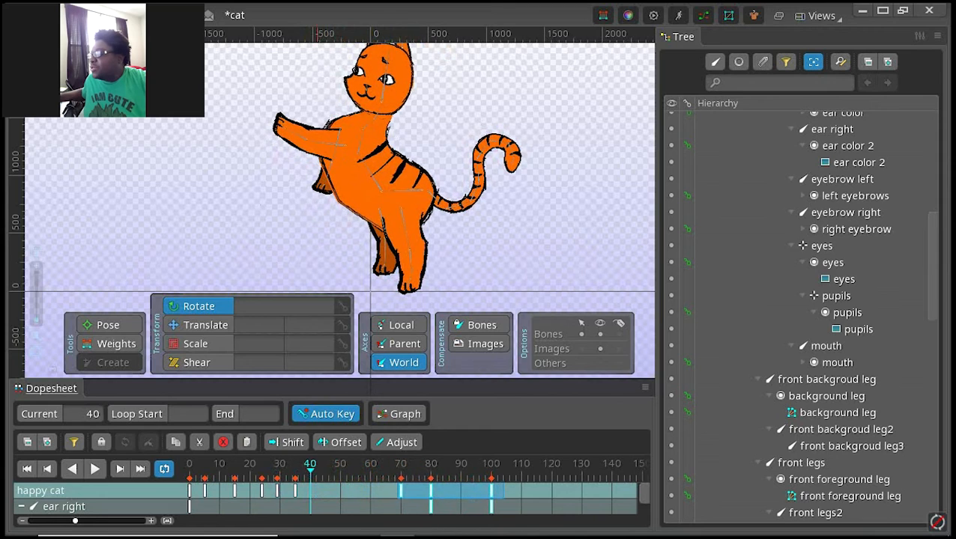
pyautogui.moveTo(322, 491); pyautogui.dragTo(289, 491)
pyautogui.click(297, 466)
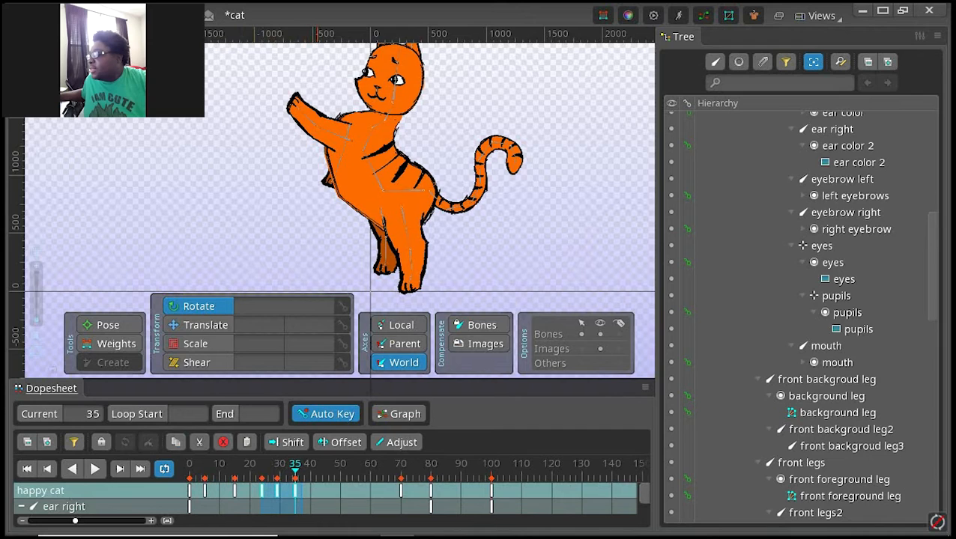
pyautogui.click(312, 492)
pyautogui.click(310, 466)
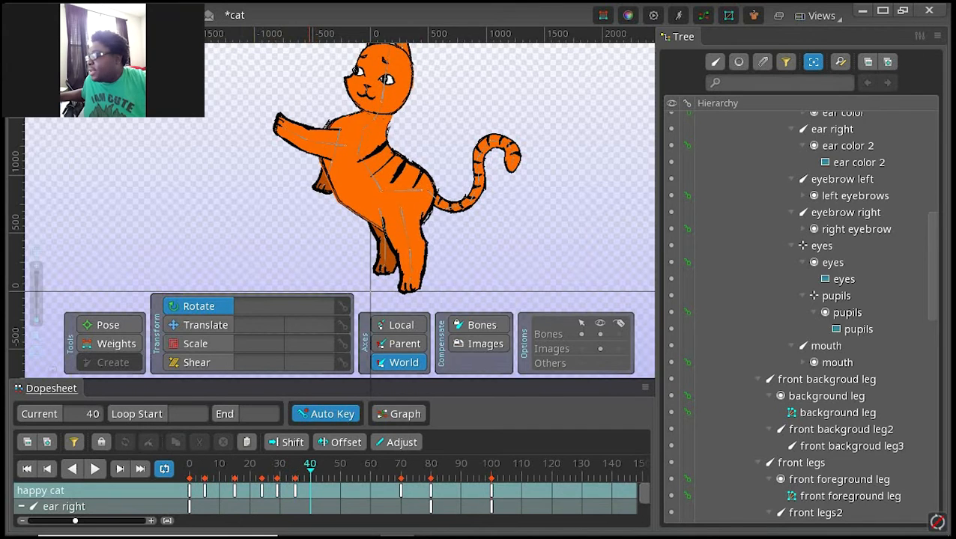
pyautogui.click(247, 442)
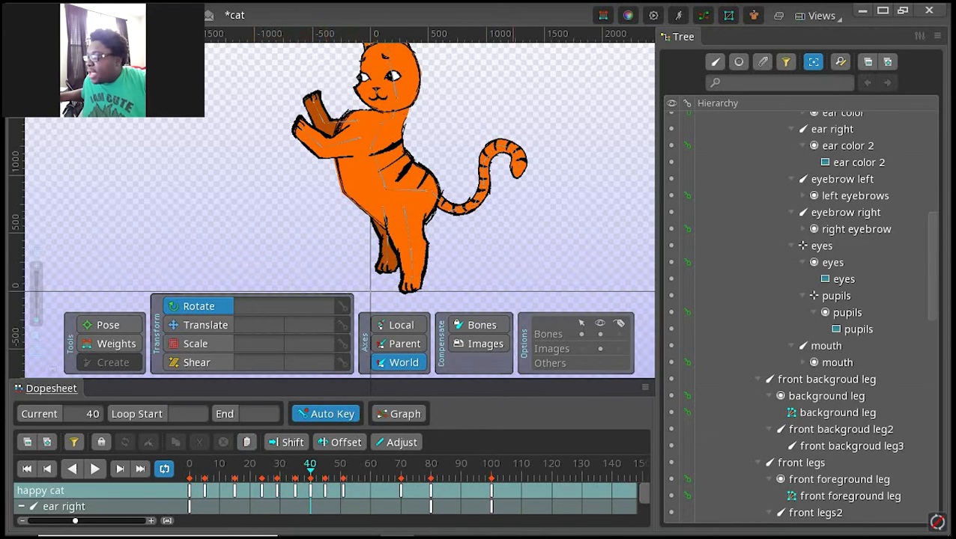
# Step: Move the last three keys to frames 60, 70 and 90, and play the animation from the start
pyautogui.moveTo(513, 491); pyautogui.dragTo(370, 507)
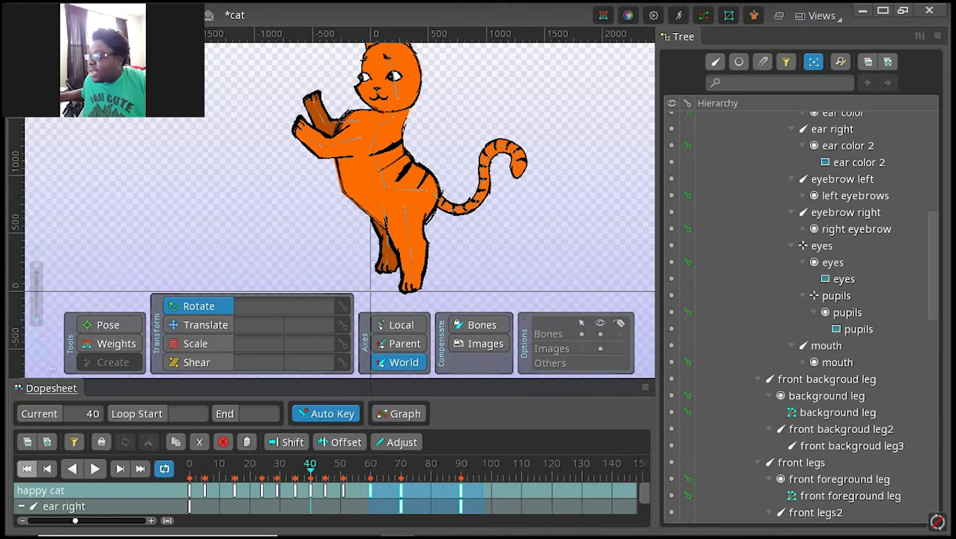
pyautogui.click(27, 468)
pyautogui.click(95, 468)
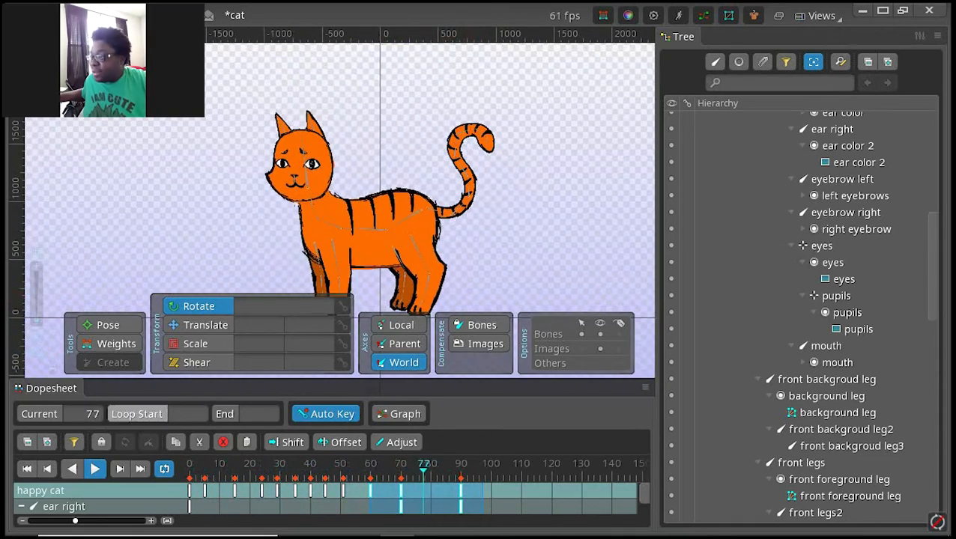
# Step: Key the right ear bone at frame 83, and play the animation from the start
pyautogui.press('space')
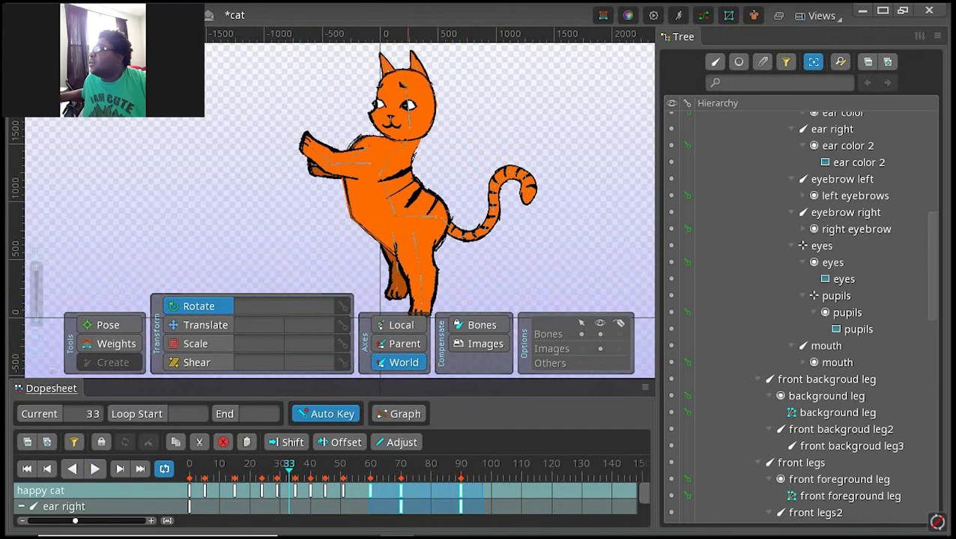
pyautogui.click(439, 465)
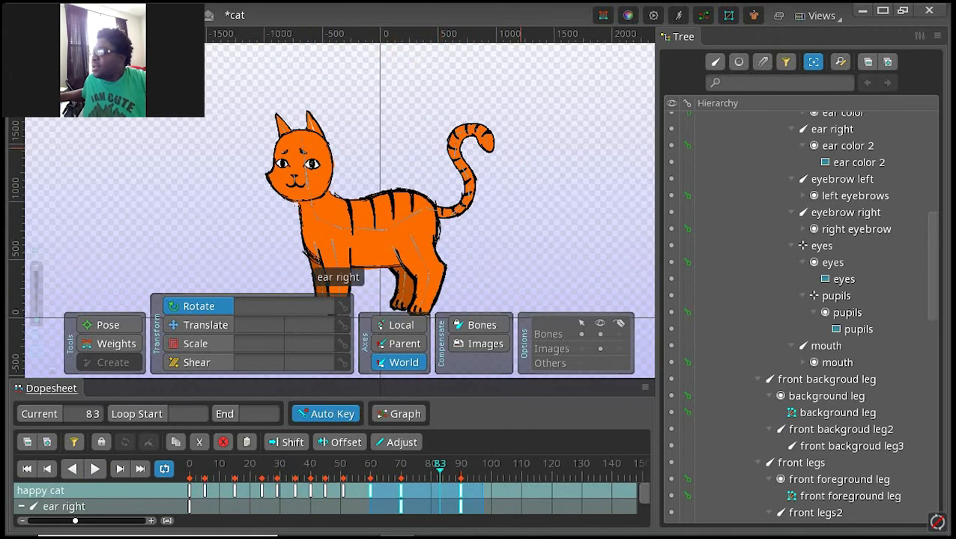
pyautogui.click(515, 211)
pyautogui.click(509, 215)
pyautogui.moveTo(493, 231); pyautogui.dragTo(492, 202)
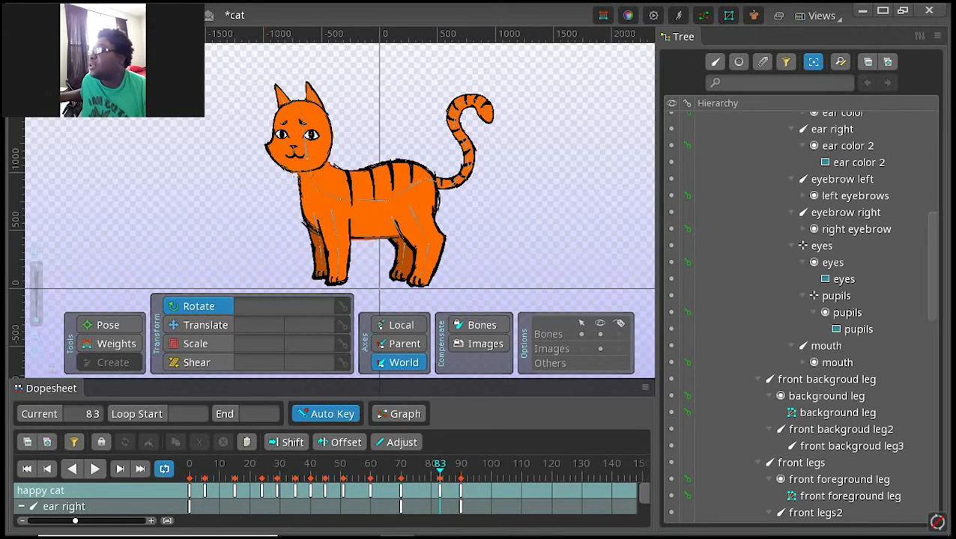
pyautogui.click(27, 468)
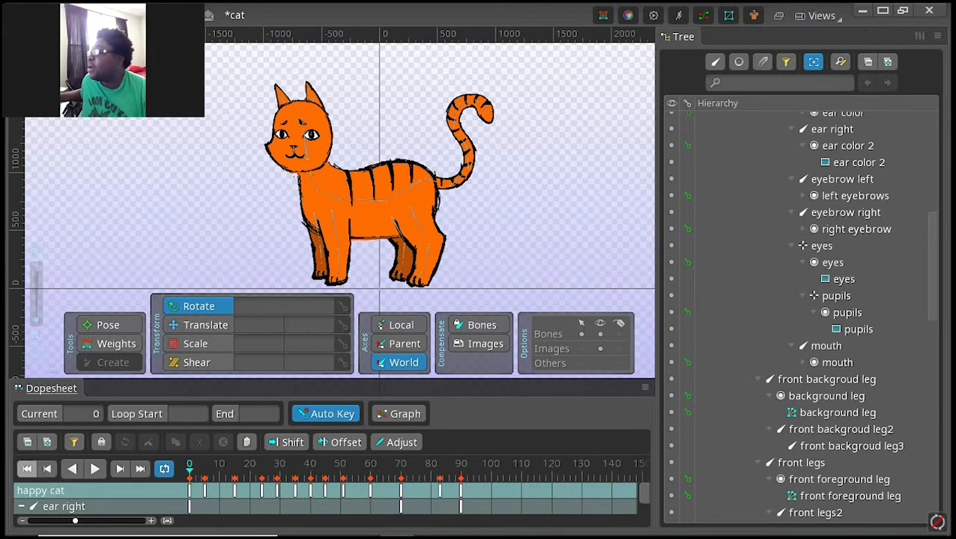
pyautogui.click(94, 469)
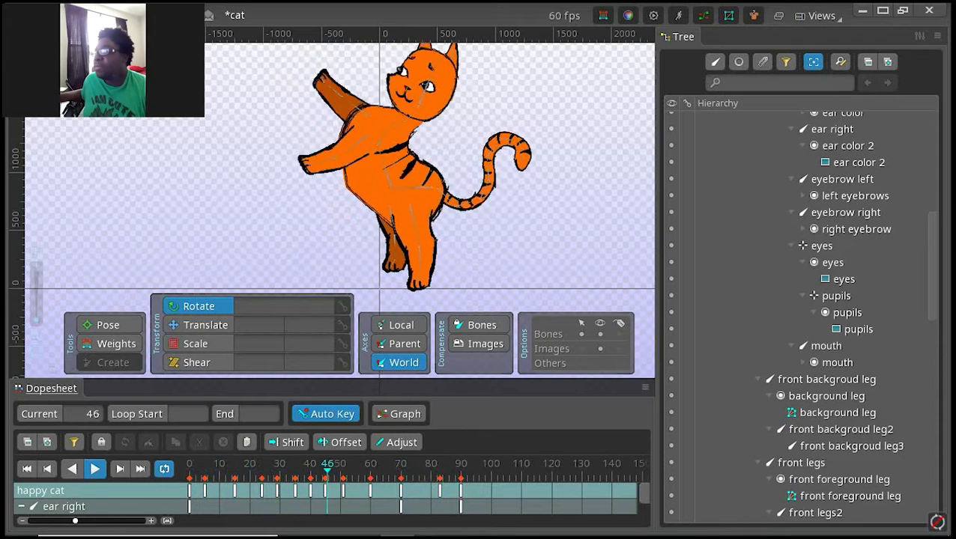
pyautogui.click(94, 468)
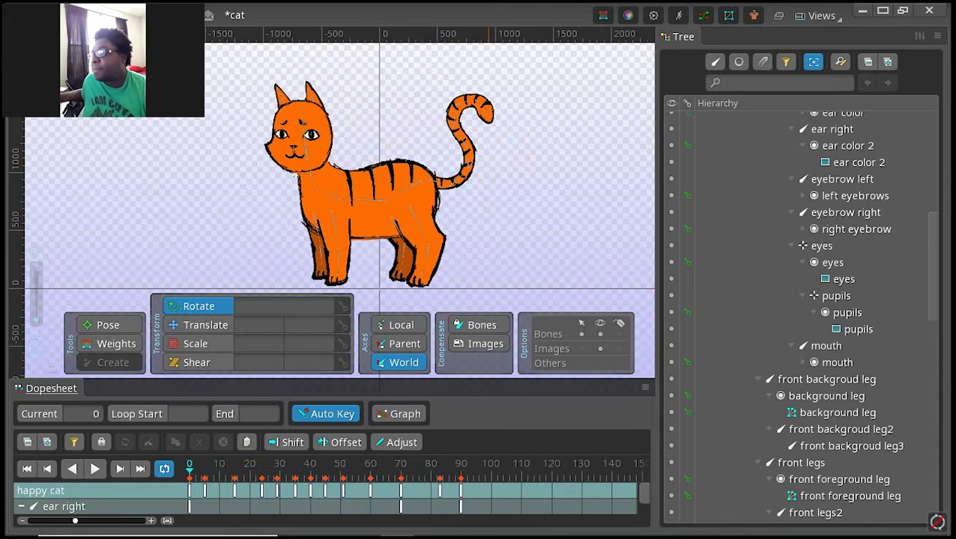
# Step: Examine the cat's poses at the keys on frames 70, 60, 40 and 35
pyautogui.click(400, 491)
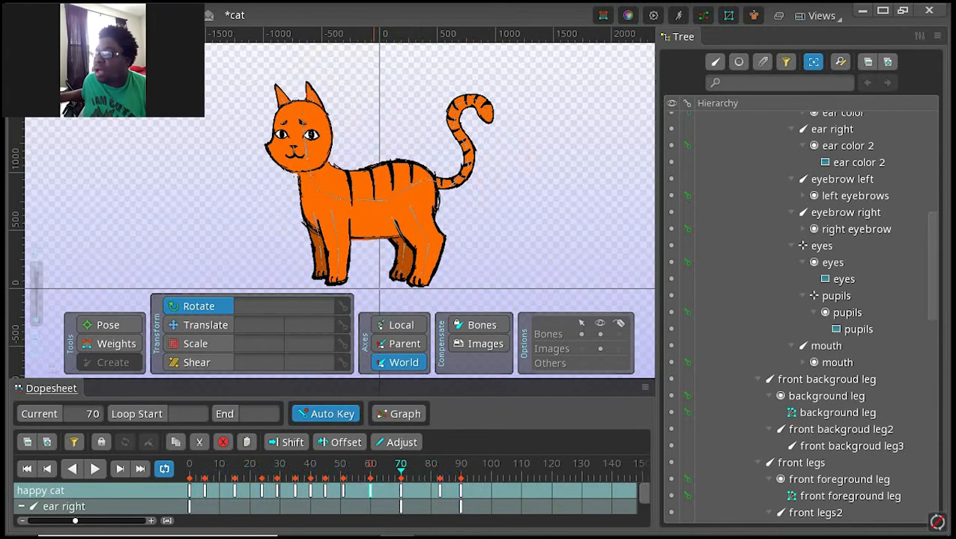
pyautogui.click(370, 491)
pyautogui.click(310, 491)
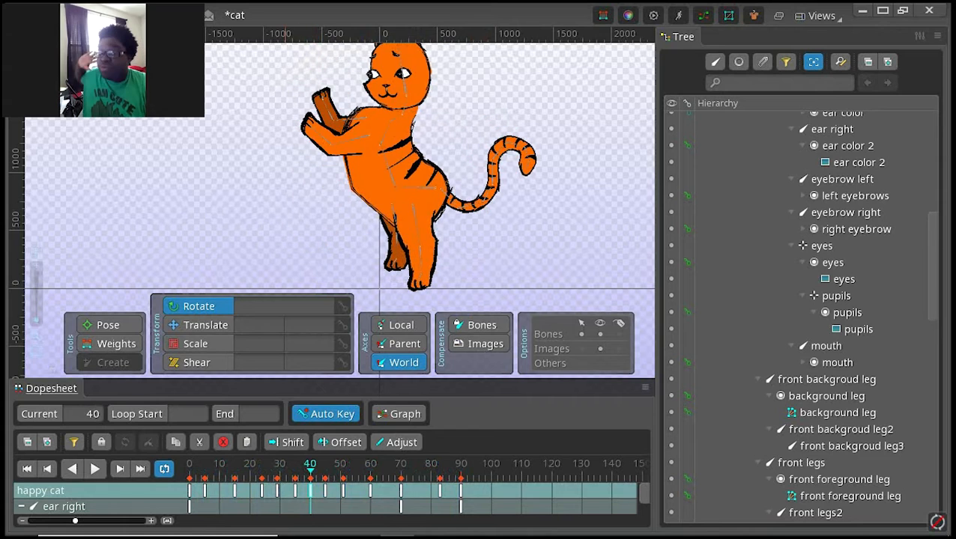
pyautogui.moveTo(387, 73); pyautogui.dragTo(352, 145)
pyautogui.click(277, 491)
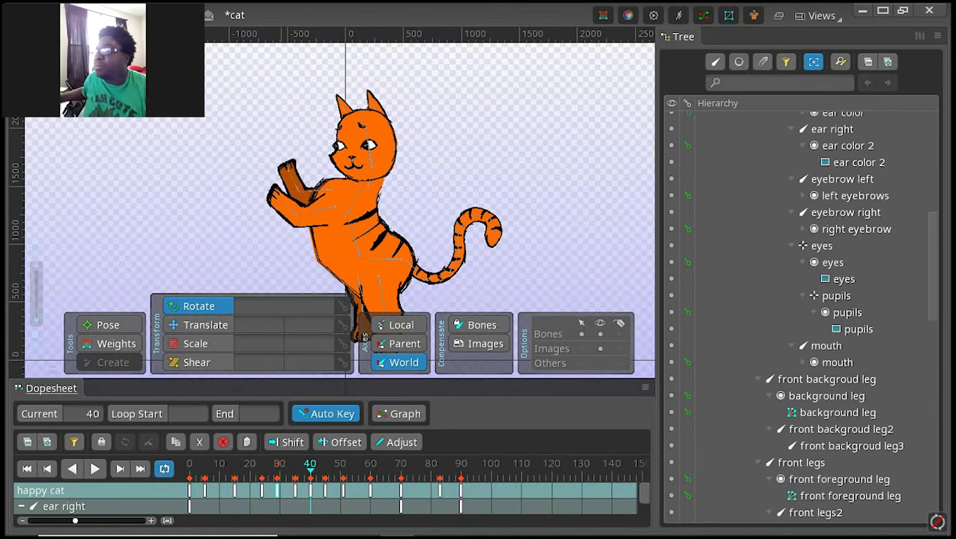
pyautogui.click(296, 491)
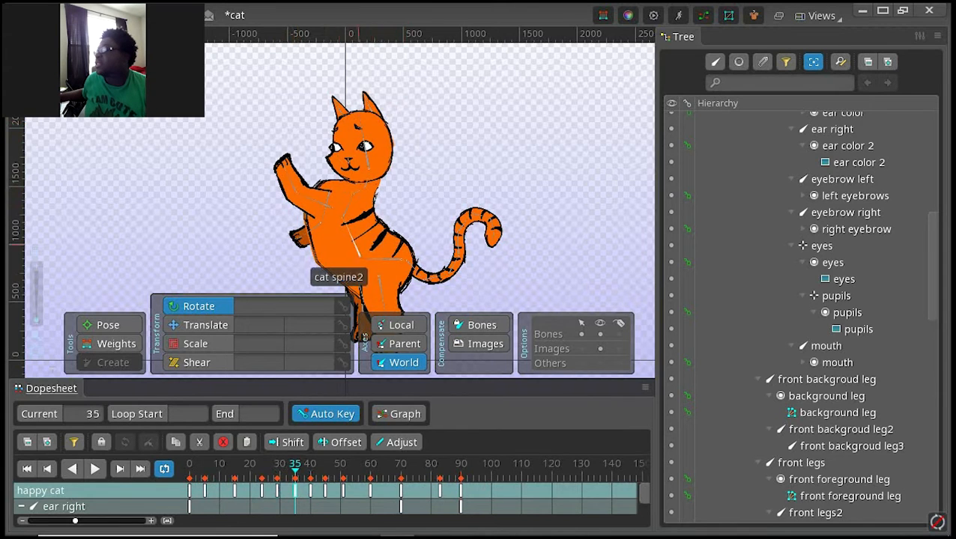
# Step: Key the rotation and translation of both ear bones at frame 29
pyautogui.click(277, 479)
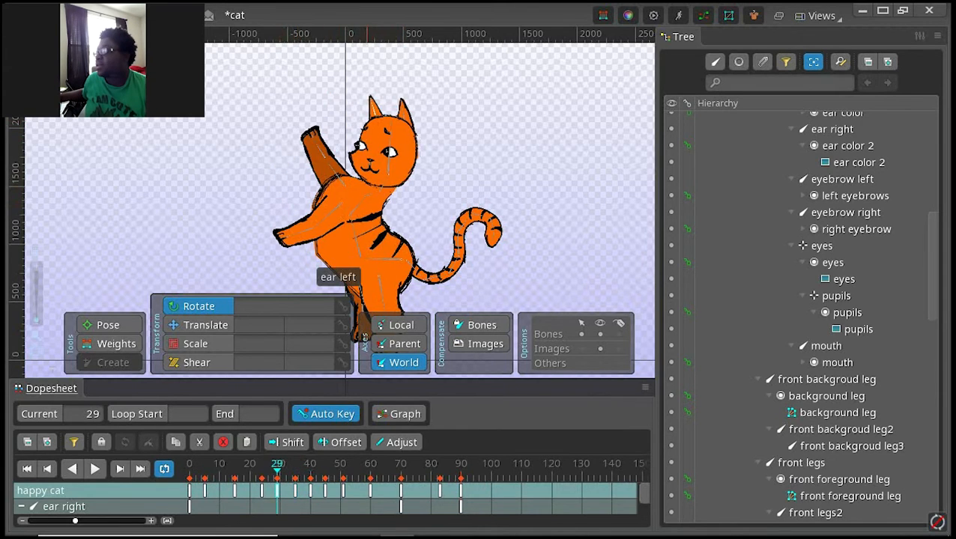
pyautogui.click(405, 119)
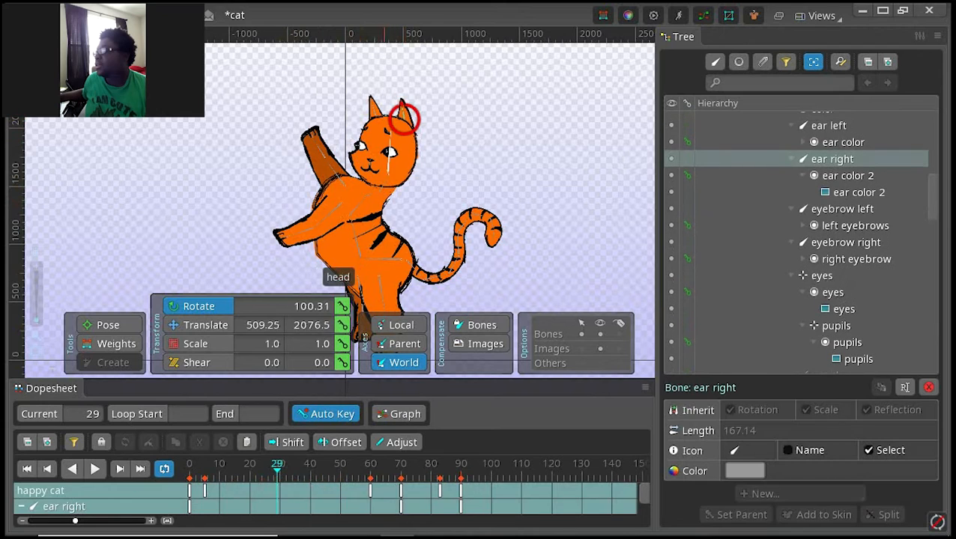
pyautogui.keyDown('ctrl'); pyautogui.click(404, 120); pyautogui.keyUp('ctrl')
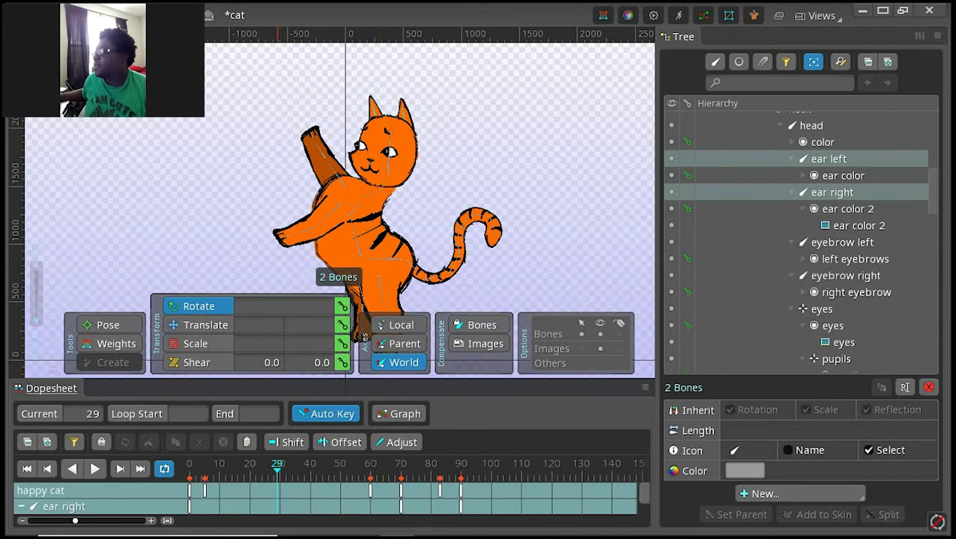
pyautogui.click(342, 306)
pyautogui.press('space')
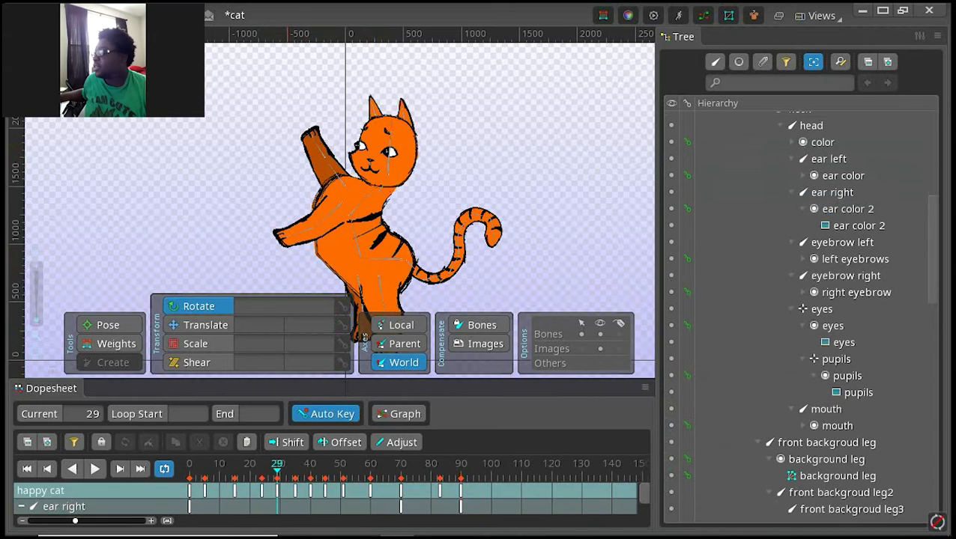
pyautogui.click(277, 491)
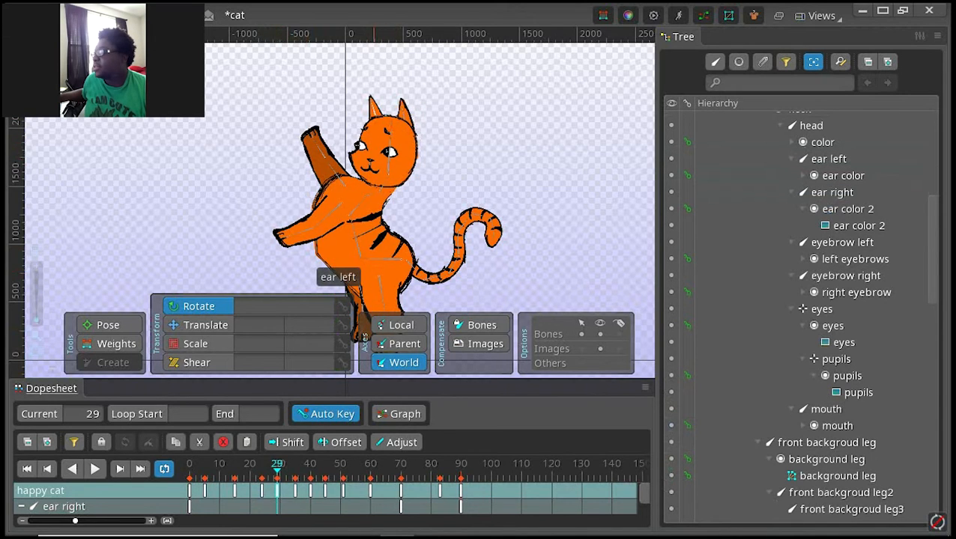
pyautogui.click(374, 108)
pyautogui.keyDown('ctrl'); pyautogui.click(374, 111); pyautogui.keyUp('ctrl')
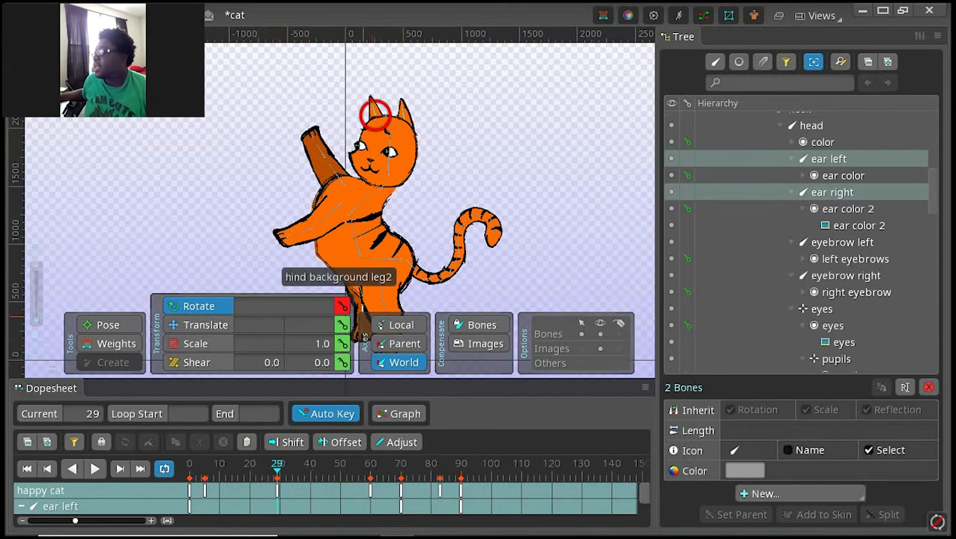
pyautogui.click(342, 324)
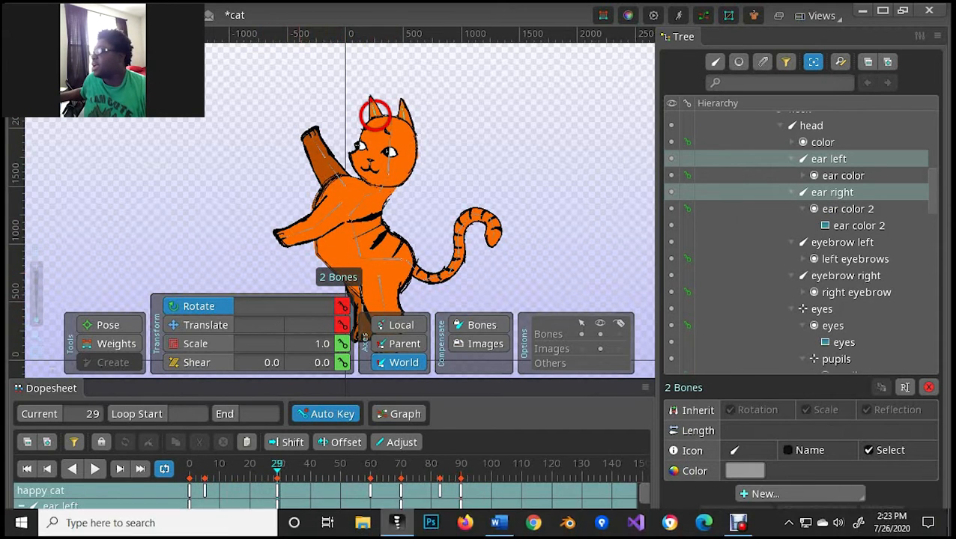
pyautogui.doubleClick(240, 185)
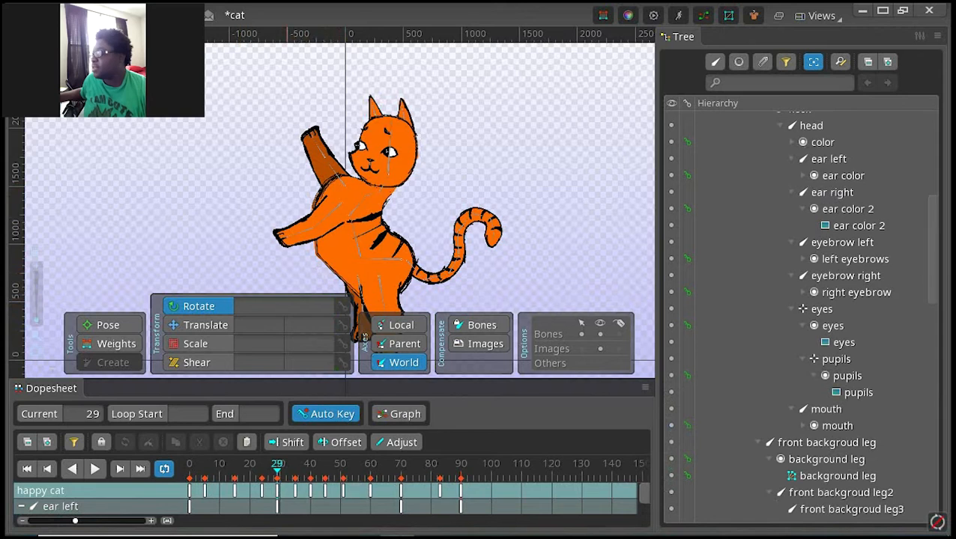
# Step: At frame 35, rotate the right ear to about 99.8° and left to about 133.4°, and lower them to Y about 2118.9 and 2084.6
pyautogui.click(295, 491)
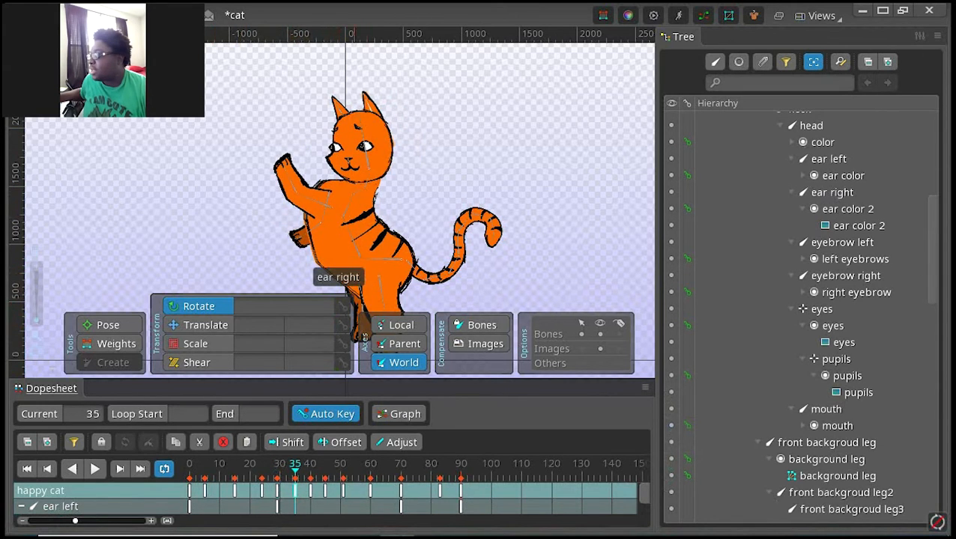
pyautogui.moveTo(342, 112); pyautogui.dragTo(369, 107)
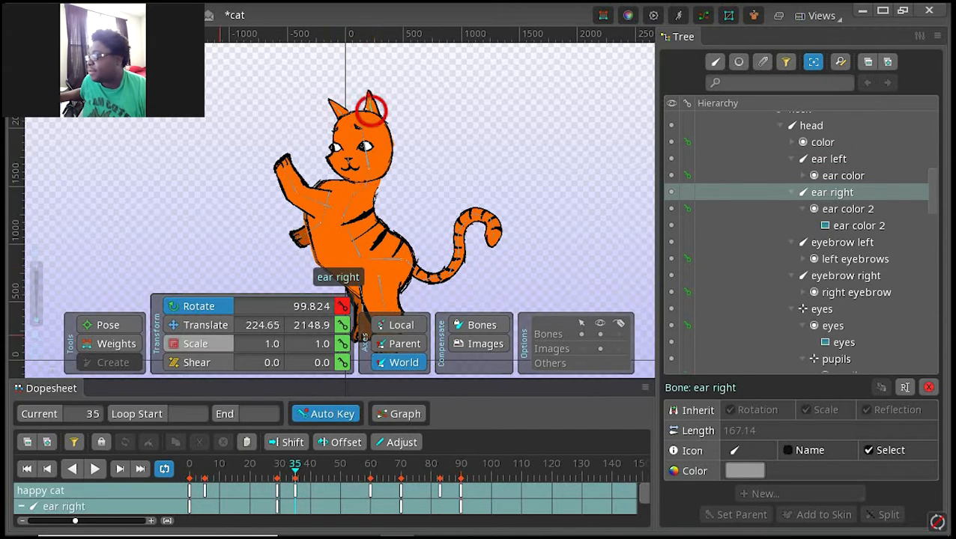
pyautogui.click(222, 325)
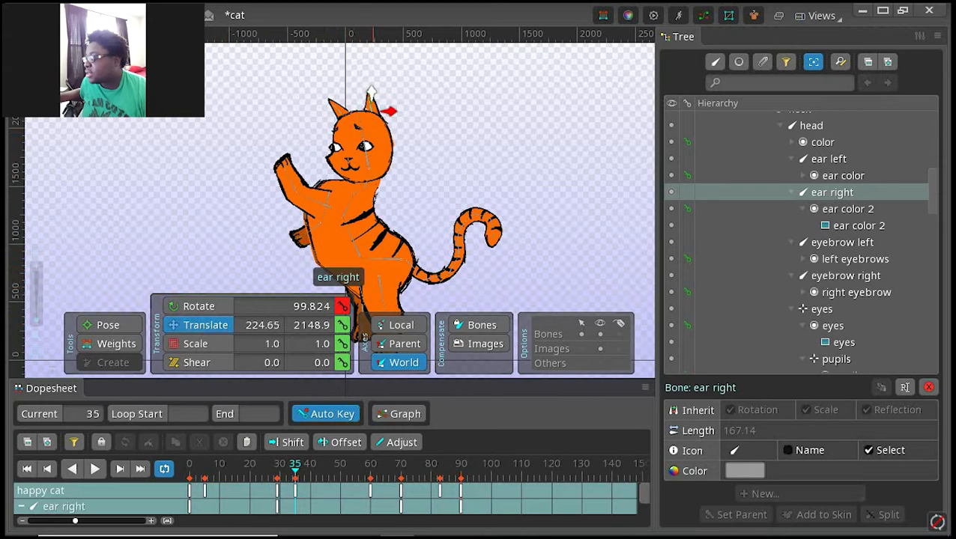
pyautogui.moveTo(371, 92); pyautogui.dragTo(371, 96)
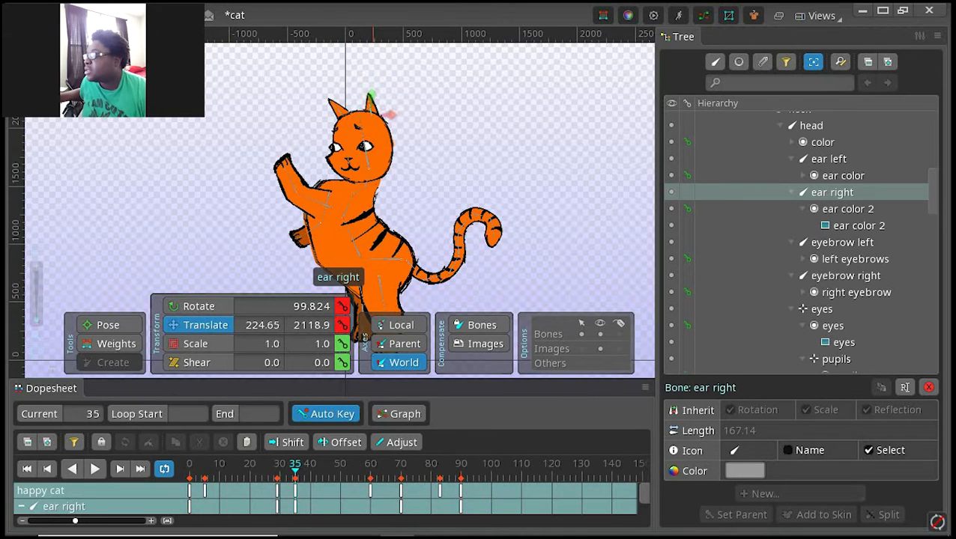
pyautogui.click(340, 113)
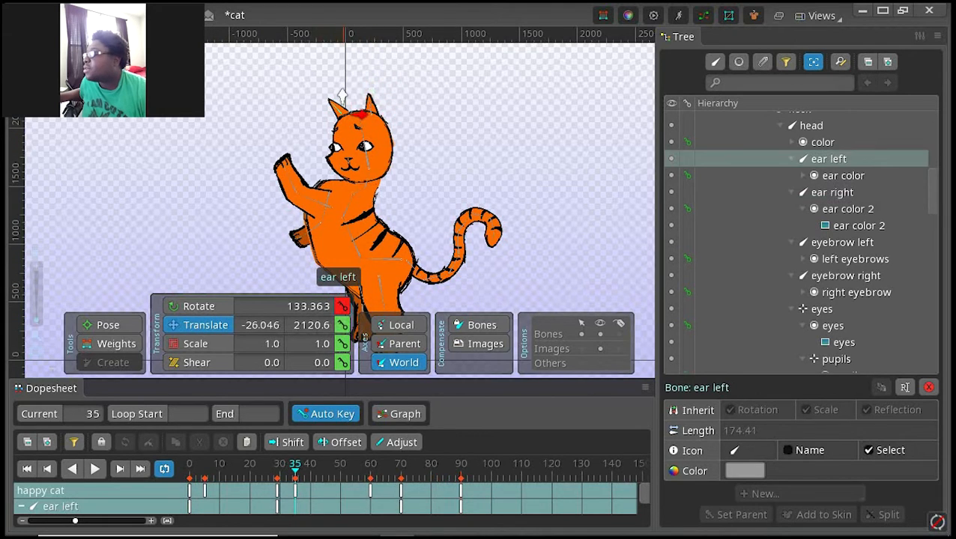
pyautogui.moveTo(340, 112); pyautogui.dragTo(342, 117)
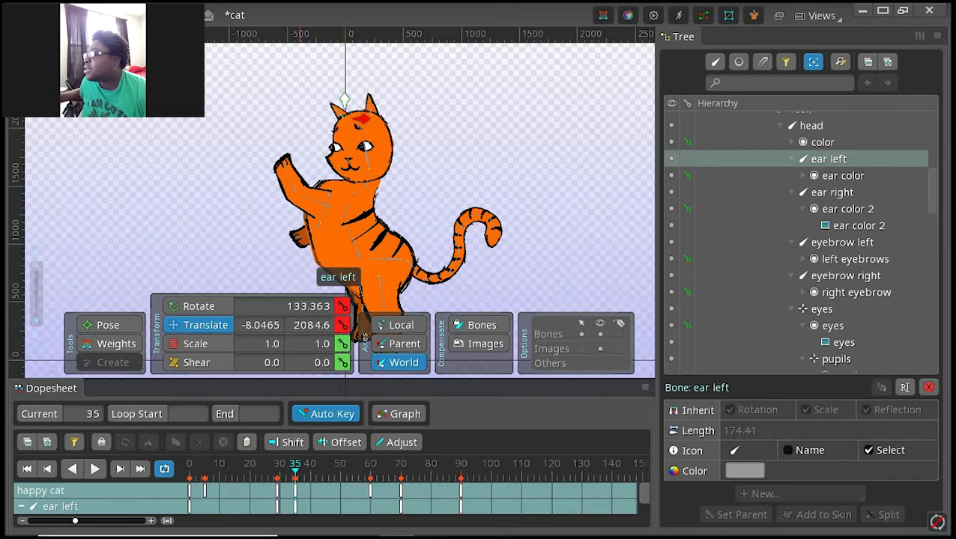
pyautogui.press('space')
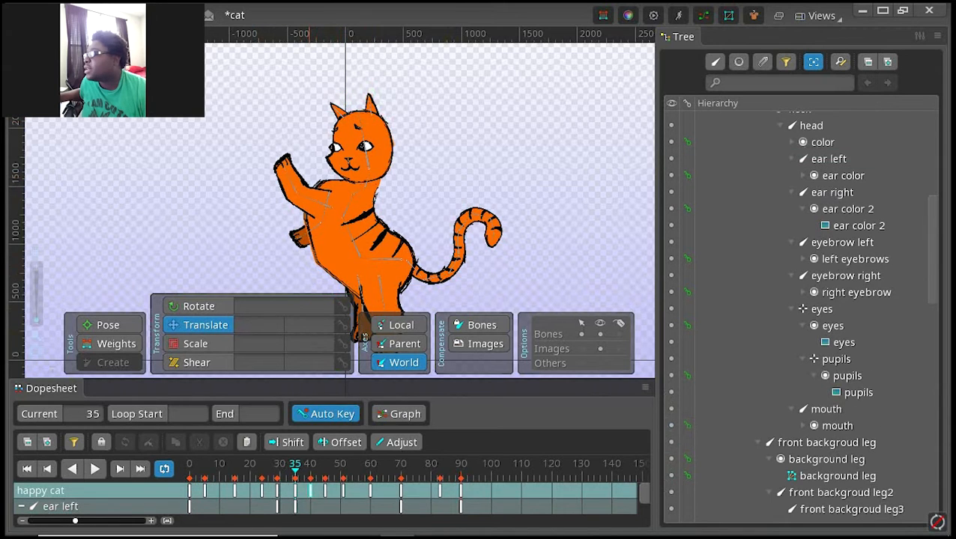
# Step: At frame 40, rotate the left ear bone slightly upright and the right ear bone to about 94.2°
pyautogui.doubleClick(310, 490)
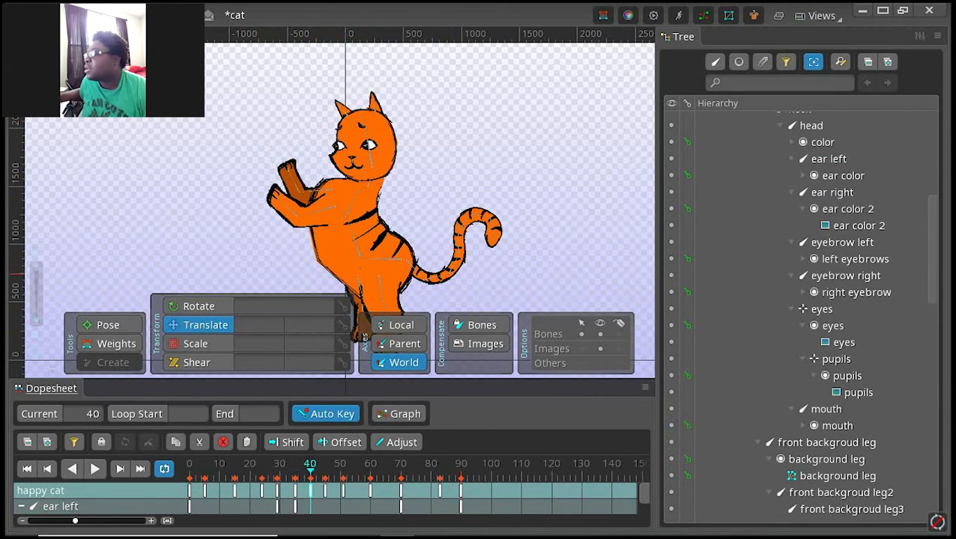
pyautogui.click(198, 306)
pyautogui.click(348, 117)
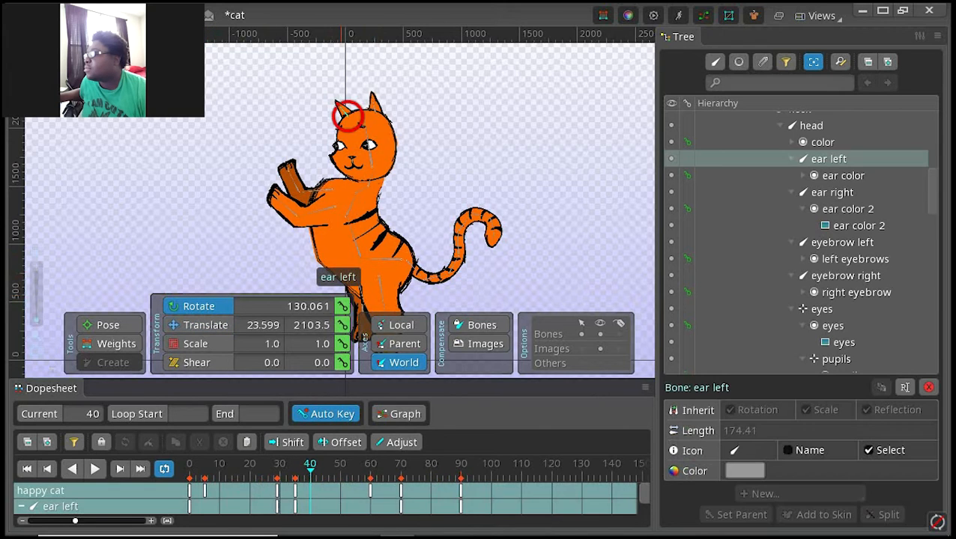
pyautogui.moveTo(348, 116); pyautogui.dragTo(373, 113)
pyautogui.click(375, 111)
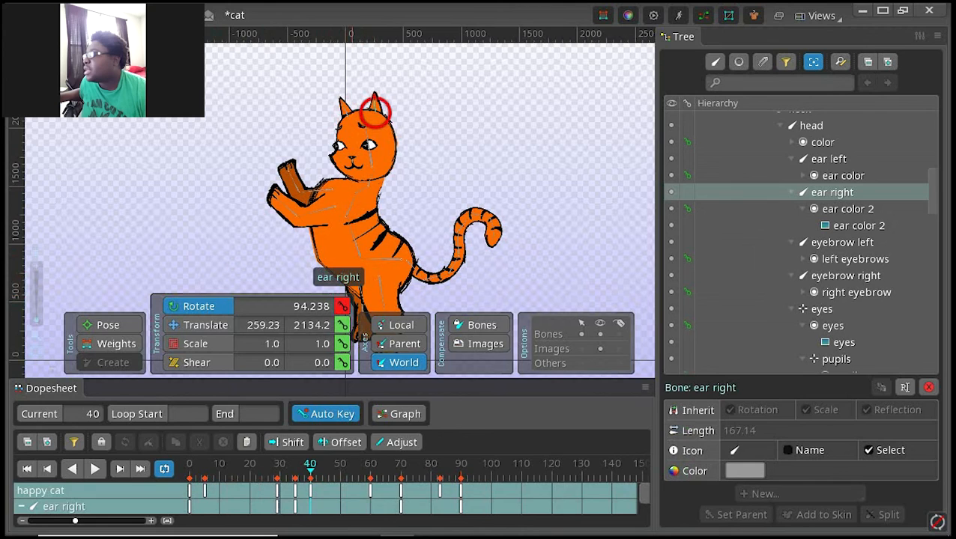
pyautogui.press('space')
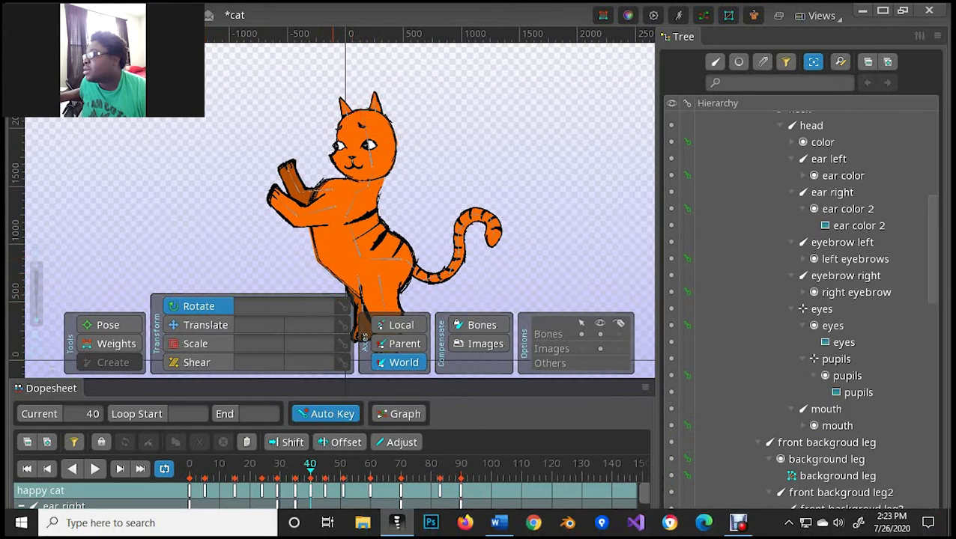
# Step: At frame 45, rotate the left ear bone to about 129.9° and the right ear bone to about 83.7°
pyautogui.click(325, 491)
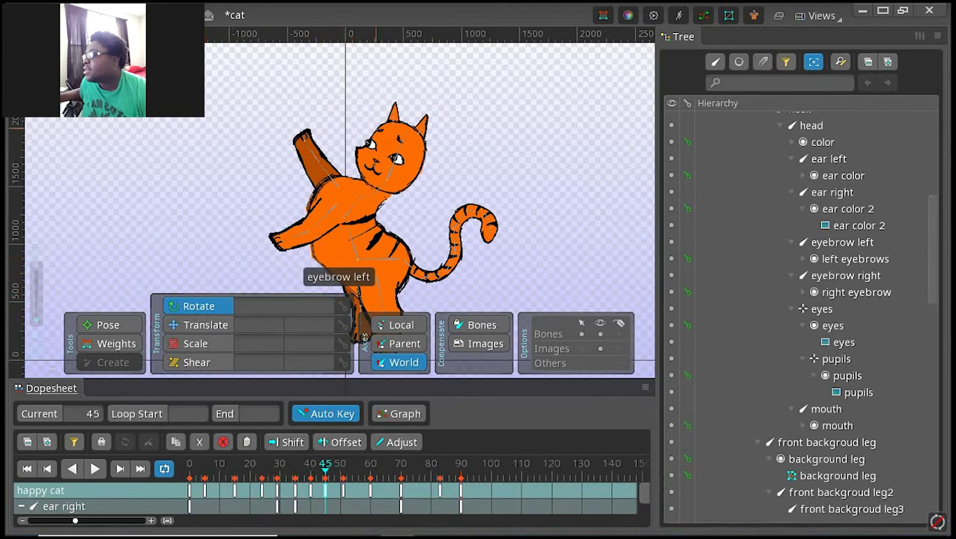
pyautogui.click(393, 120)
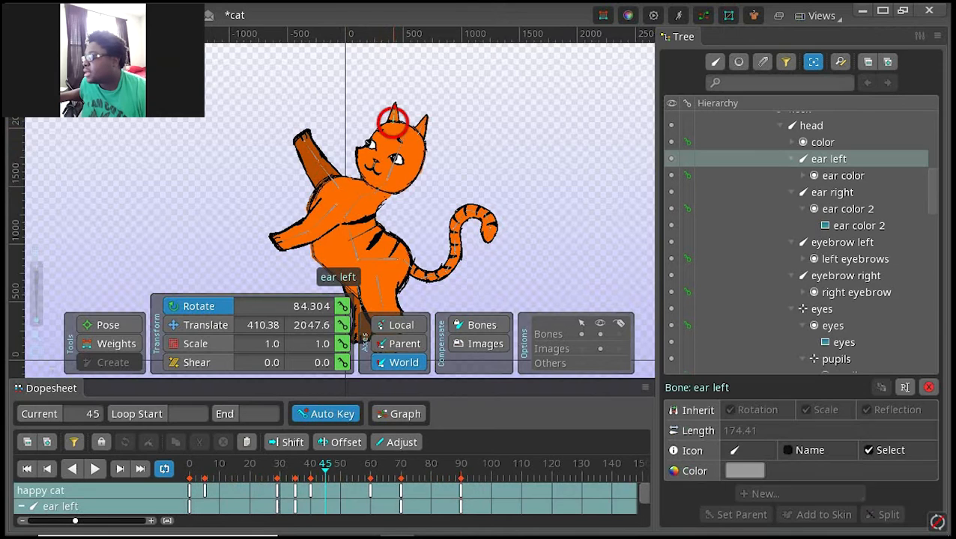
pyautogui.moveTo(393, 119); pyautogui.dragTo(375, 126)
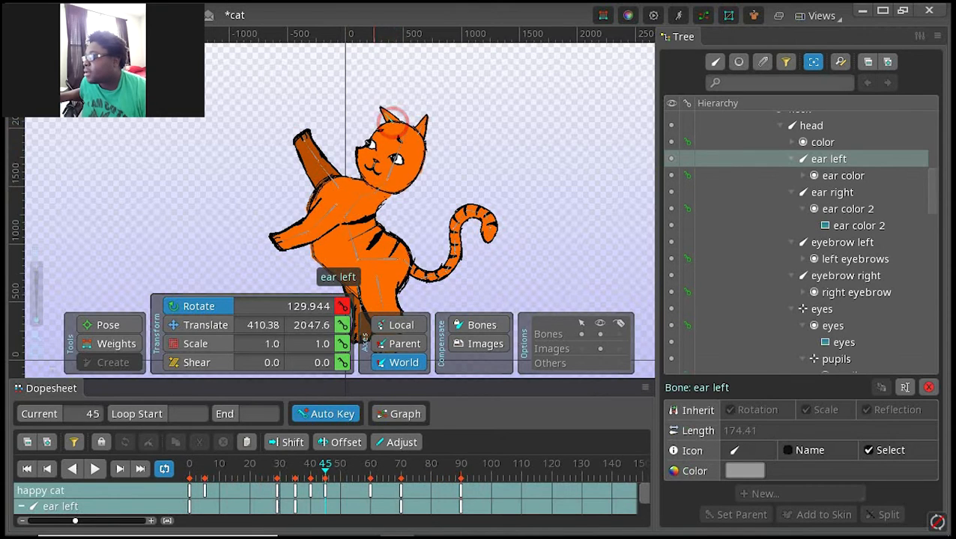
pyautogui.click(417, 134)
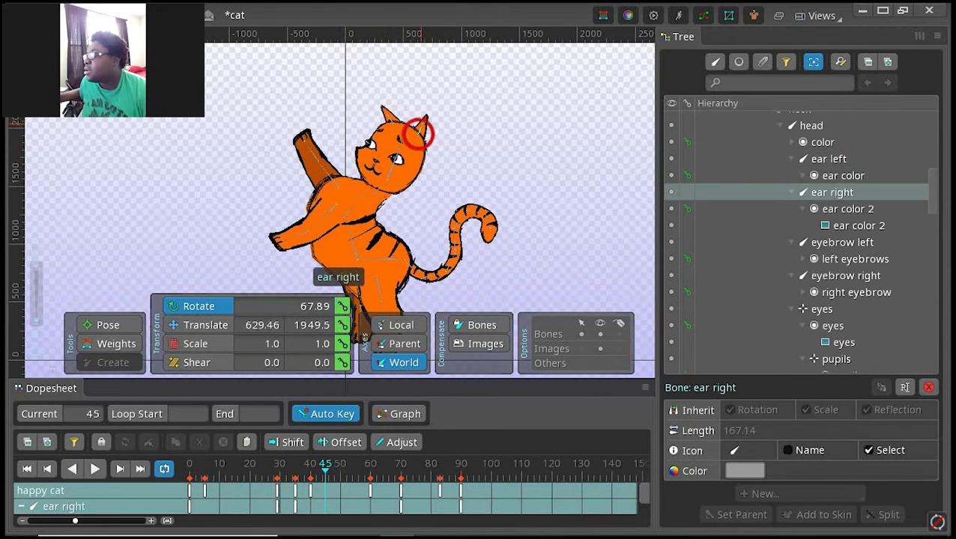
pyautogui.moveTo(417, 134); pyautogui.dragTo(413, 129)
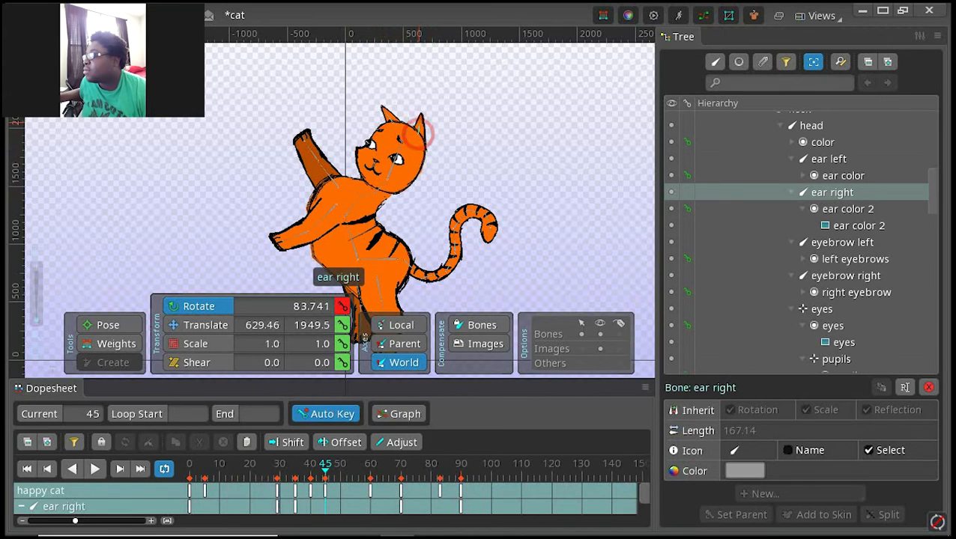
pyautogui.press('space')
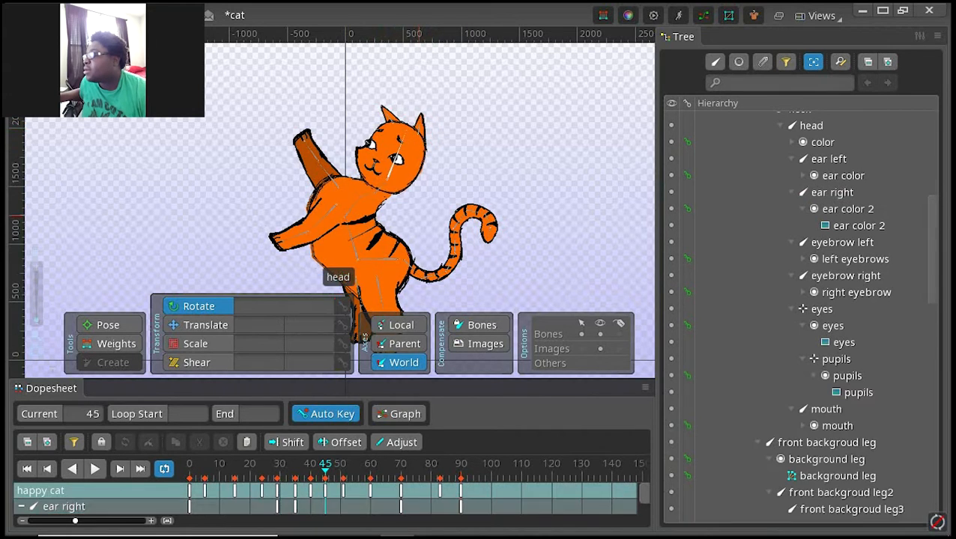
# Step: Check the cat's pose at frames 51 and 5 and both ear bones' keys at frames 0 and 60
pyautogui.click(343, 491)
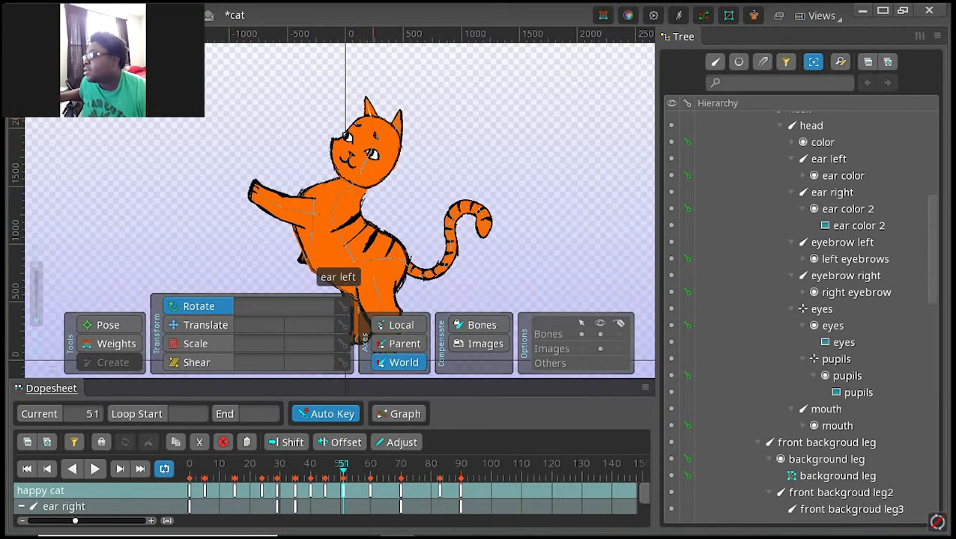
pyautogui.click(204, 469)
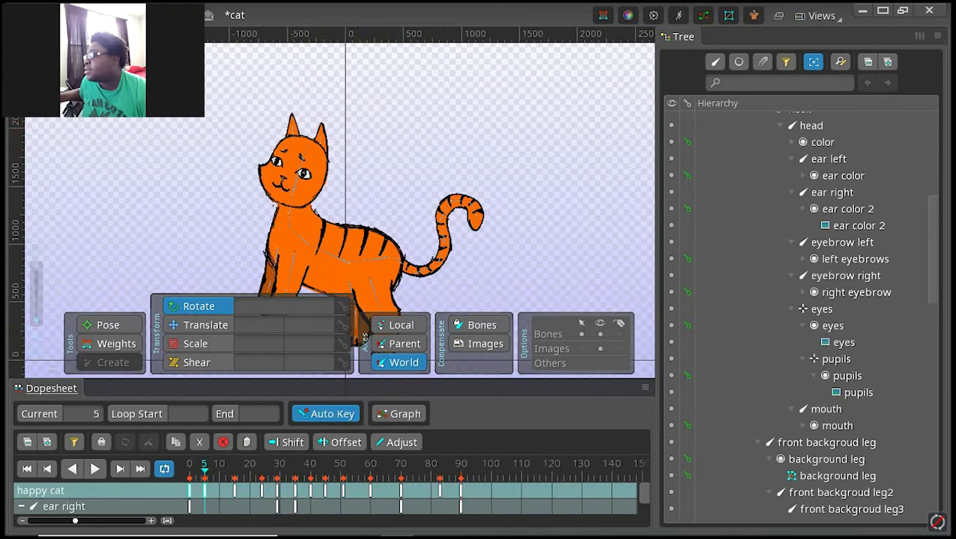
pyautogui.click(190, 468)
pyautogui.click(250, 175)
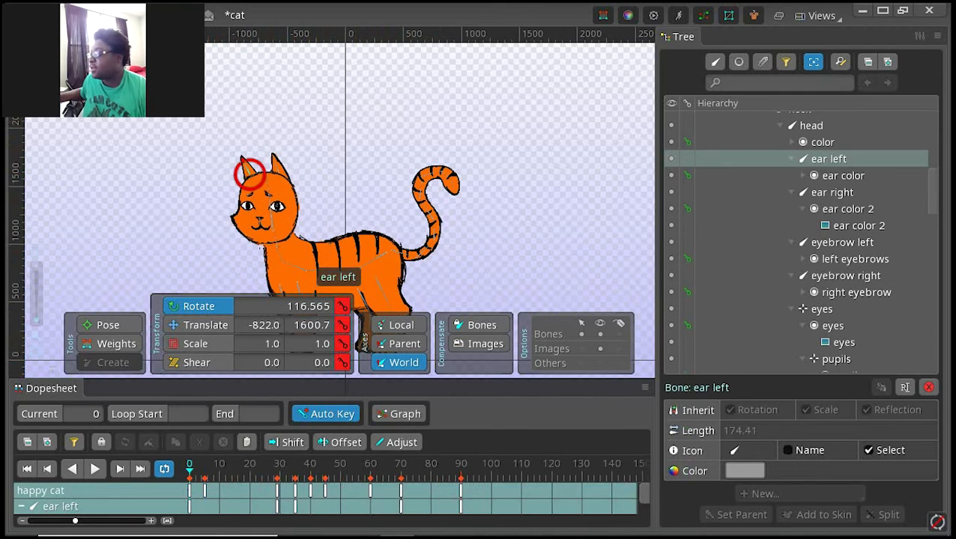
pyautogui.keyDown('ctrl'); pyautogui.click(282, 169); pyautogui.keyUp('ctrl')
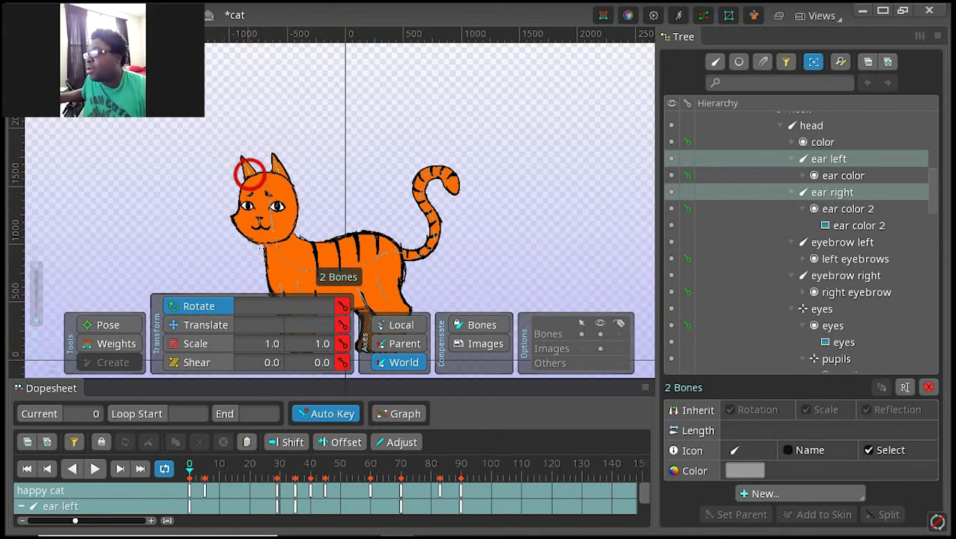
pyautogui.click(189, 491)
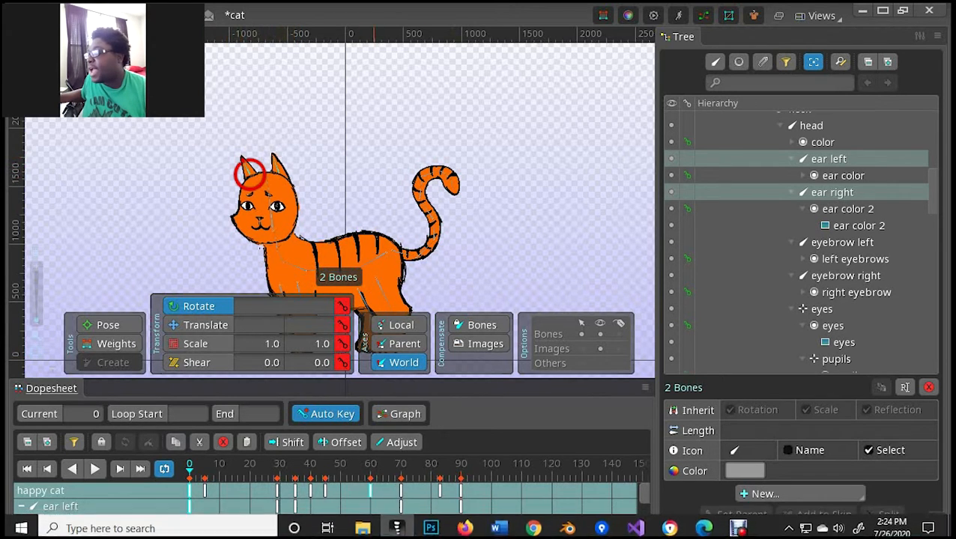
pyautogui.click(372, 466)
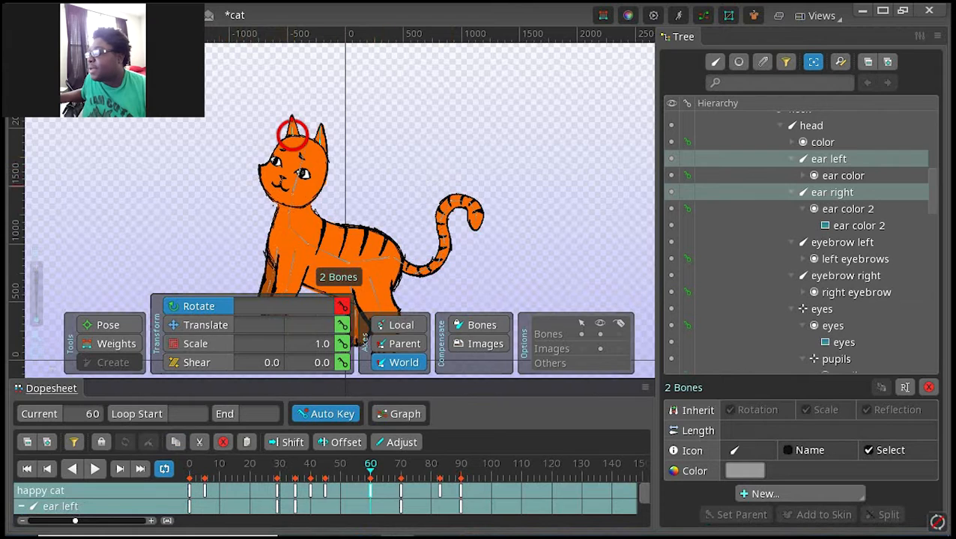
# Step: Paste the copied ear keys at frame 51 and compare the pose with frame 45
pyautogui.doubleClick(390, 184)
pyautogui.doubleClick(343, 491)
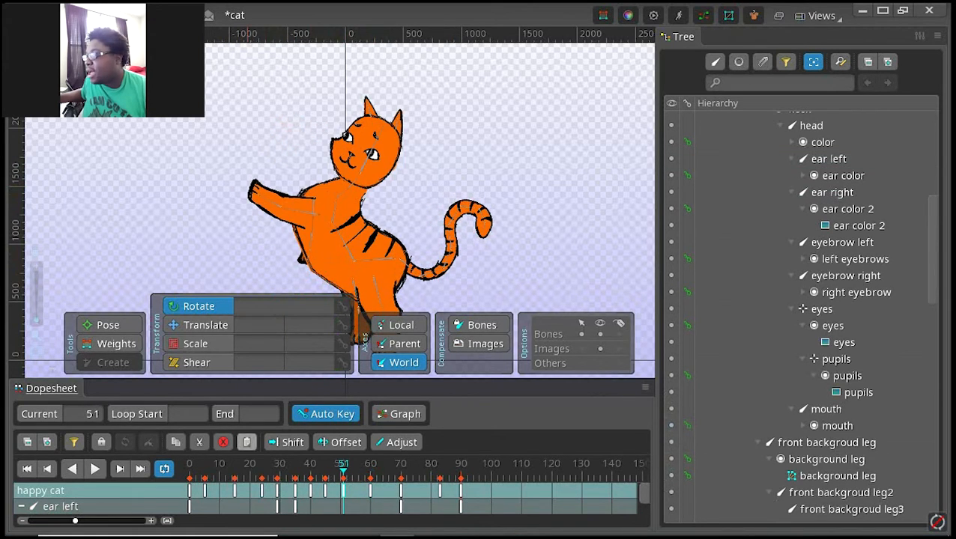
pyautogui.click(247, 442)
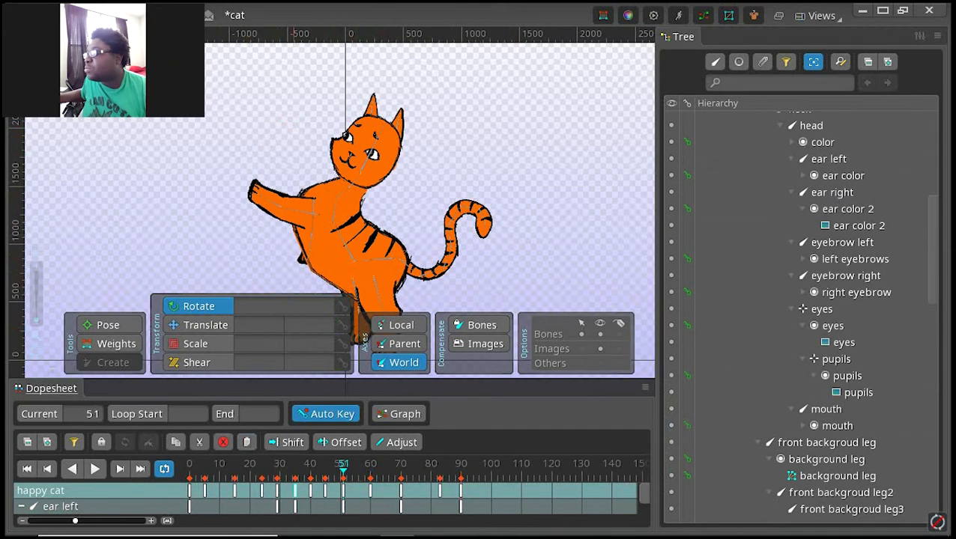
pyautogui.click(325, 491)
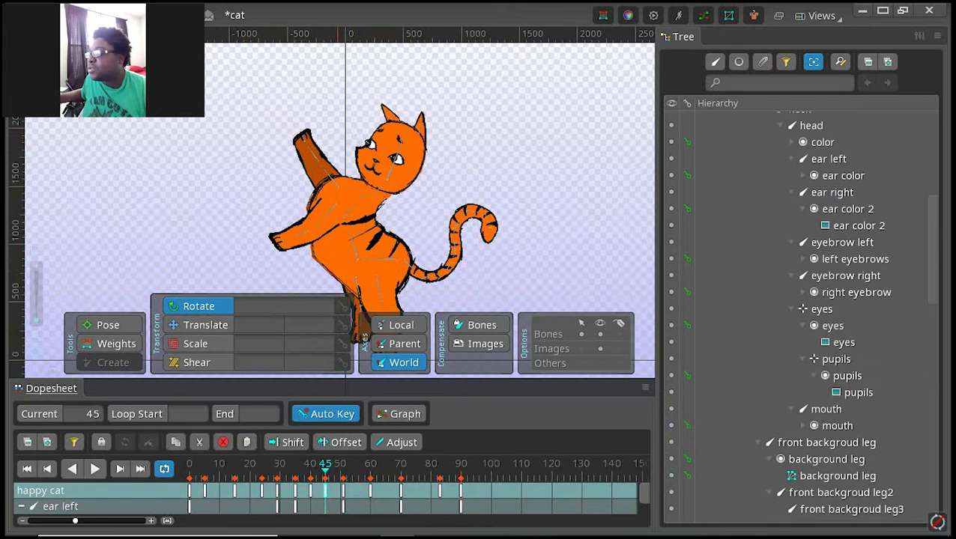
pyautogui.click(343, 491)
pyautogui.click(362, 147)
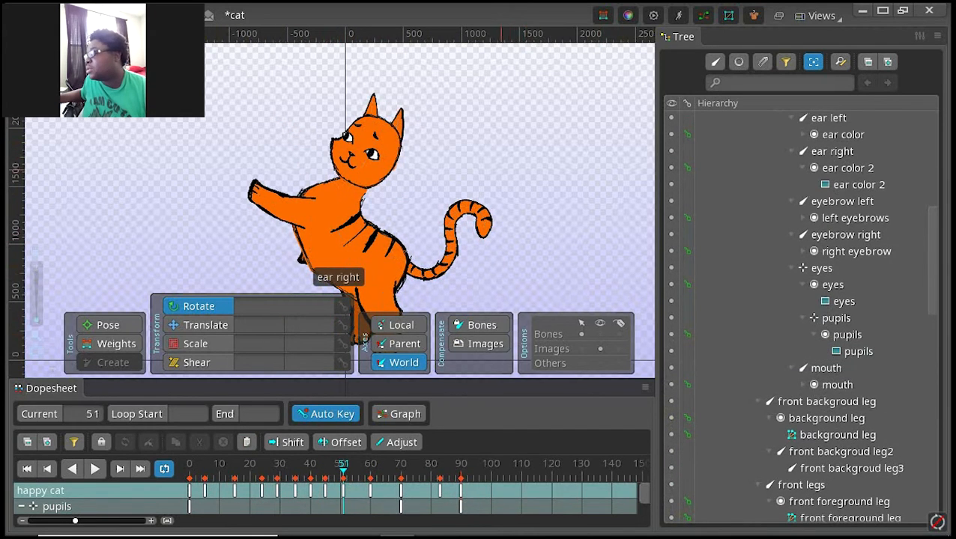
# Step: Play the happy cat animation from its first frame to review the ear movement
pyautogui.click(26, 469)
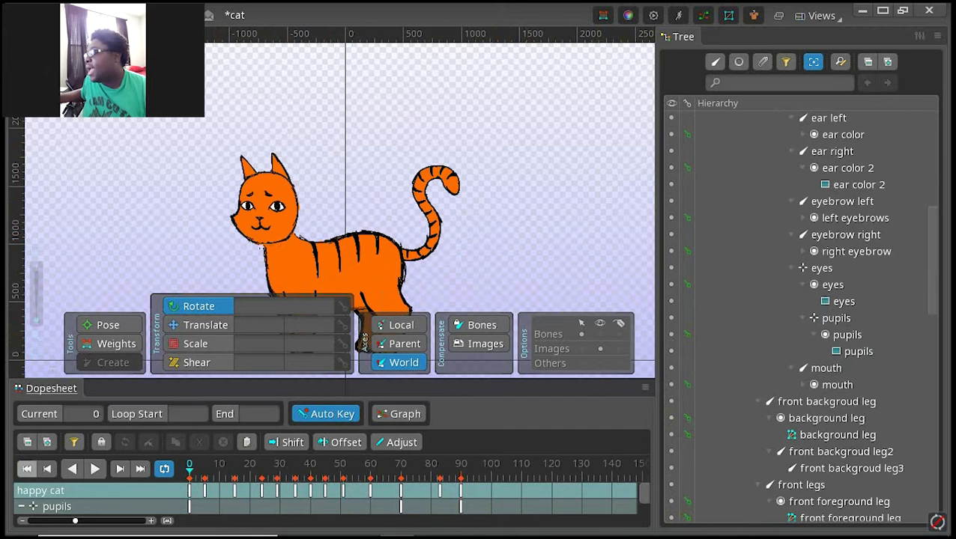
pyautogui.click(94, 468)
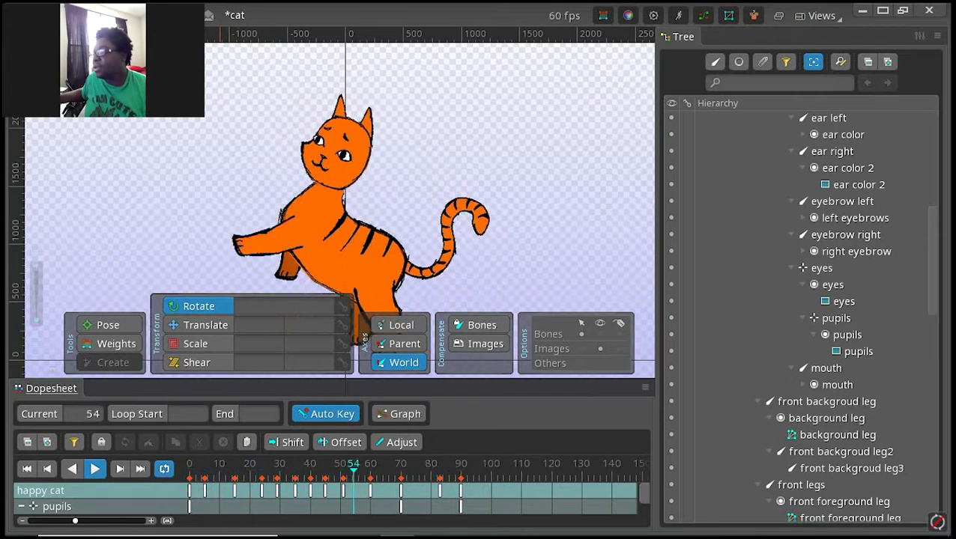
pyautogui.press('space')
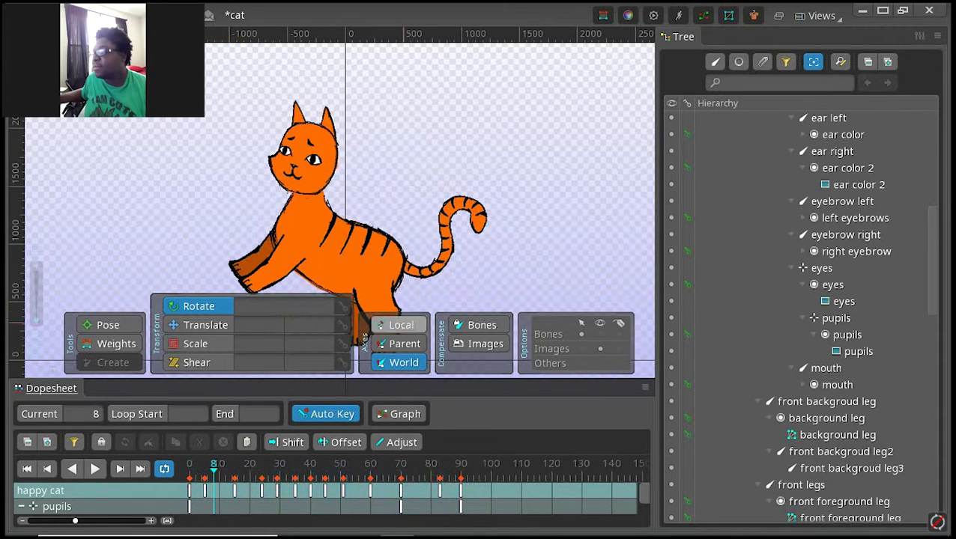
# Step: Replay the happy cat animation from the start and compare it with the tail animation
pyautogui.scroll(-15, 801, 315)
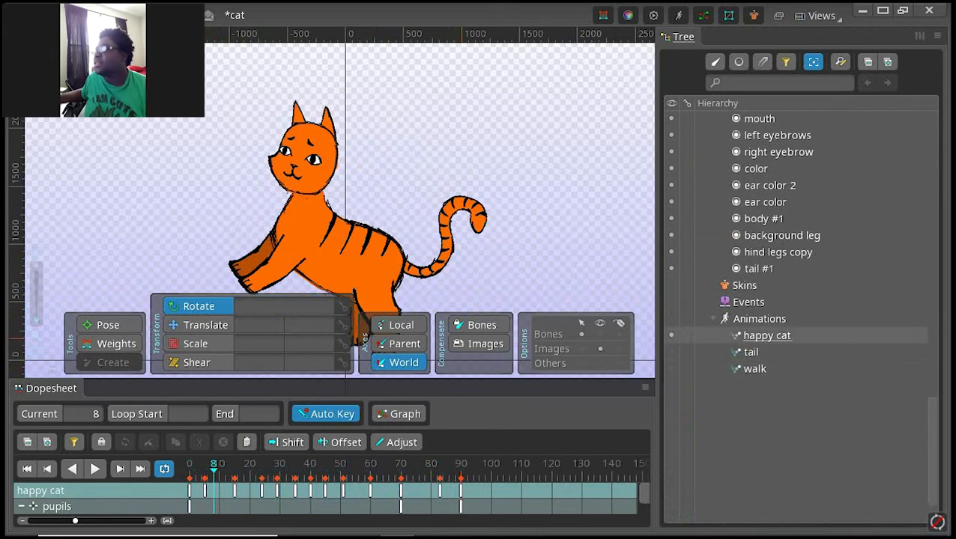
pyautogui.click(767, 336)
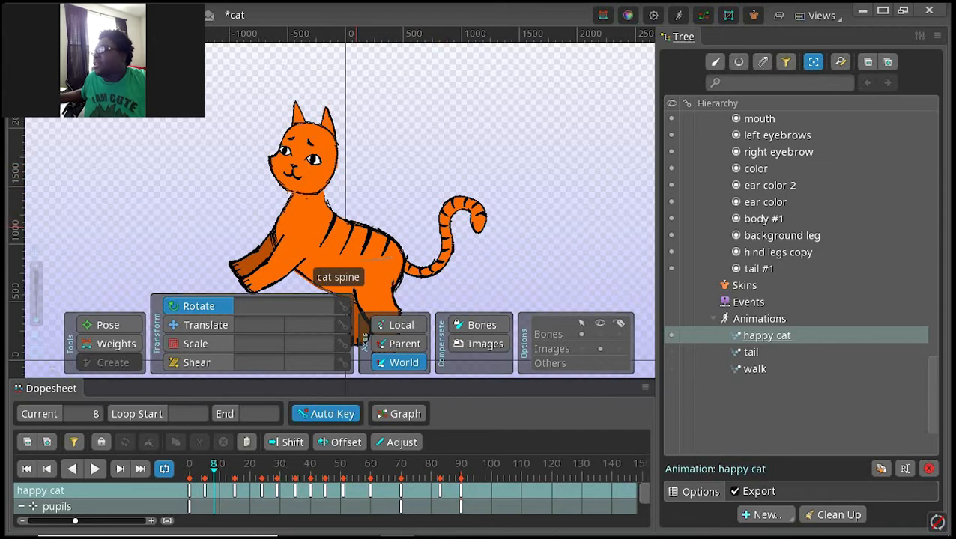
pyautogui.moveTo(350, 168); pyautogui.dragTo(445, 142)
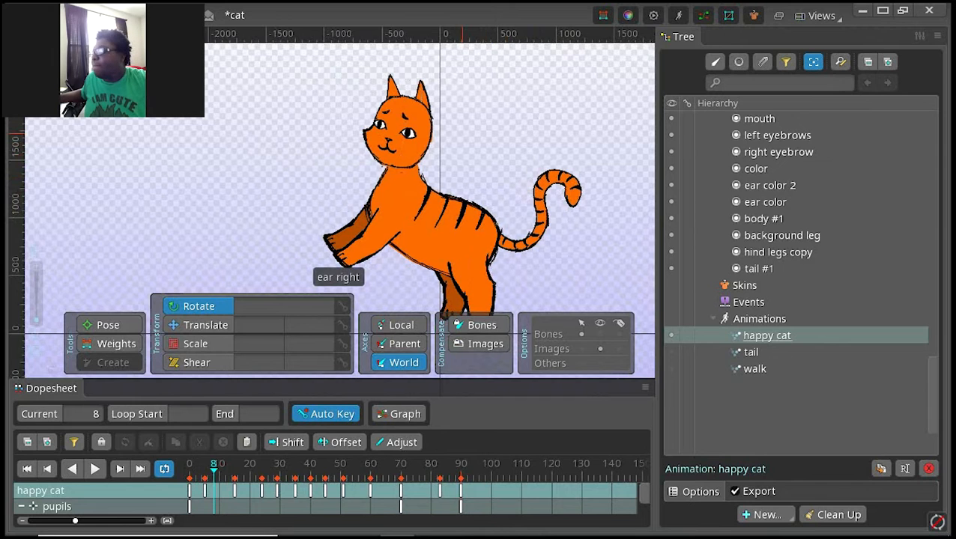
pyautogui.click(27, 468)
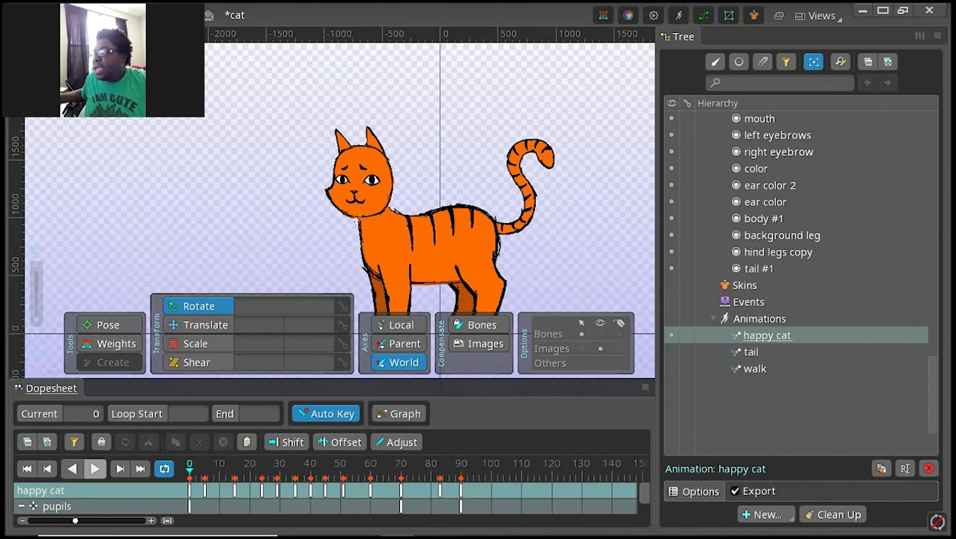
pyautogui.click(95, 468)
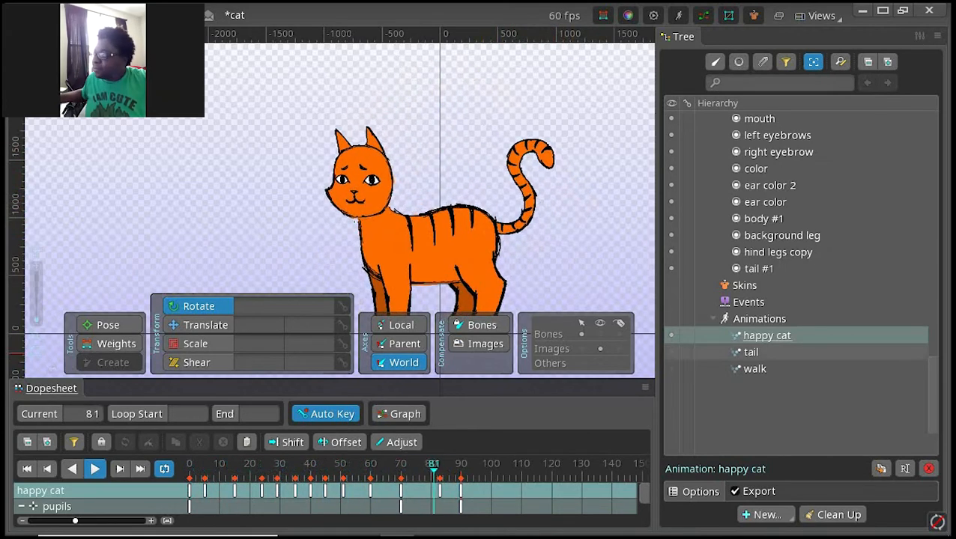
pyautogui.click(671, 352)
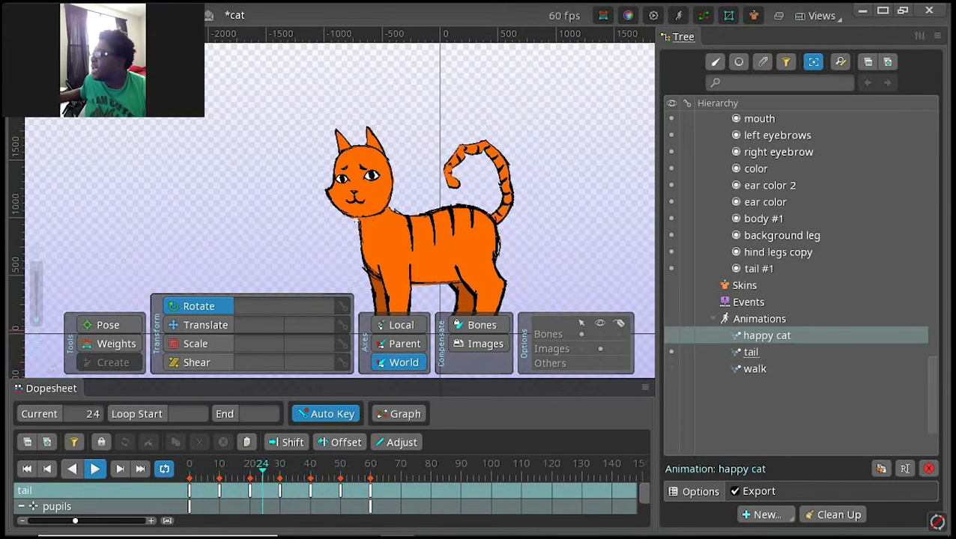
pyautogui.click(671, 335)
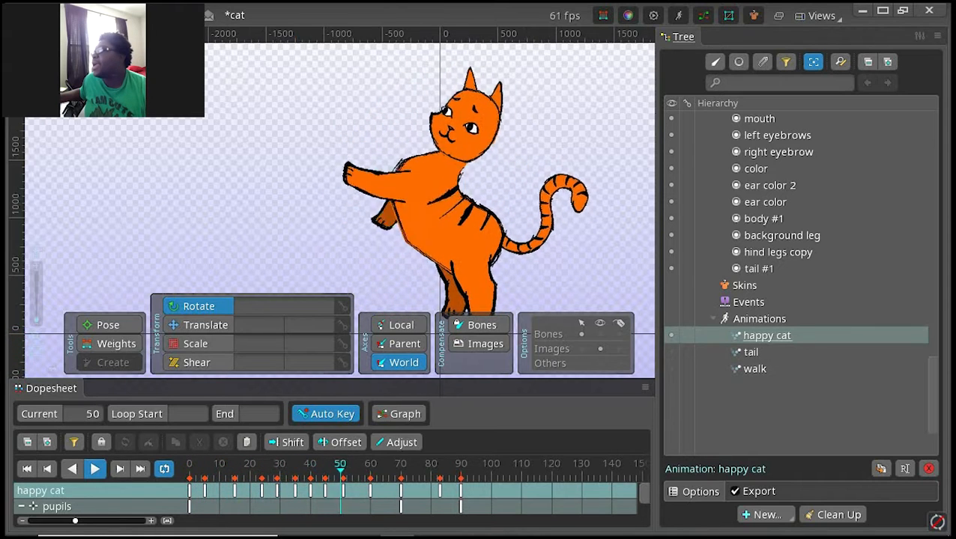
# Step: Stop playback and duplicate the happy cat animation
pyautogui.click(96, 468)
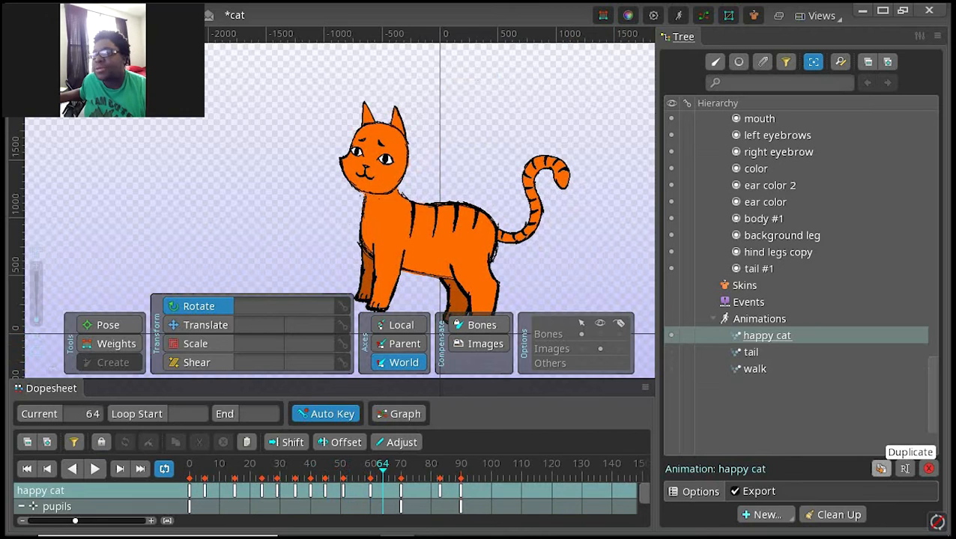
pyautogui.click(880, 469)
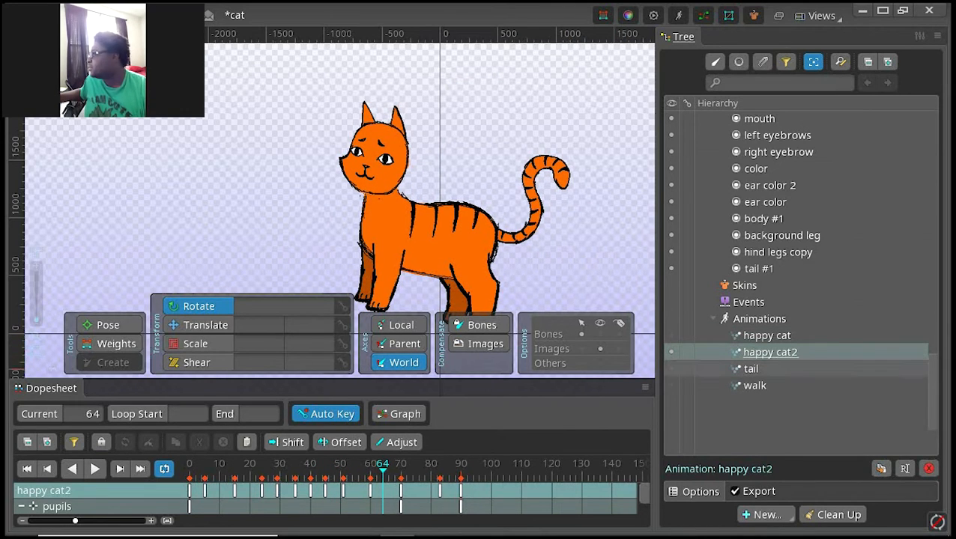
# Step: In the tail animation, select all eight tail bones and copy their keys from frame 0 to 60
pyautogui.click(750, 368)
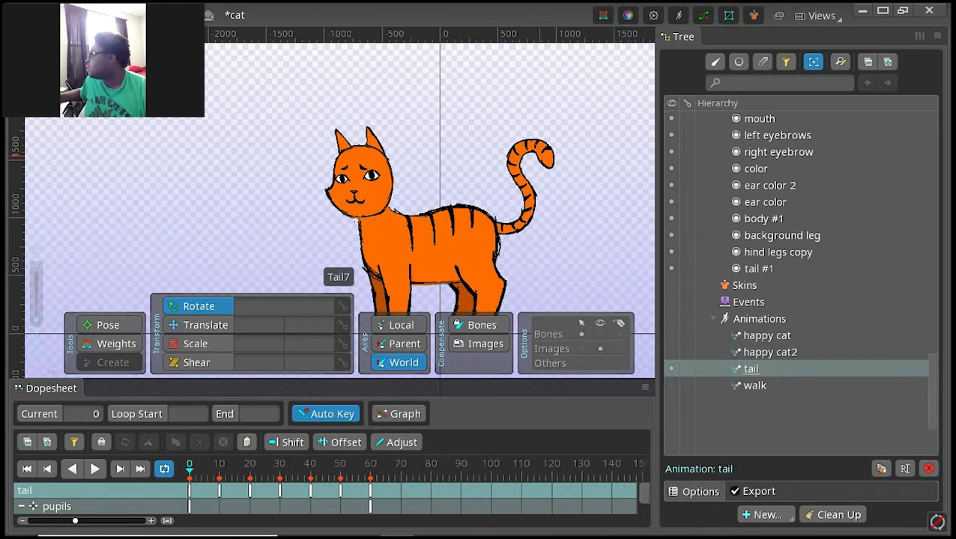
pyautogui.click(542, 155)
pyautogui.moveTo(575, 284); pyautogui.dragTo(491, 113)
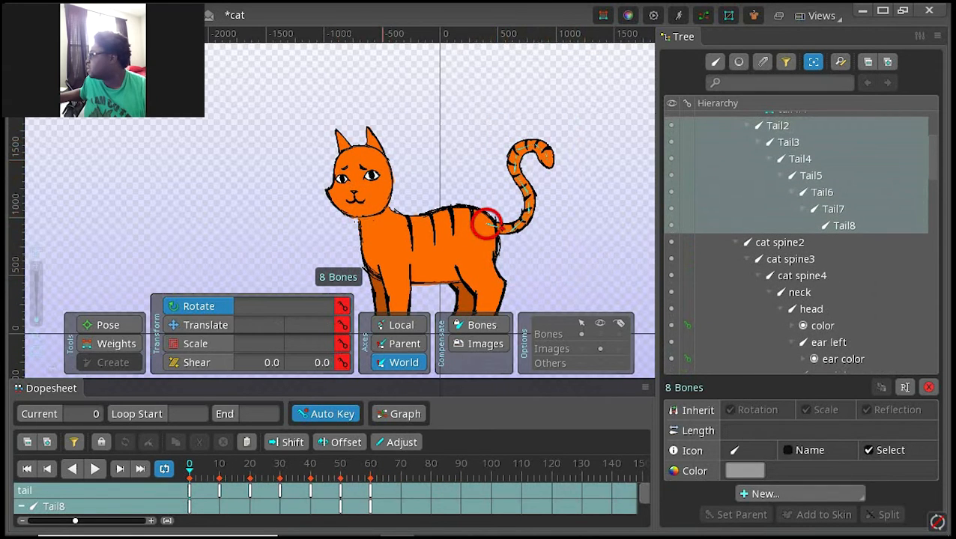
pyautogui.moveTo(382, 496); pyautogui.dragTo(193, 486)
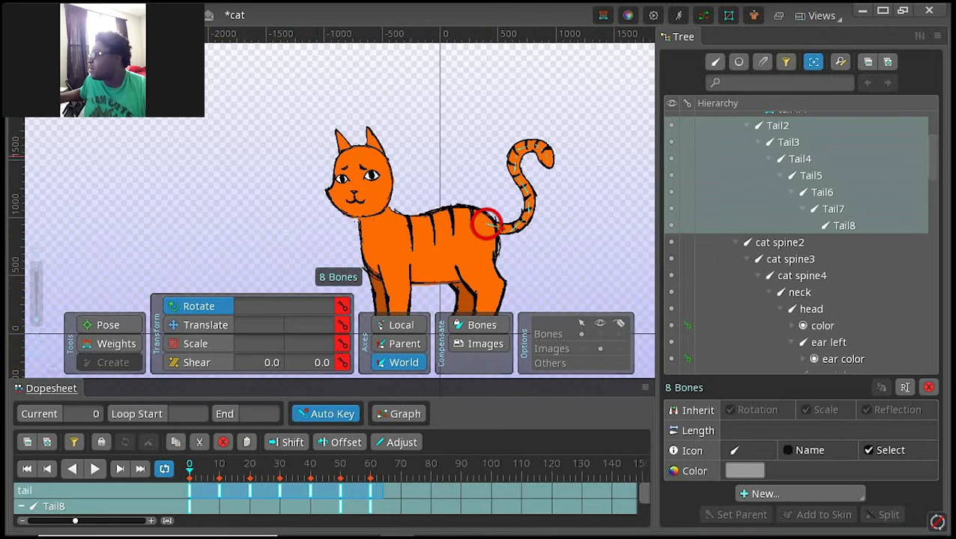
# Step: Paste the copied tail keys into the happy cat2 animation at frame 0 and deselect the tail bones
pyautogui.scroll(-10, 798, 240)
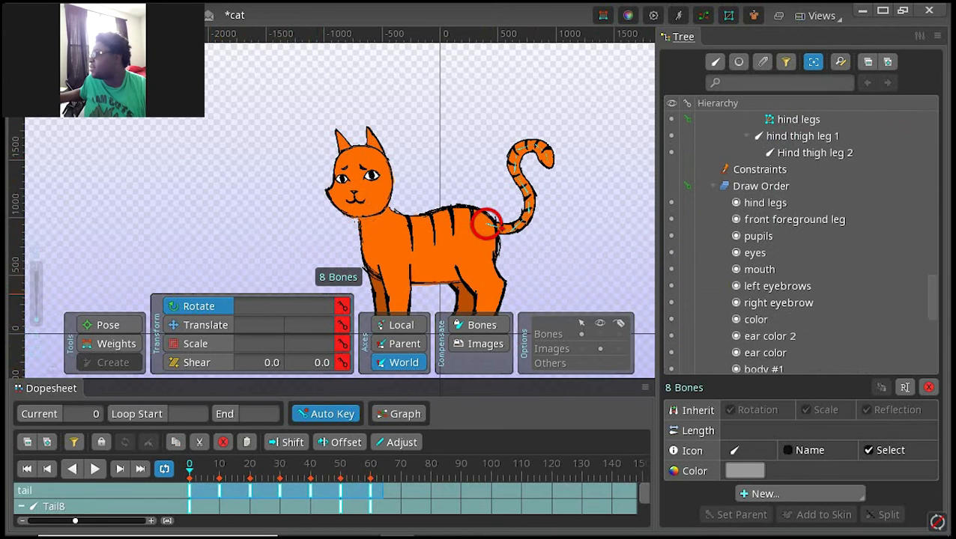
pyautogui.scroll(-8, 798, 225)
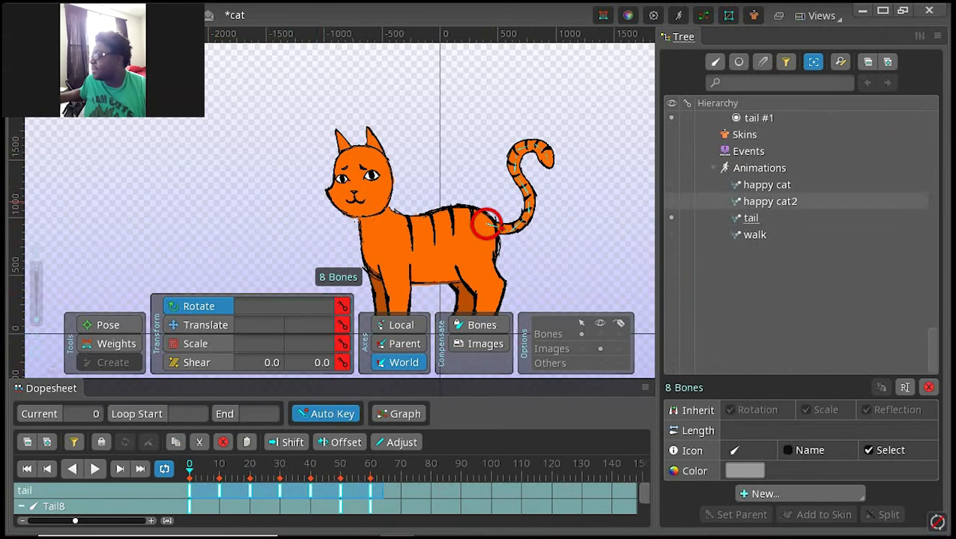
pyautogui.click(770, 202)
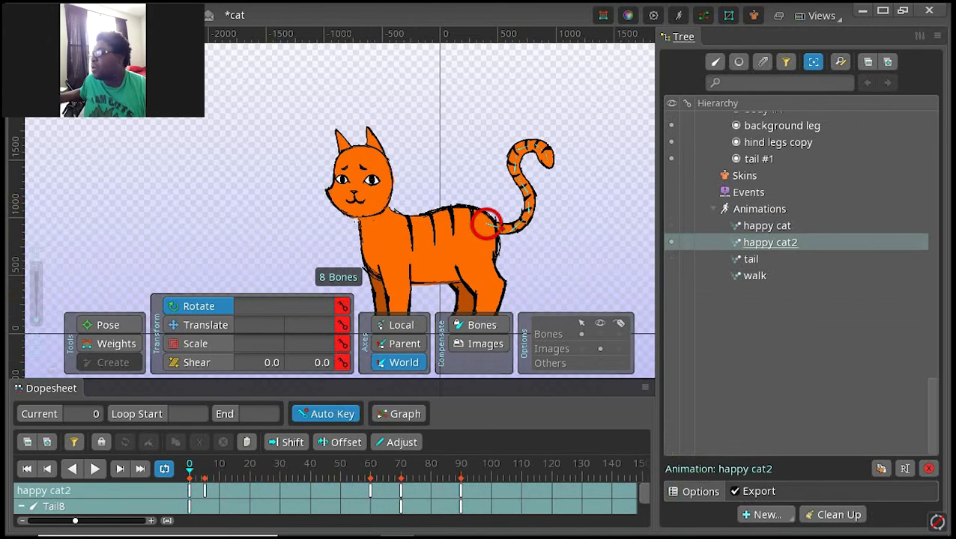
pyautogui.click(189, 491)
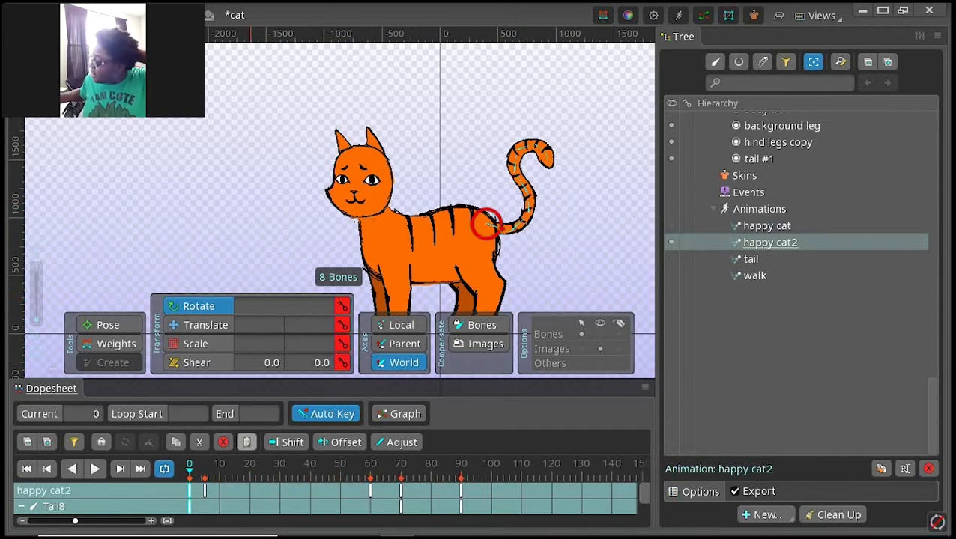
pyautogui.click(246, 442)
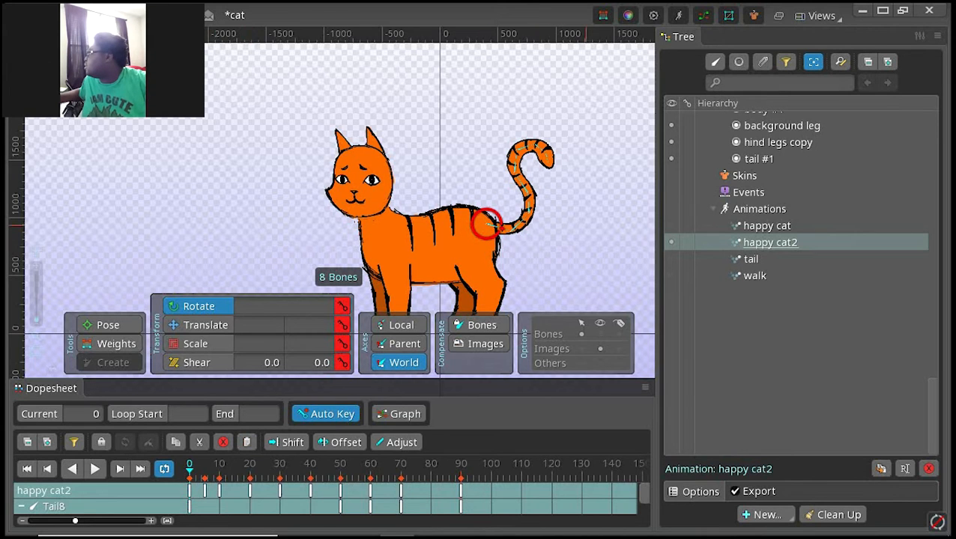
pyautogui.press('space')
pyautogui.moveTo(589, 237); pyautogui.dragTo(573, 223)
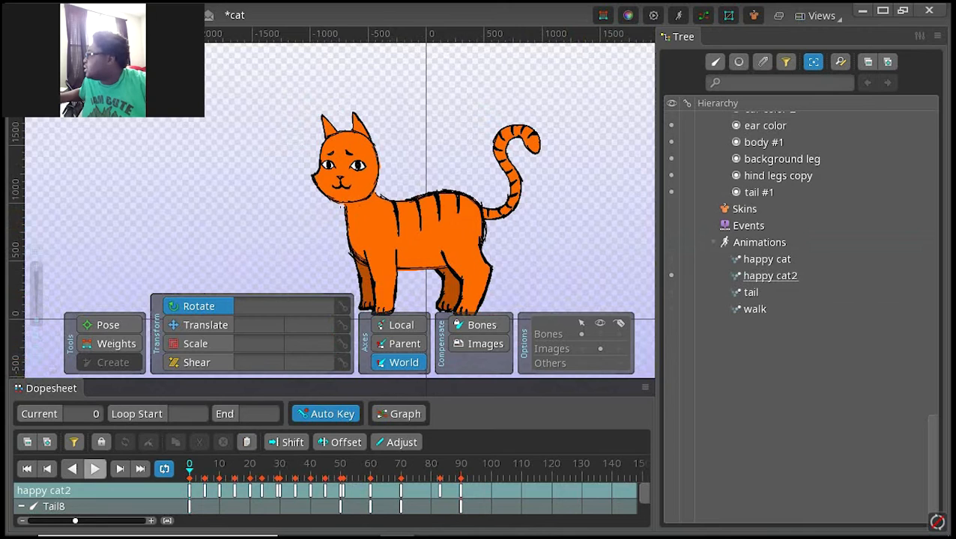
# Step: Play the happy cat2 animation and compare it with the happy cat and tail animations
pyautogui.click(96, 469)
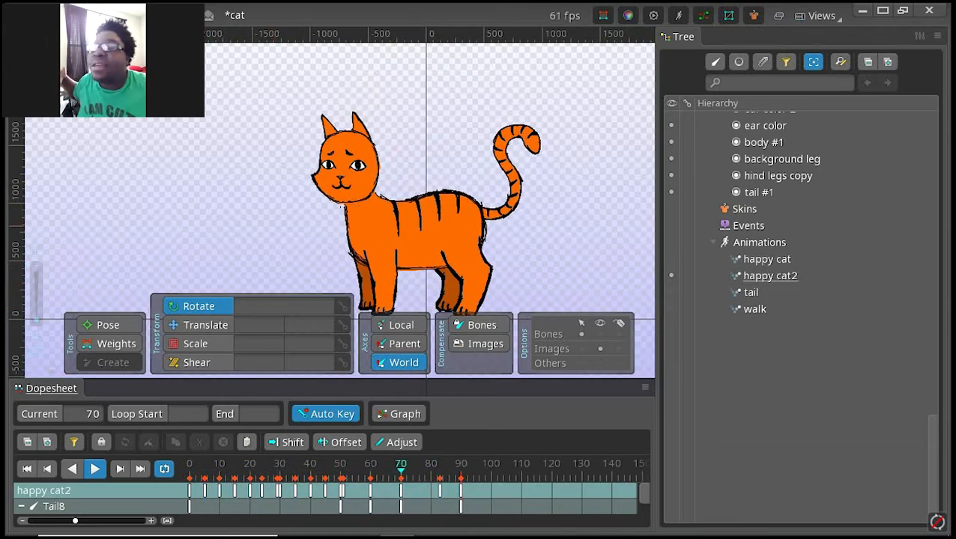
pyautogui.click(766, 258)
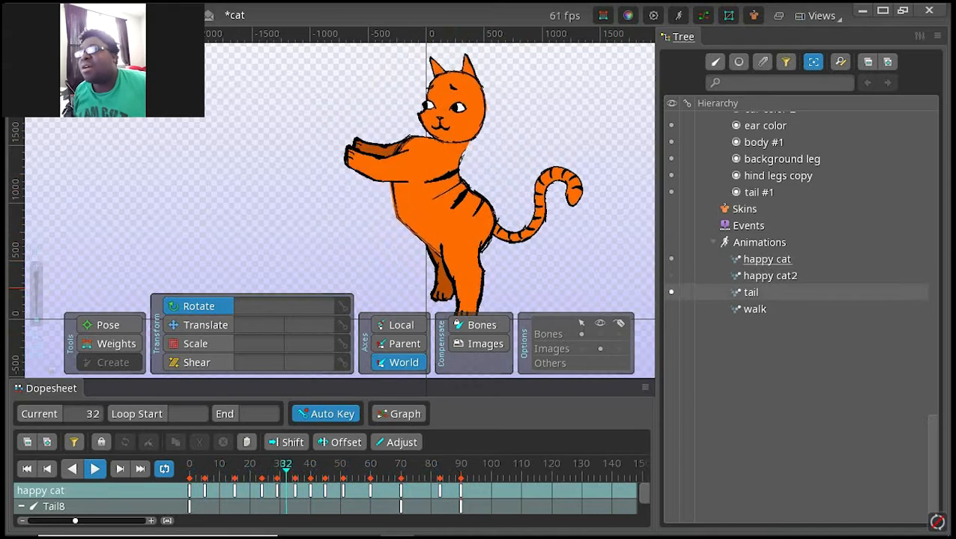
pyautogui.click(750, 293)
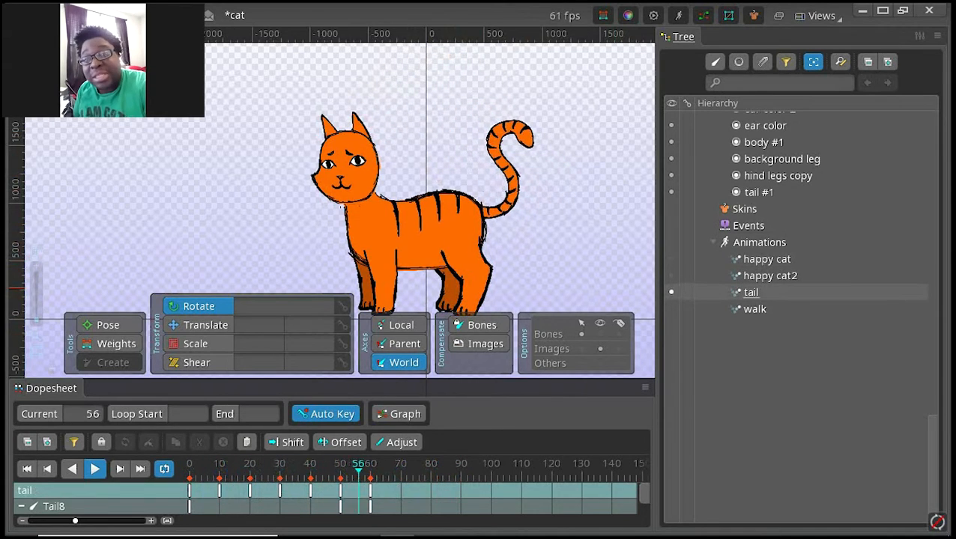
pyautogui.click(770, 276)
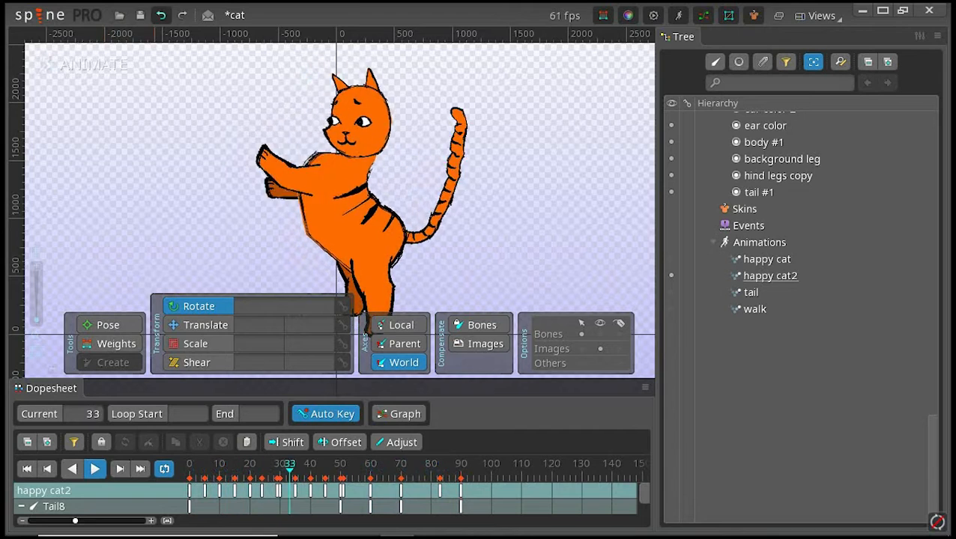
# Step: Save the cat project and stop the animation playback
pyautogui.hotkey('ctrl', 's')
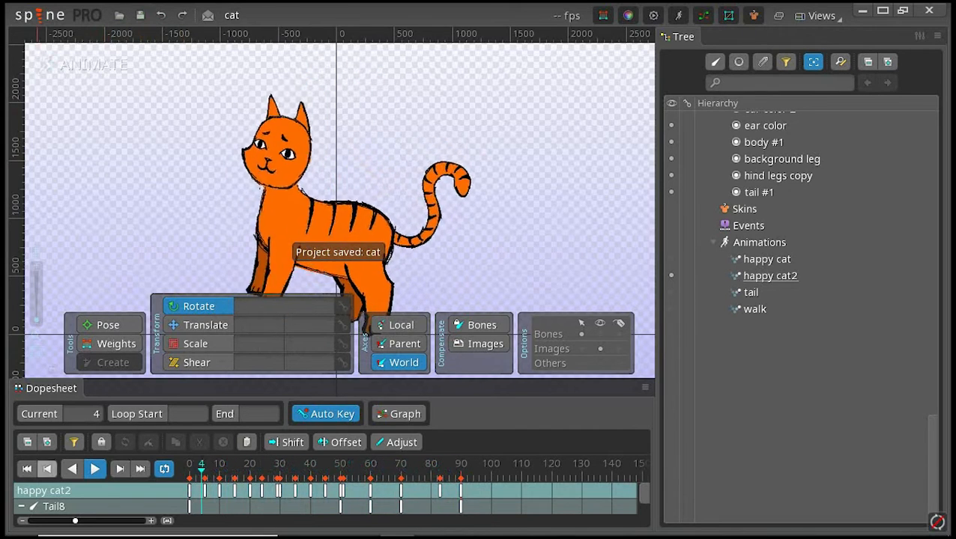
pyautogui.click(94, 469)
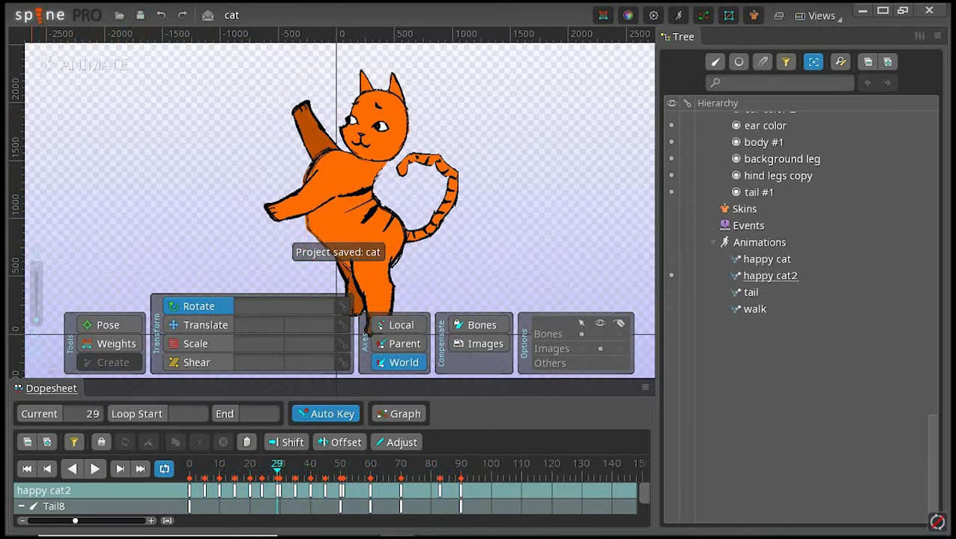
# Step: Open the export settings and compare the options for the GIF, PNG, PSD, JPEG, AVI and MOV formats
pyautogui.click(27, 15)
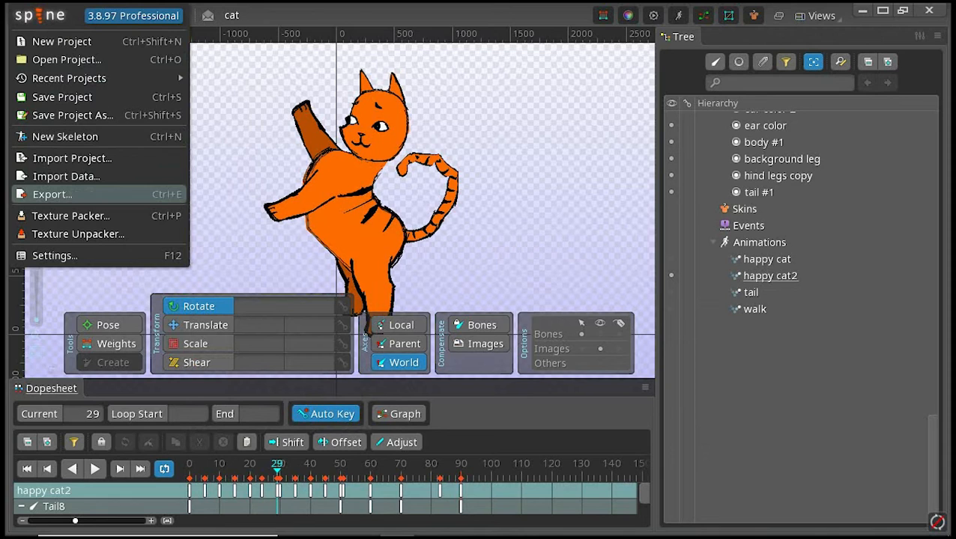
pyautogui.click(52, 195)
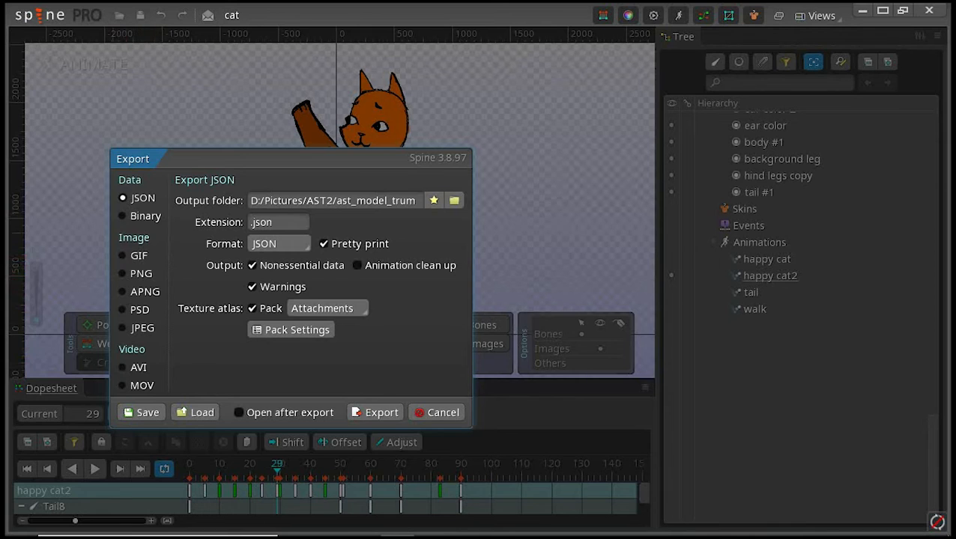
pyautogui.click(123, 255)
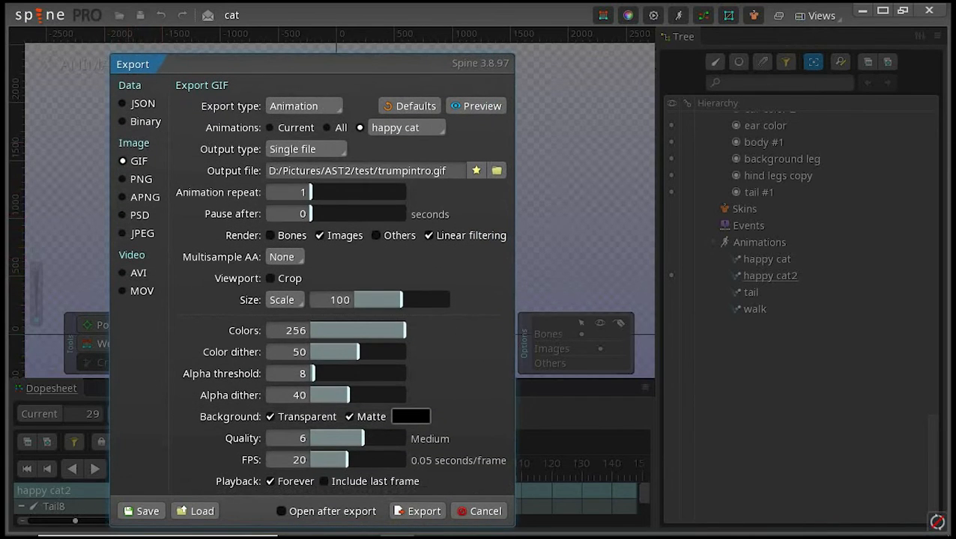
pyautogui.click(123, 179)
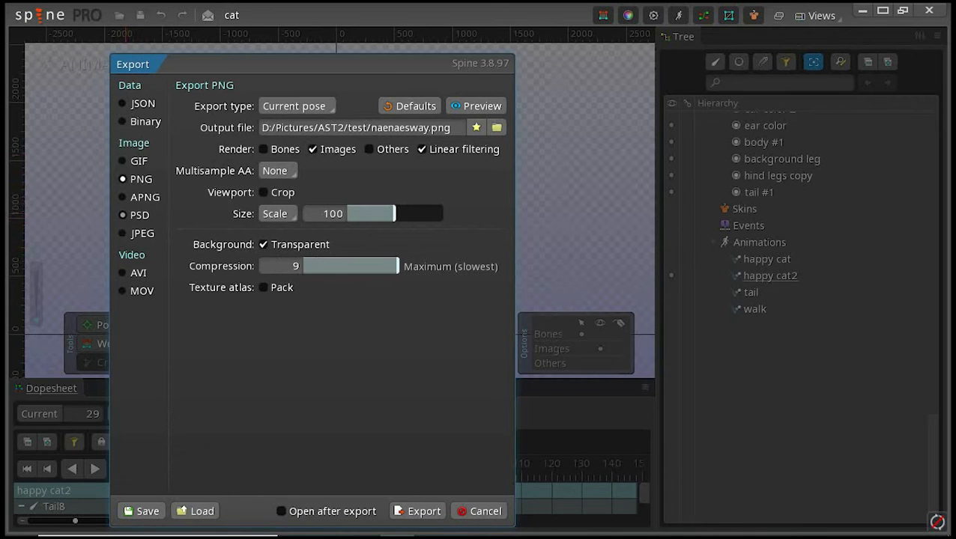
pyautogui.click(123, 215)
pyautogui.click(123, 233)
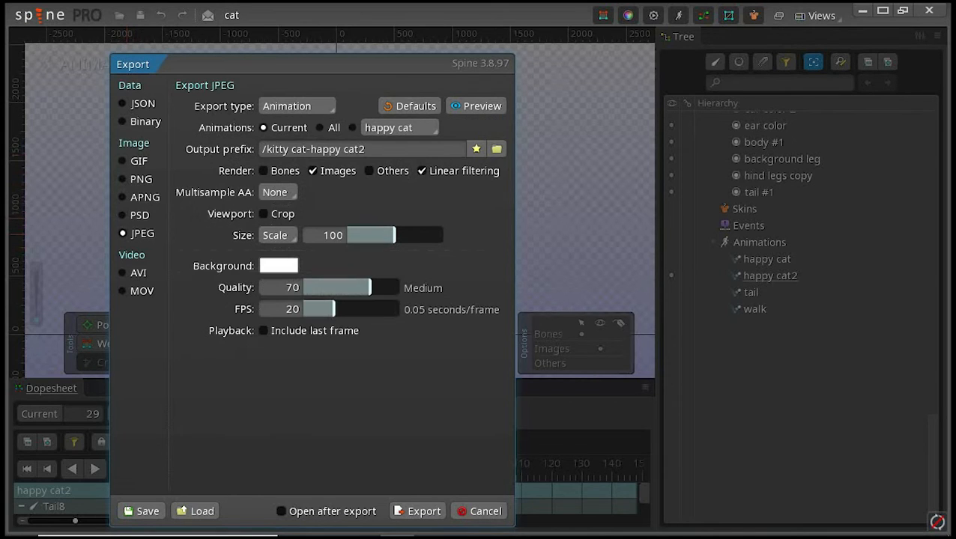
pyautogui.moveTo(225, 63); pyautogui.dragTo(178, 64)
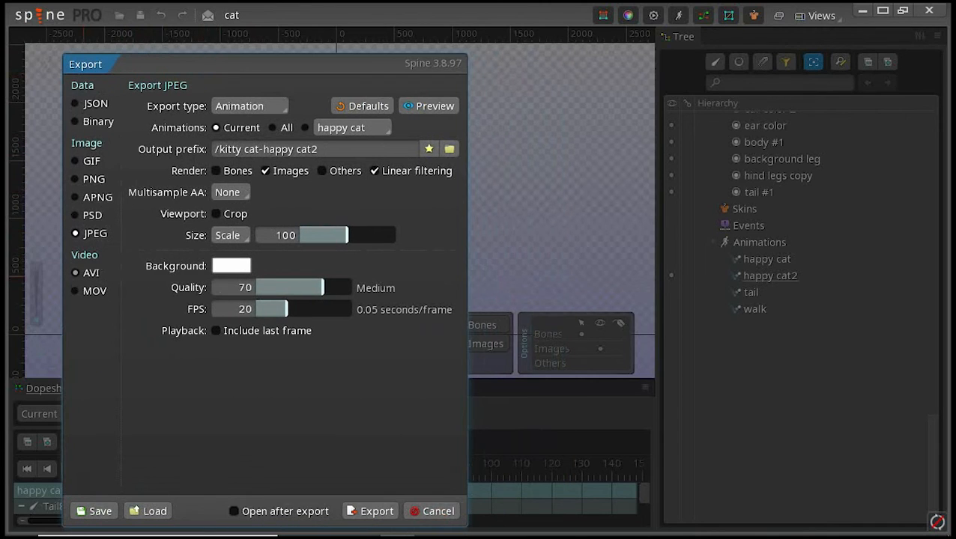
pyautogui.click(84, 272)
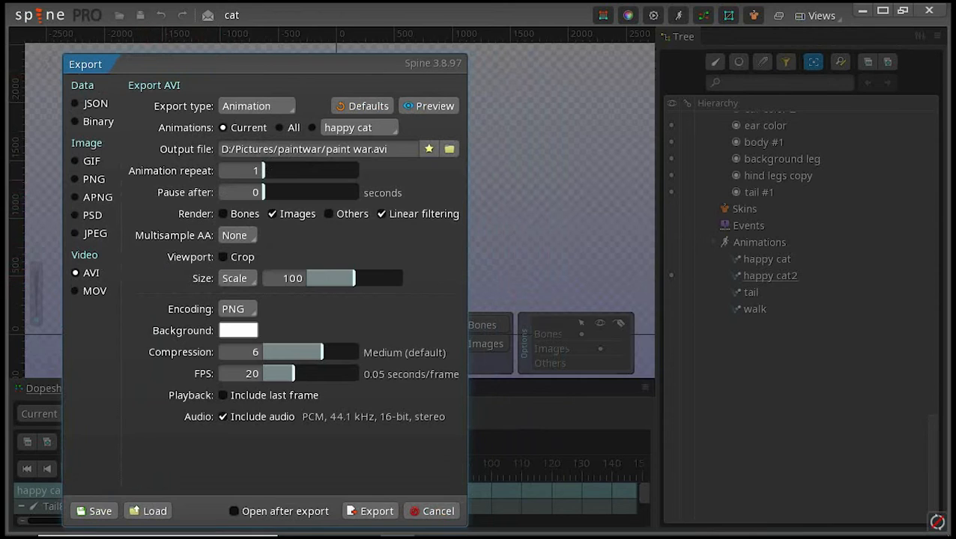
pyautogui.click(85, 291)
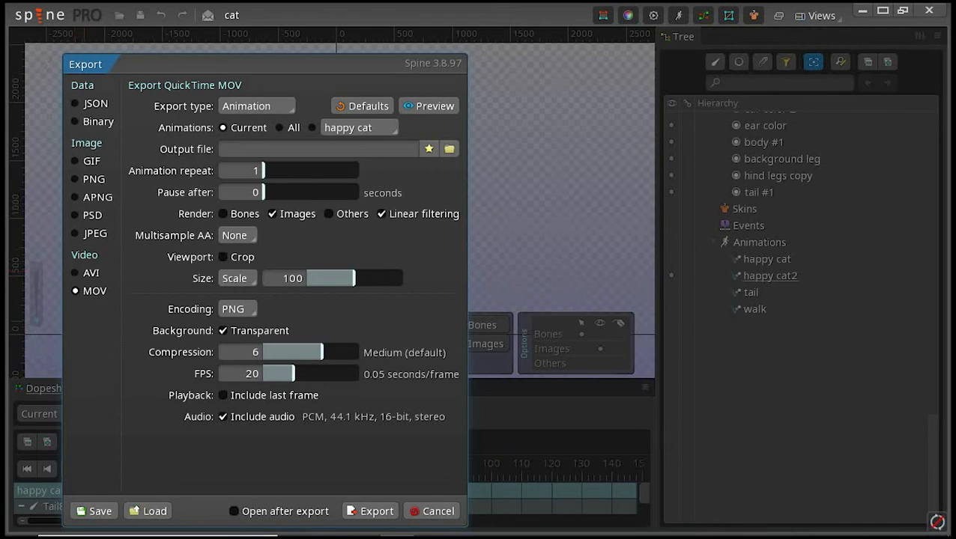
# Step: Choose AVI as the export format and set it to export the current animation
pyautogui.click(85, 272)
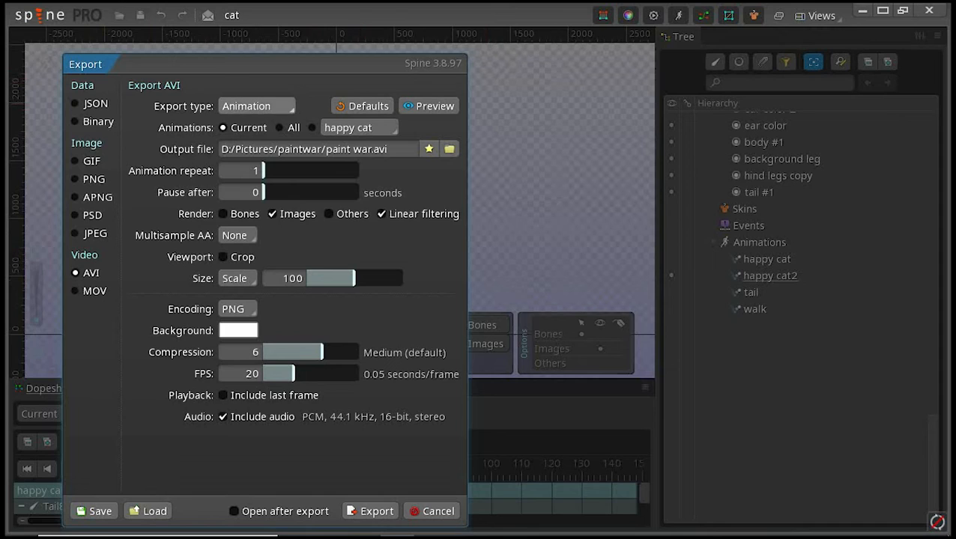
pyautogui.click(256, 105)
pyautogui.click(250, 127)
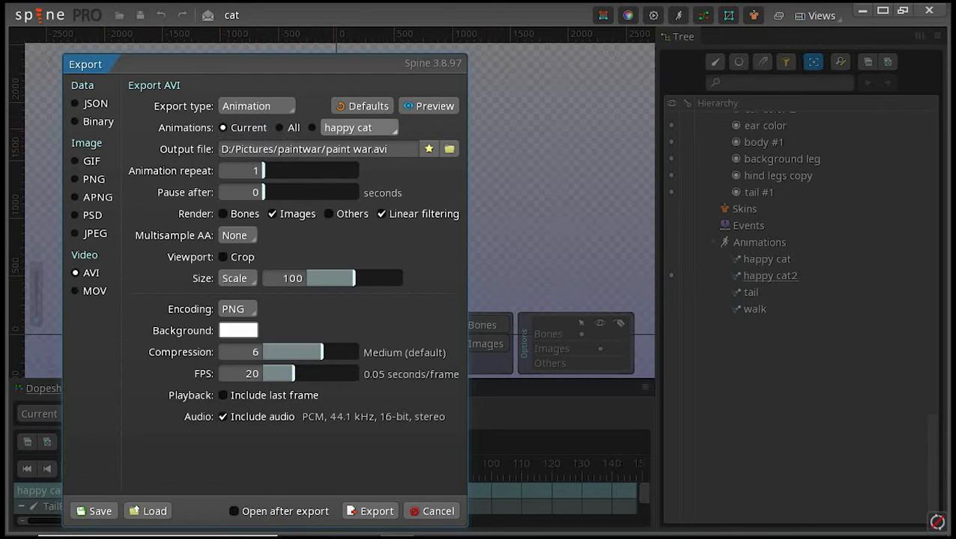
pyautogui.click(359, 129)
pyautogui.click(359, 128)
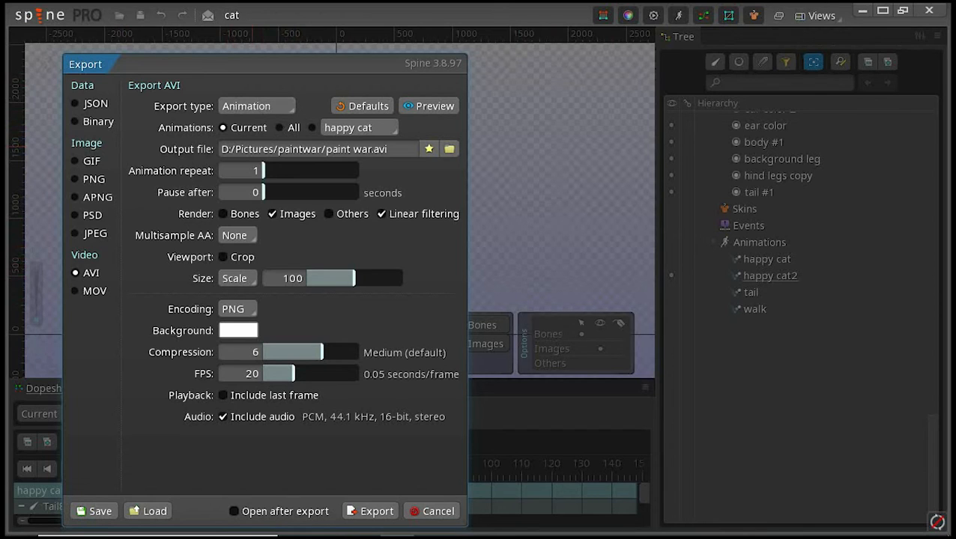
pyautogui.click(358, 127)
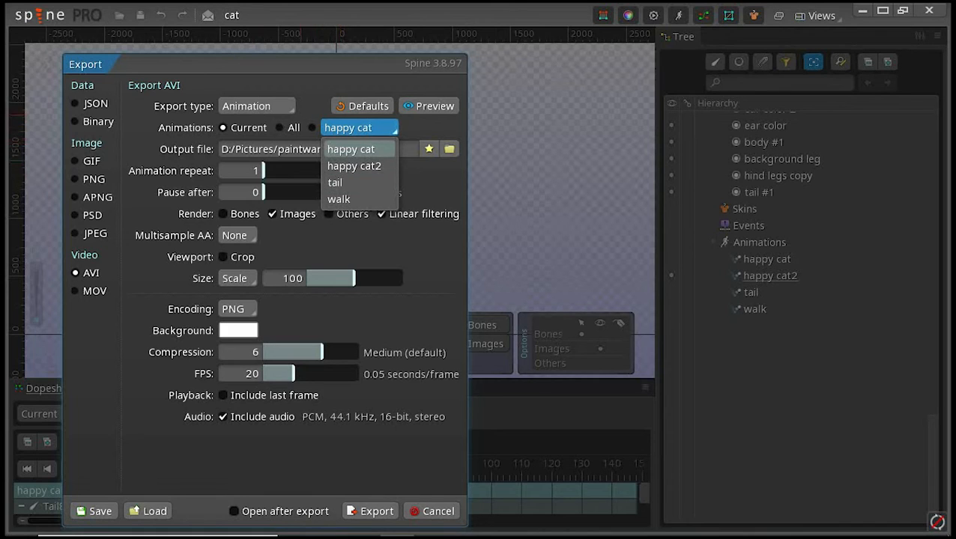
pyautogui.click(350, 149)
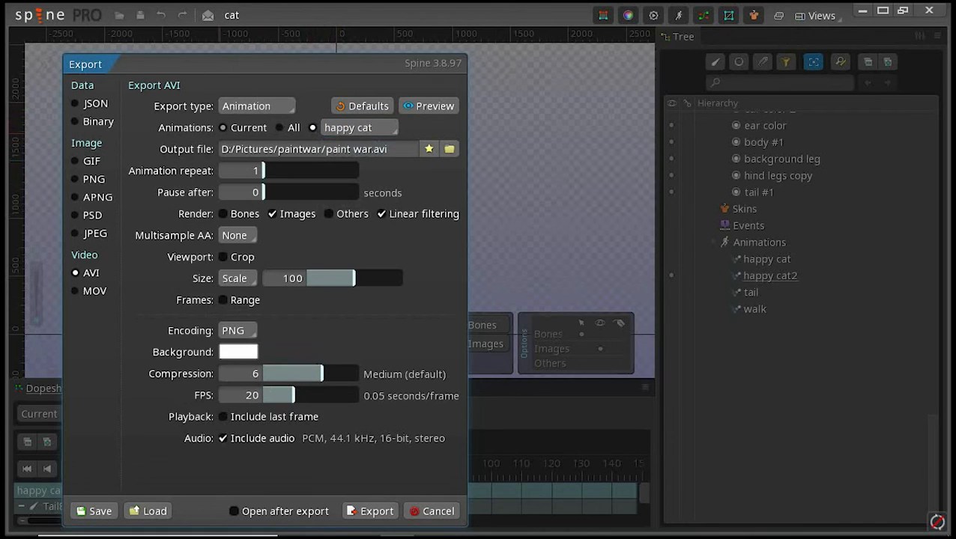
pyautogui.click(224, 128)
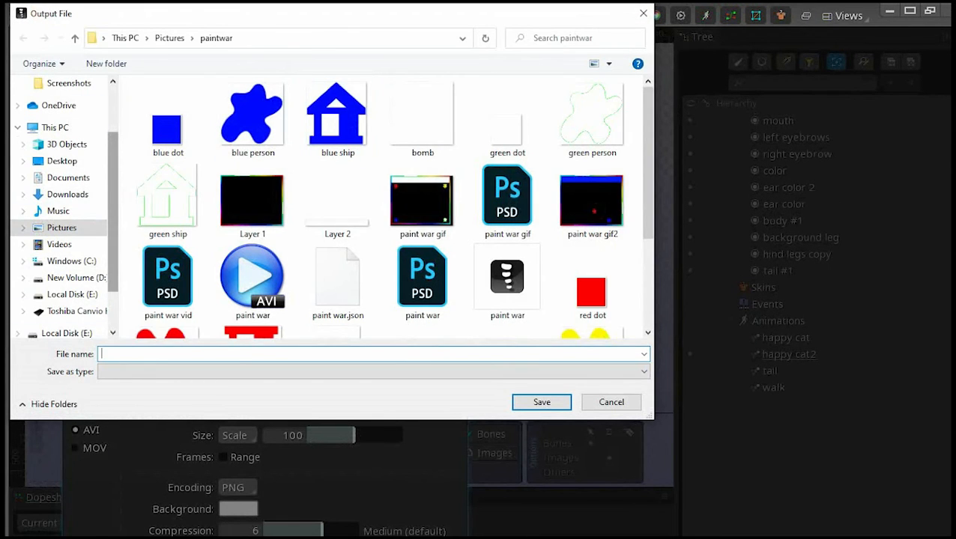
# Step: Set the AVI output file to the name cat in the Desktop folder
pyautogui.scroll(-2, 64, 209)
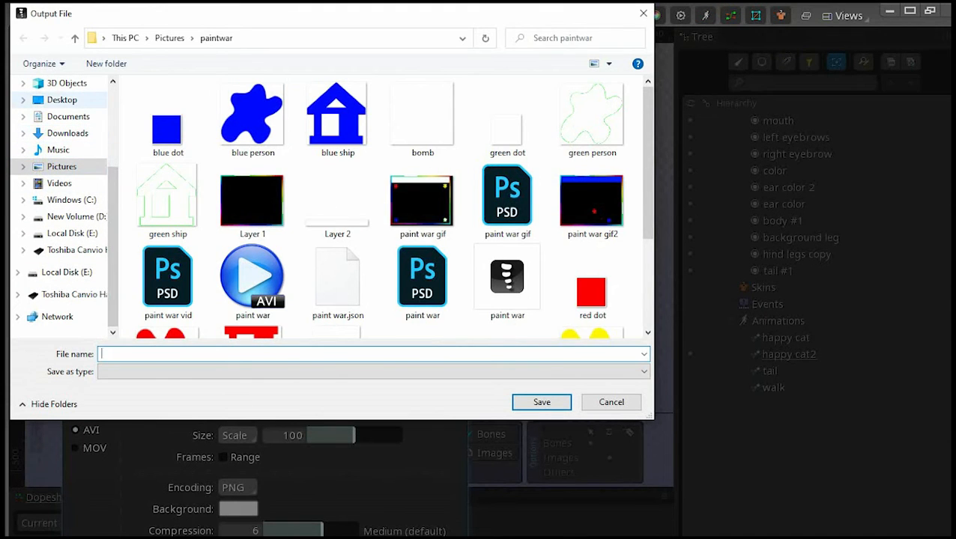
pyautogui.click(62, 99)
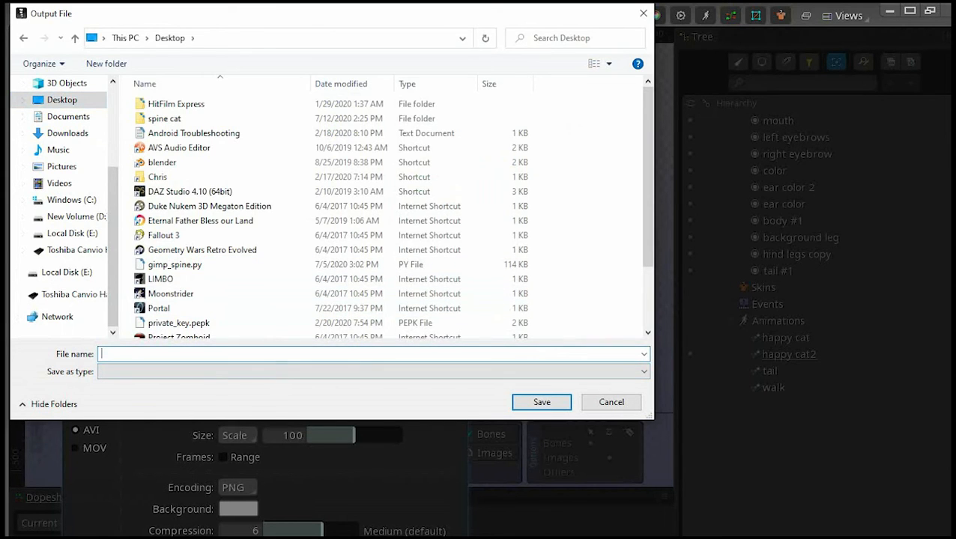
pyautogui.write('cat')
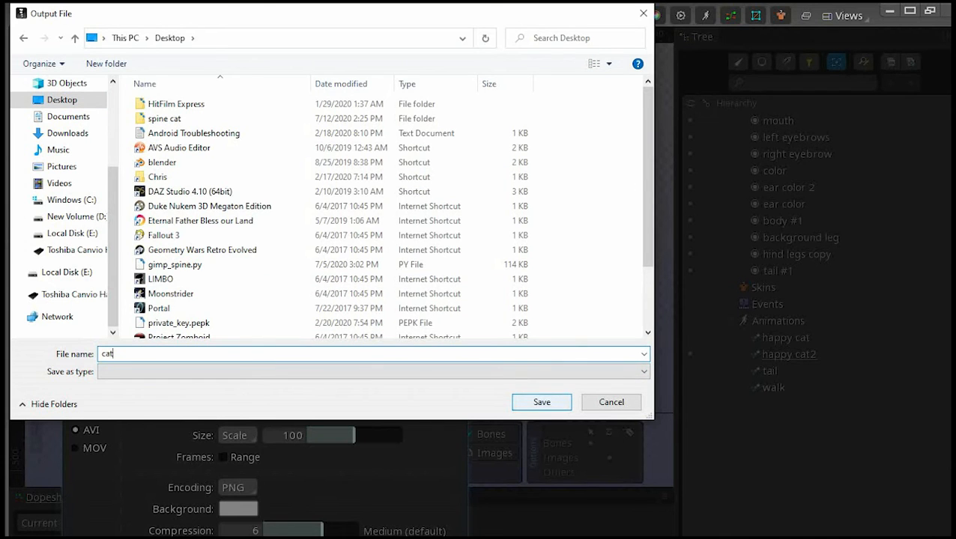
pyautogui.press('Return')
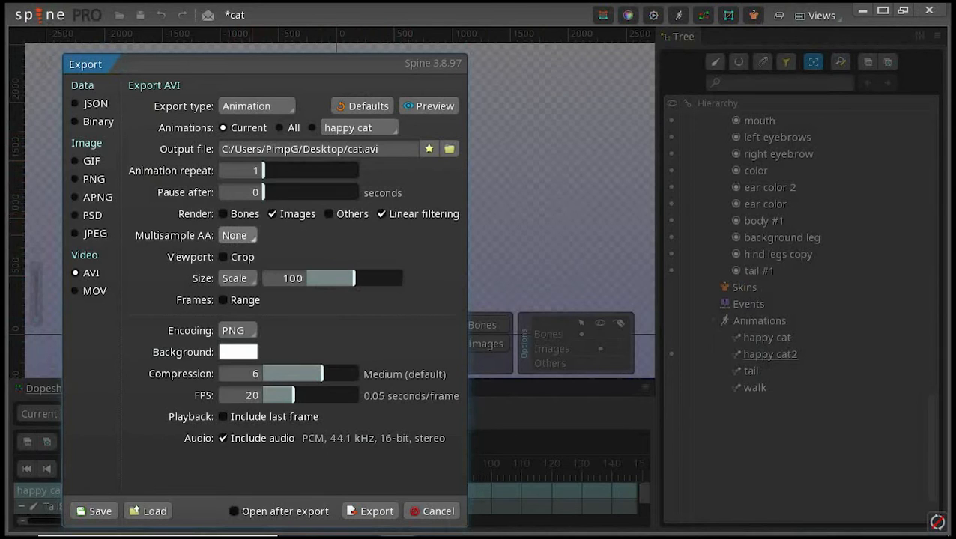
# Step: Look at the multisample AA choices and try the viewport crop option for the AVI export
pyautogui.click(250, 236)
pyautogui.click(249, 237)
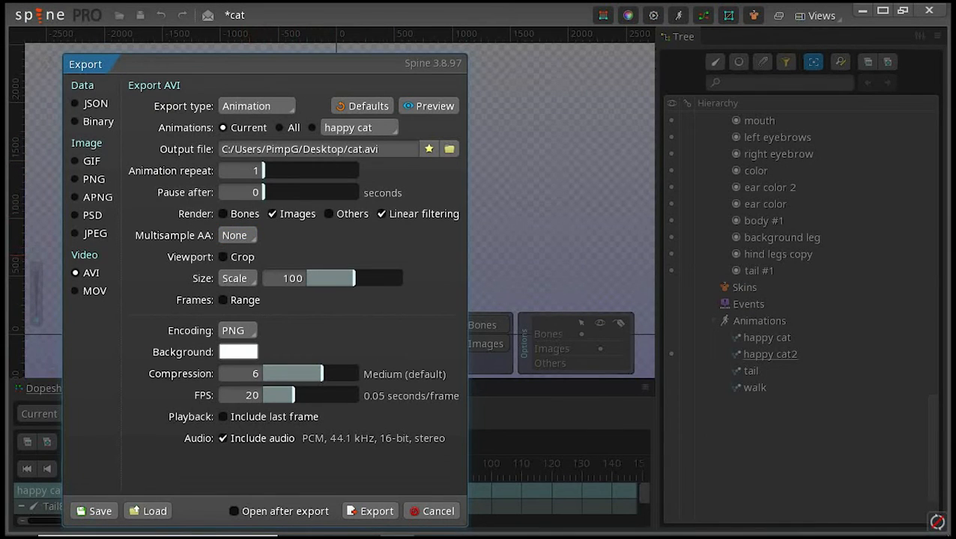
pyautogui.click(224, 257)
pyautogui.click(224, 257)
pyautogui.click(223, 257)
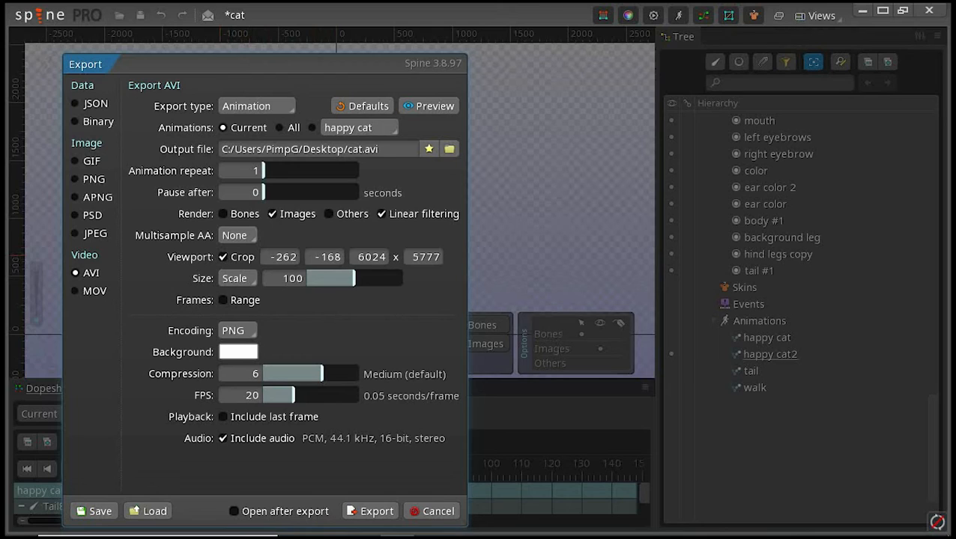
pyautogui.click(223, 257)
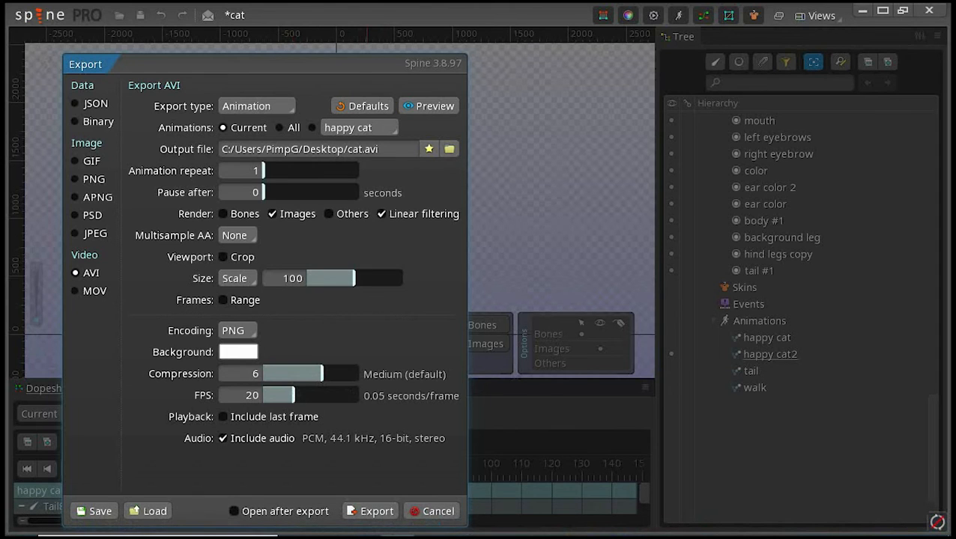
# Step: Export the current animation as an AVI video
pyautogui.click(370, 511)
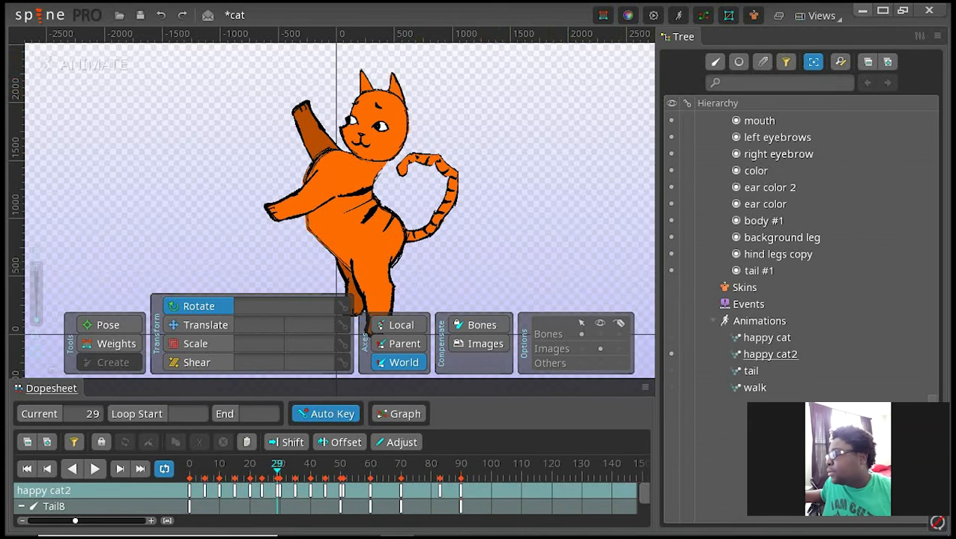
# Step: Play the exported cat video from the desktop, close the player and return to Spine
pyautogui.click(862, 11)
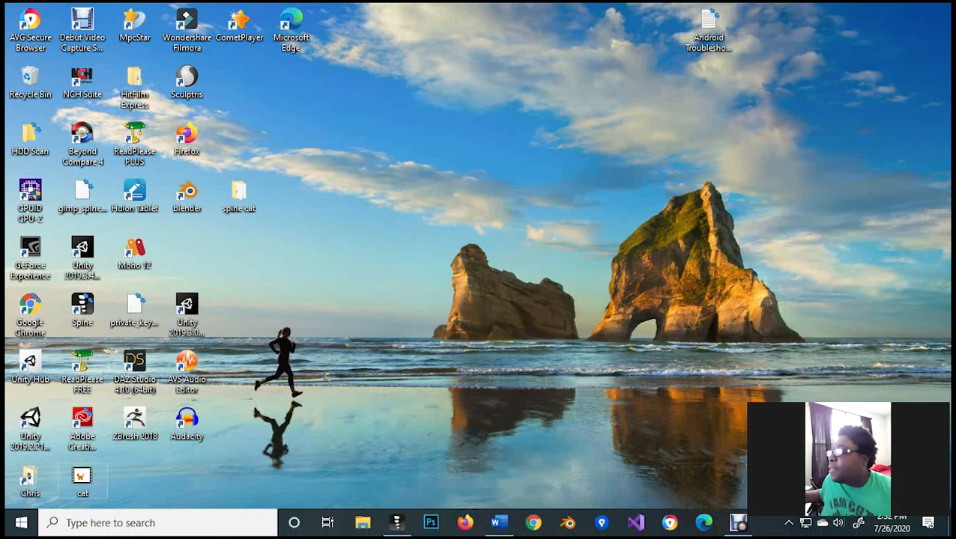
pyautogui.doubleClick(82, 480)
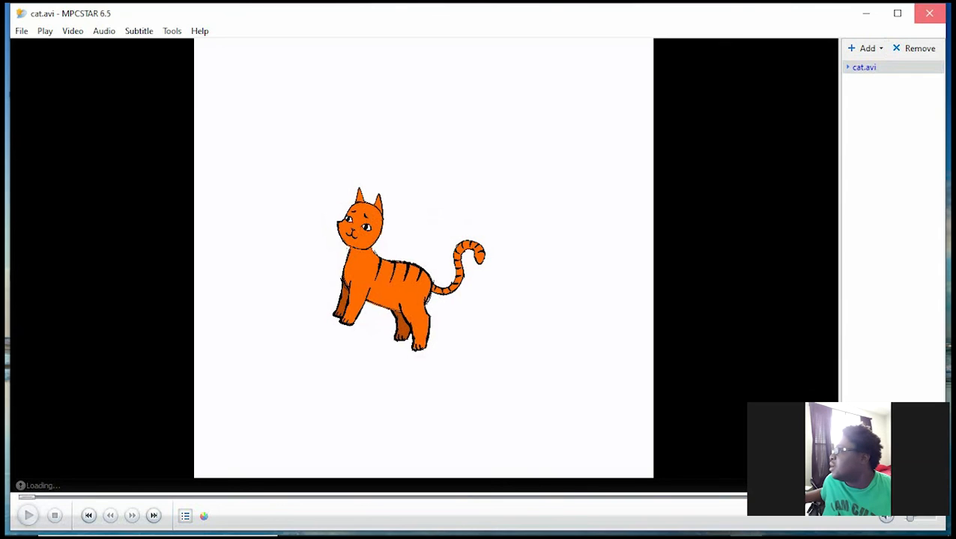
pyautogui.click(929, 12)
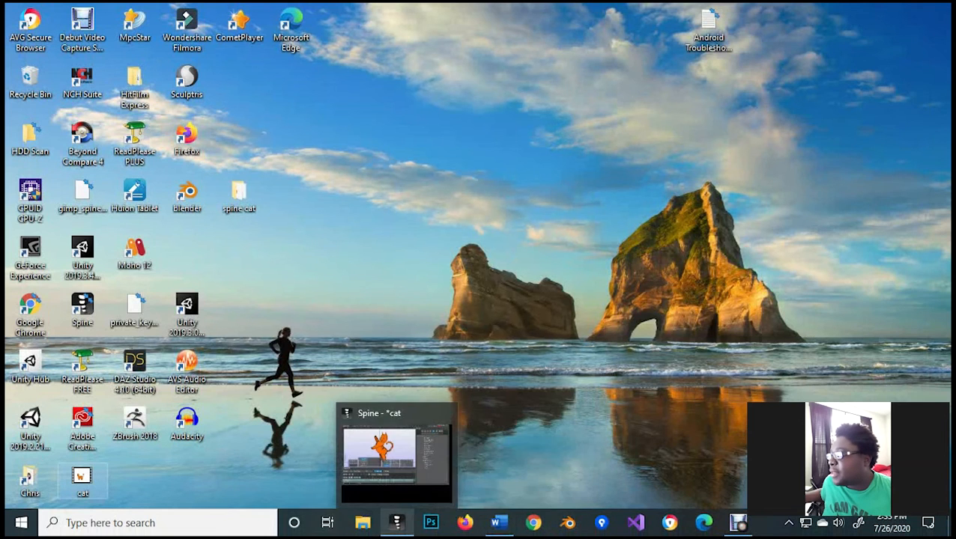
pyautogui.click(396, 523)
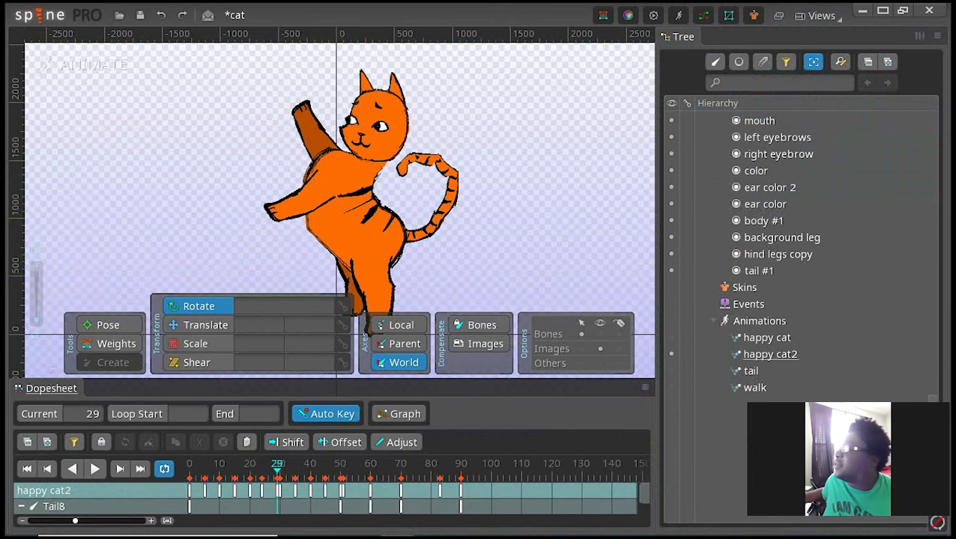
# Step: Reopen the export settings and examine the multisample AA, Scale and Fit size, and frame range options for AVI
pyautogui.click(39, 15)
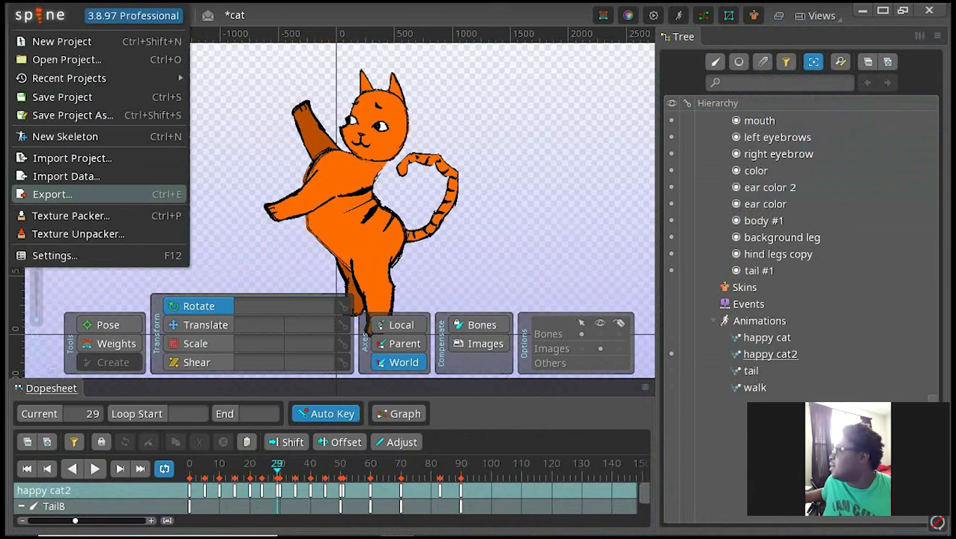
pyautogui.click(52, 194)
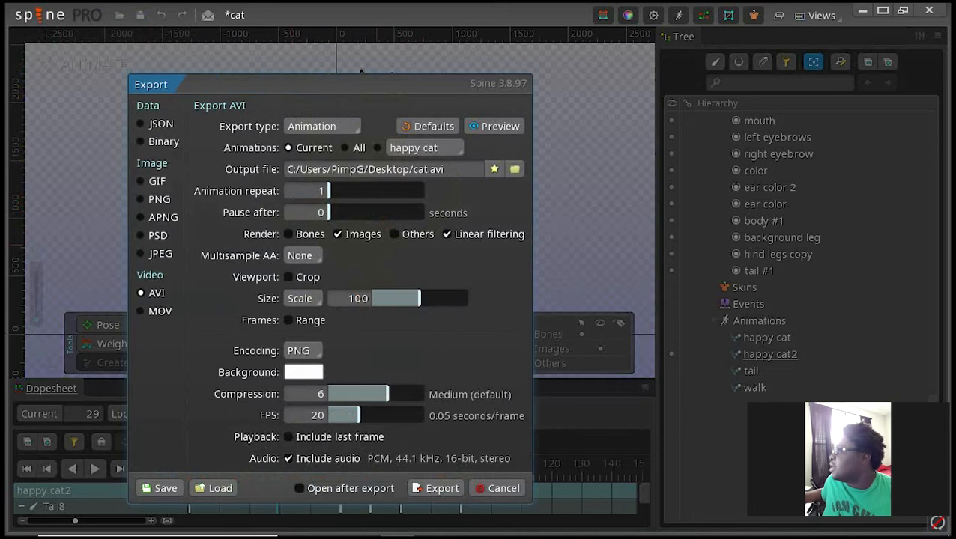
pyautogui.click(306, 255)
pyautogui.click(305, 255)
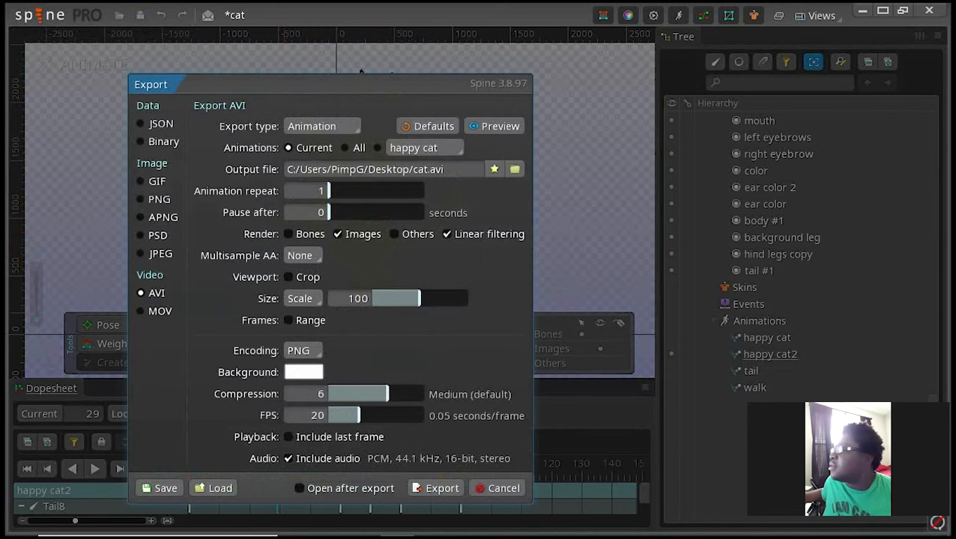
pyautogui.click(302, 298)
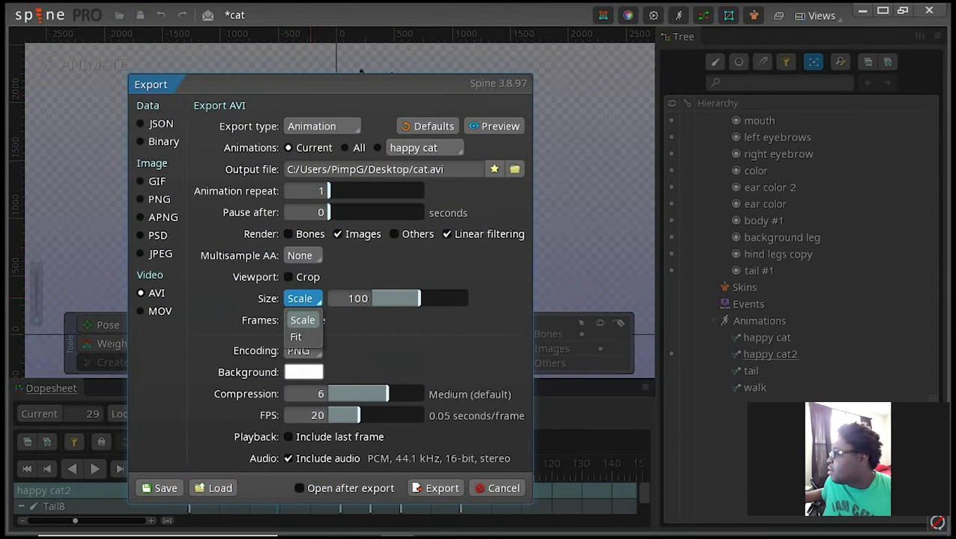
pyautogui.click(303, 298)
pyautogui.click(303, 298)
pyautogui.click(297, 337)
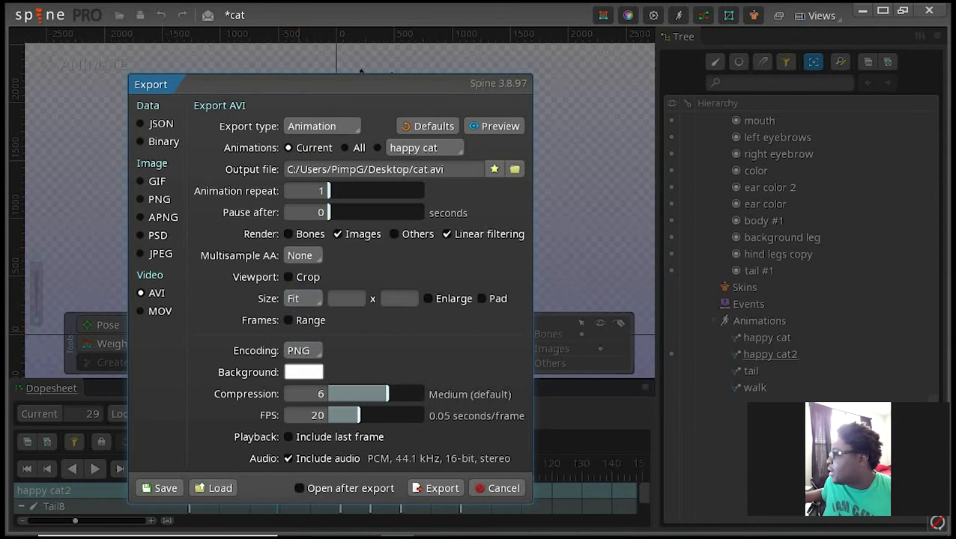
pyautogui.click(303, 298)
pyautogui.click(300, 318)
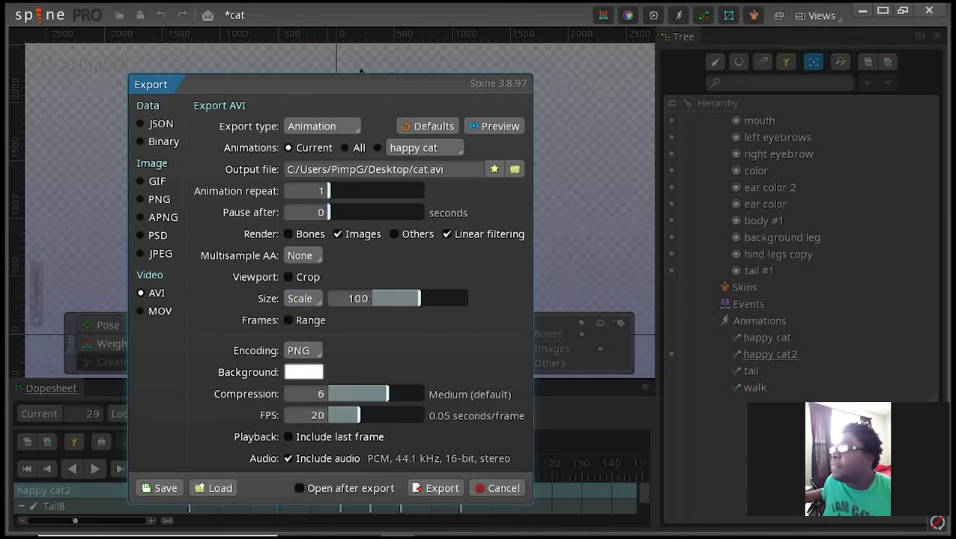
pyautogui.click(289, 319)
pyautogui.click(289, 320)
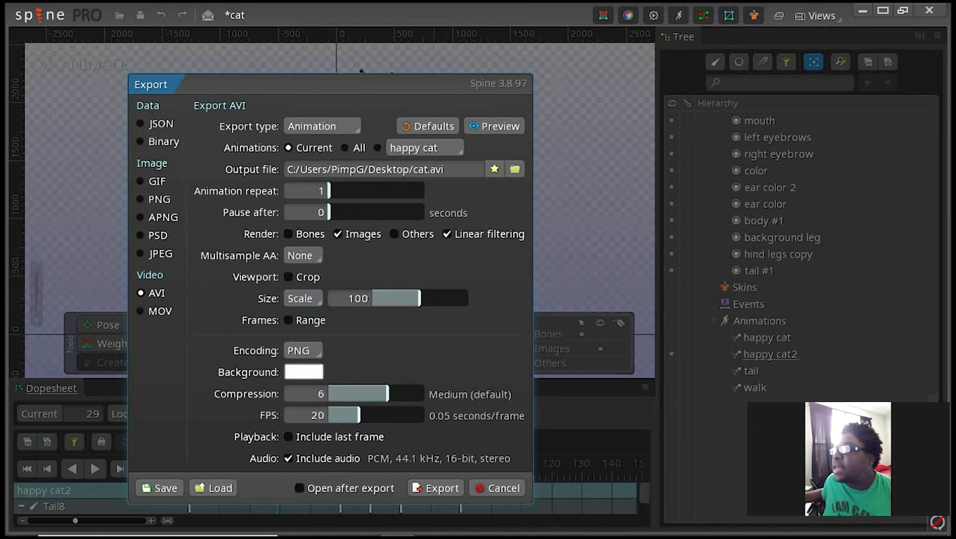
# Step: Set the AVI export to compression 4 and 30 FPS, exclude audio, and have the file open after export
pyautogui.moveTo(387, 394); pyautogui.dragTo(364, 394)
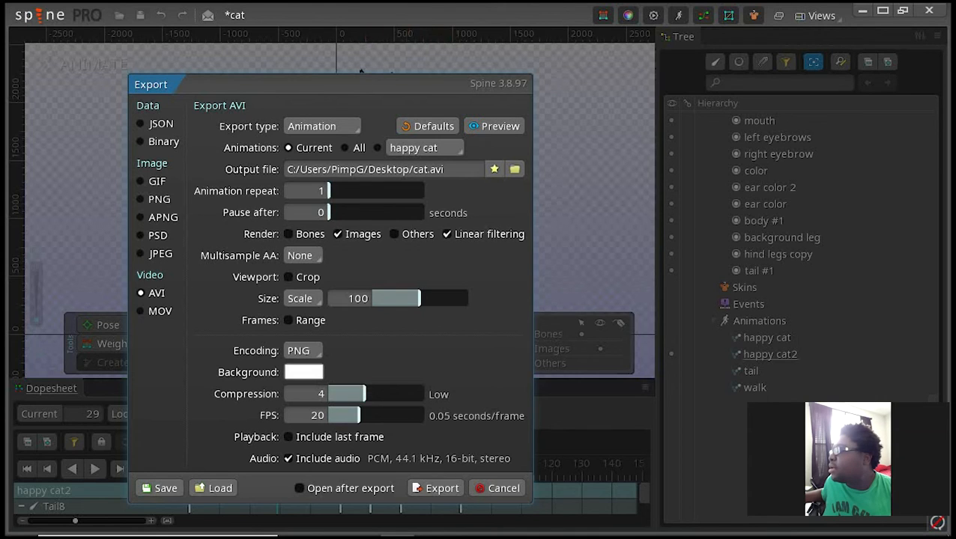
pyautogui.moveTo(358, 414)
pyautogui.mouseDown()
pyautogui.moveTo(403, 415)
pyautogui.moveTo(374, 415)
pyautogui.mouseUp()
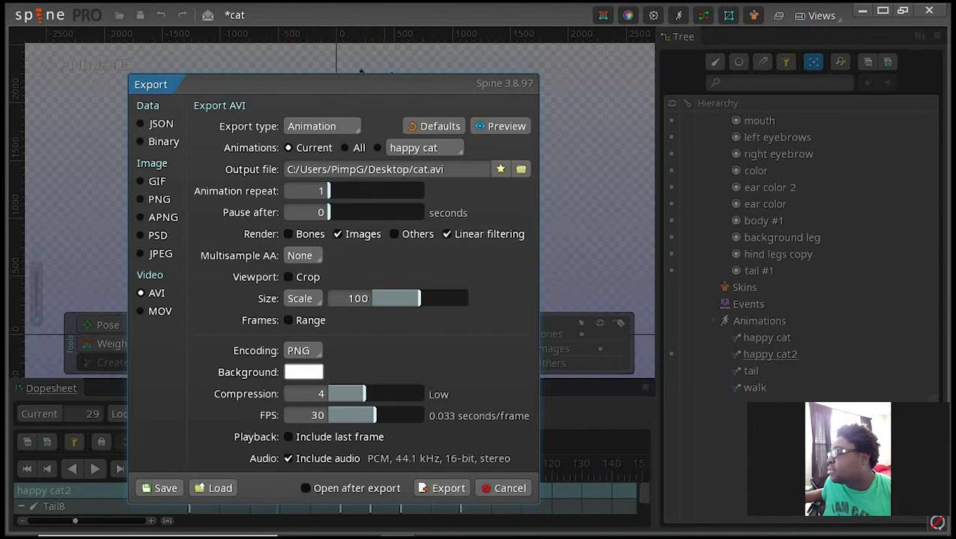
pyautogui.click(288, 458)
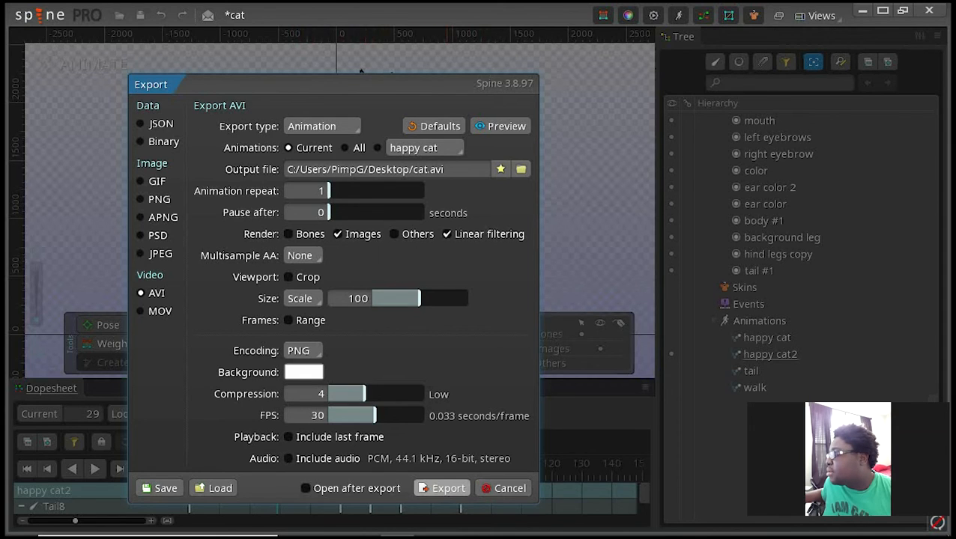
pyautogui.click(305, 488)
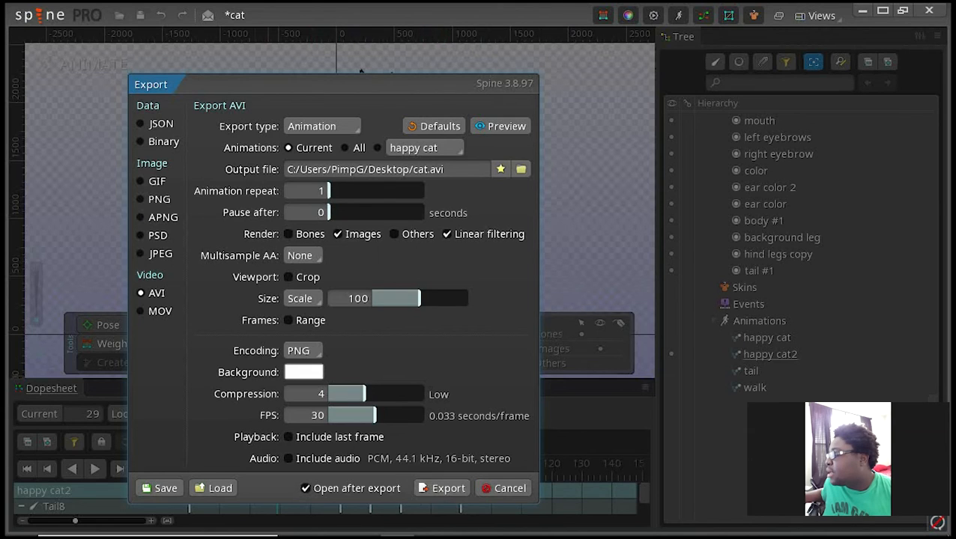
# Step: Compare the MOV and AVI settings and try to export the current animation as a QuickTime MOV without an output file
pyautogui.click(140, 311)
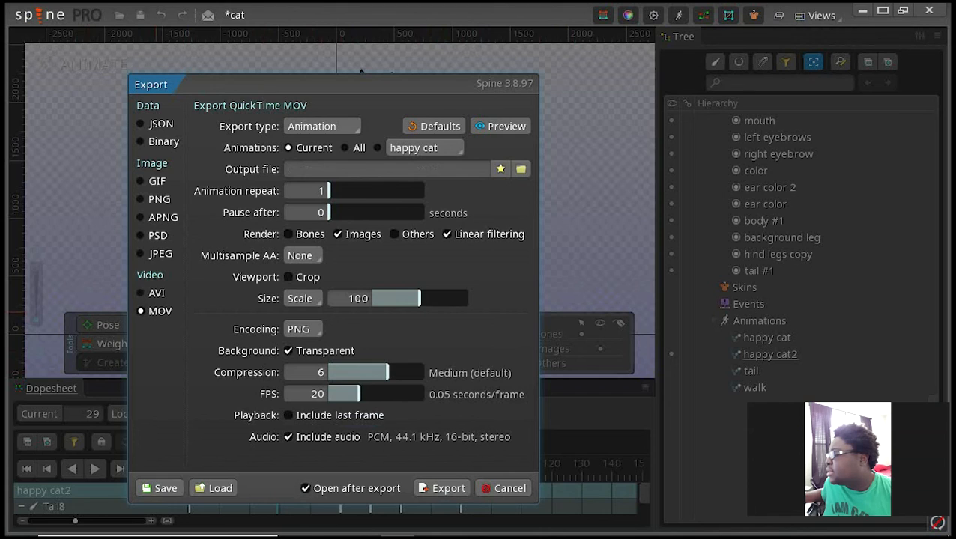
pyautogui.click(141, 293)
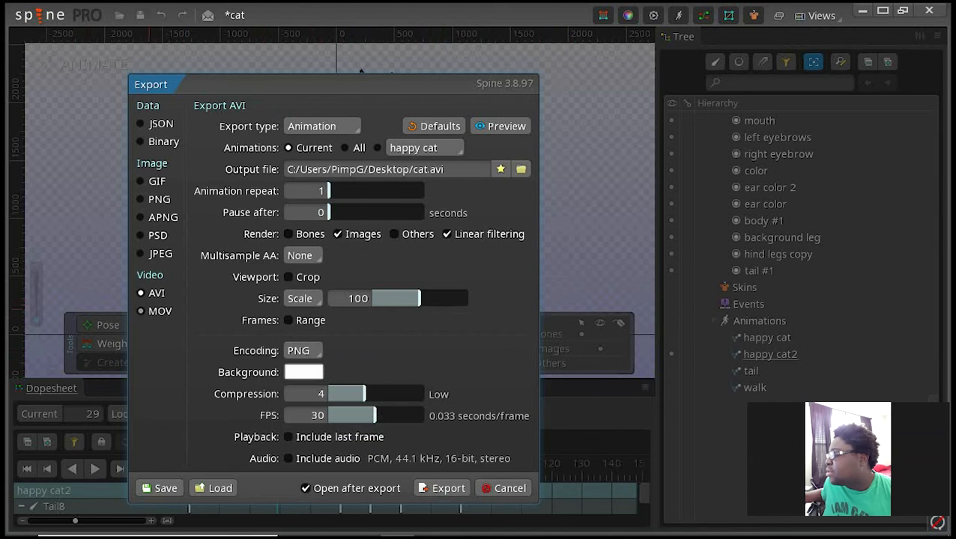
pyautogui.click(140, 310)
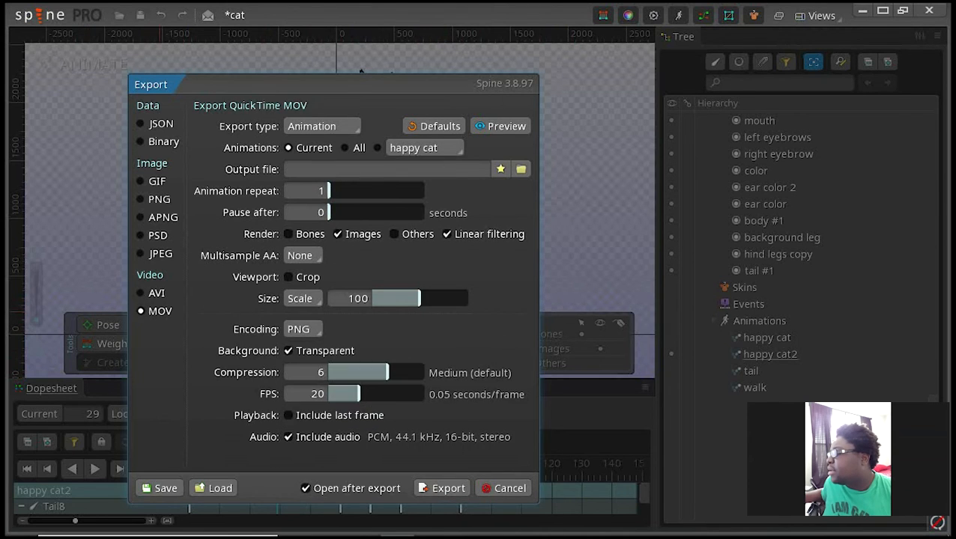
pyautogui.click(442, 487)
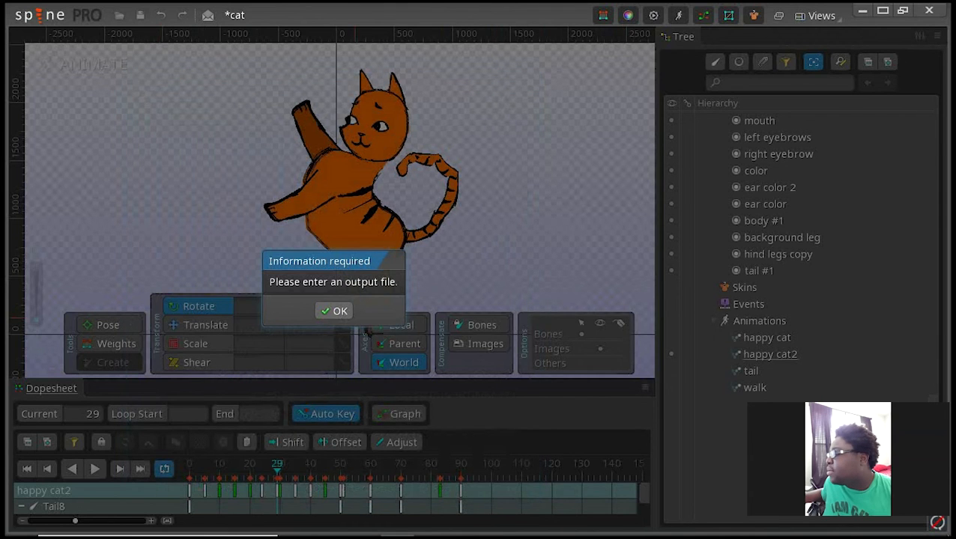
pyautogui.click(334, 310)
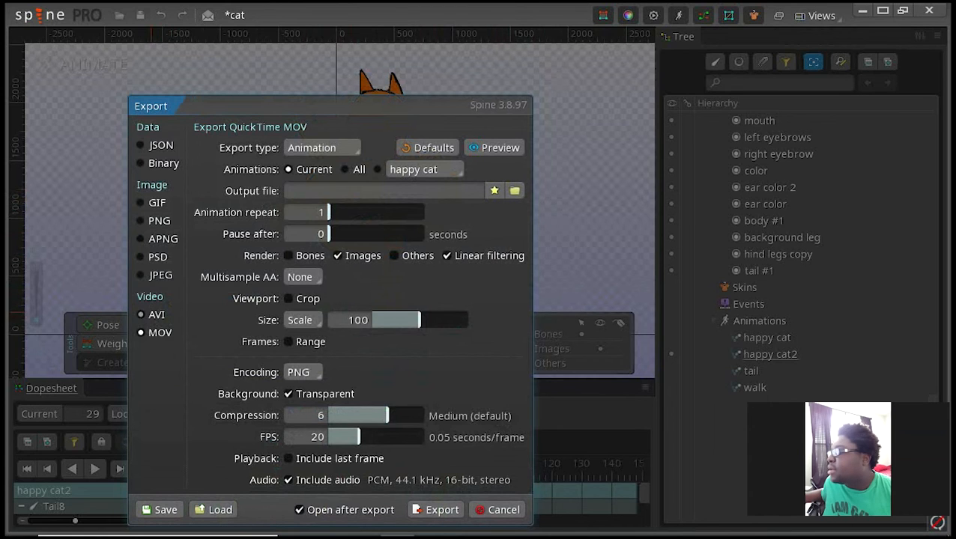
# Step: Switch the export format back to AVI and export the happy cat2 animation
pyautogui.click(141, 315)
pyautogui.click(436, 509)
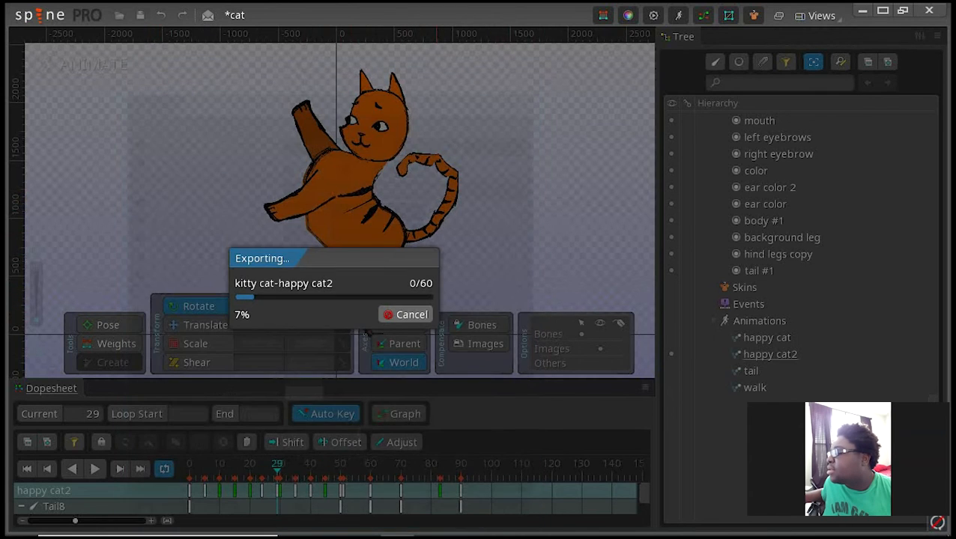